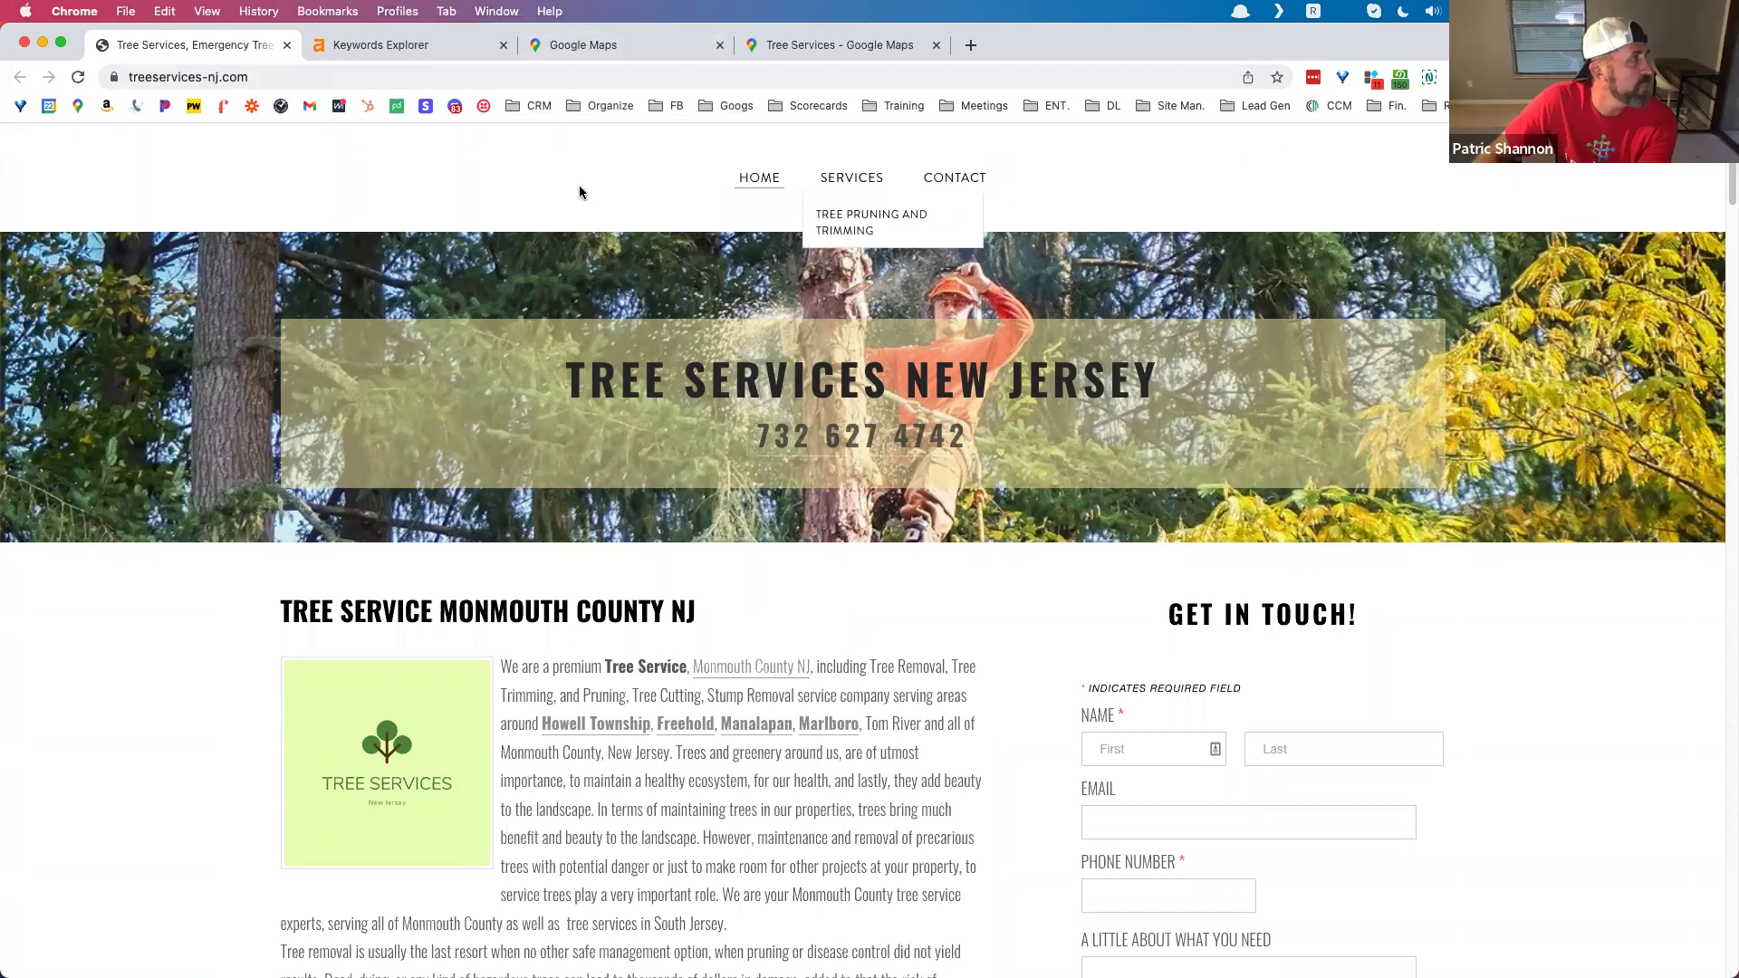
Step: Select all text on the treeservices-nj.com home page with Cmd+A, then start a new tab
scroll(589, 272, "down", 3)
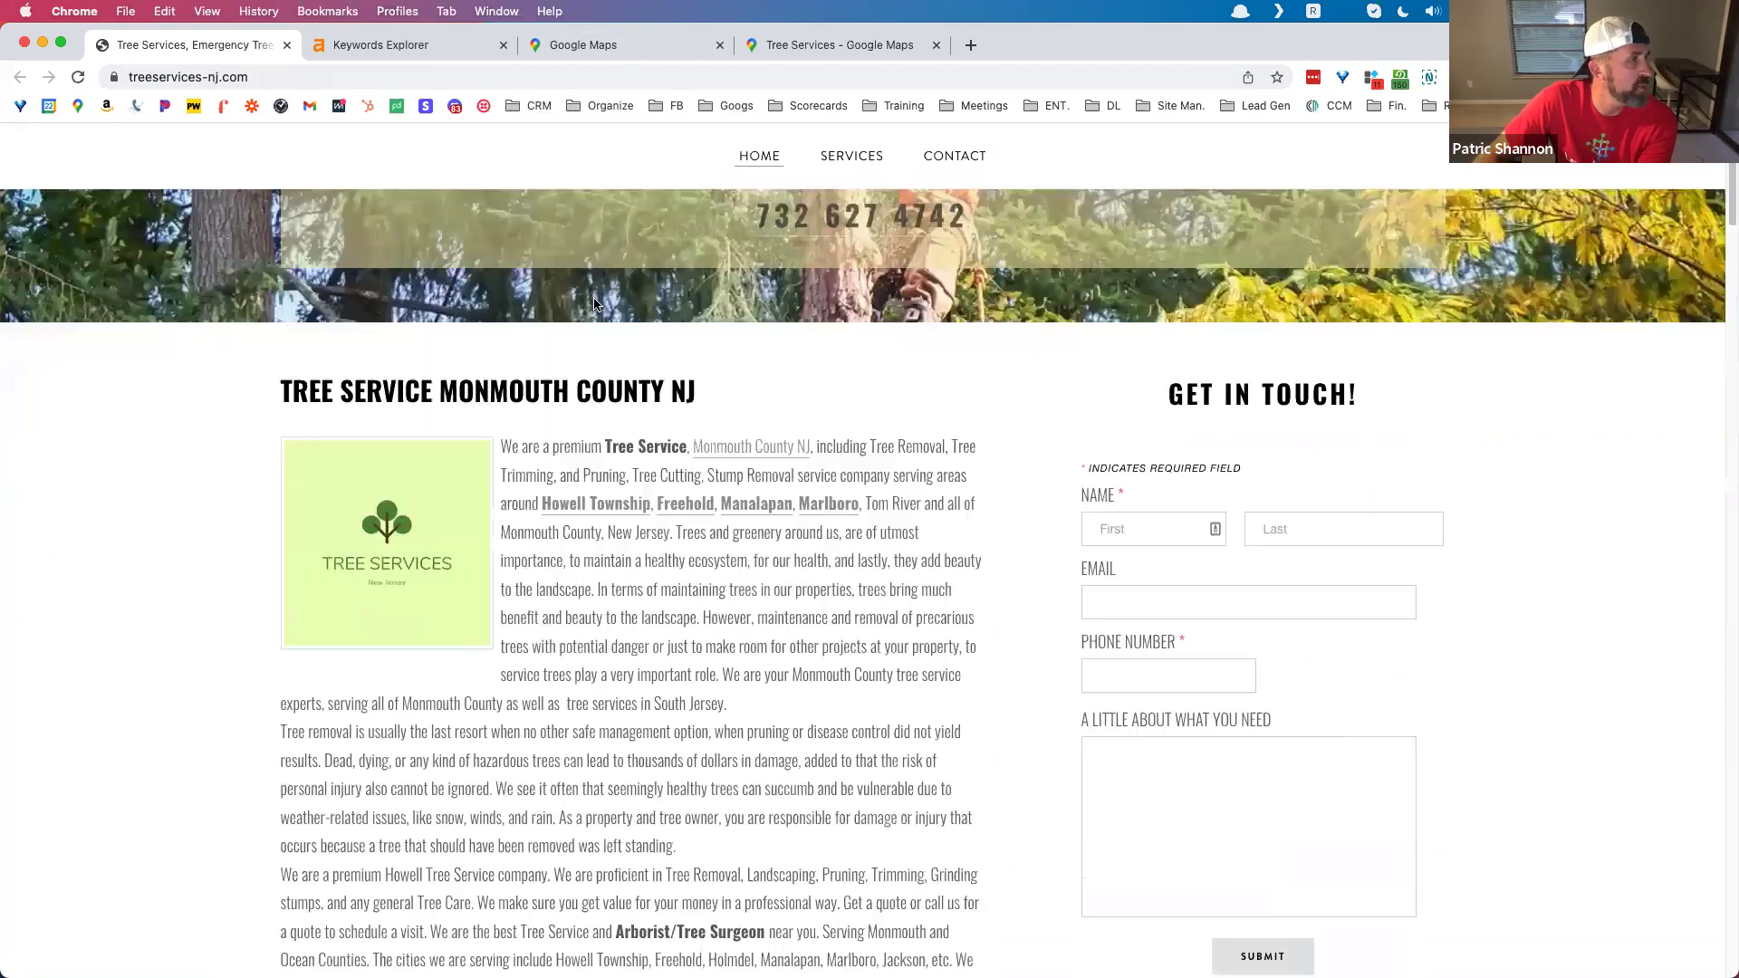
scroll(586, 313, "up", 3)
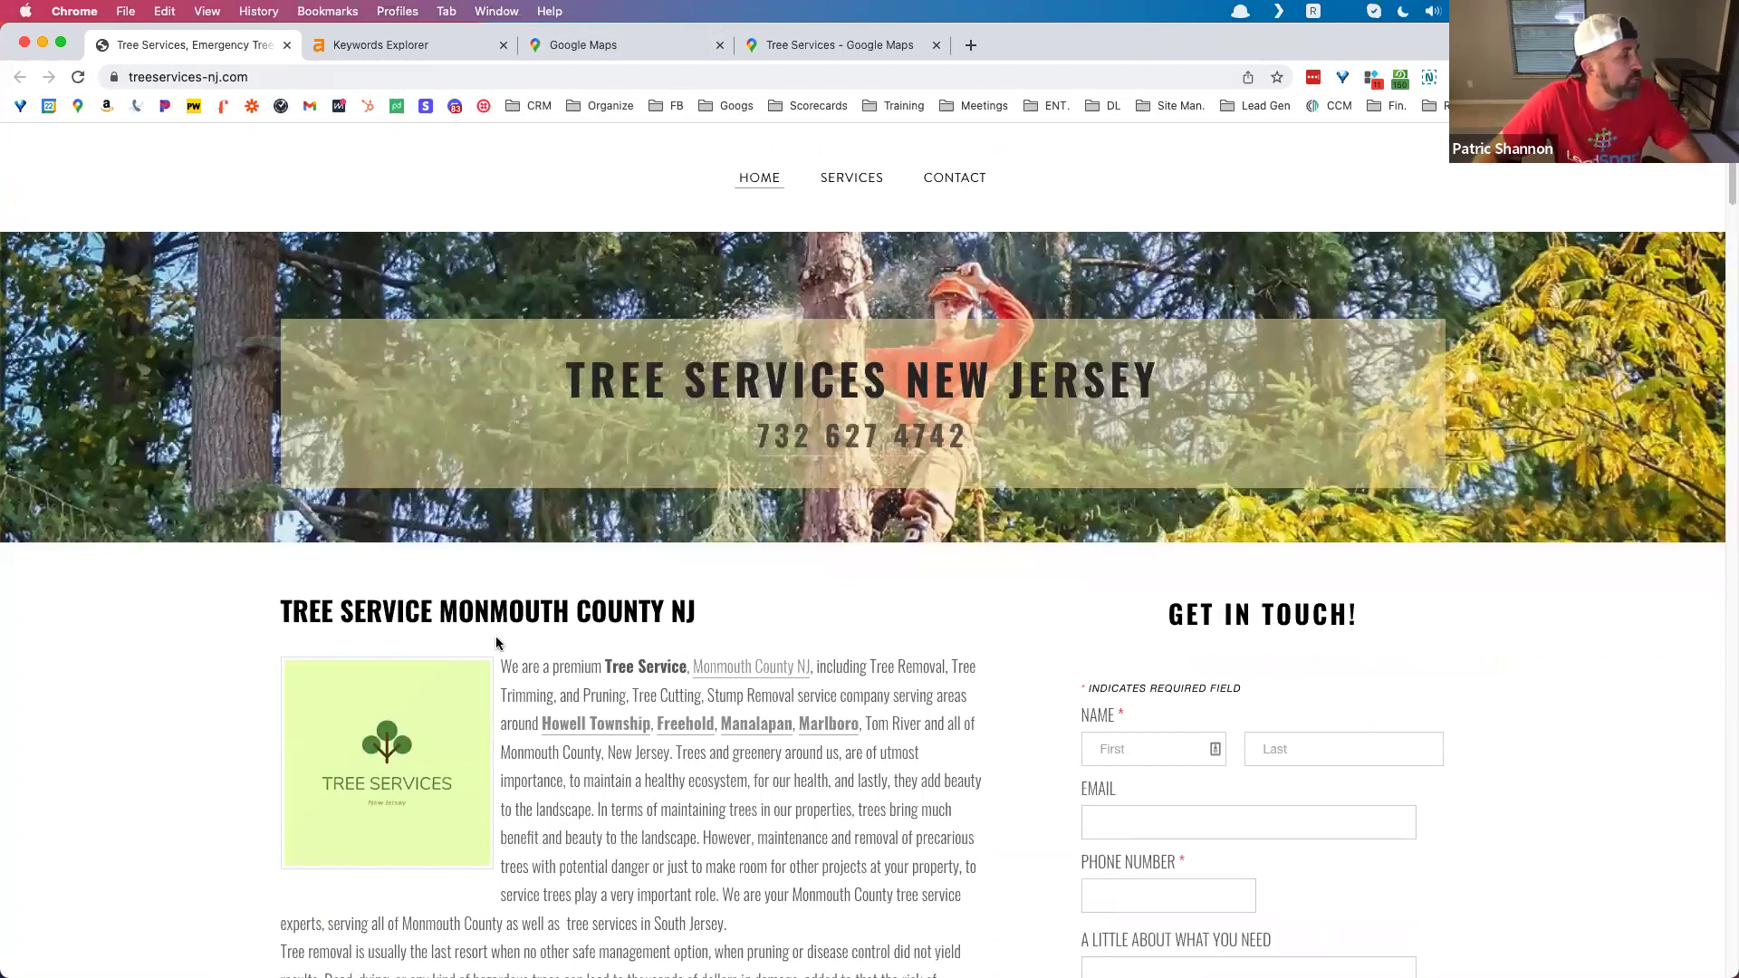
key("super+a")
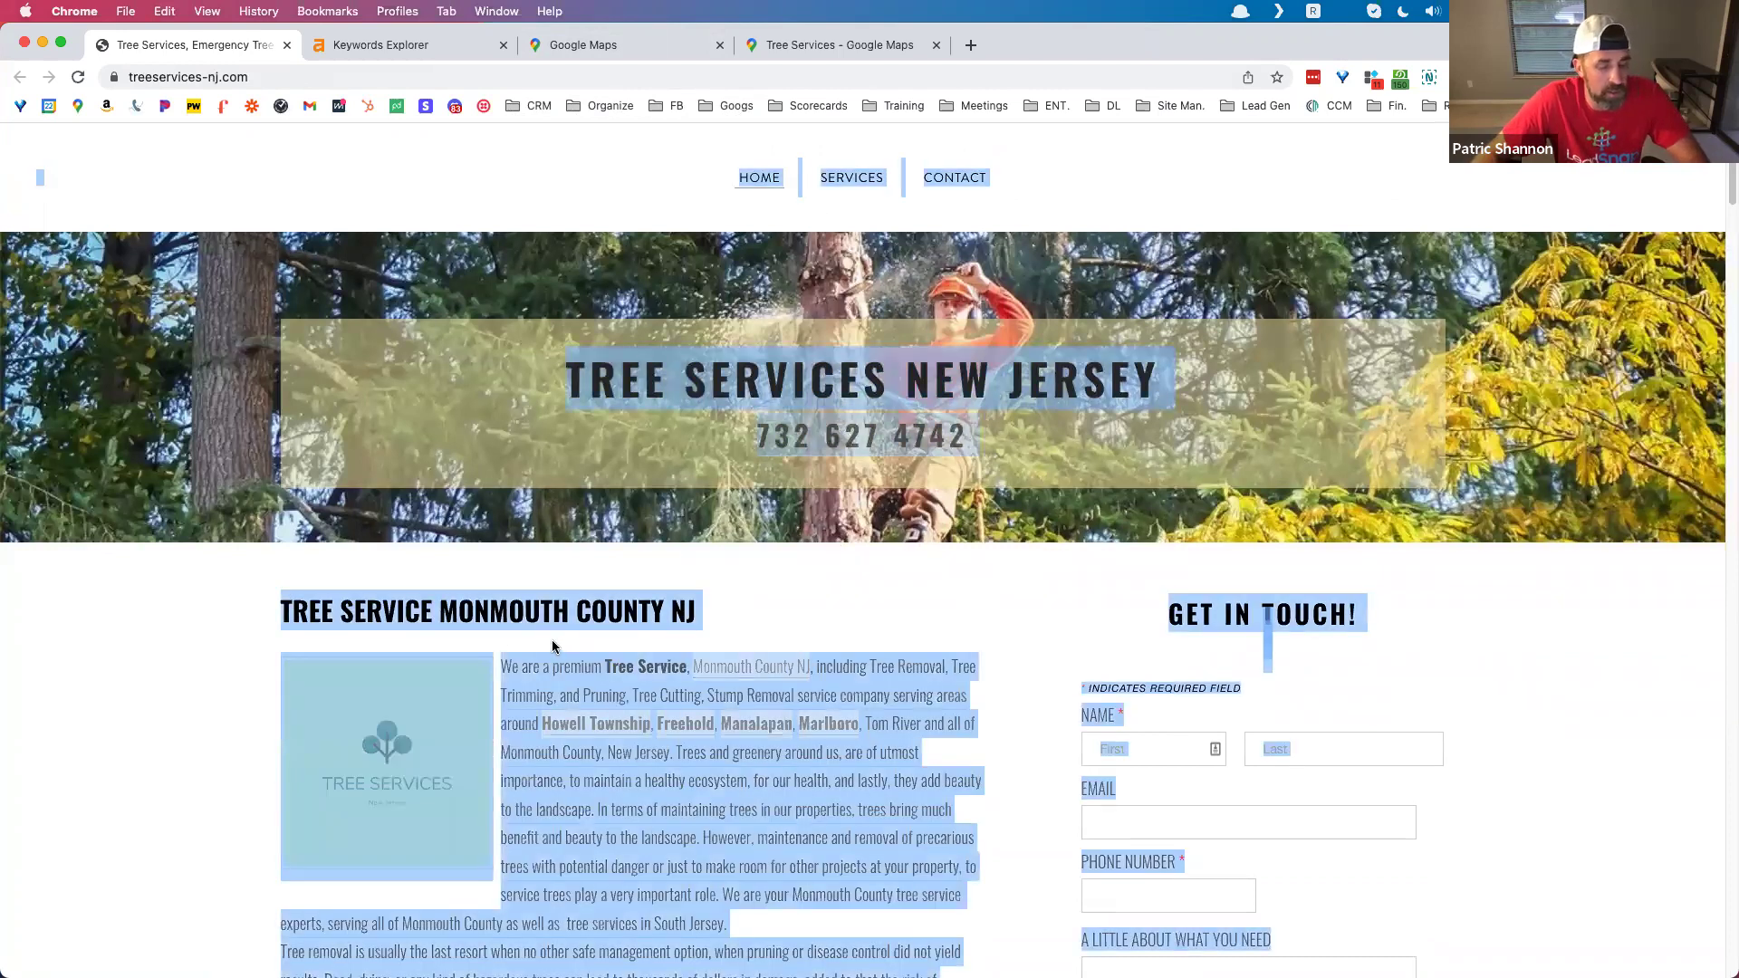
left_click(972, 47)
Step: Paste the home page text into WordCounter's character counter: 18,758 characters, 3,229 words, 252 lines
type("c")
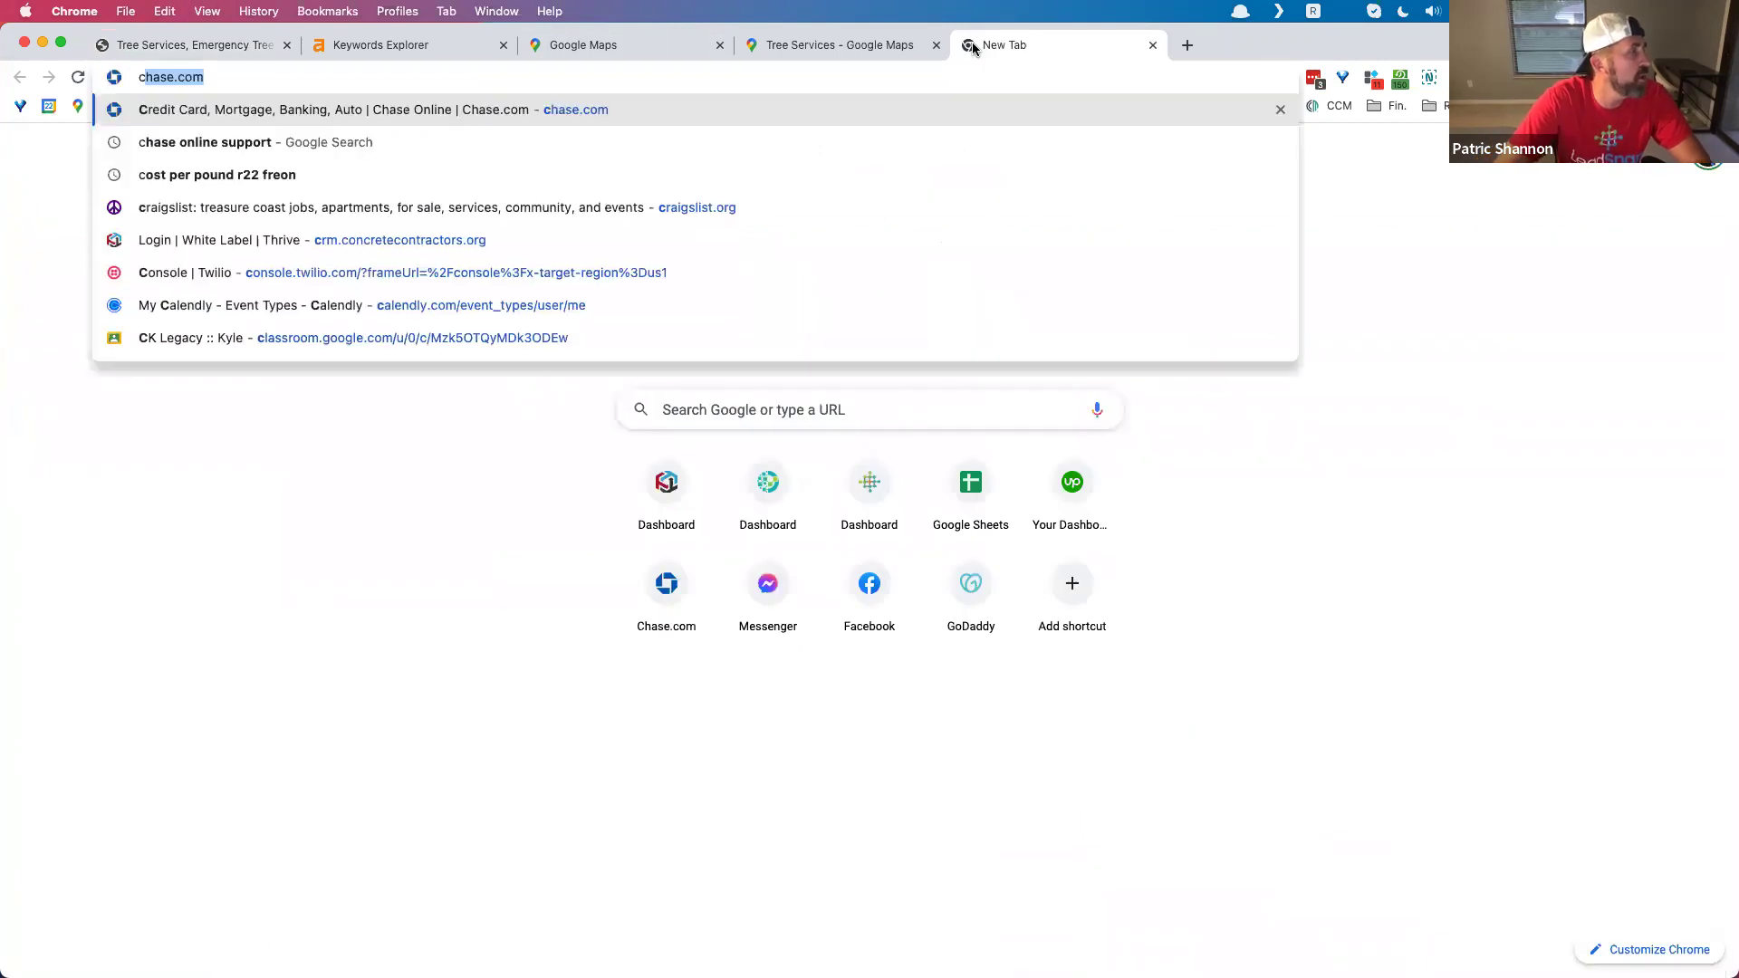
type("haract")
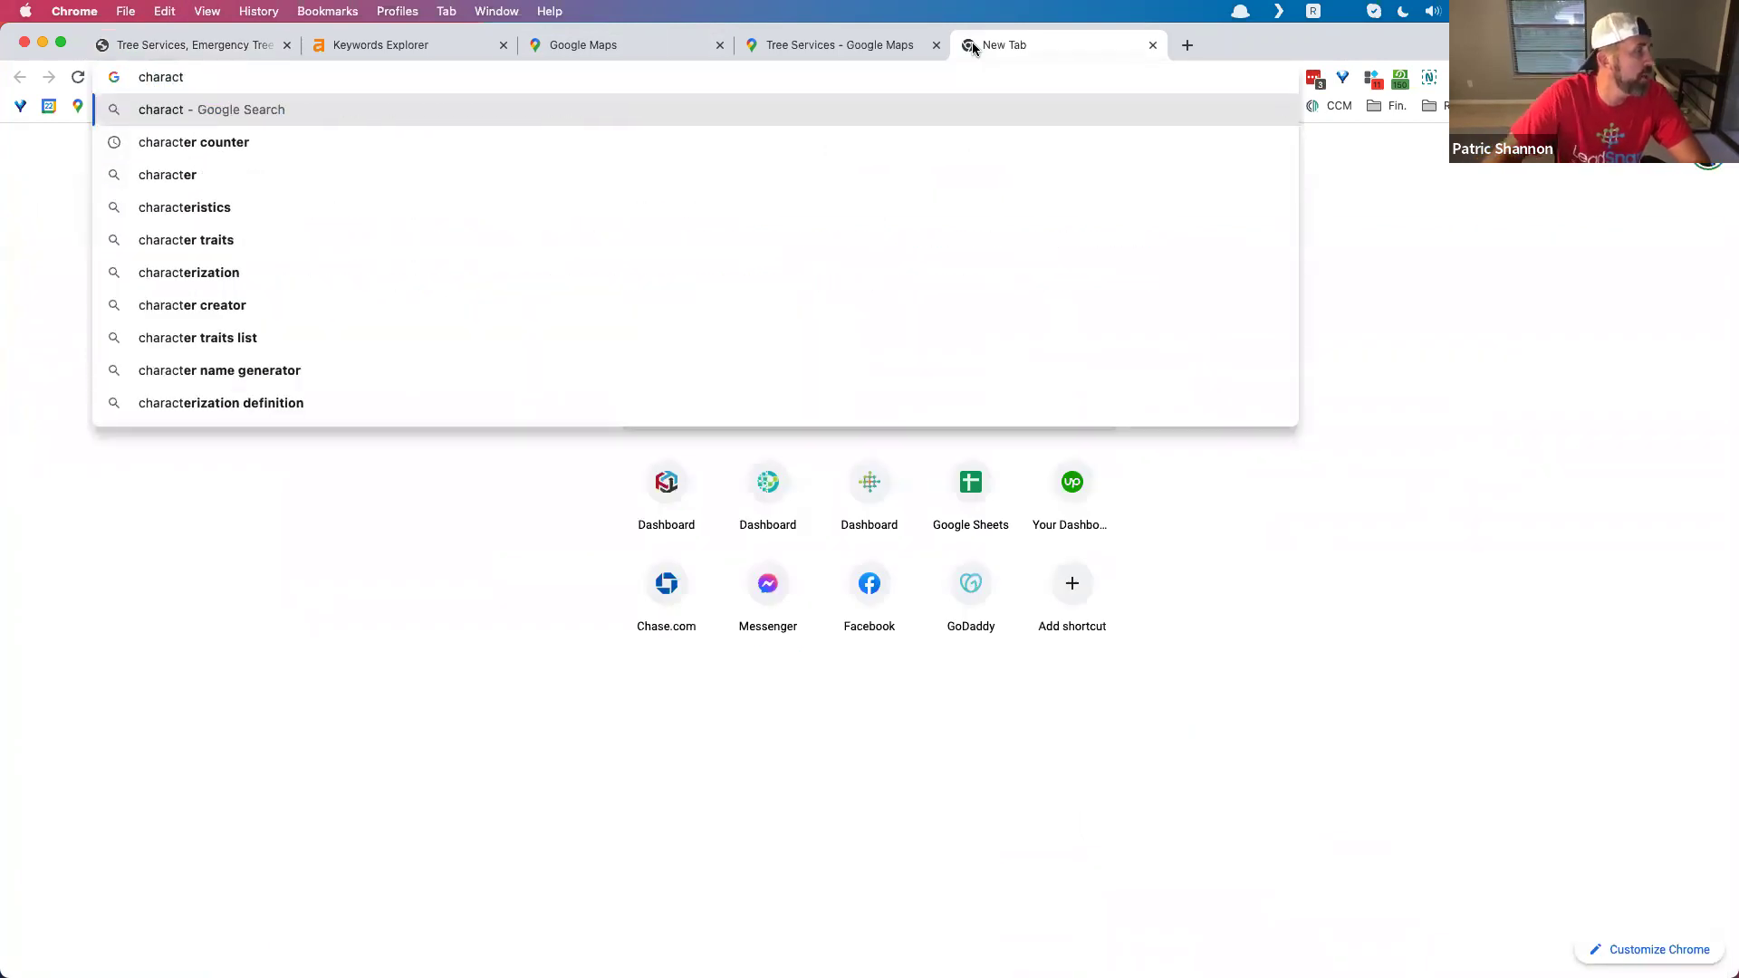
left_click(318, 150)
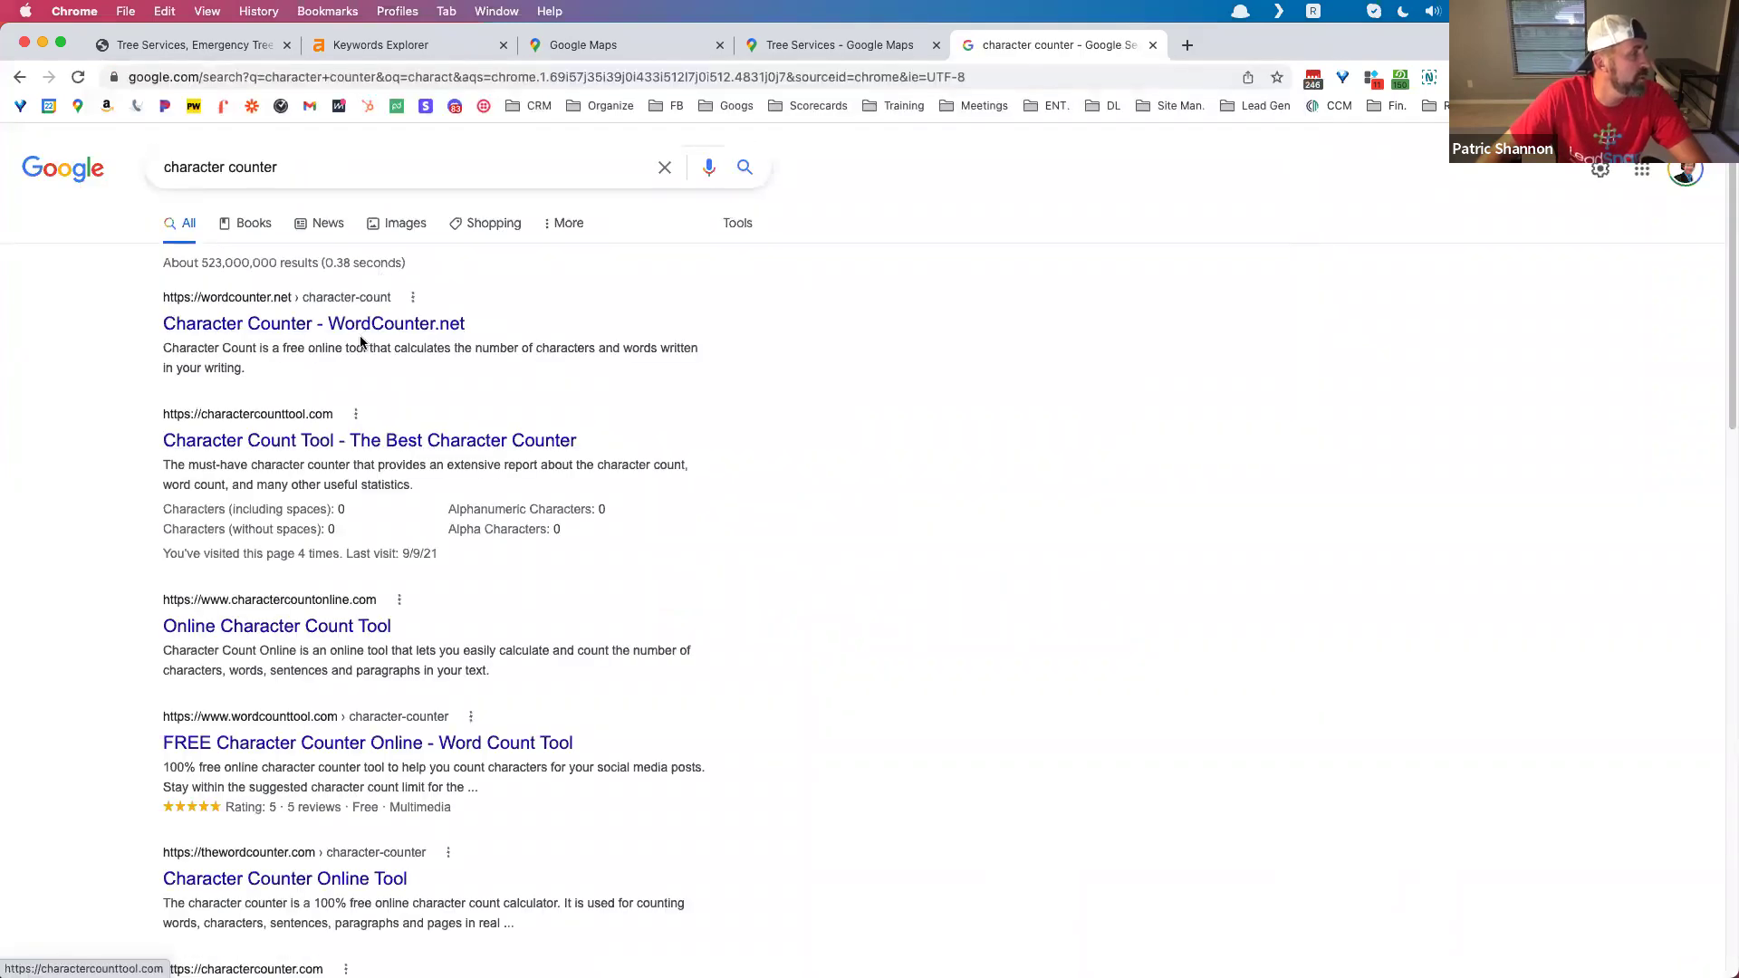
left_click(376, 326)
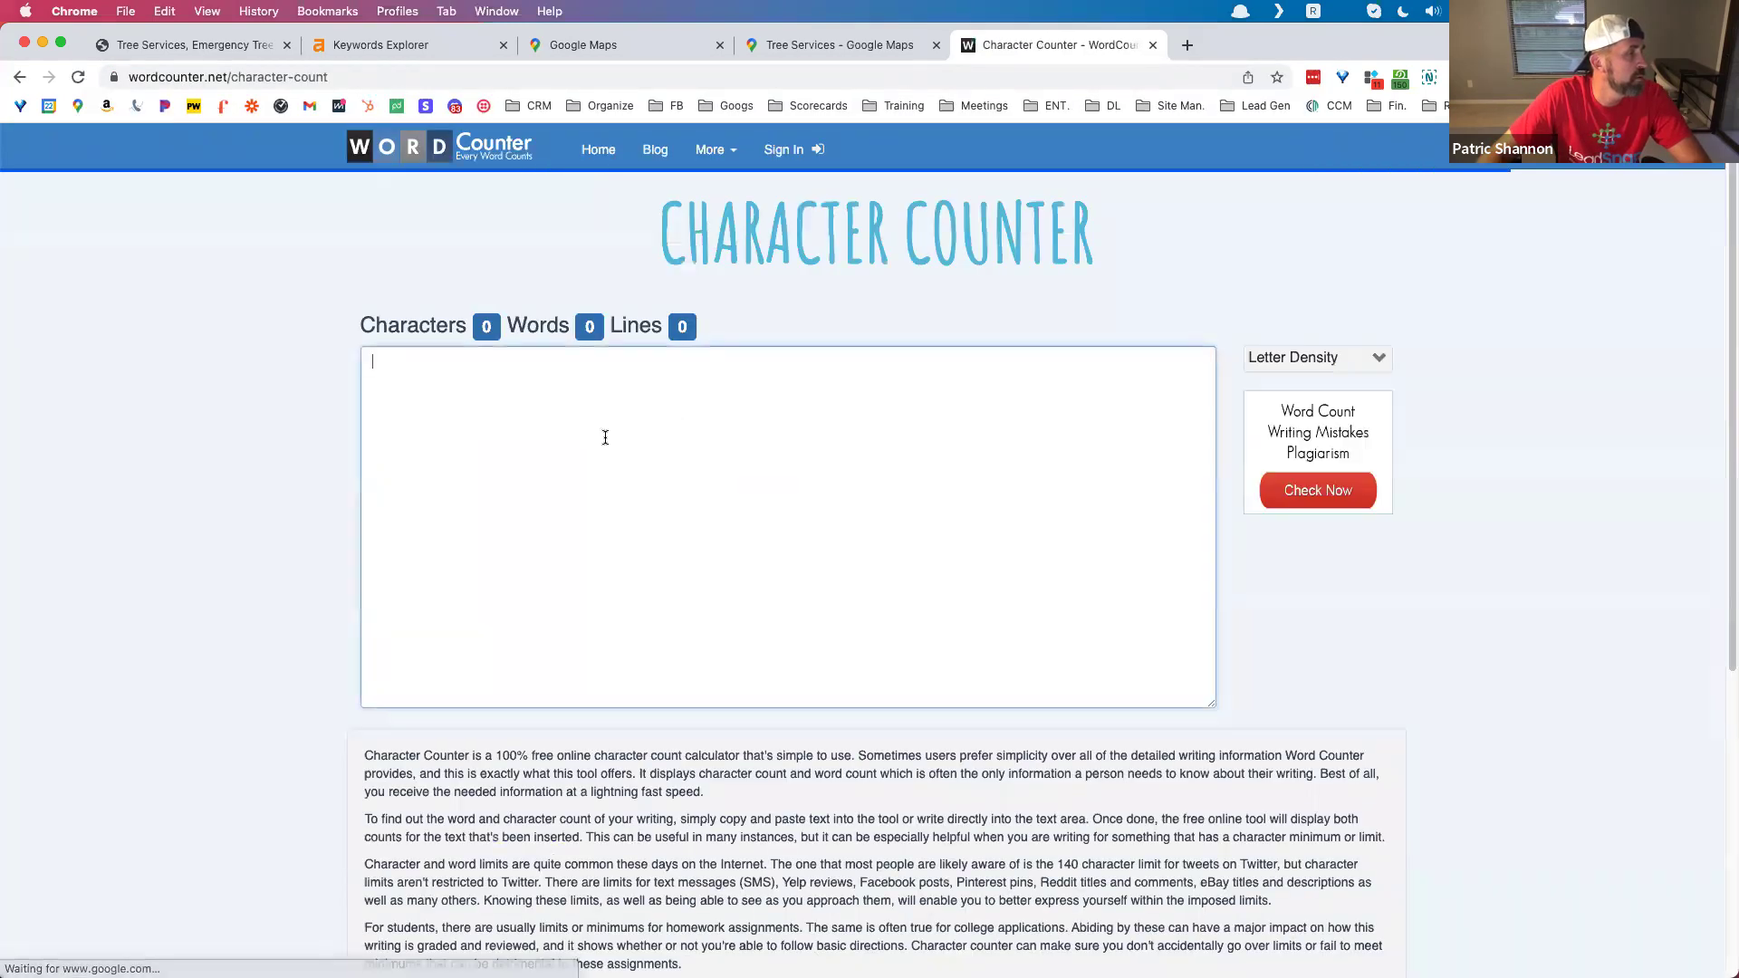
key("super+v")
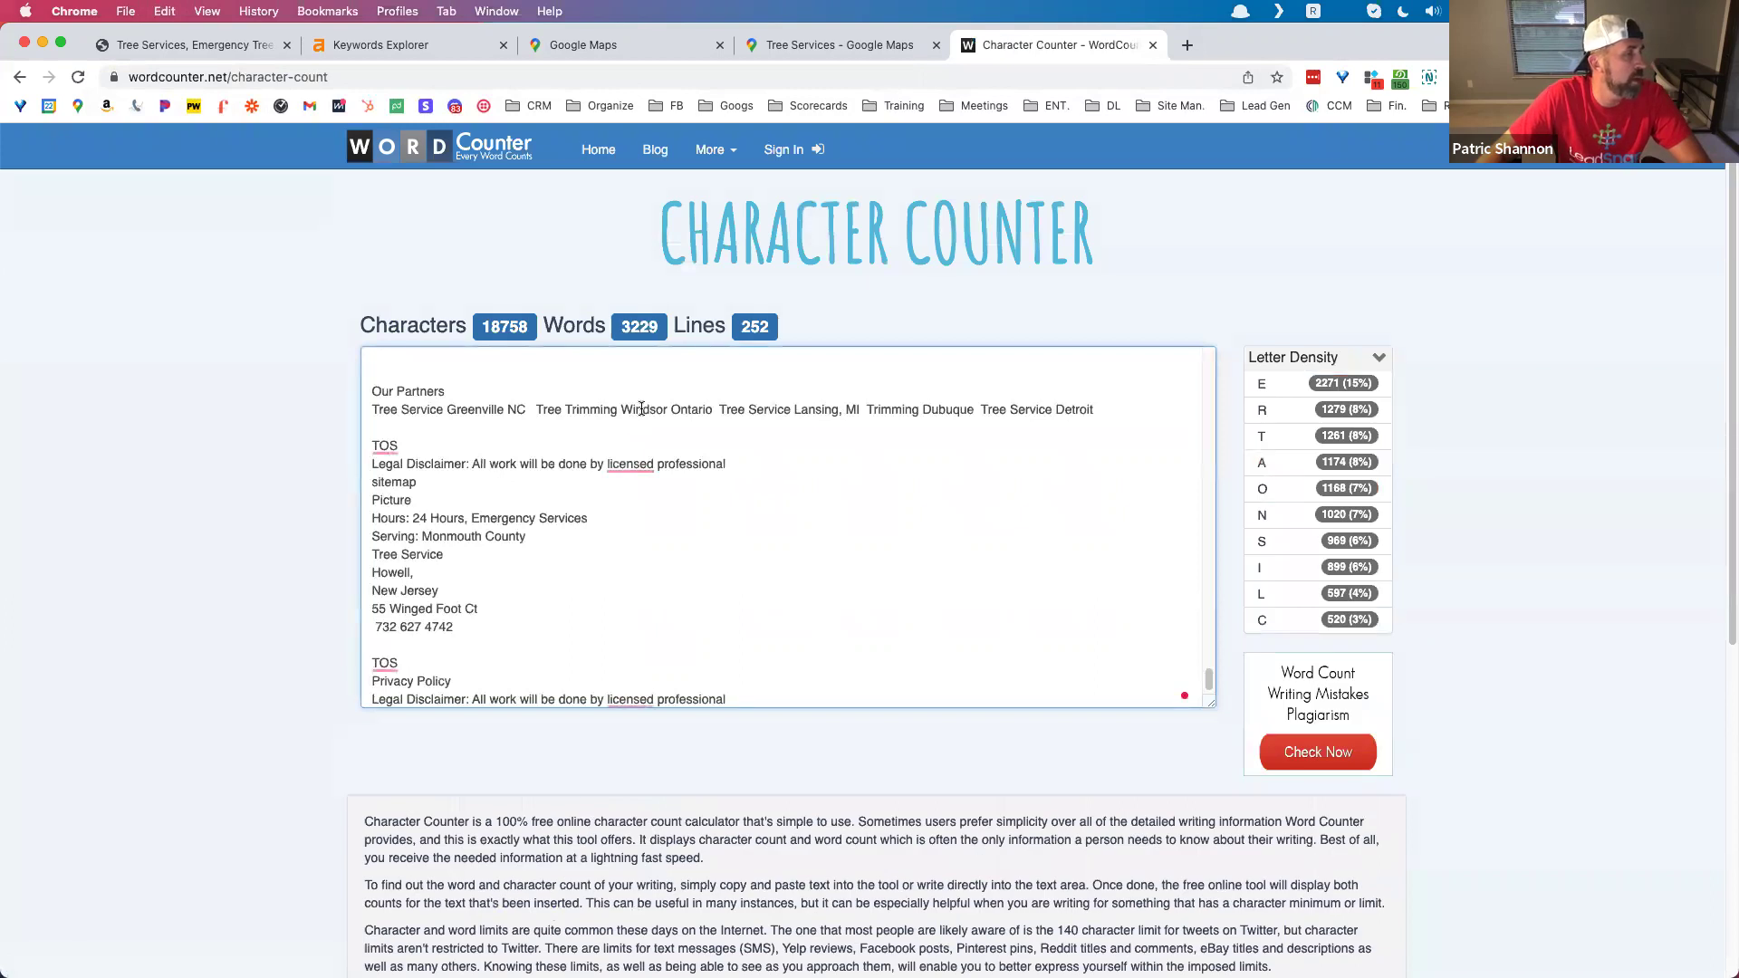
left_click(232, 47)
left_click(729, 700)
scroll(727, 680, "down", 10)
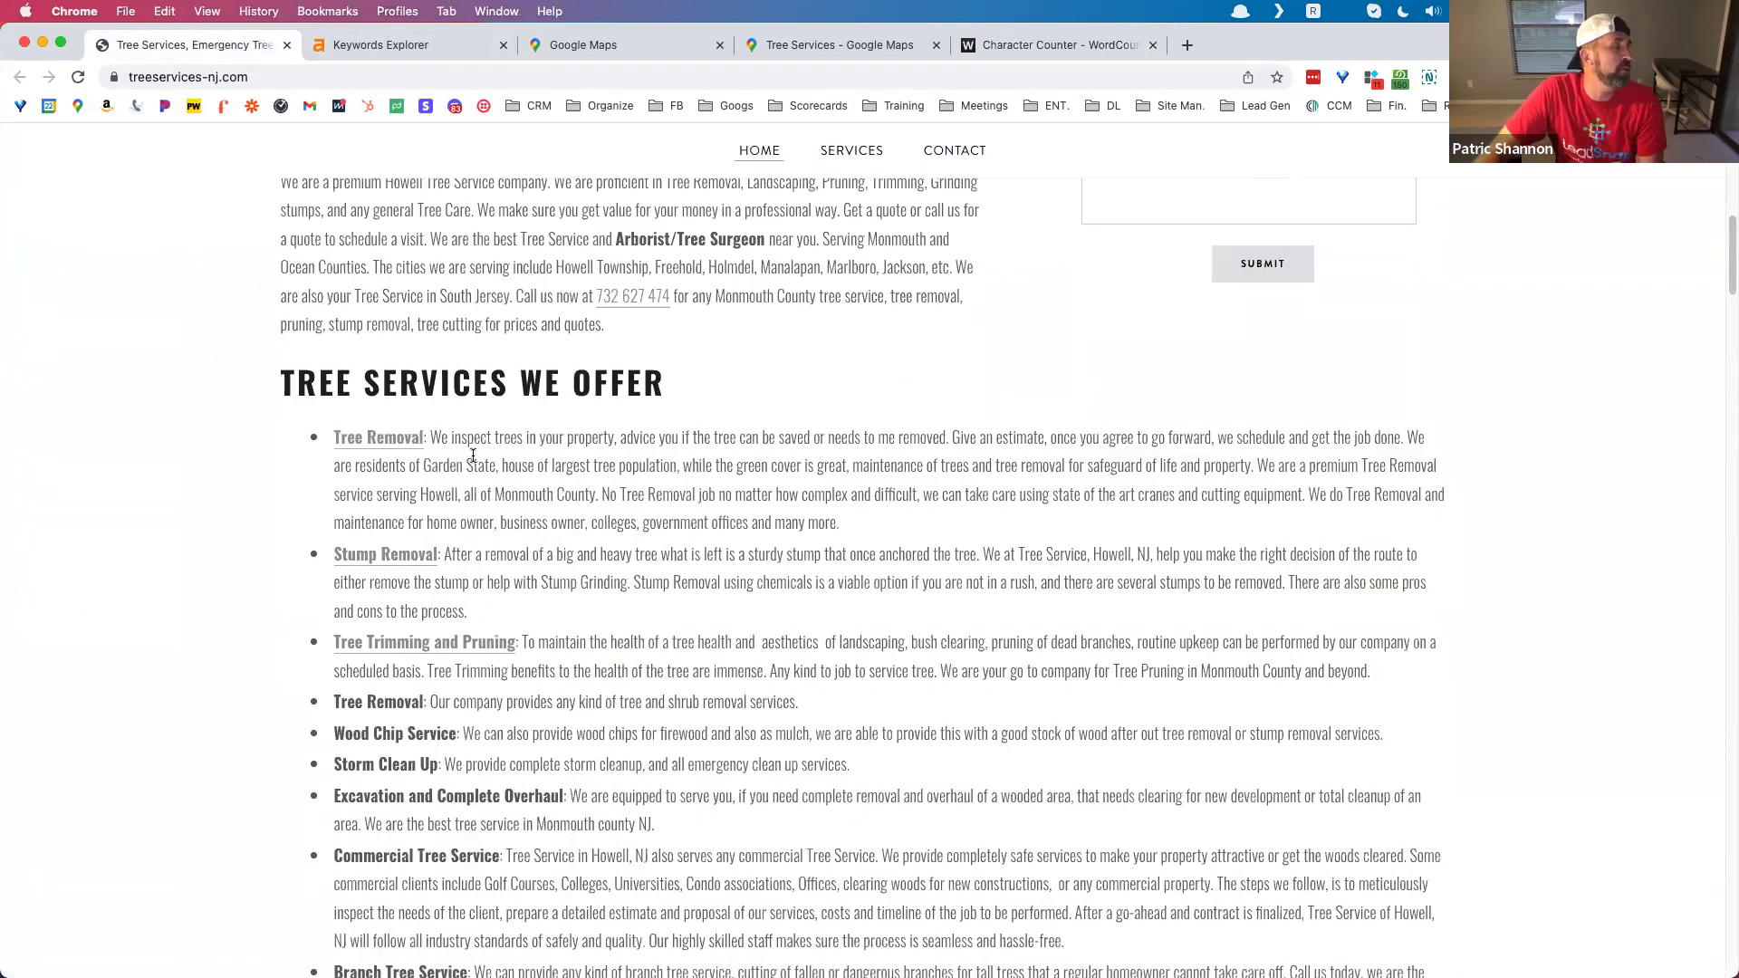
scroll(477, 480, "down", 5)
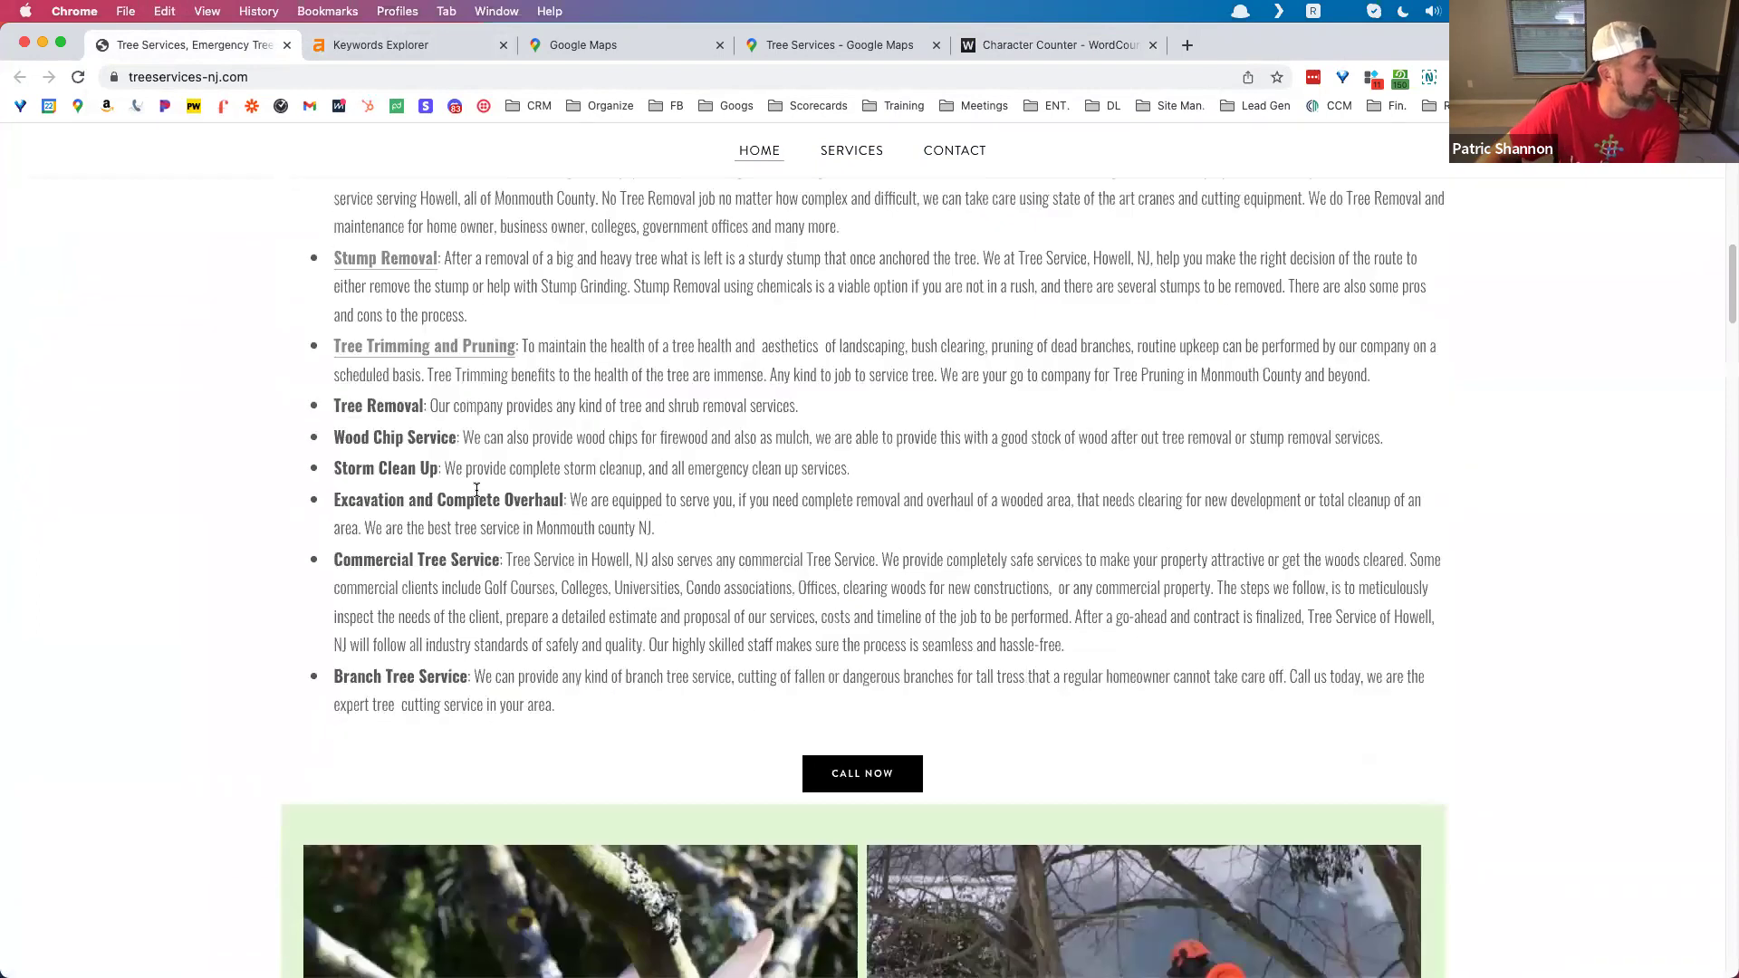
scroll(477, 497, "down", 3)
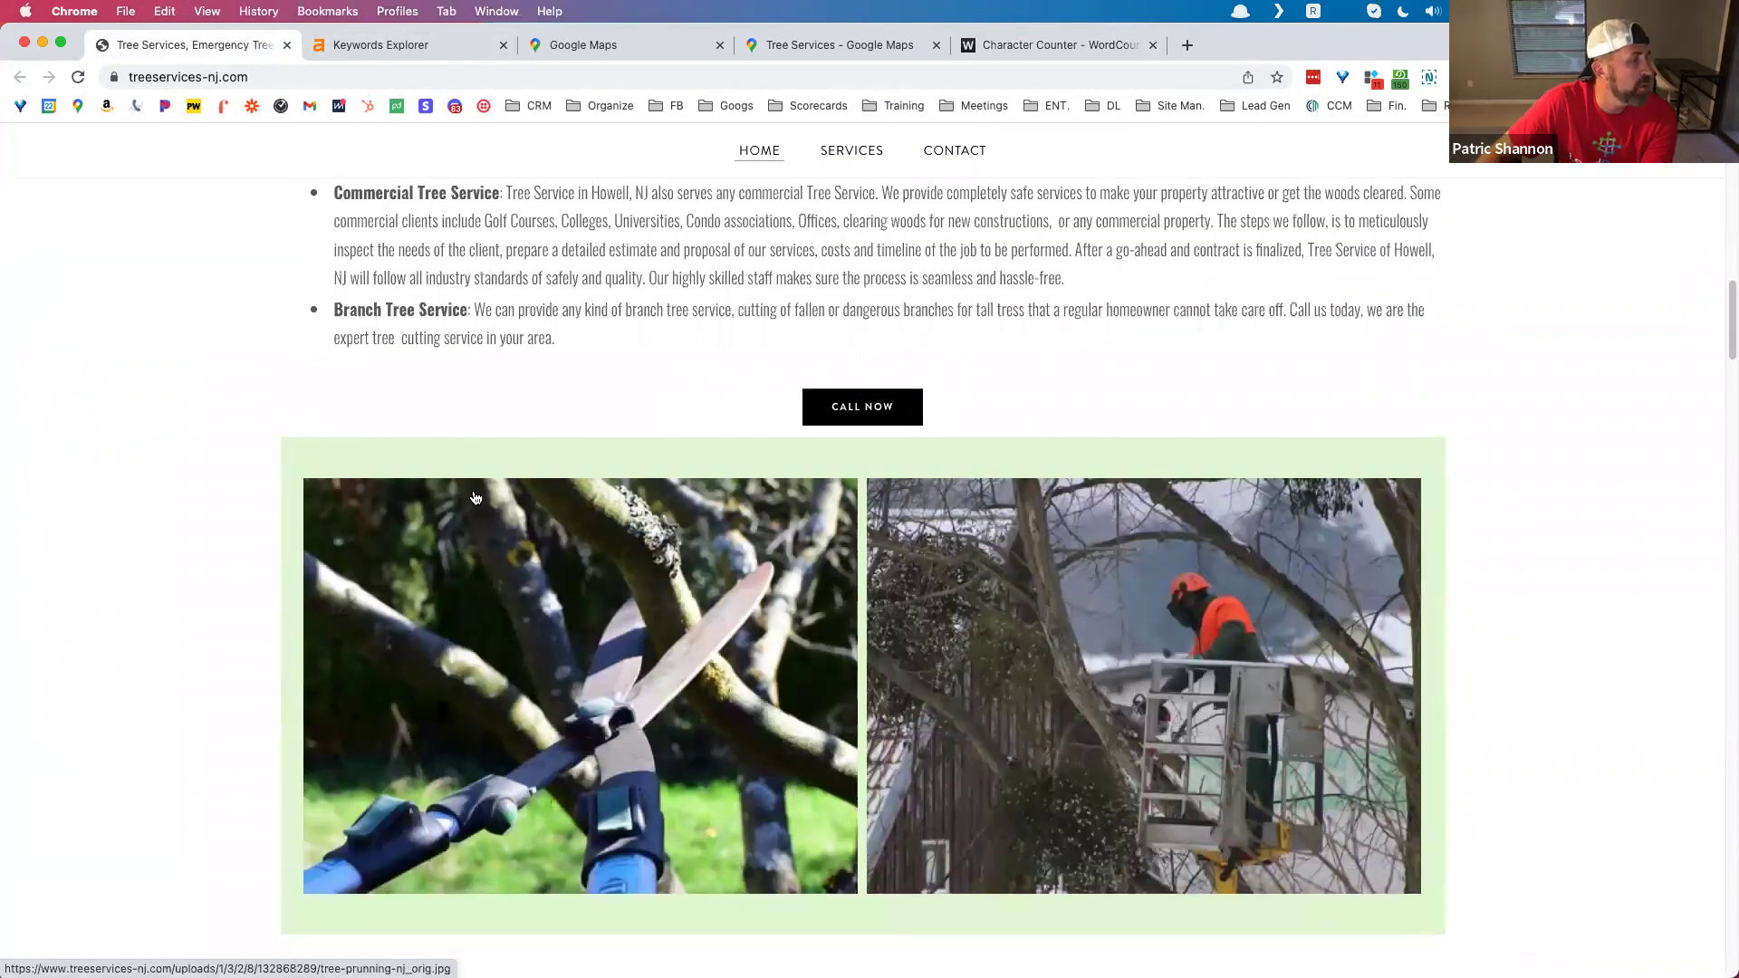
scroll(974, 439, "down", 3)
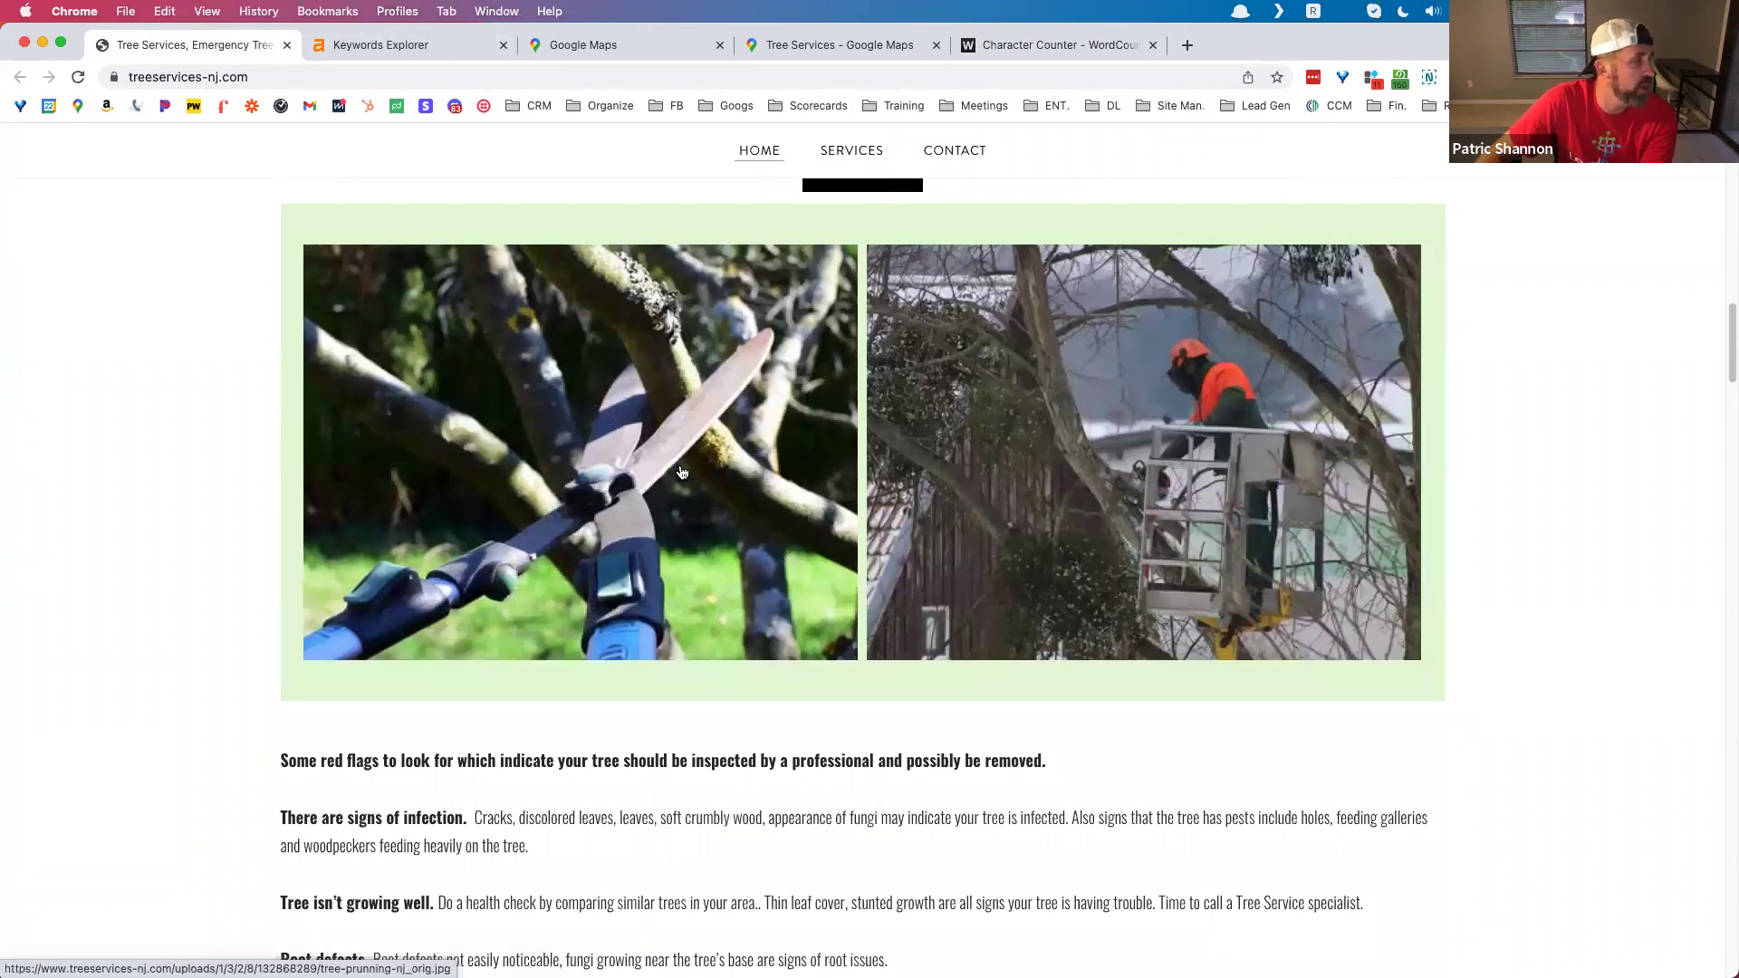
scroll(678, 467, "down", 1)
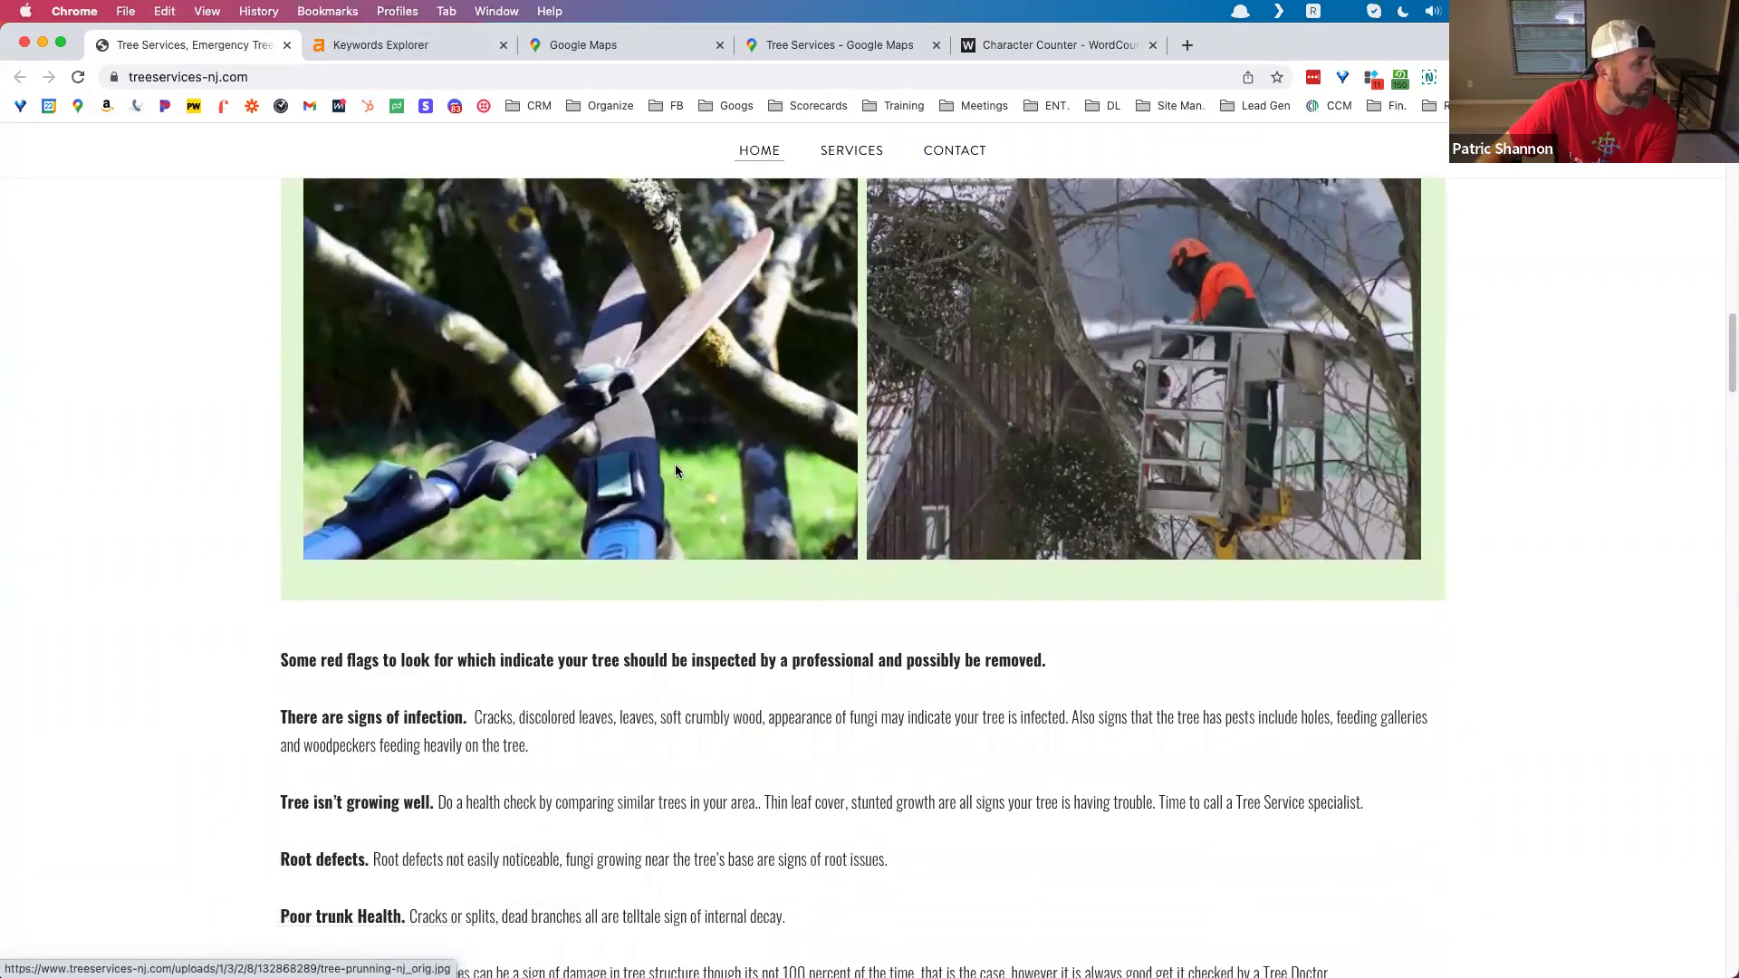
scroll(676, 464, "up", 2)
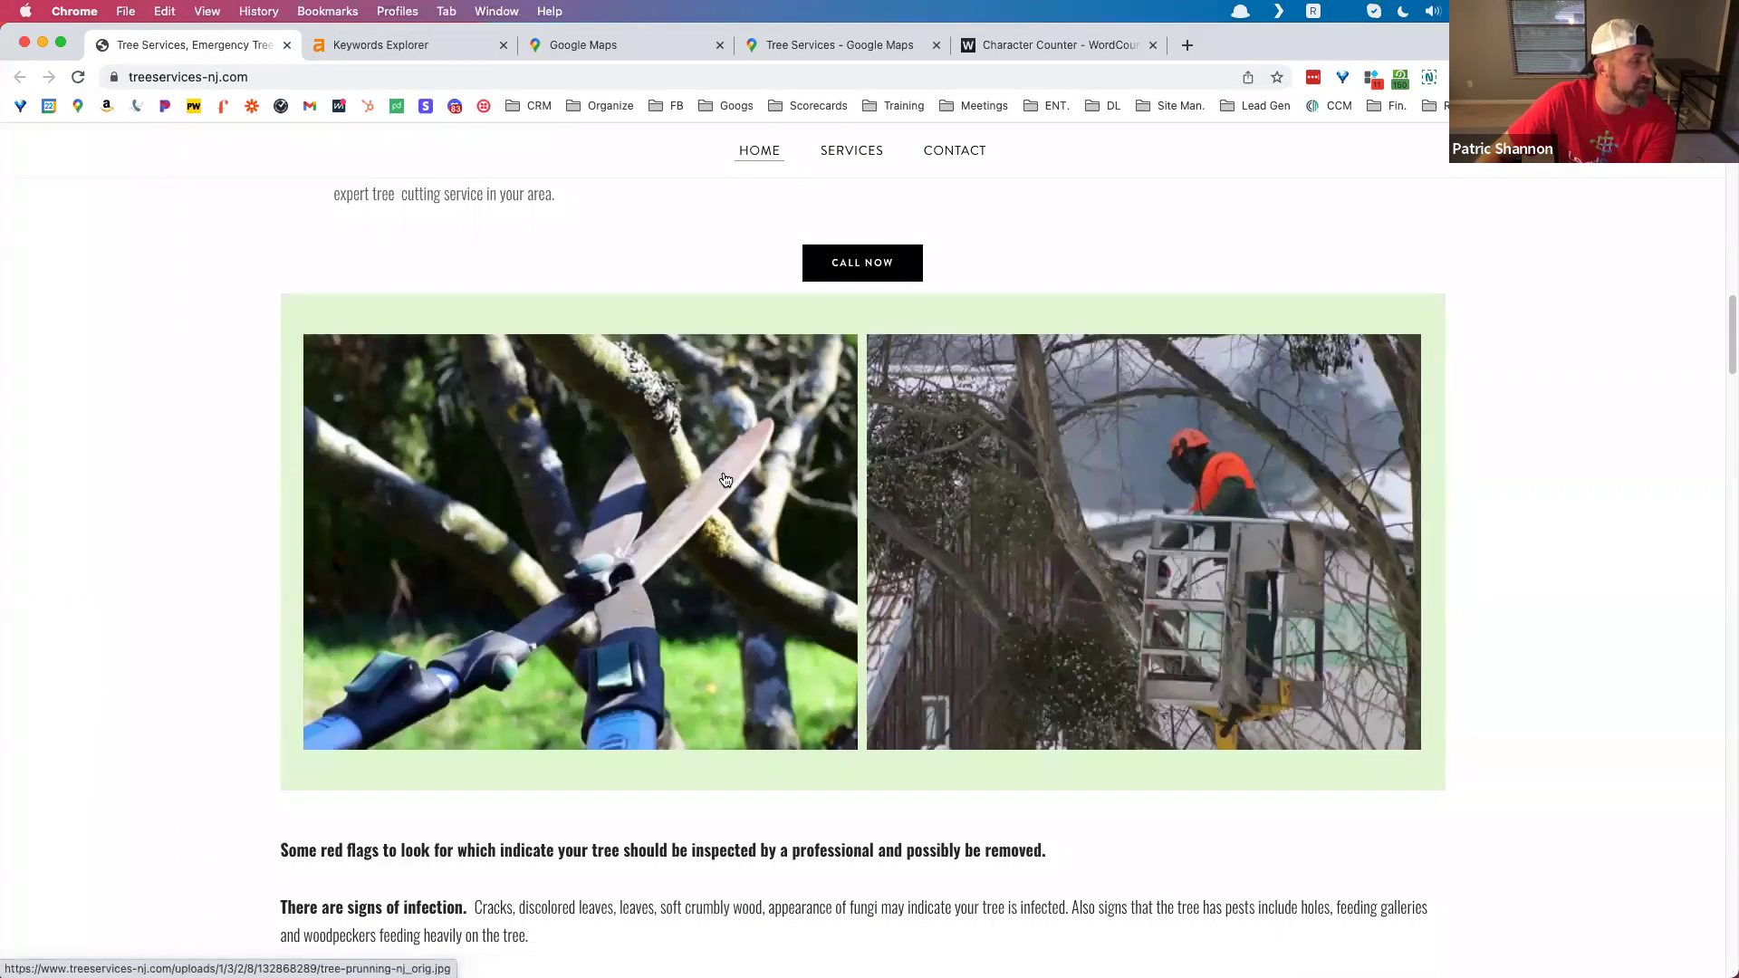
right_click(785, 388)
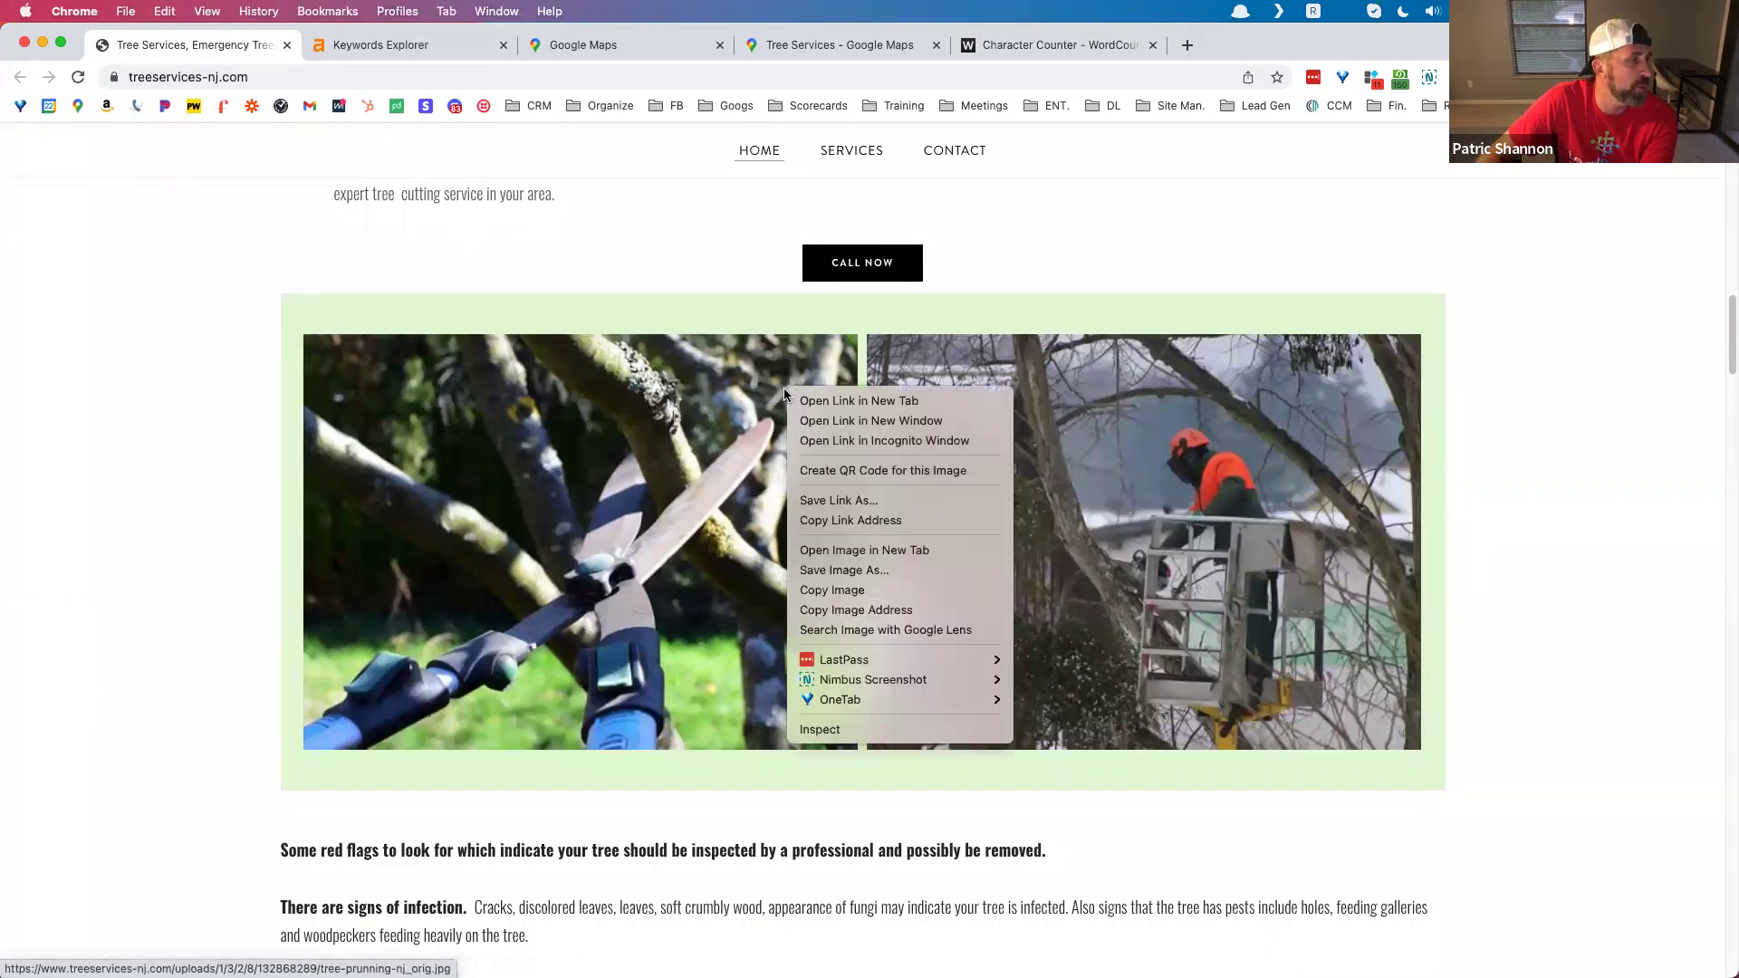
left_click(866, 730)
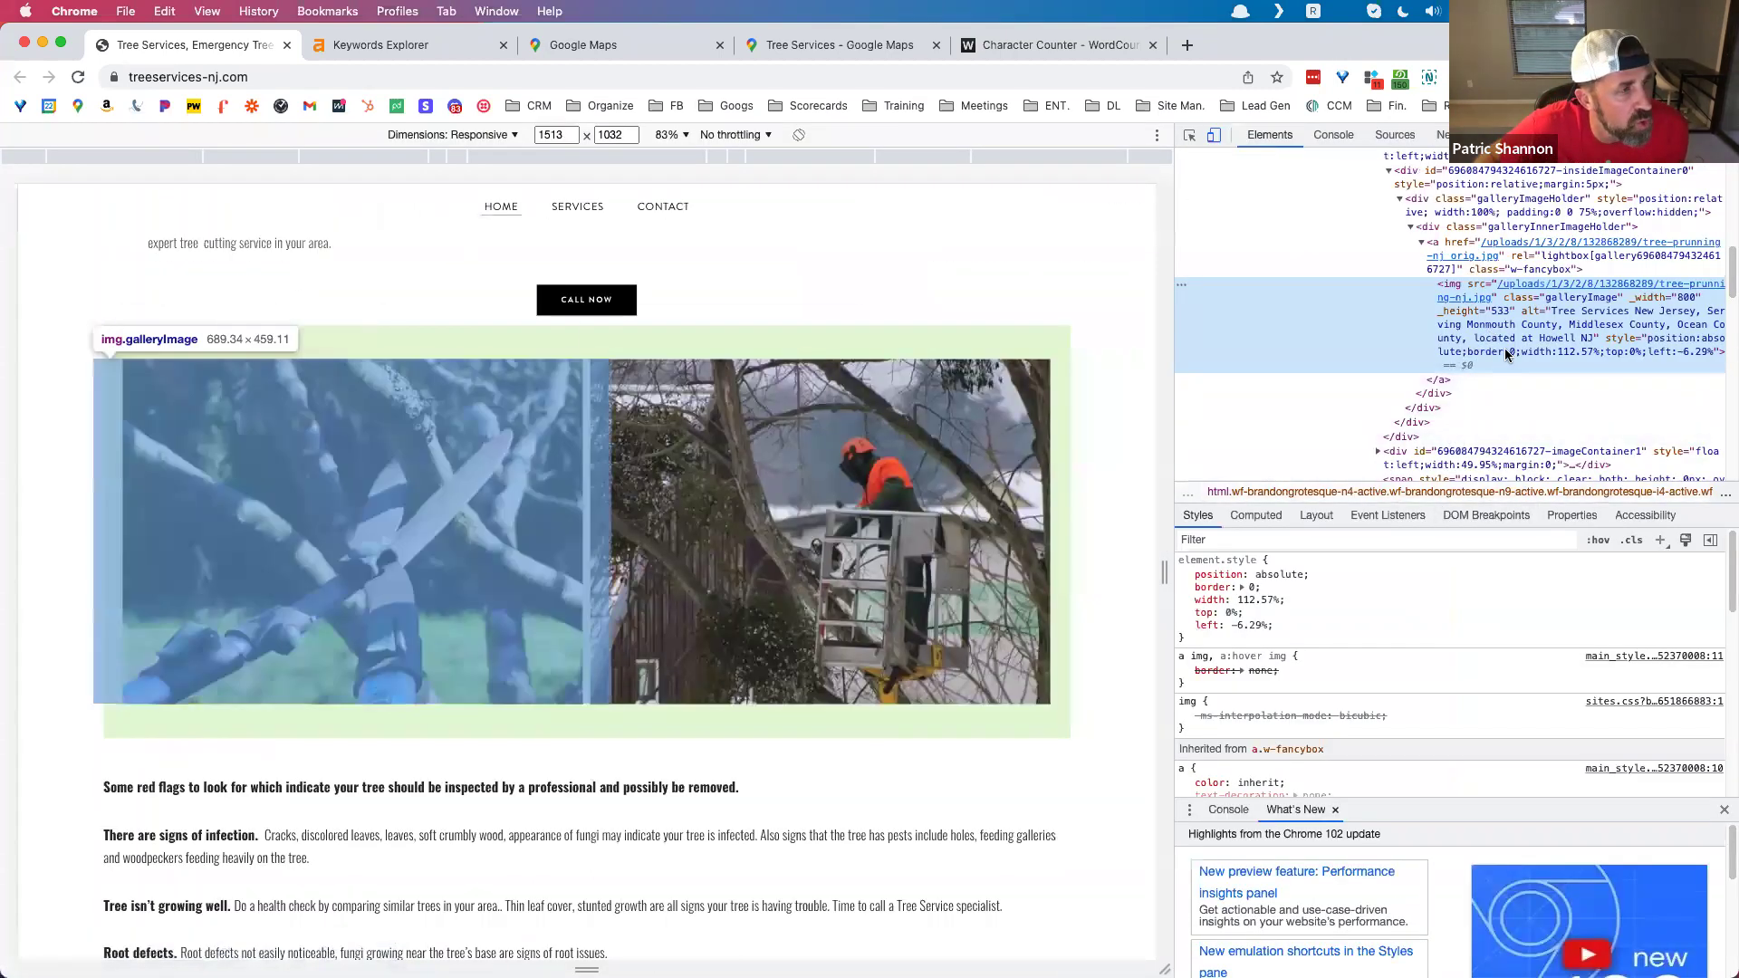
mouse_move(1478, 301)
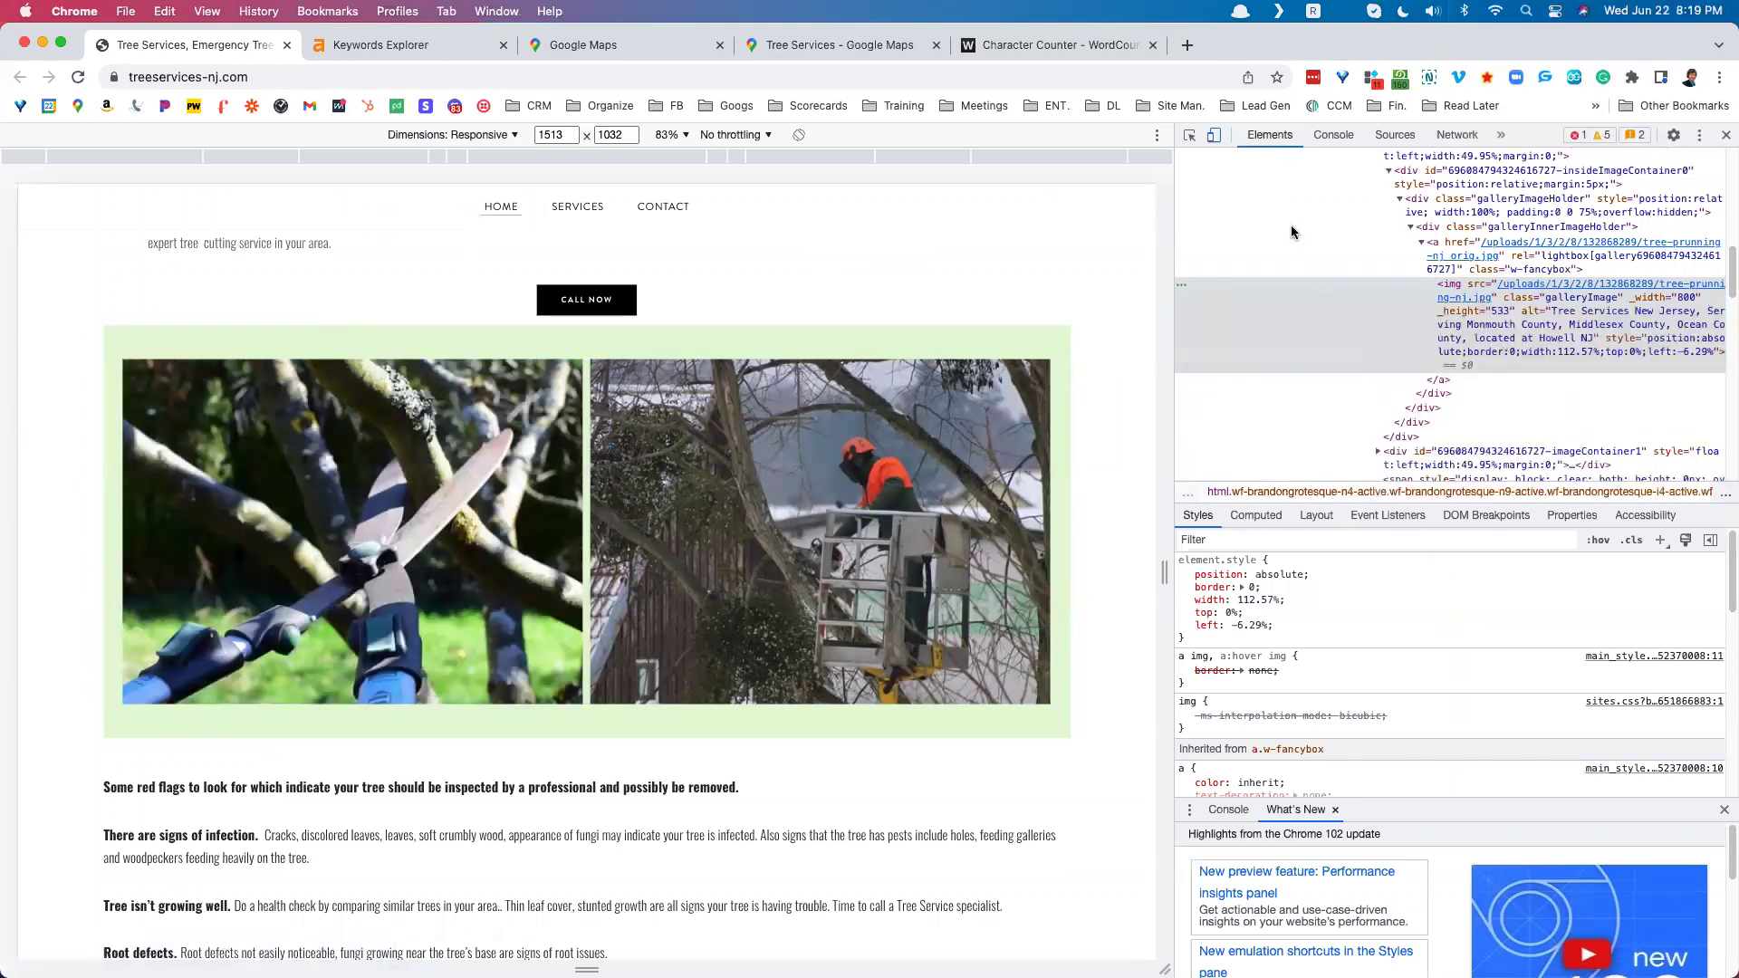
left_click(1727, 136)
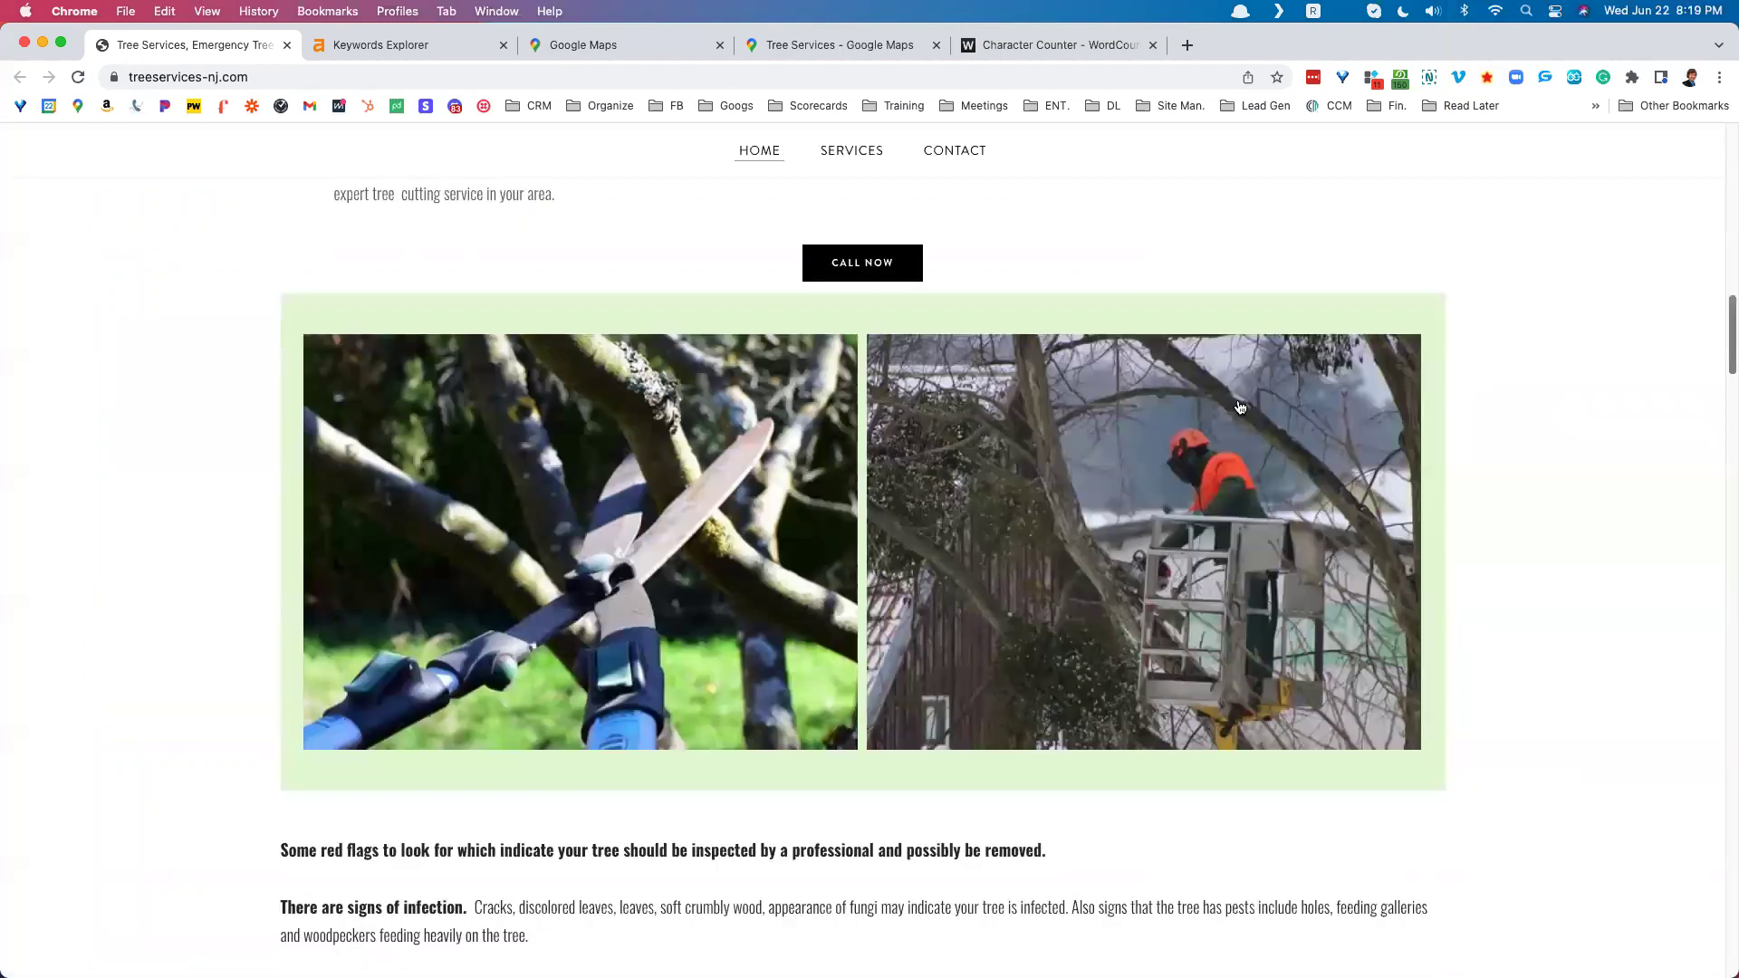
scroll(1012, 394, "down", 7)
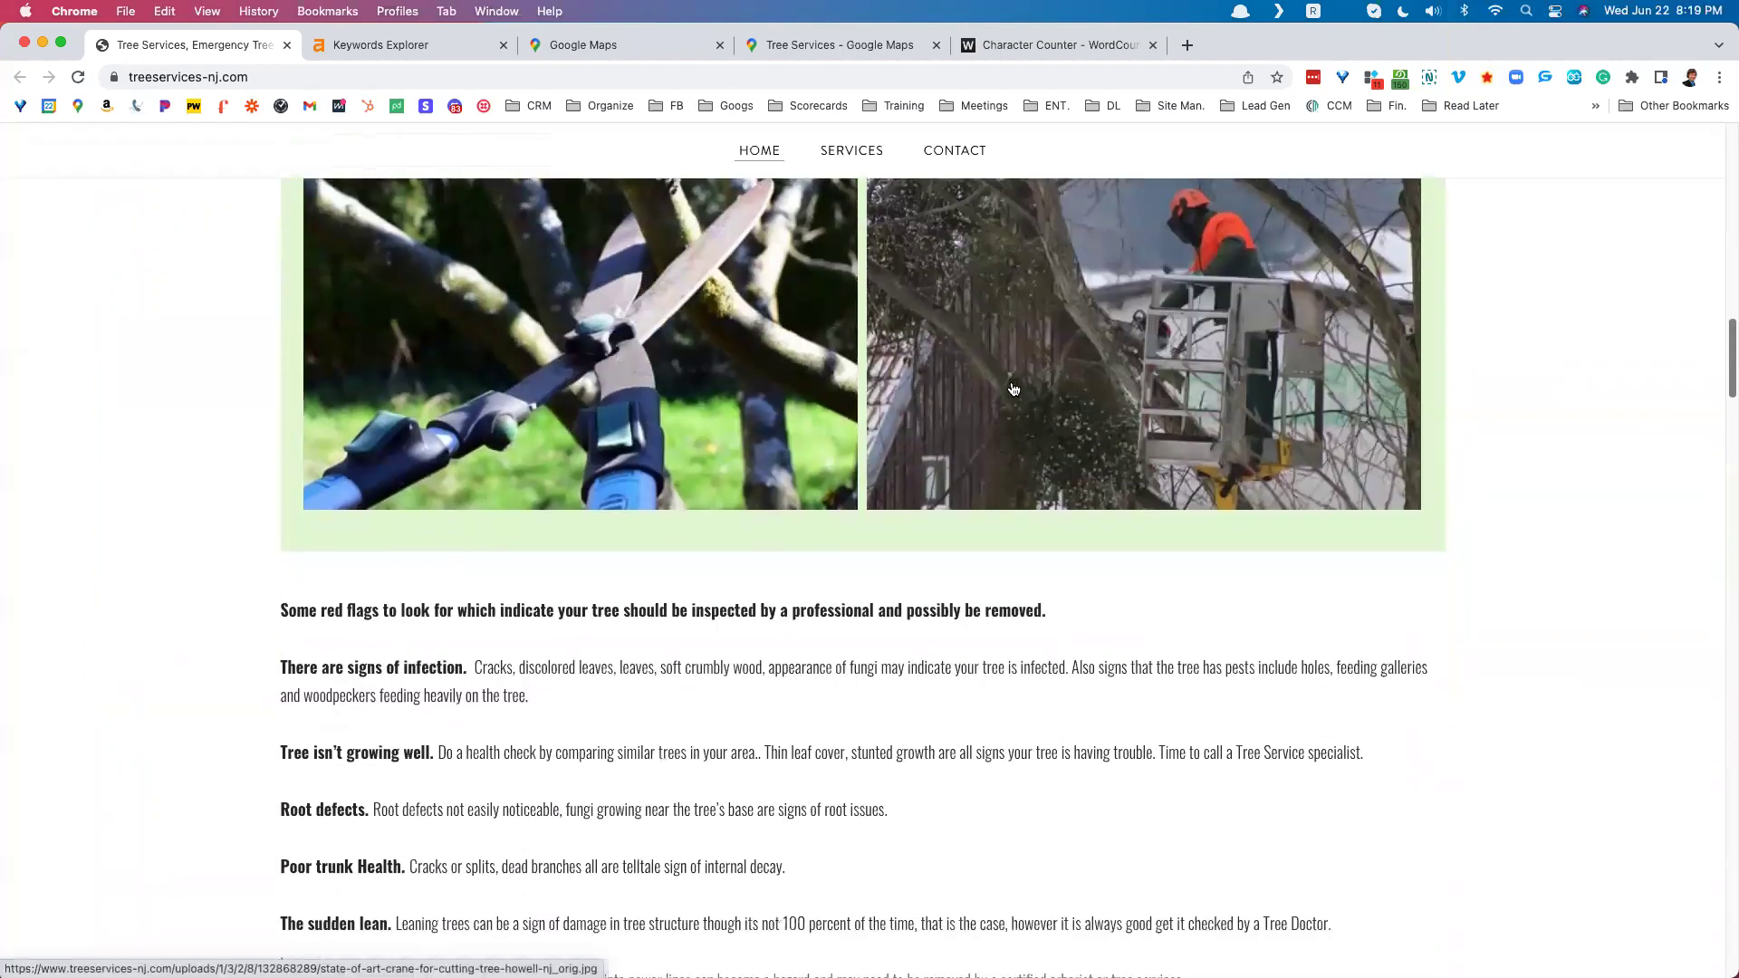
scroll(1012, 388, "down", 6)
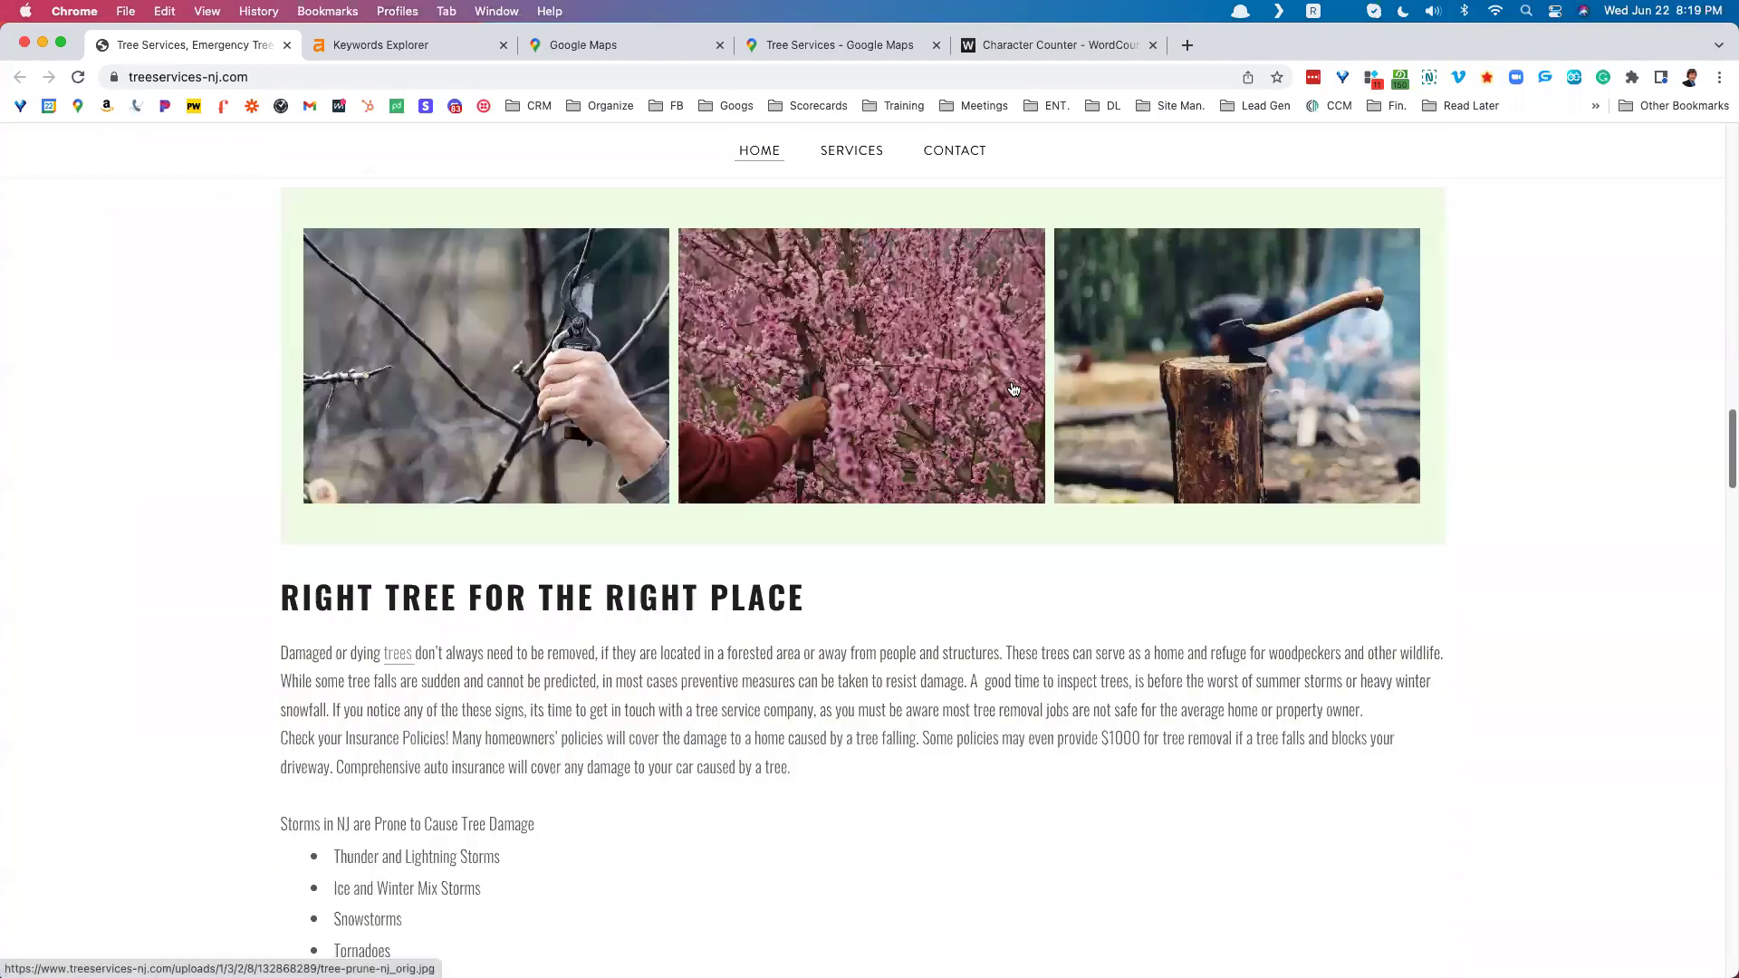
scroll(1013, 389, "down", 7)
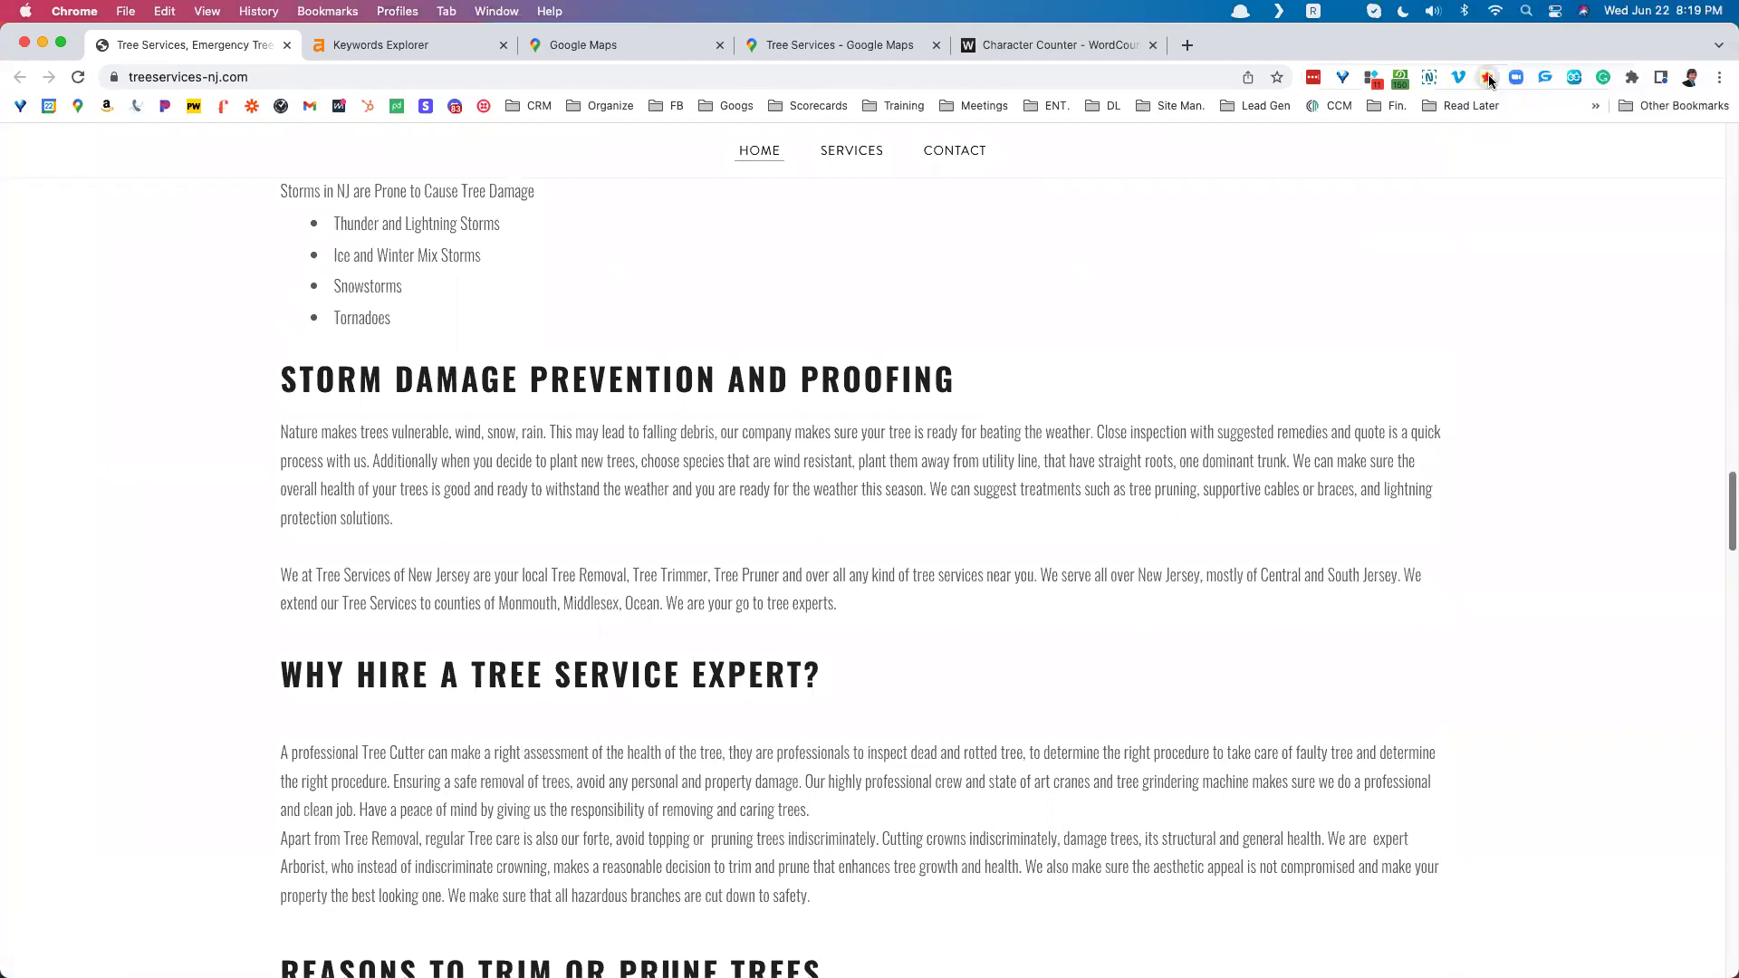
Step: Start Majestic's free authentication for treeservices-nj.com by choosing the not-a-robot option
left_click(1488, 78)
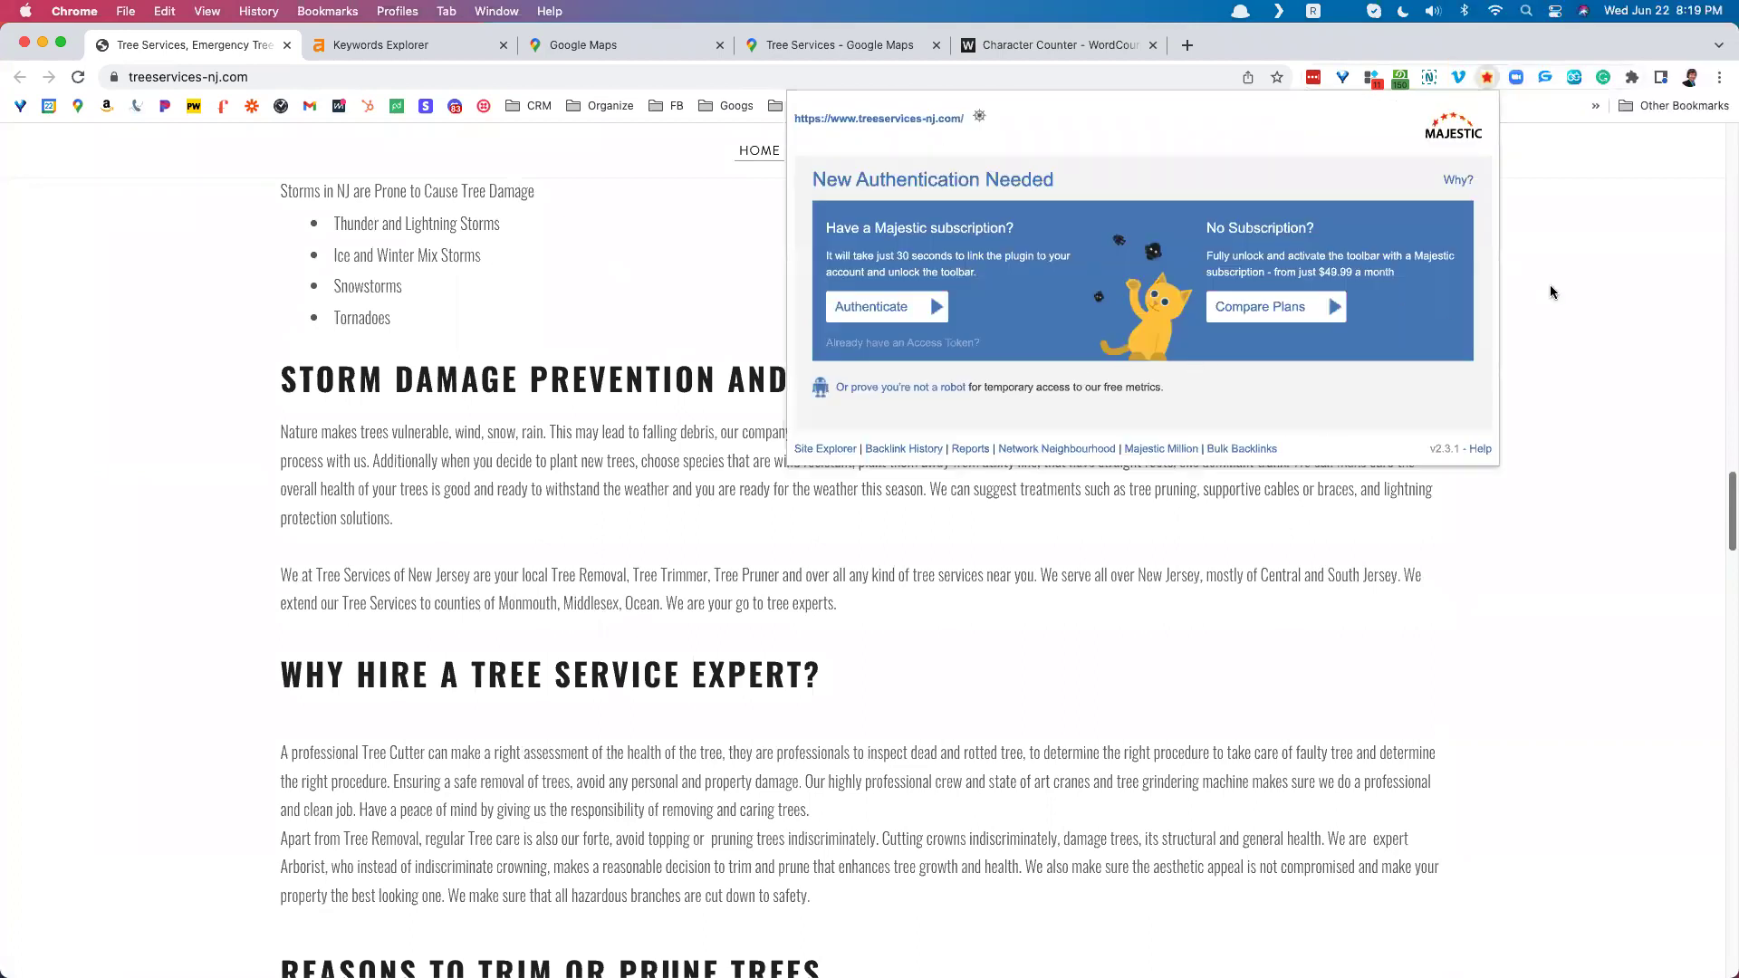
left_click(1550, 288)
left_click(1487, 78)
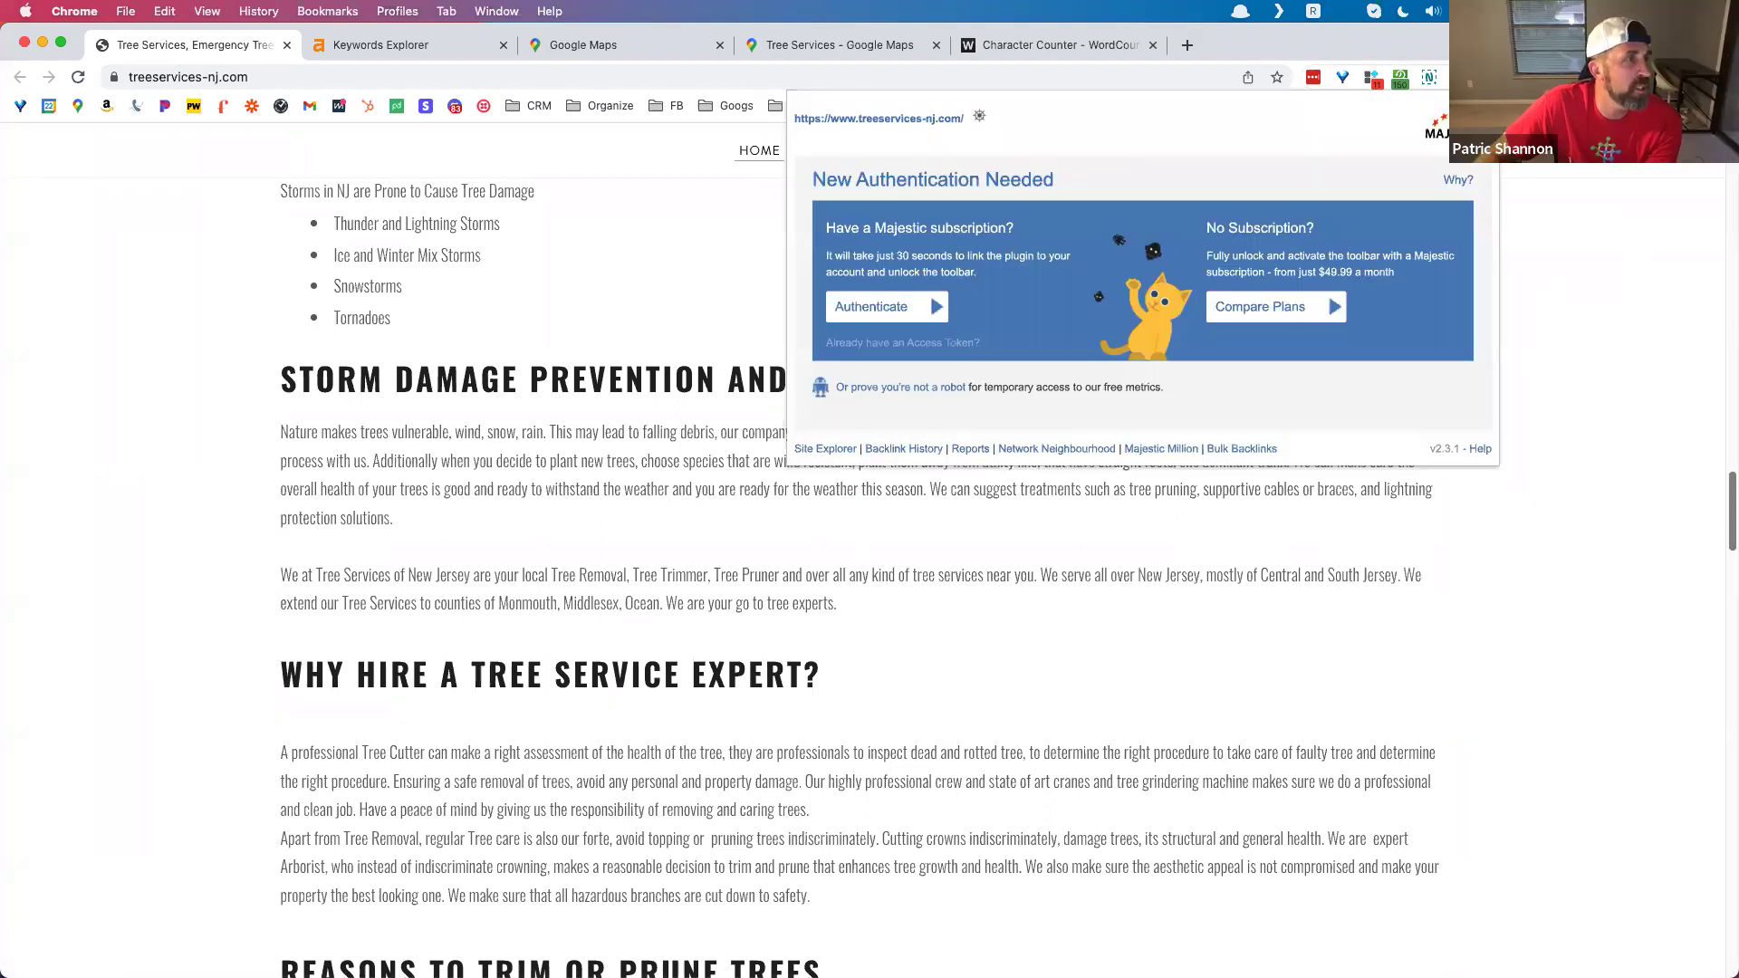
left_click(915, 388)
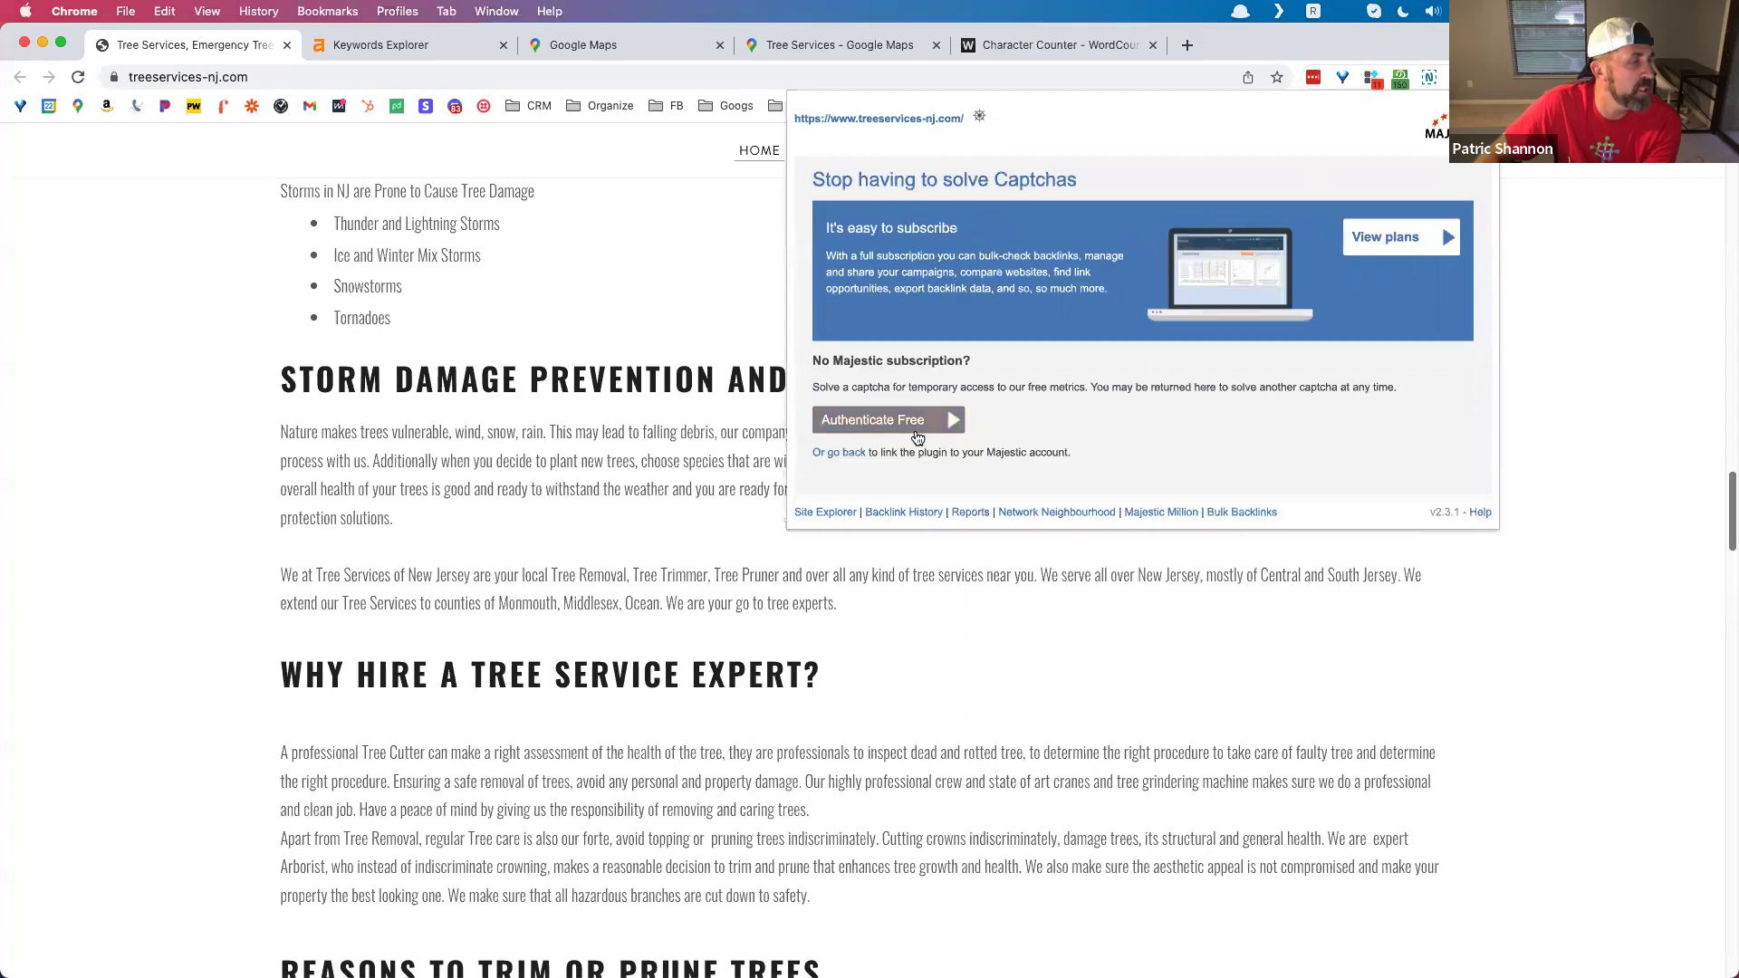
left_click(958, 414)
left_click(758, 471)
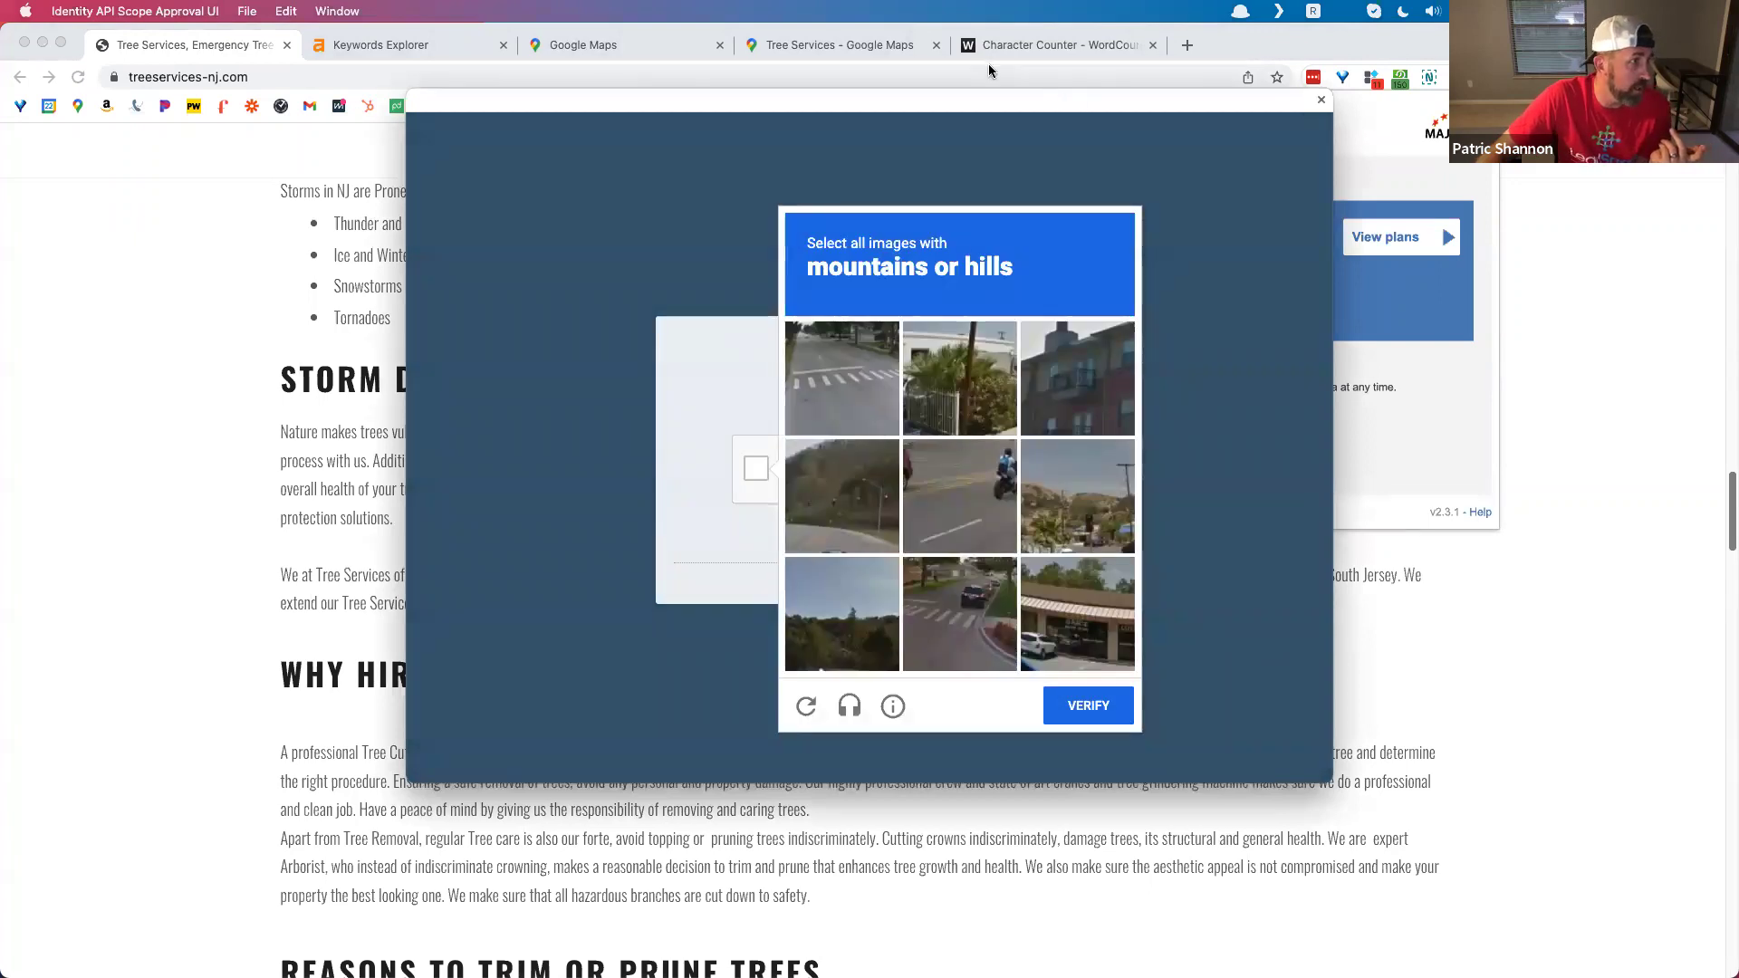
Step: Solve the hills image reCAPTCHA and load Majestic's summary: Trust Flow 16, Citation Flow 28
left_click(846, 526)
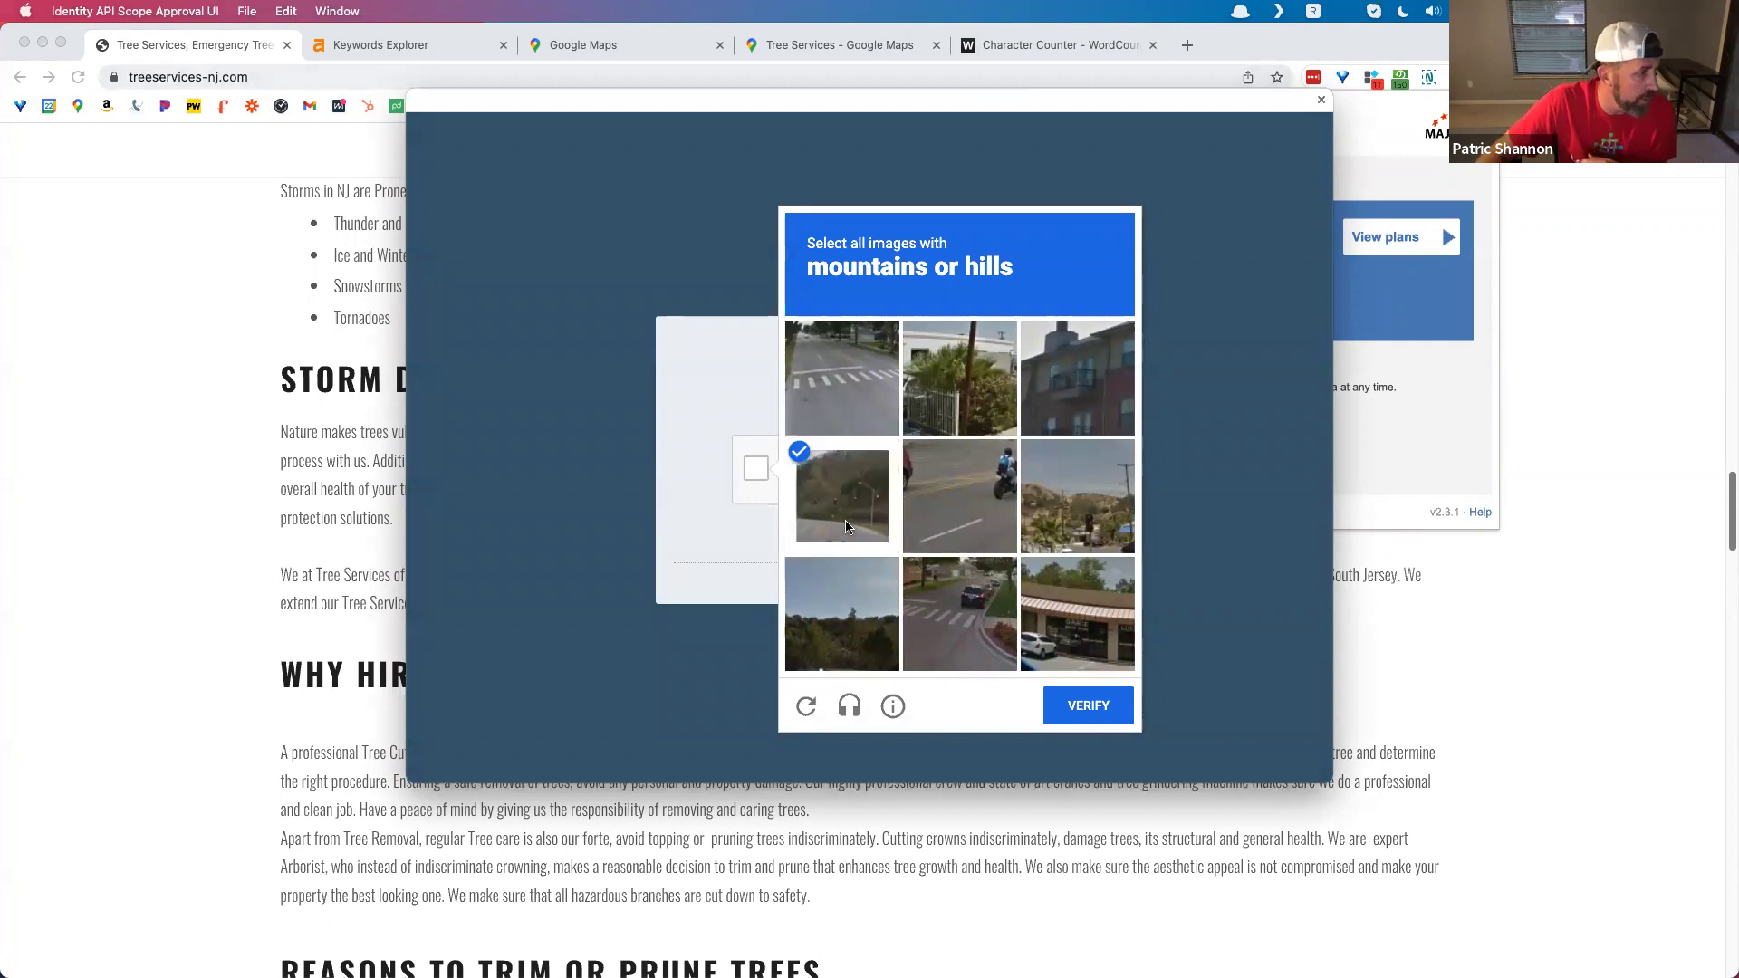
left_click(843, 614)
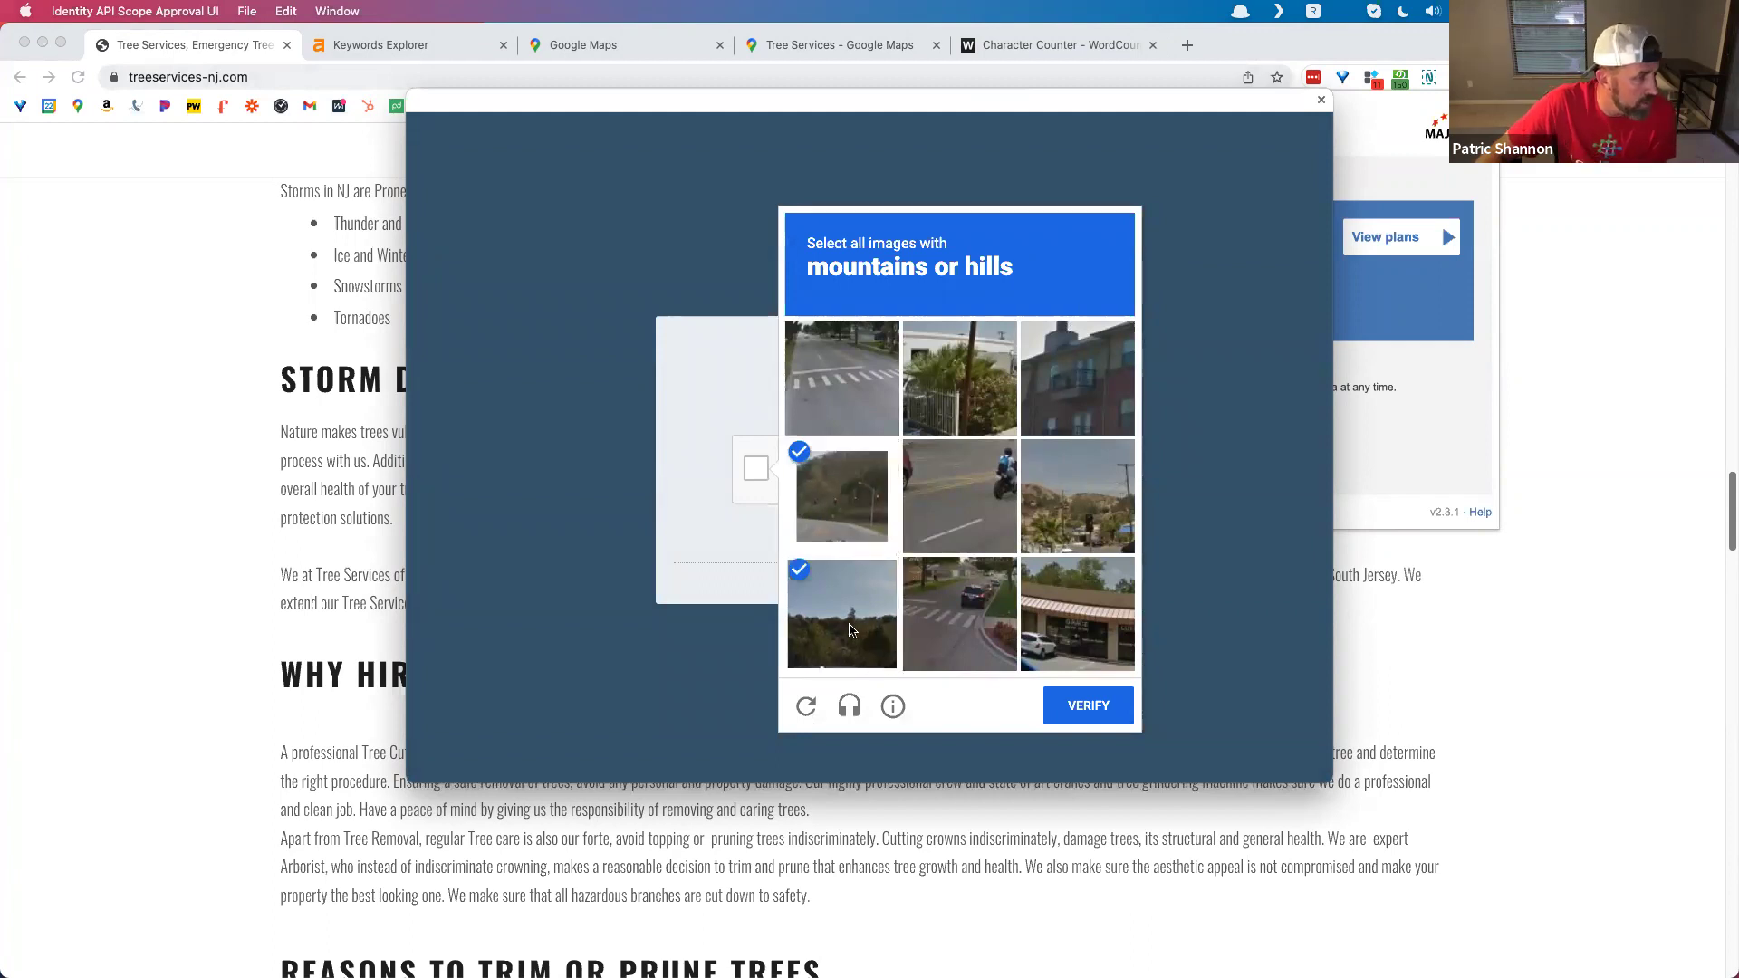
left_click(1067, 502)
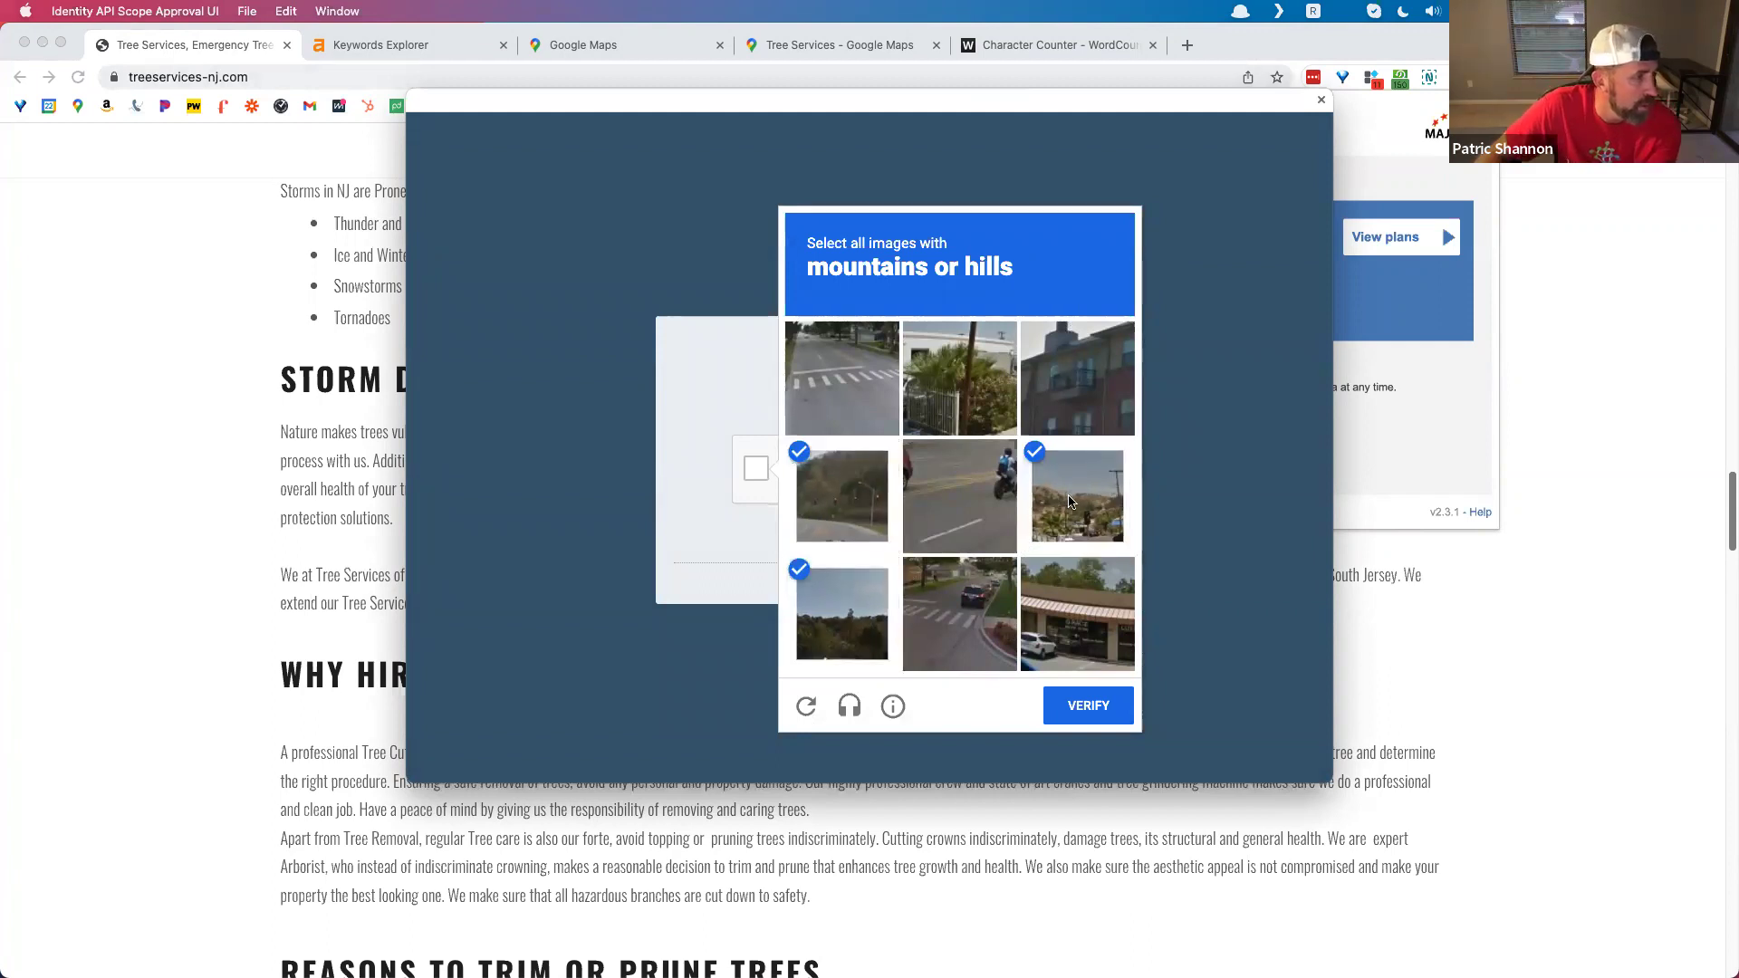
left_click(1088, 707)
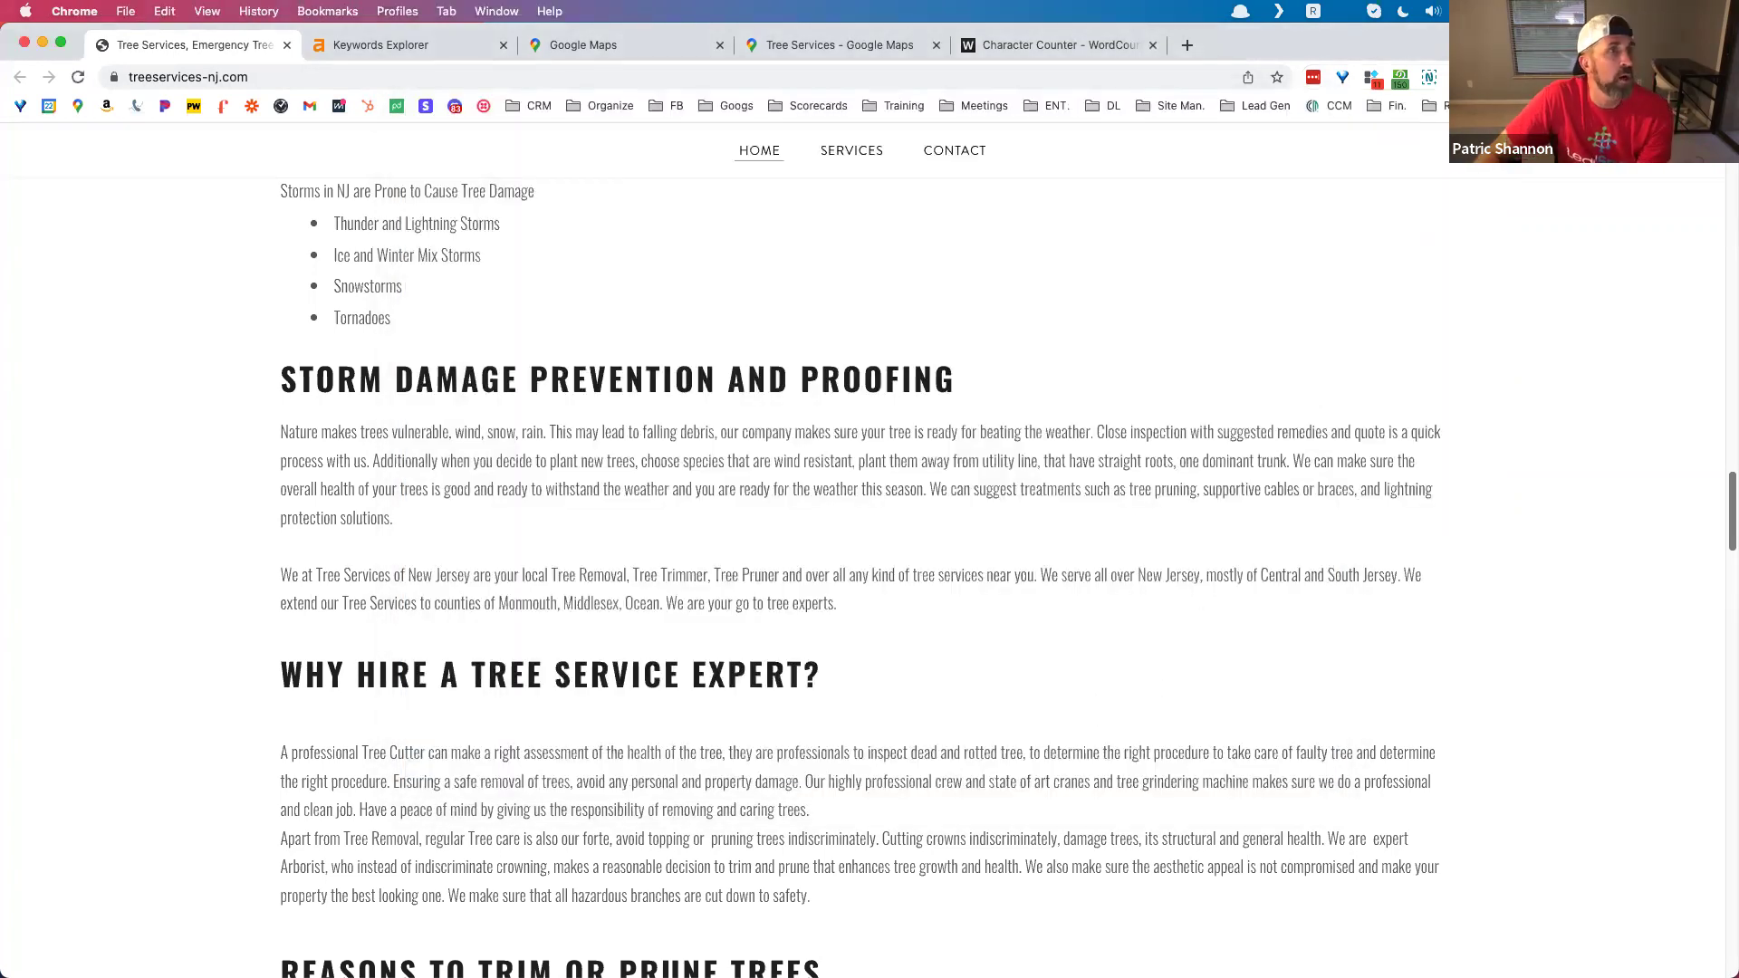
left_click(1487, 77)
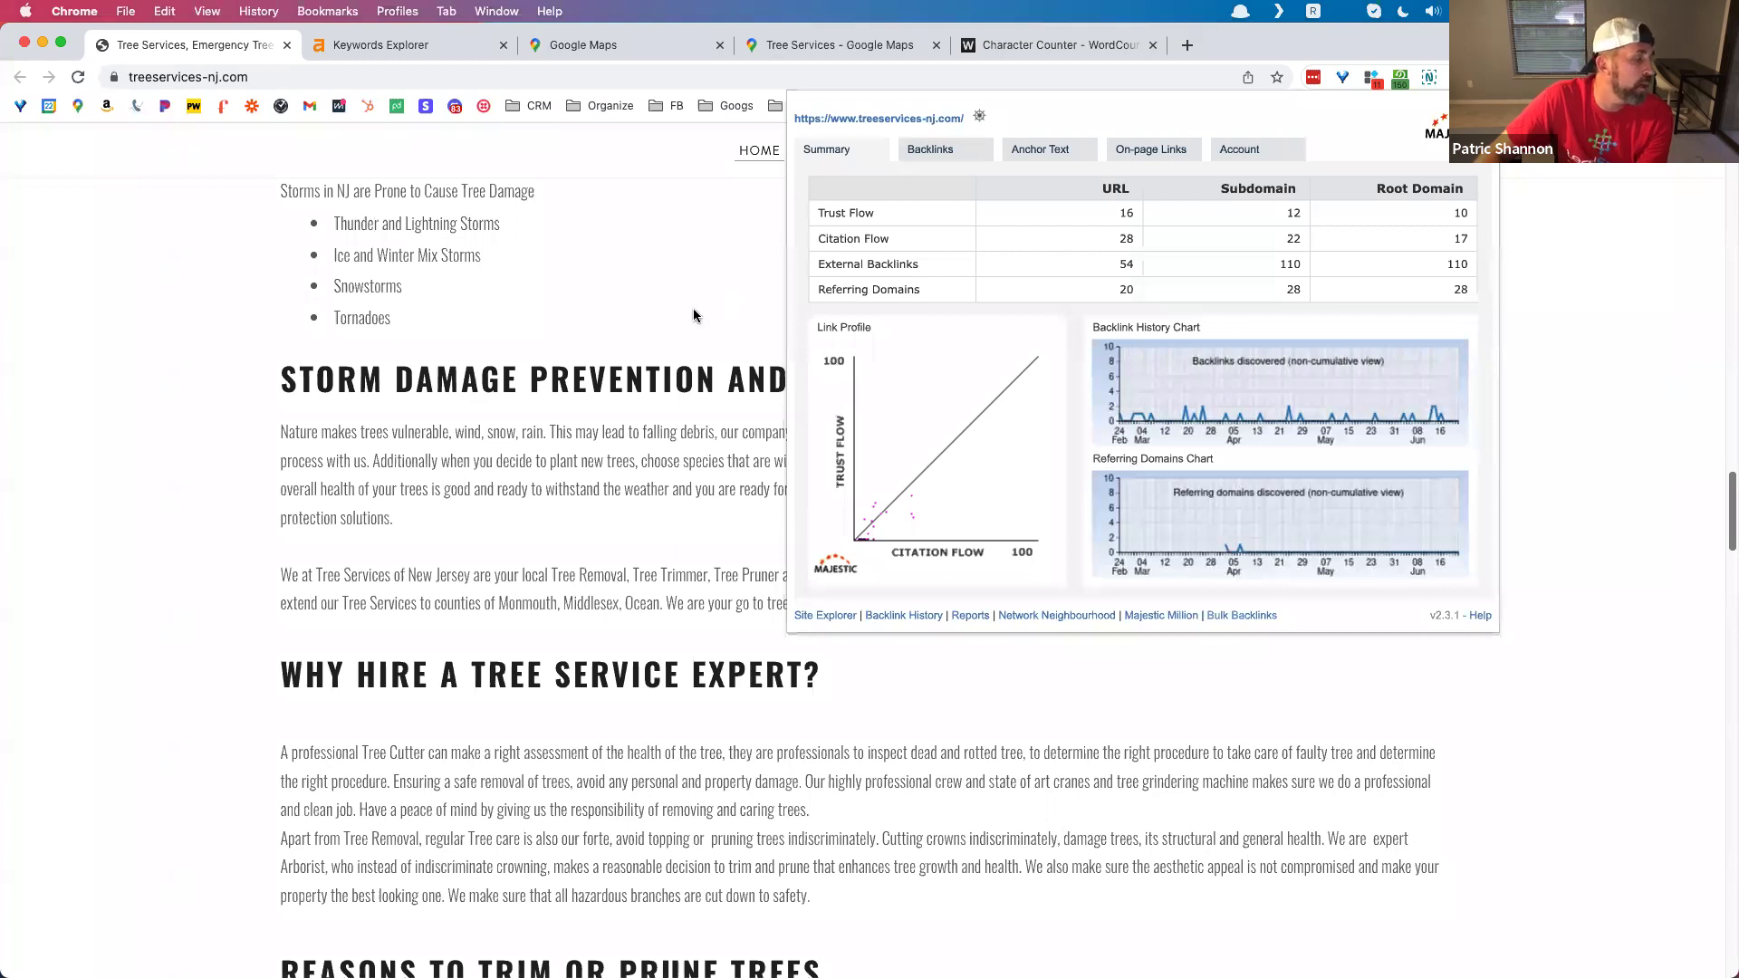
Step: Run treeservices-nj.com through Ahrefs Site Explorer: DR 29, UR 24, 1.21K backlinks, 57 referring domains
left_click(676, 274)
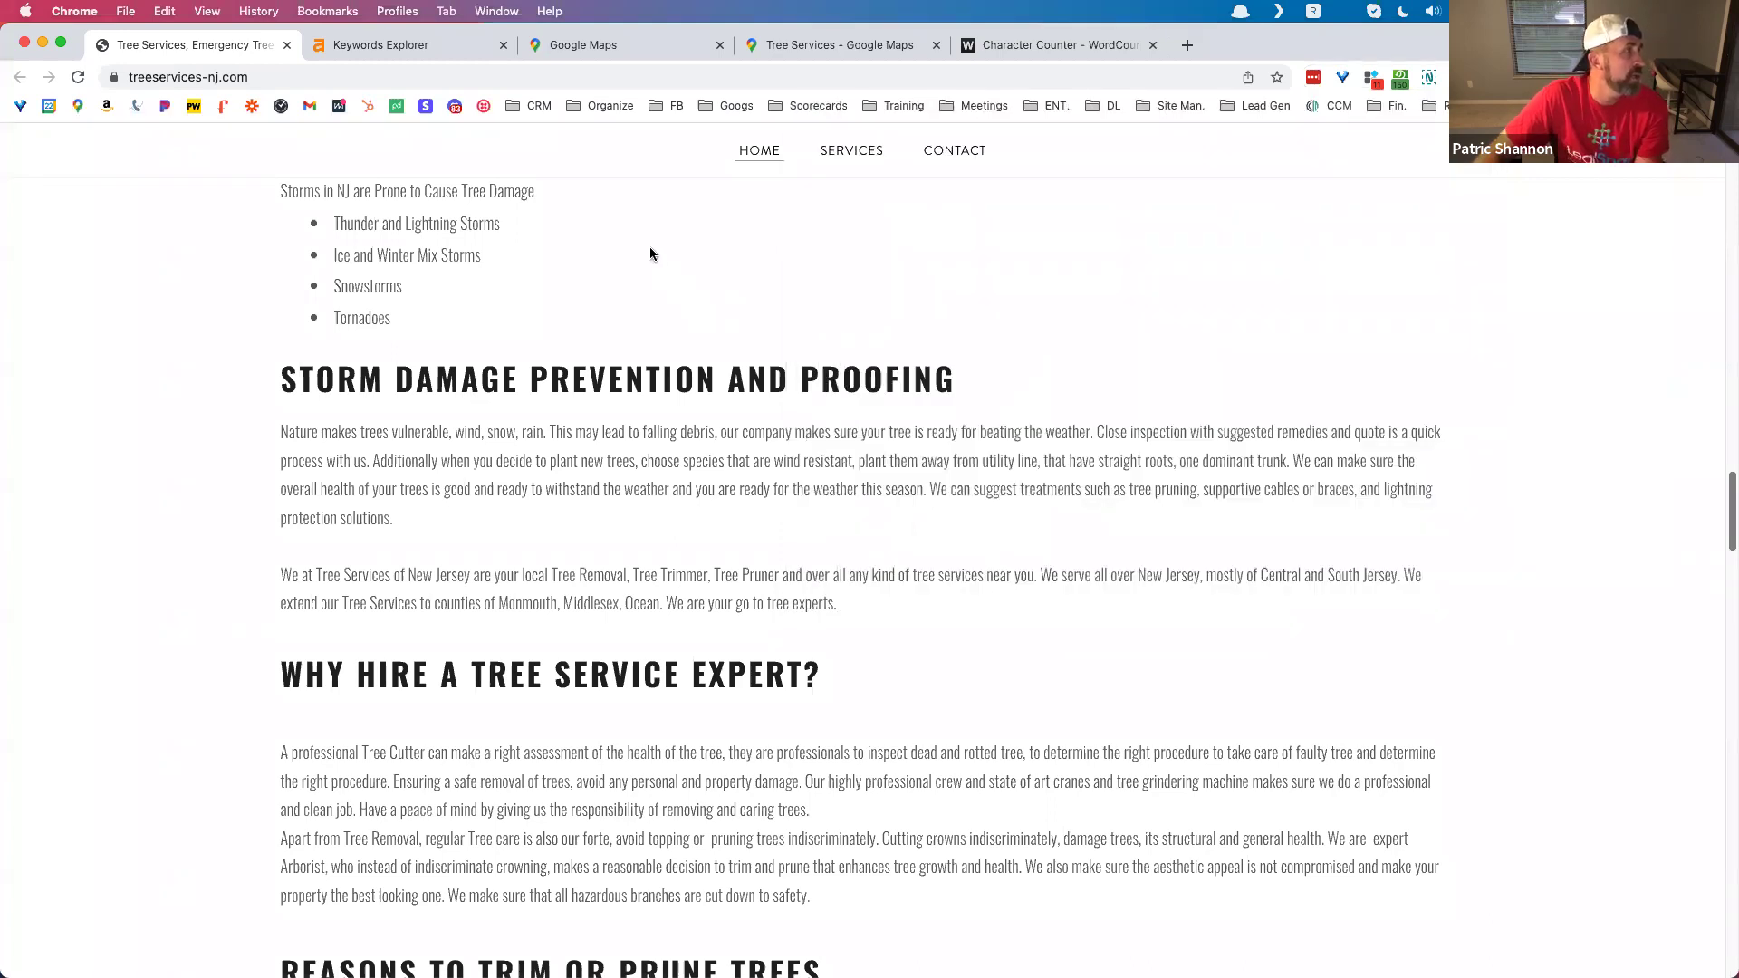
left_click(299, 77)
key("super+c")
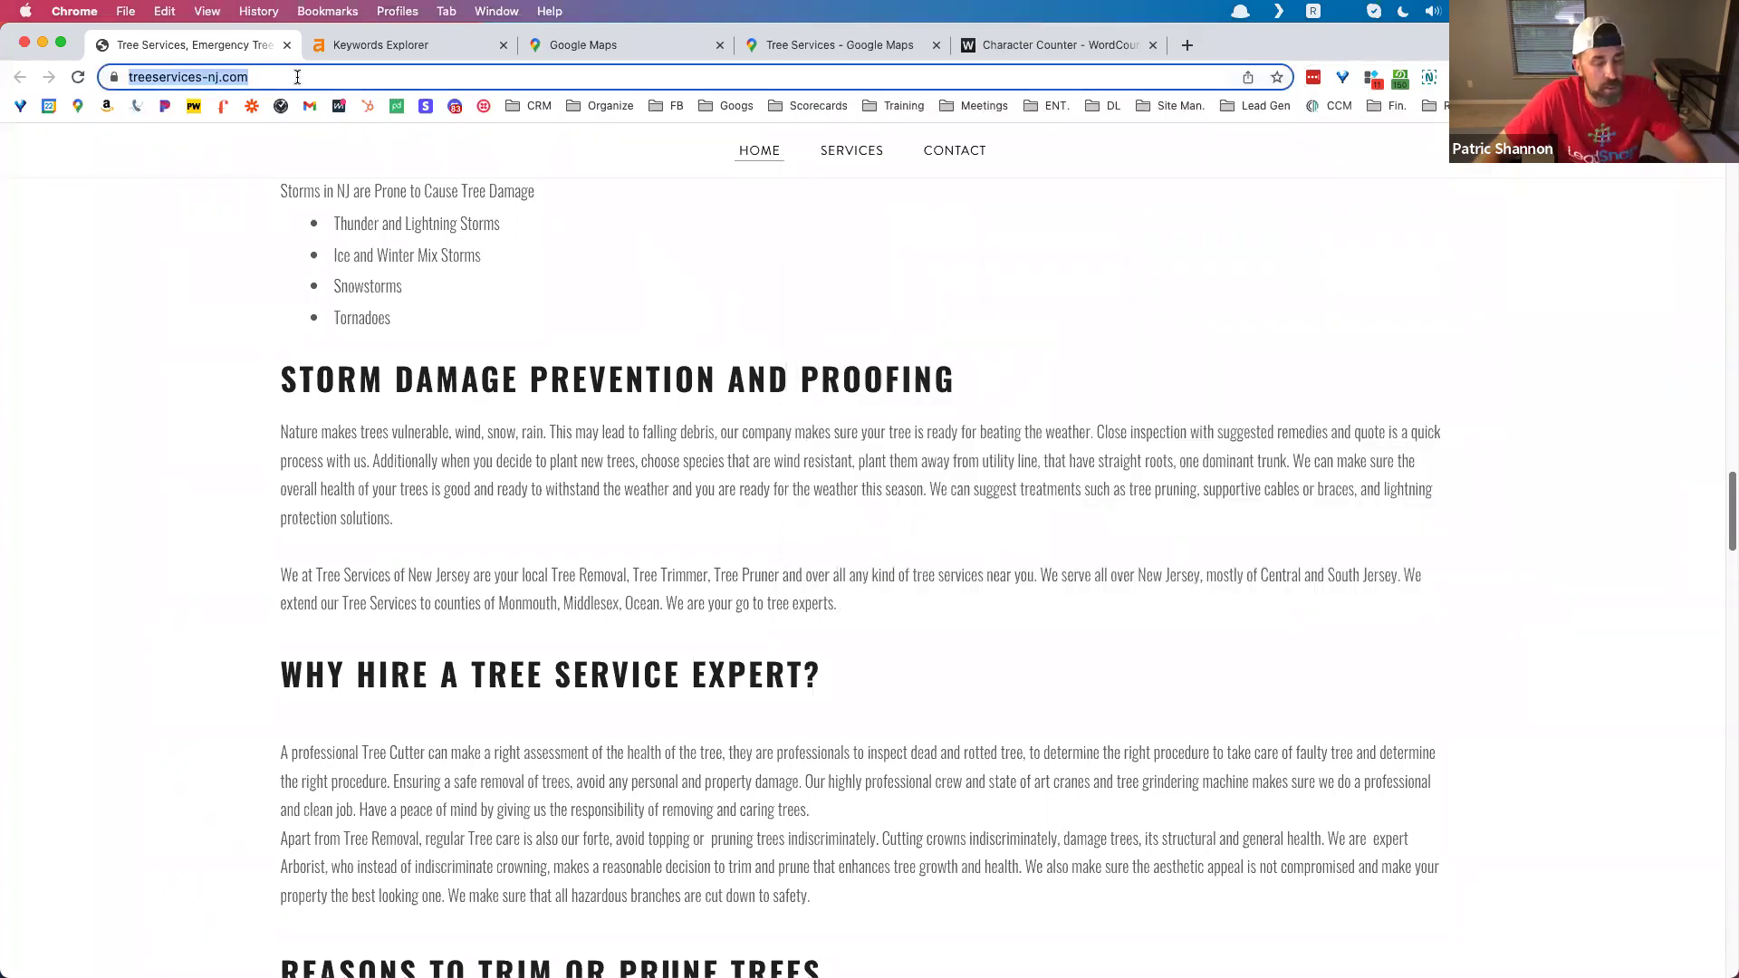
left_click(429, 48)
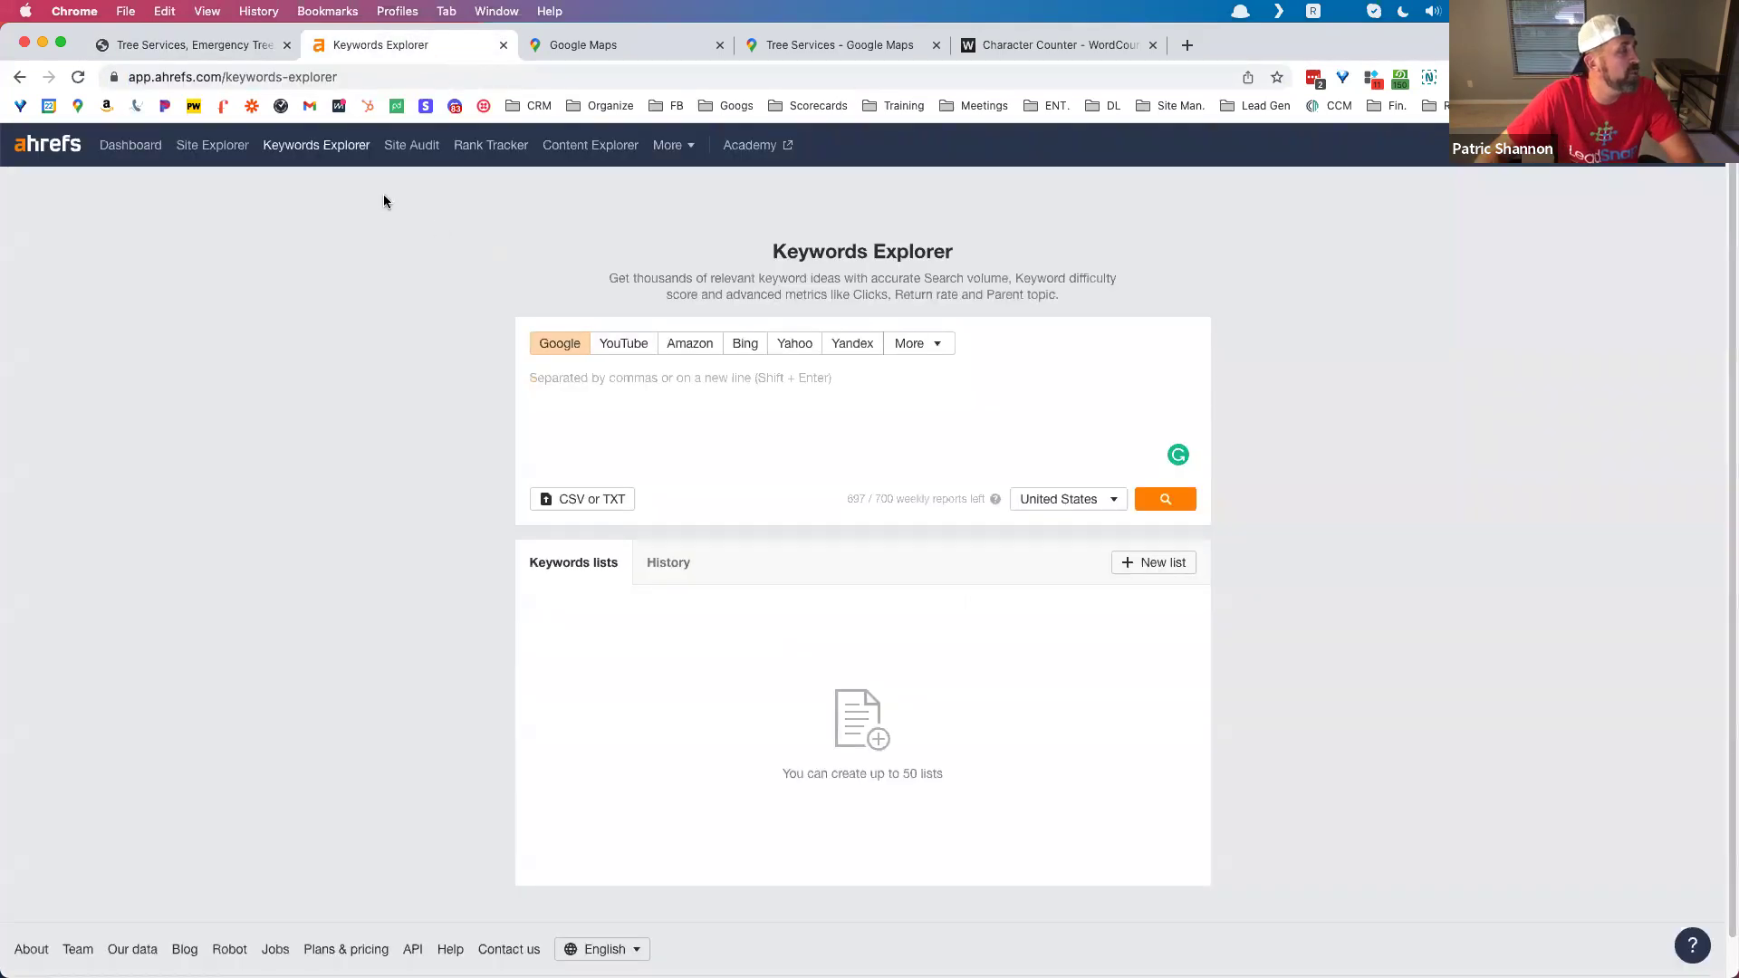
left_click(218, 151)
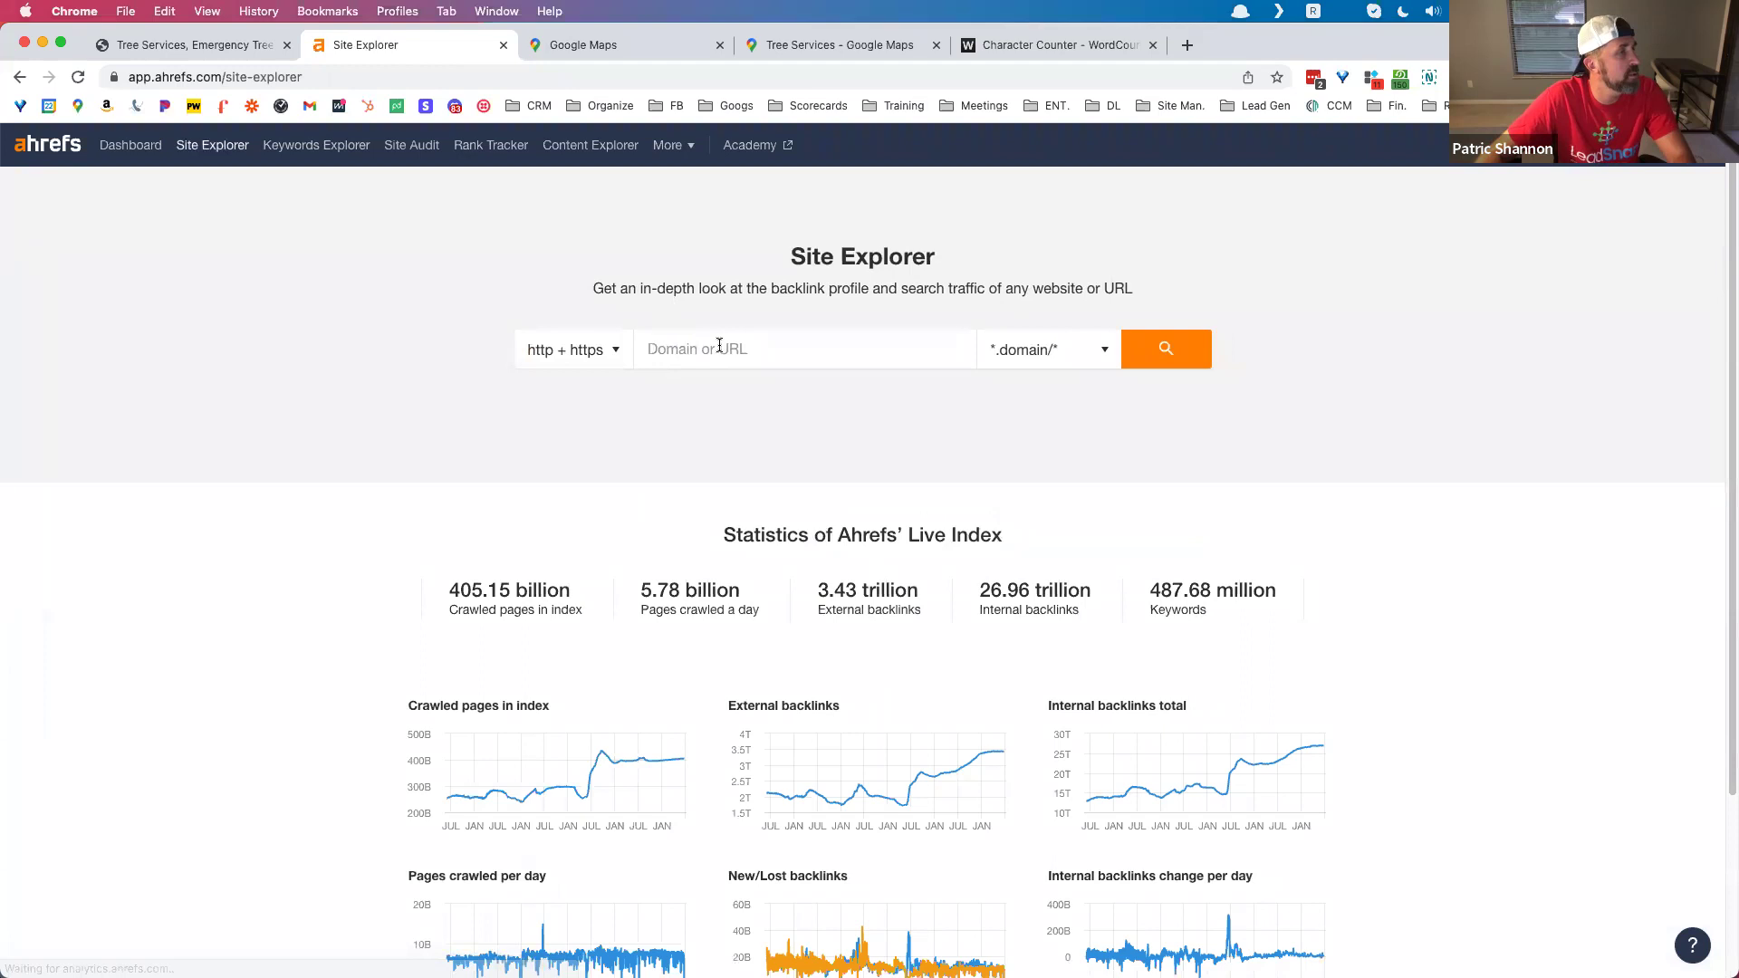
left_click(898, 365)
key("super+v")
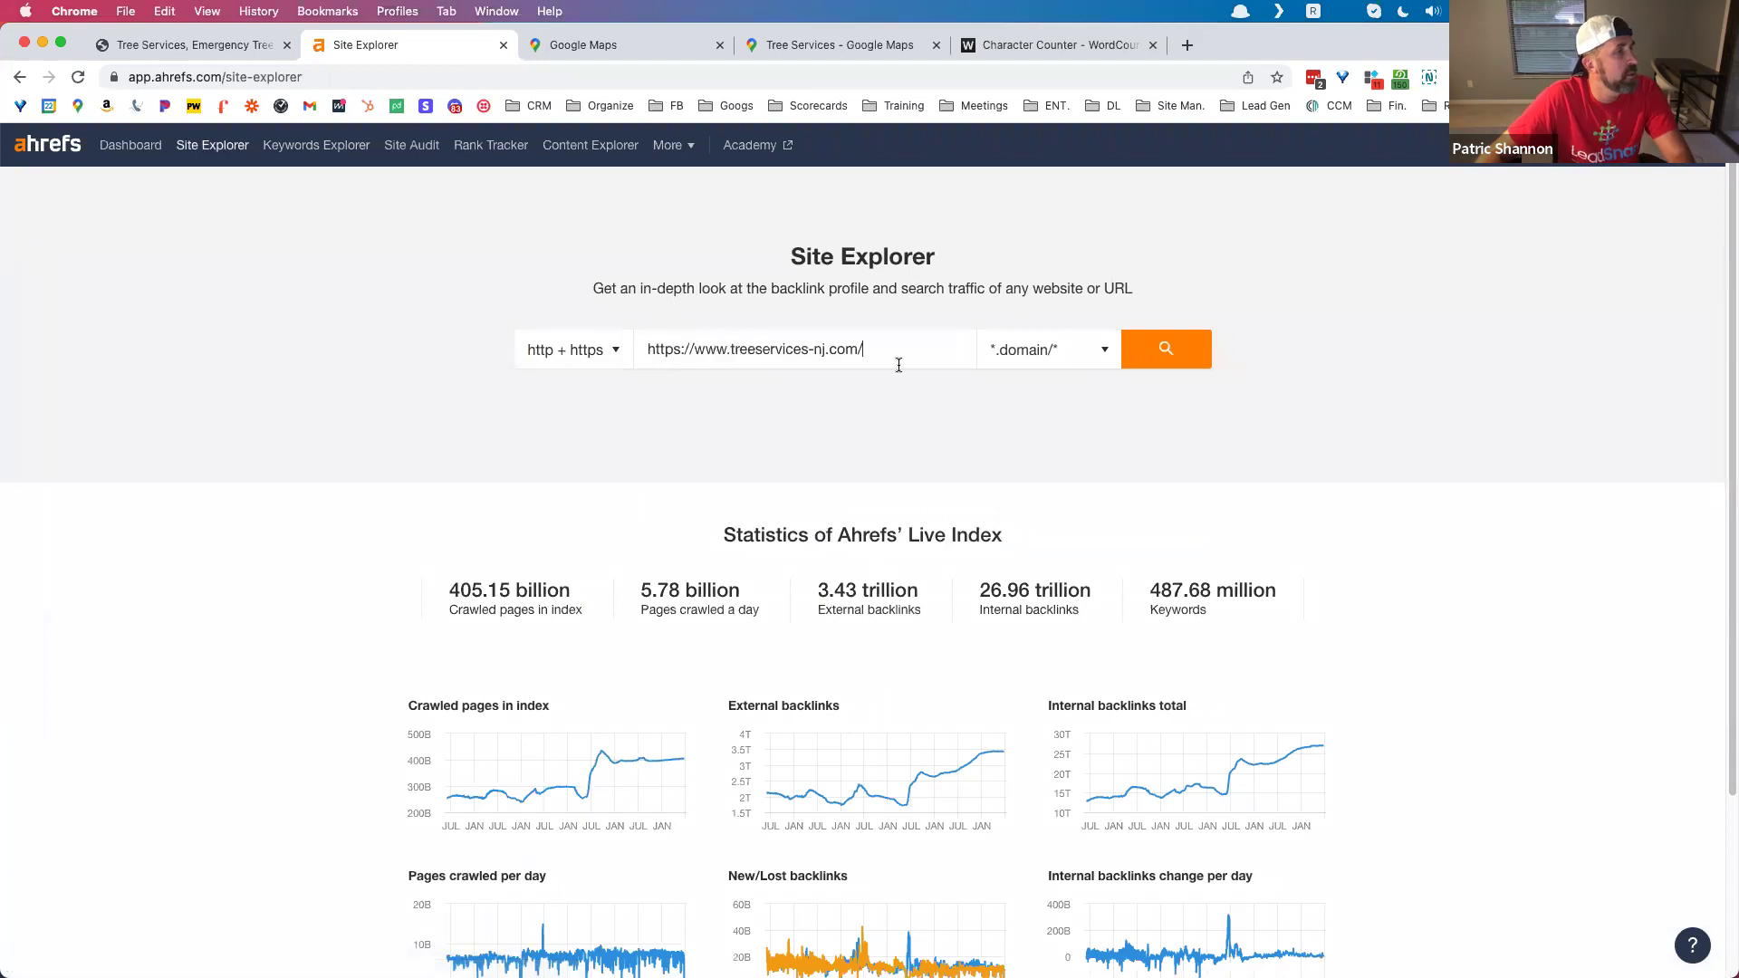
left_click(1150, 347)
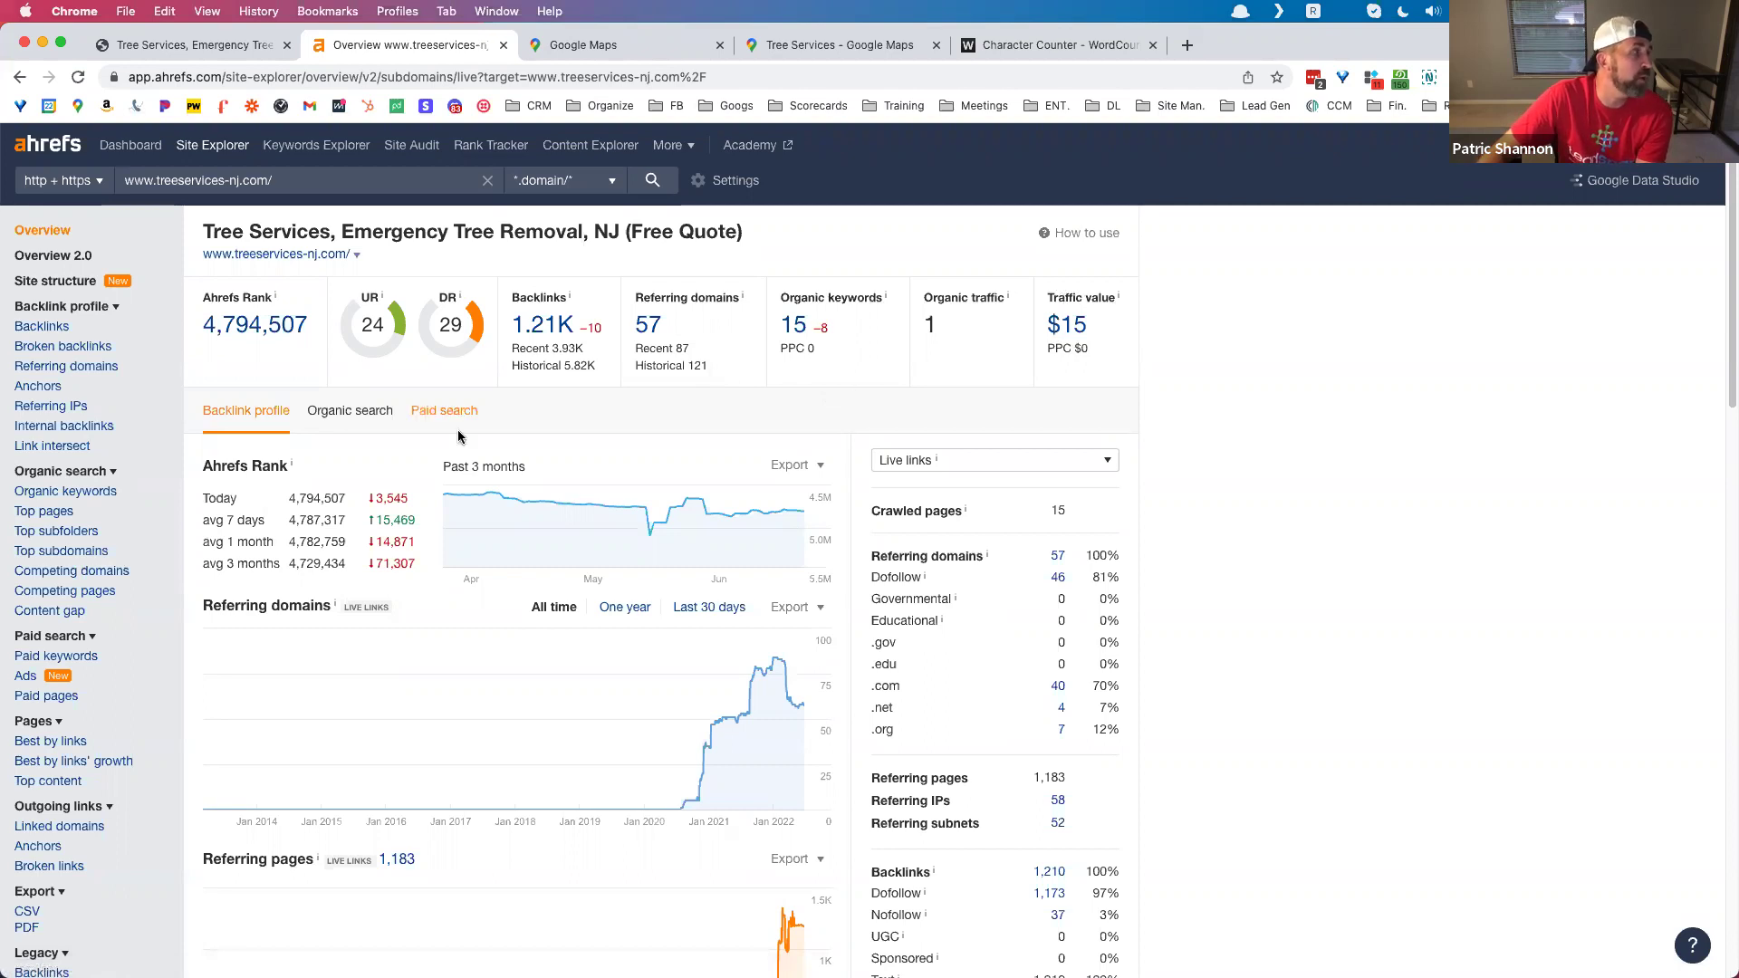
Step: Open Ahrefs' Backlinks report for treeservices-nj.com and scroll through its 65 link groups
left_click(37, 329)
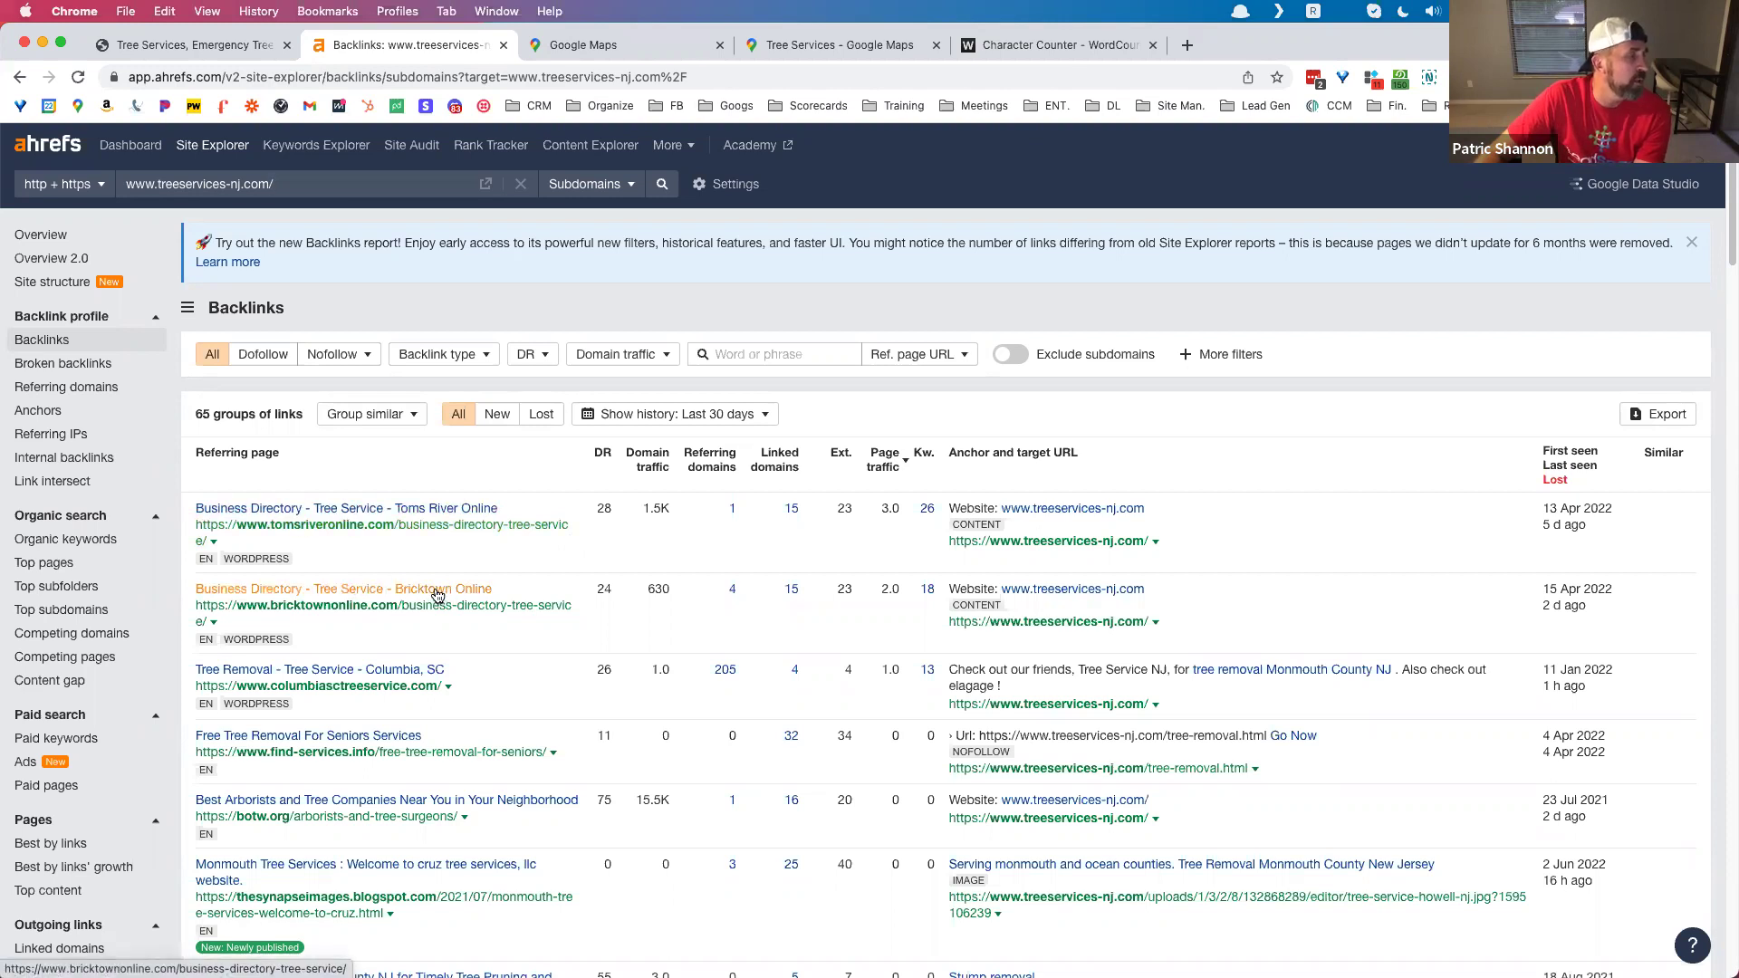
scroll(457, 595, "down", 2)
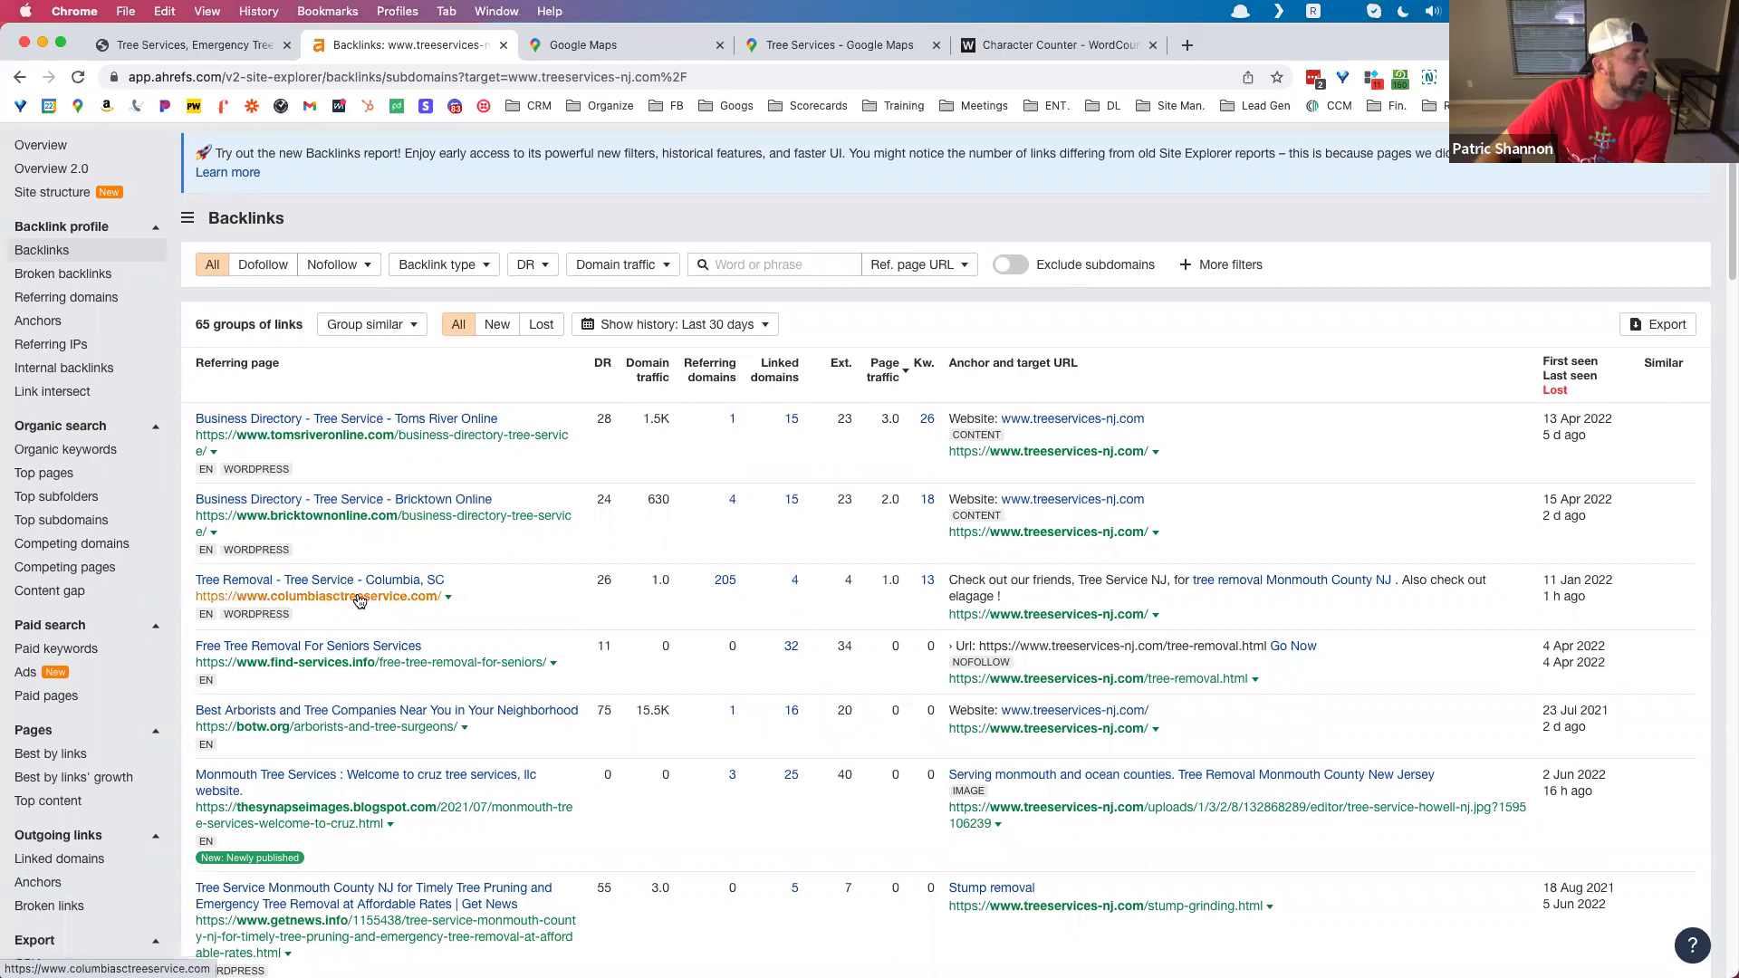
scroll(363, 603, "down", 1)
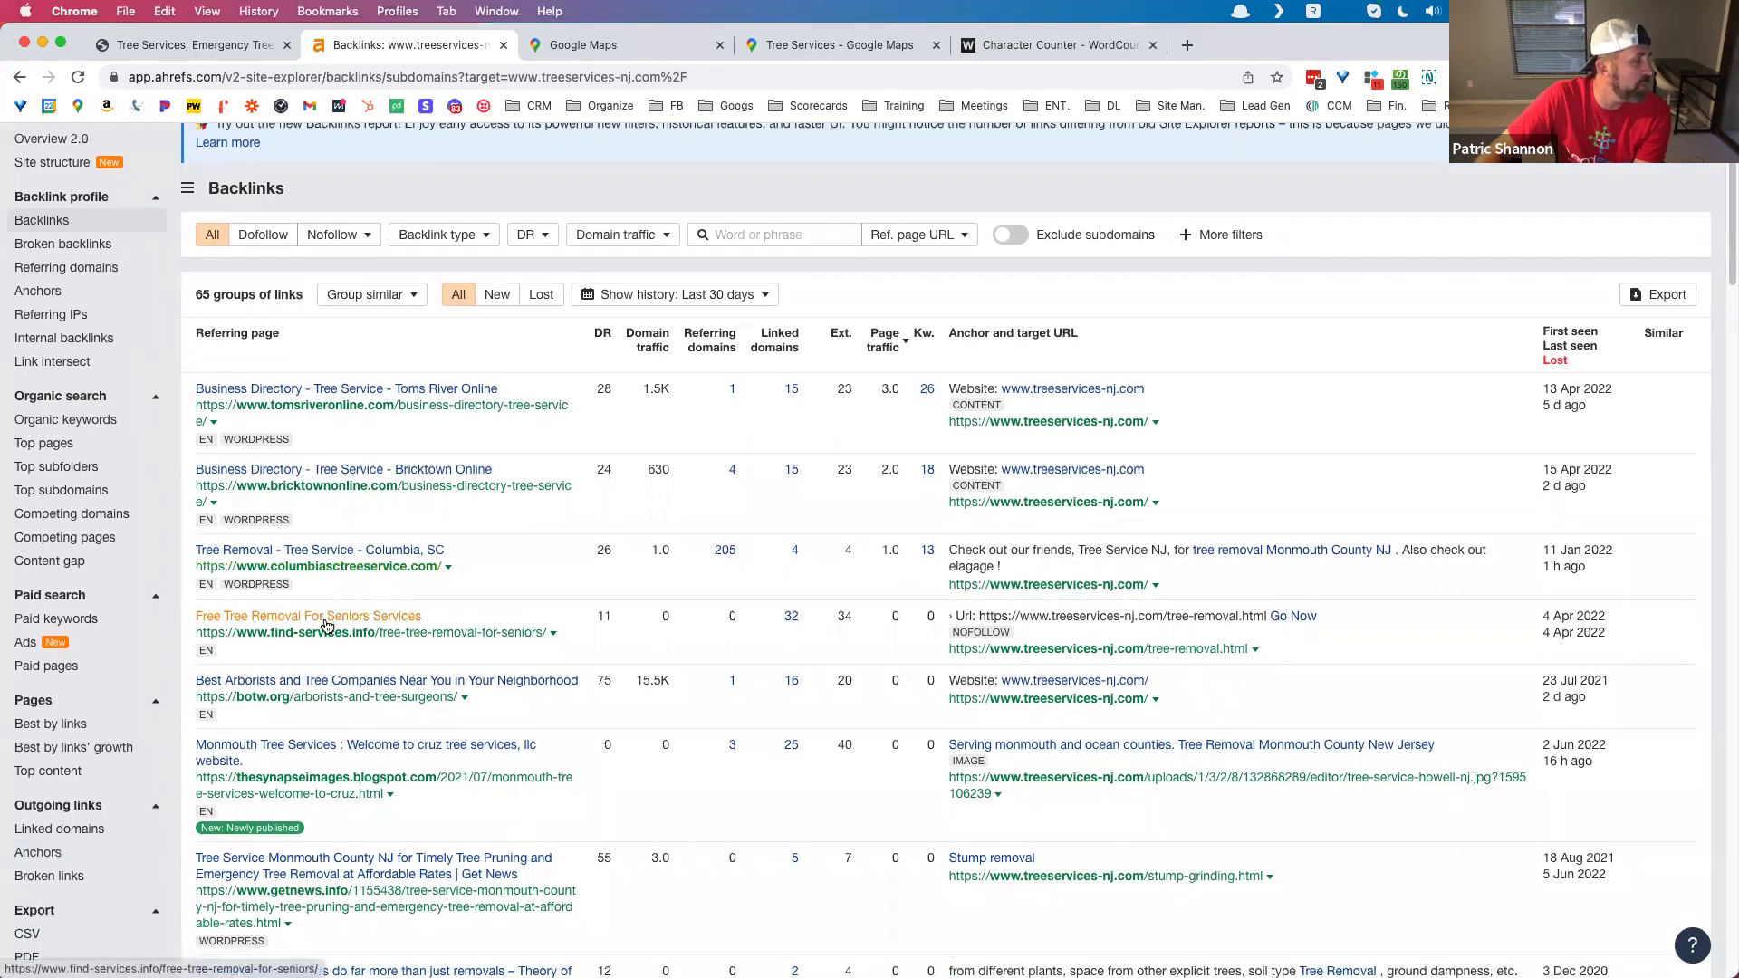
scroll(332, 627, "down", 5)
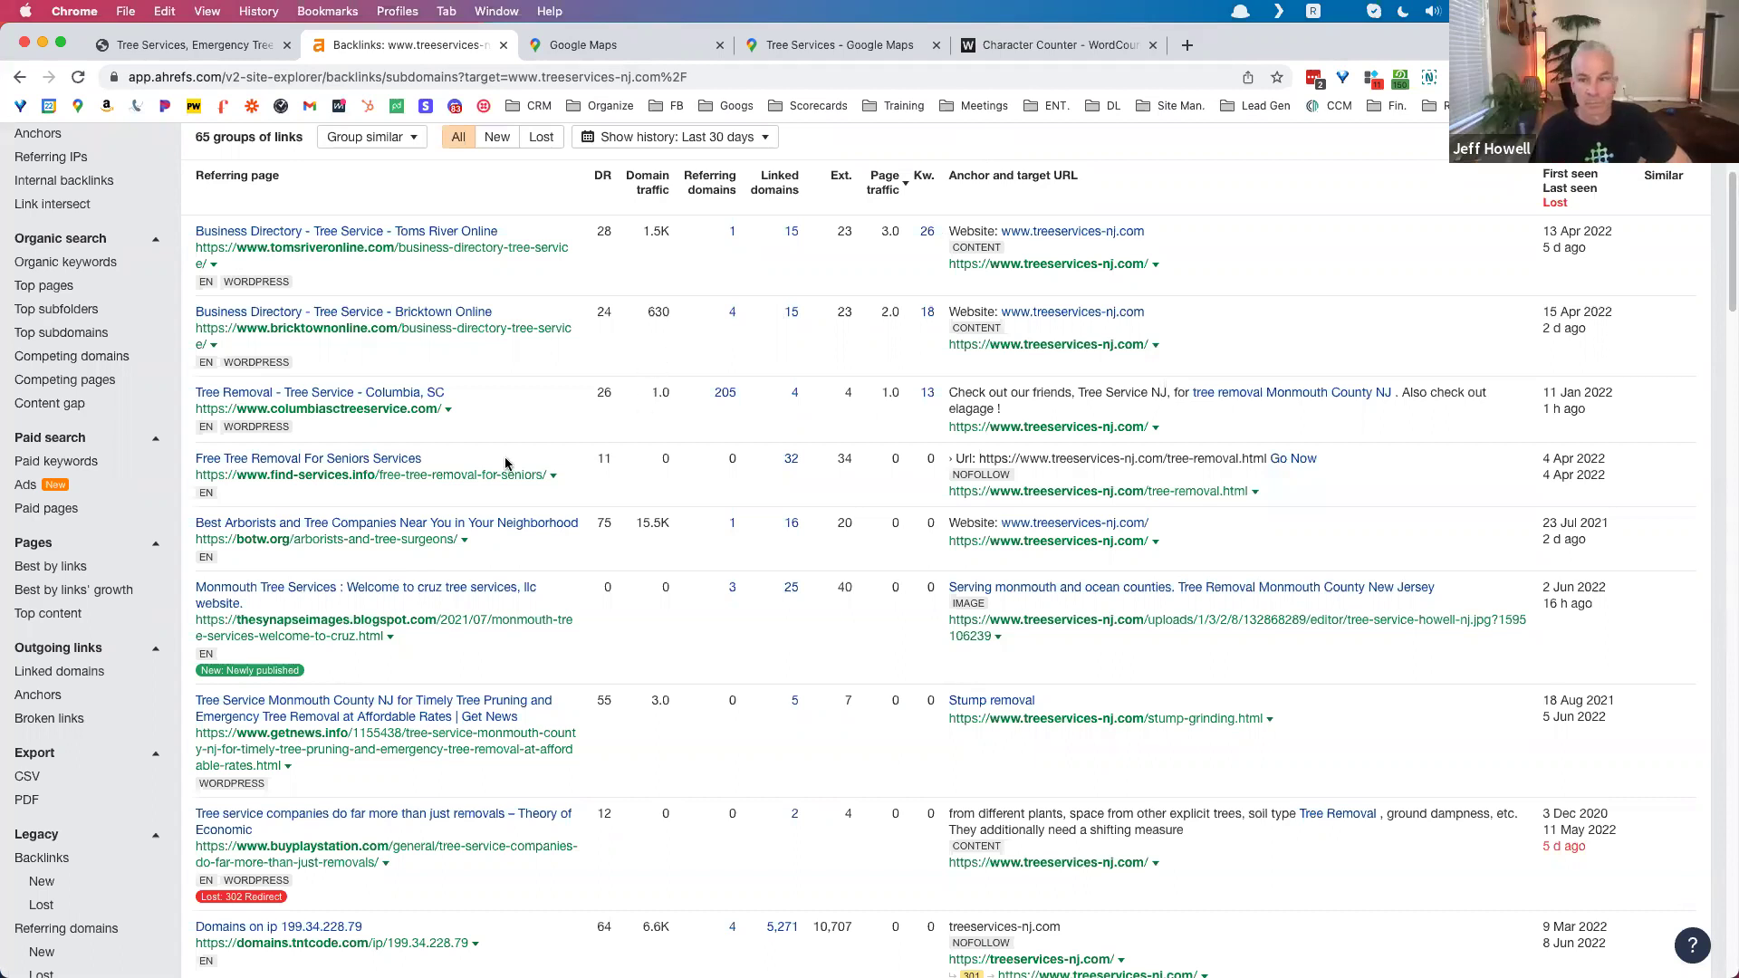
Step: Scroll the backlinks list, including the DR 75 botw.org arborists link and a lost 302 redirect
scroll(507, 467, "up", 1)
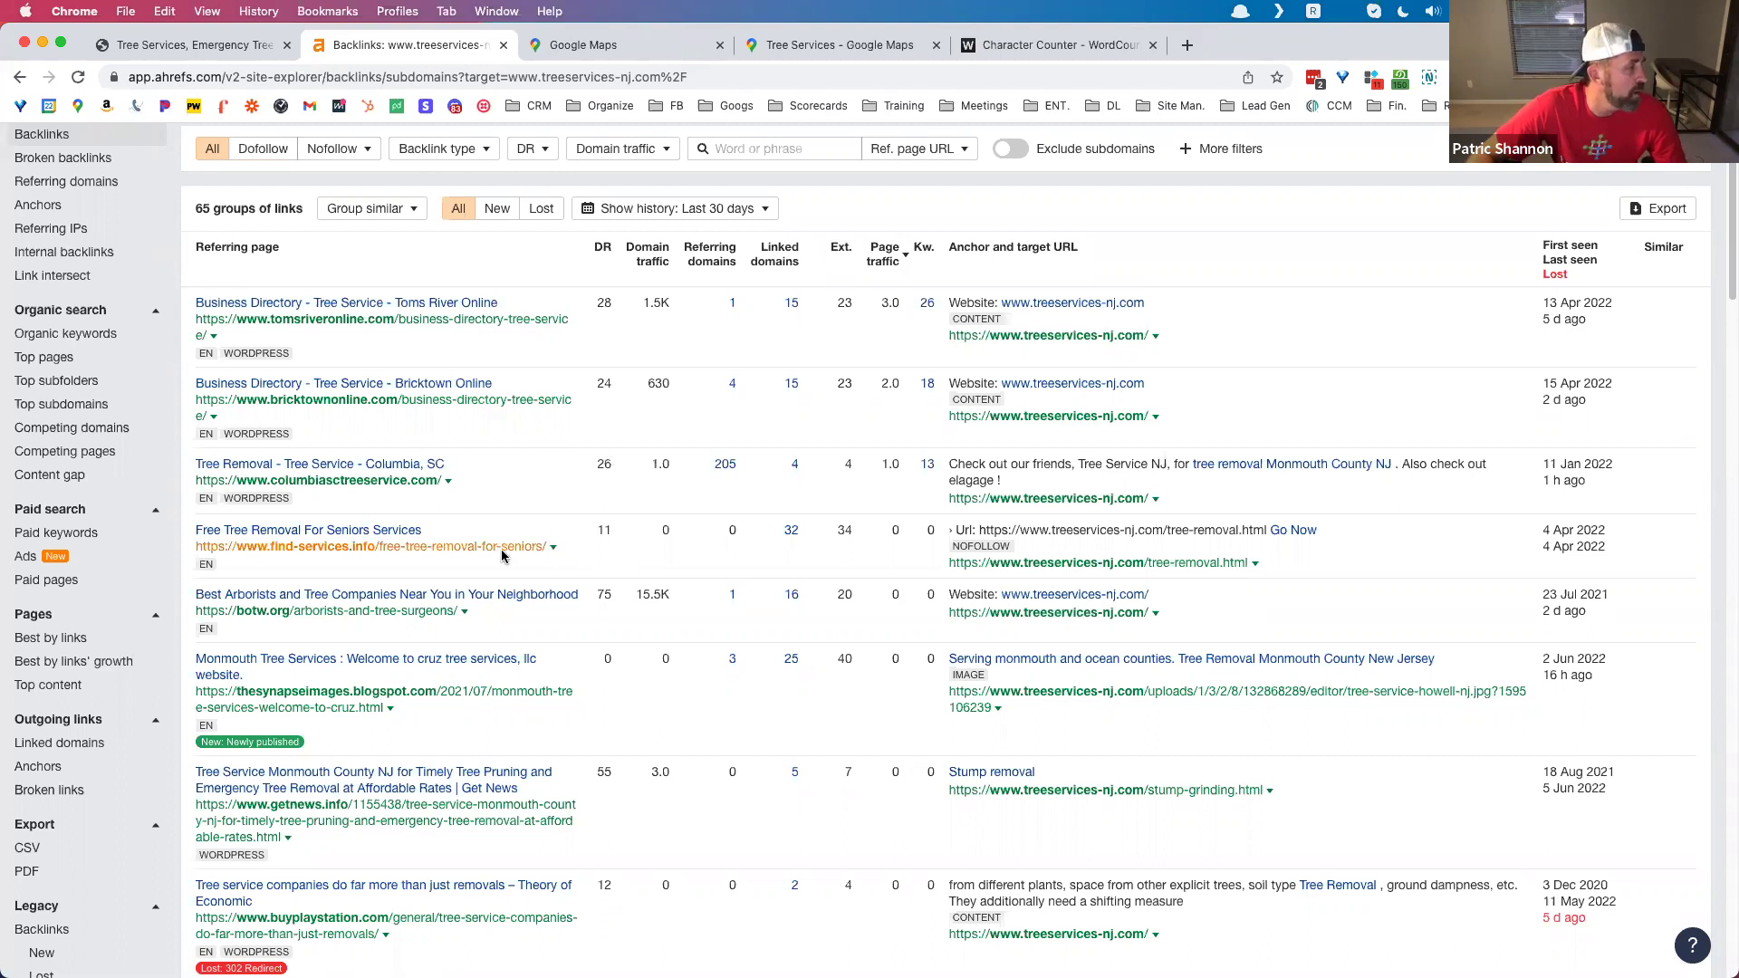
scroll(427, 593, "down", 5)
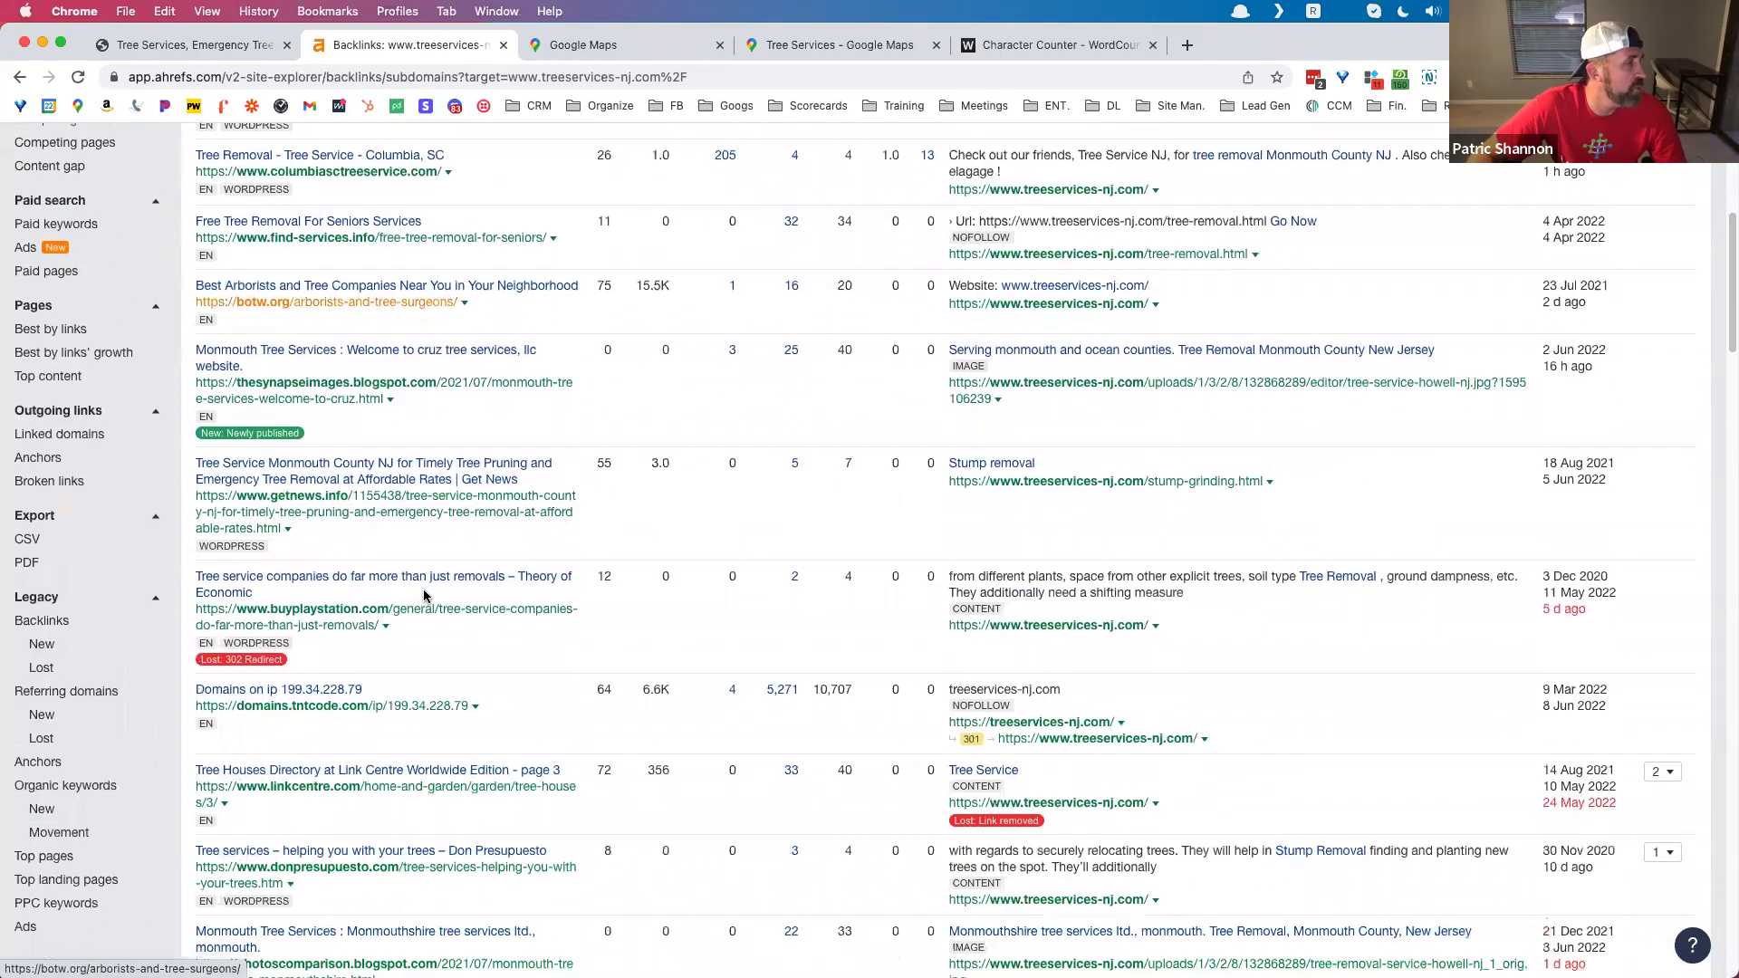
scroll(425, 596, "up", 1)
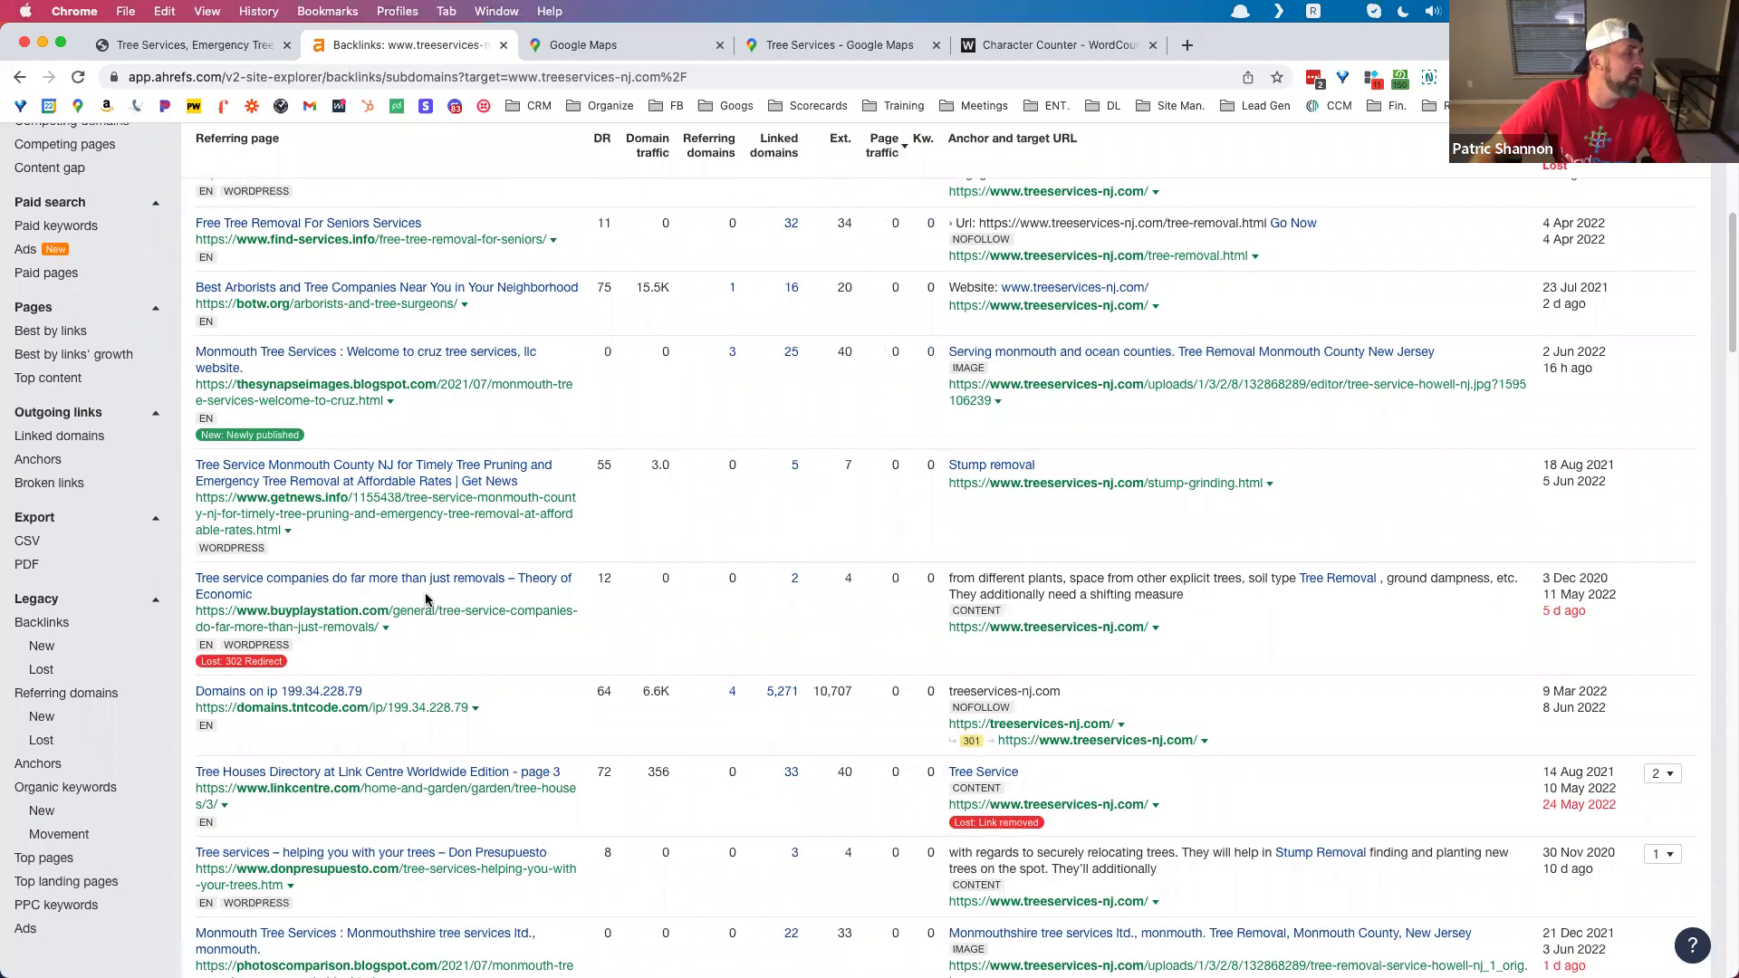
scroll(426, 599, "up", 5)
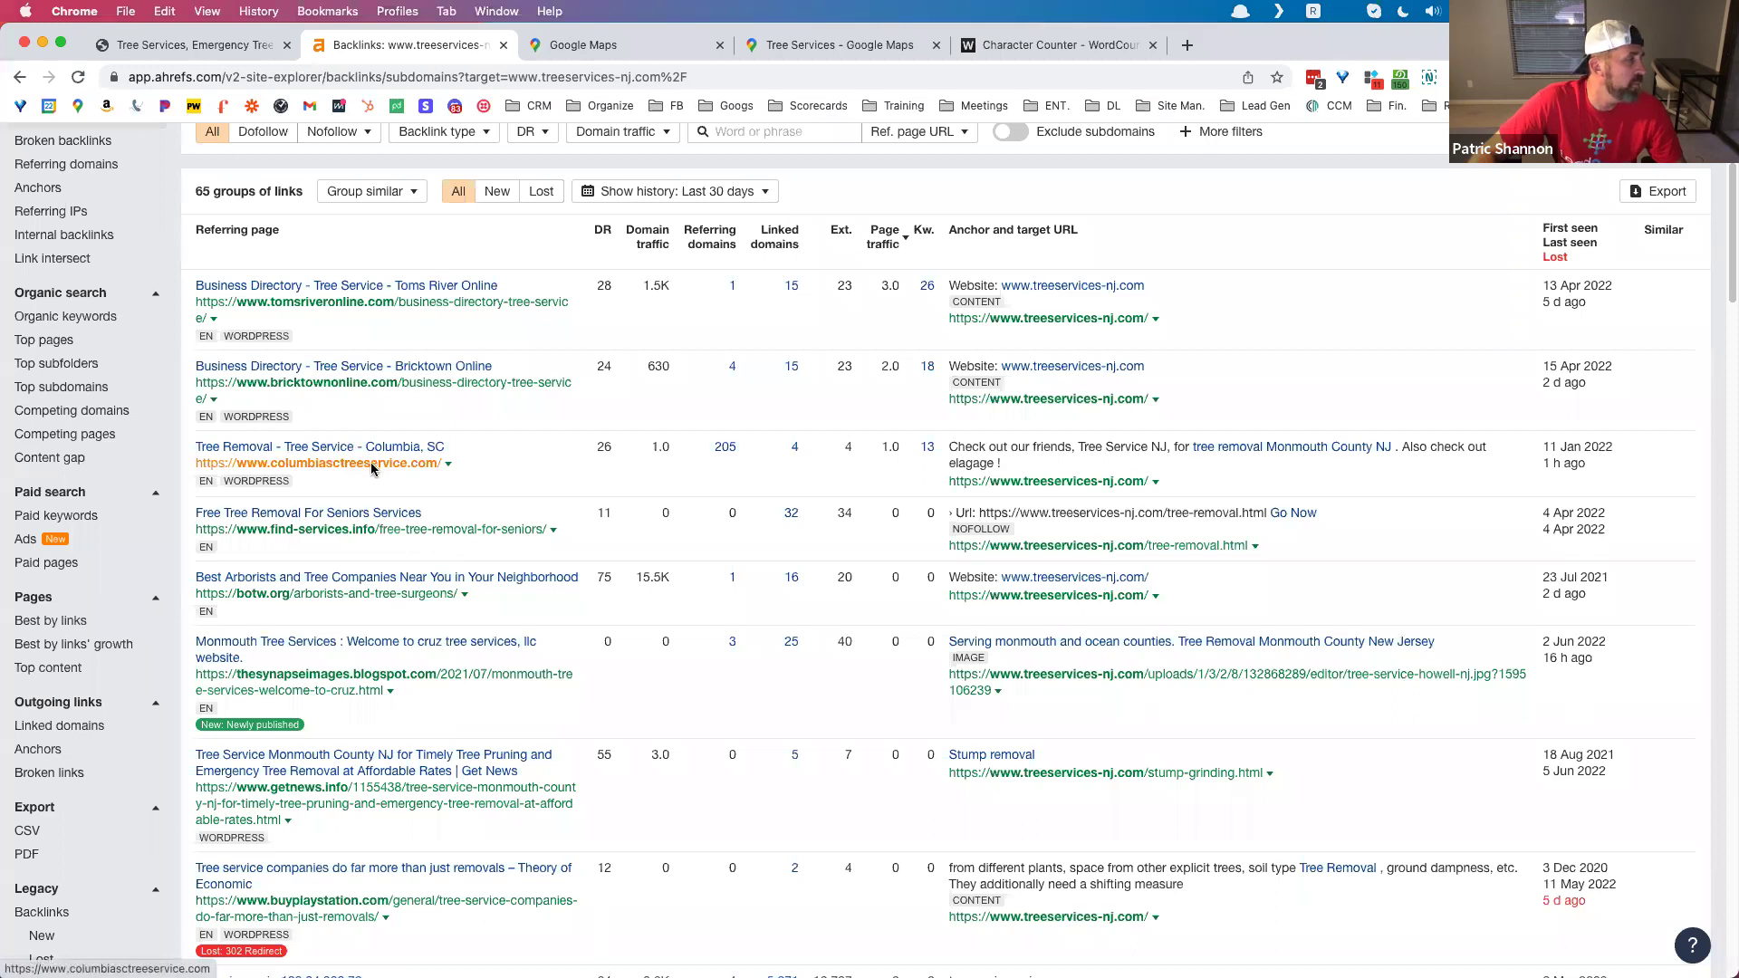
Step: Review the referring pages and anchors, such as columbiasctreeservice.com (DR 26) and Bricktown Online (DR 24)
left_click(195, 45)
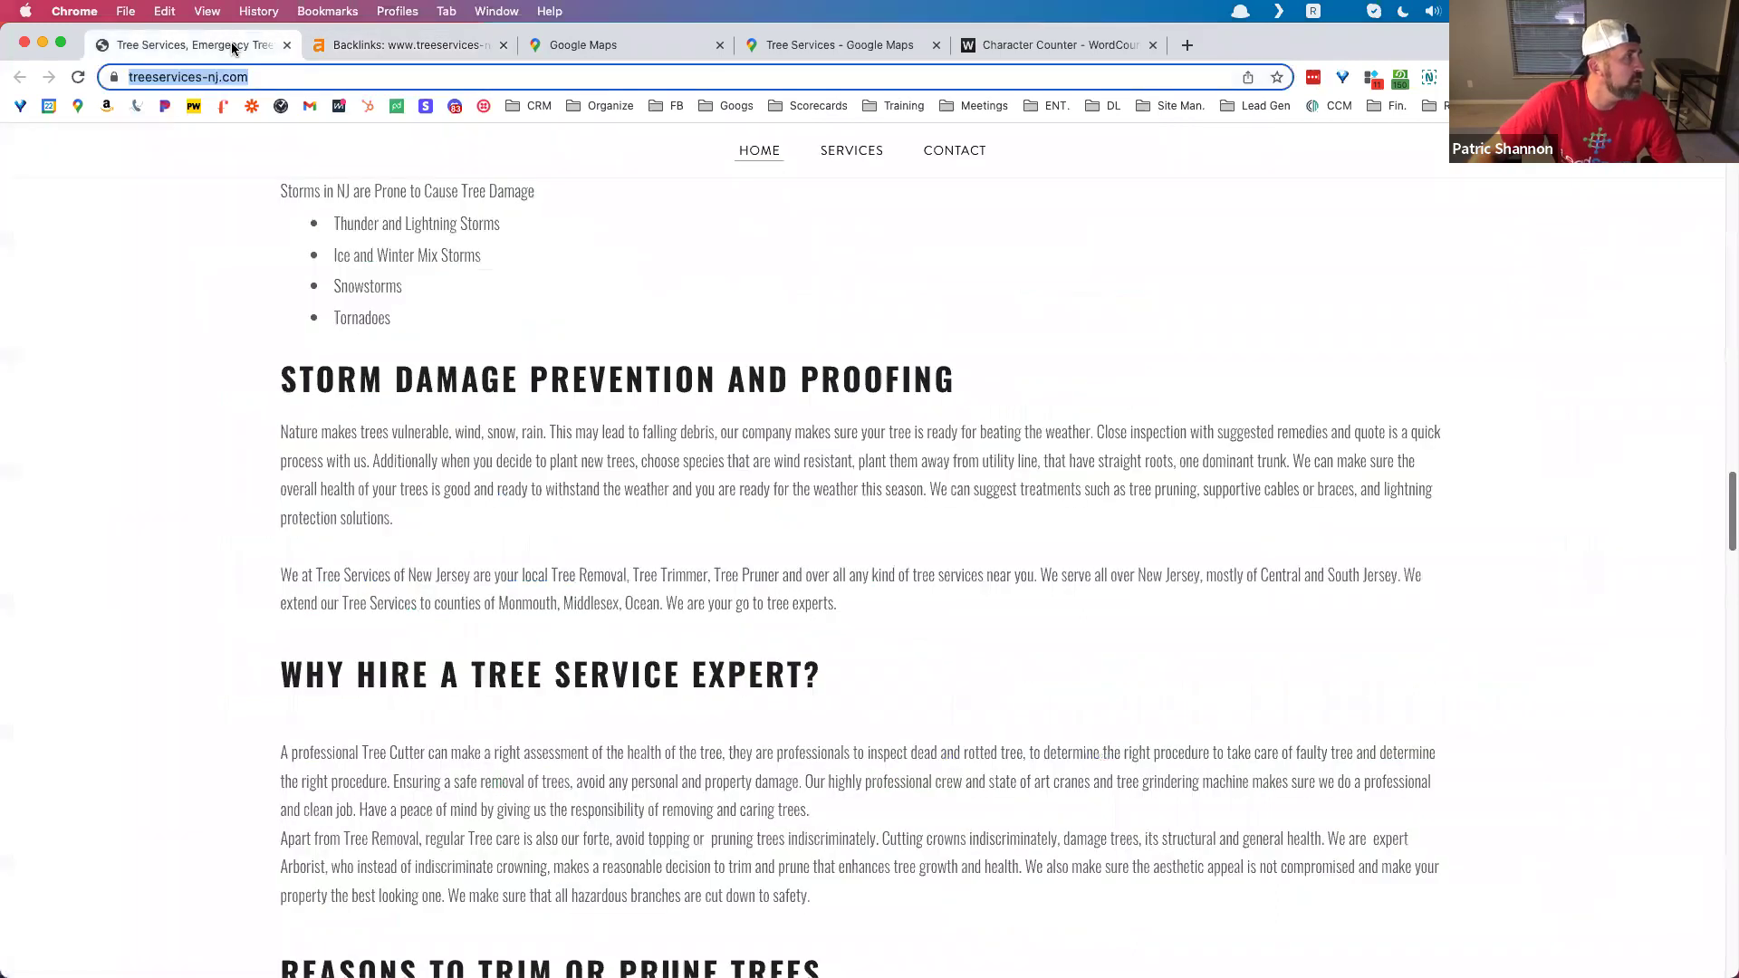
left_click(424, 44)
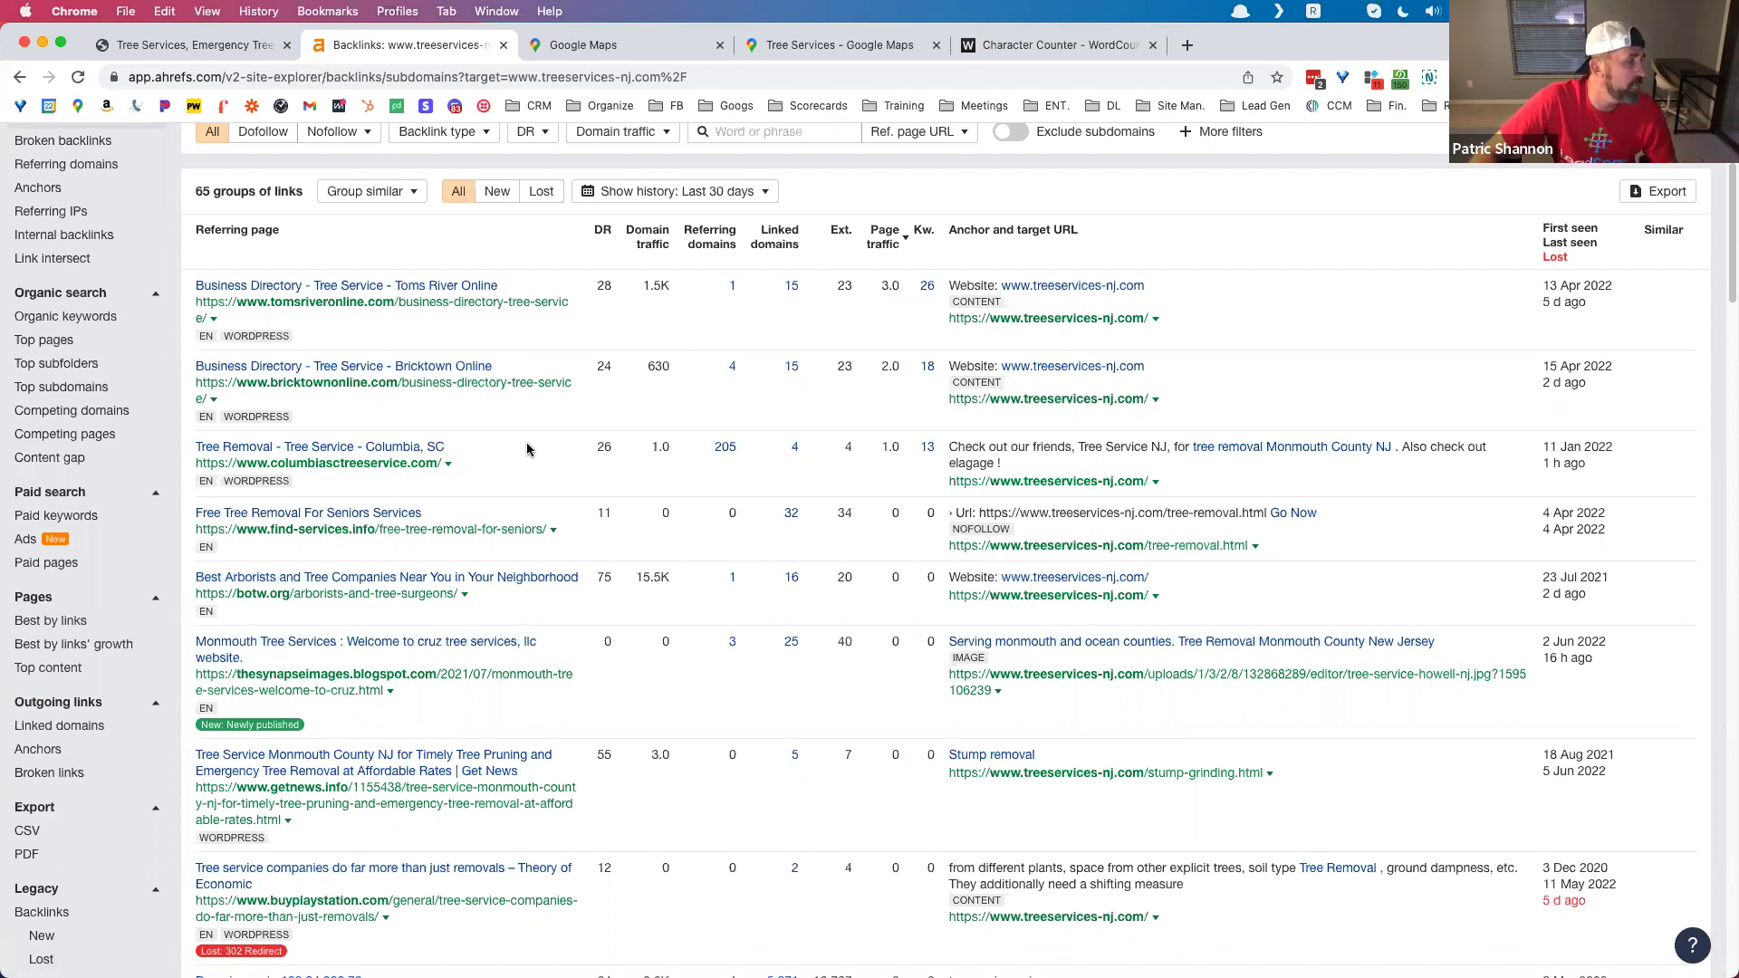
scroll(528, 449, "down", 5)
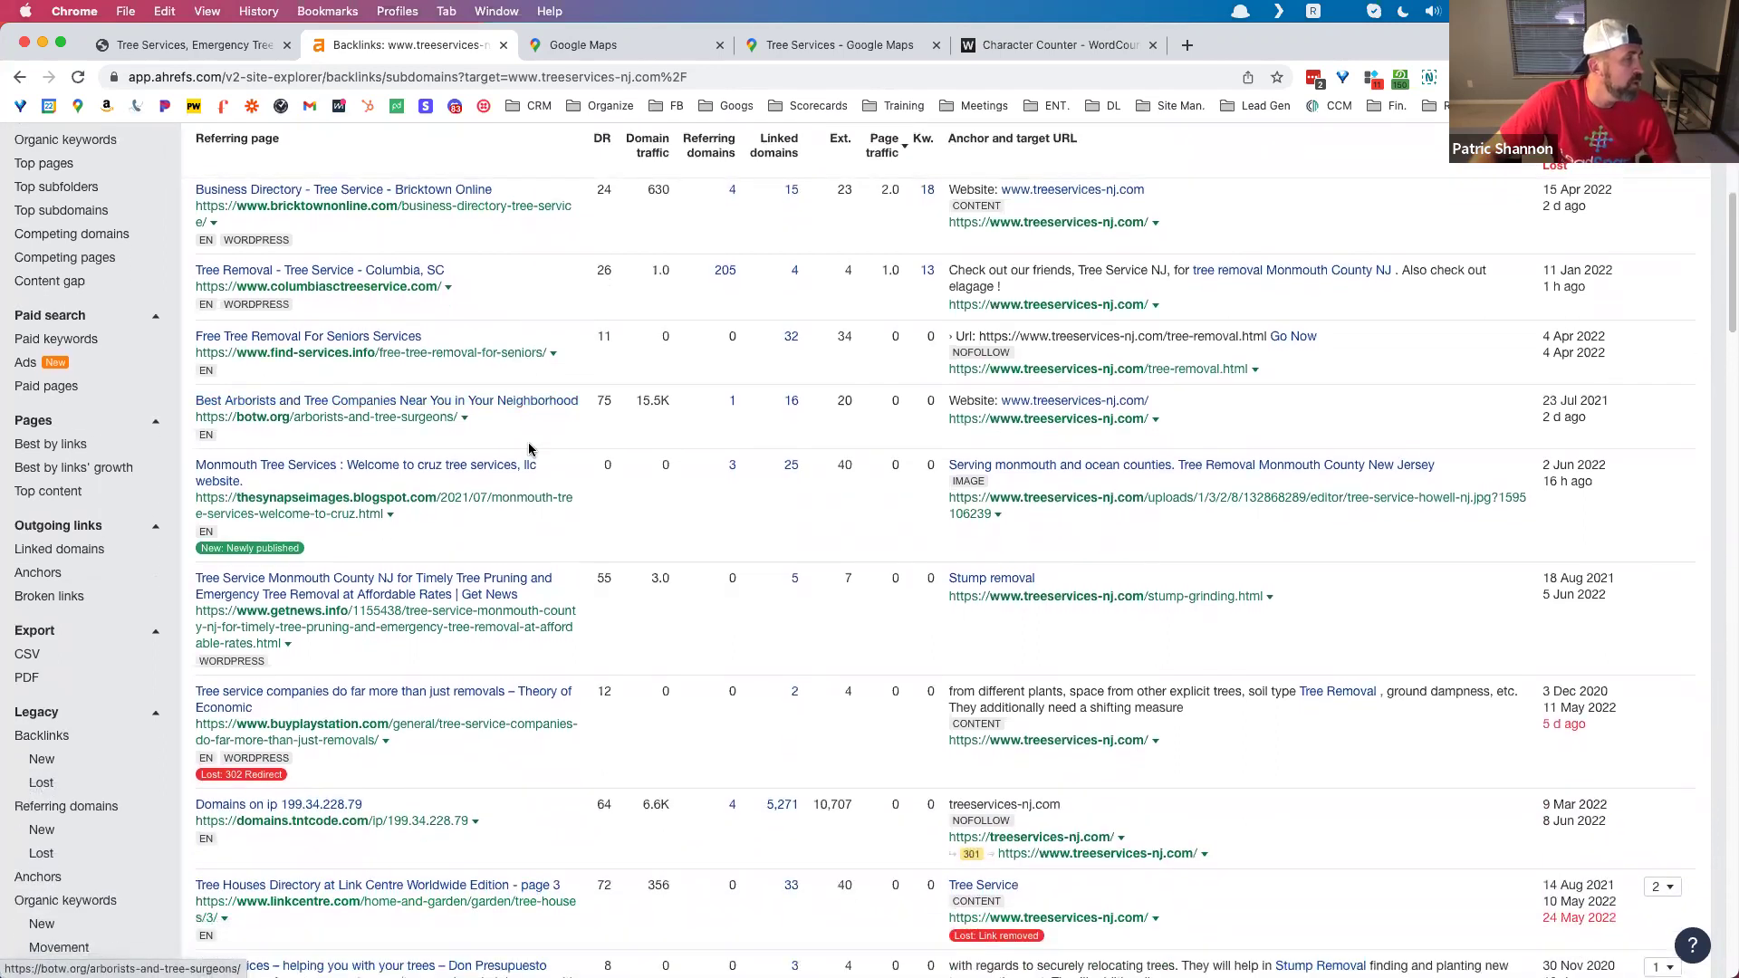
scroll(530, 448, "down", 4)
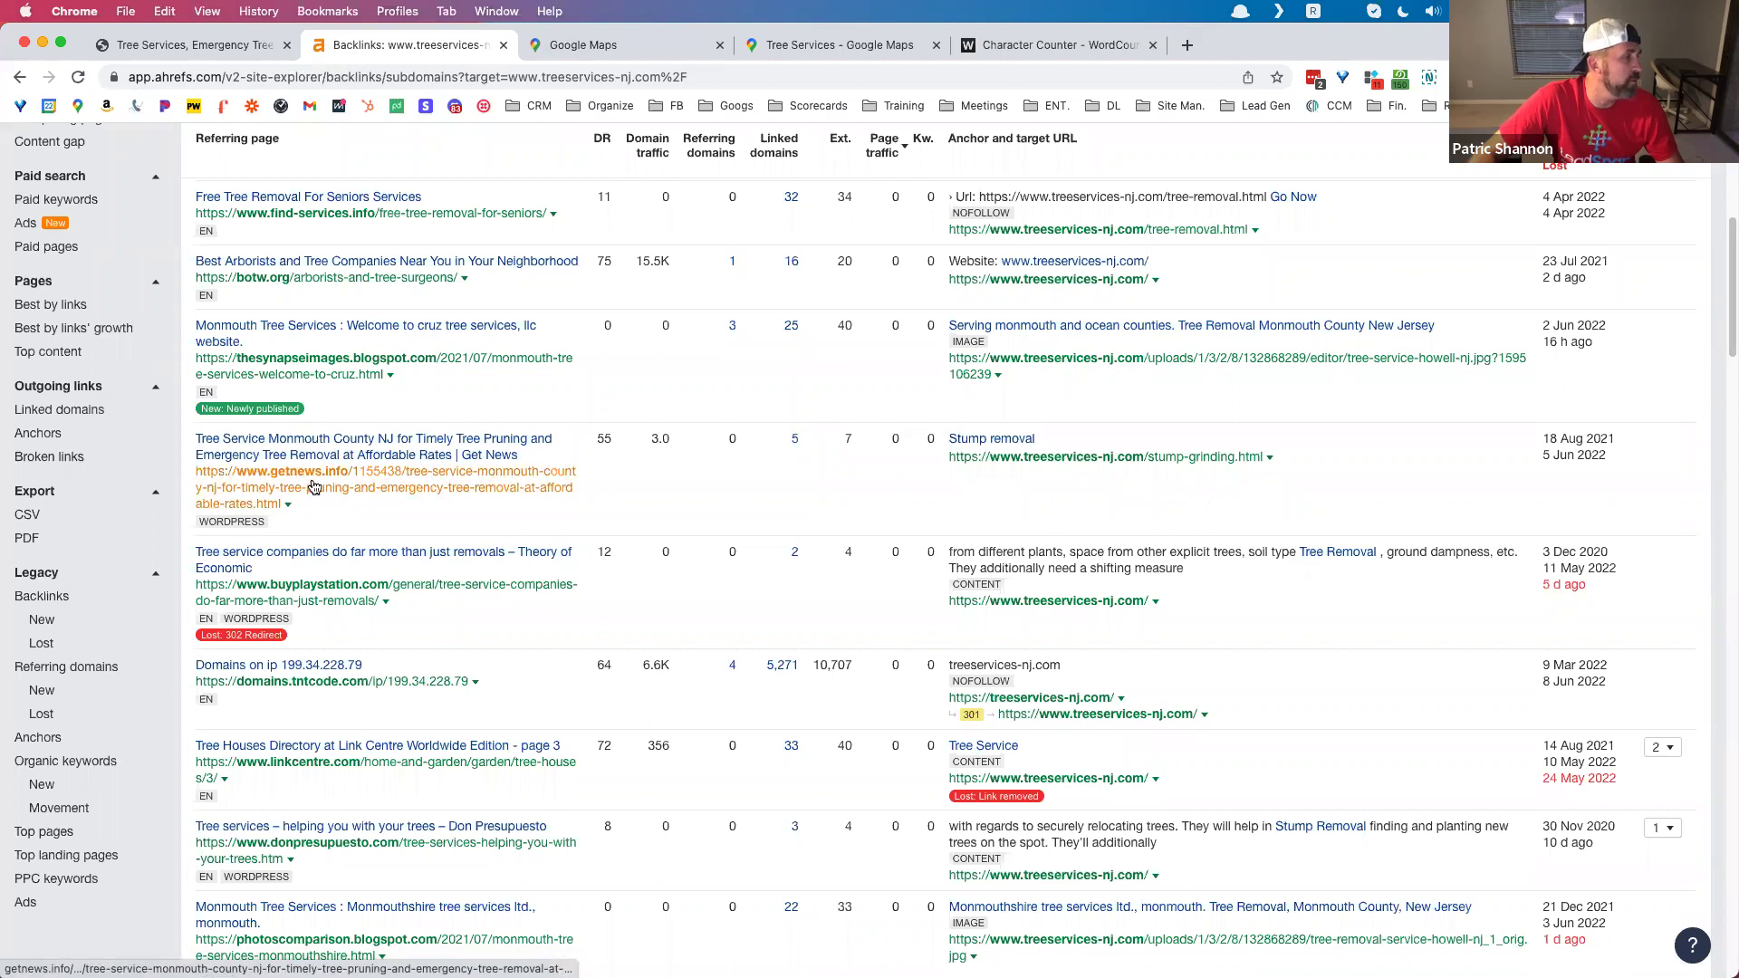
scroll(384, 519, "up", 3)
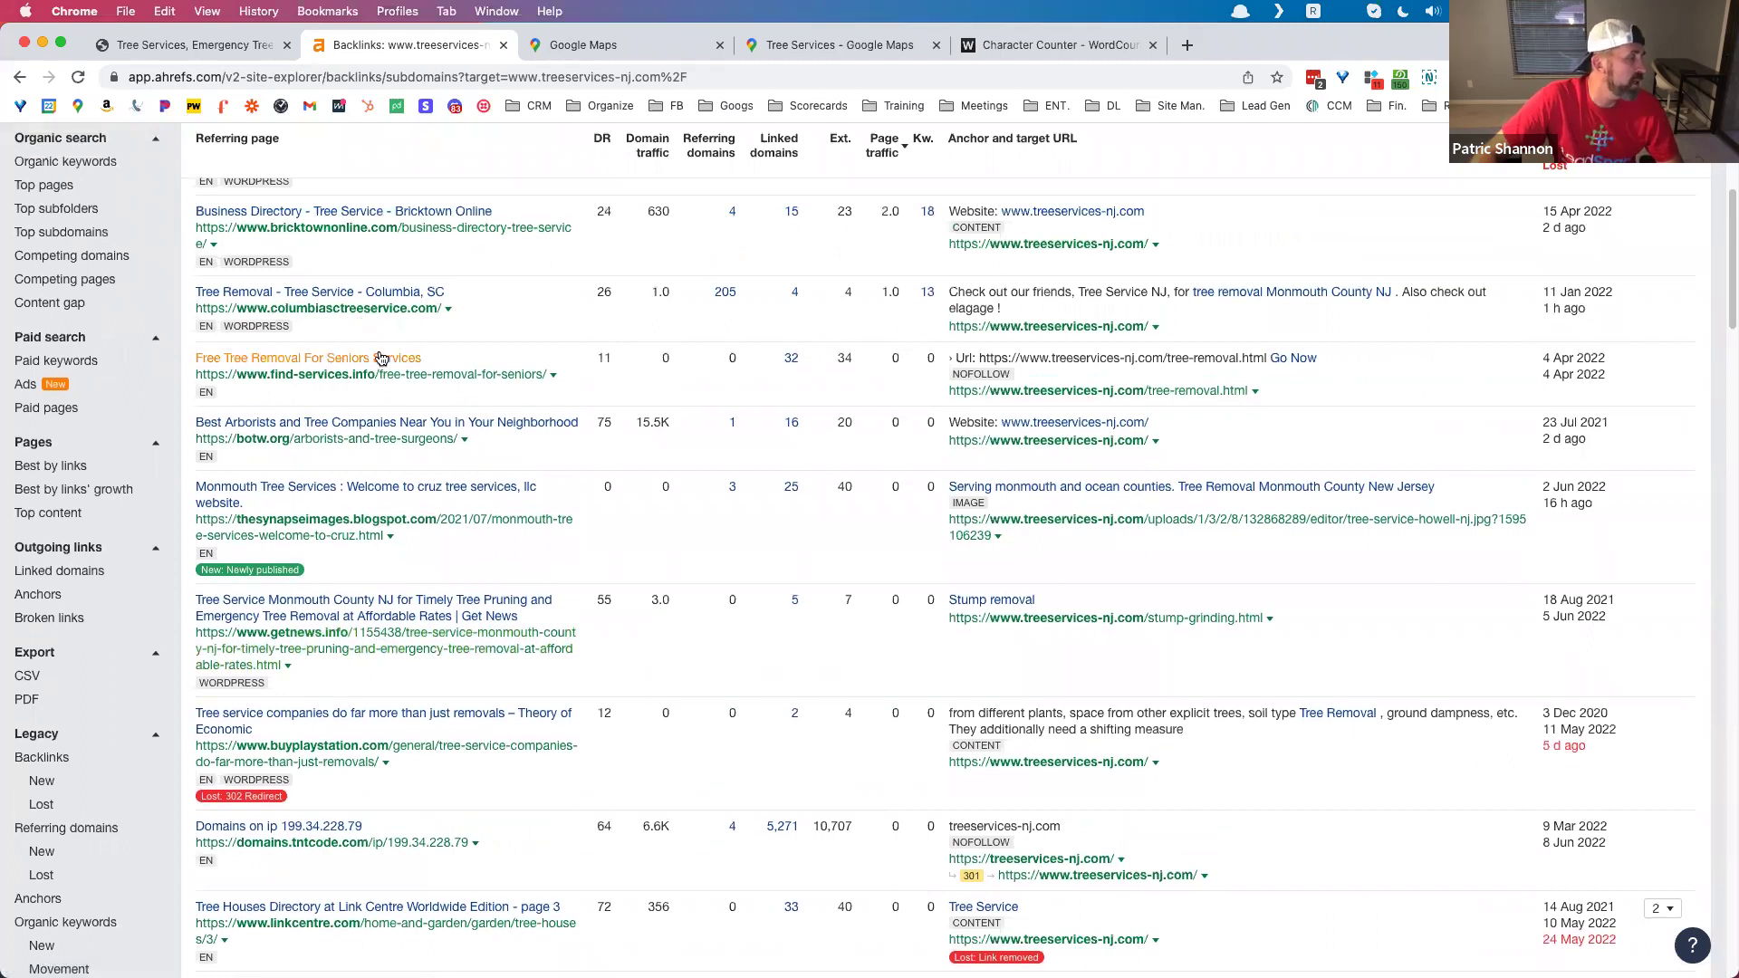
scroll(379, 359, "down", 5)
scroll(377, 359, "down", 1)
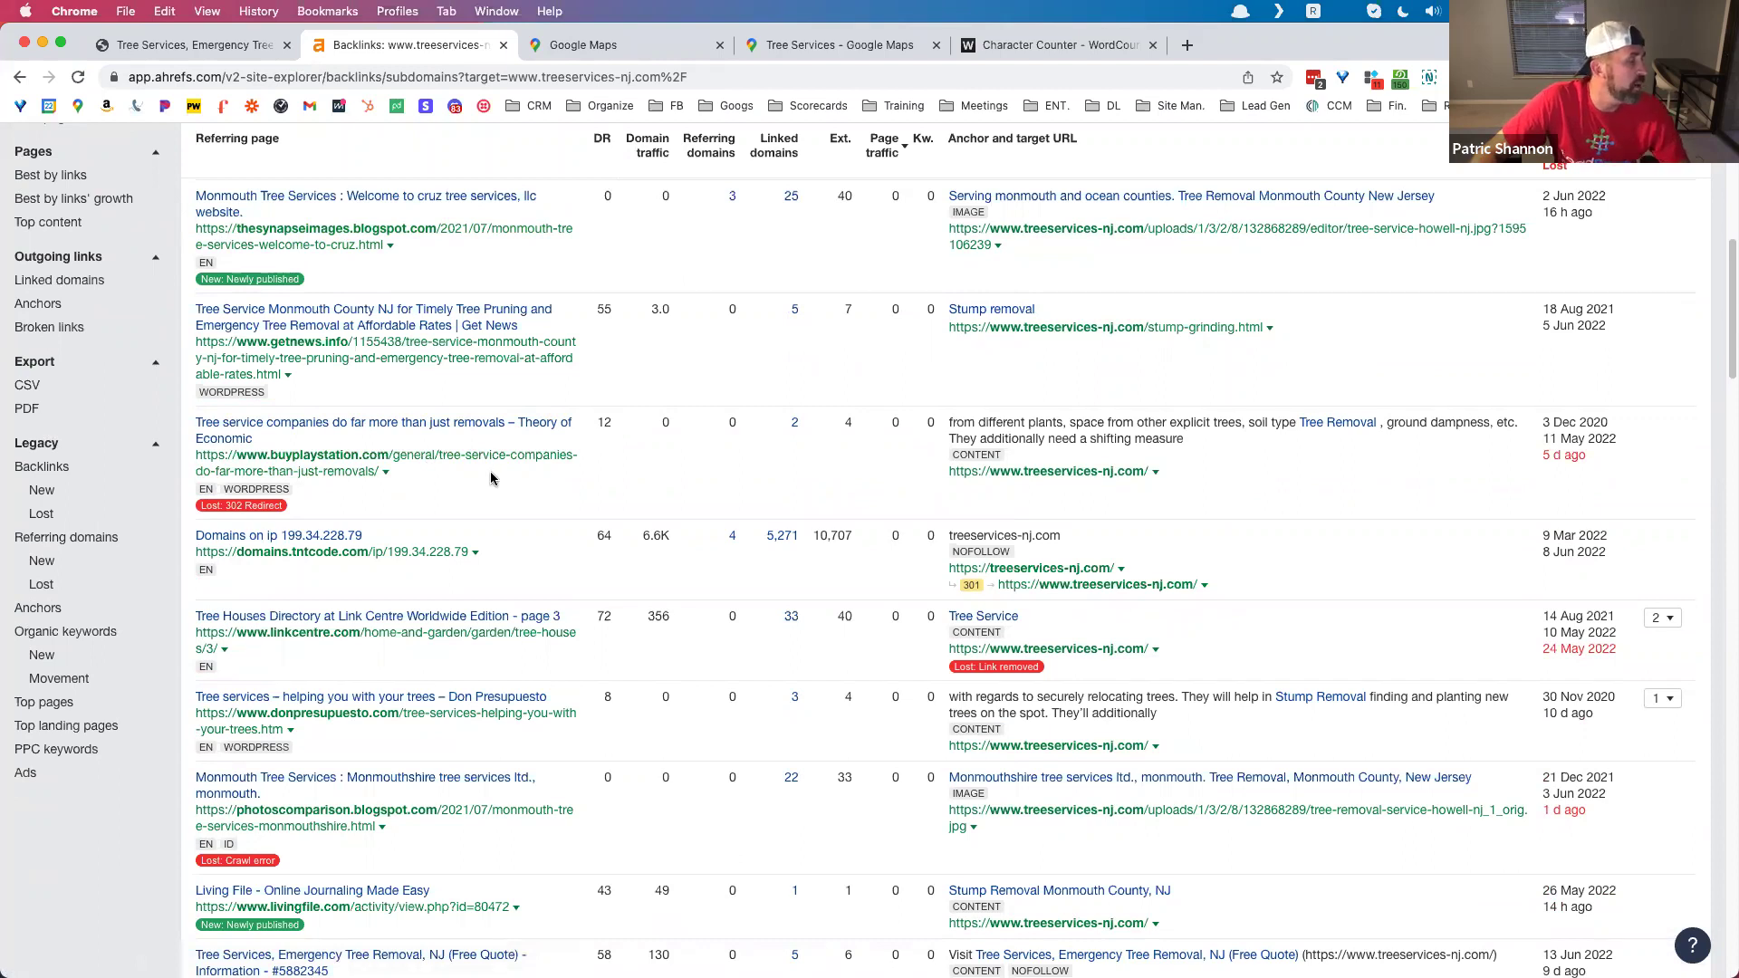
scroll(487, 467, "down", 5)
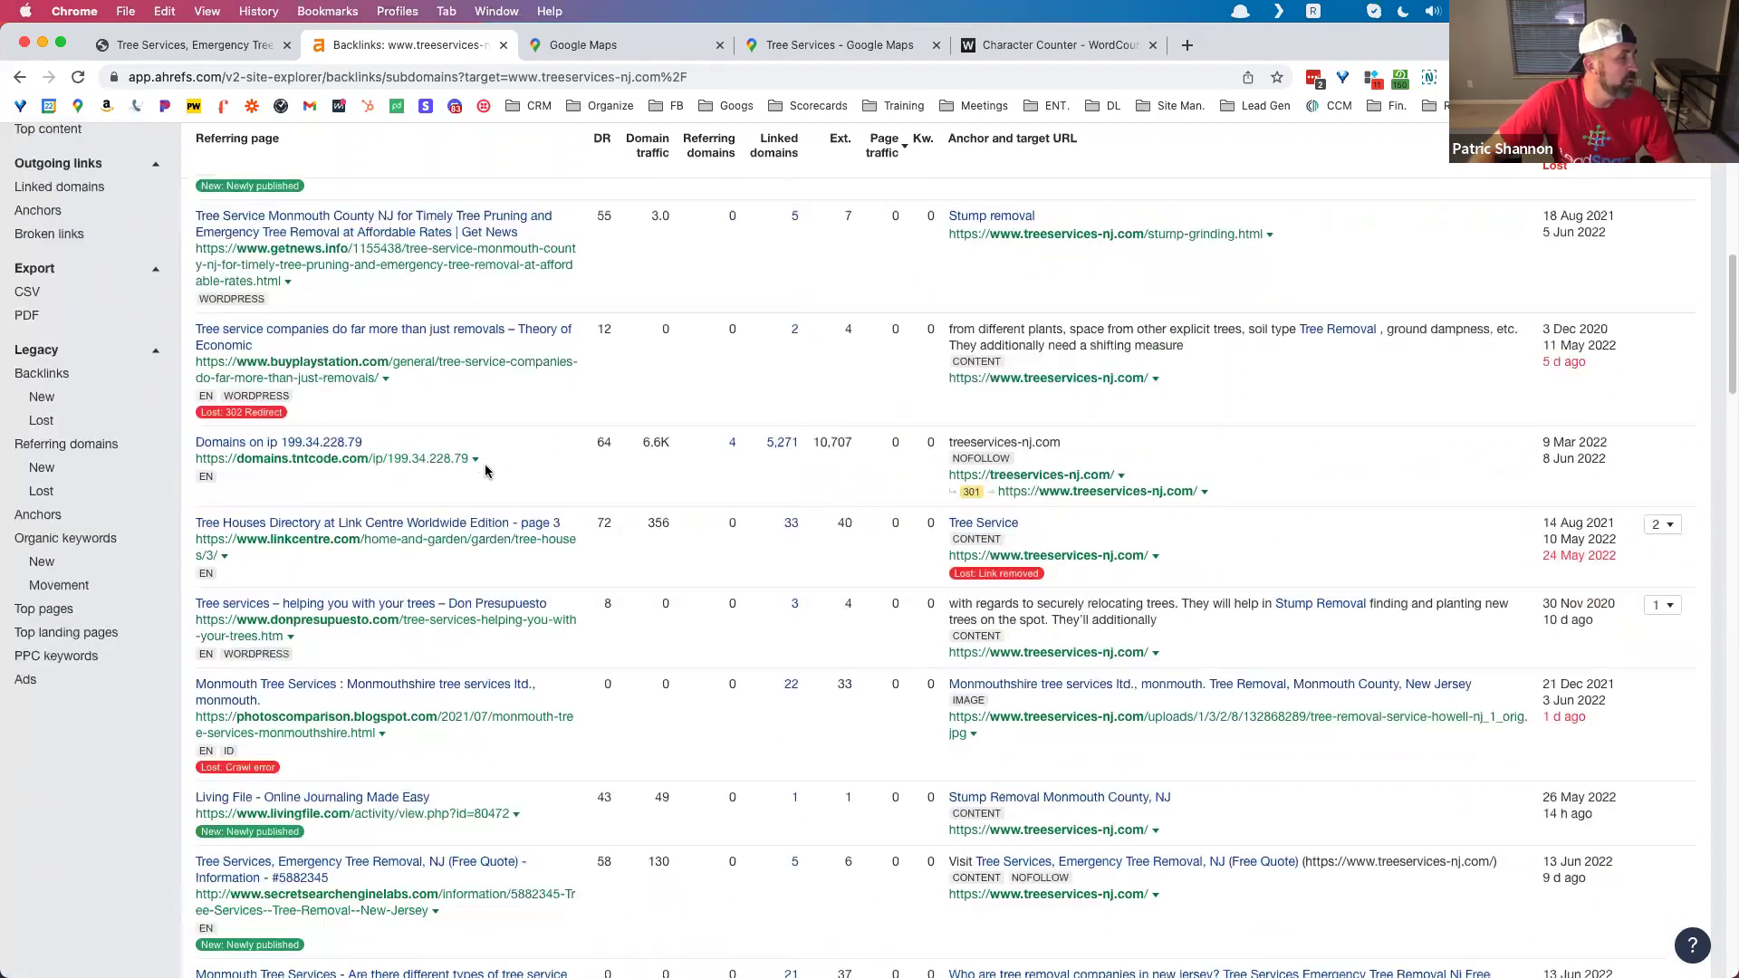
scroll(438, 450, "up", 5)
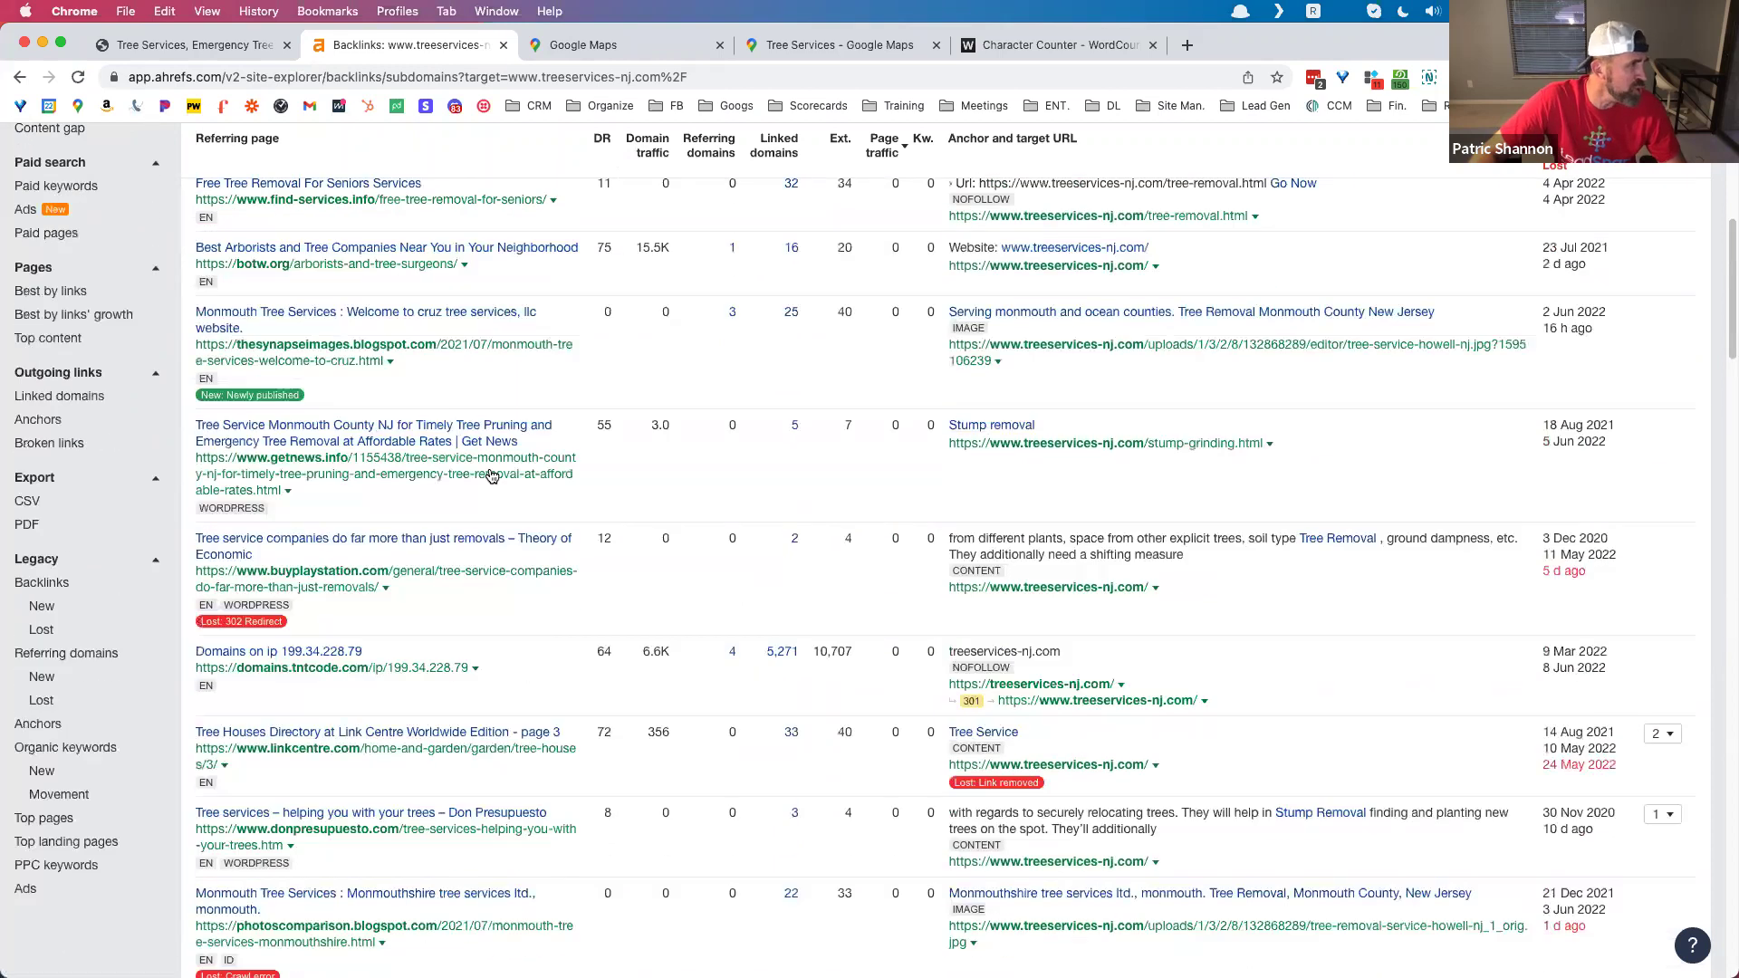
scroll(438, 451, "up", 2)
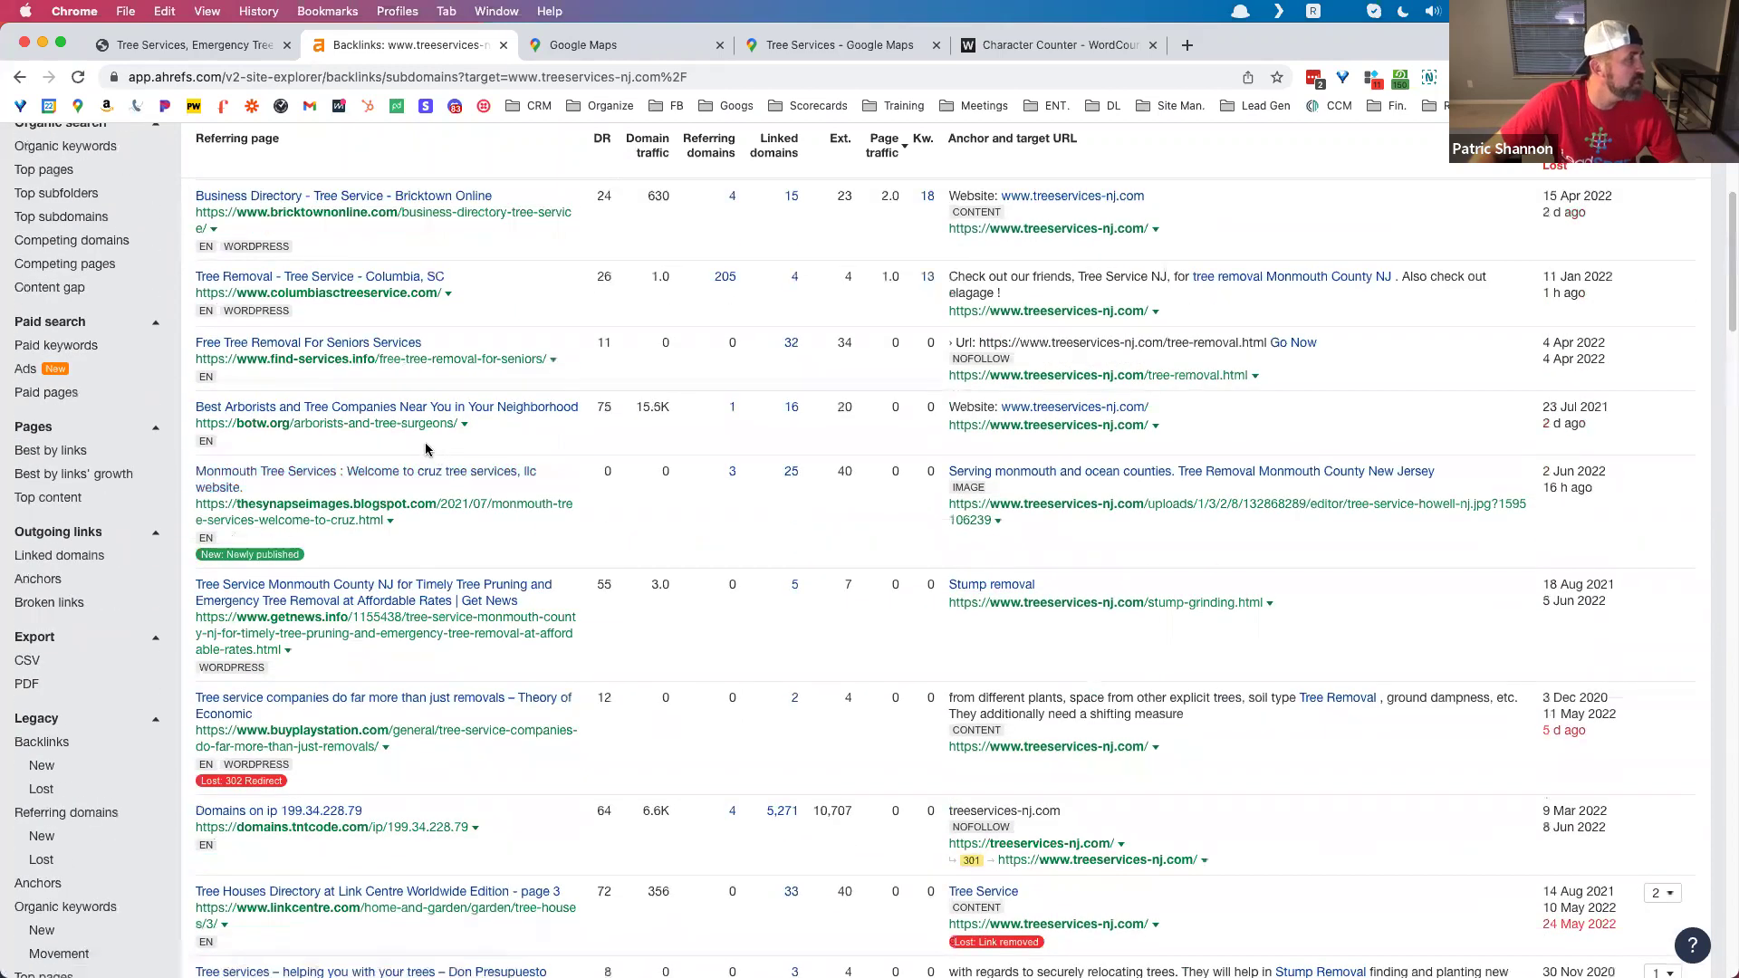
Step: Open columbiasctreeservice.com in a new tab, skim its Tree Removal Columbia, SC homepage, then return to Ahrefs
left_click(382, 301)
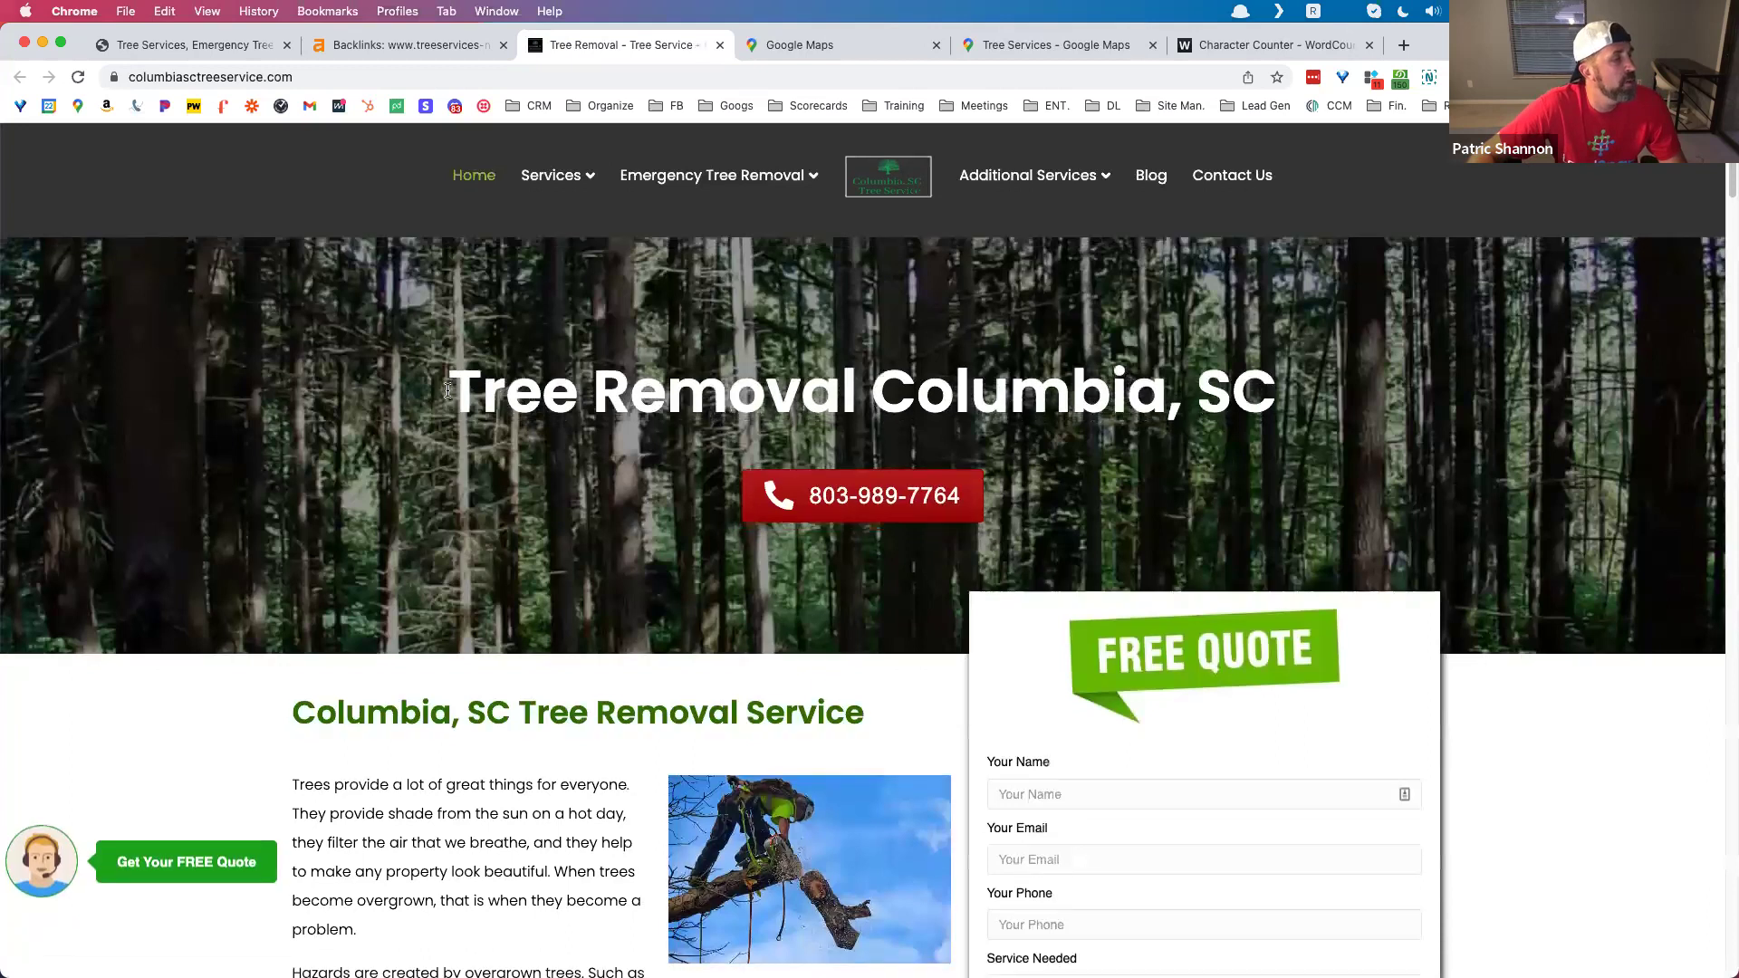
scroll(453, 385, "down", 5)
scroll(444, 387, "down", 8)
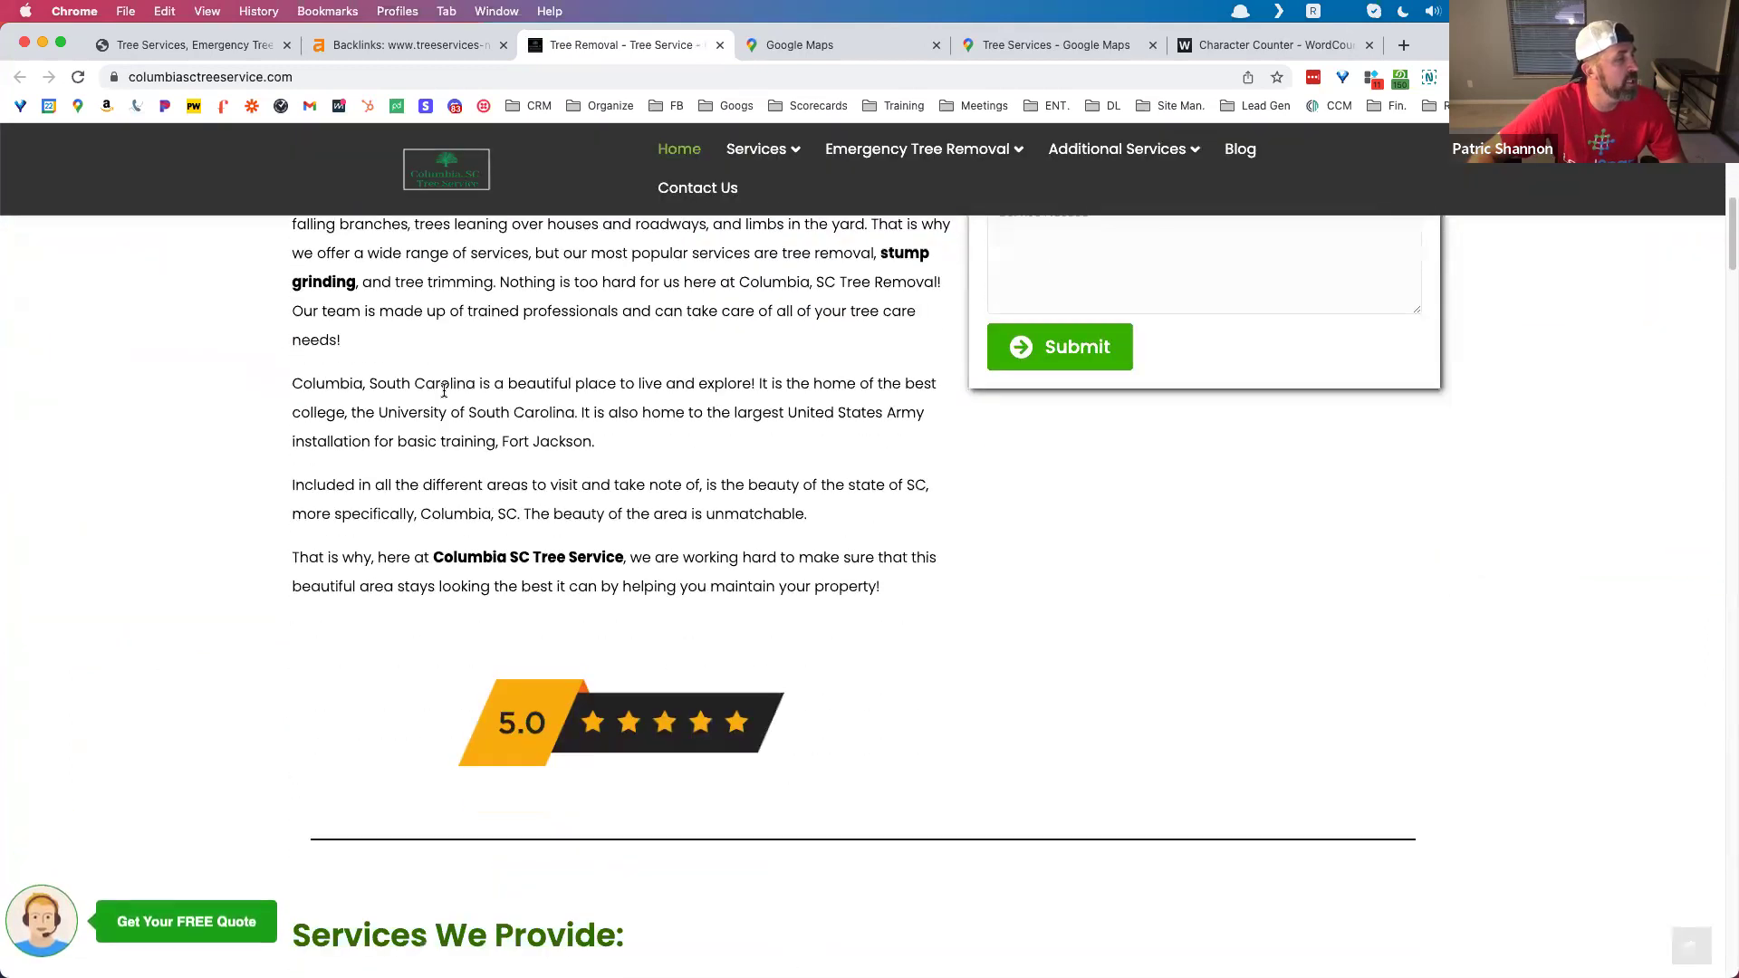
scroll(443, 395, "down", 7)
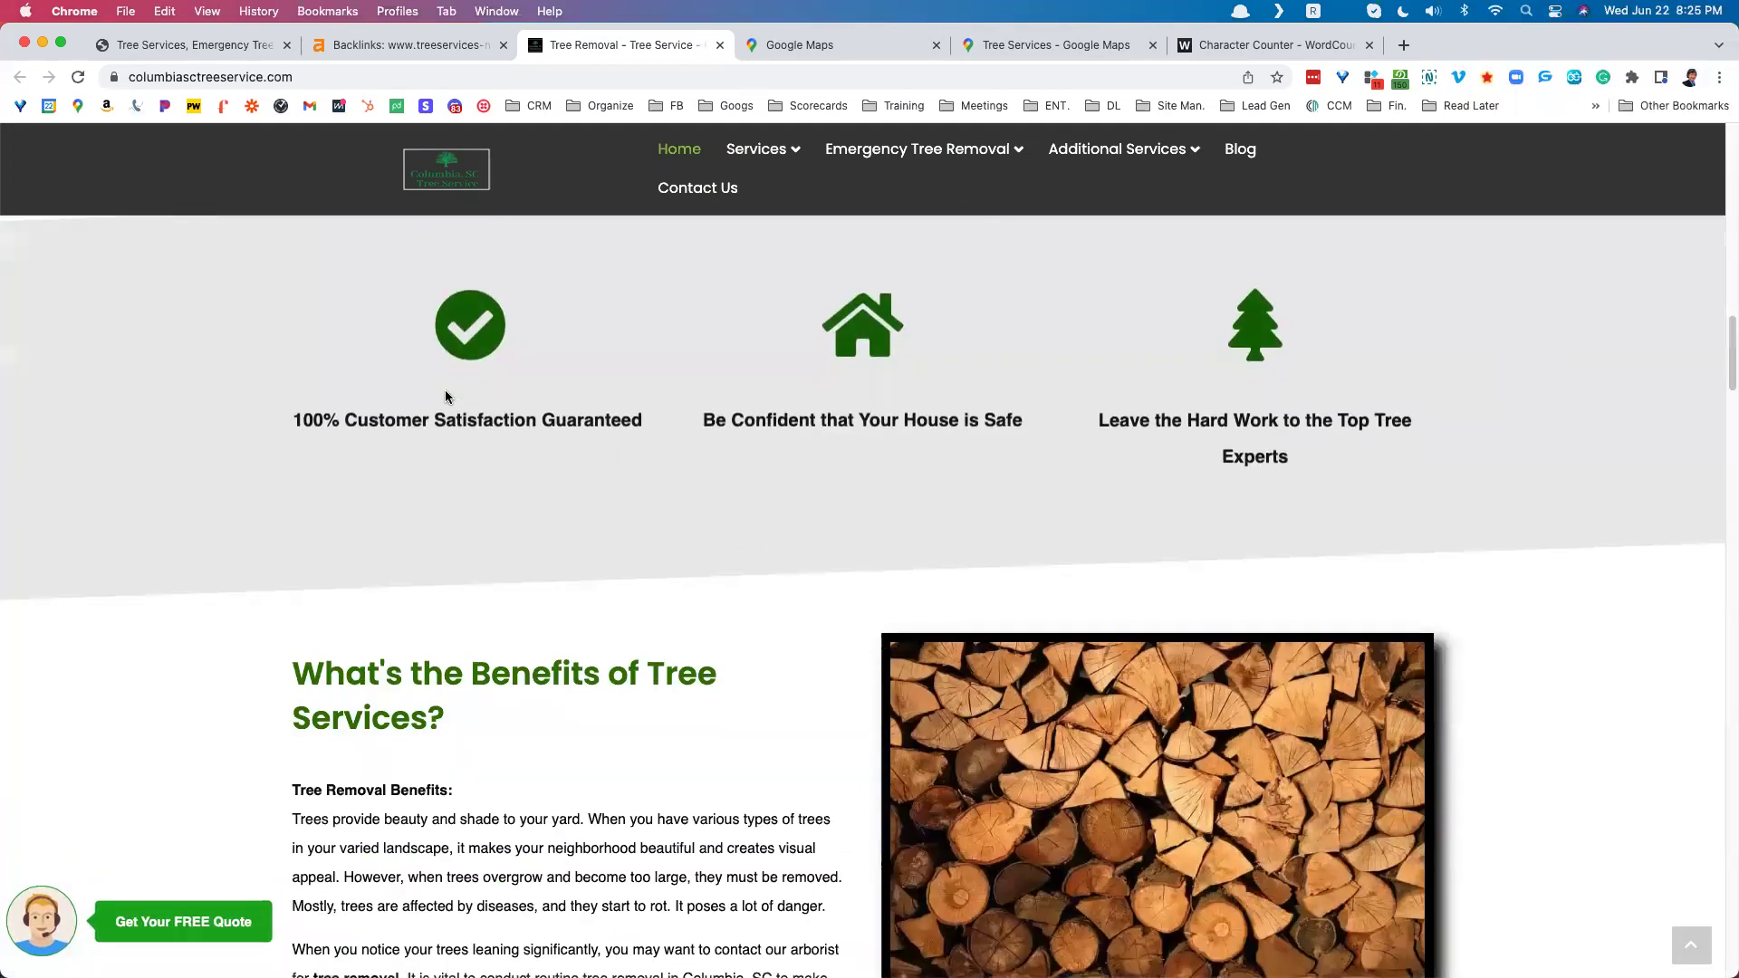
scroll(444, 395, "down", 10)
scroll(445, 396, "down", 8)
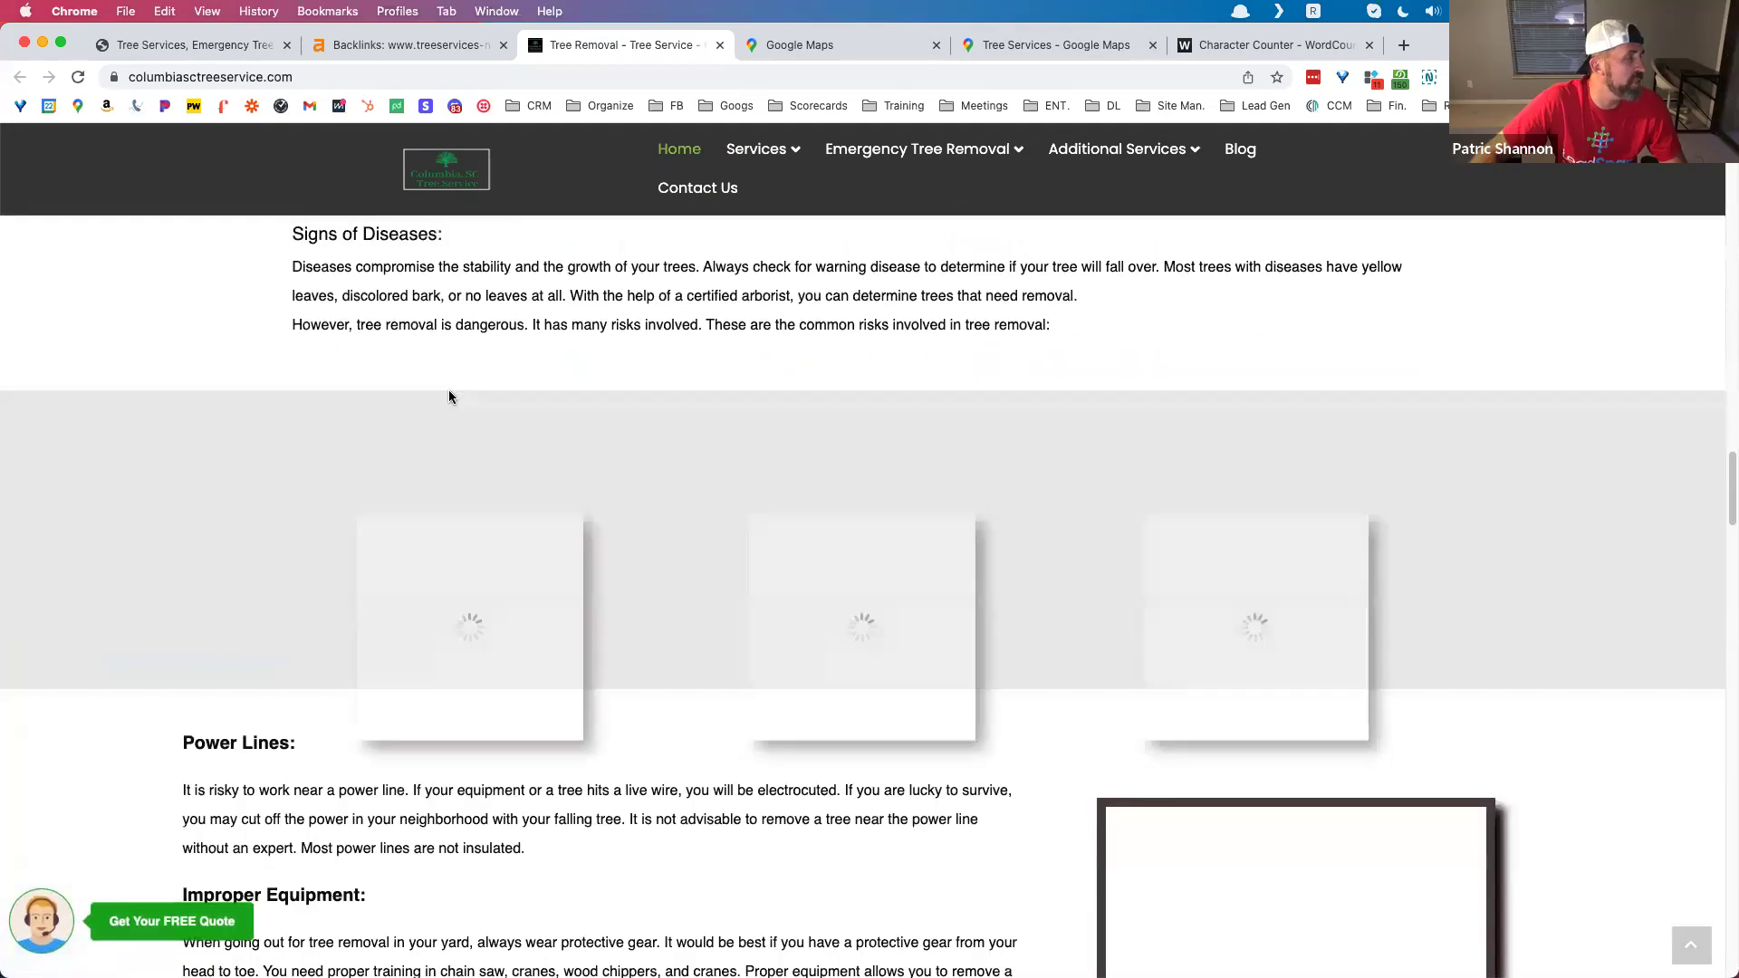
scroll(451, 393, "down", 6)
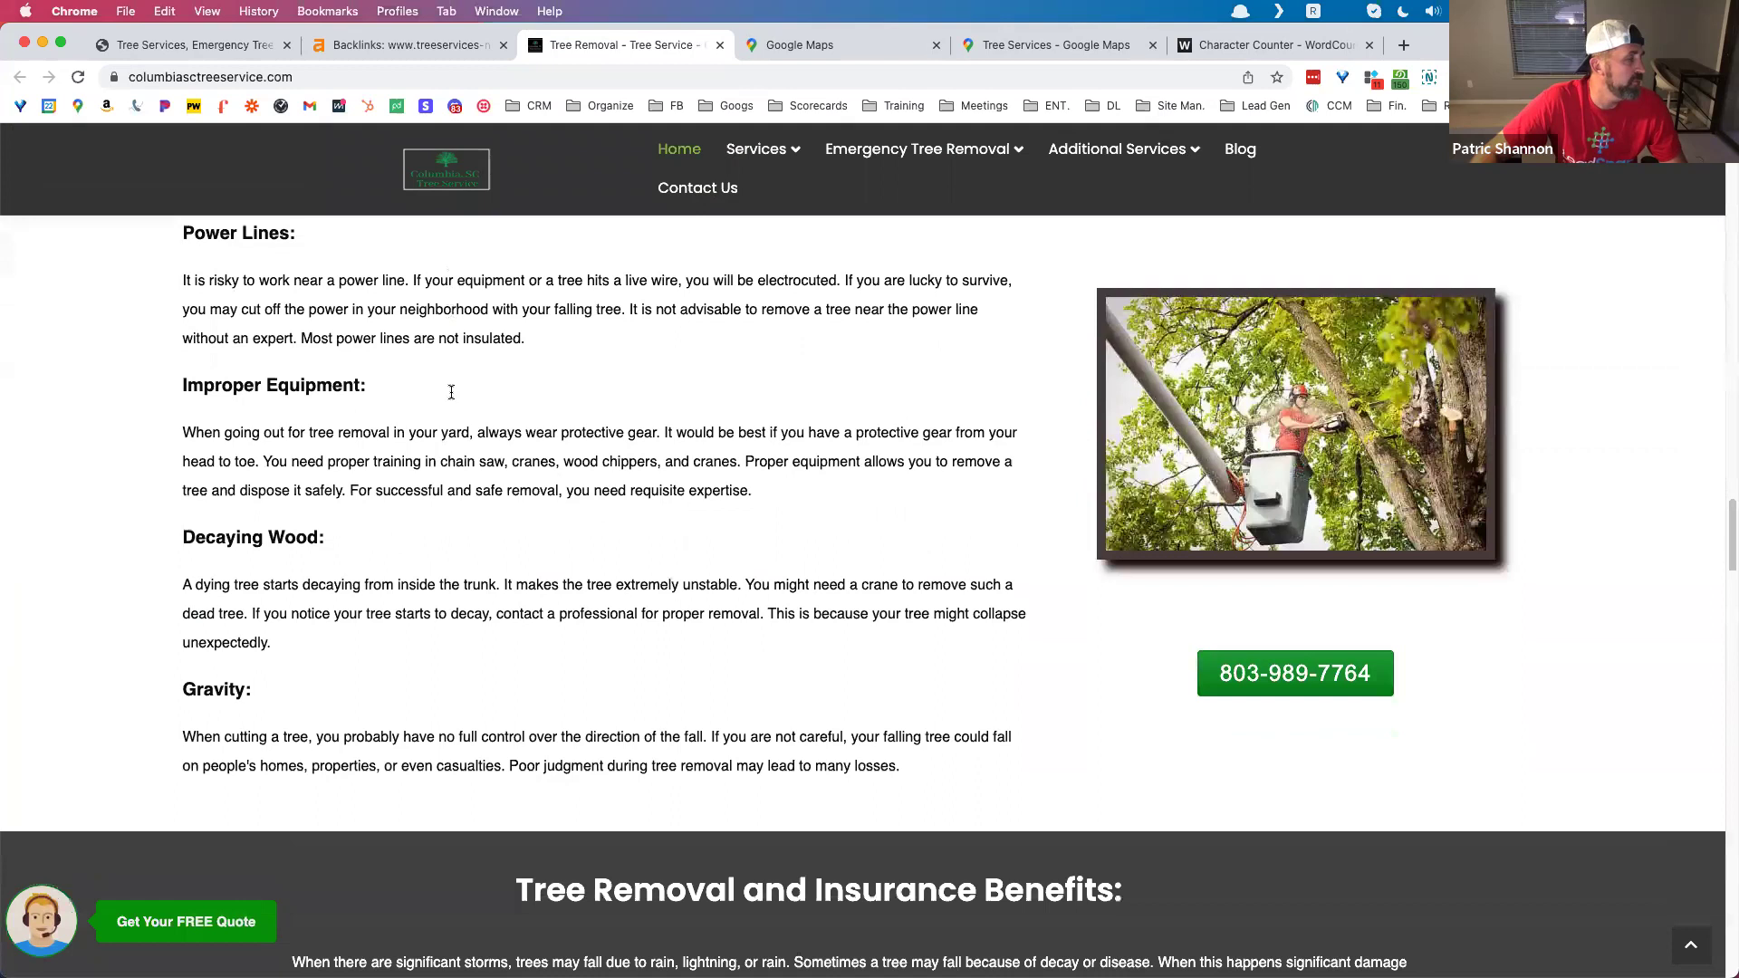
scroll(467, 392, "up", 10)
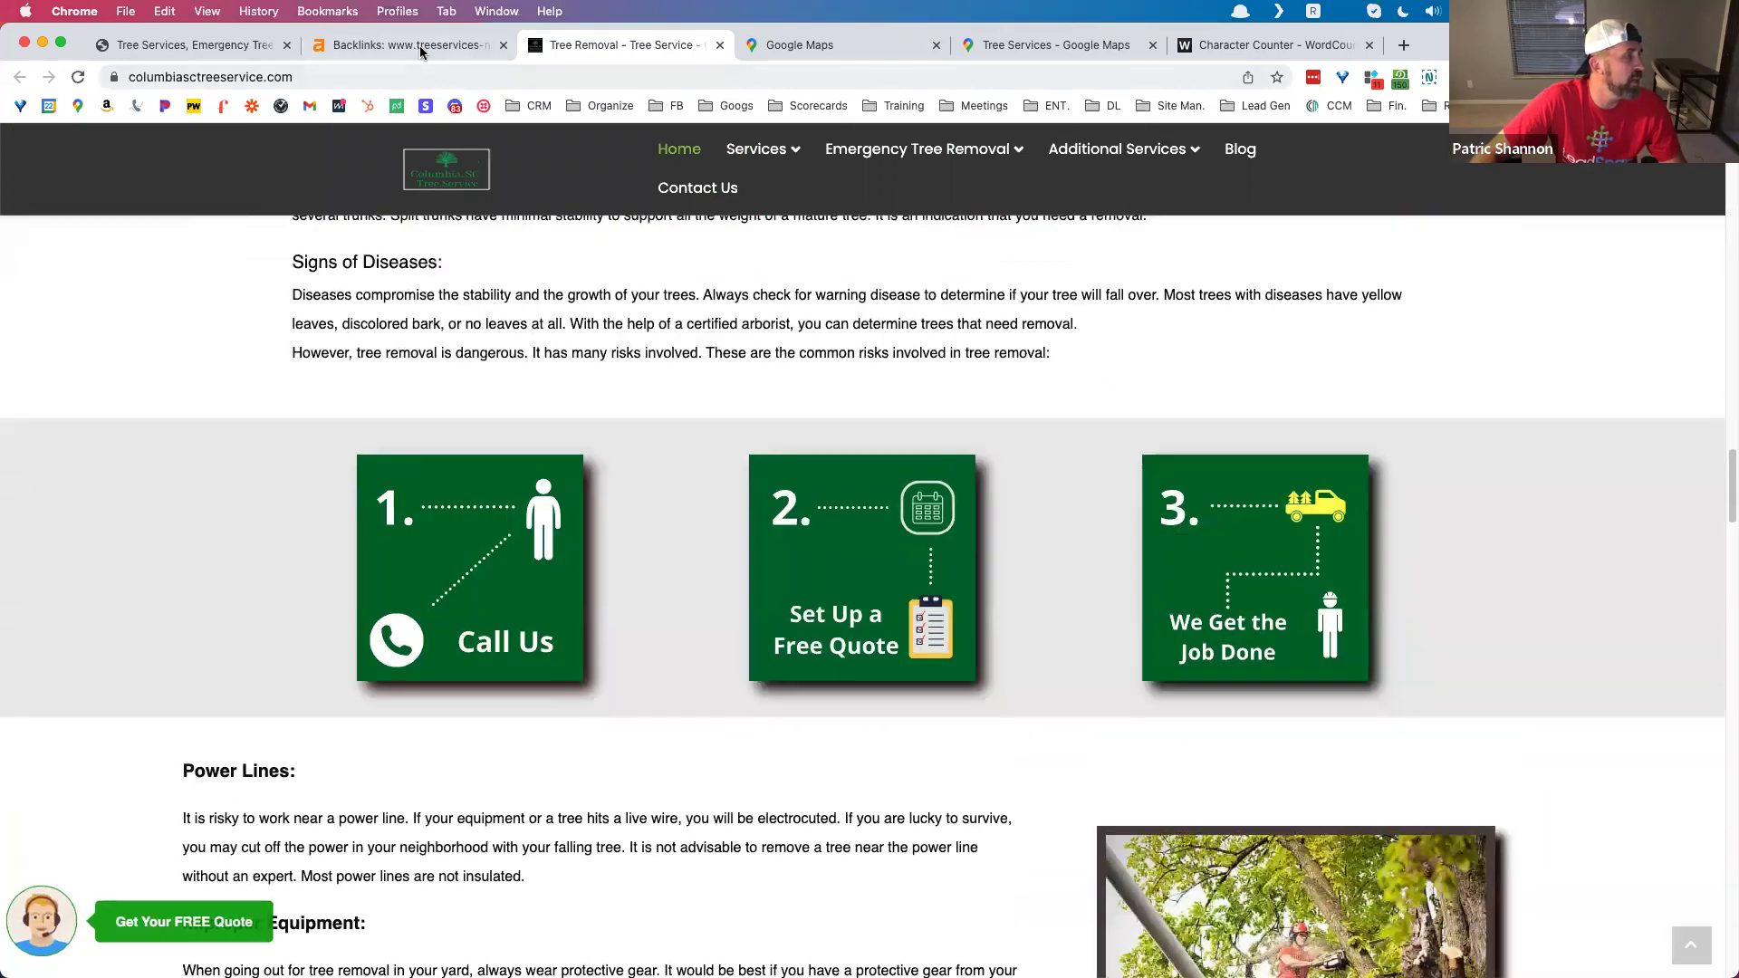
left_click(412, 45)
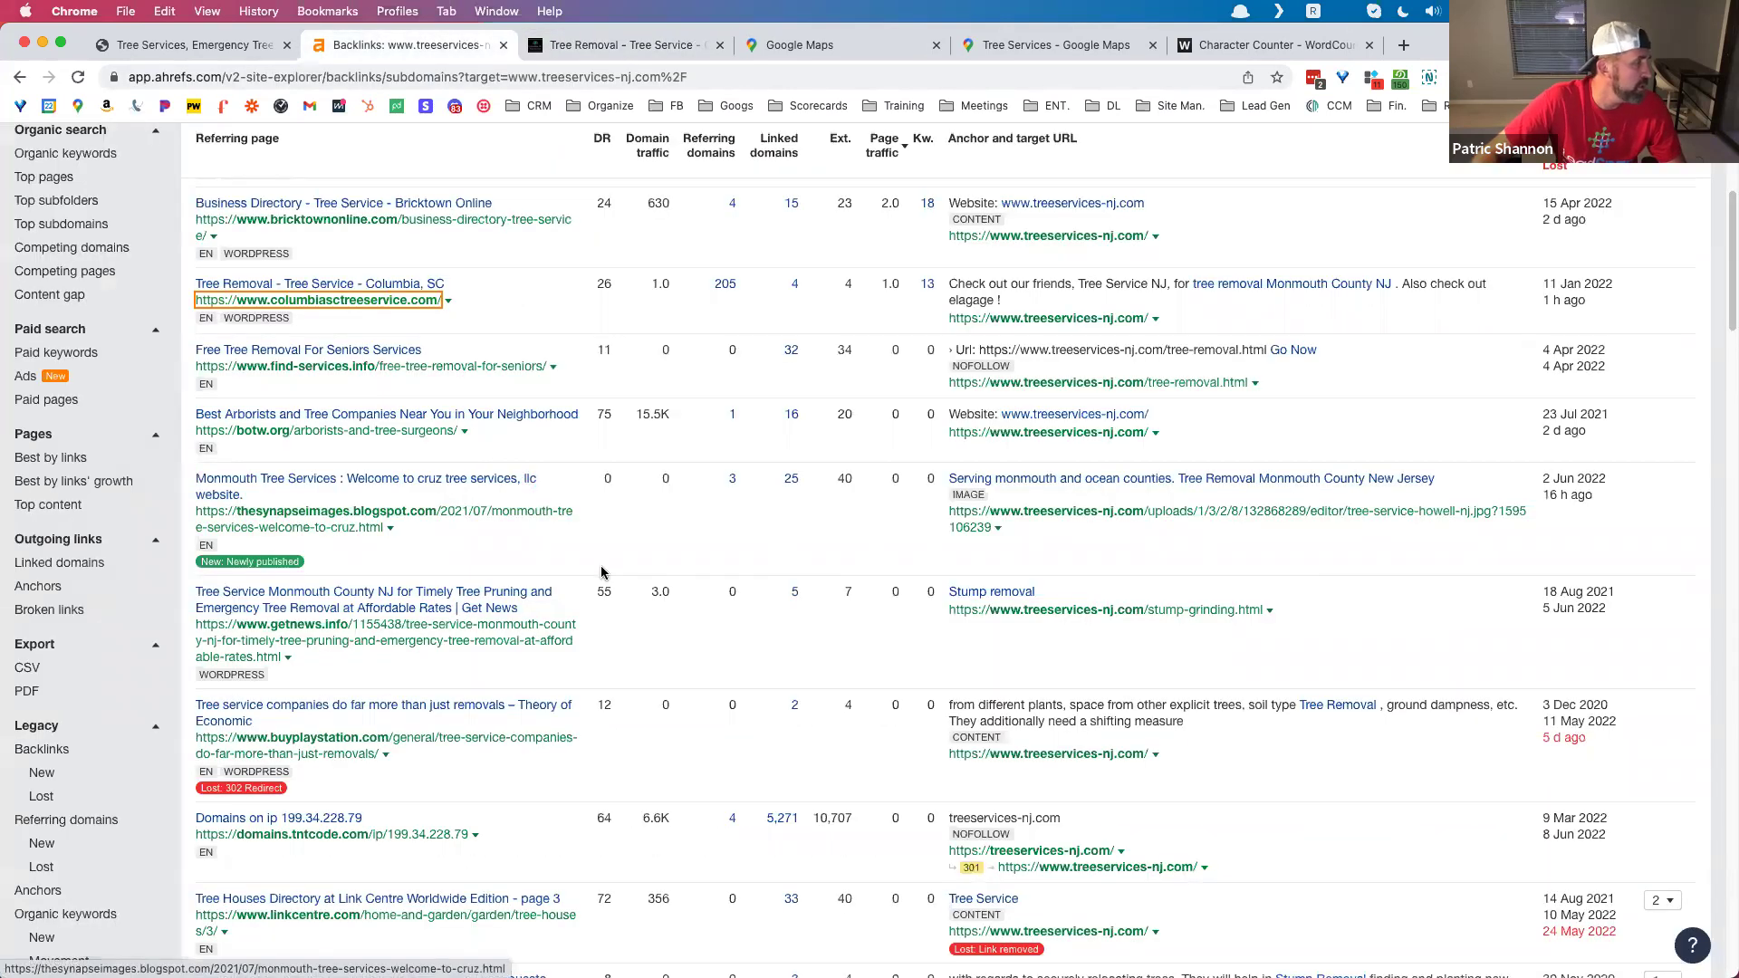
left_click(466, 746)
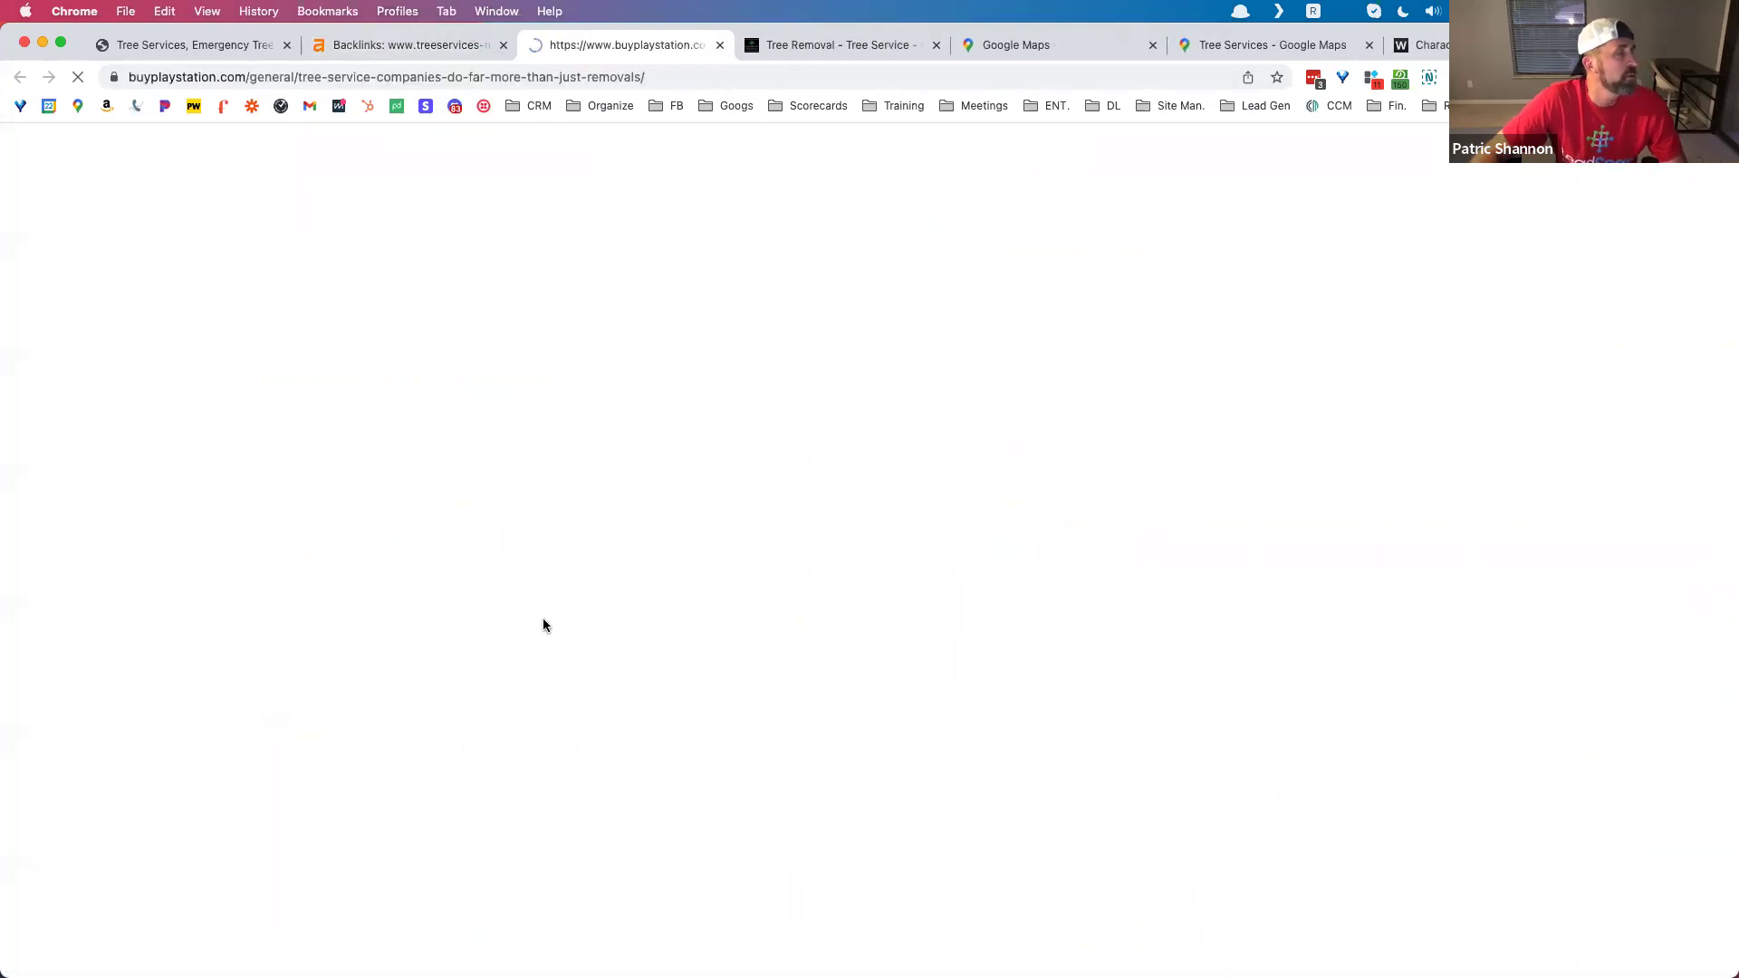
scroll(546, 617, "down", 15)
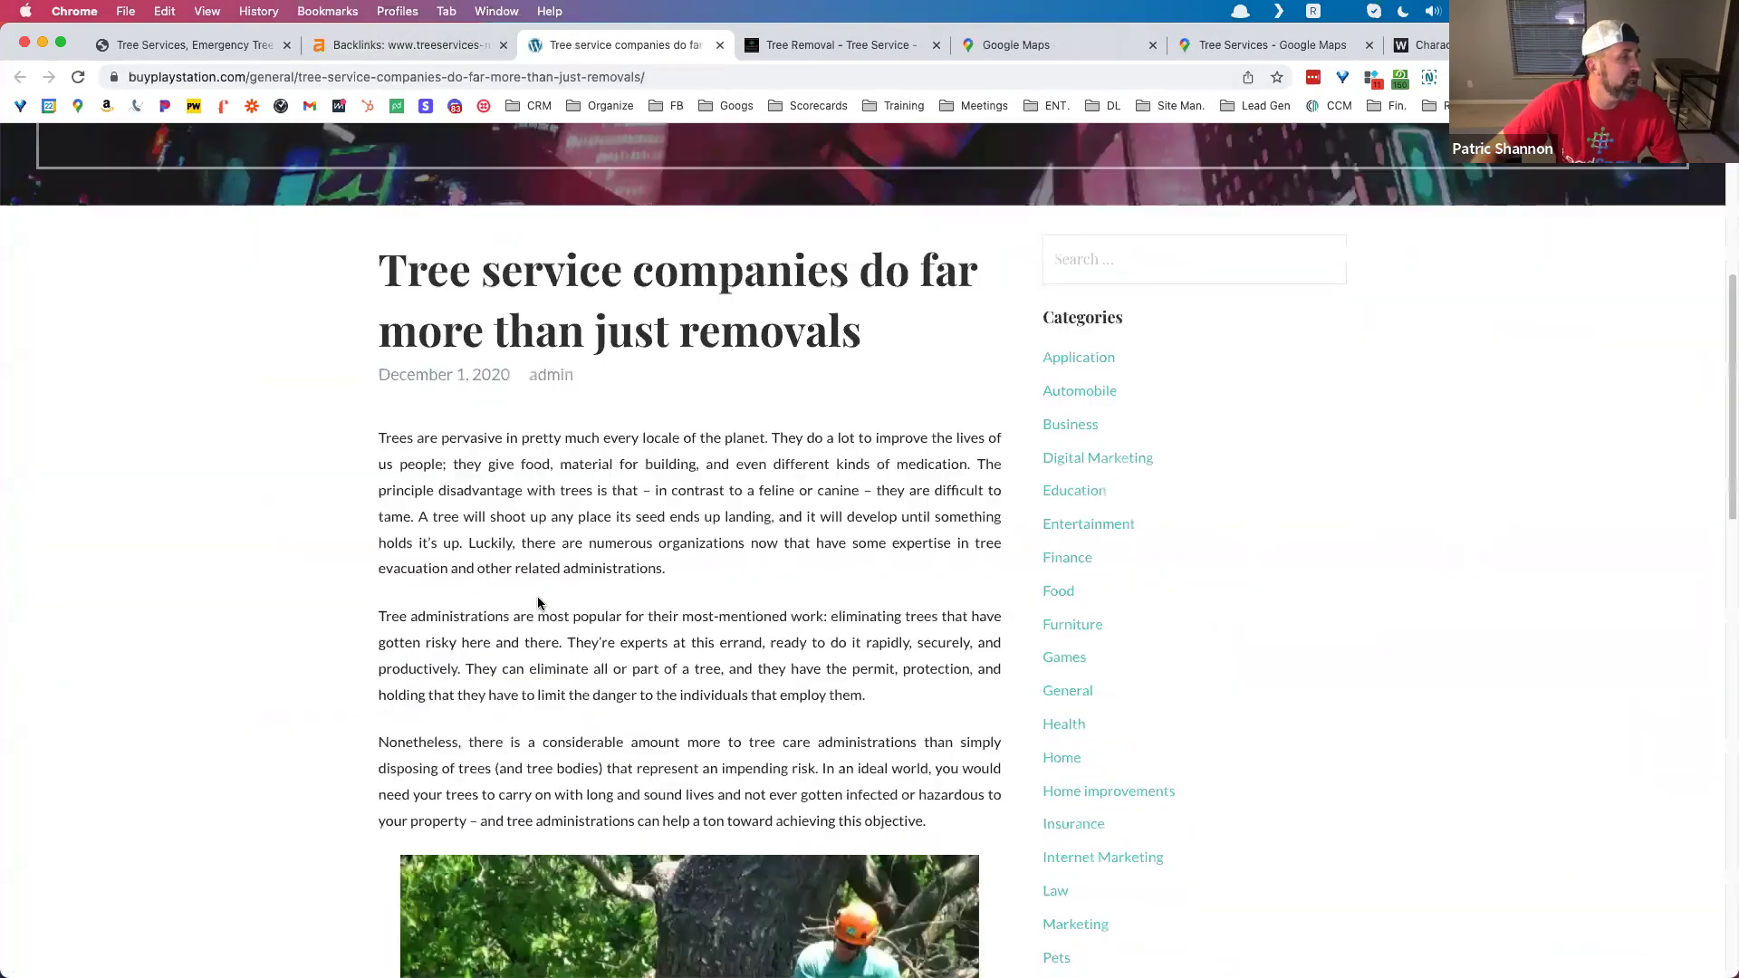
scroll(538, 604, "up", 12)
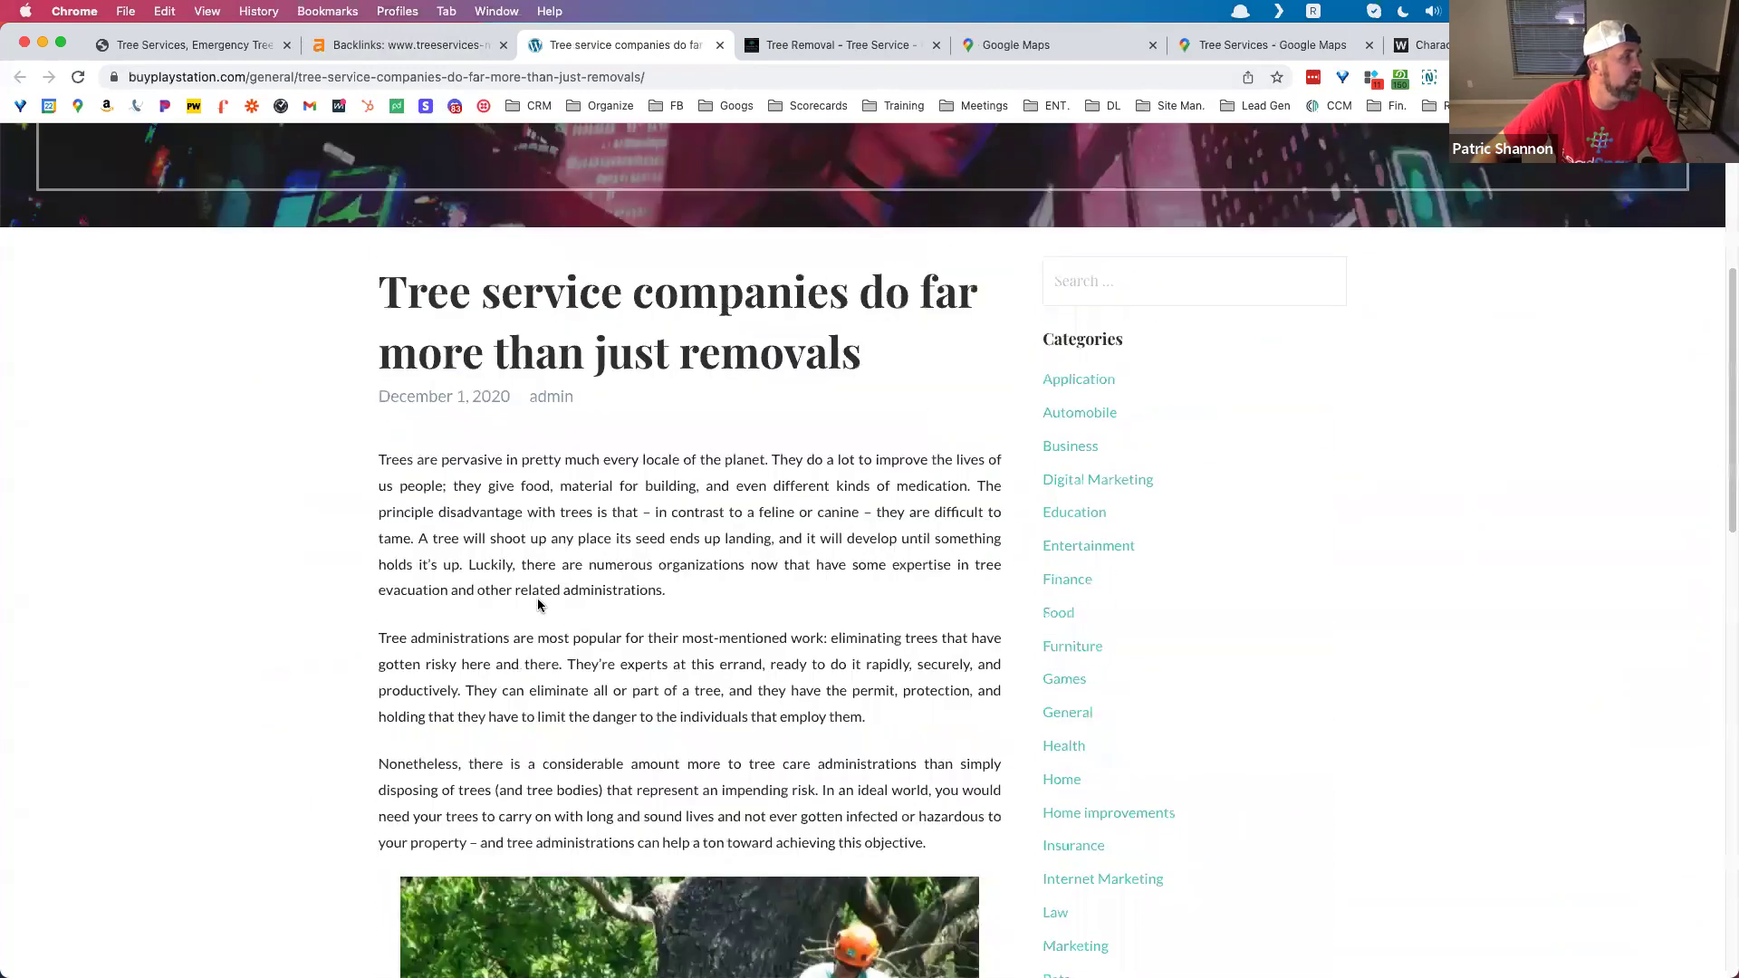
scroll(538, 606, "down", 14)
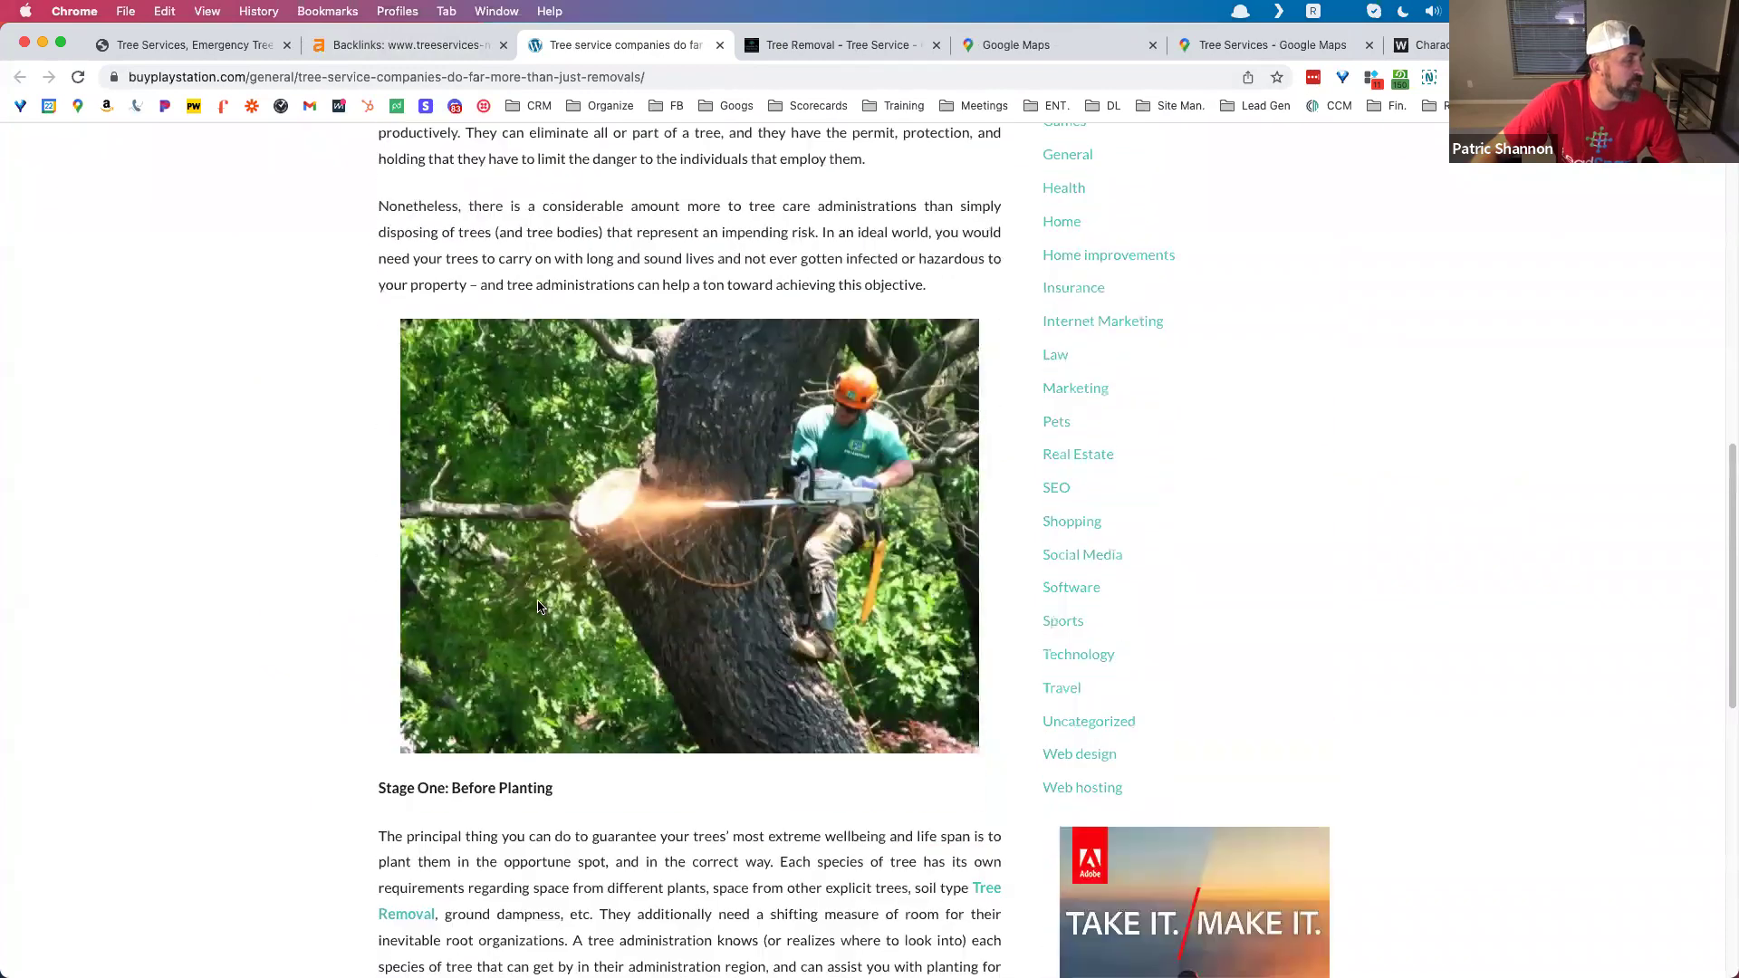
scroll(541, 634, "down", 3)
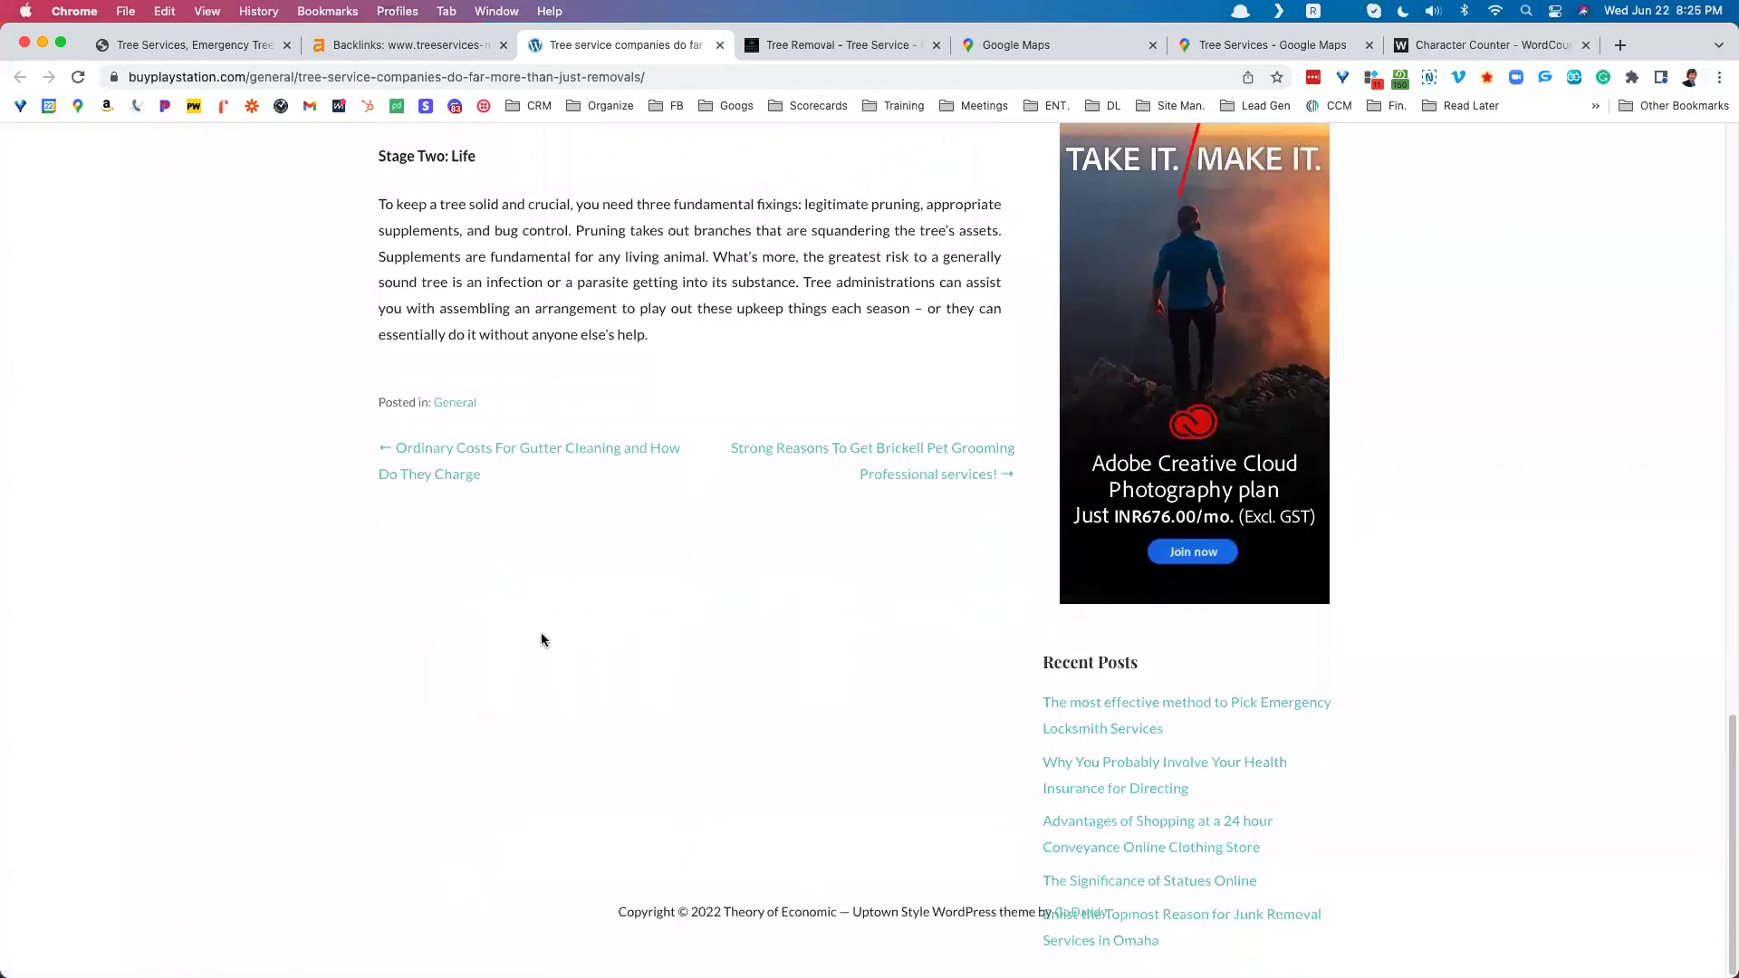
scroll(541, 631, "up", 5)
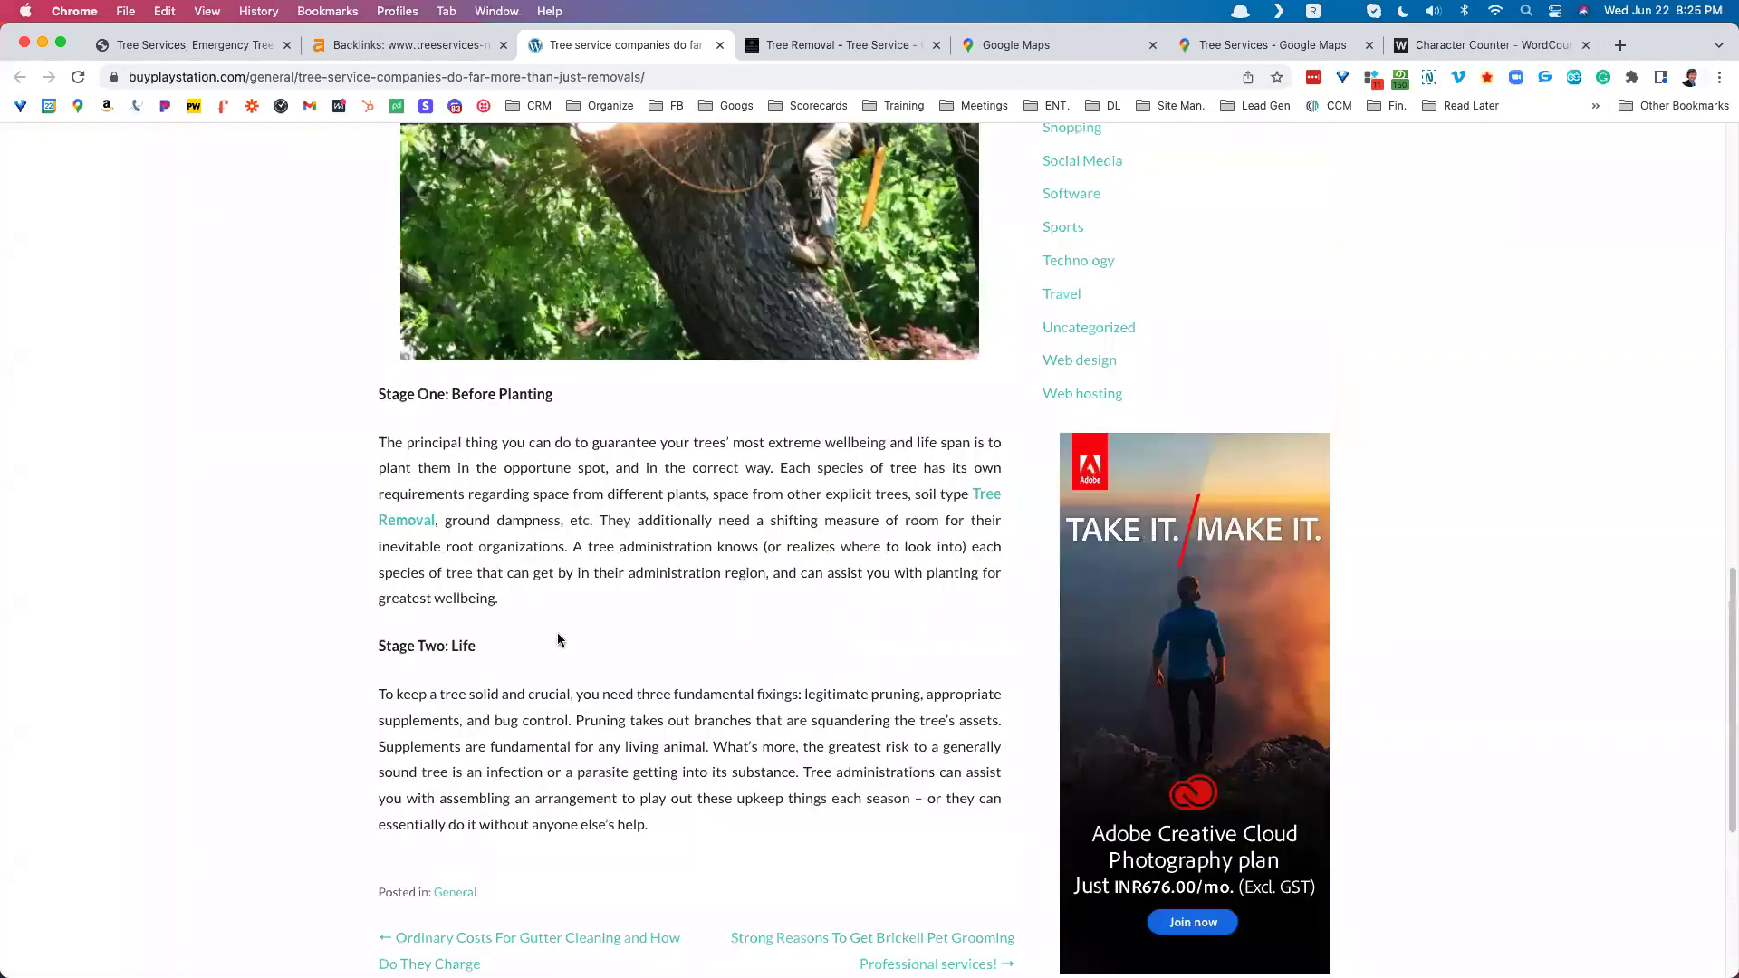
scroll(557, 632, "up", 1)
scroll(557, 638, "up", 1)
scroll(606, 548, "up", 5)
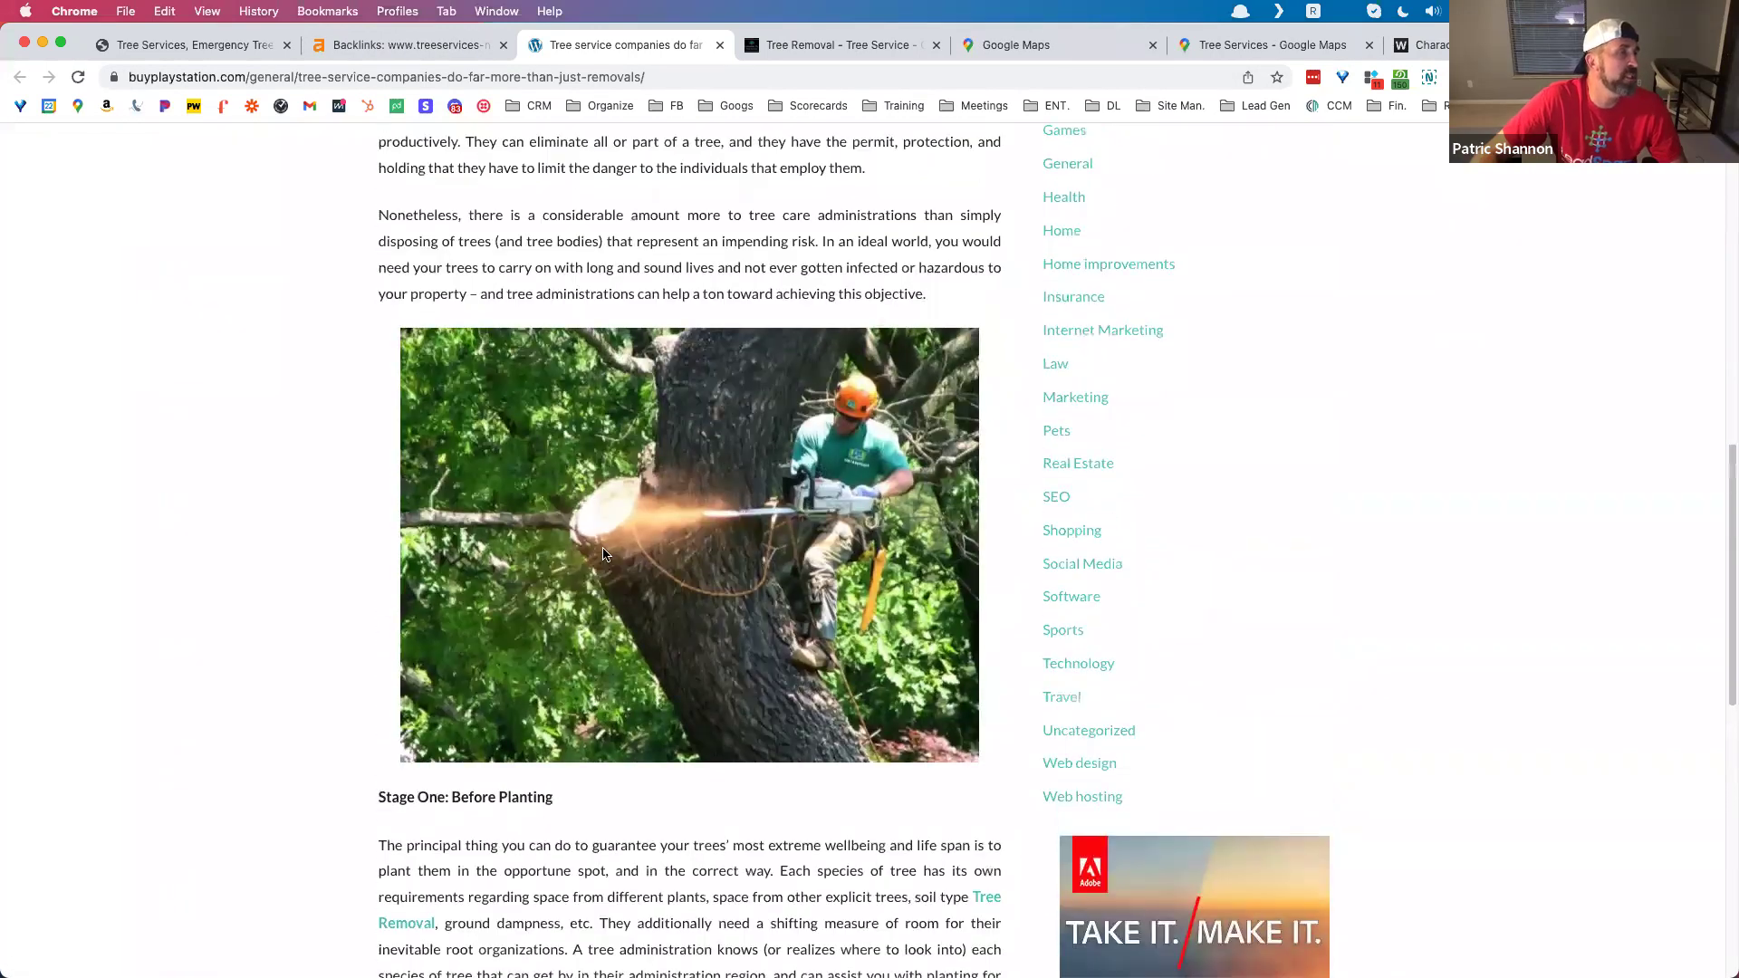
scroll(602, 547, "down", 10)
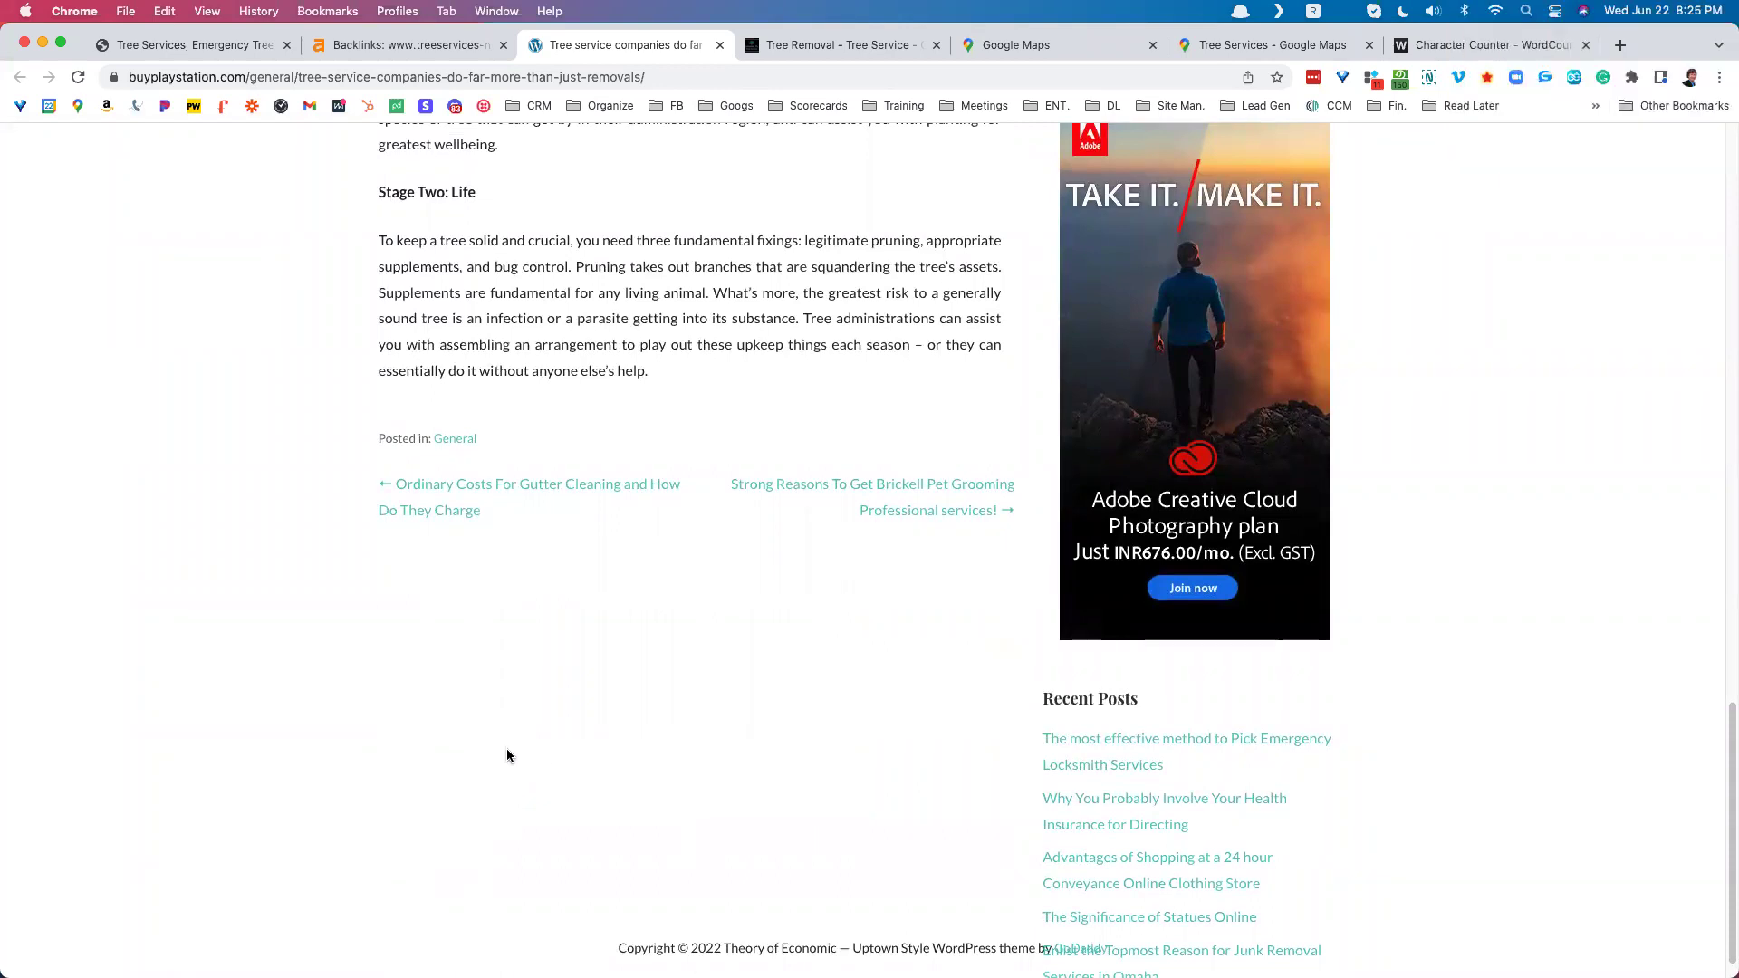
scroll(507, 757, "up", 10)
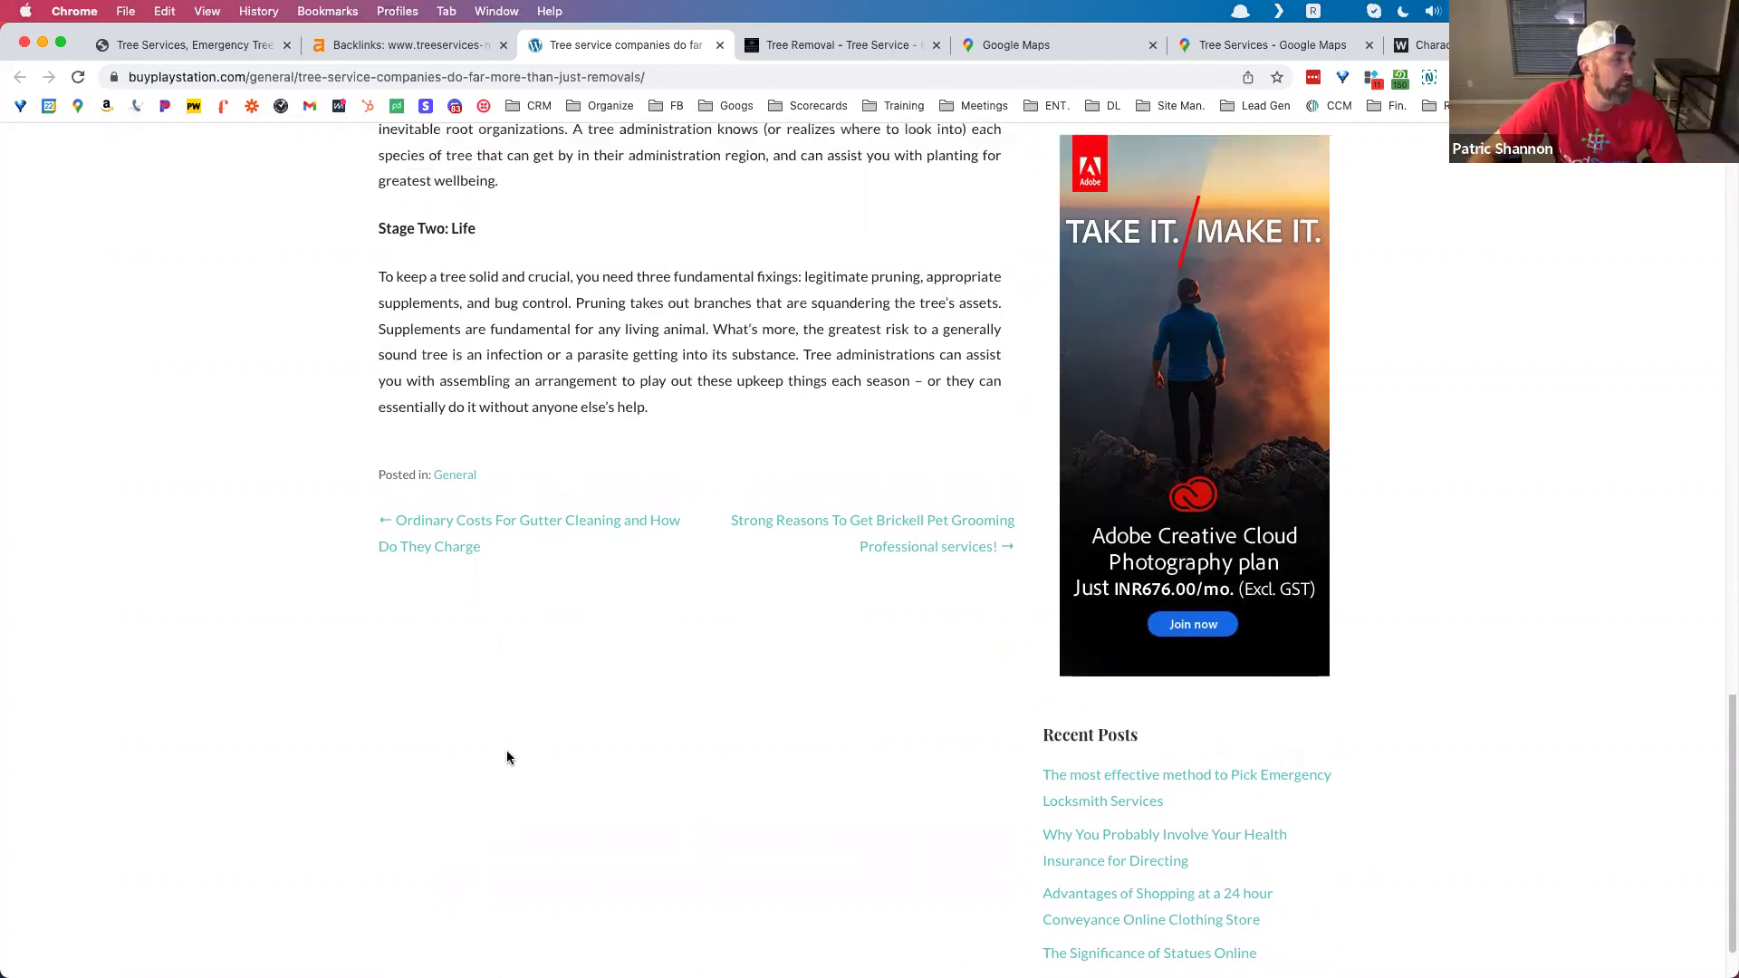
scroll(513, 766, "up", 4)
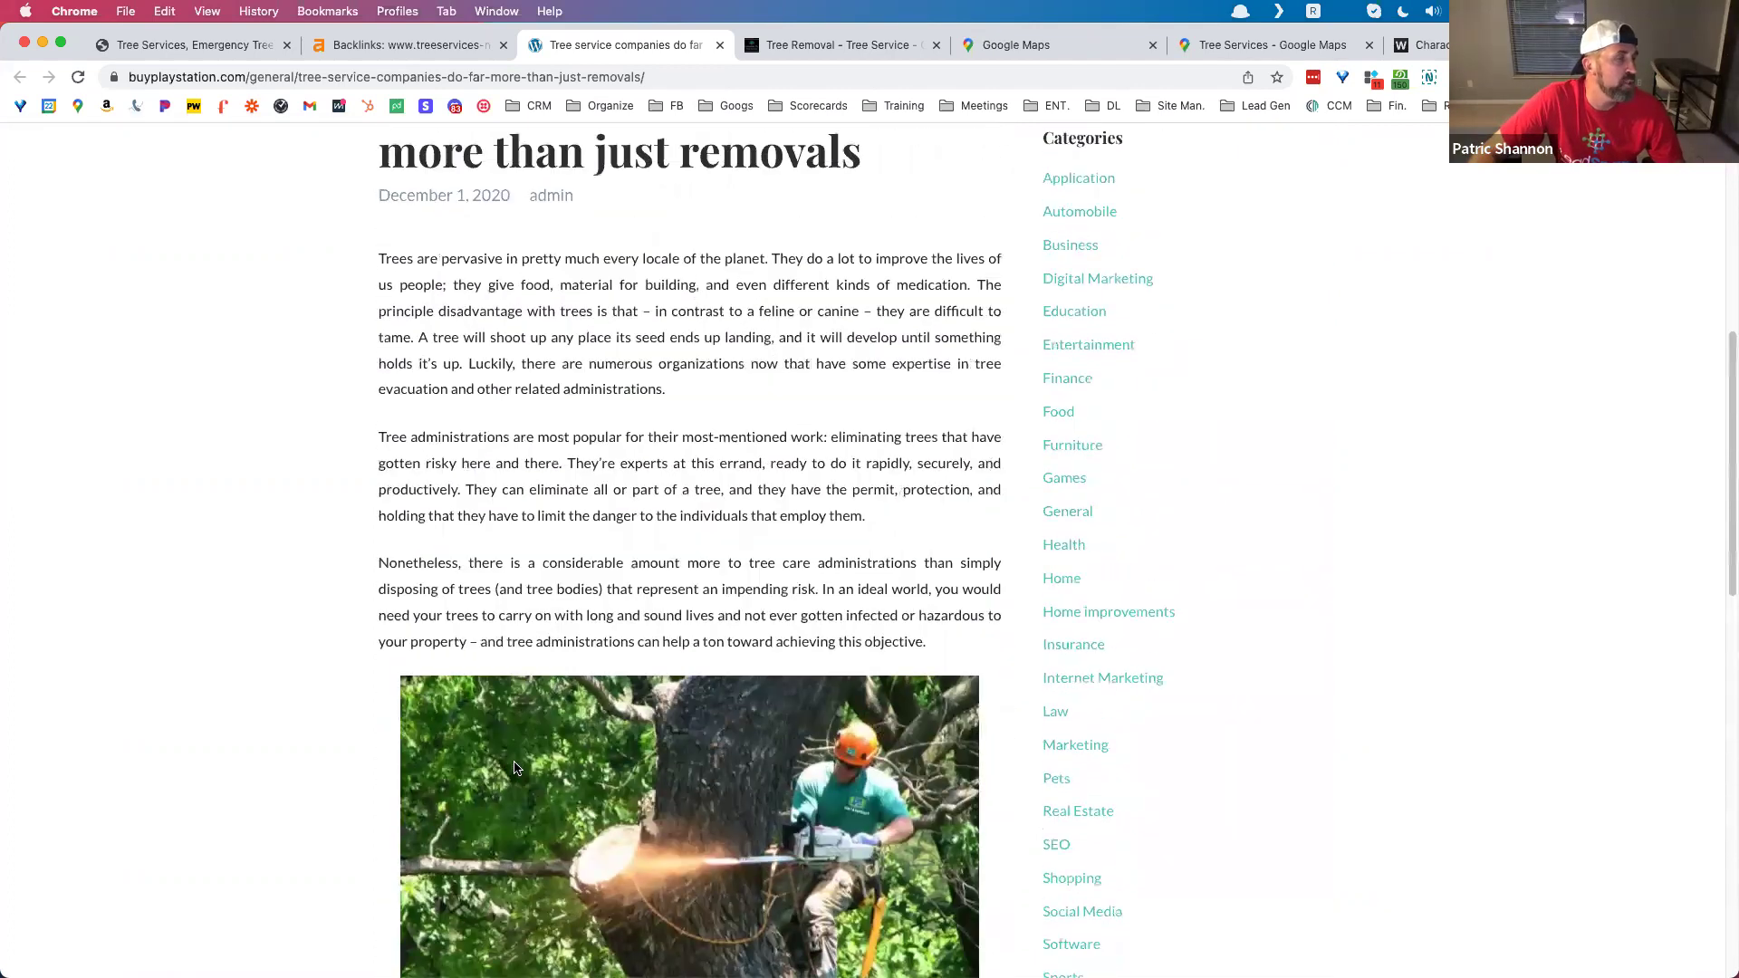
scroll(518, 770, "up", 3)
scroll(516, 769, "up", 1)
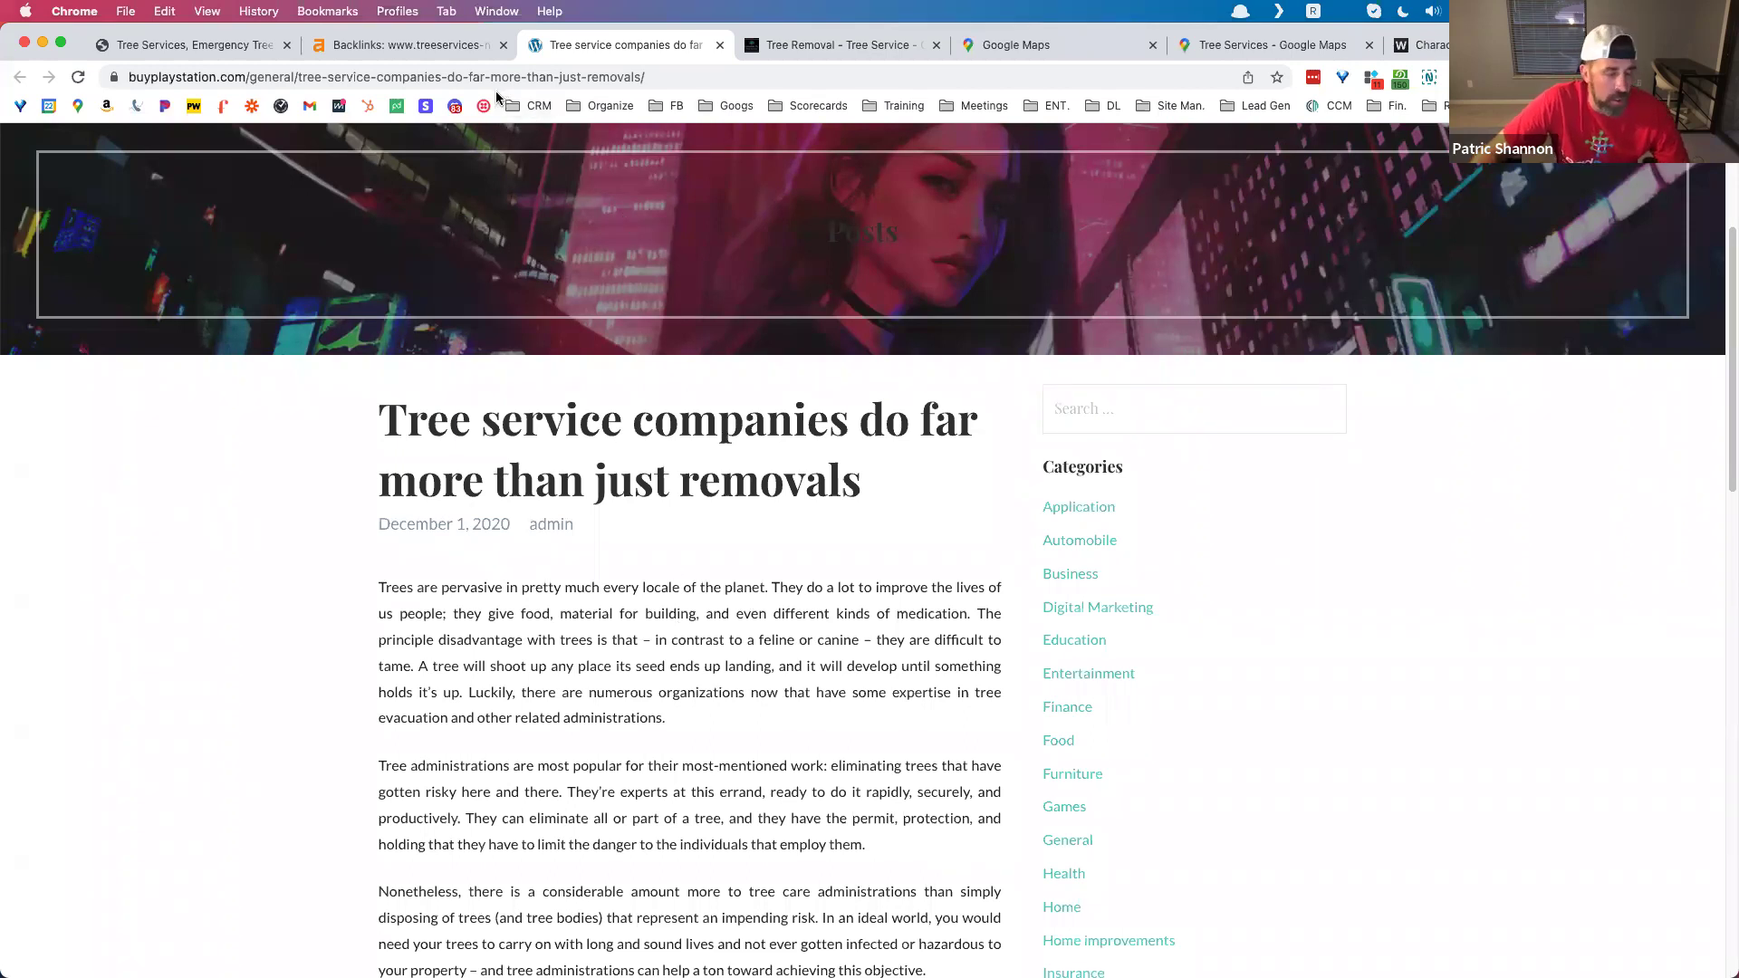
Step: Scroll the Ahrefs backlinks table back to the top, then return to the treeservices-nj.com homepage
left_click(432, 56)
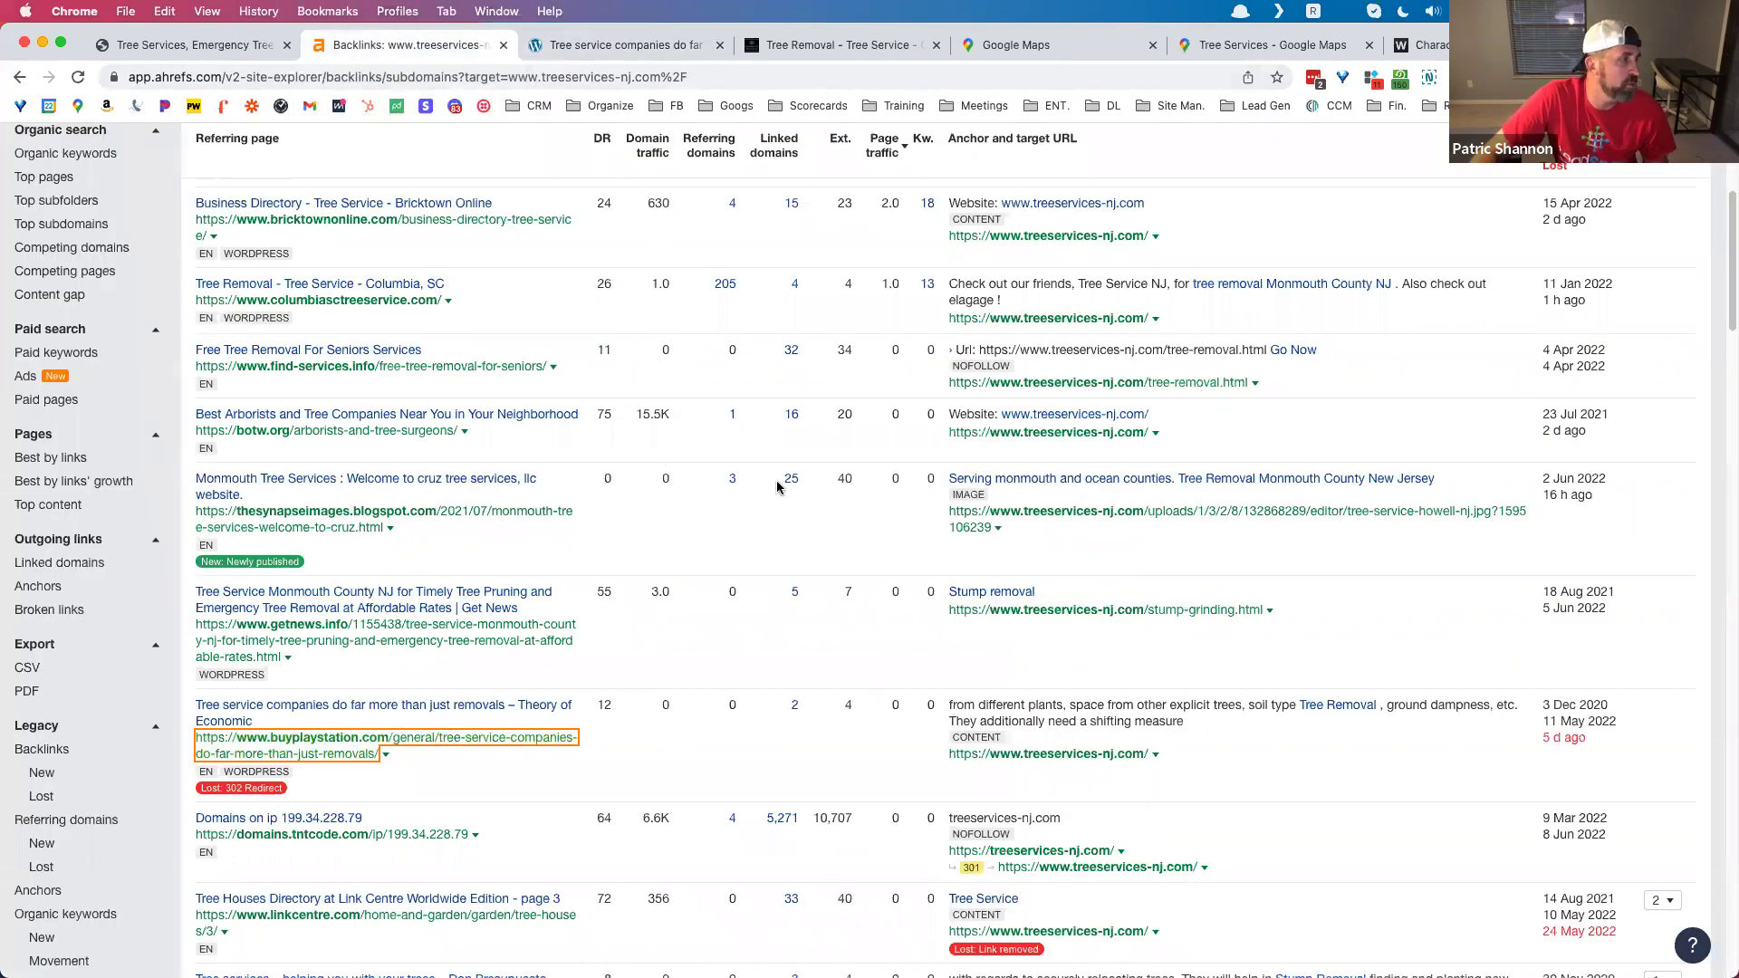
left_click(663, 766)
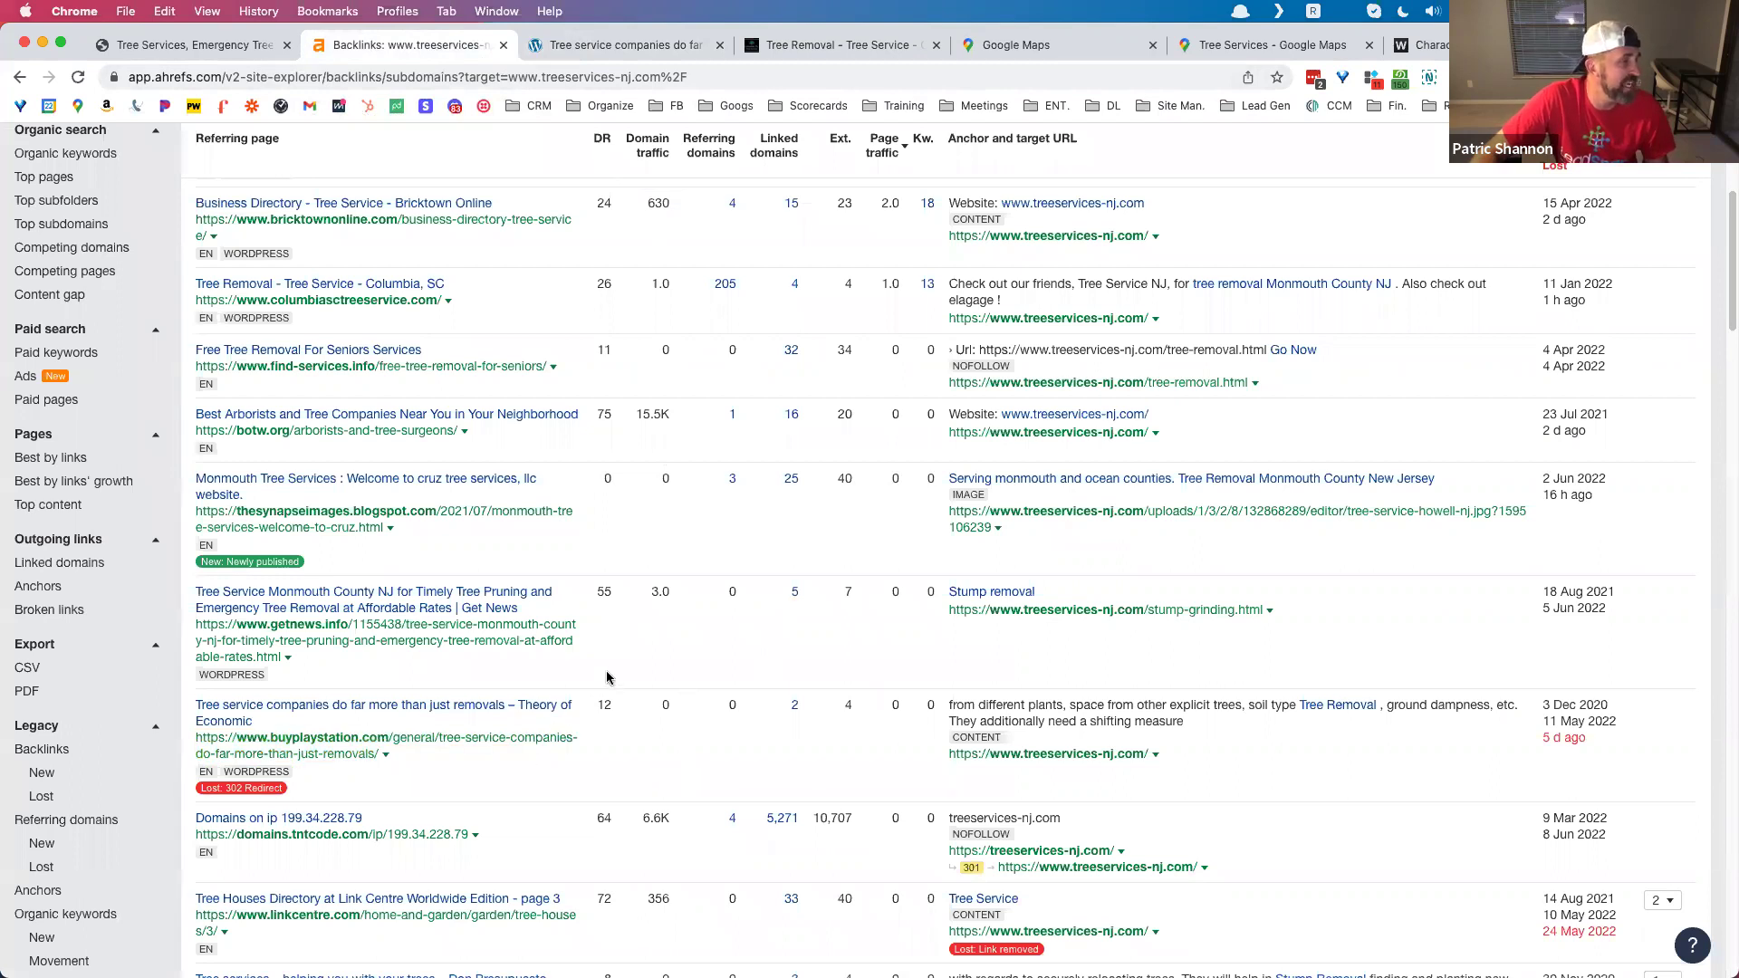
scroll(606, 677, "up", 5)
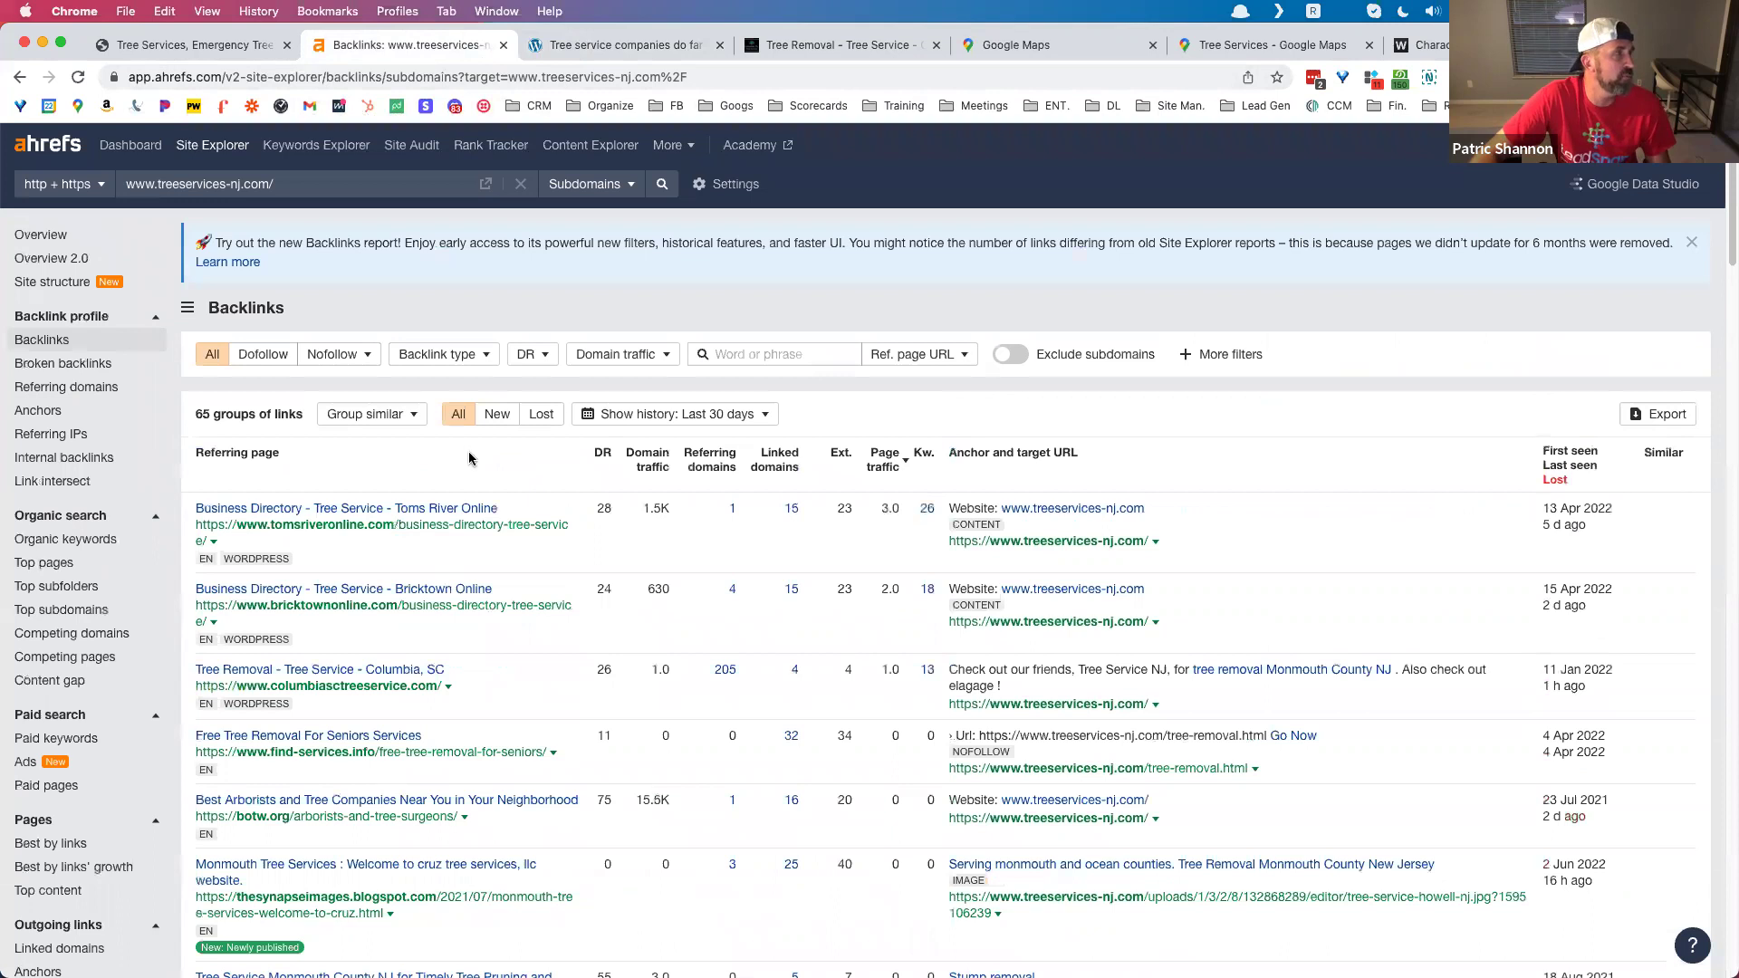
left_click(194, 45)
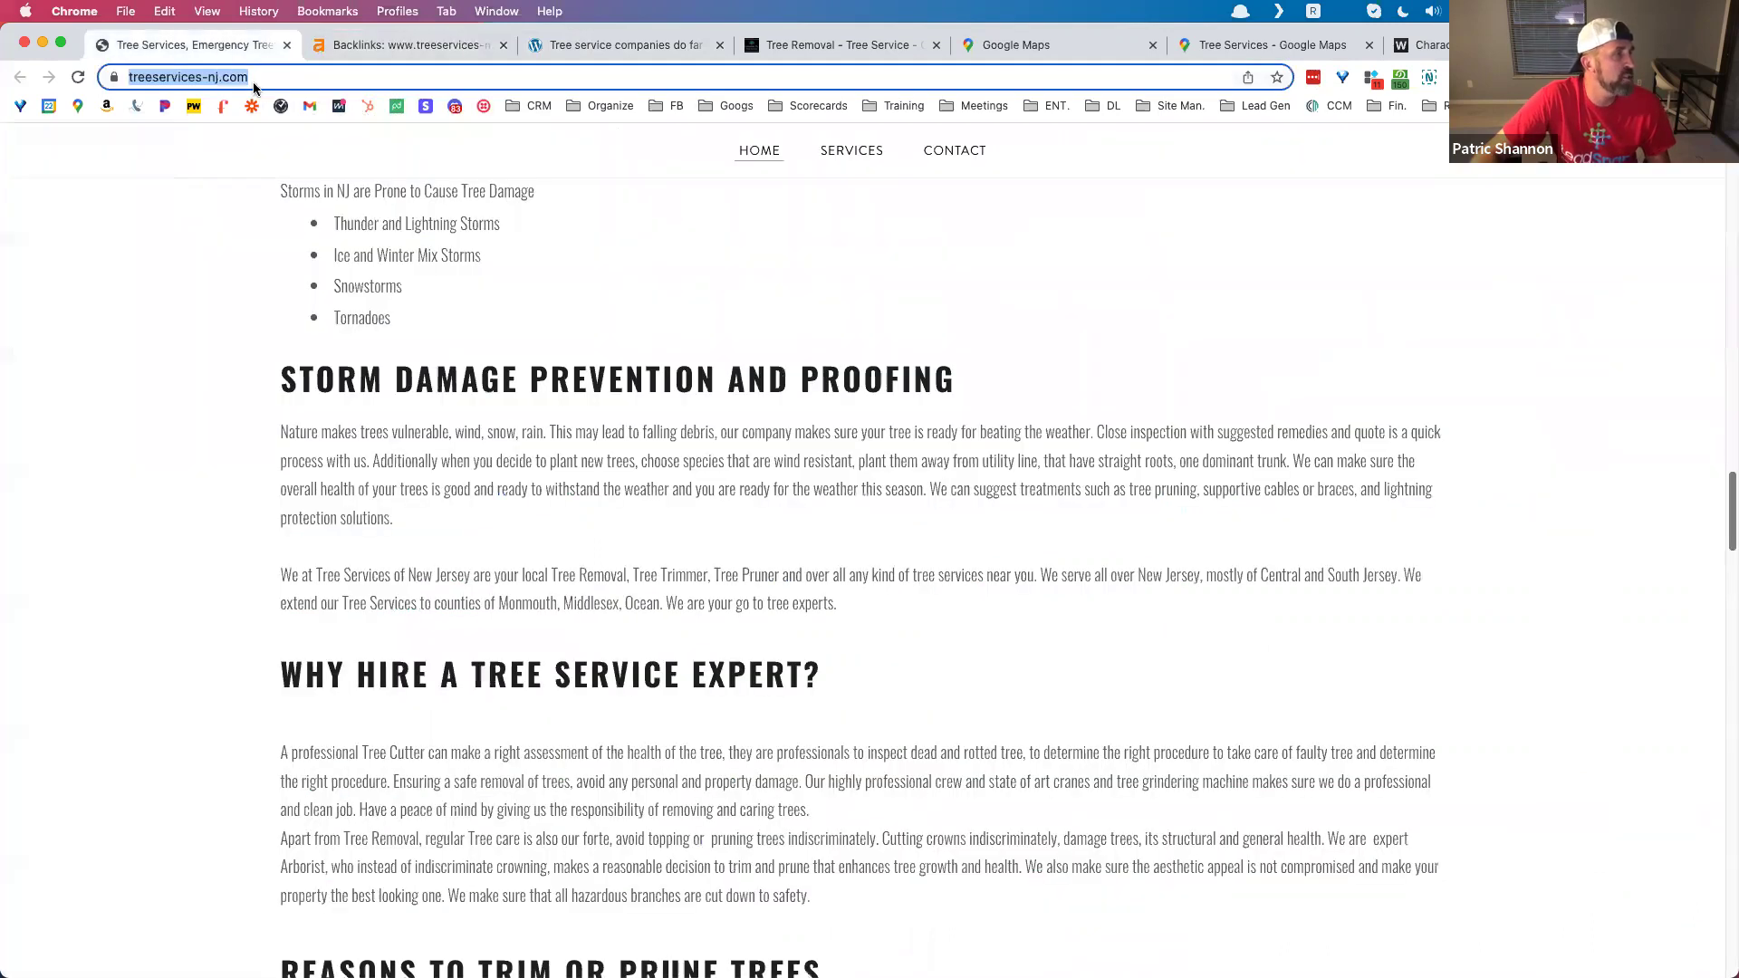
scroll(832, 161, "up", 10)
mouse_move(833, 154)
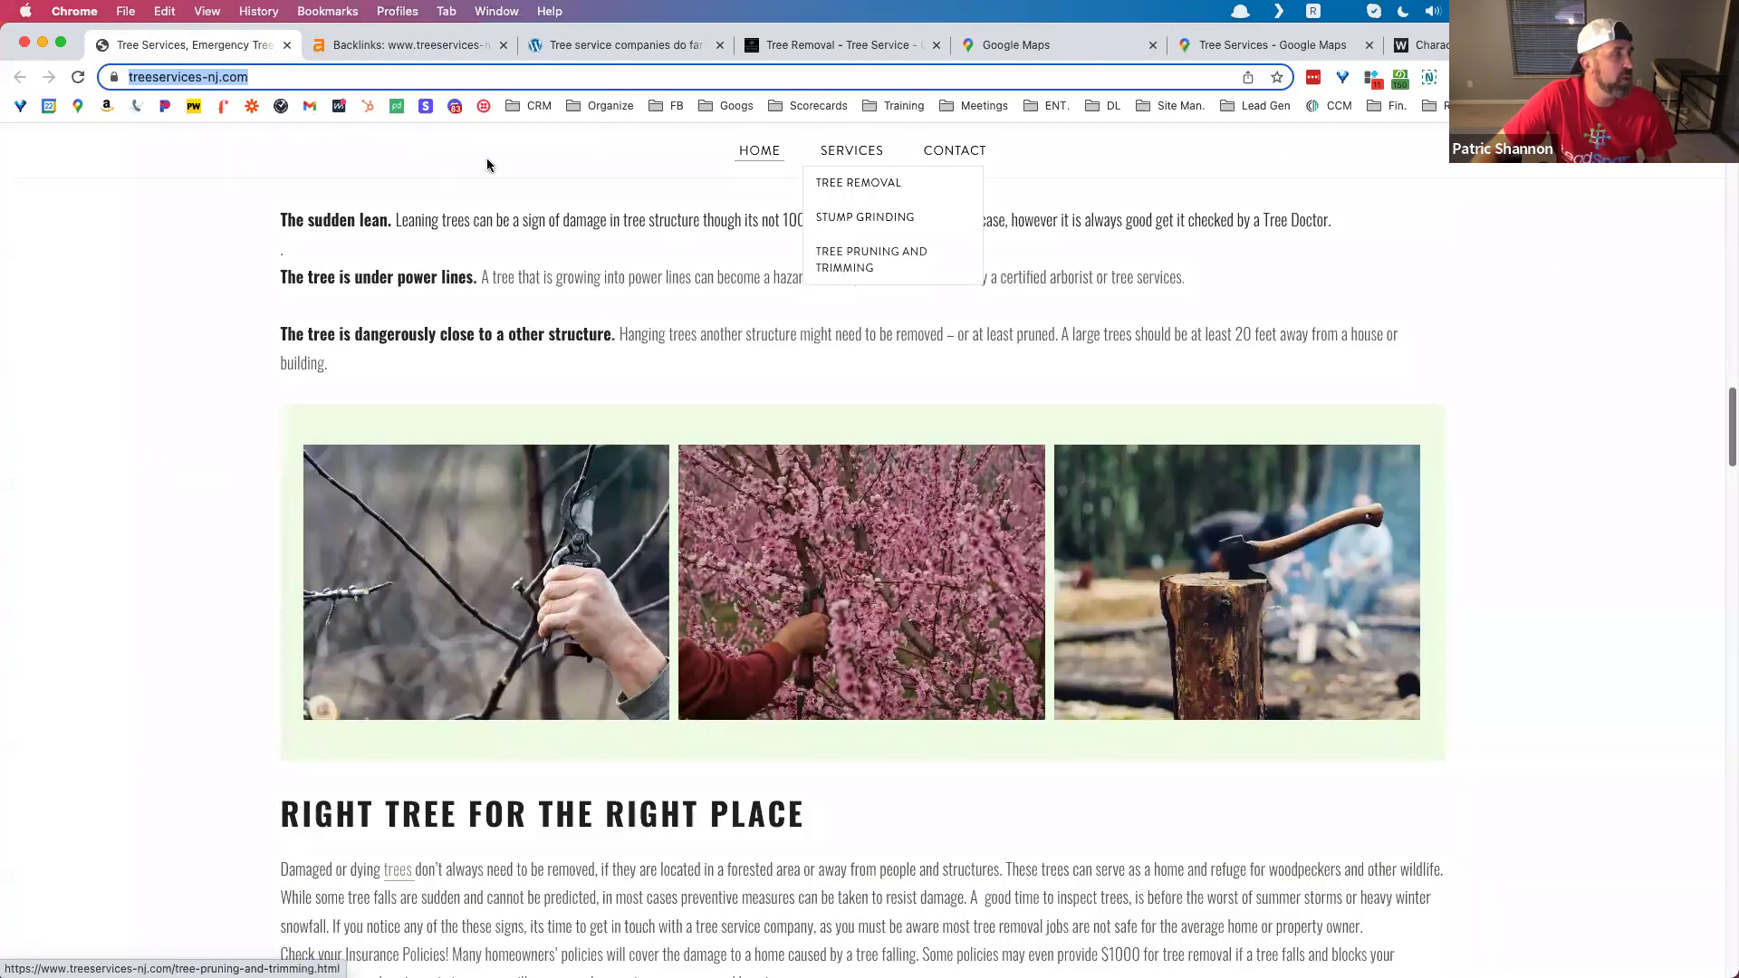
left_click(136, 76)
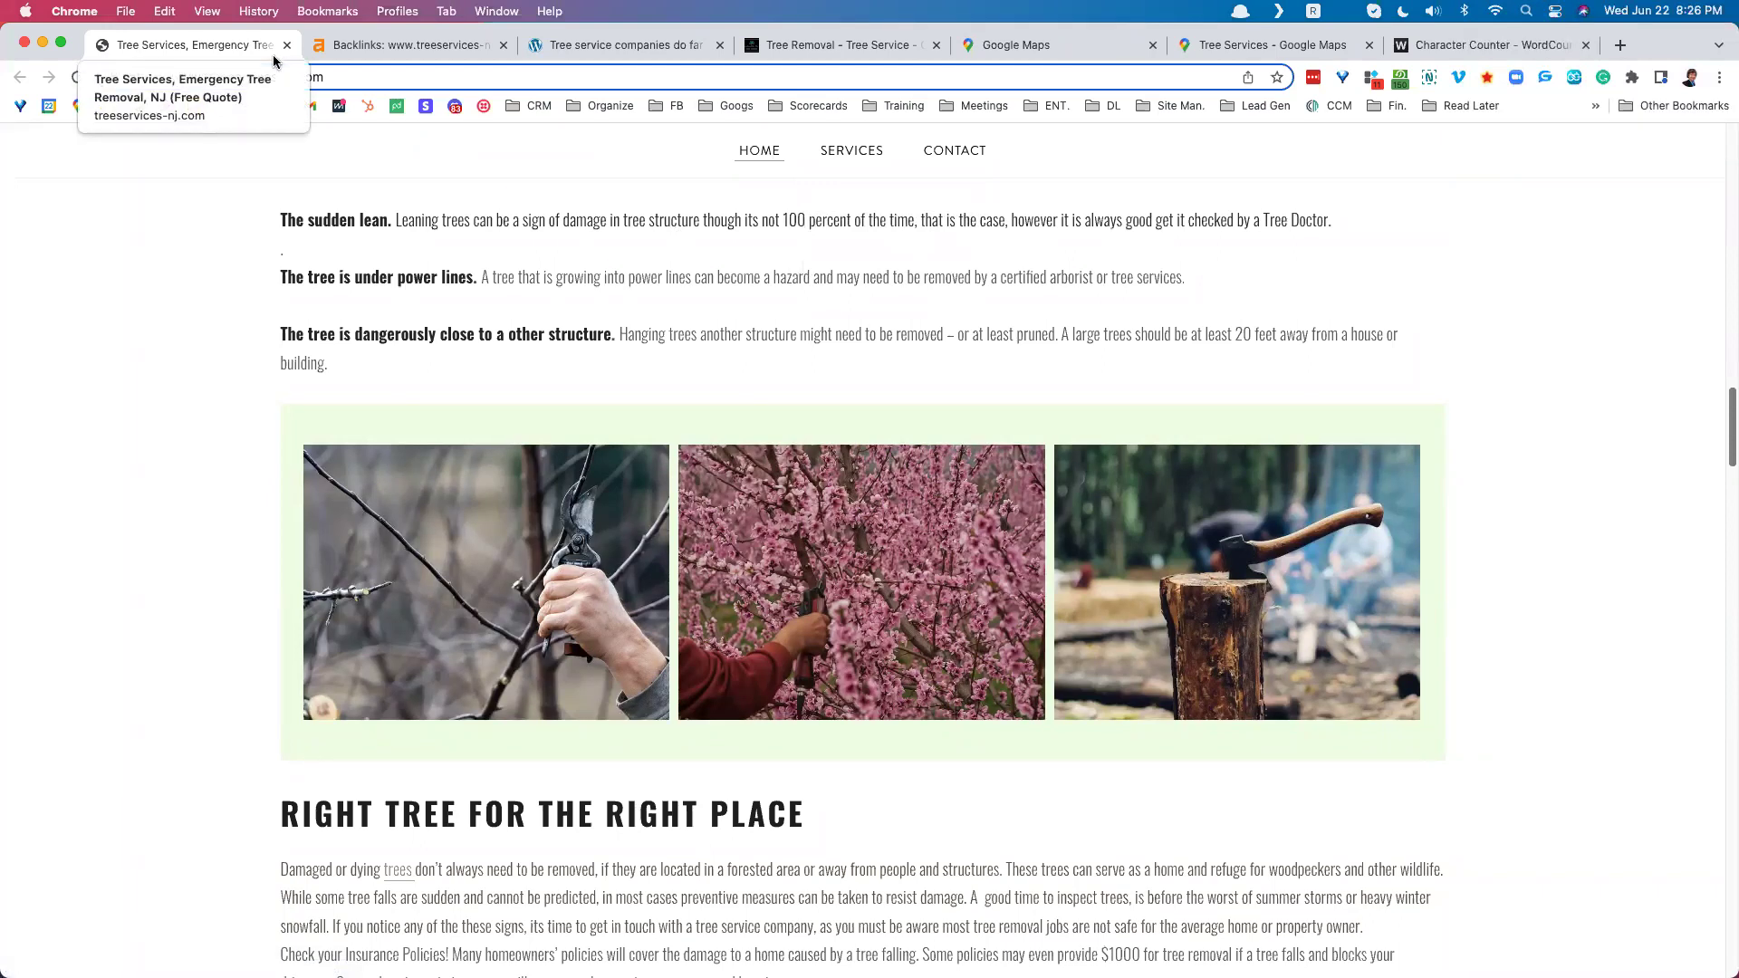
type("site:https://www.")
key("Return")
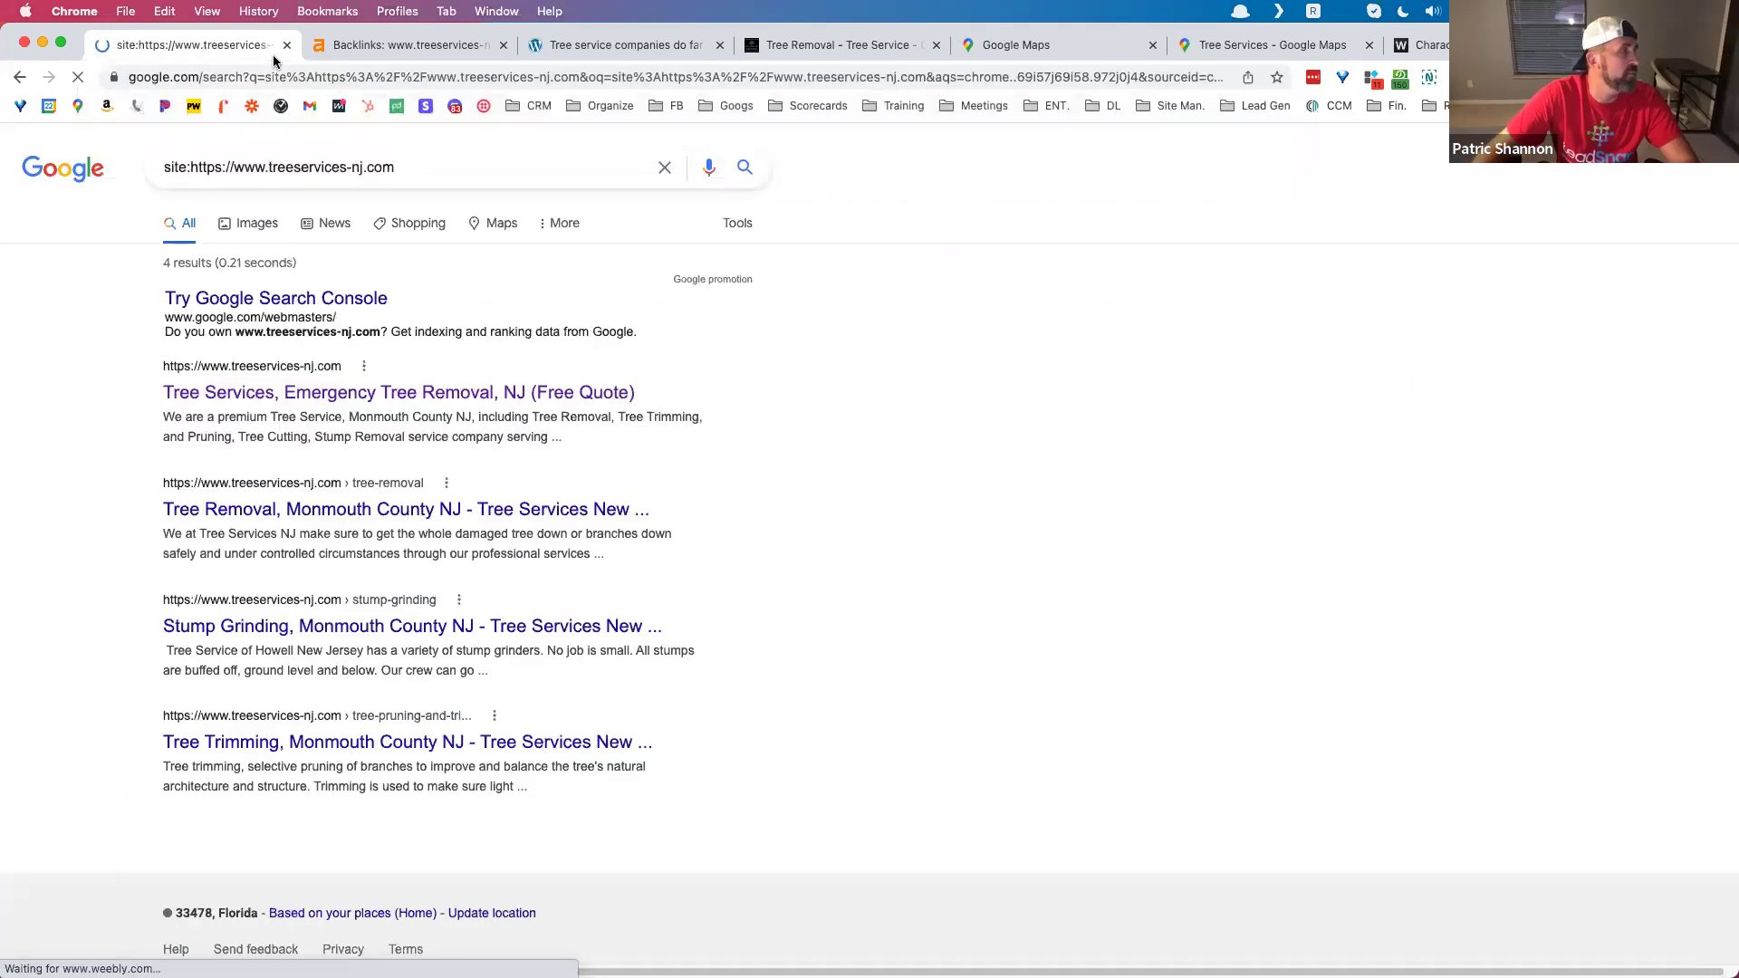
Step: Highlight the '4 results' count for the treeservices-nj.com site: search, then start a new tab
left_click_drag(164, 261, 276, 267)
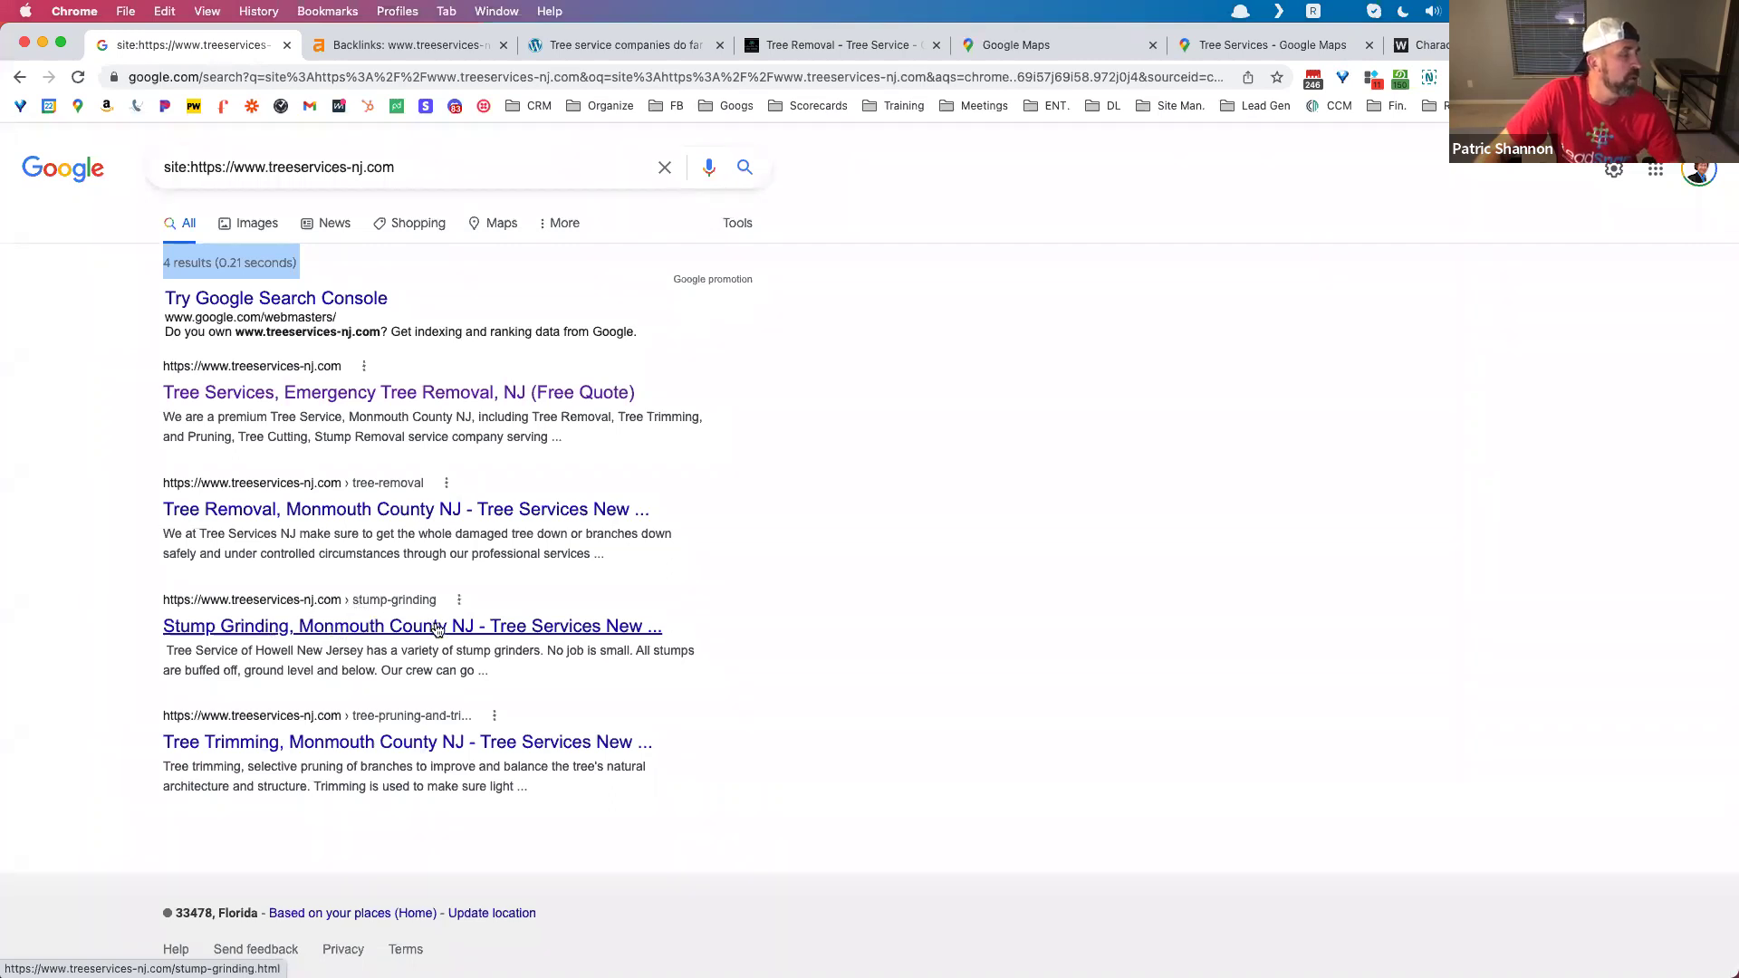
left_click(471, 168)
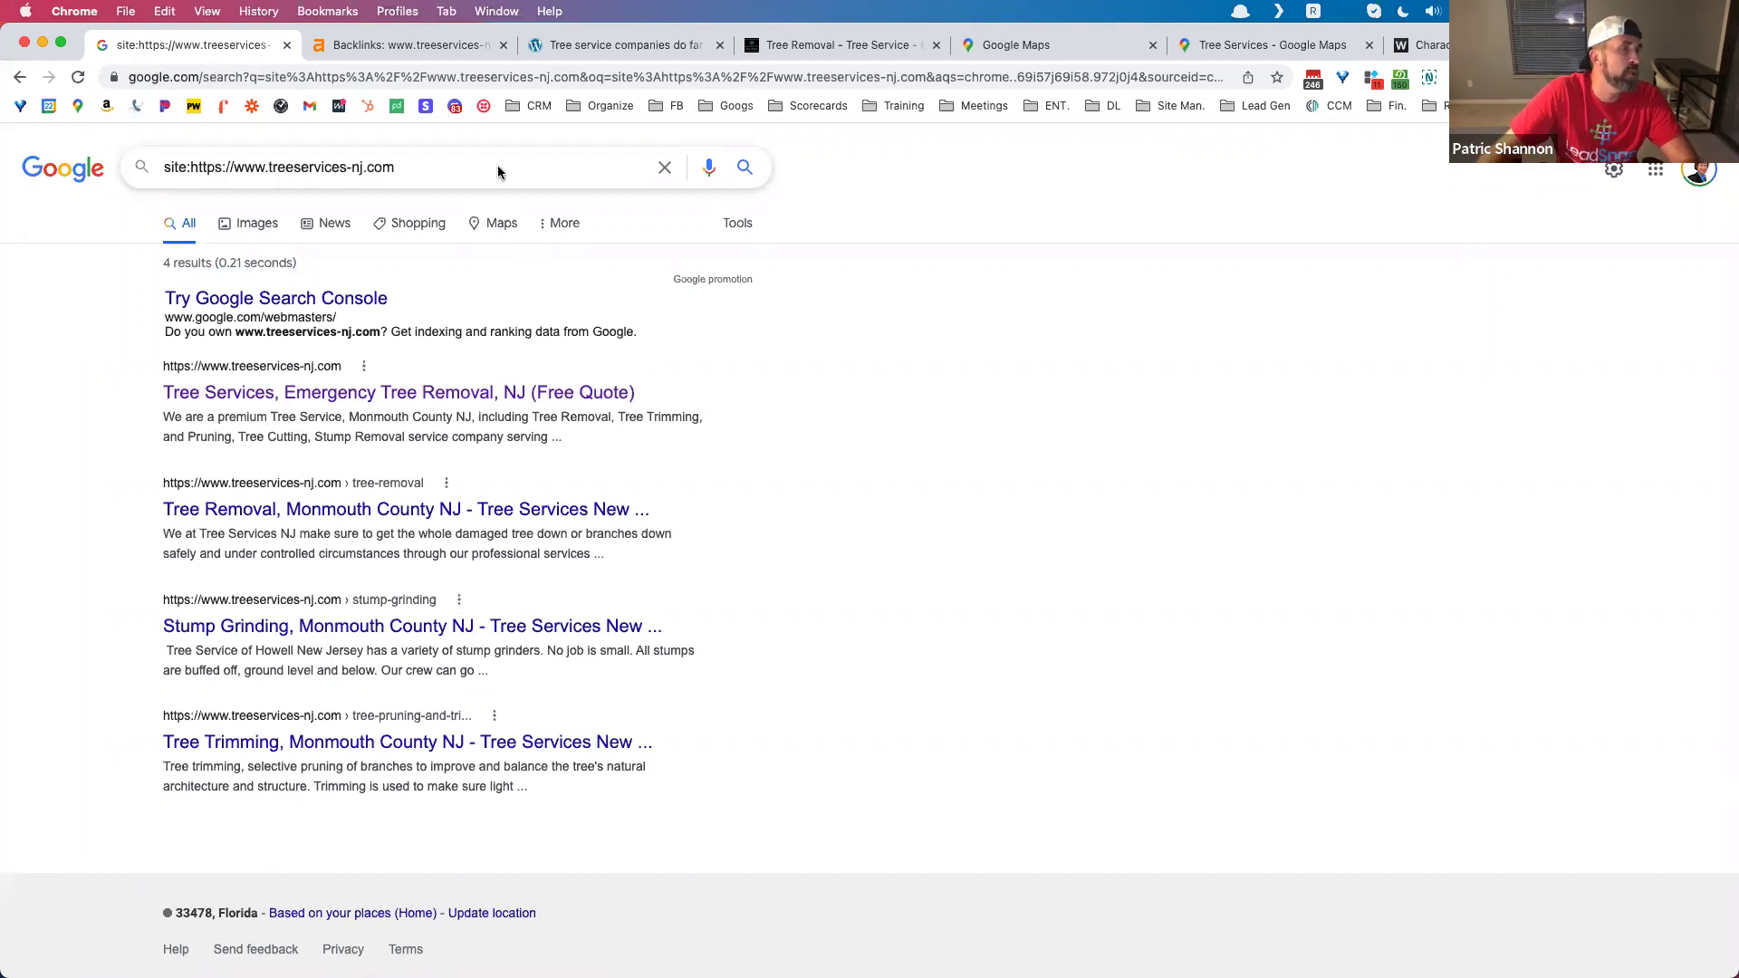
key("super+t")
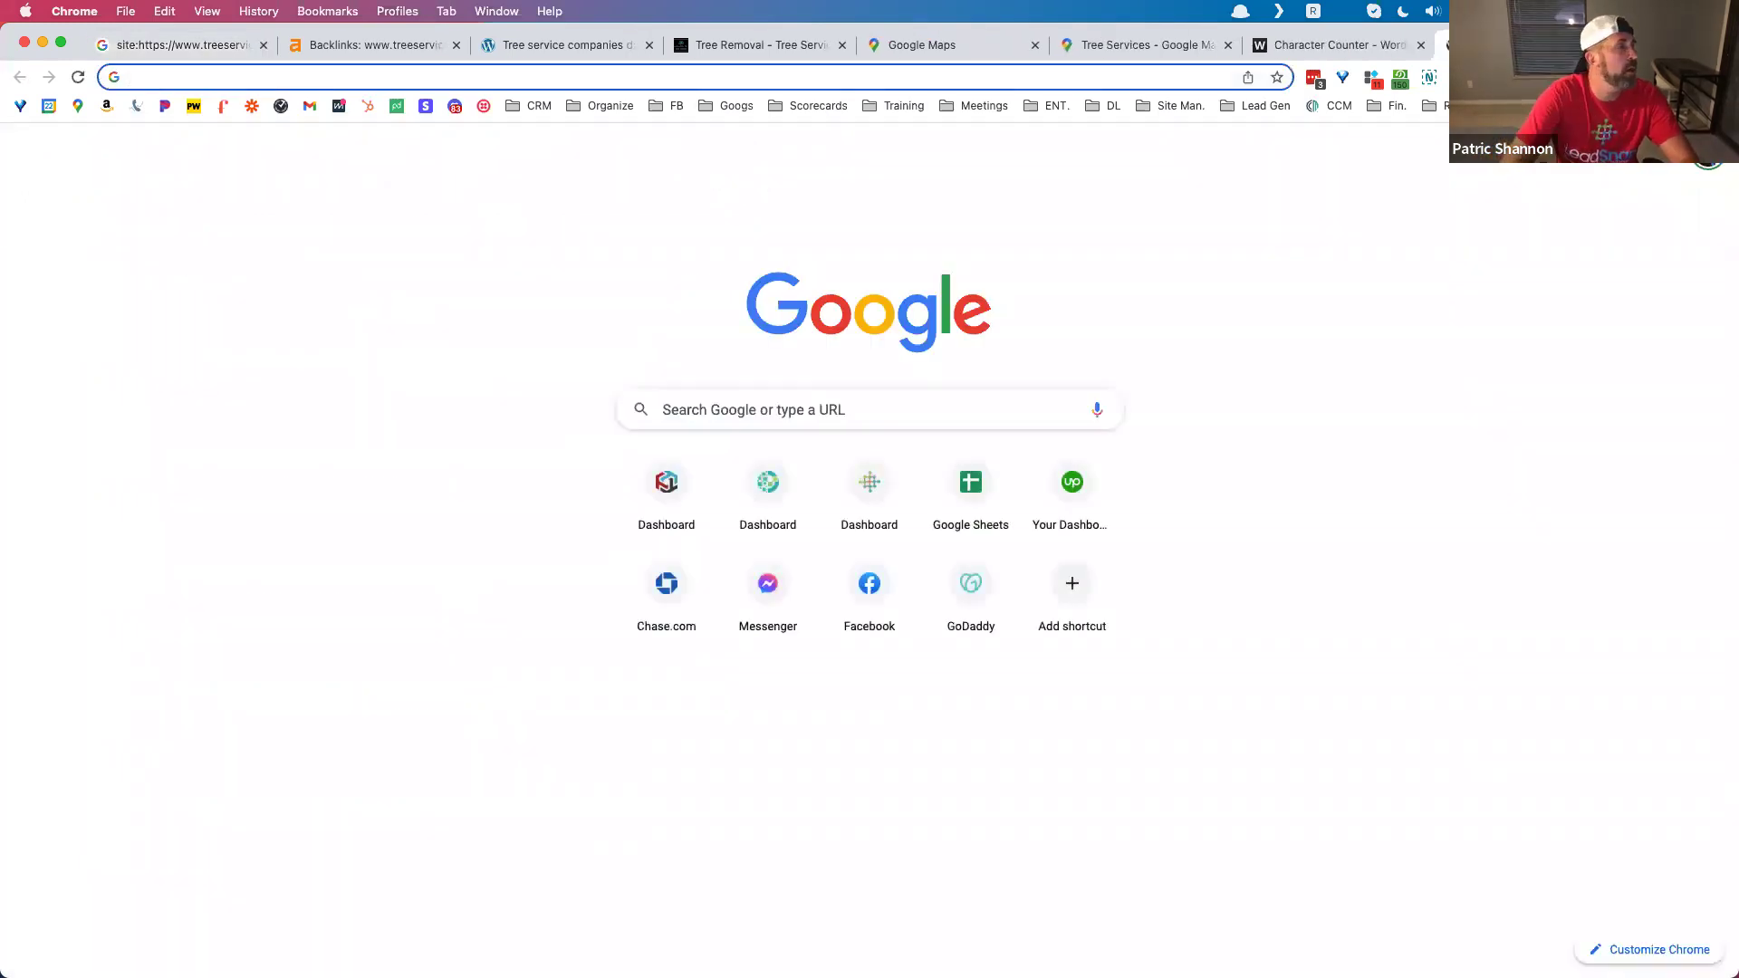
Step: Search Google for 'serp preview tool' and open Portent's SERP Snippet Preview Tool
type("saerp")
key("BackSpace")
key("BackSpace")
key("BackSpace")
key("BackSpace")
key("BackSpace")
type("er")
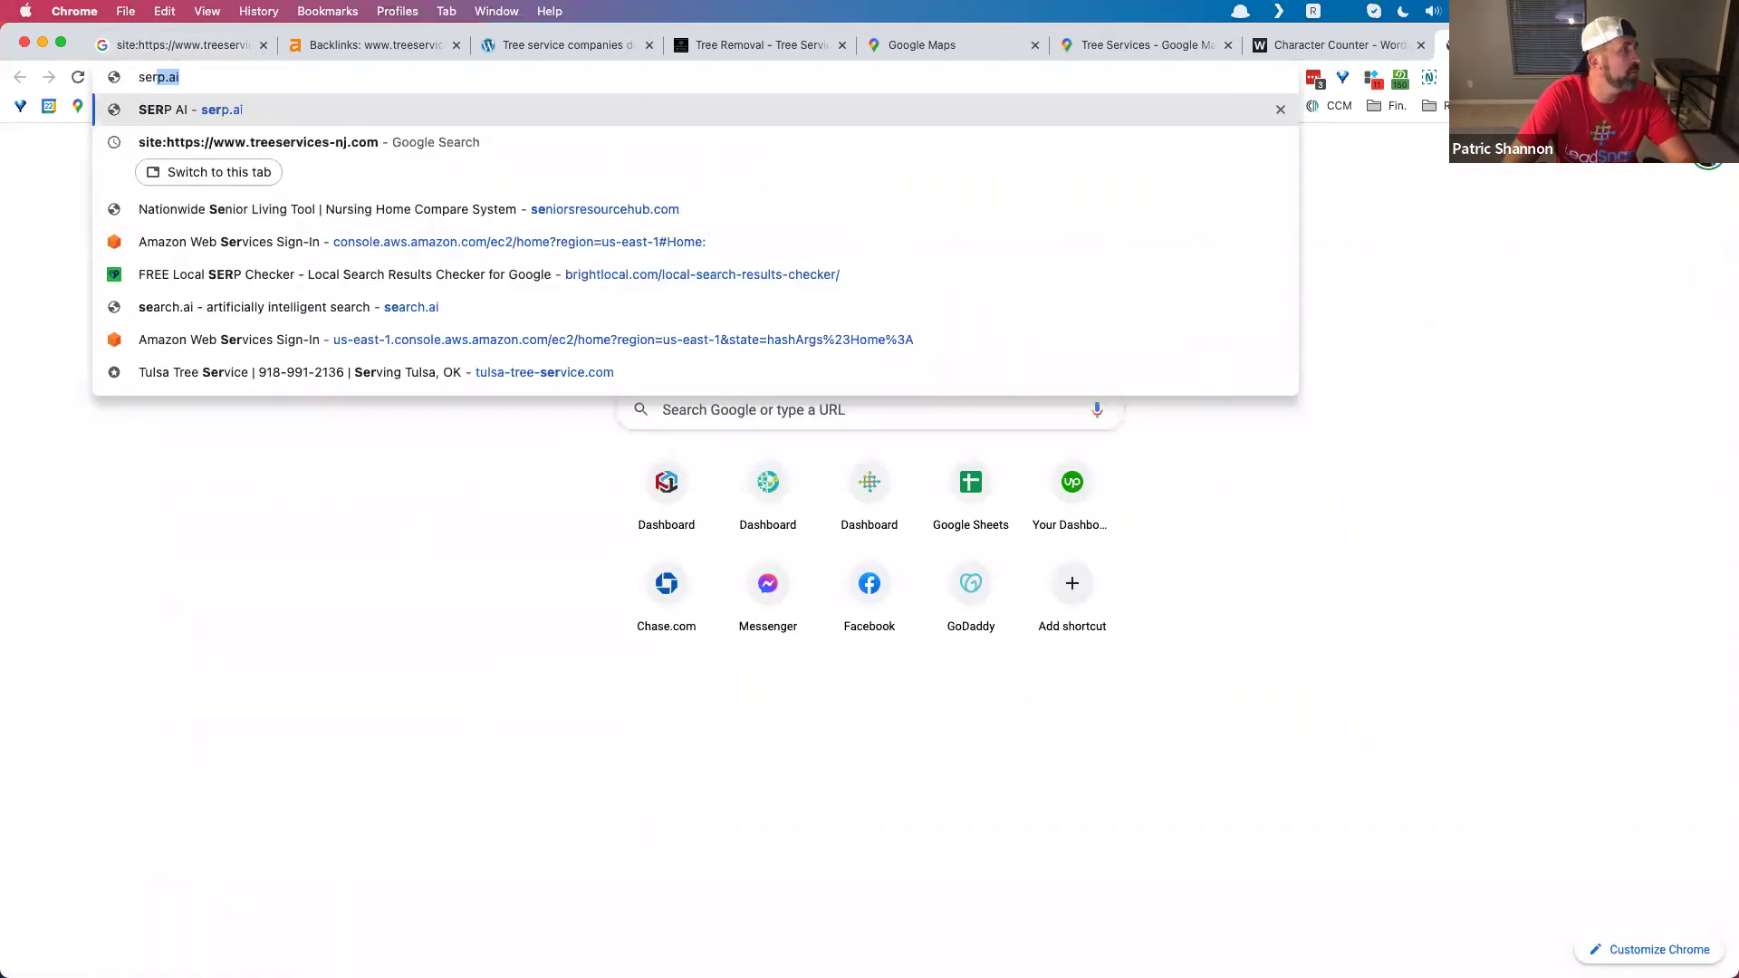
type("p preview tool")
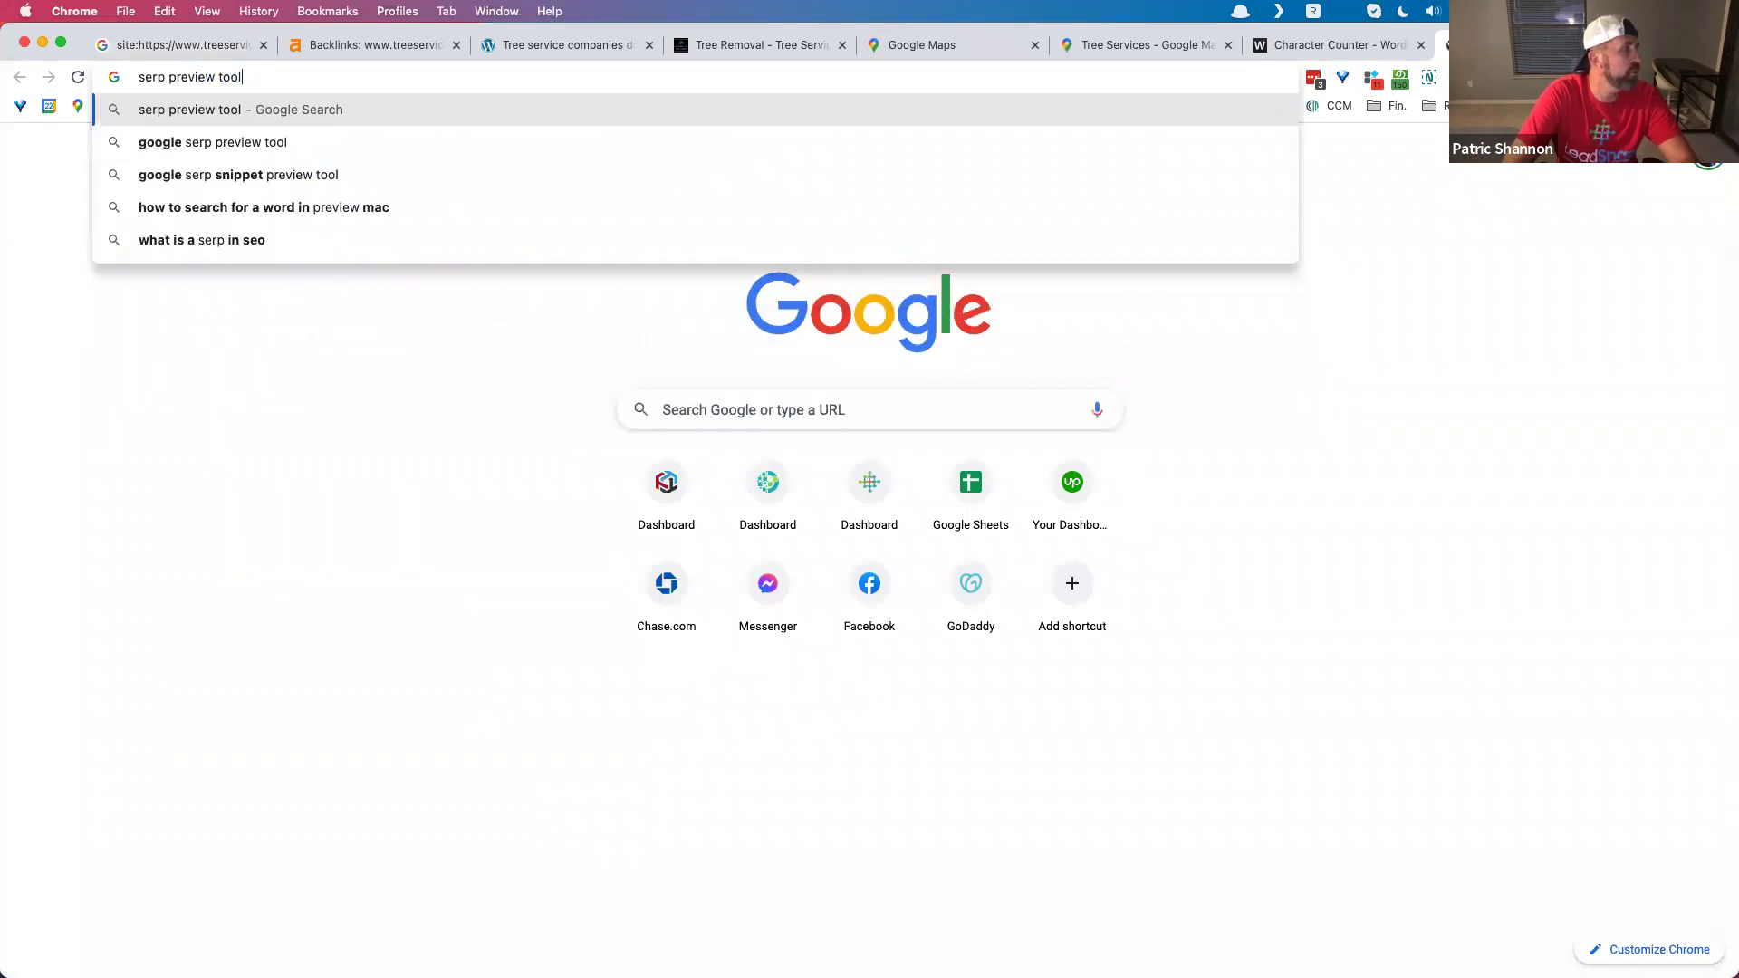
key("Return")
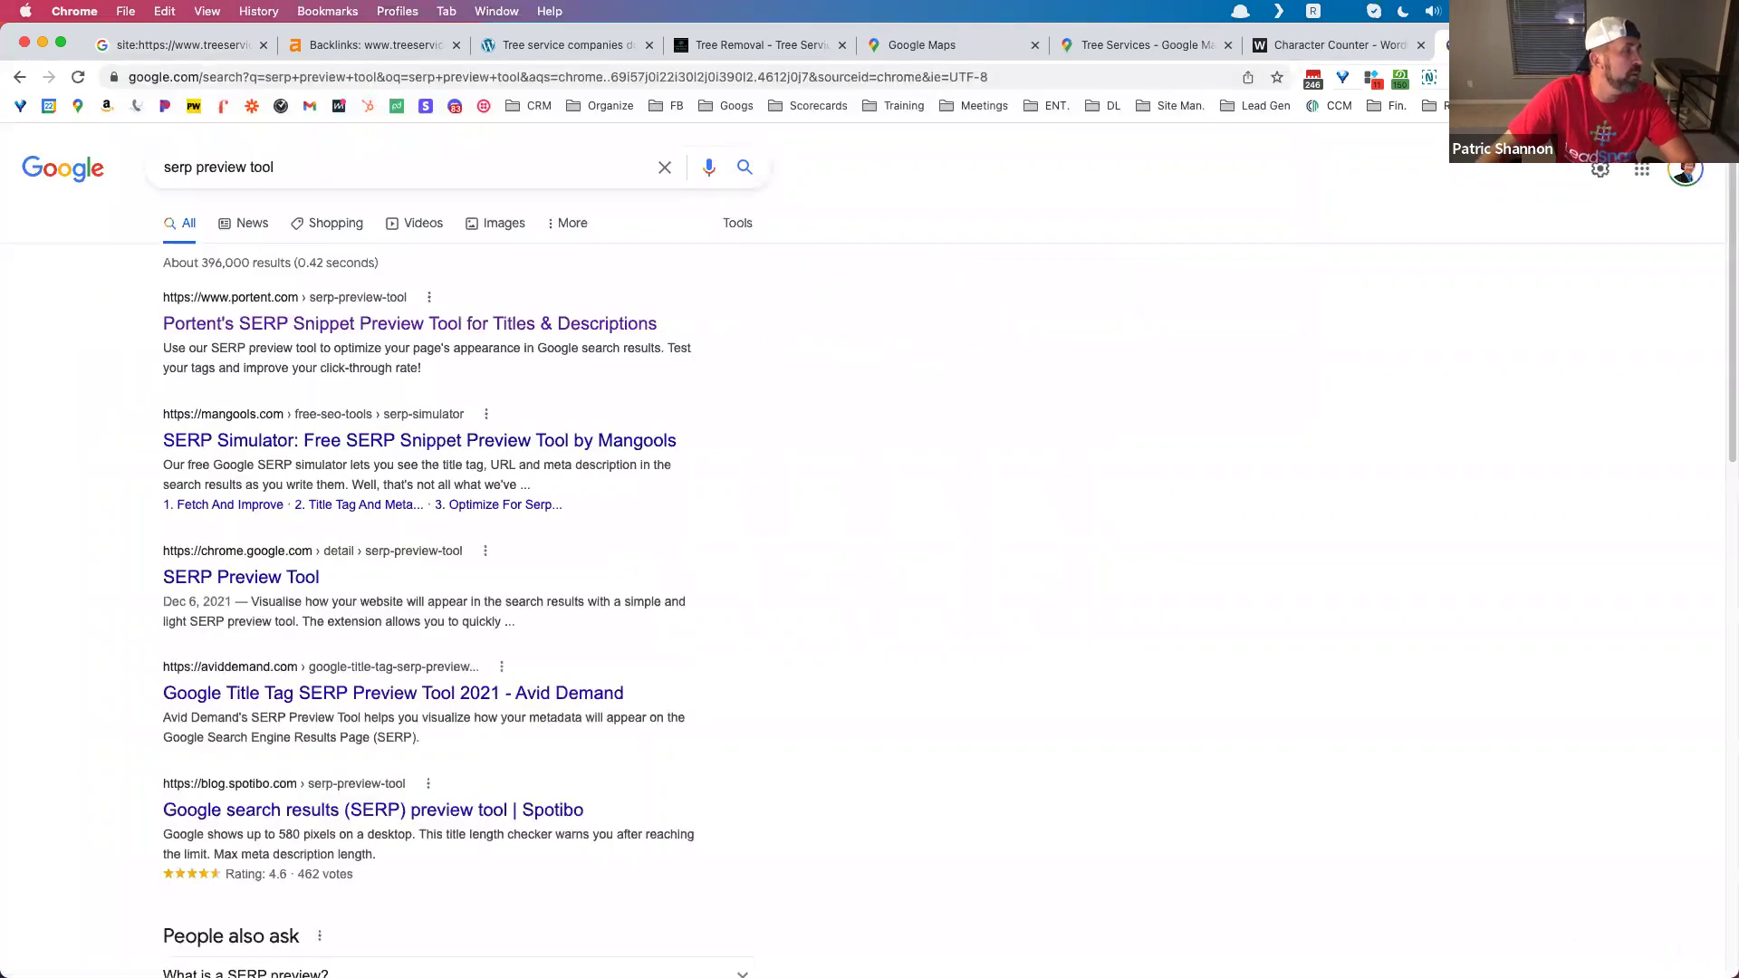
left_click(388, 327)
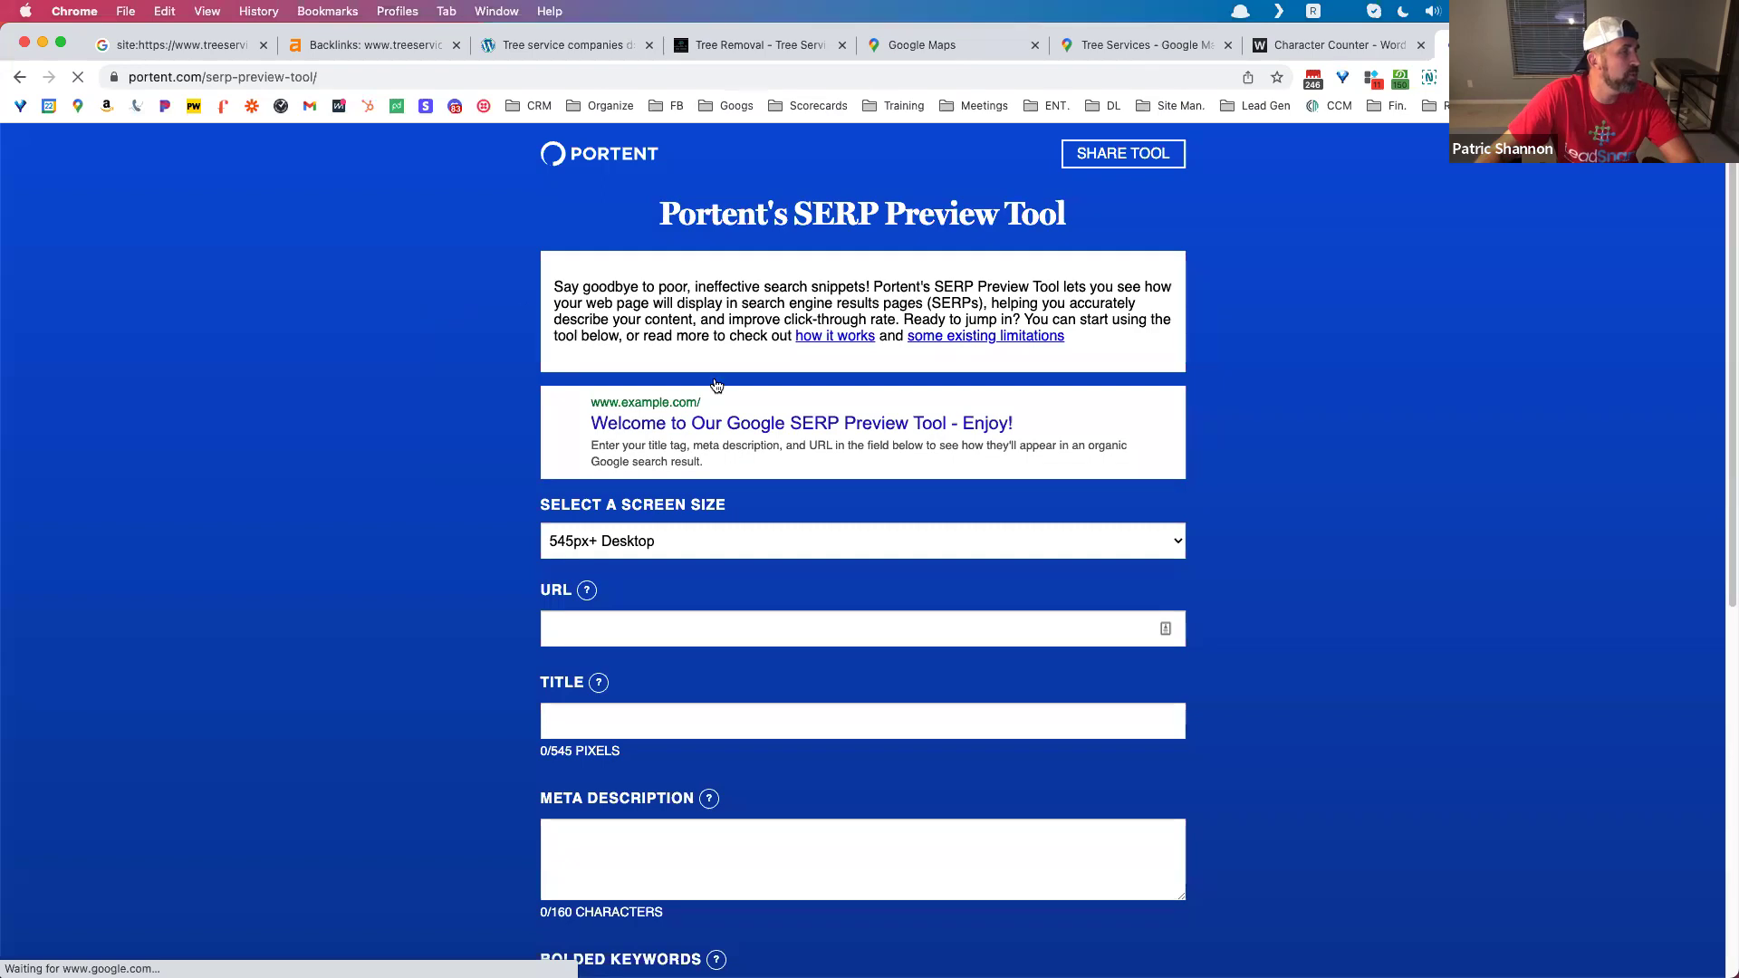
Step: Enter the title 'Stump Grinding (Best Monmouth New Jersey 2021, 2022)', measuring 502/545 pixels
scroll(623, 675, "down", 2)
left_click(629, 662)
type("Stump Grind")
type("ing")
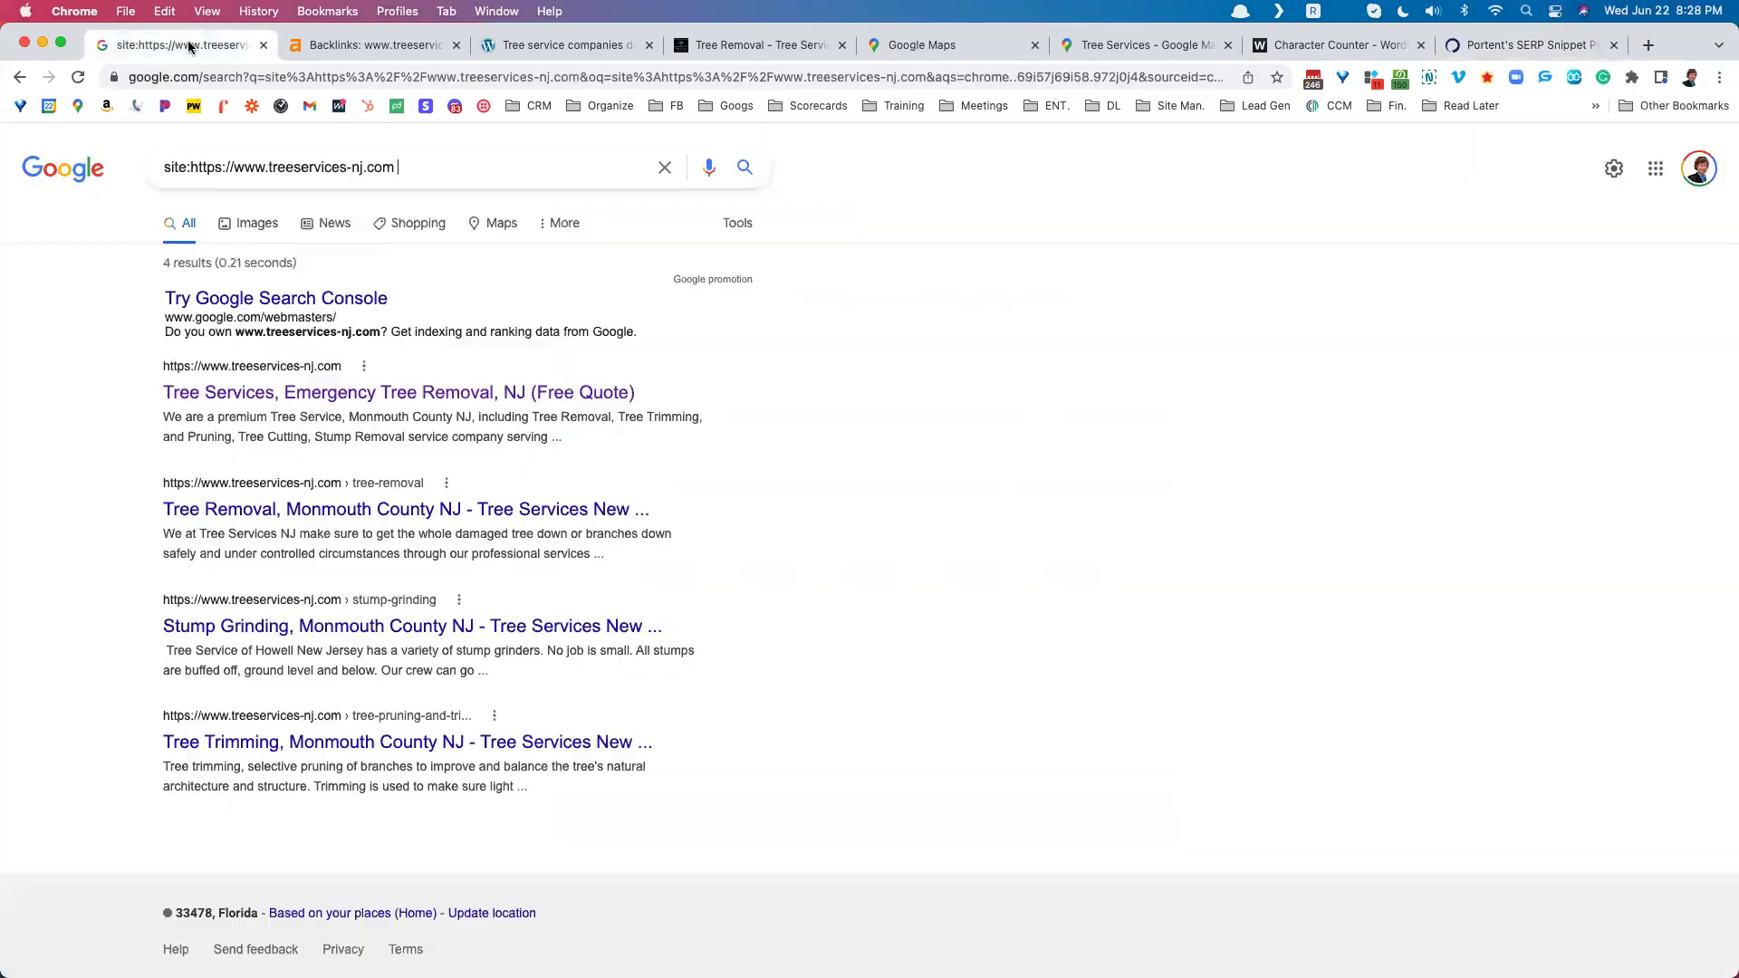
left_click(186, 44)
left_click(1486, 44)
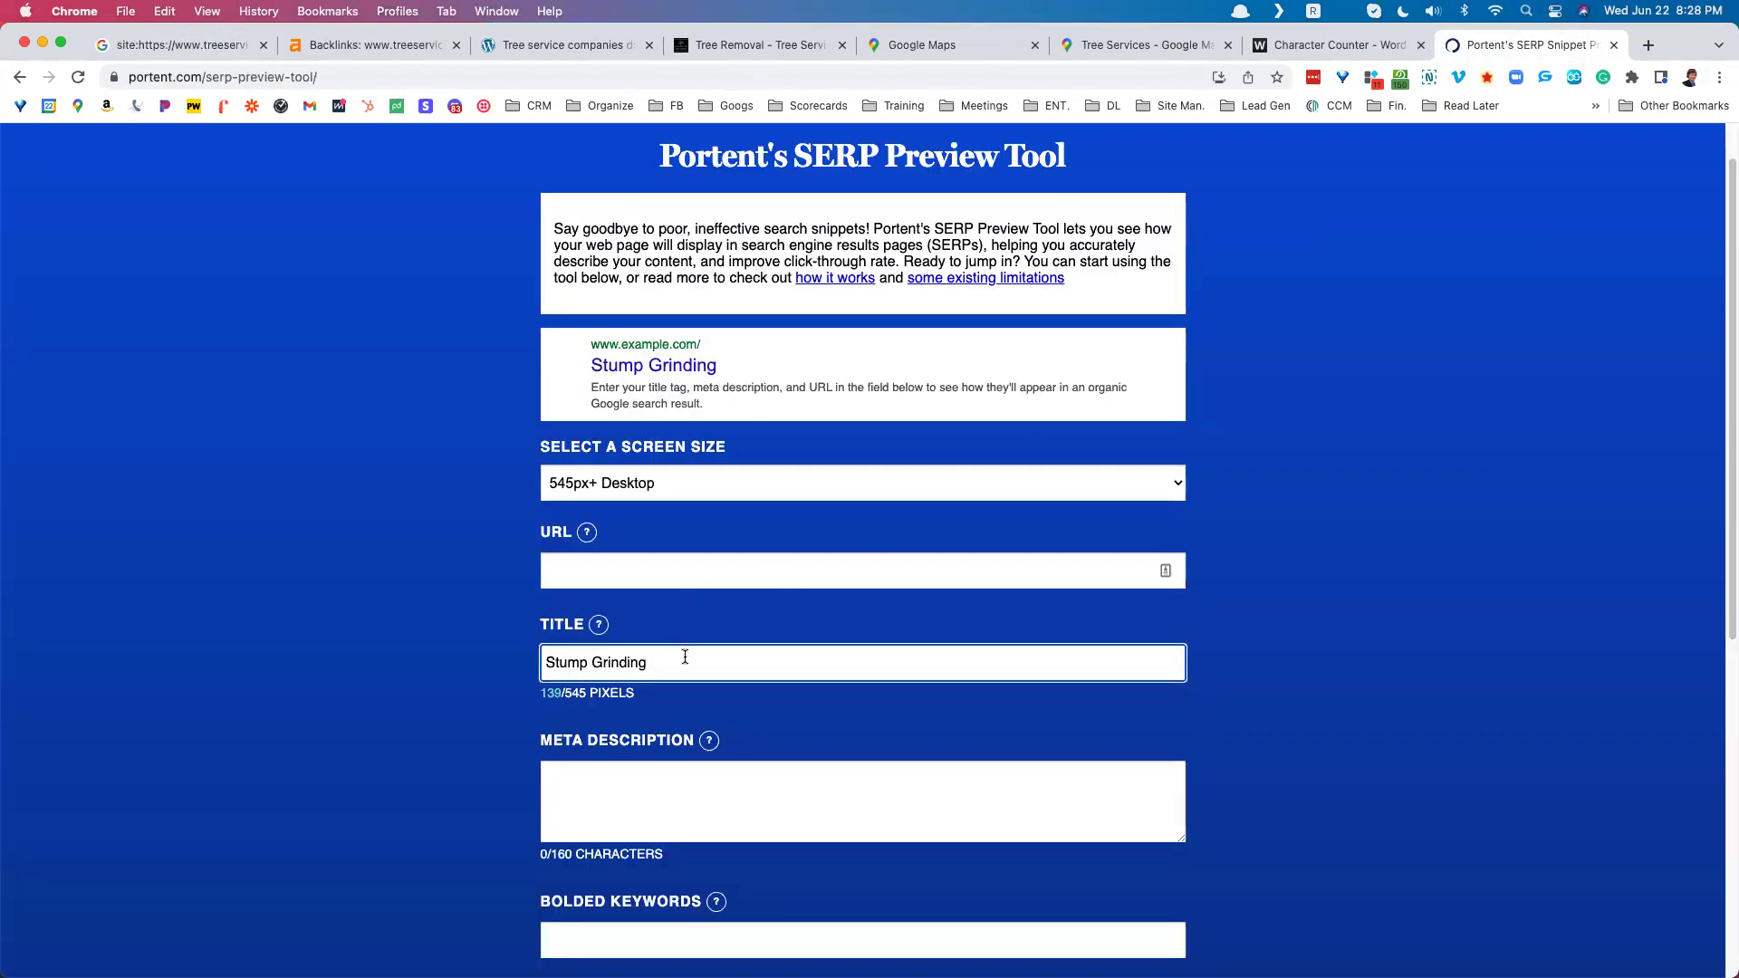
type("(")
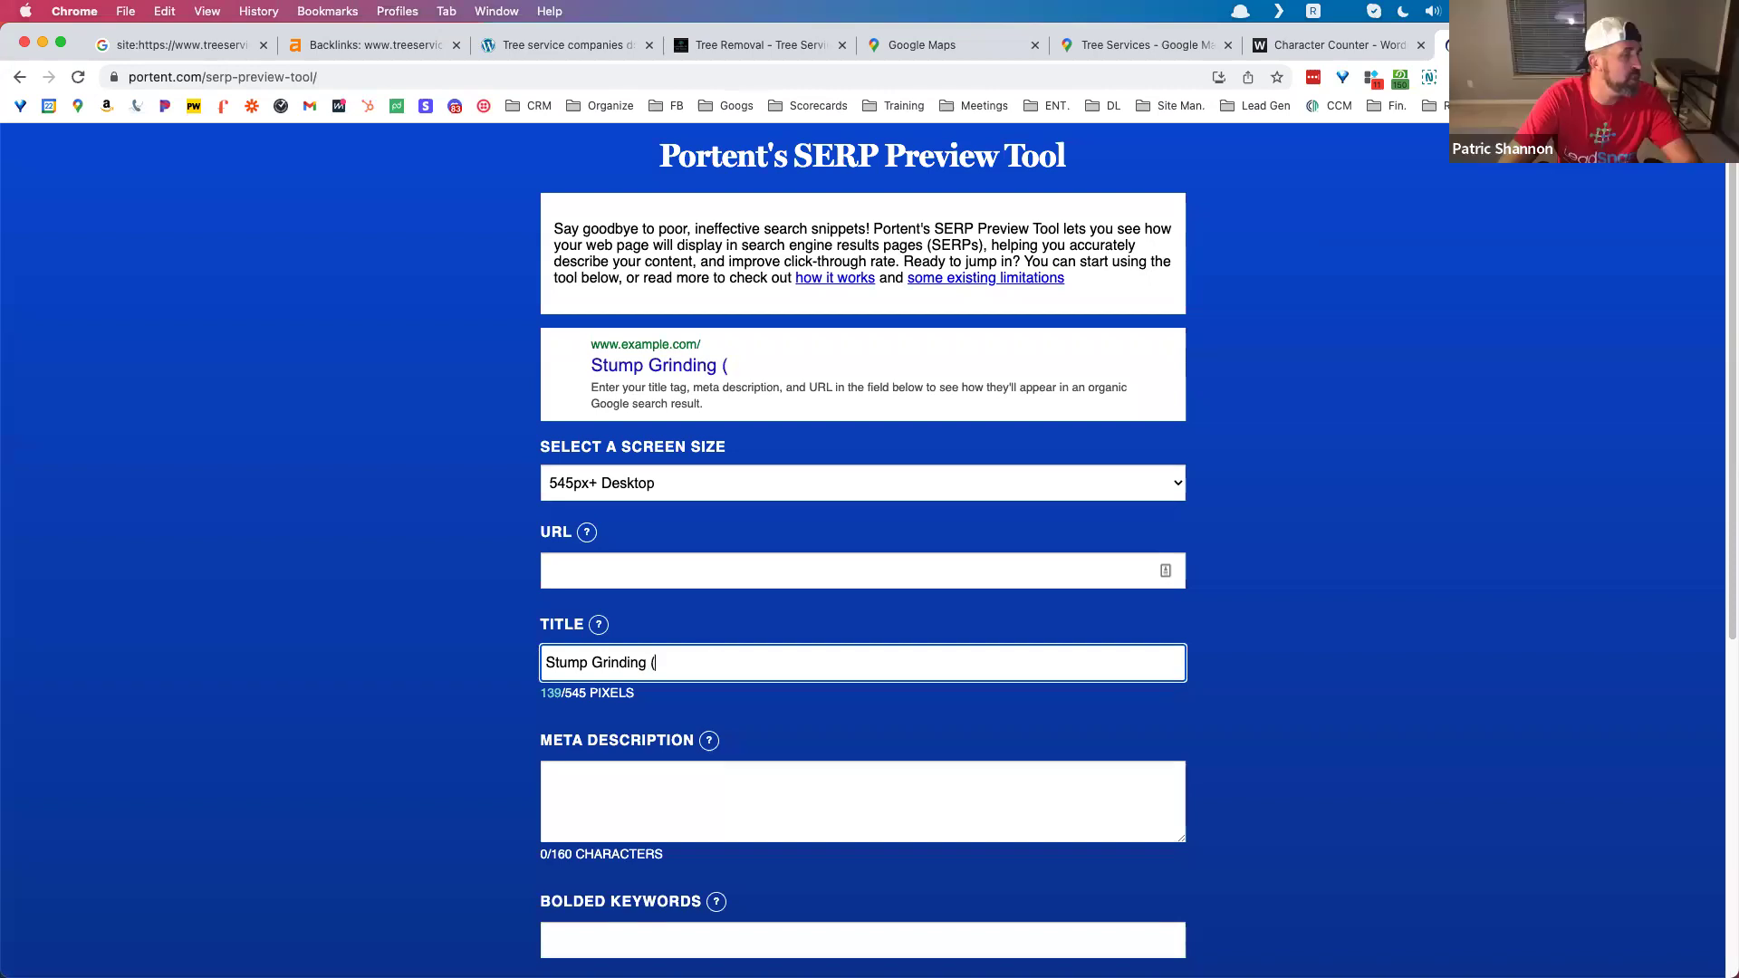
type("Moun")
key("BackSpace")
key("BackSpace")
type("nmouth")
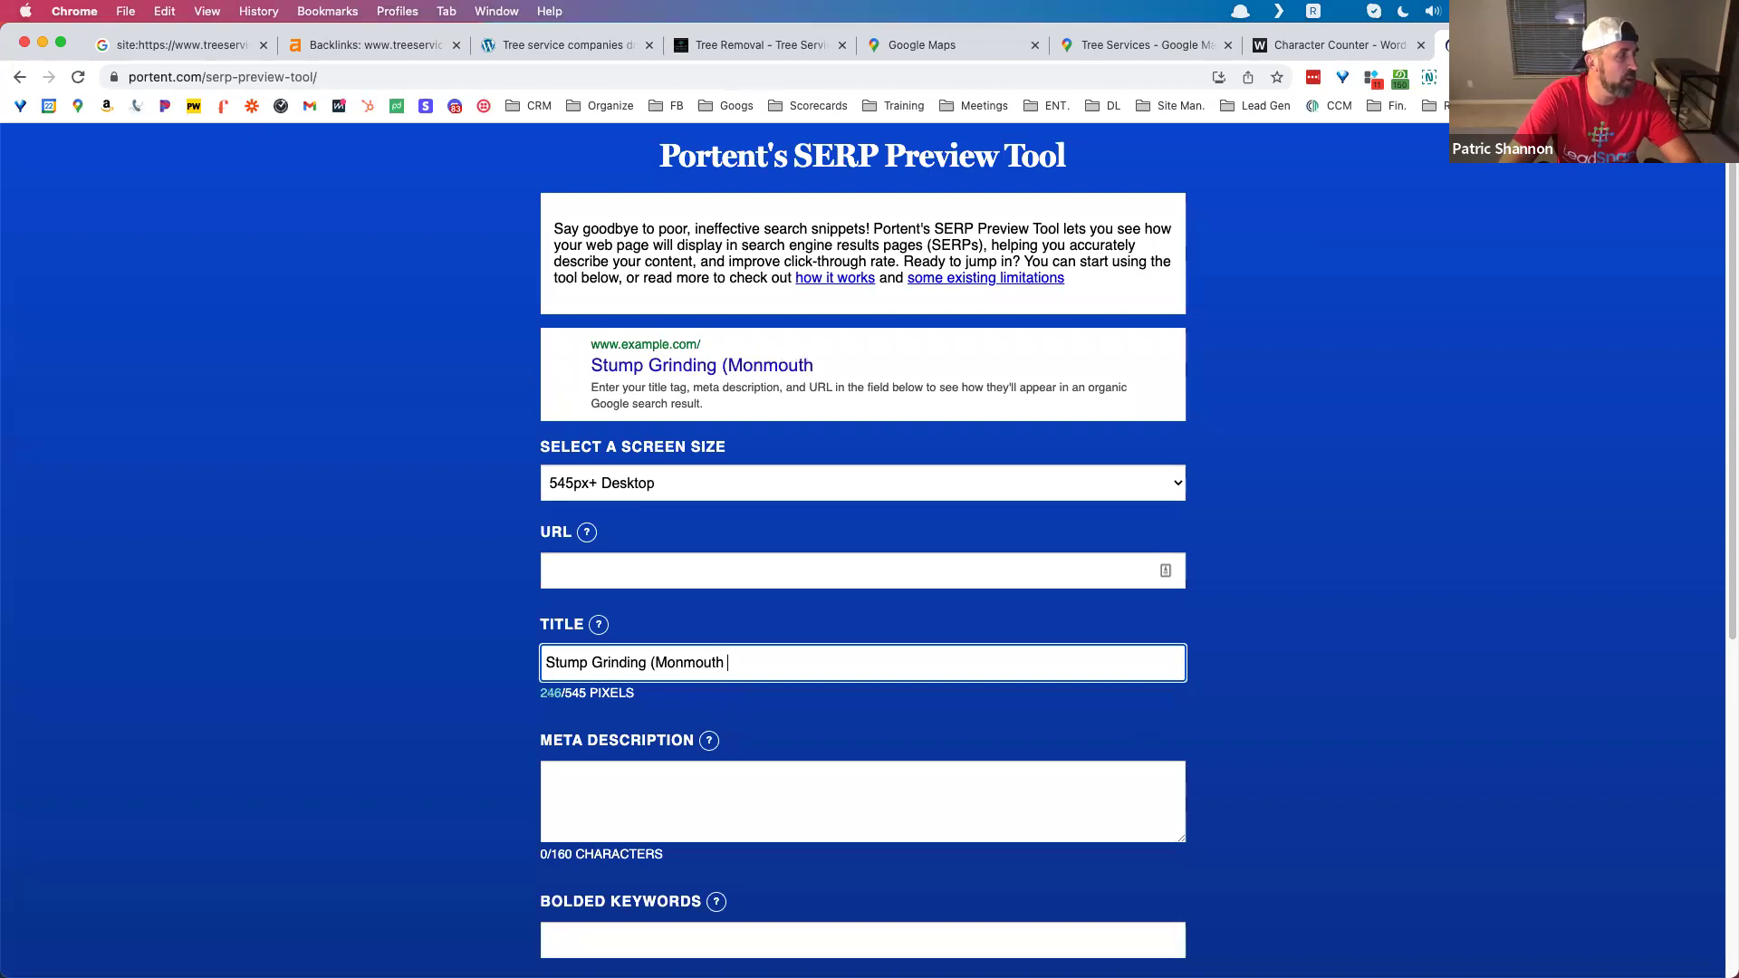
type(" New Jerstey")
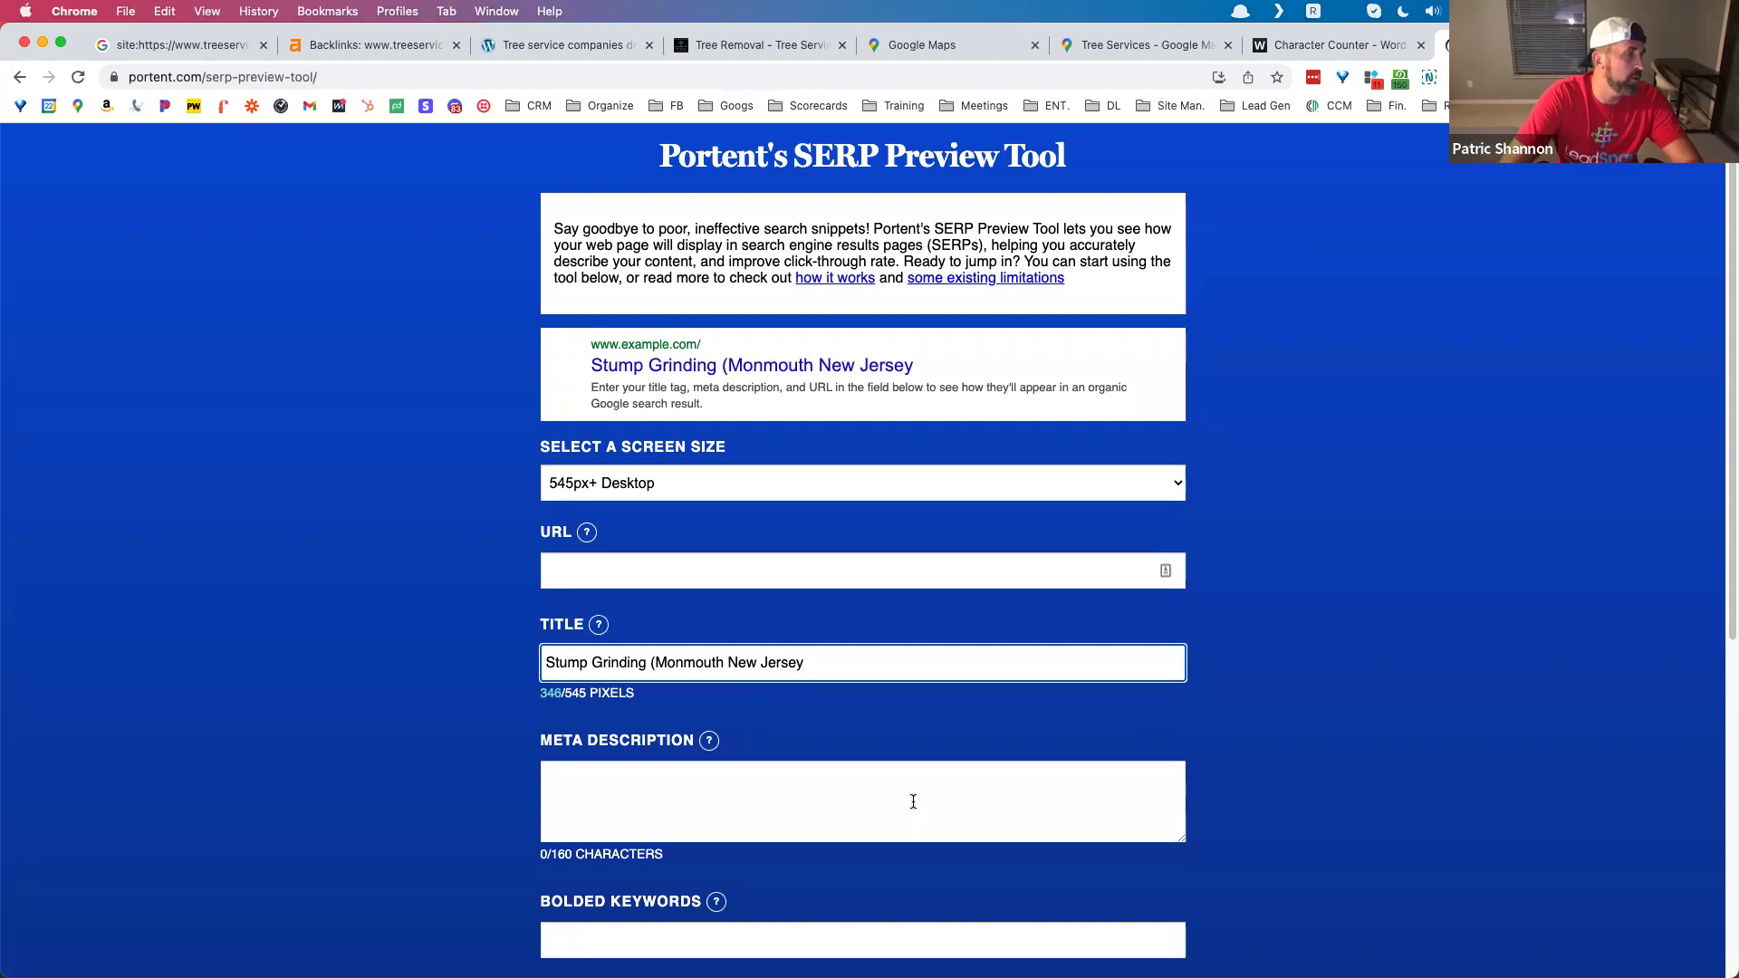
type(")")
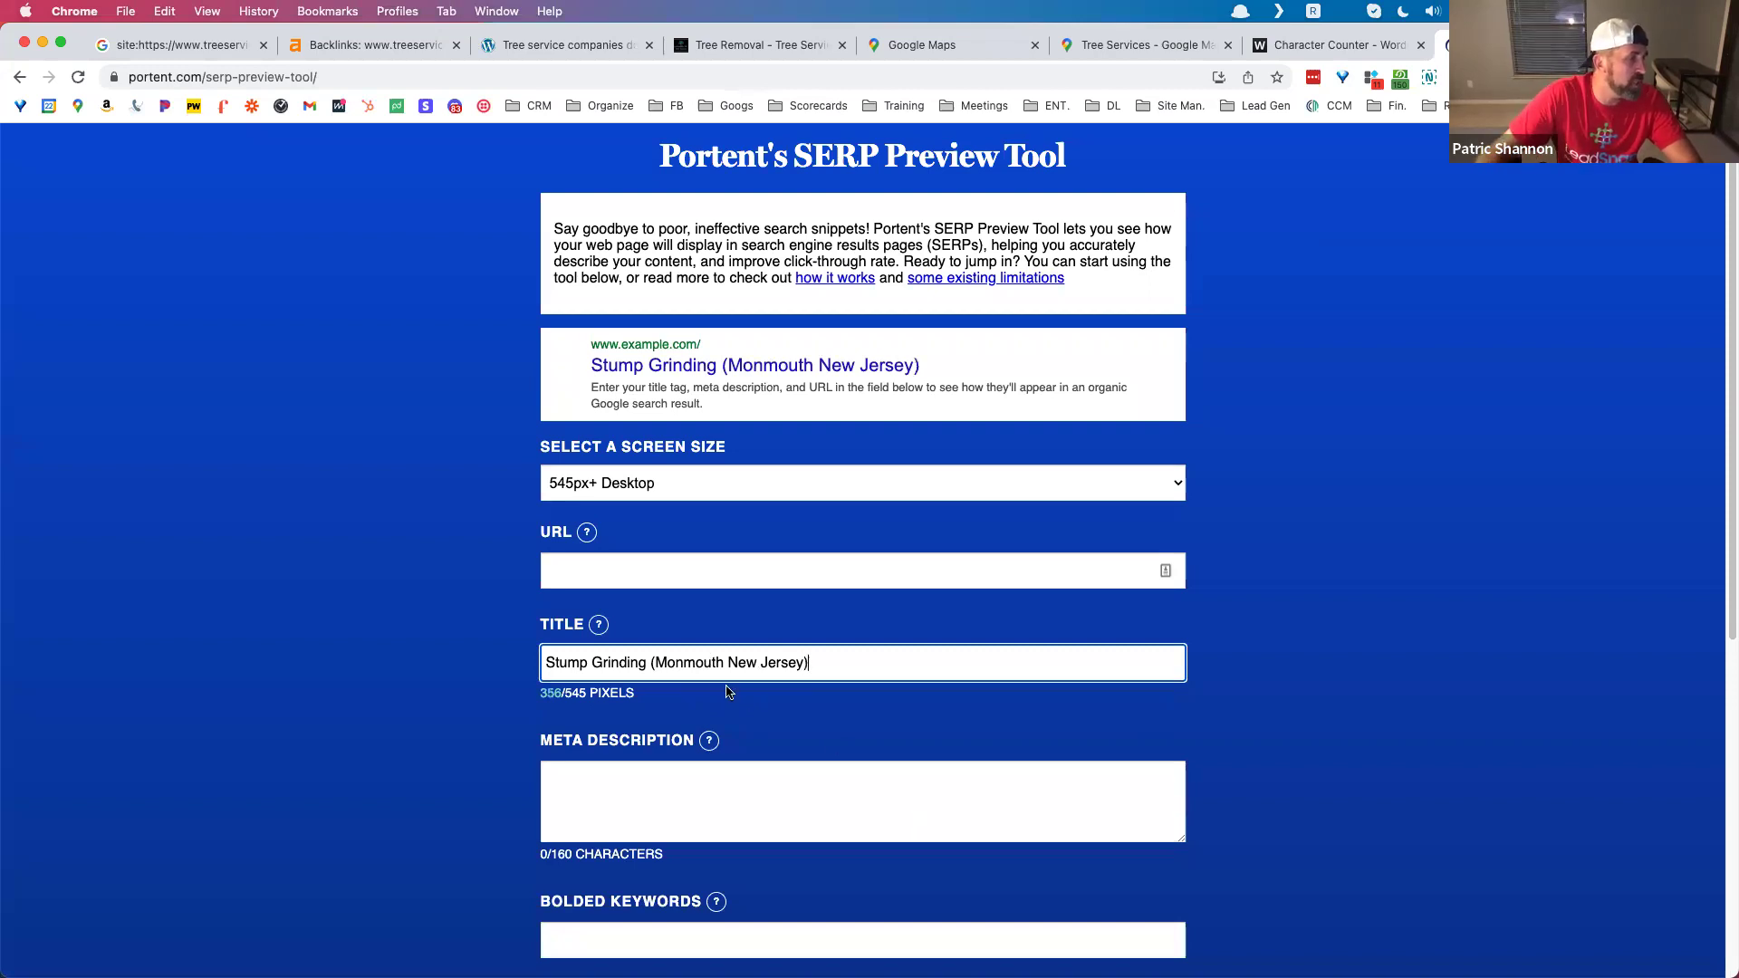
type("Best ")
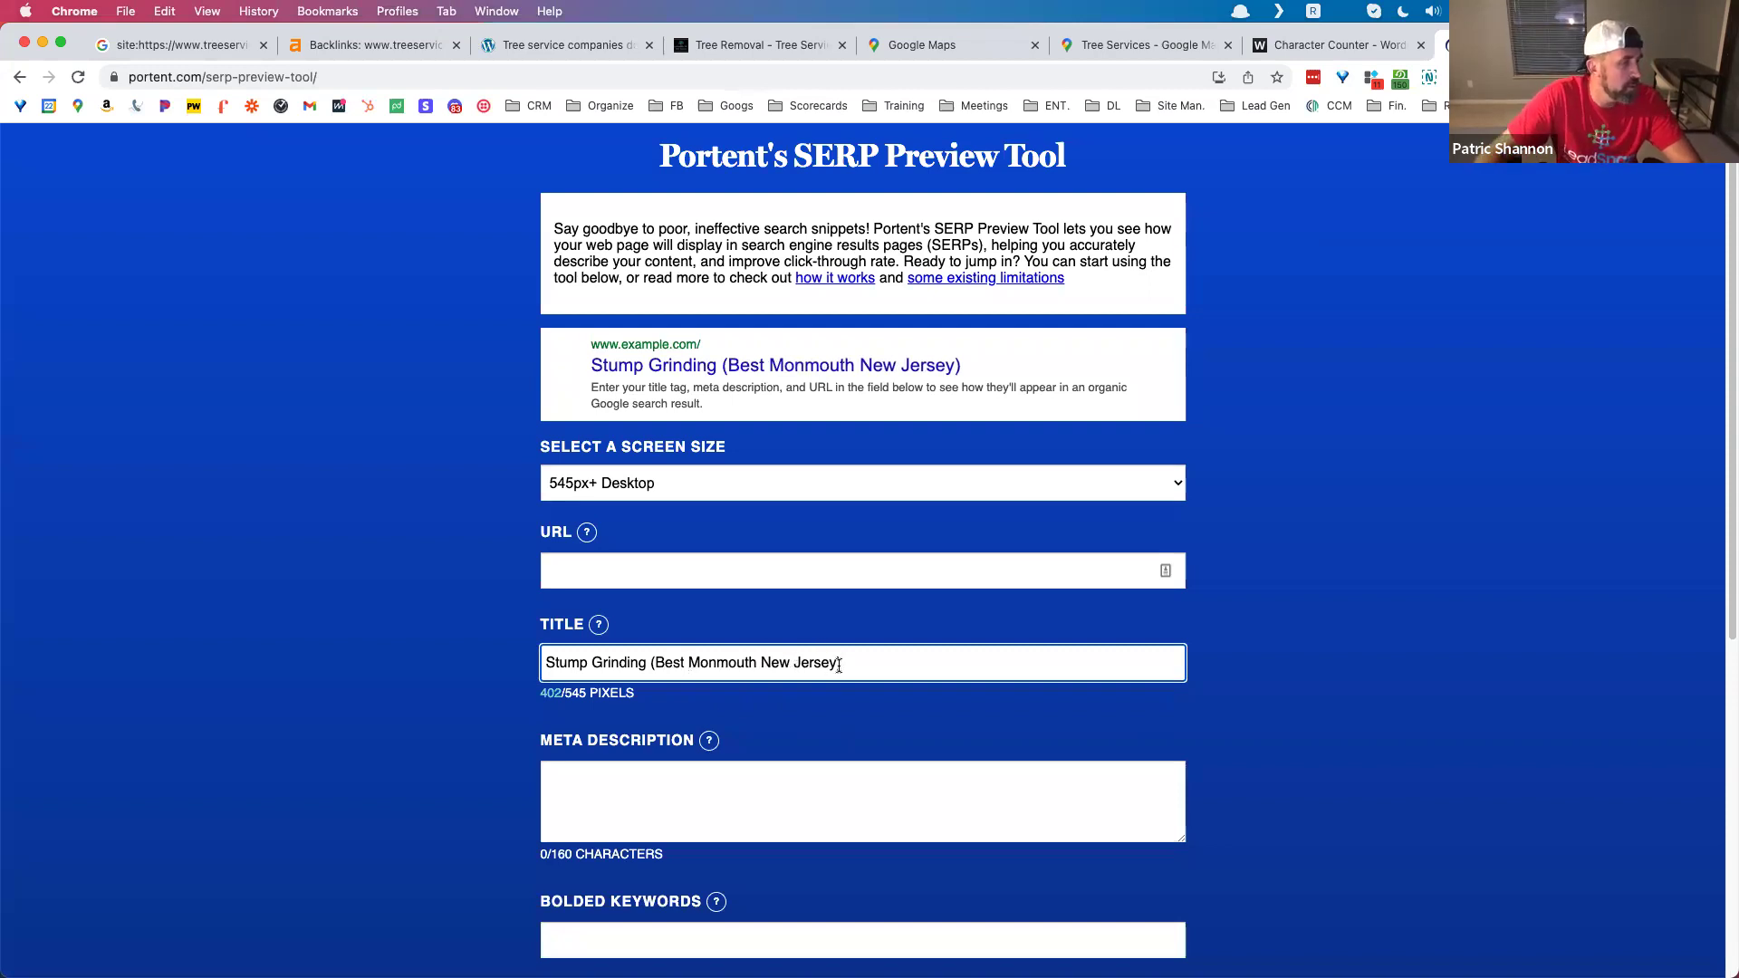
type(" 2021, 2022")
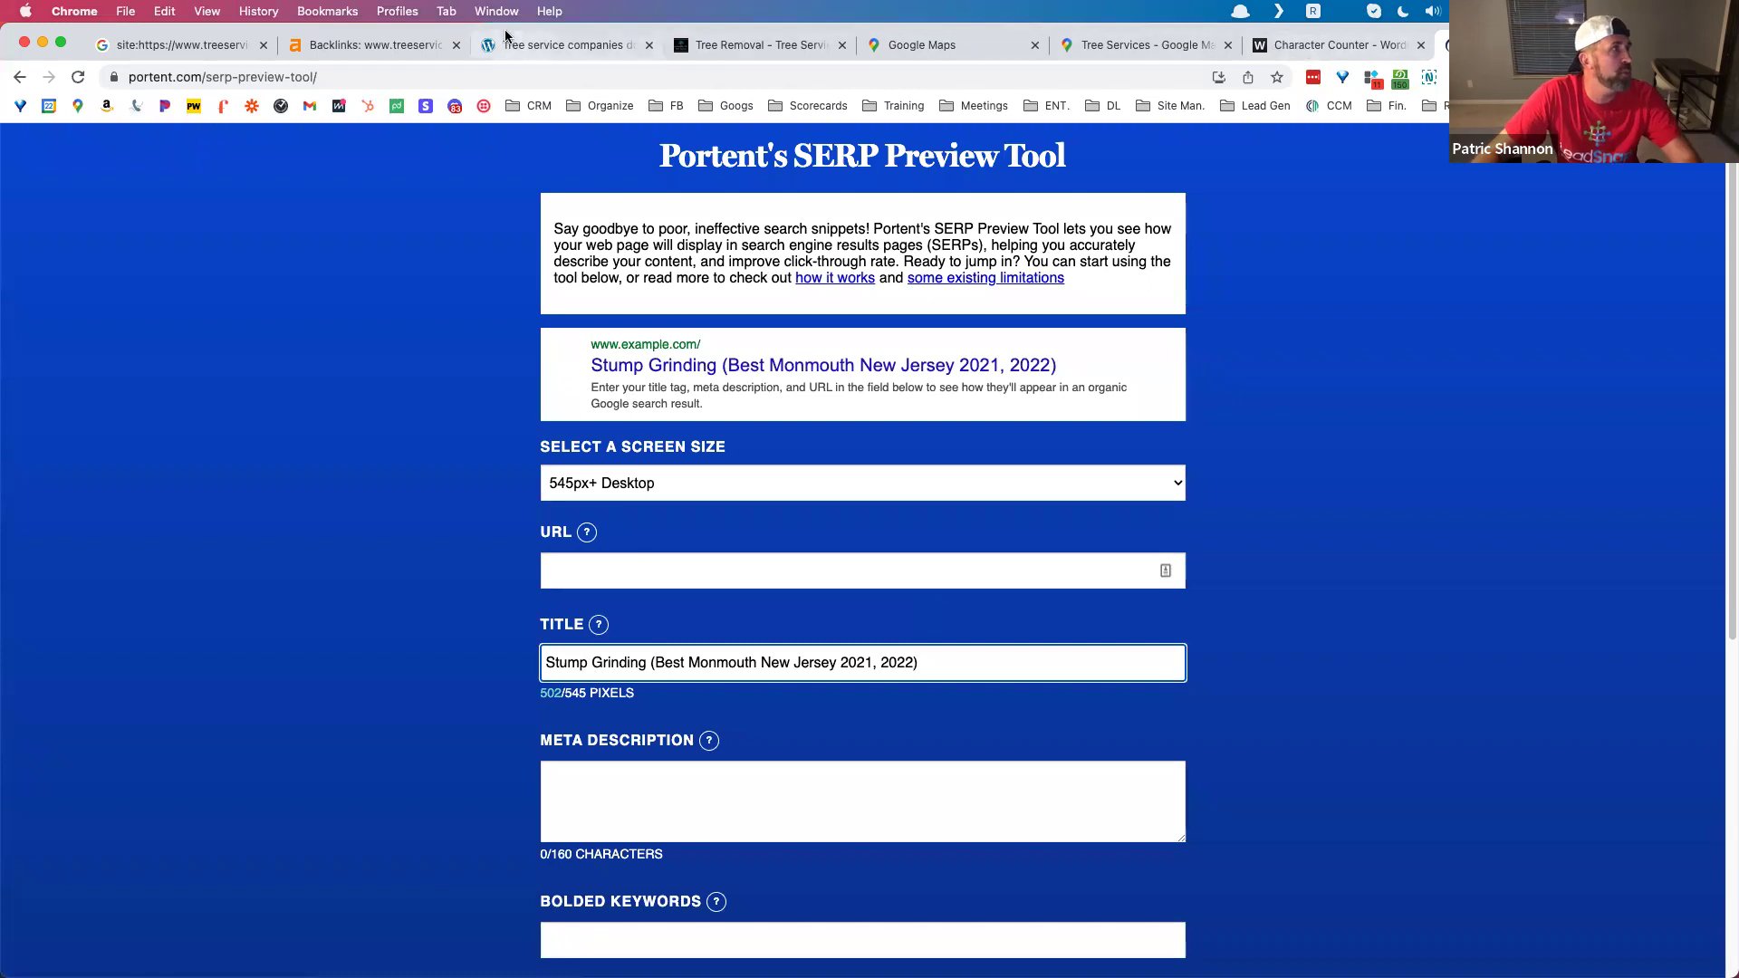
Step: Open Ahrefs Keywords Explorer, then return to the treeservices-nj.com site: results
left_click(371, 45)
left_click(315, 147)
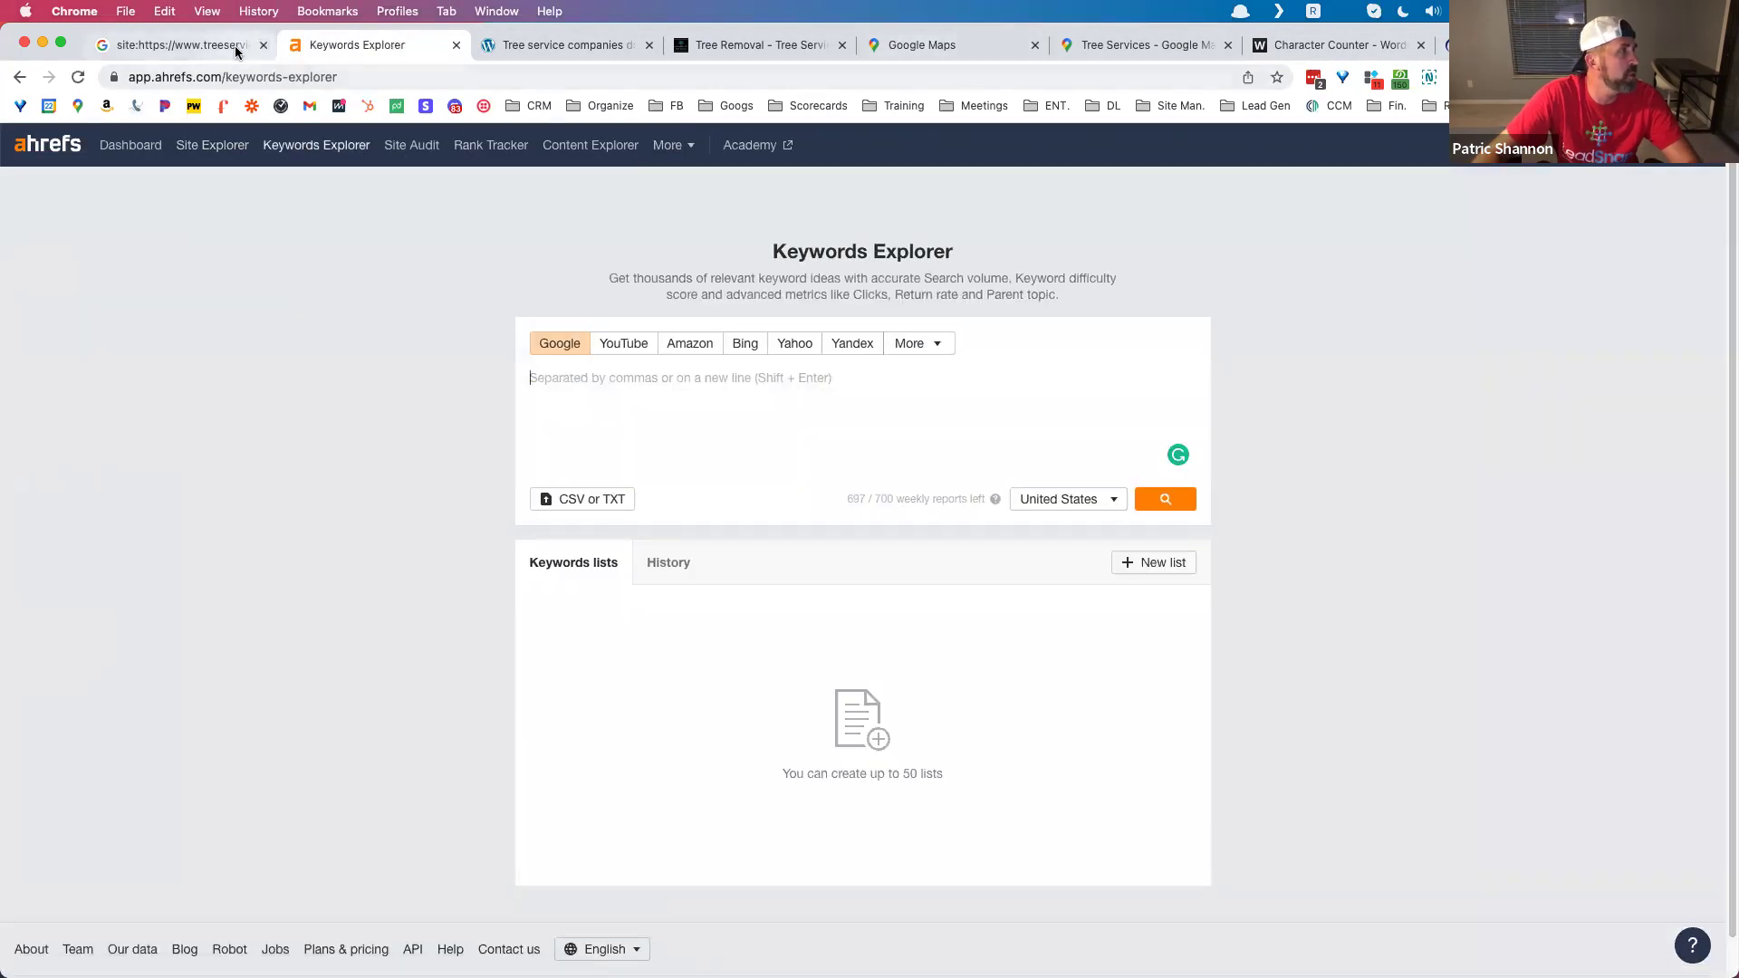
left_click(221, 45)
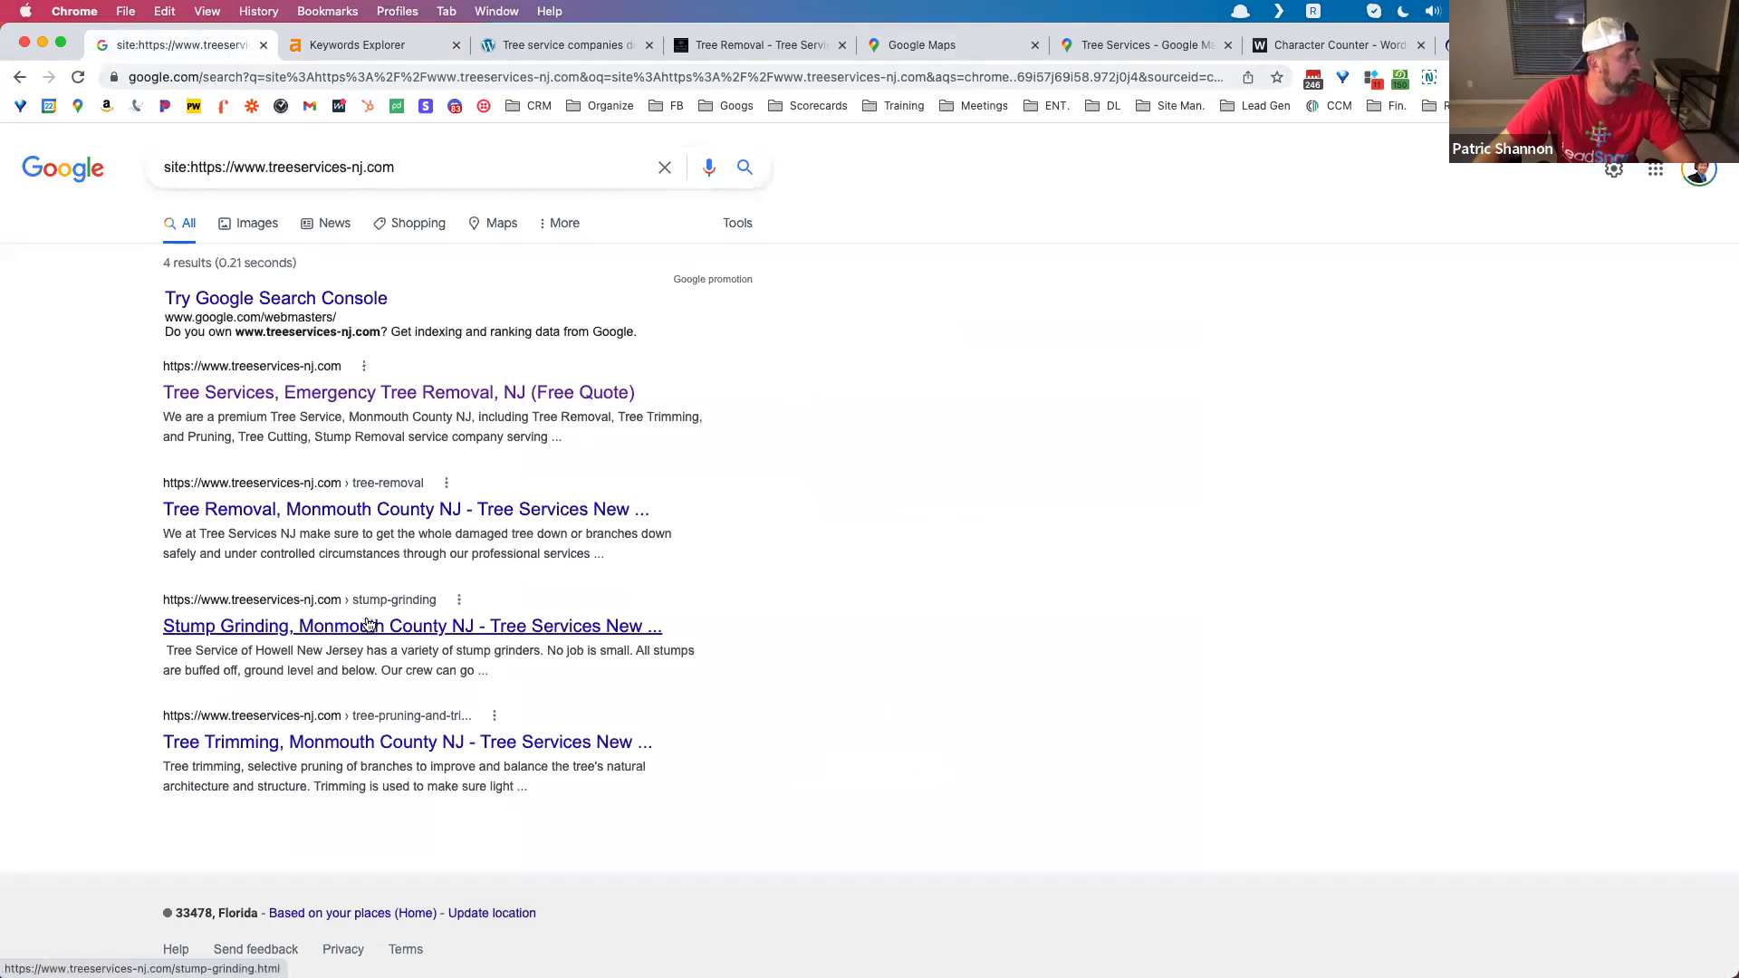
Step: Open the Stump Grinding result in a new tab and highlight its Considerations for Stump Removal heading
right_click(371, 604)
key("Return")
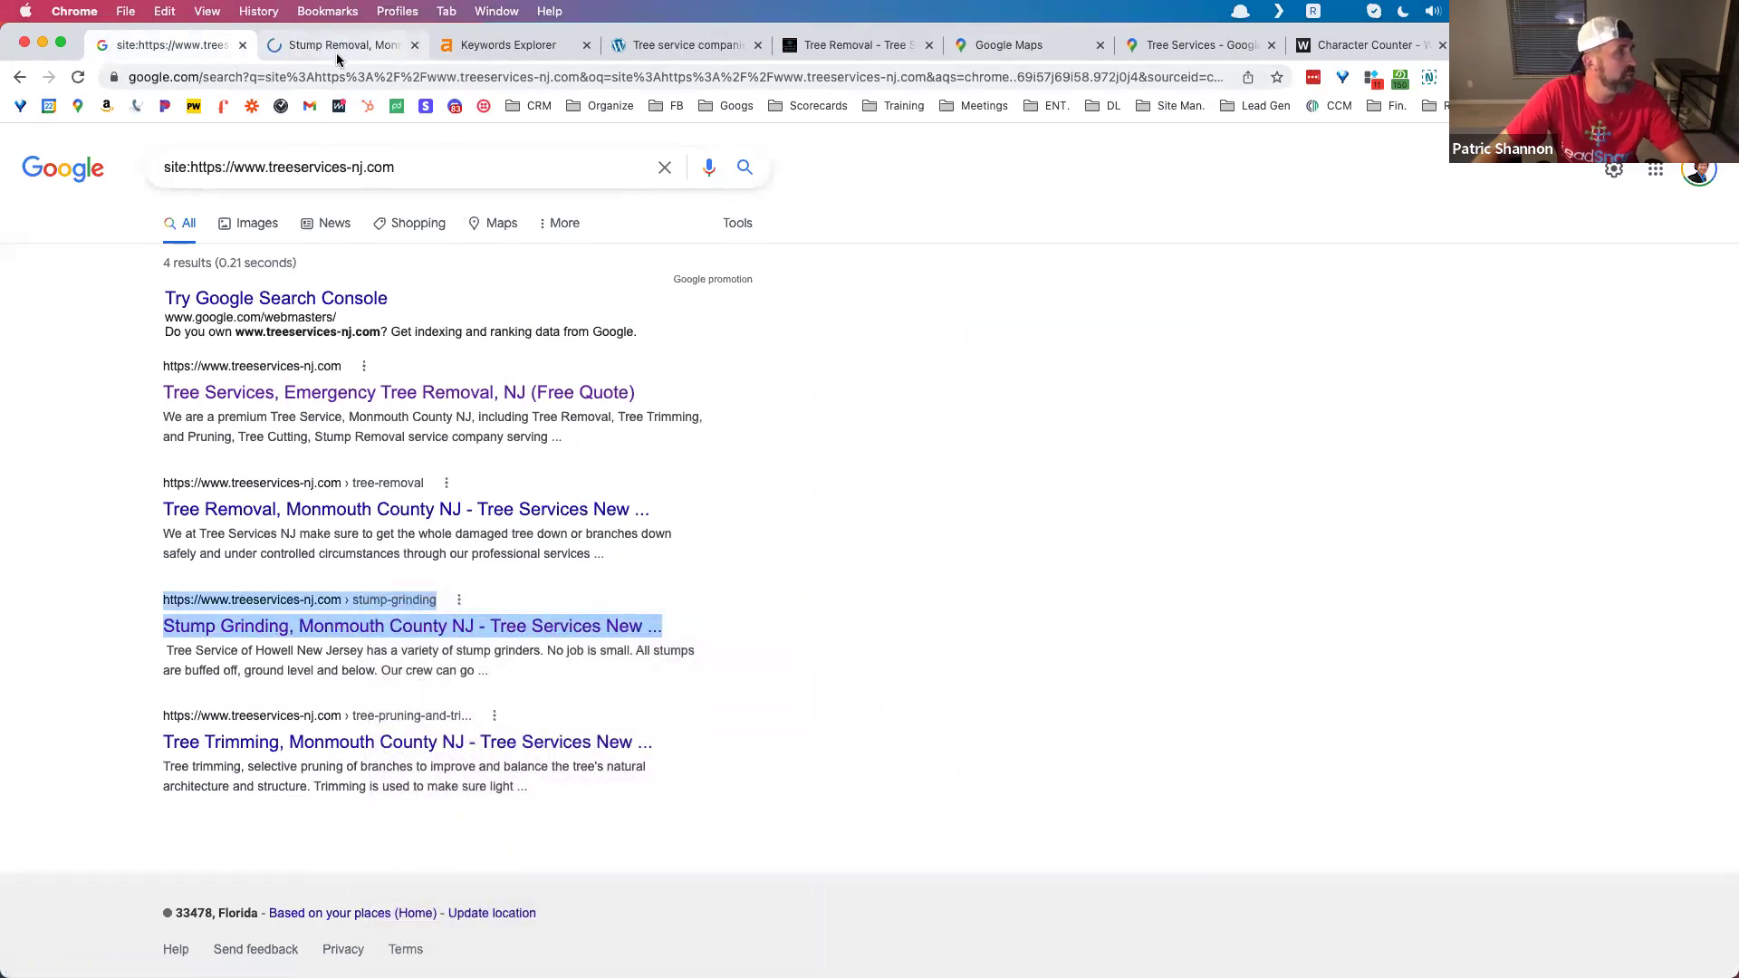
key("ctrl+Tab")
scroll(565, 529, "down", 15)
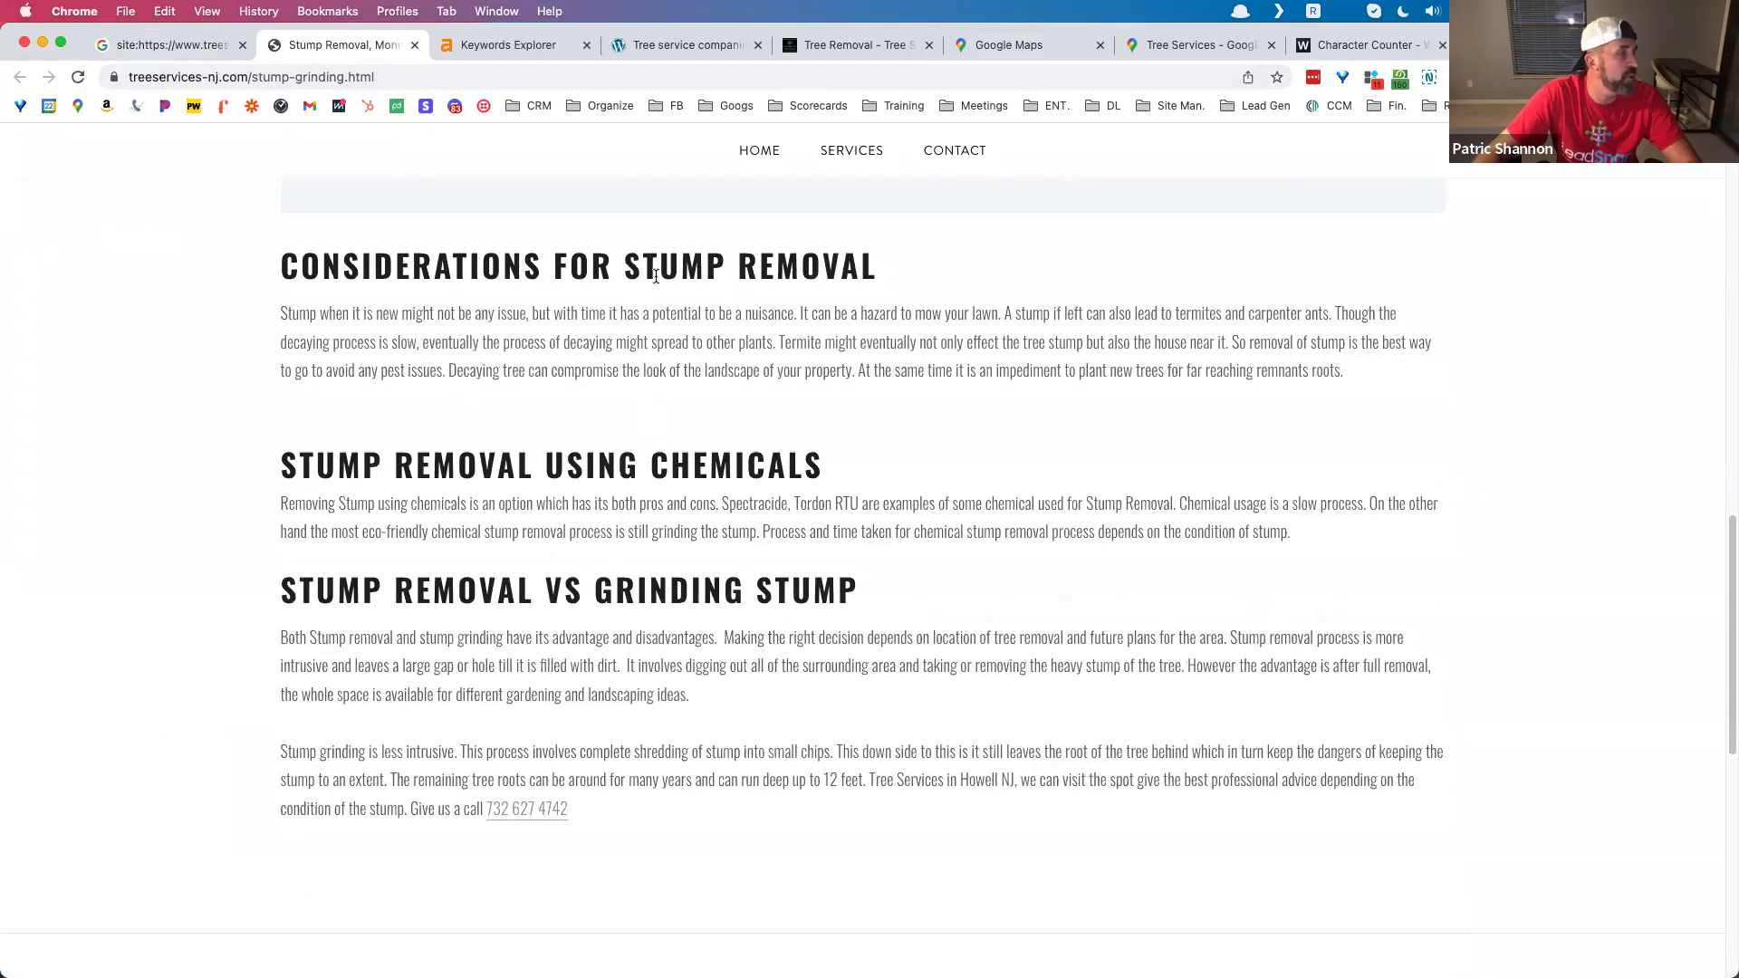
left_click_drag(628, 262, 281, 264)
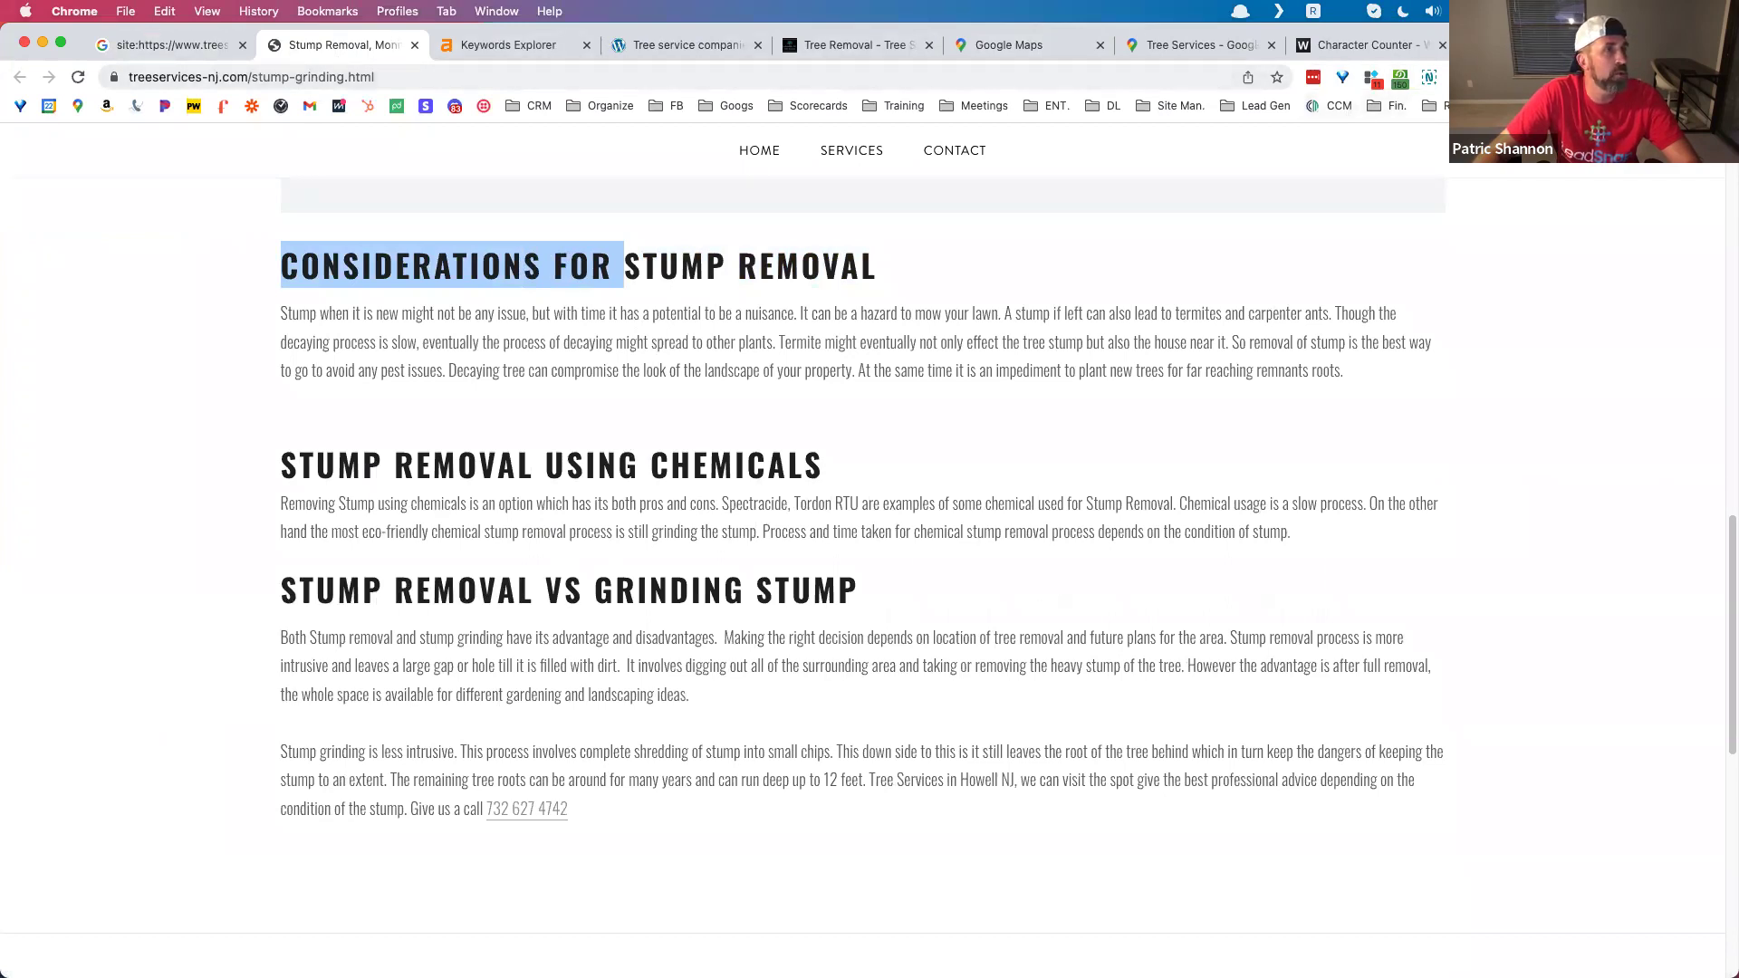
Step: Insert '& Removal' after 'Grinding' in the Portent title field
left_click(1531, 45)
left_click(643, 662)
type("& Removal (Best Monmouth New Jersey 2021, 2022")
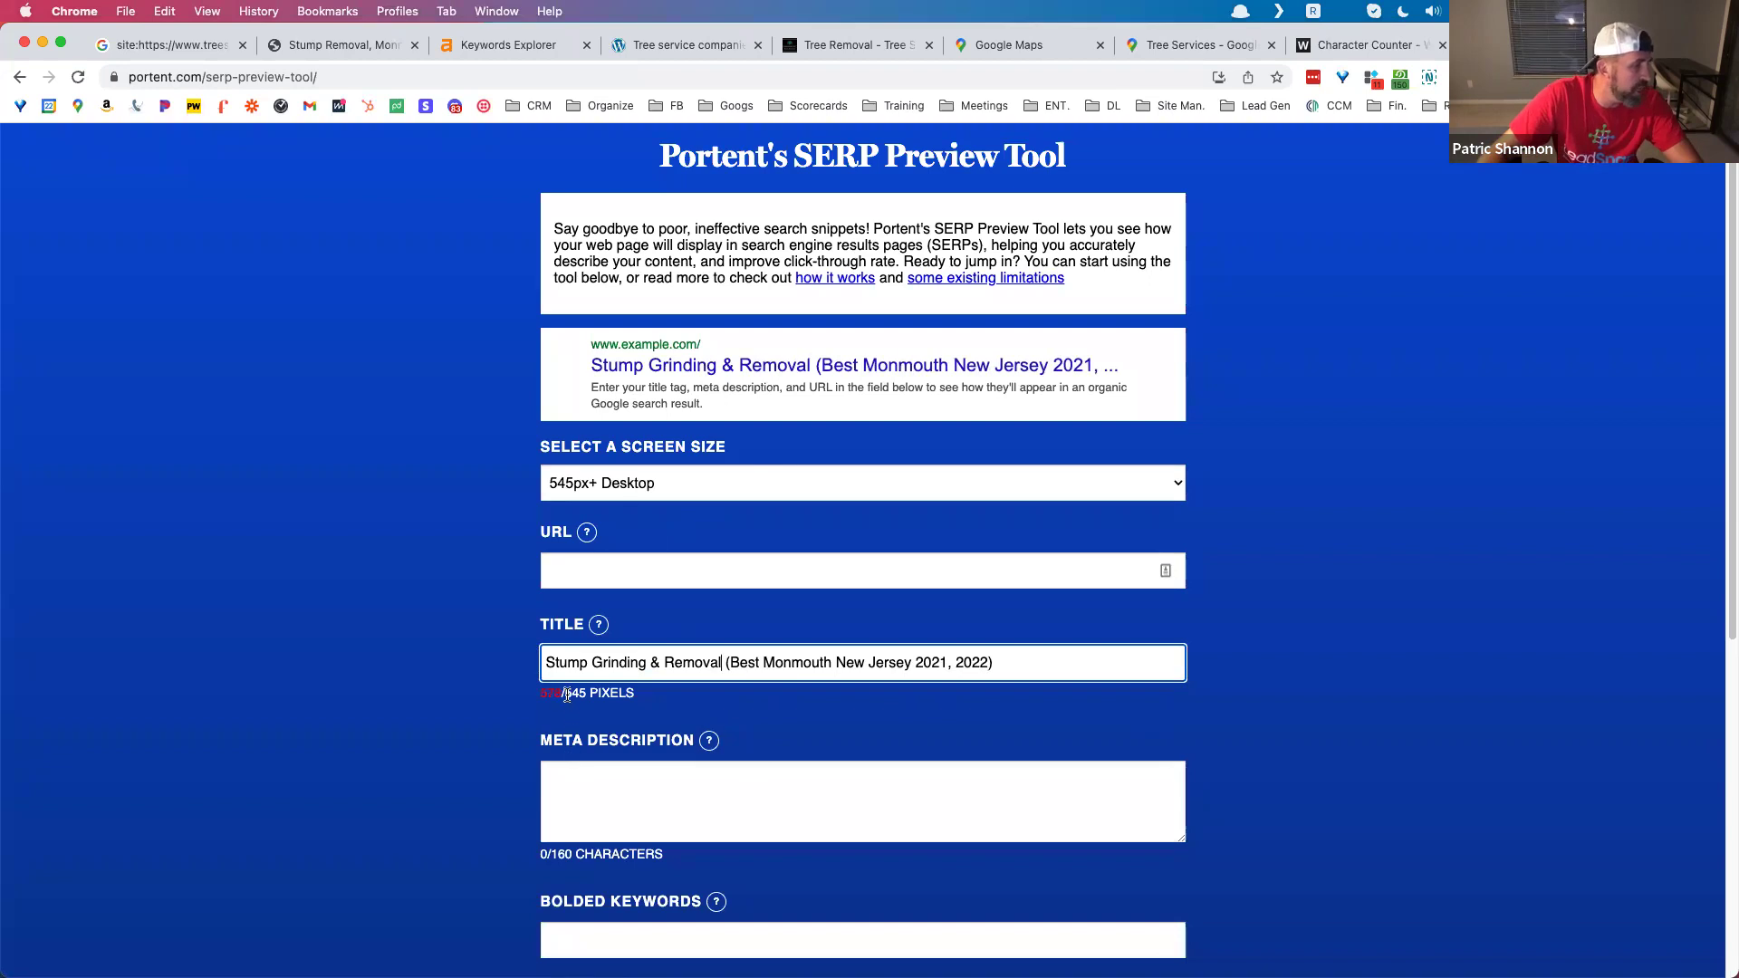
Step: Delete 'New Jersey' from the title to reach 472/545 pixels, then return to the site: results
left_click_drag(540, 694, 573, 694)
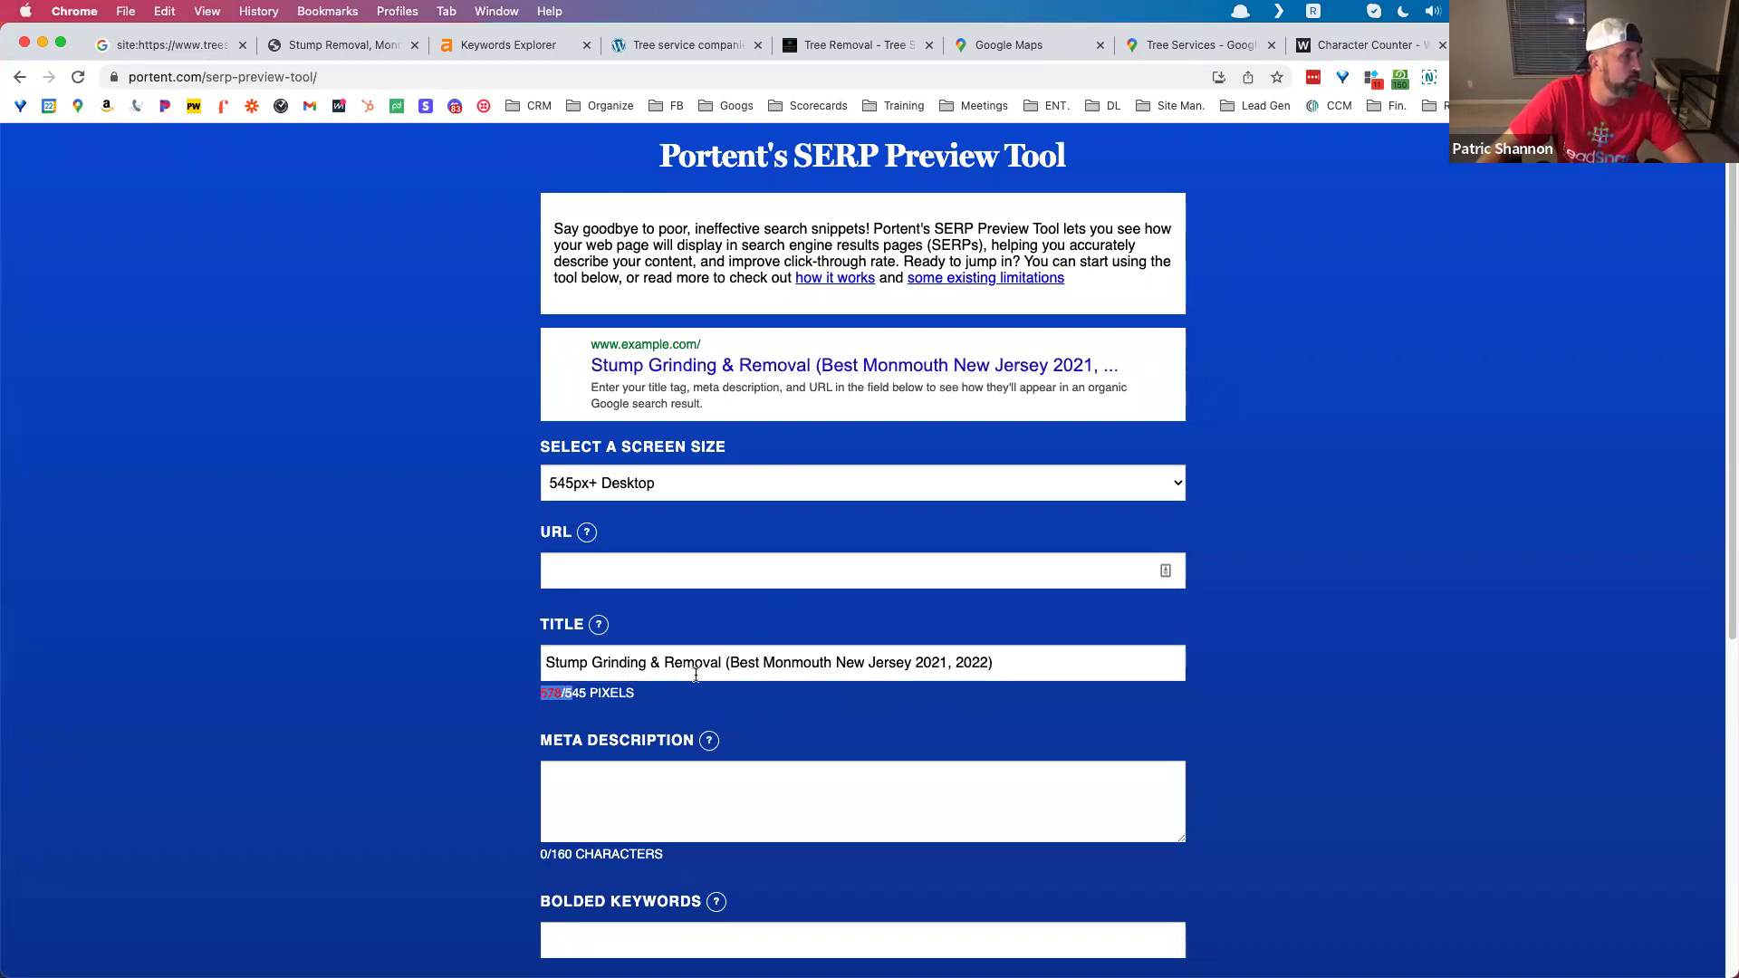
left_click(664, 662)
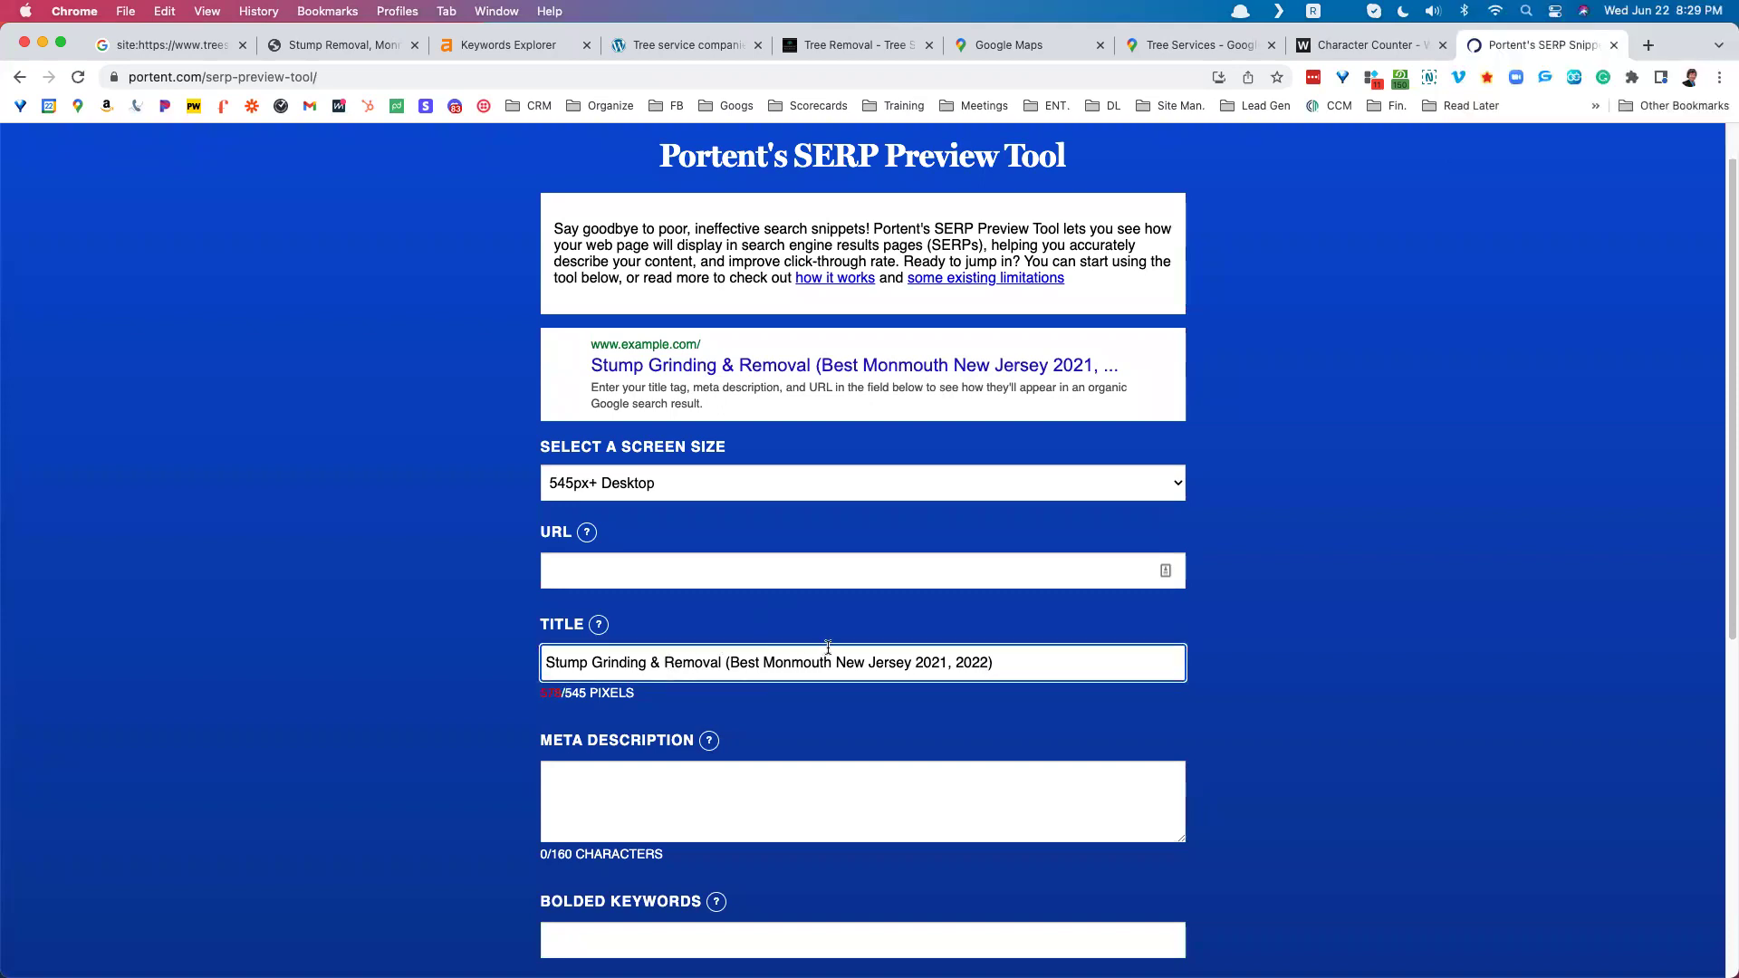
left_click_drag(837, 658, 909, 658)
key("BackSpace")
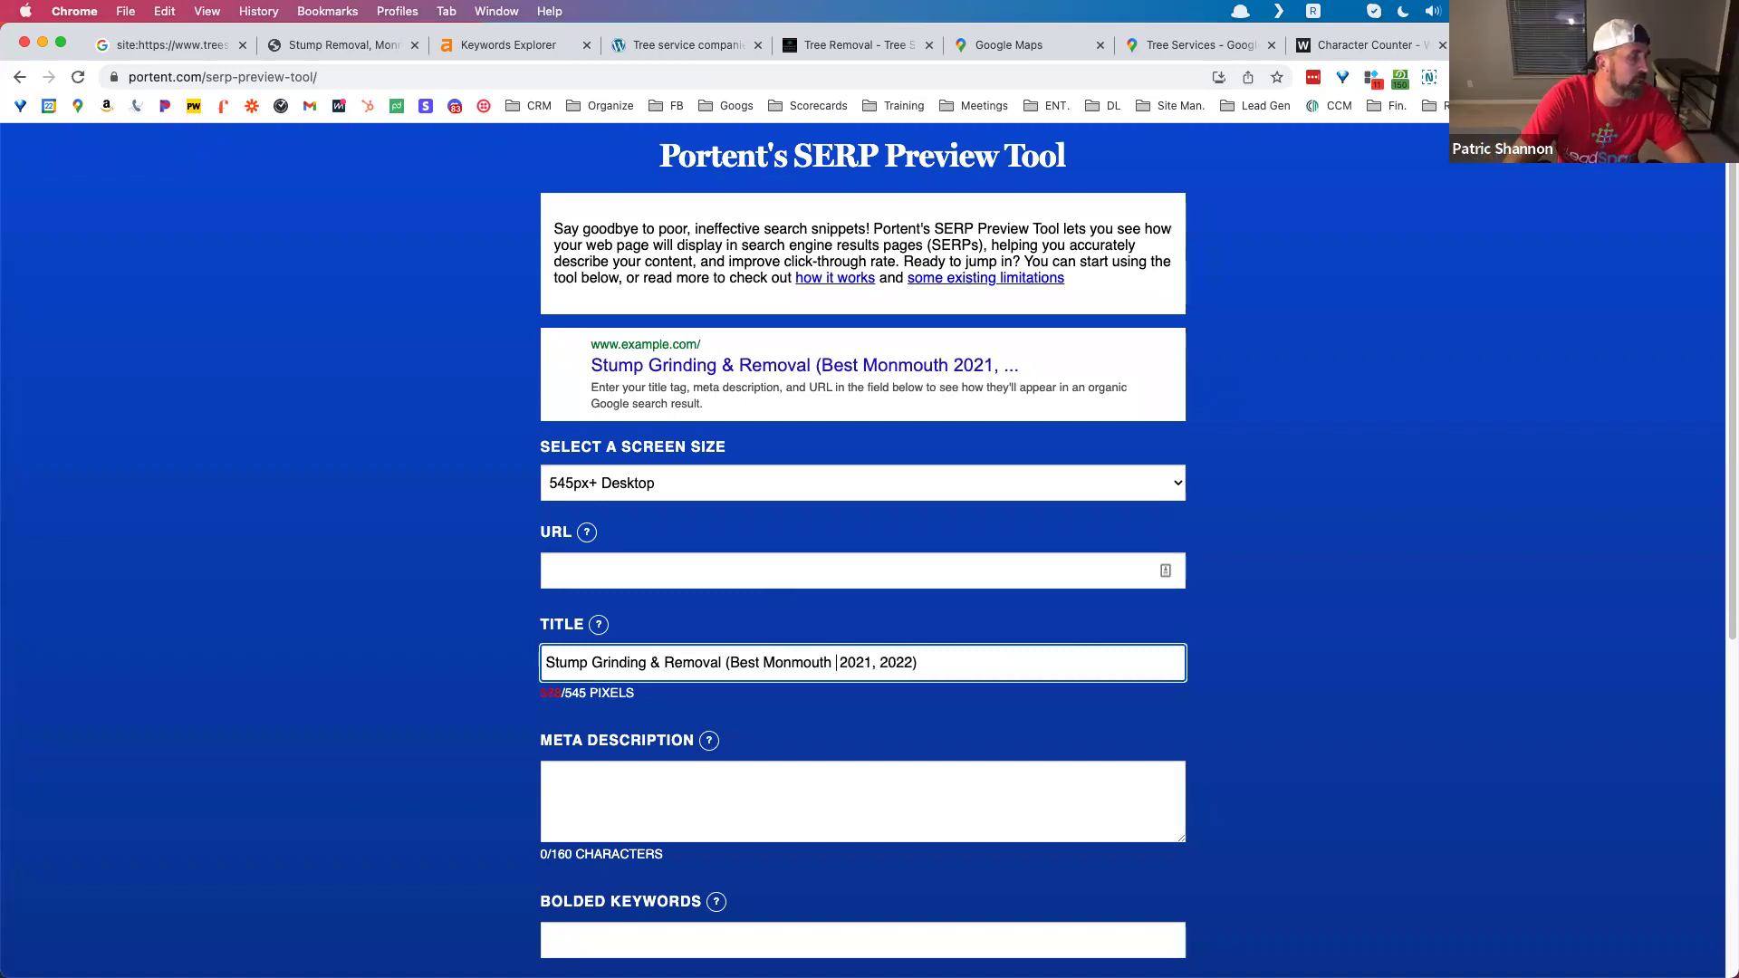
key("Delete")
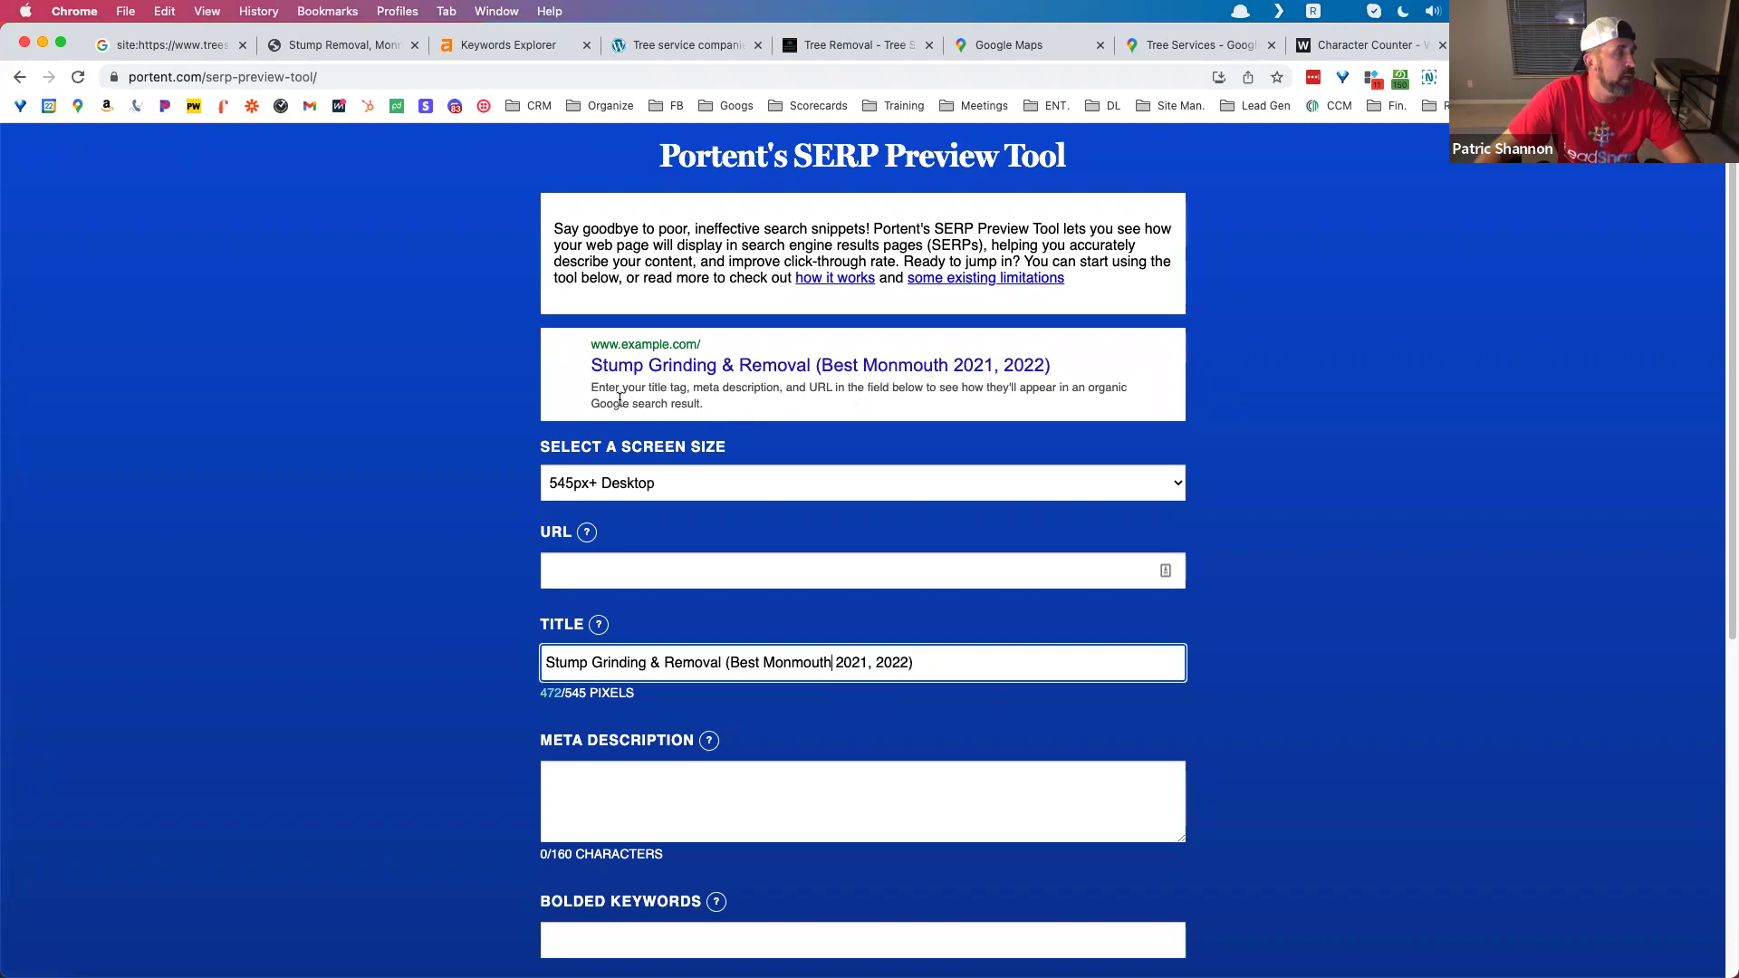
left_click_drag(588, 392, 705, 408)
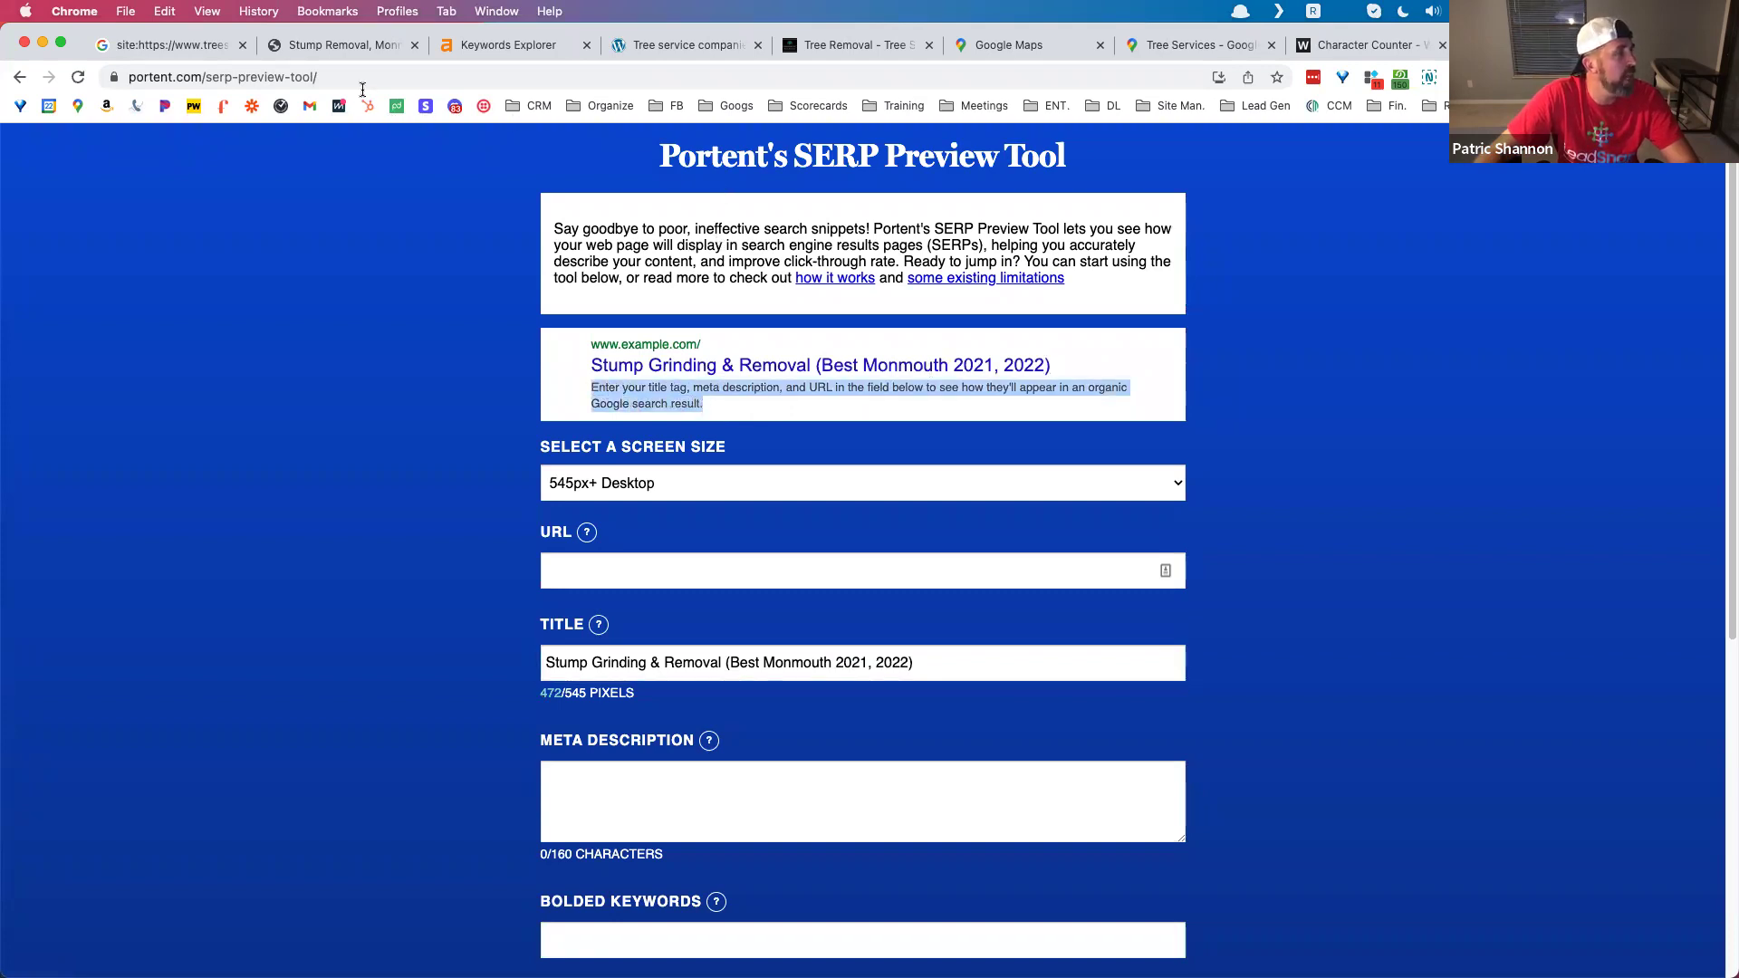
left_click(172, 46)
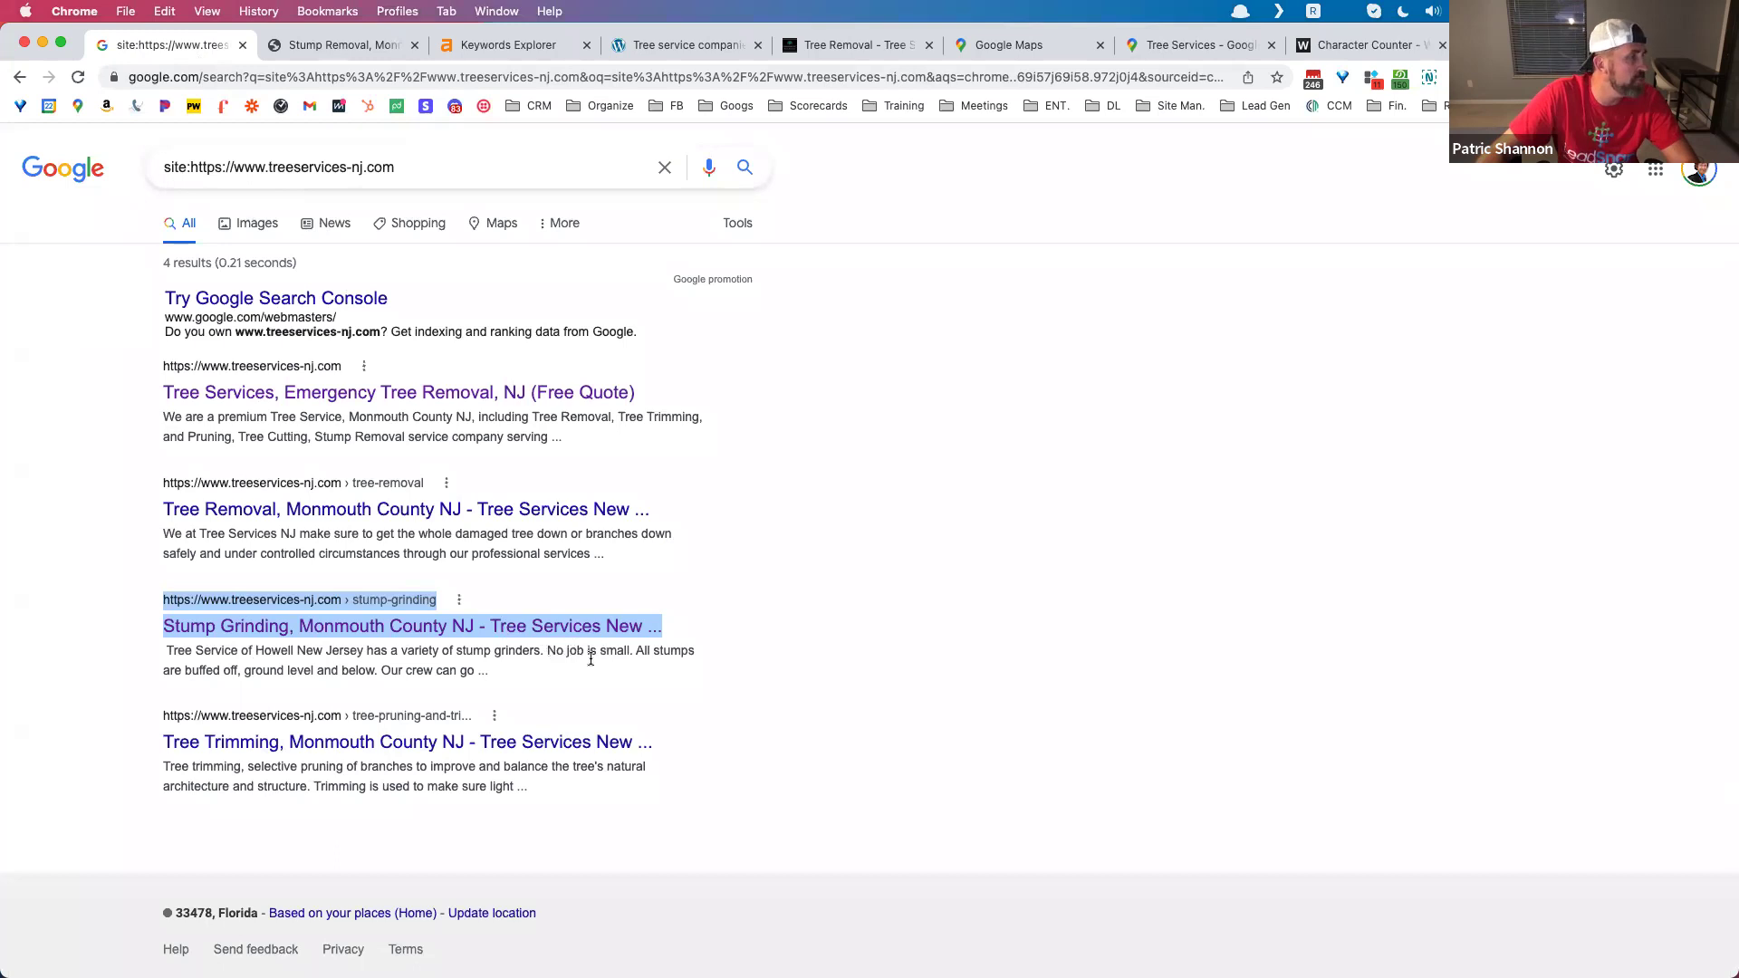
Step: Highlight the Stump Grinding result's description, then switch to the Ahrefs Keywords Explorer tab
left_click_drag(489, 671, 167, 650)
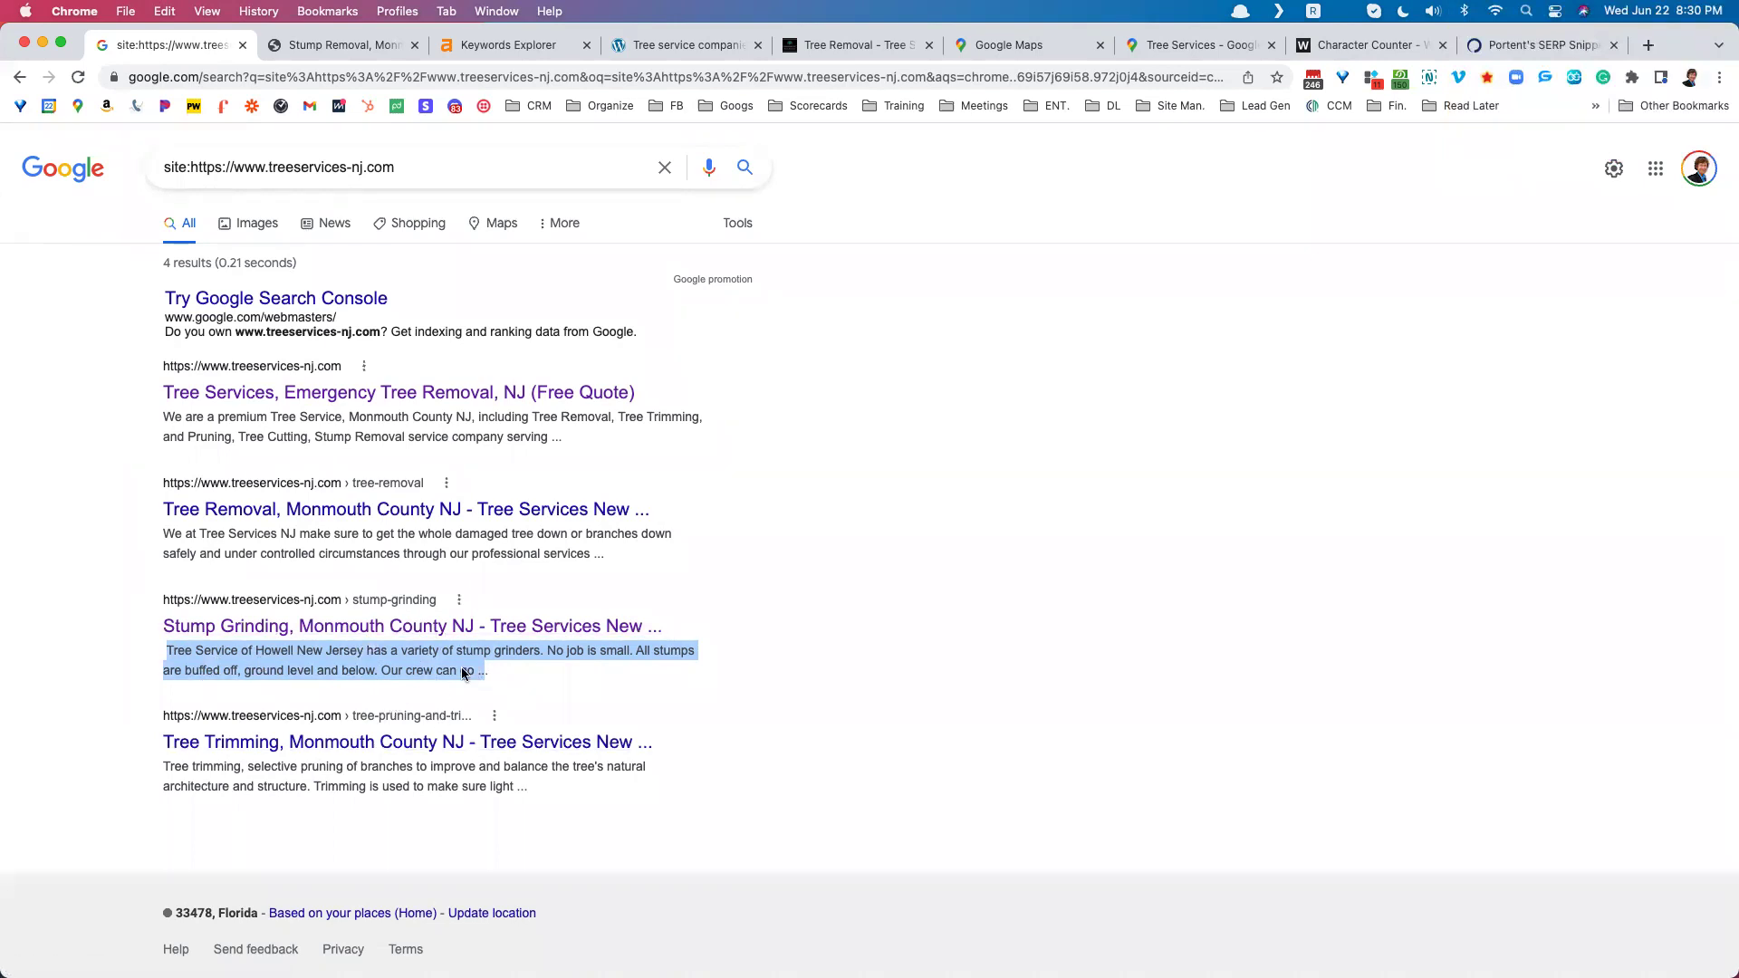
left_click(364, 681)
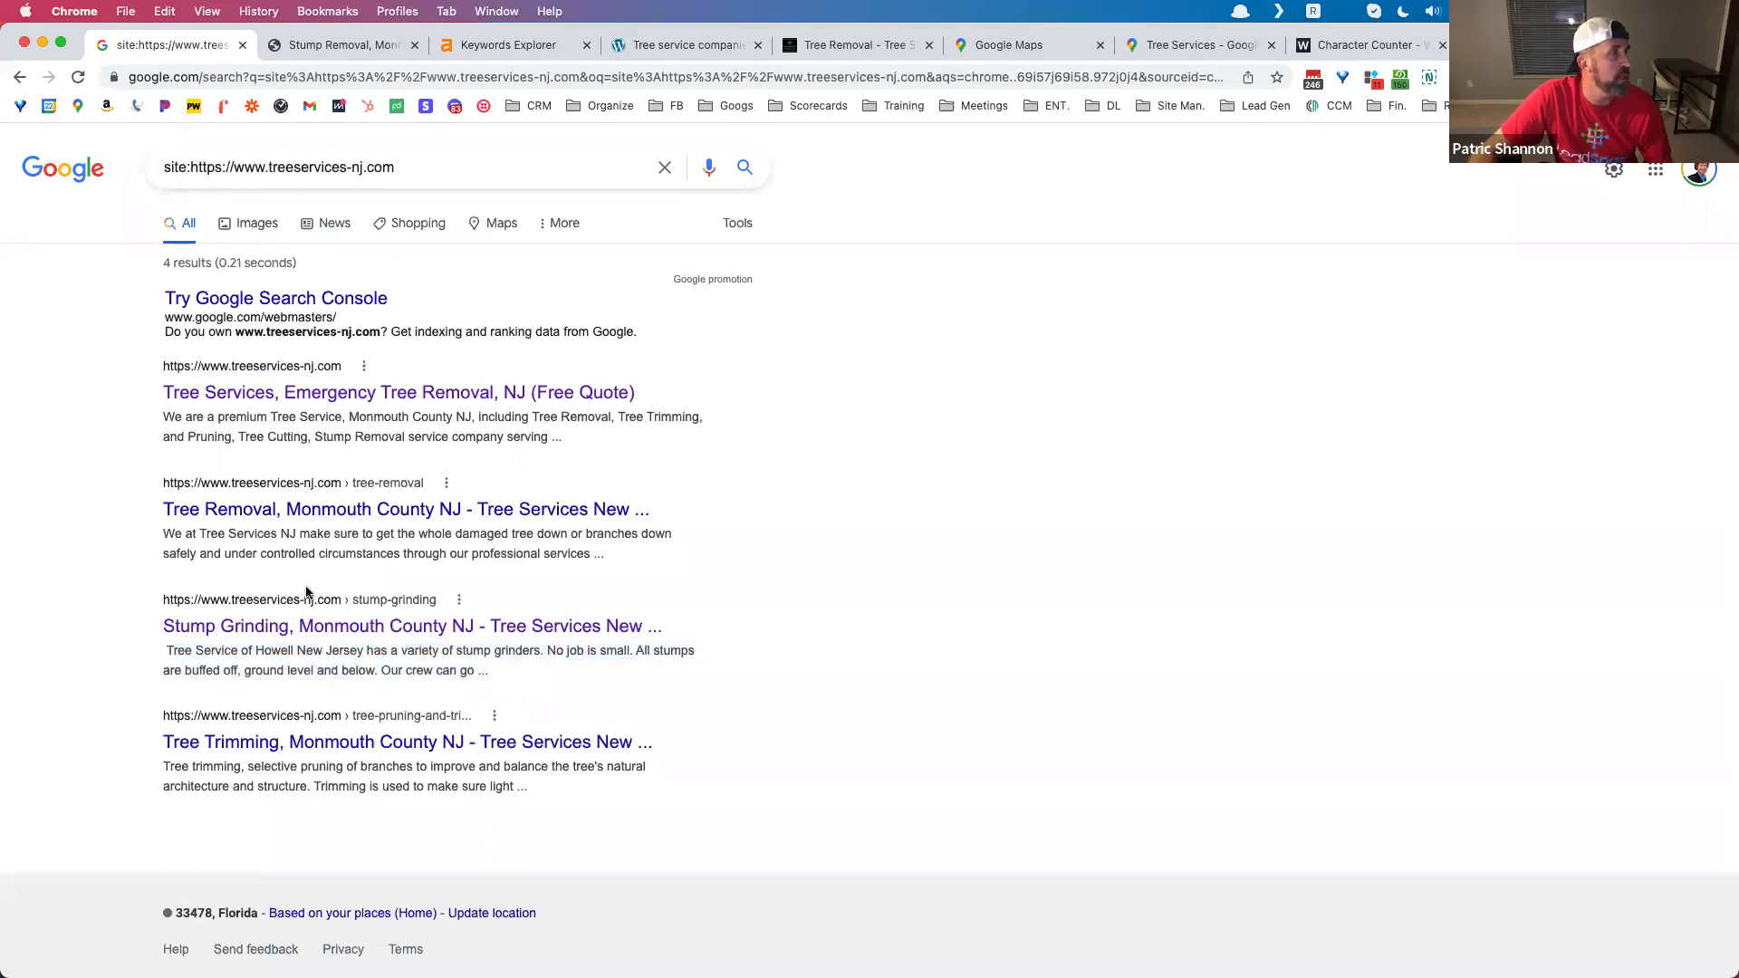
left_click(509, 47)
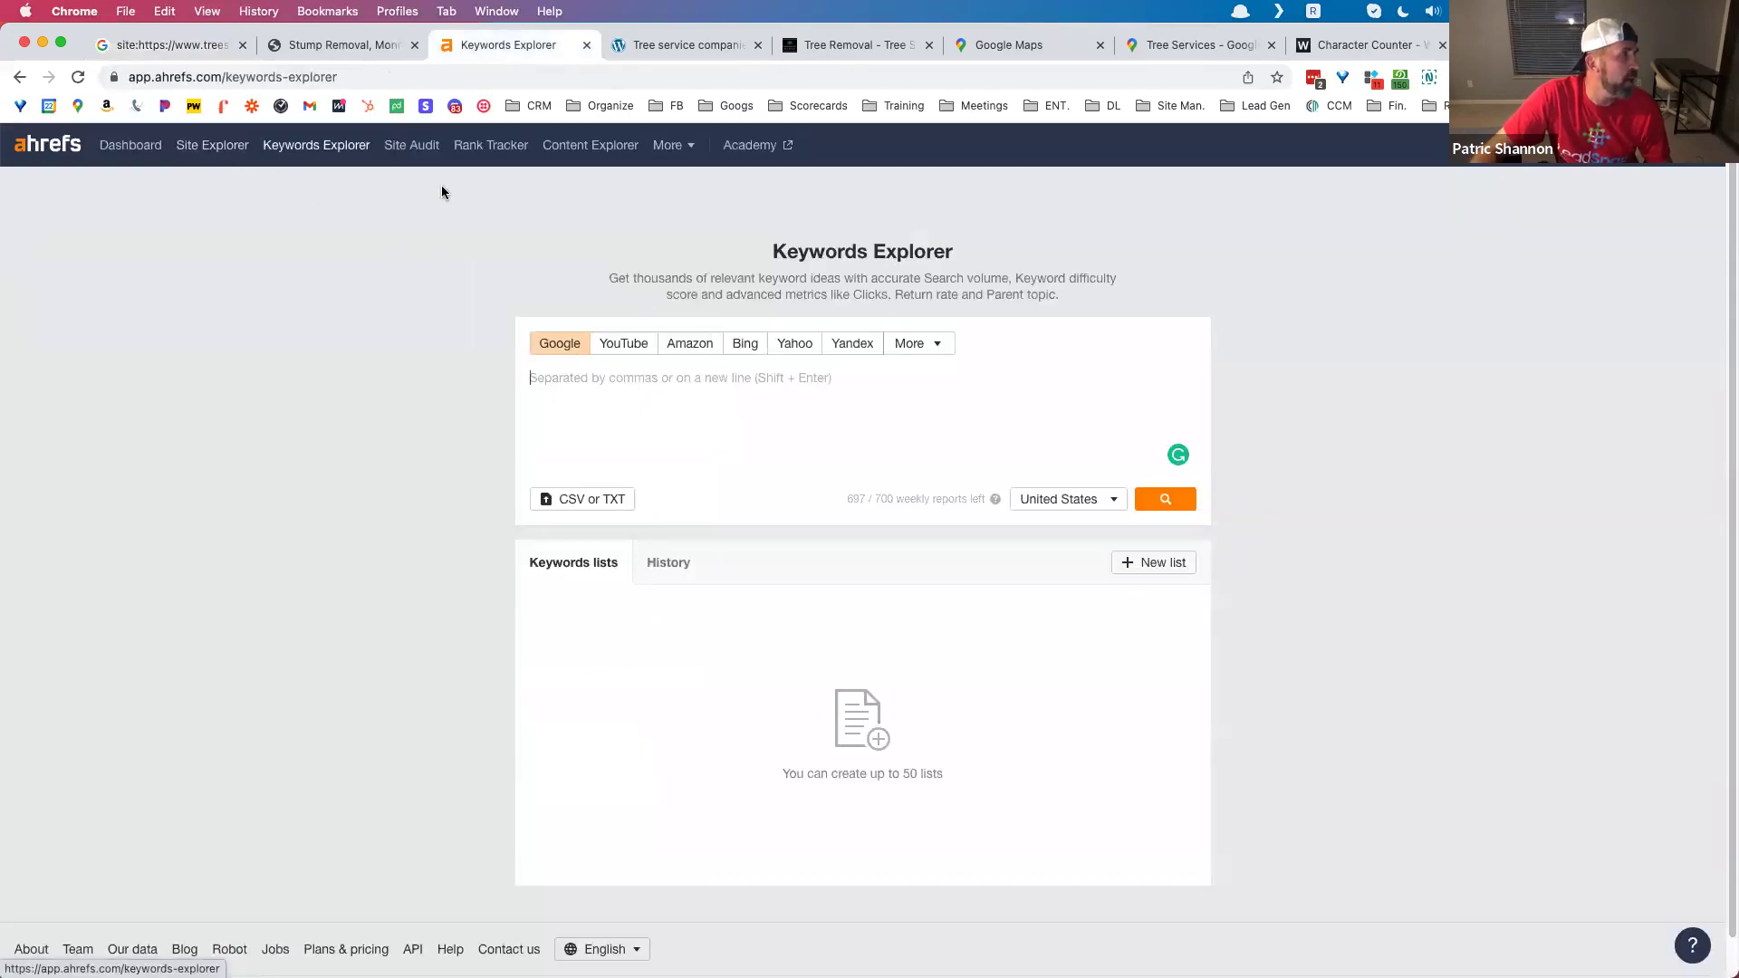
Step: Look up 'stump removal' in Keywords Explorer and open lvtreeservice.com's page from its ads position history
type("stump removal")
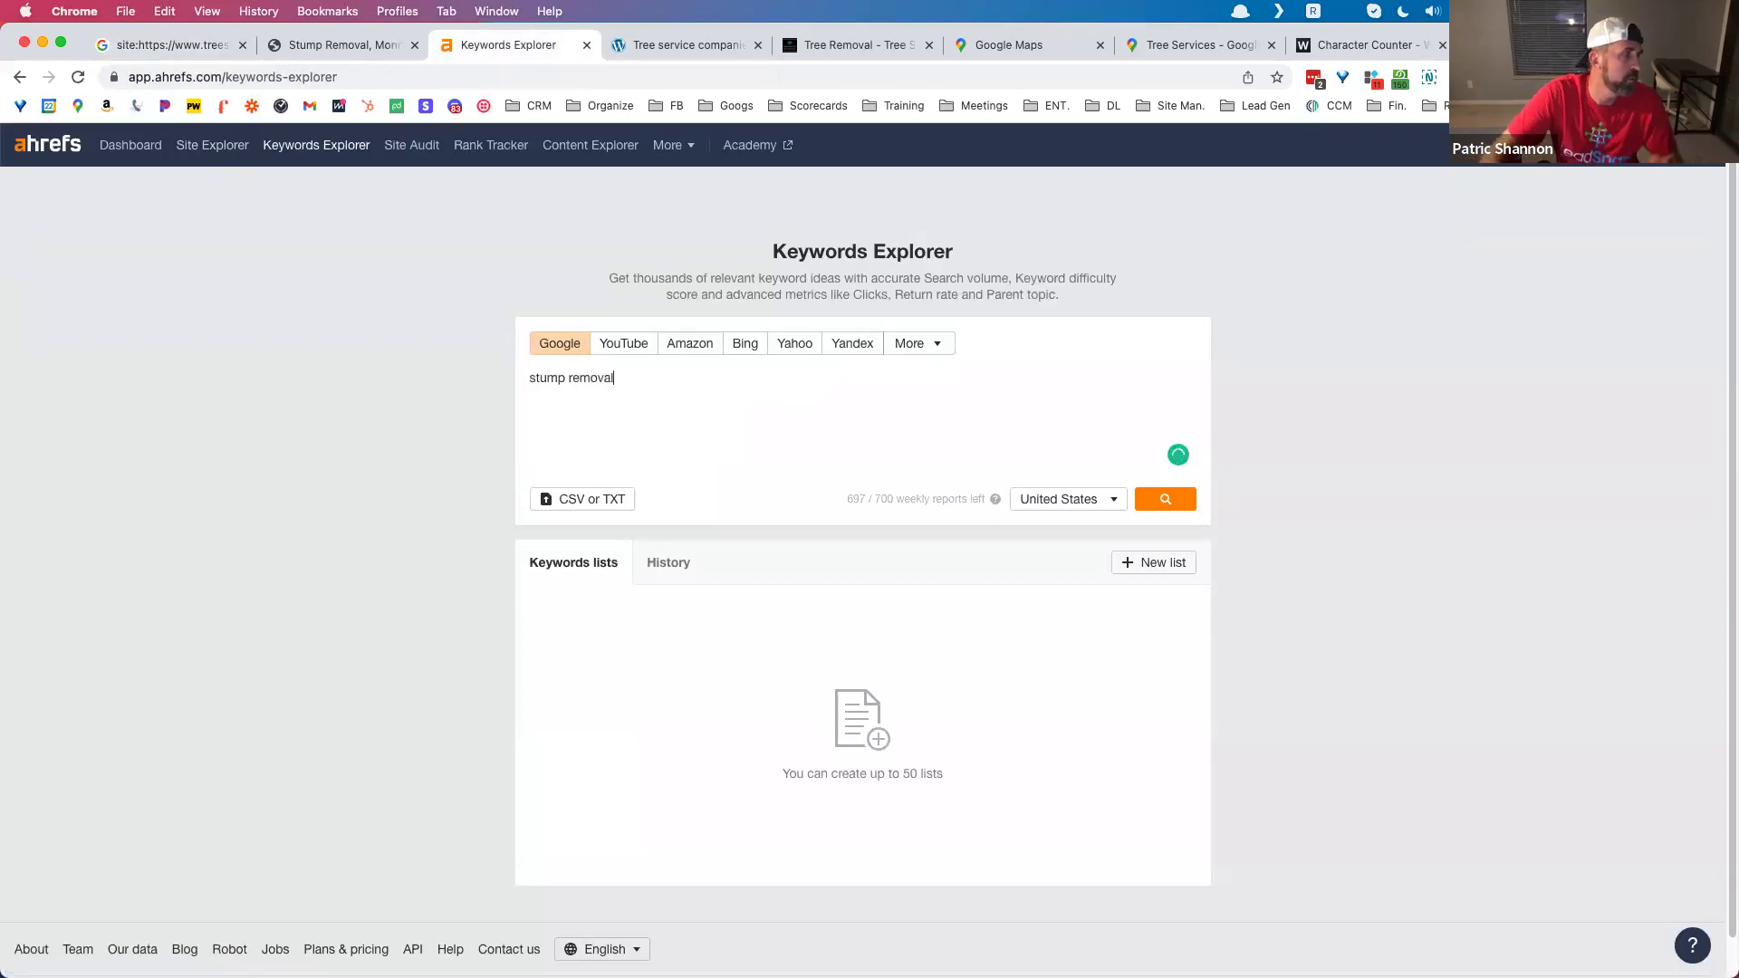
left_click(1178, 499)
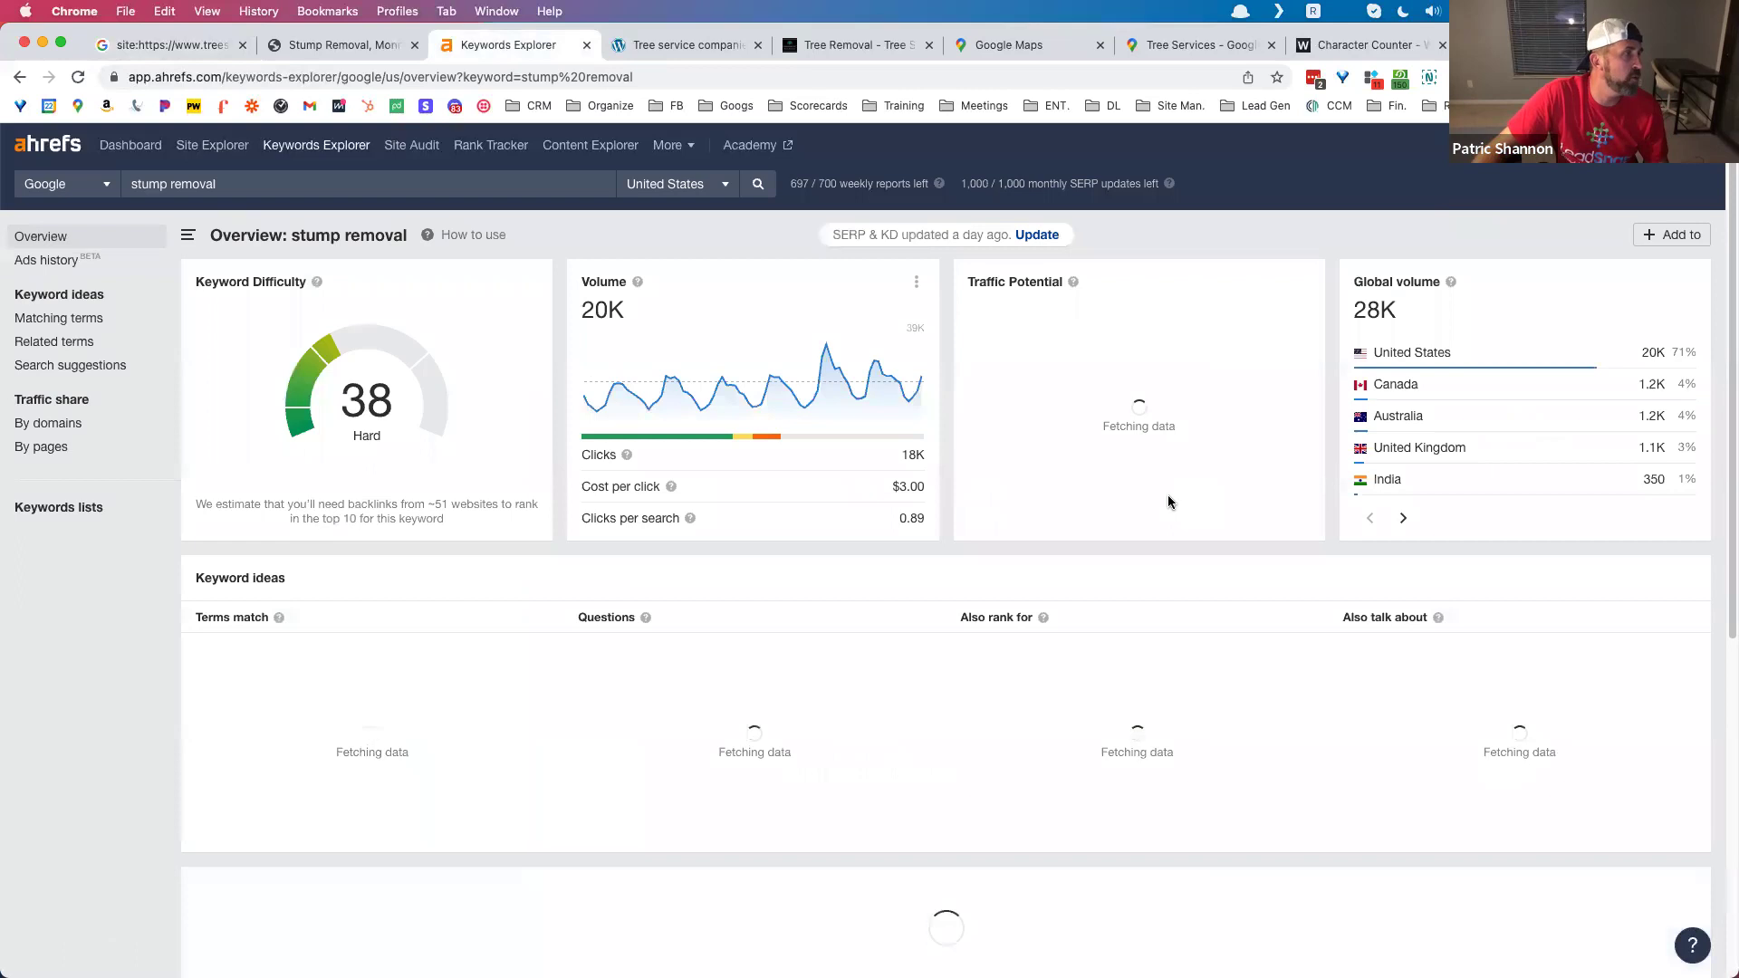
scroll(597, 613, "down", 10)
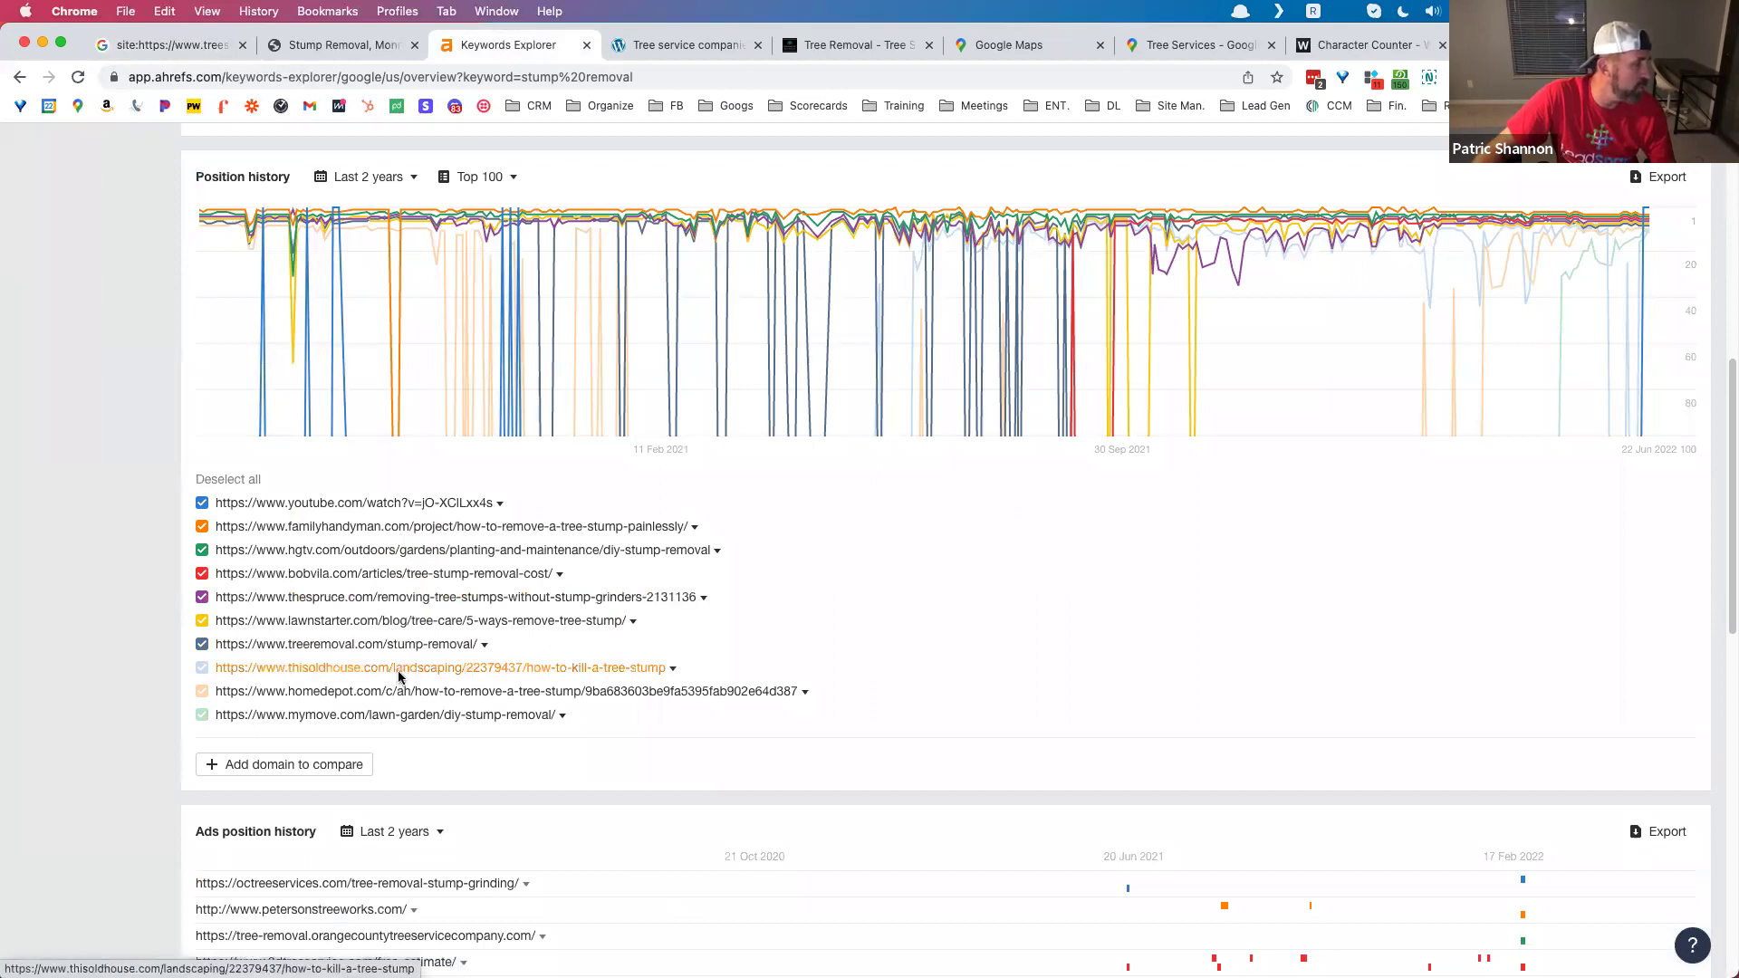
scroll(391, 738, "down", 1)
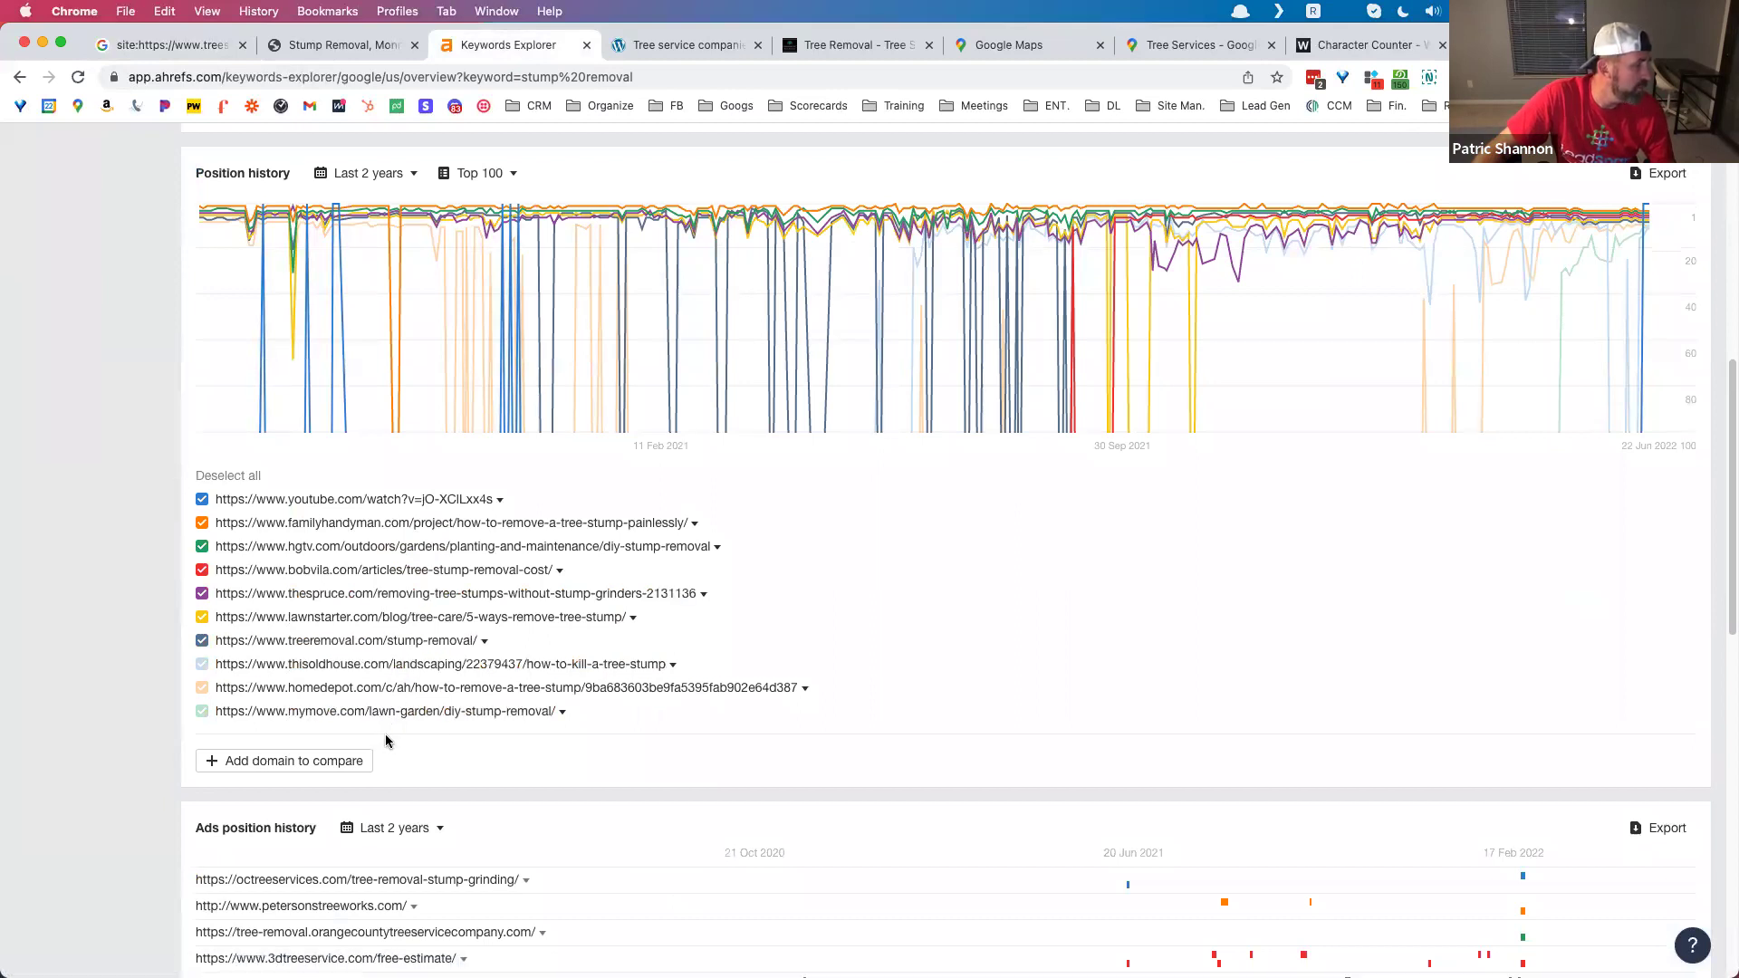
scroll(386, 740, "down", 3)
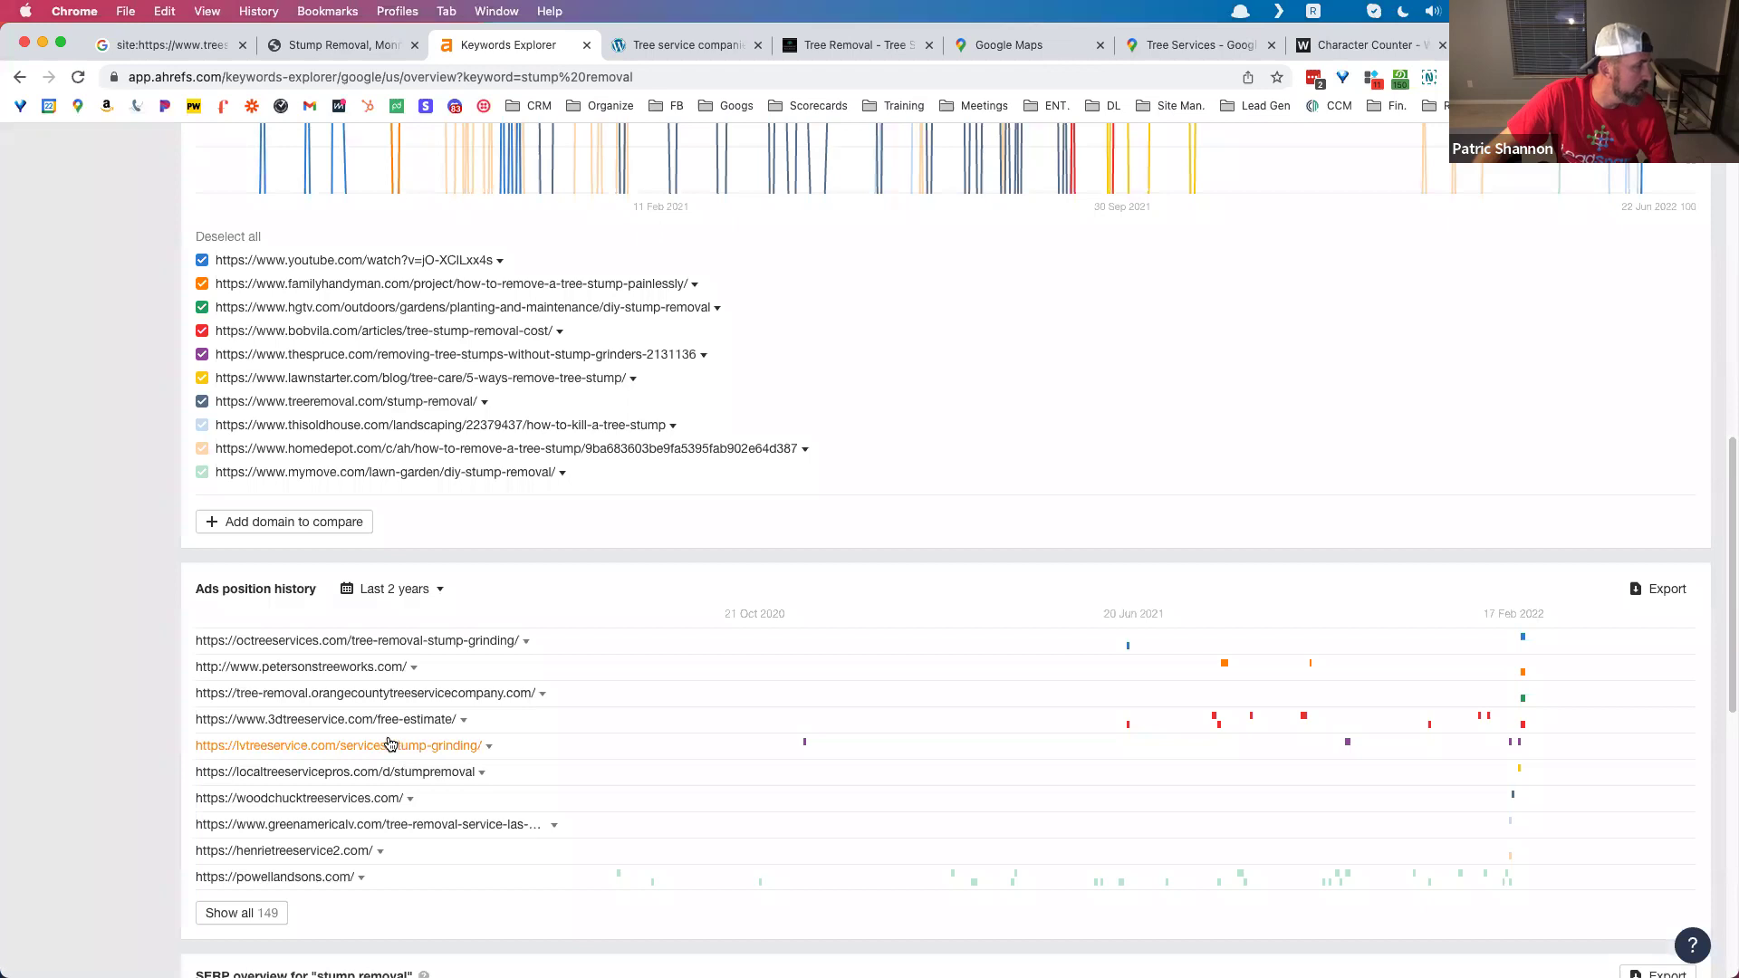
left_click(387, 745)
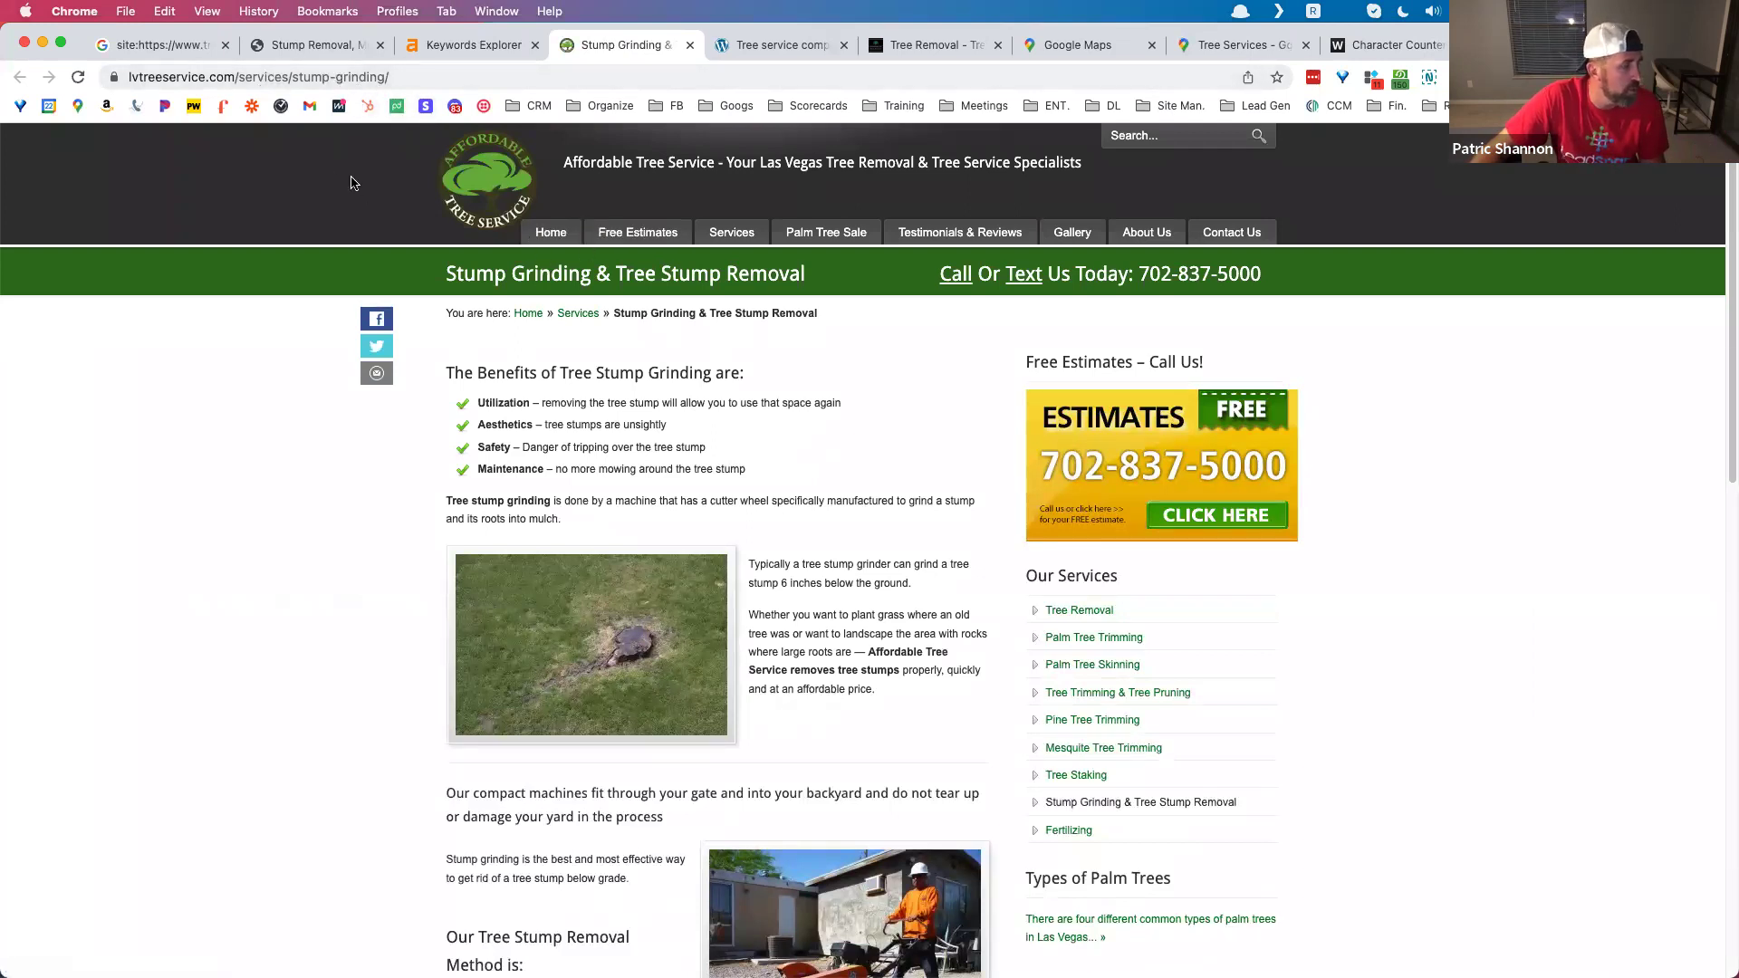
Step: Trim the address to the lvtreeservice.com domain and run a site: search on it
left_click_drag(240, 76, 478, 83)
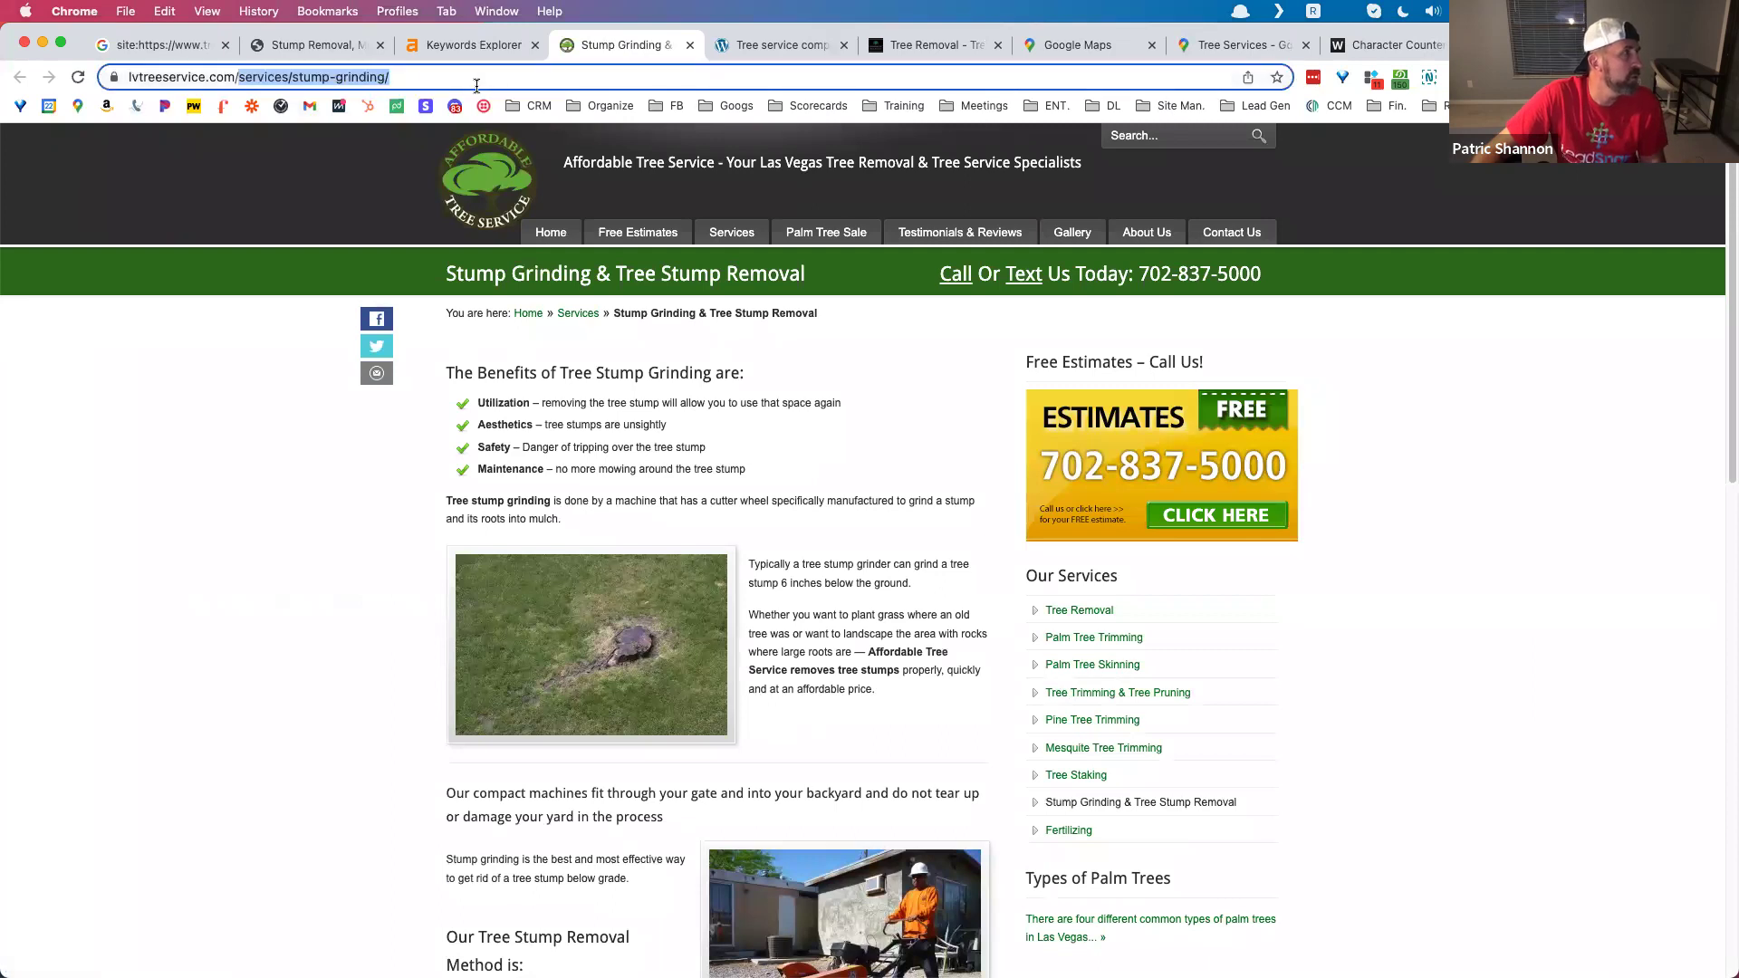
key("BackSpace")
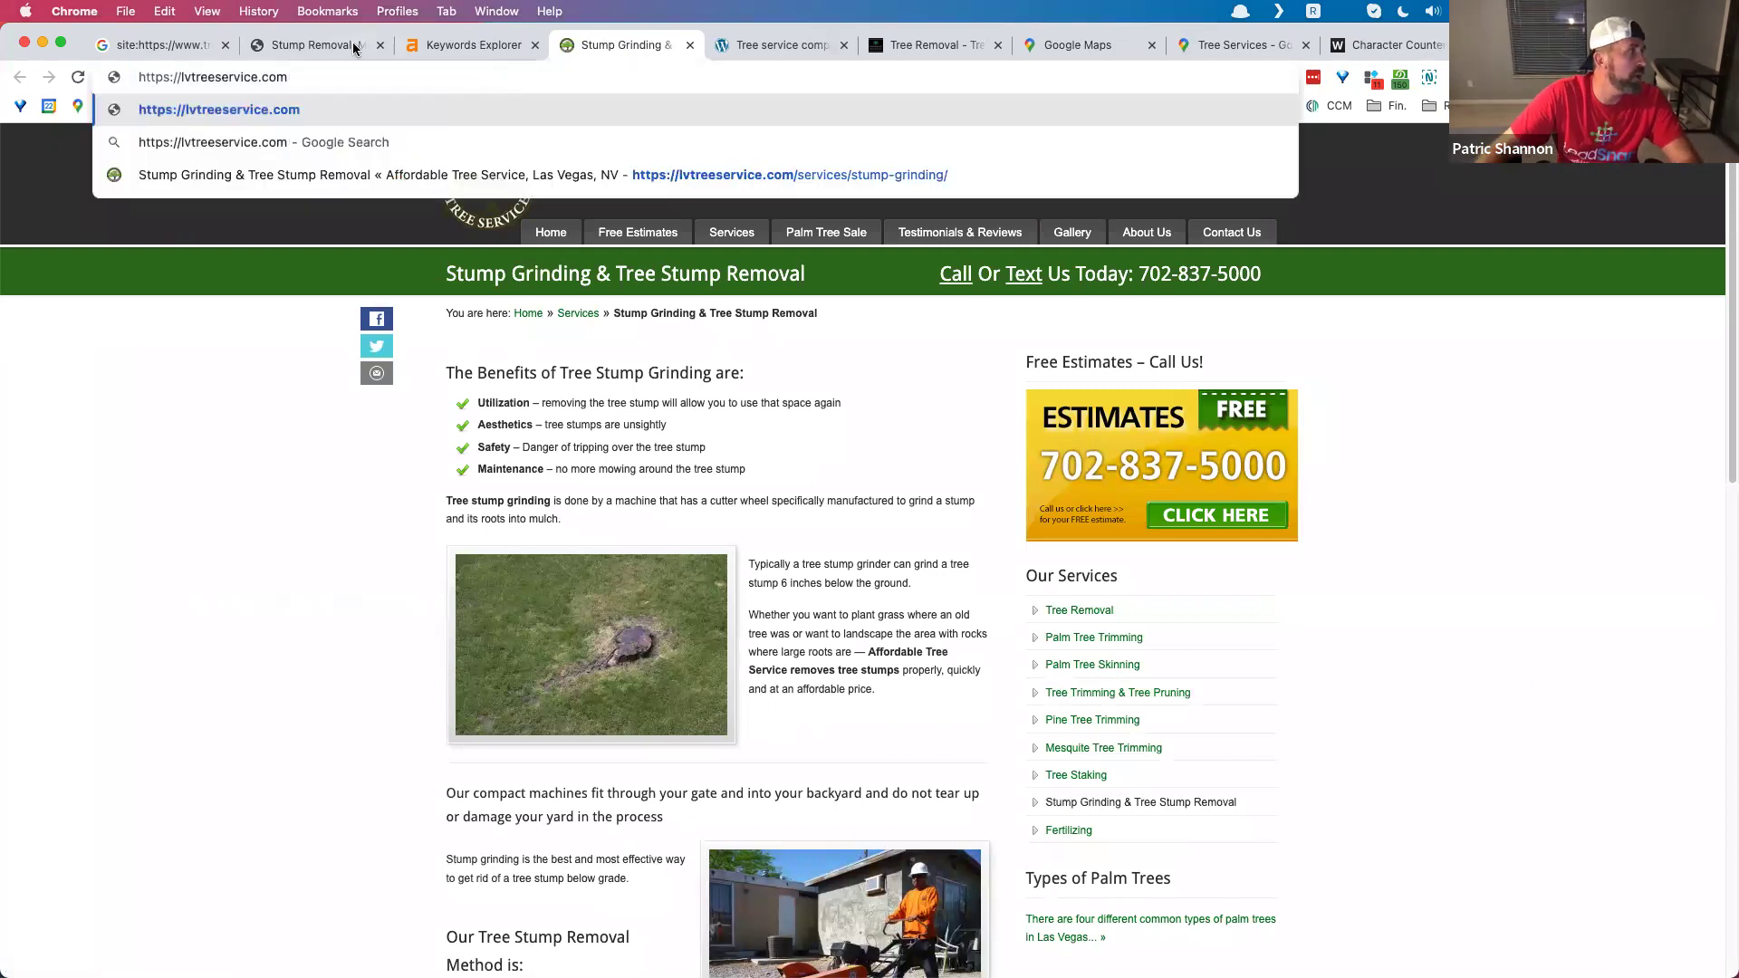
type("s")
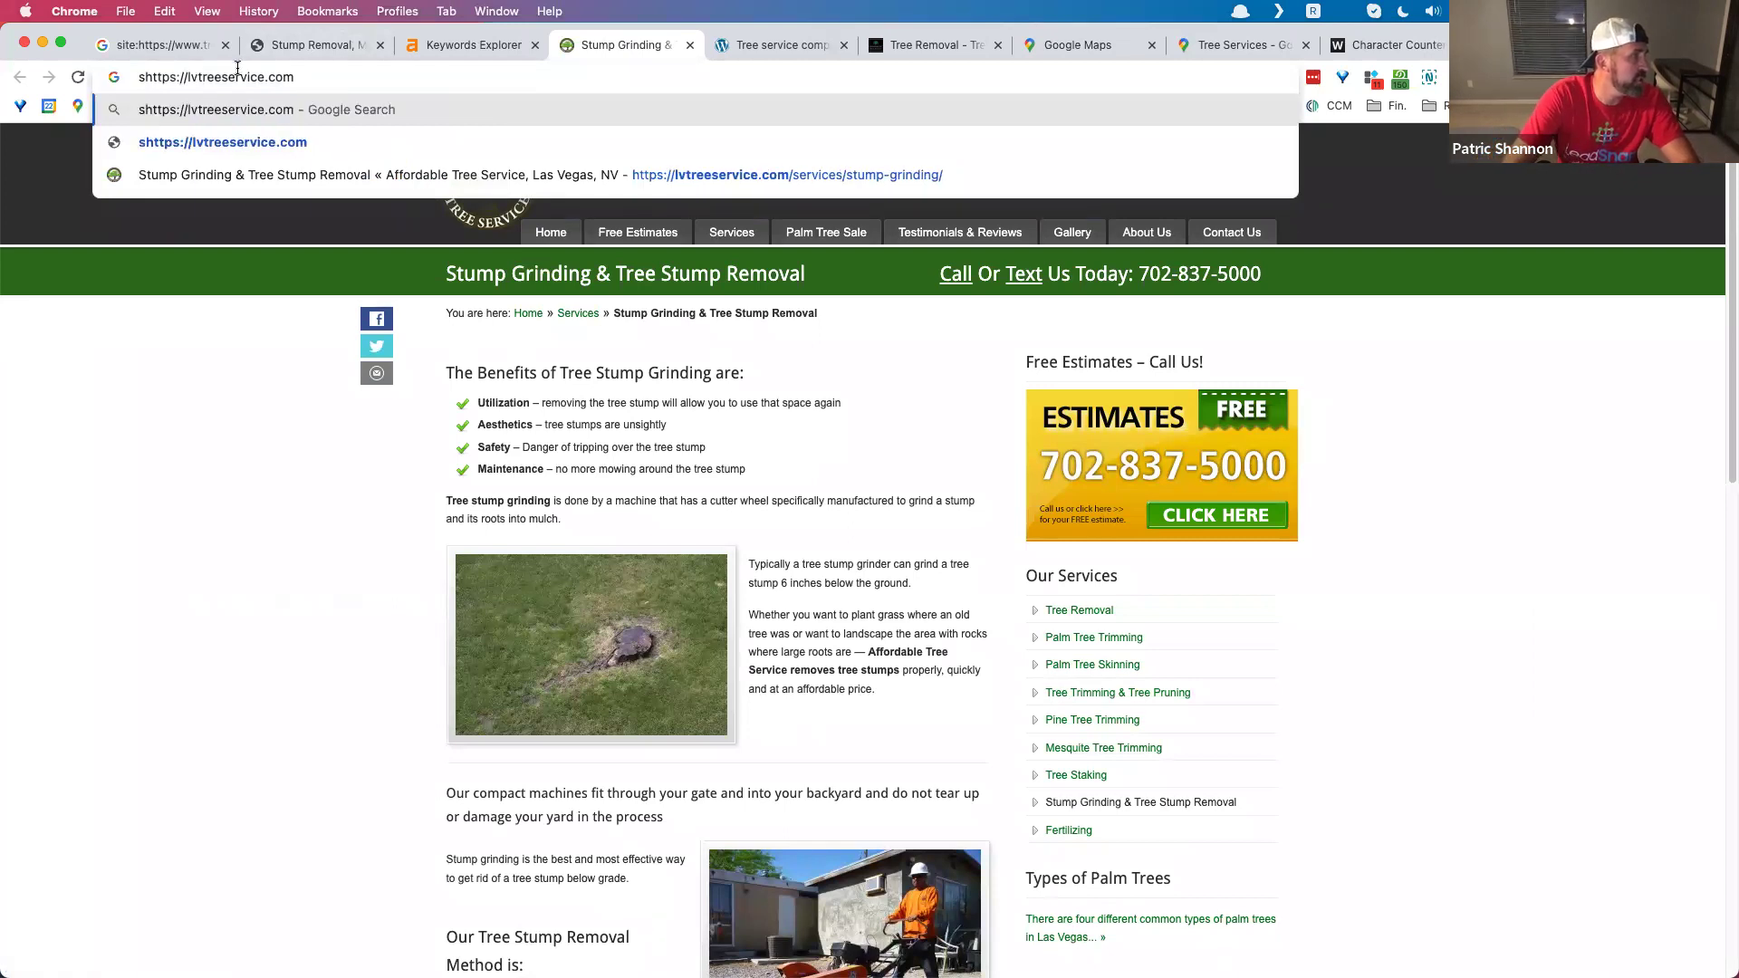
type("ite:")
key("Return")
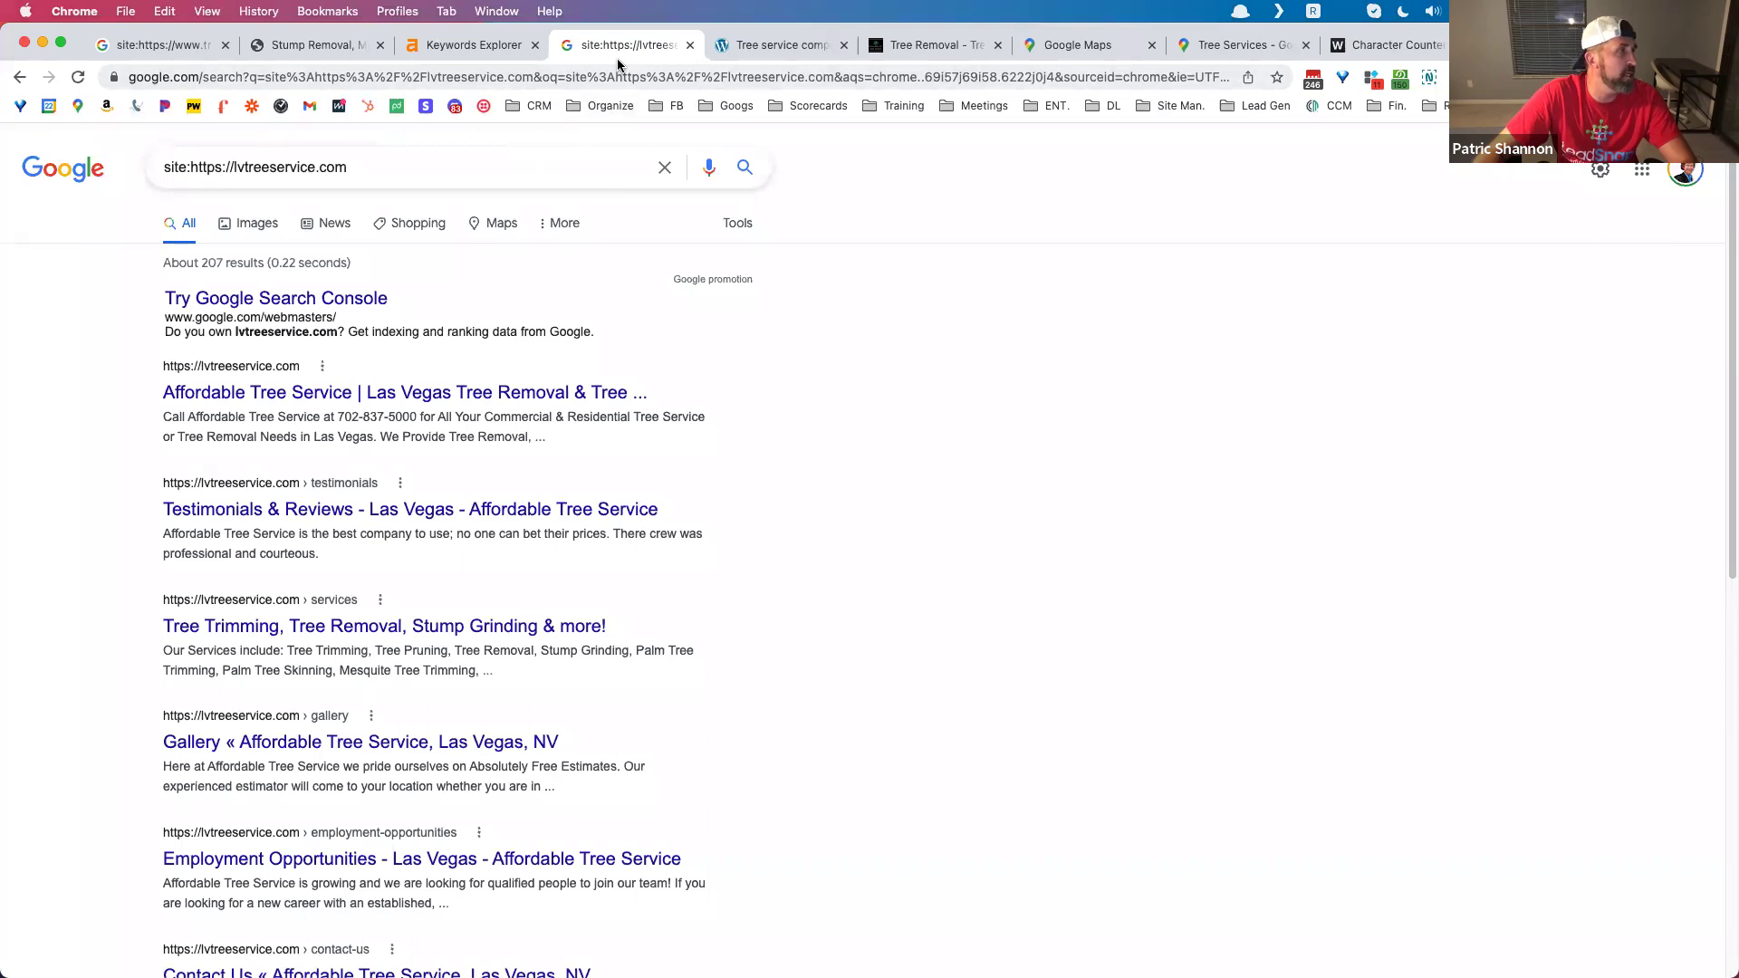
Step: Review the roughly 207 indexed lvtreeservice.com results, including the Tree Trimming snippet
left_click(481, 43)
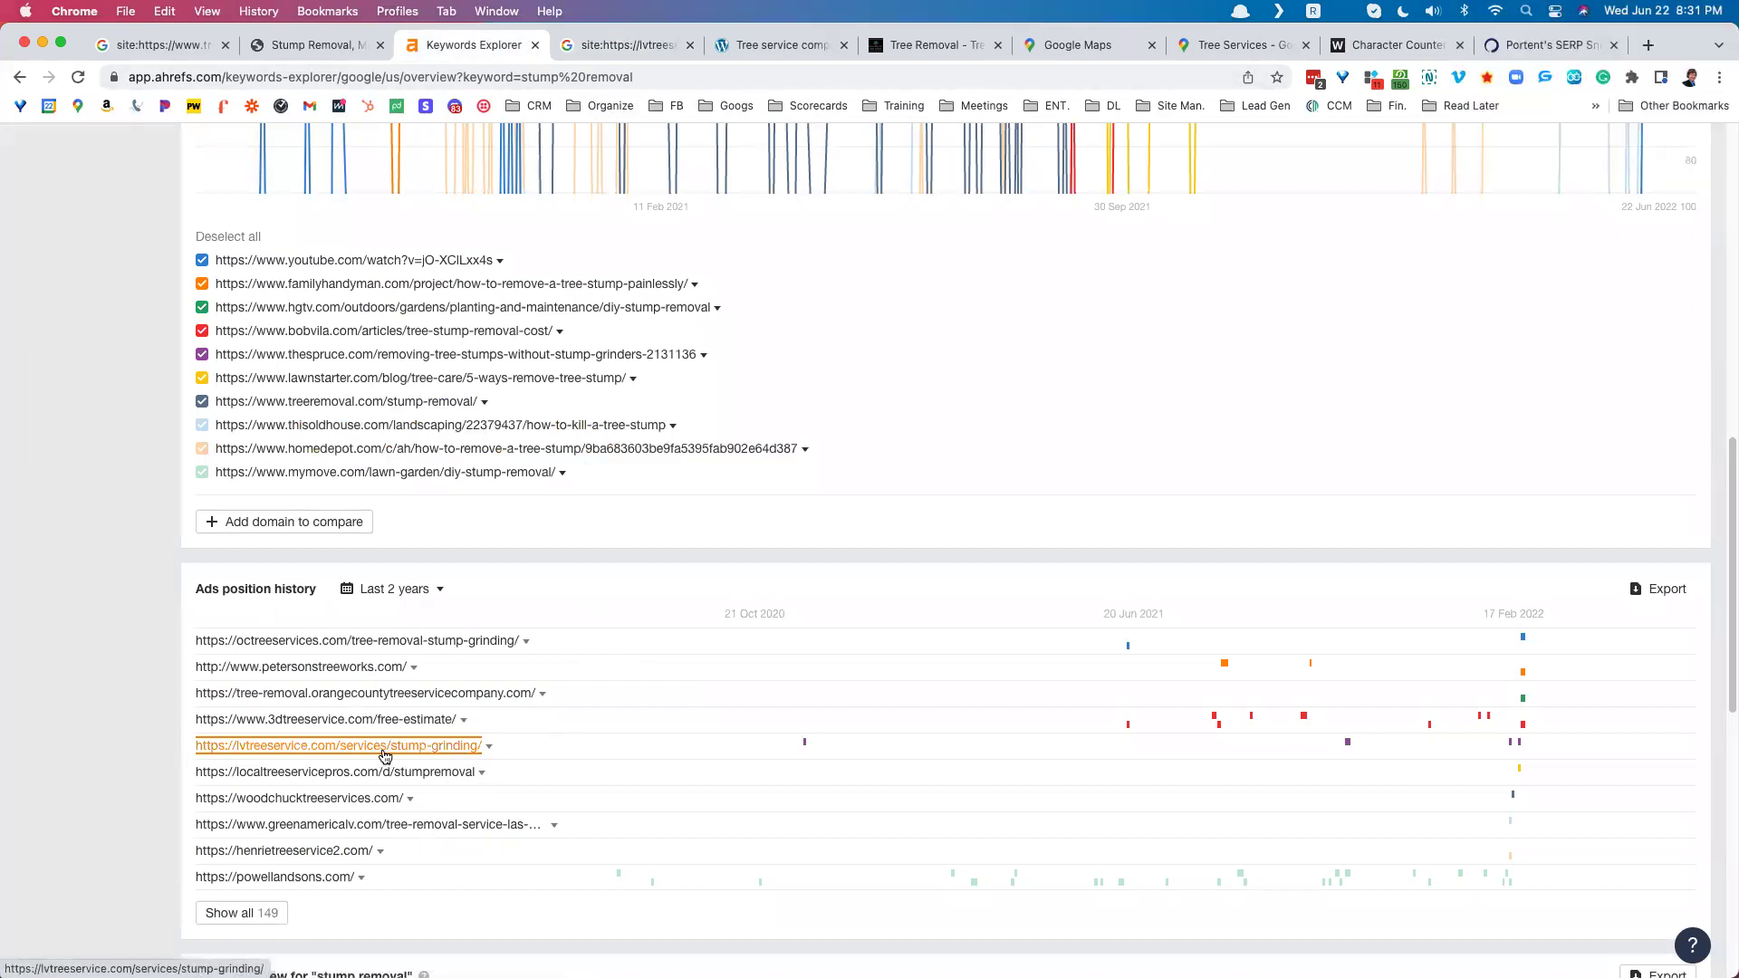
left_click(620, 44)
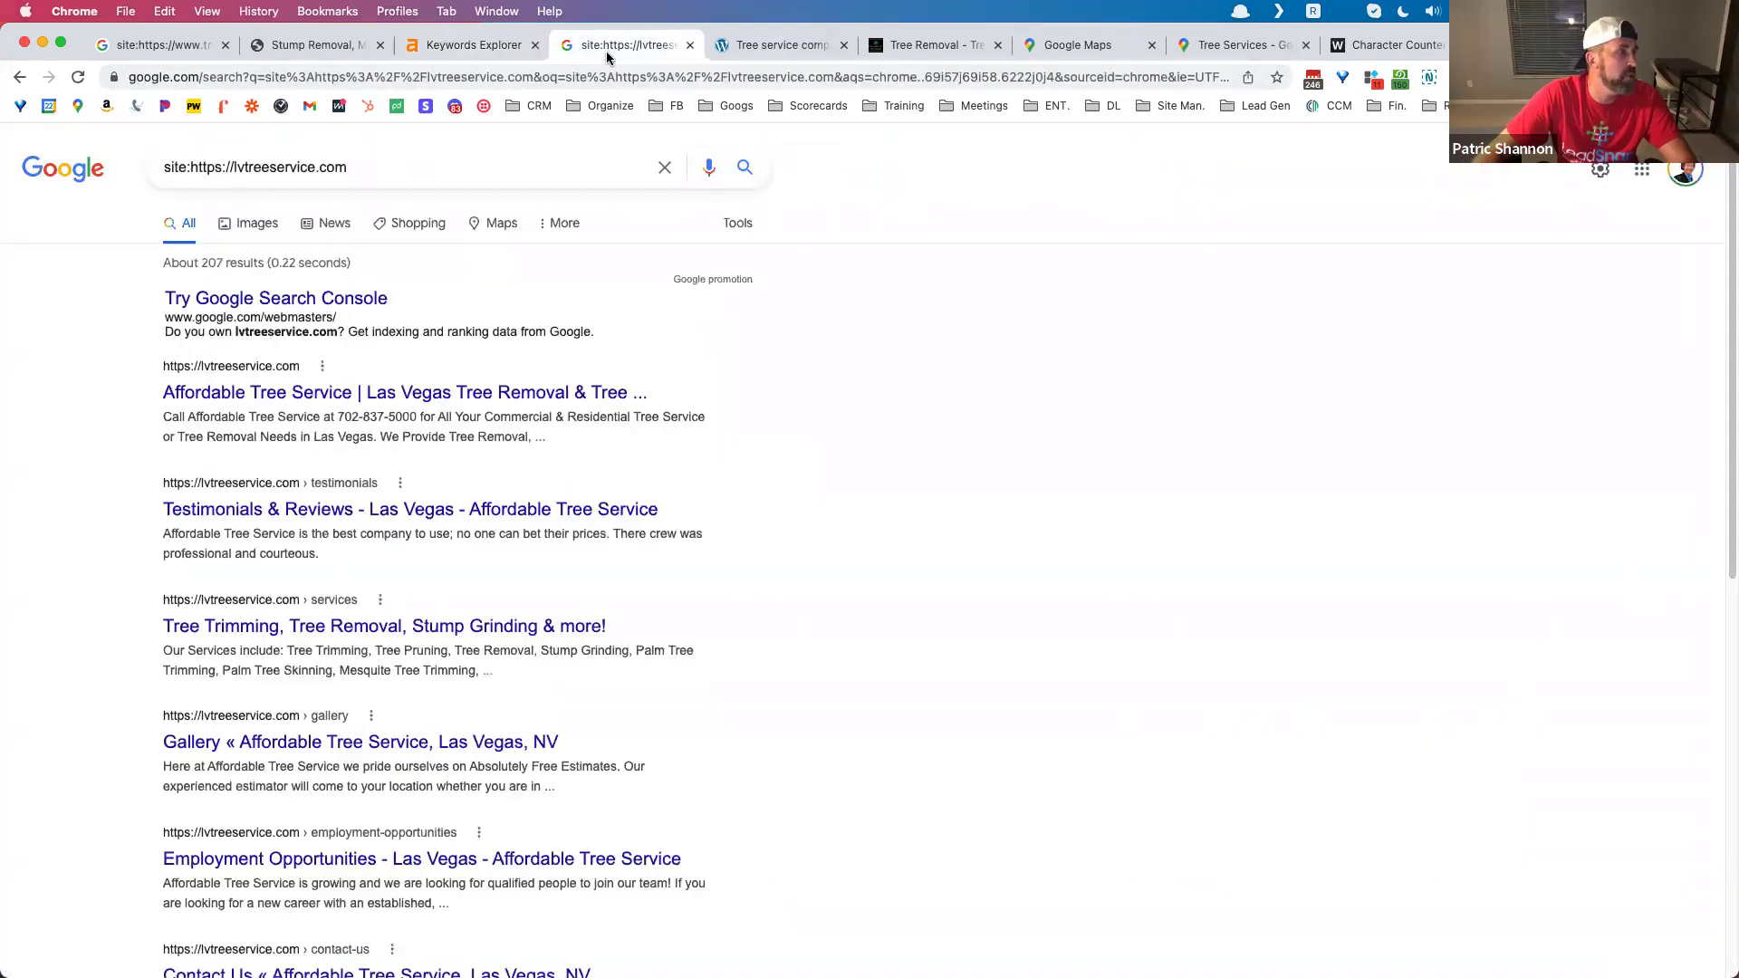
left_click_drag(145, 360, 563, 748)
left_click(860, 638)
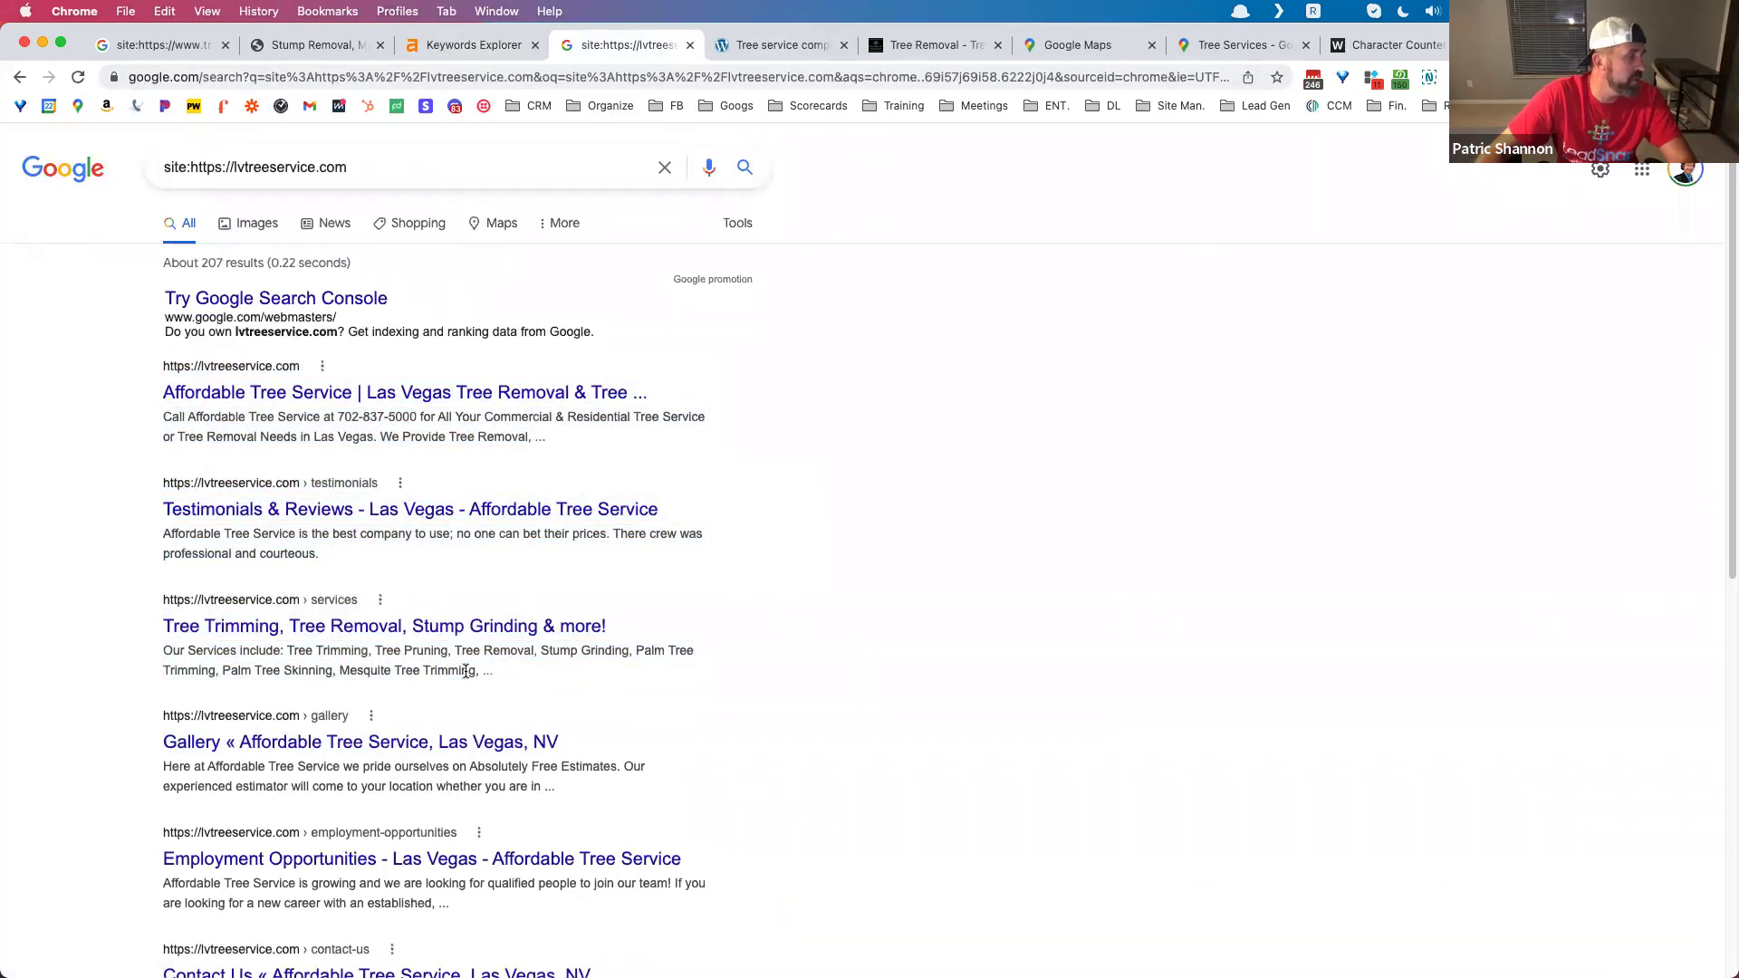
scroll(438, 667, "down", 4)
scroll(404, 671, "up", 2)
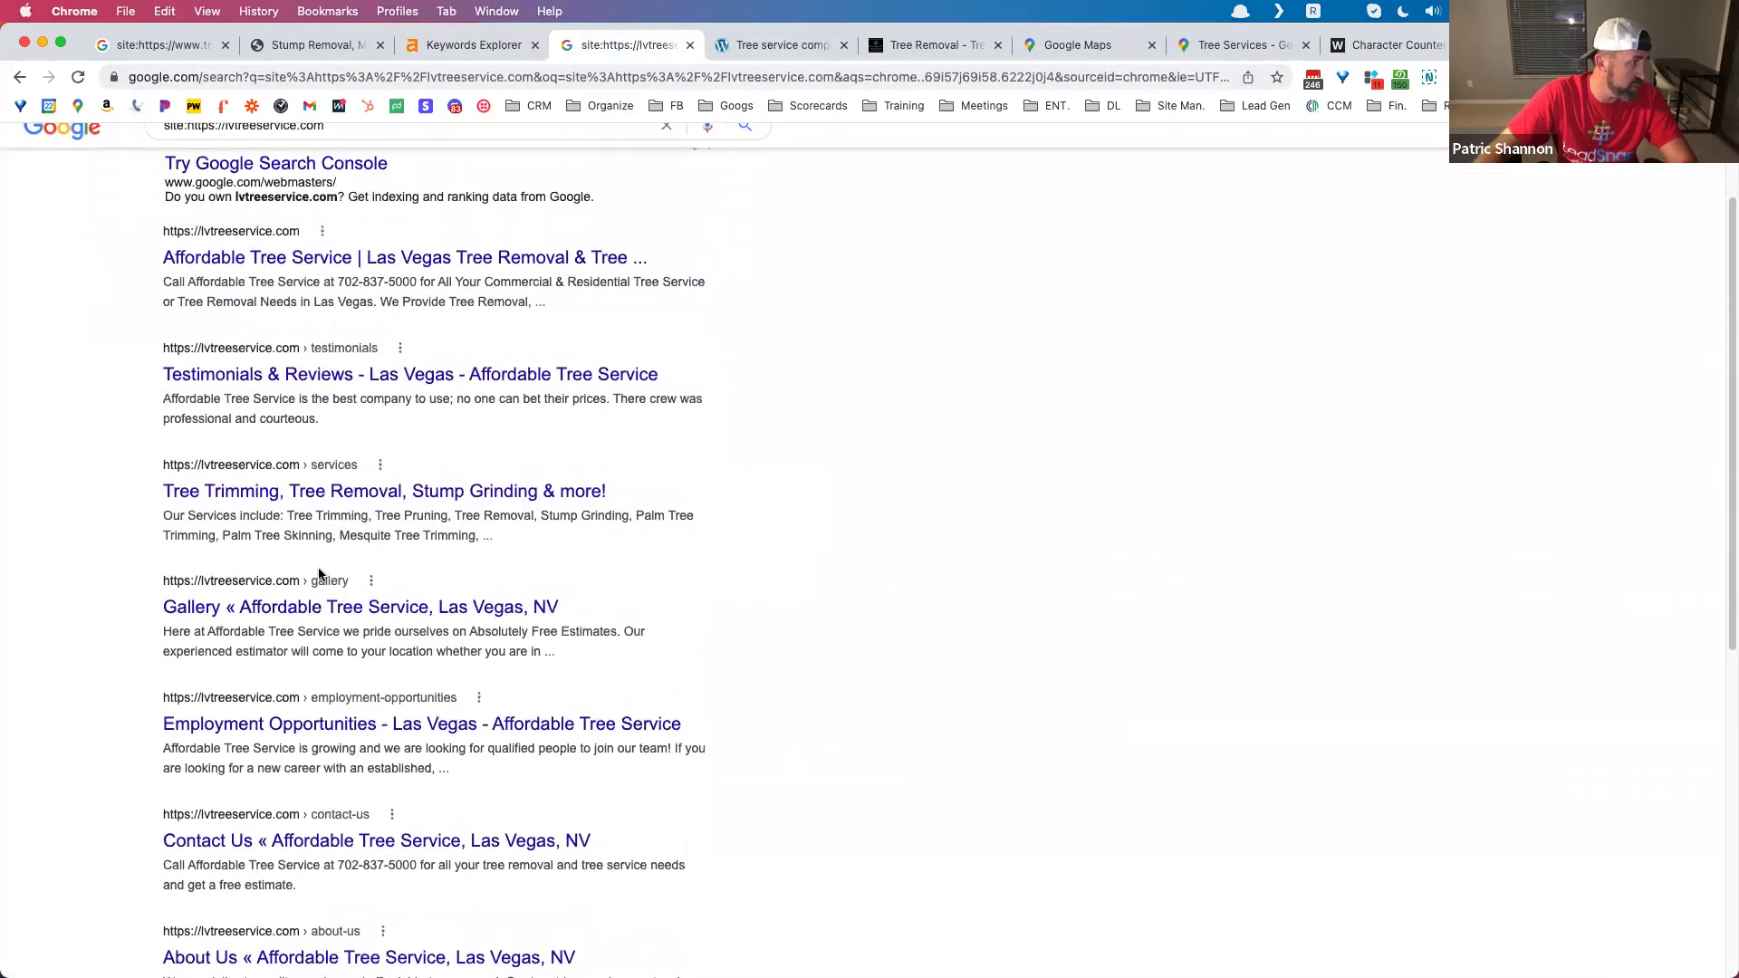
left_click_drag(161, 550, 504, 572)
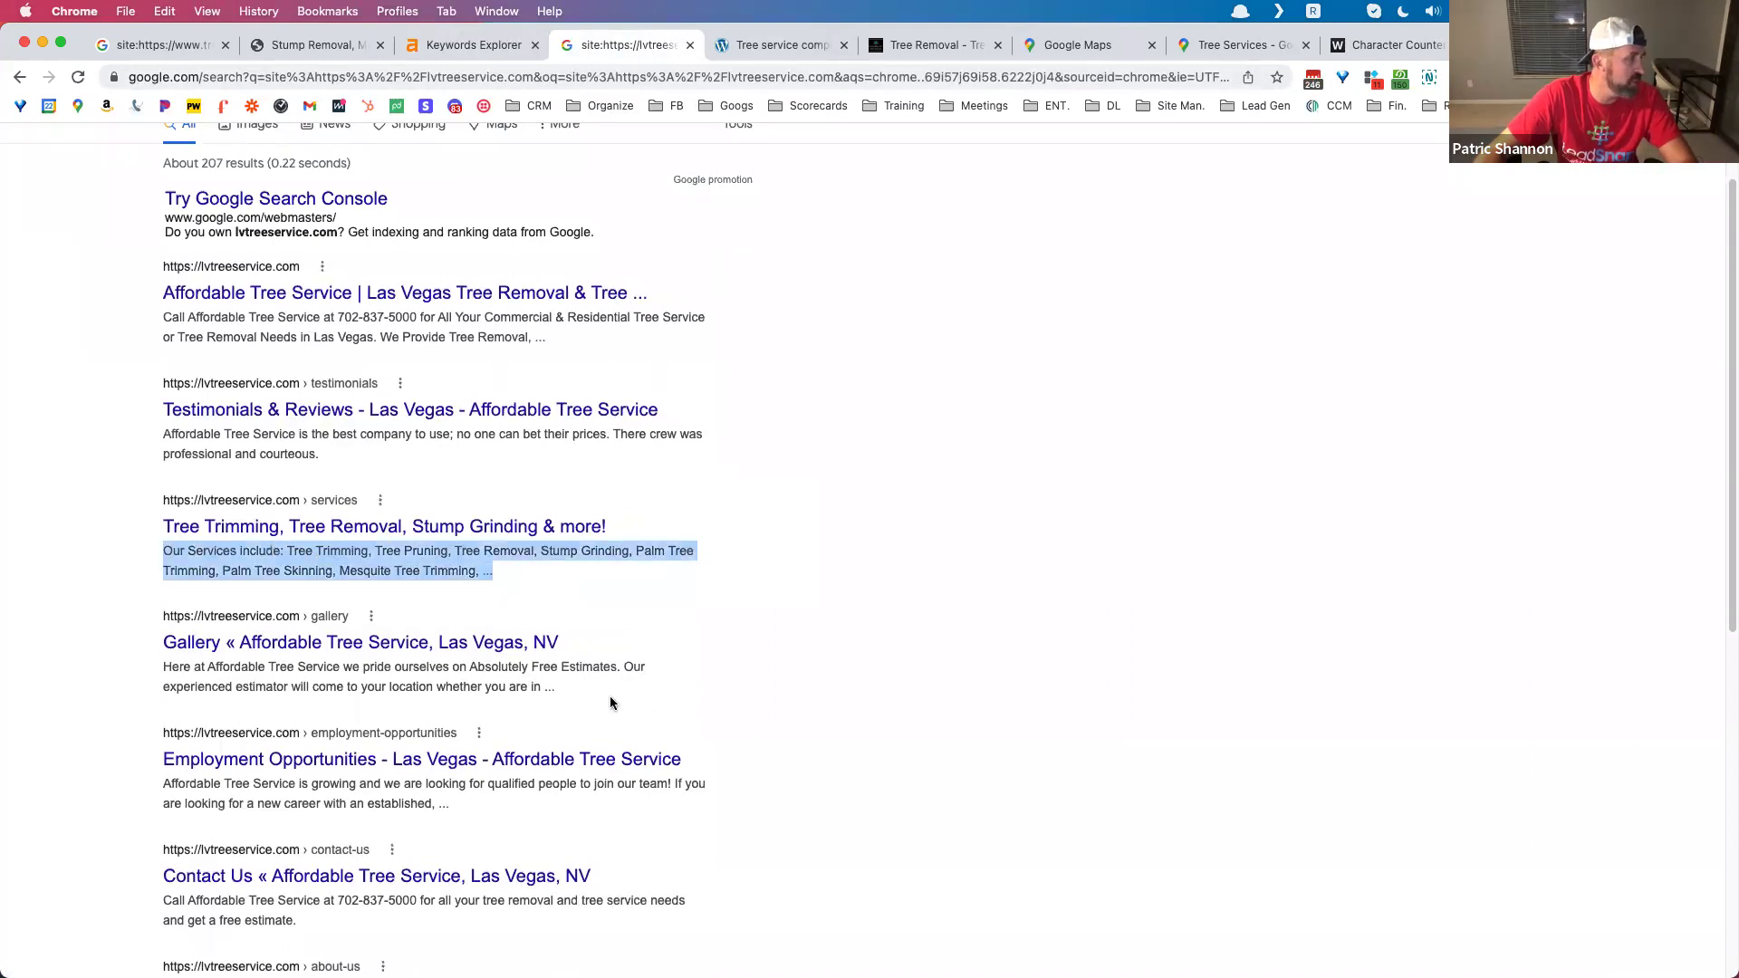
left_click(448, 681)
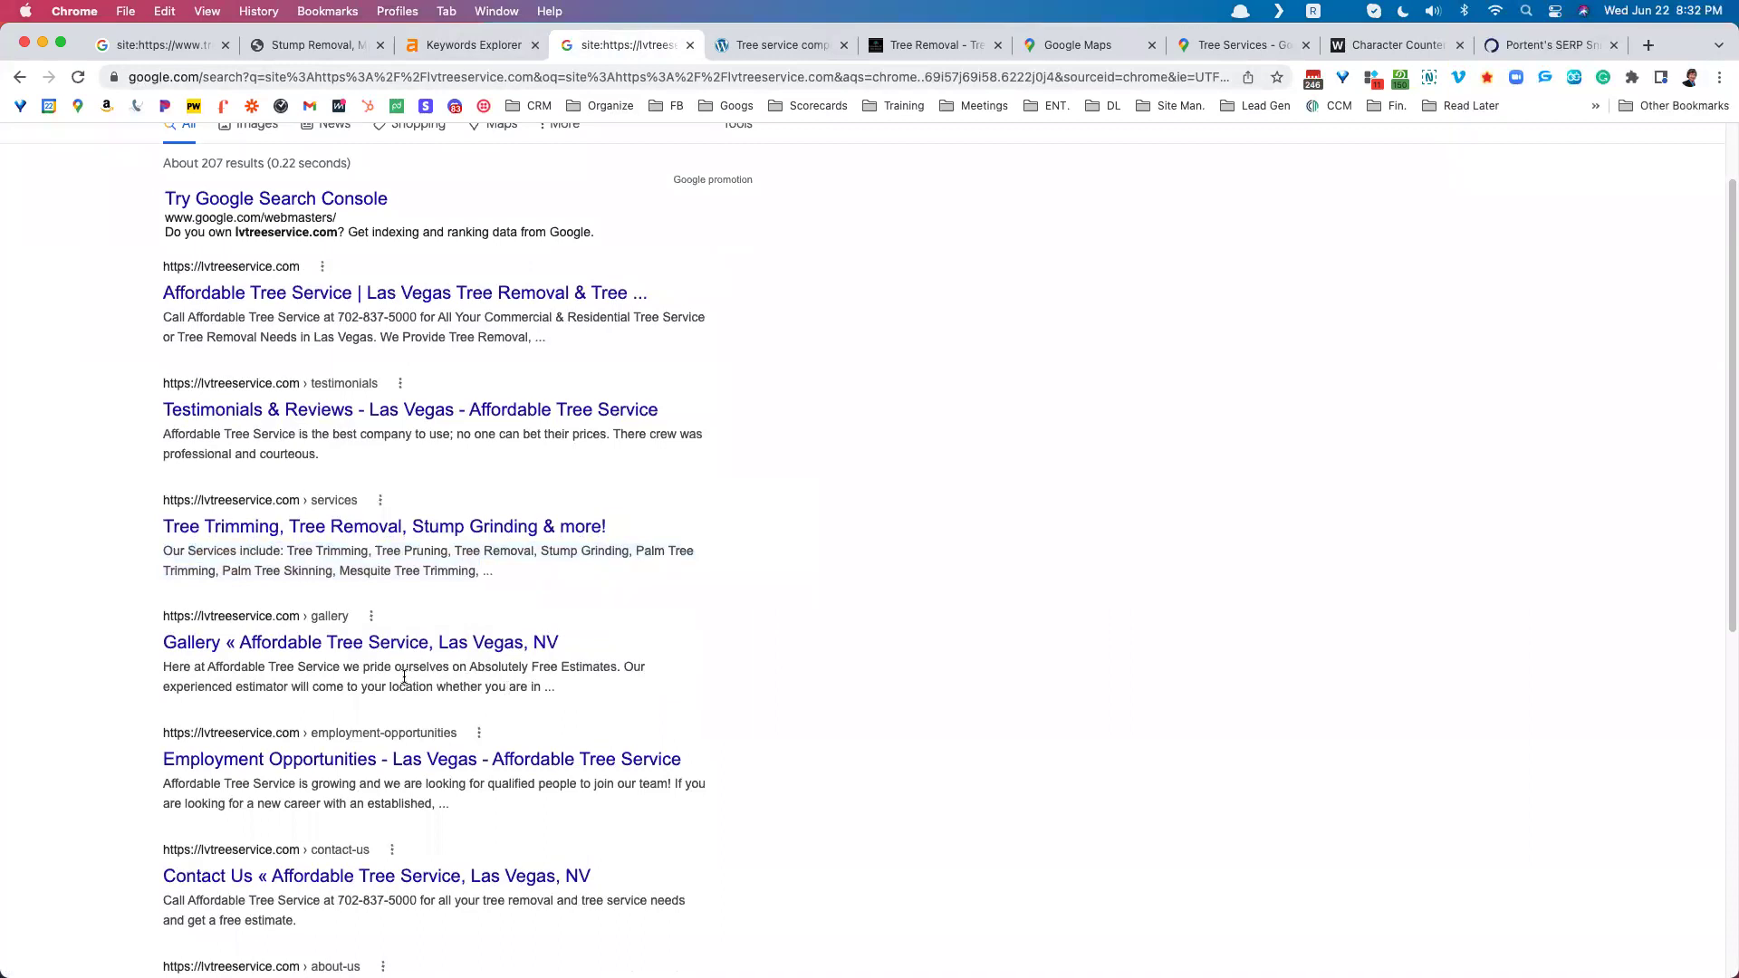
scroll(404, 678, "down", 3)
scroll(404, 396, "up", 5)
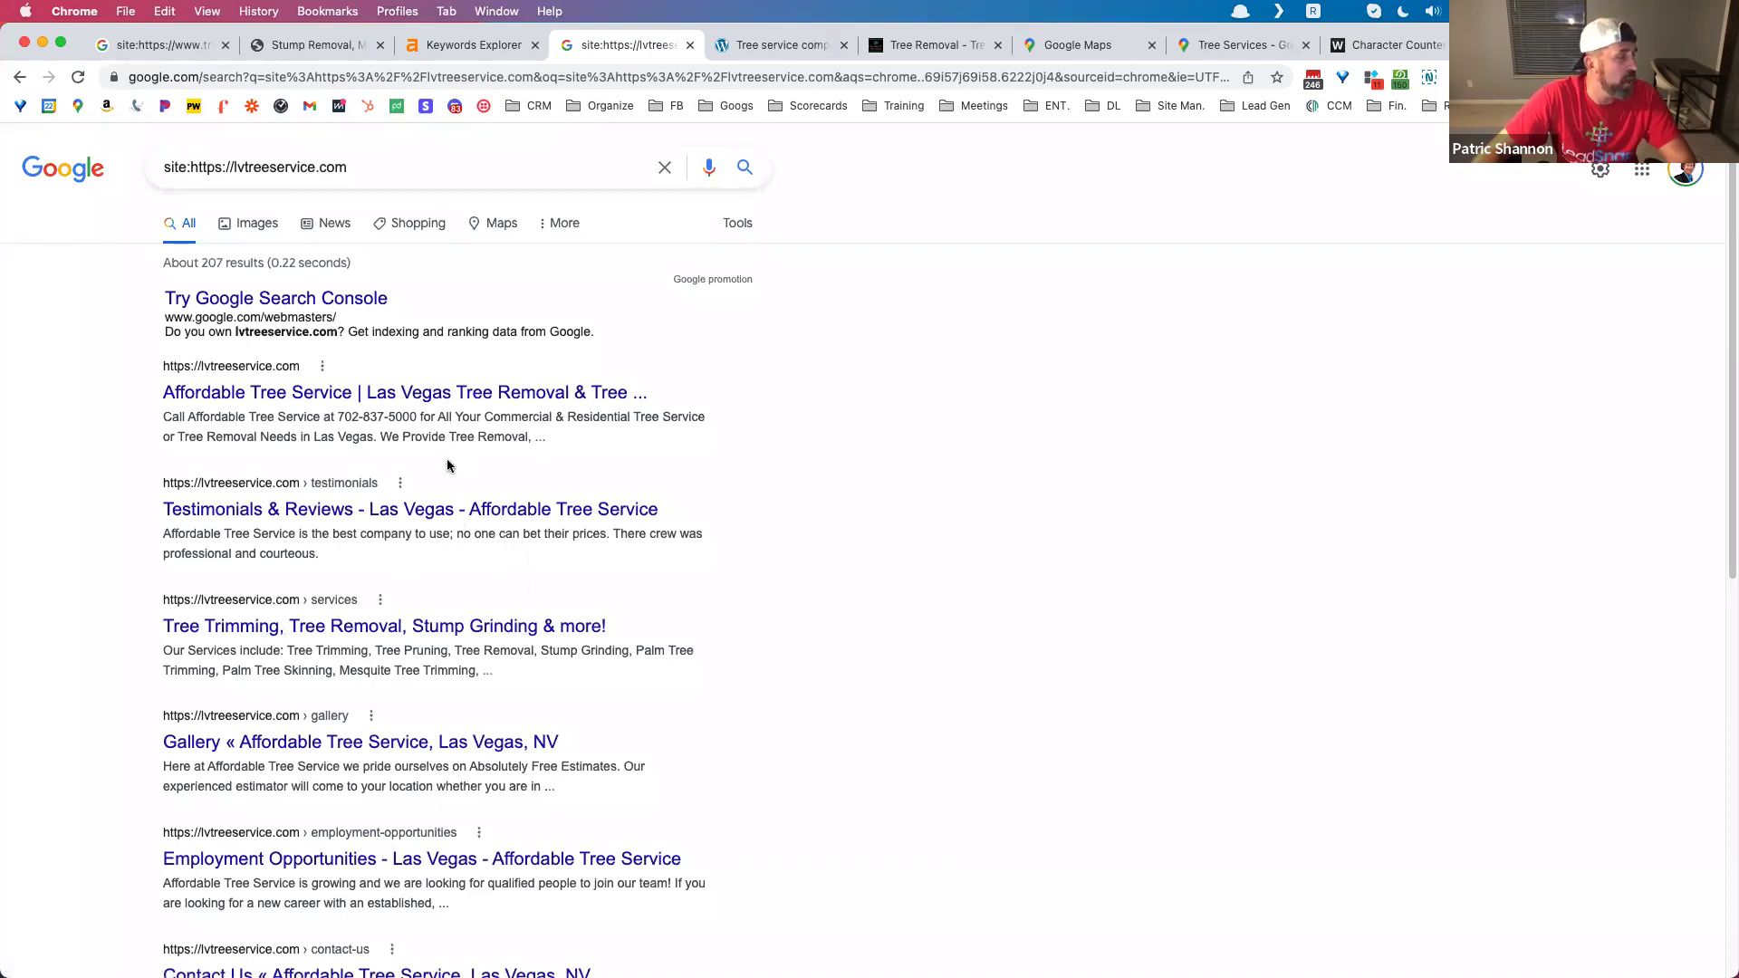
scroll(448, 466, "down", 7)
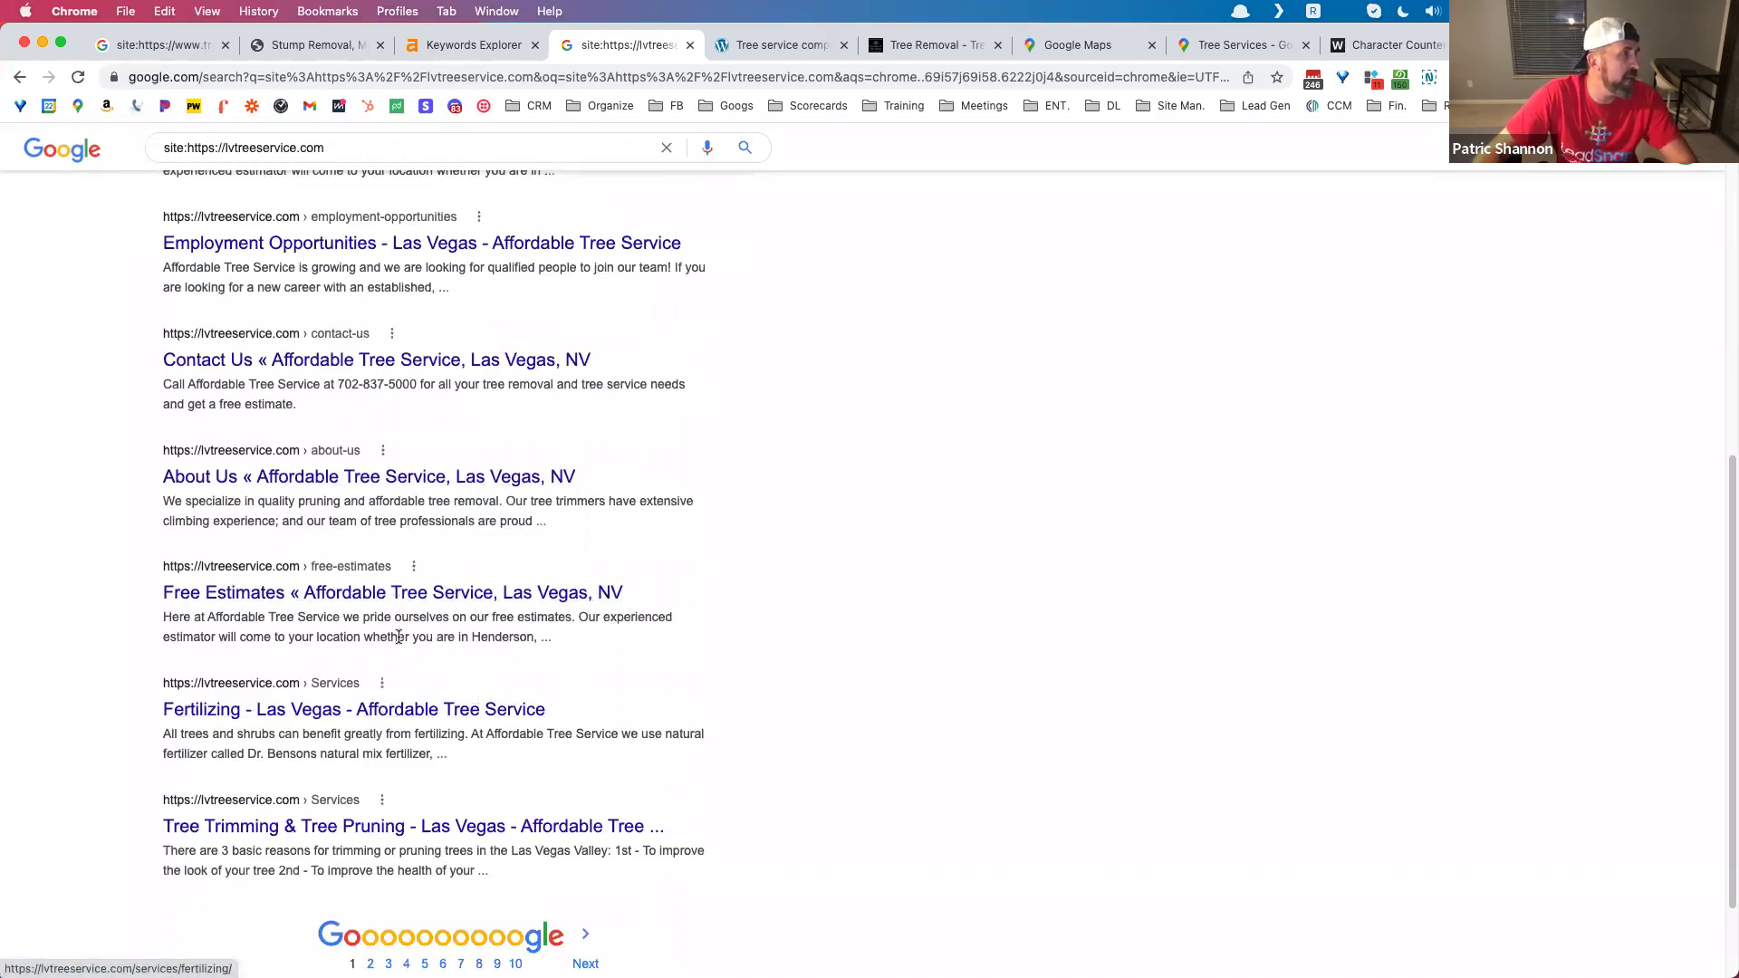
scroll(444, 490, "up", 7)
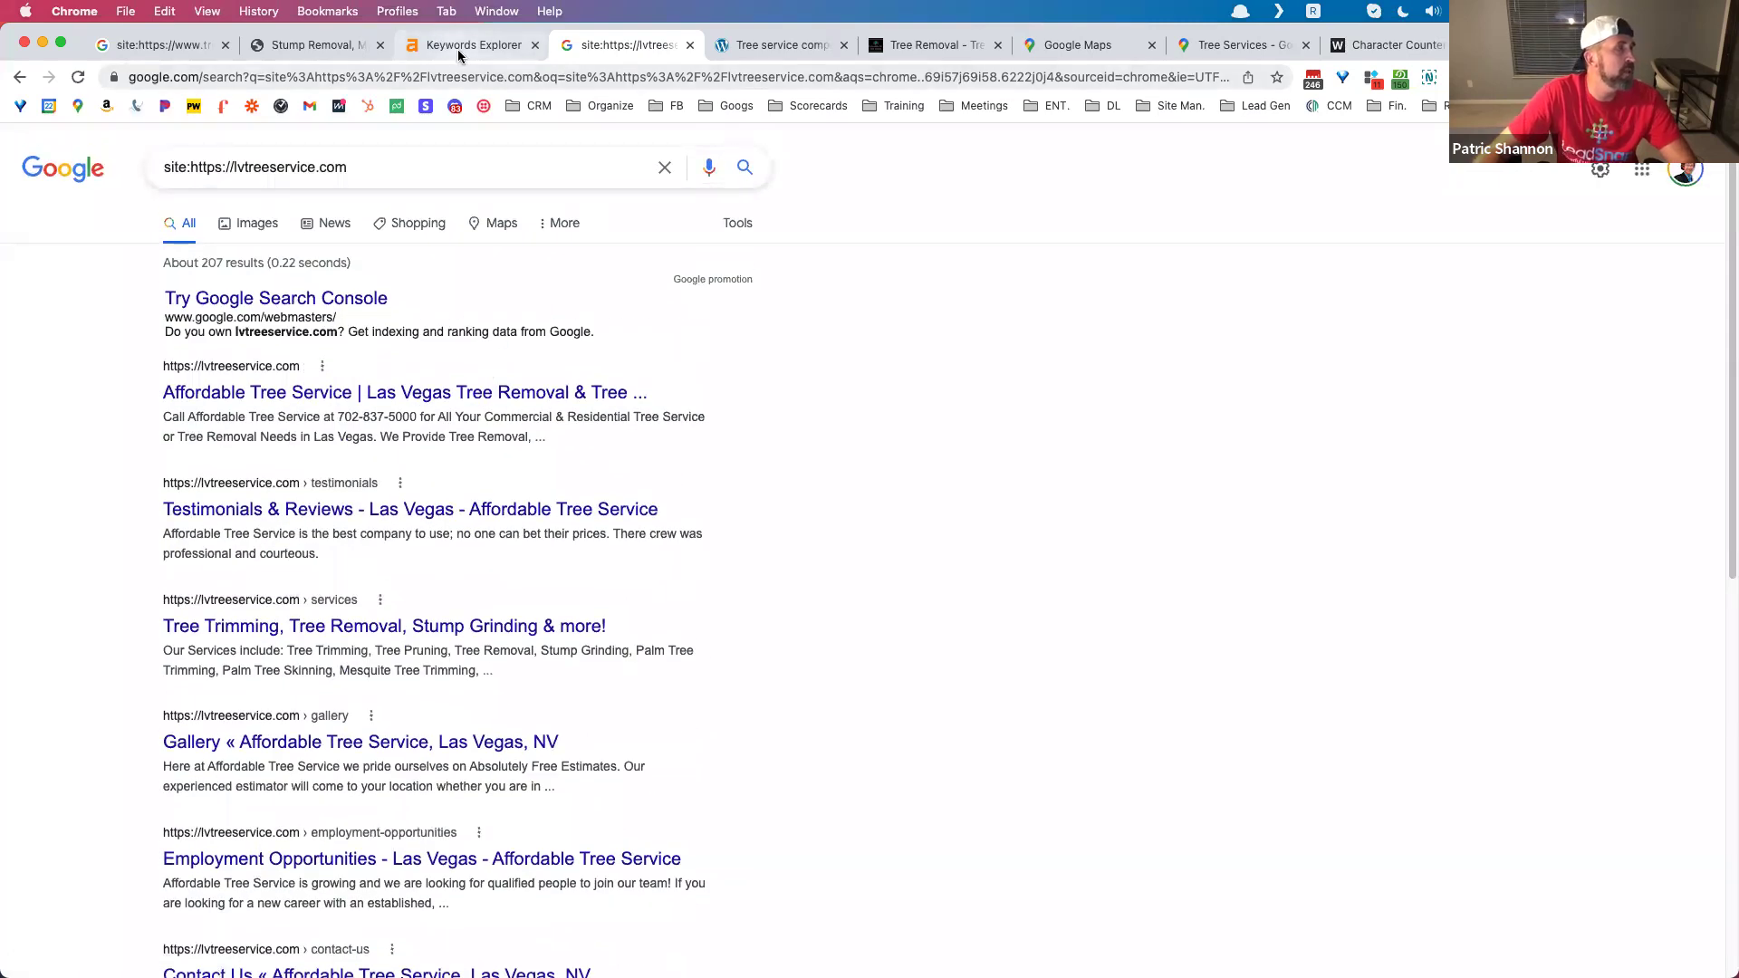
Step: Paste the stump removal page's full text into the Character Counter: 3512 characters, 622 words
left_click(317, 42)
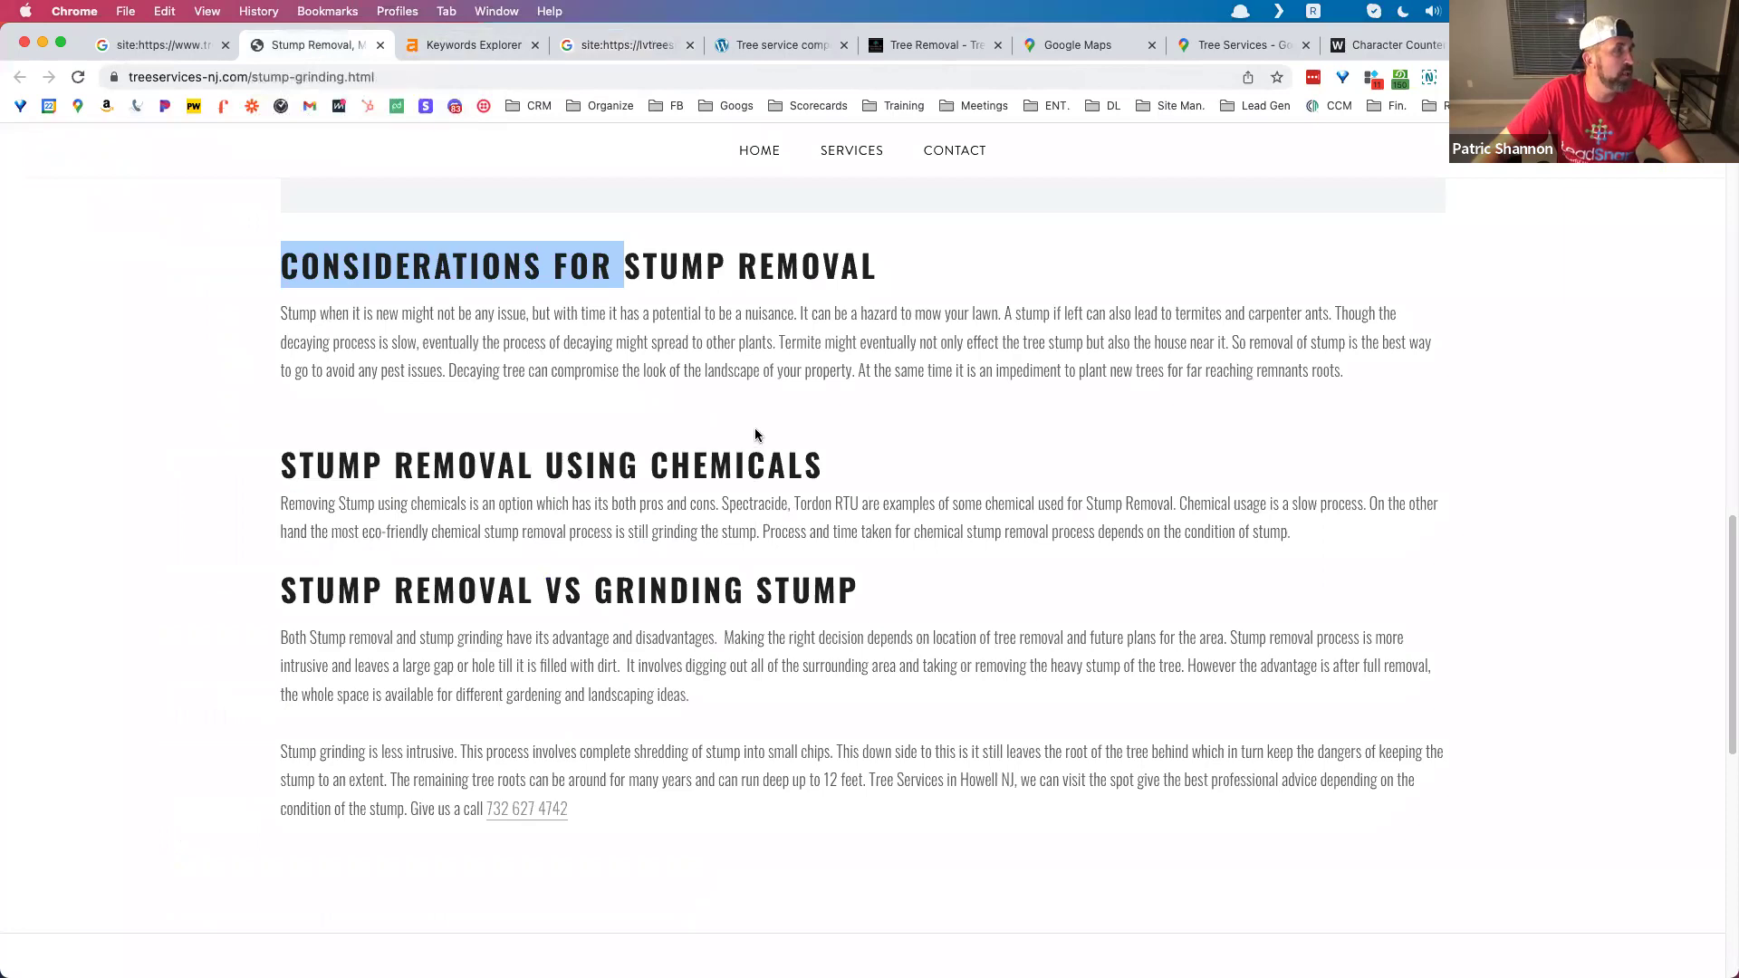
scroll(761, 426, "up", 4)
scroll(771, 413, "up", 10)
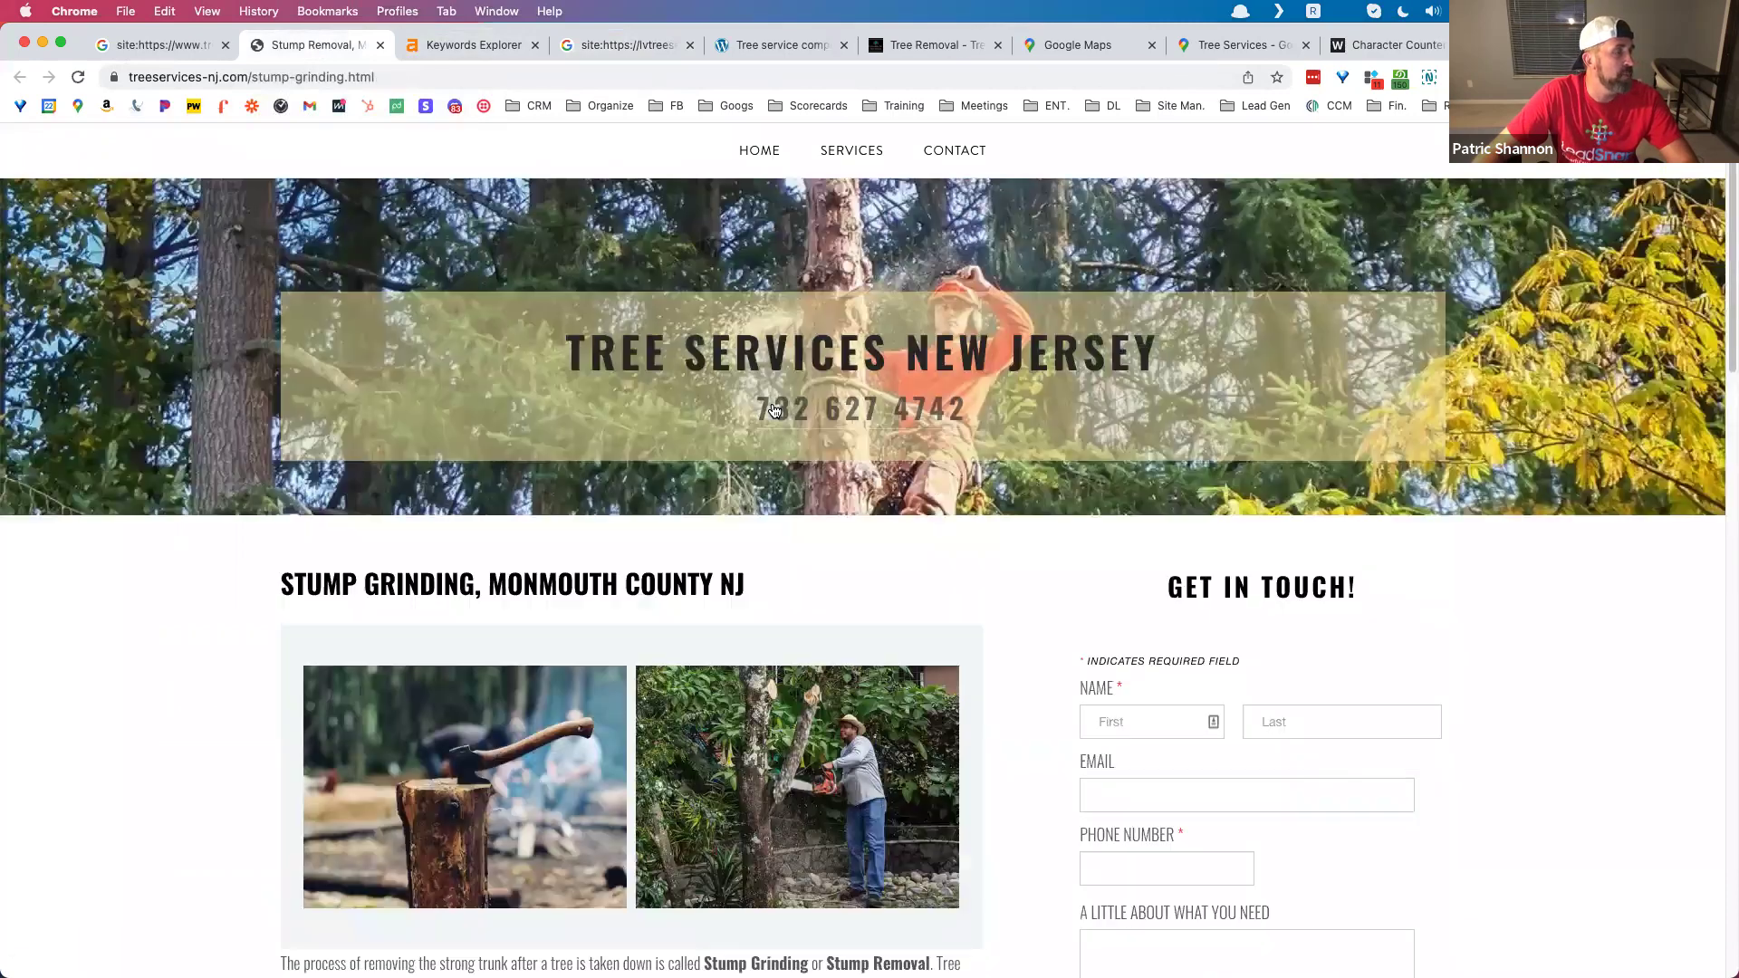
scroll(774, 407, "down", 8)
scroll(668, 407, "up", 4)
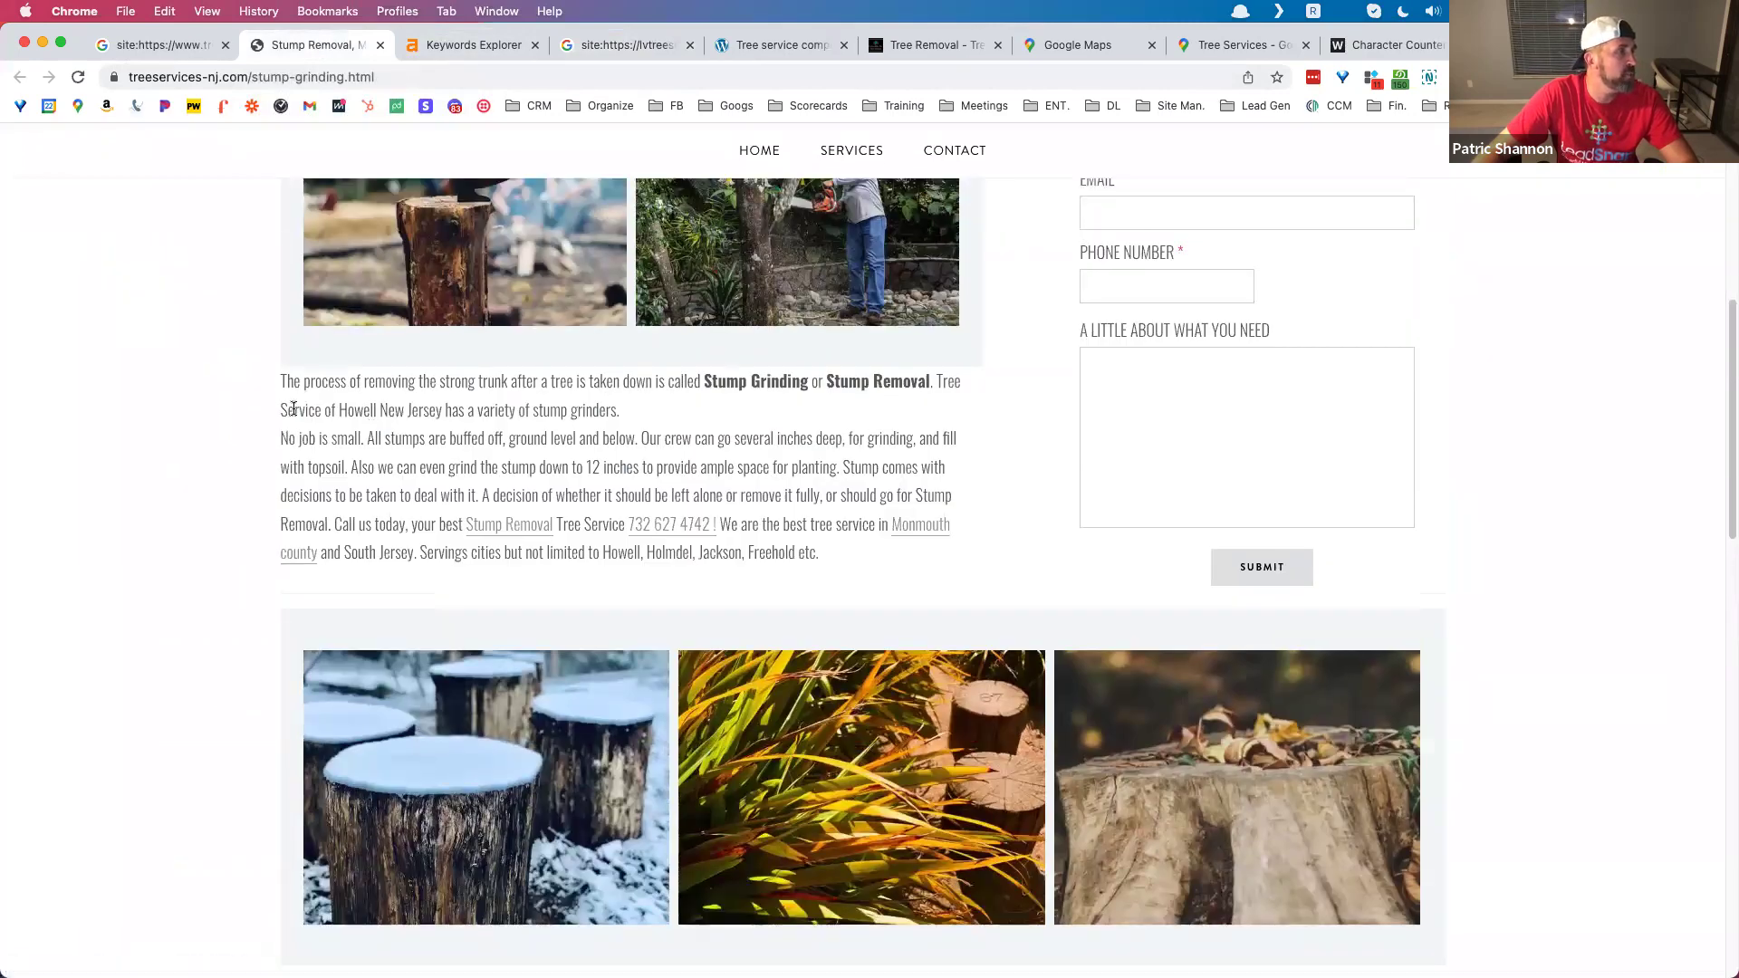
key("super+a")
key("super+c")
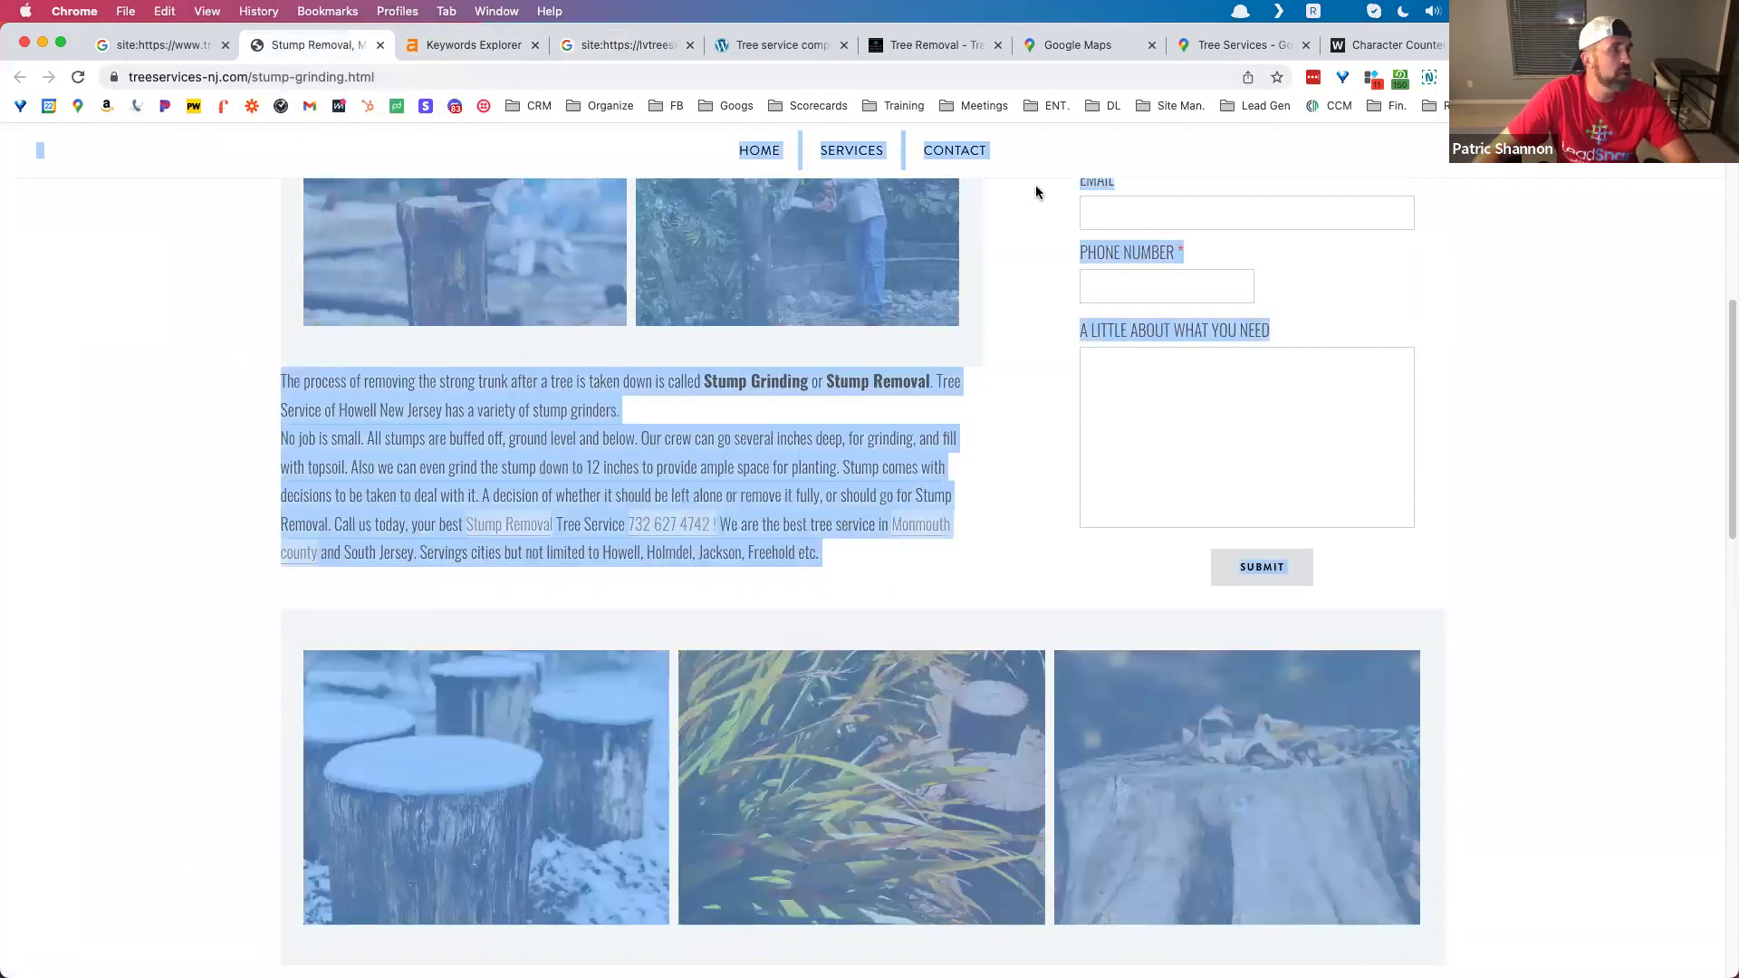
left_click(1390, 45)
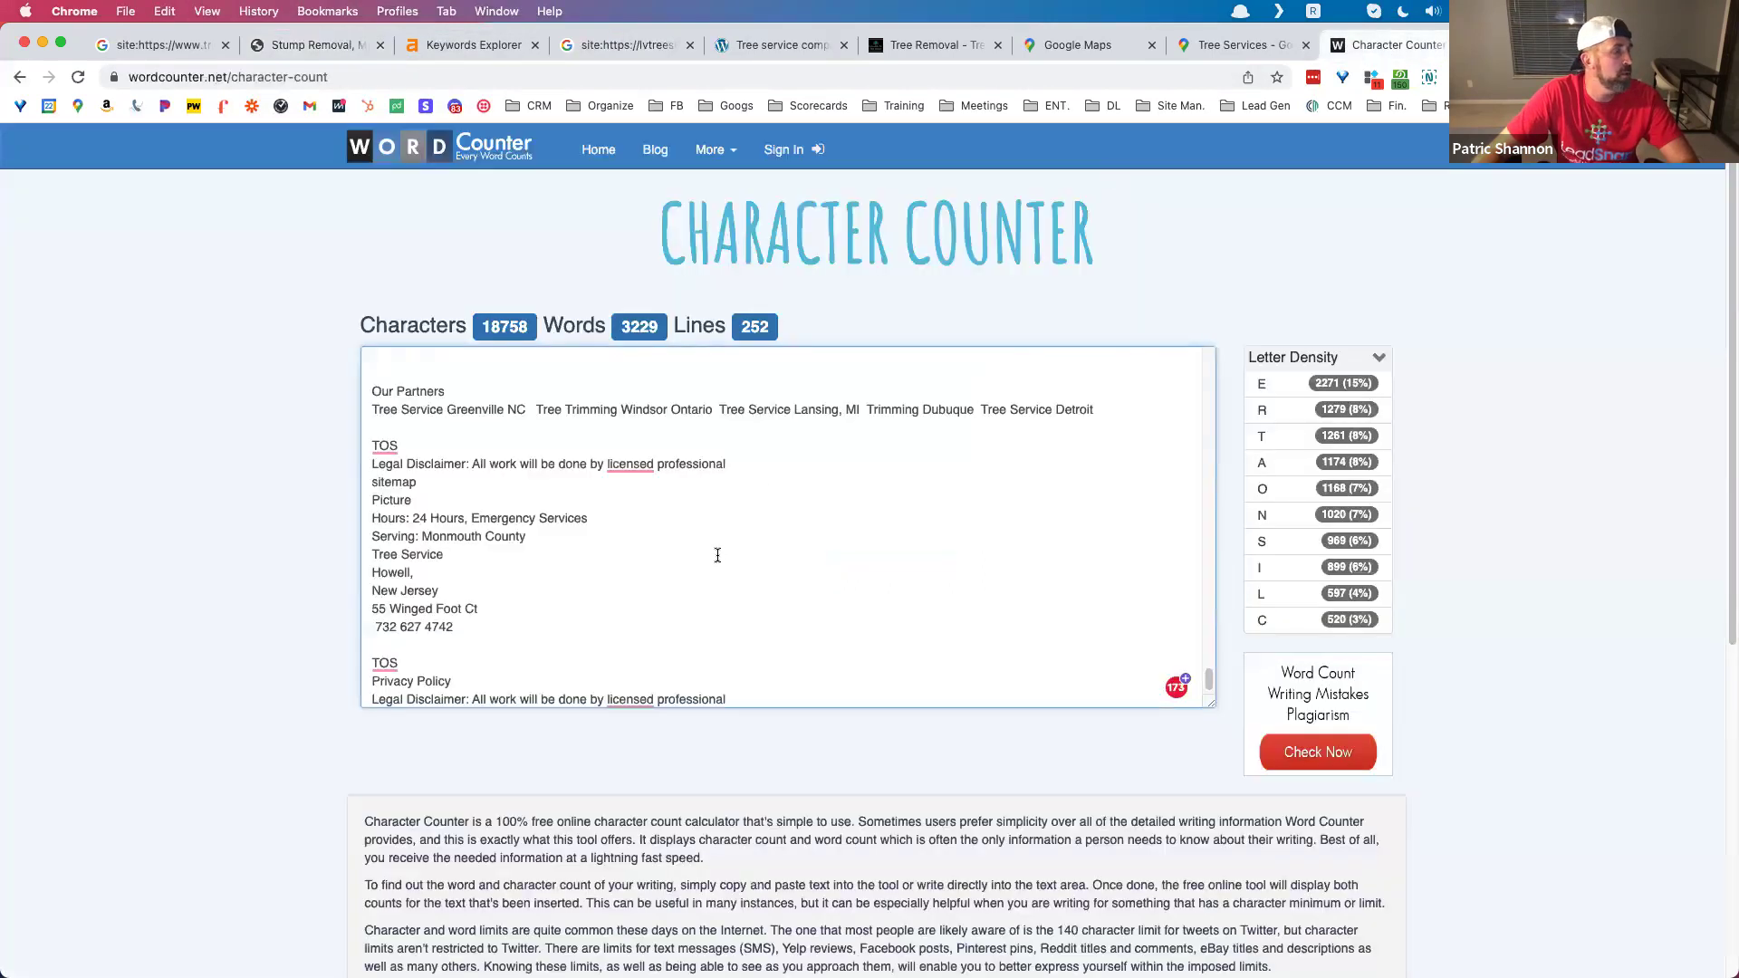
key("super+a")
key("super+v")
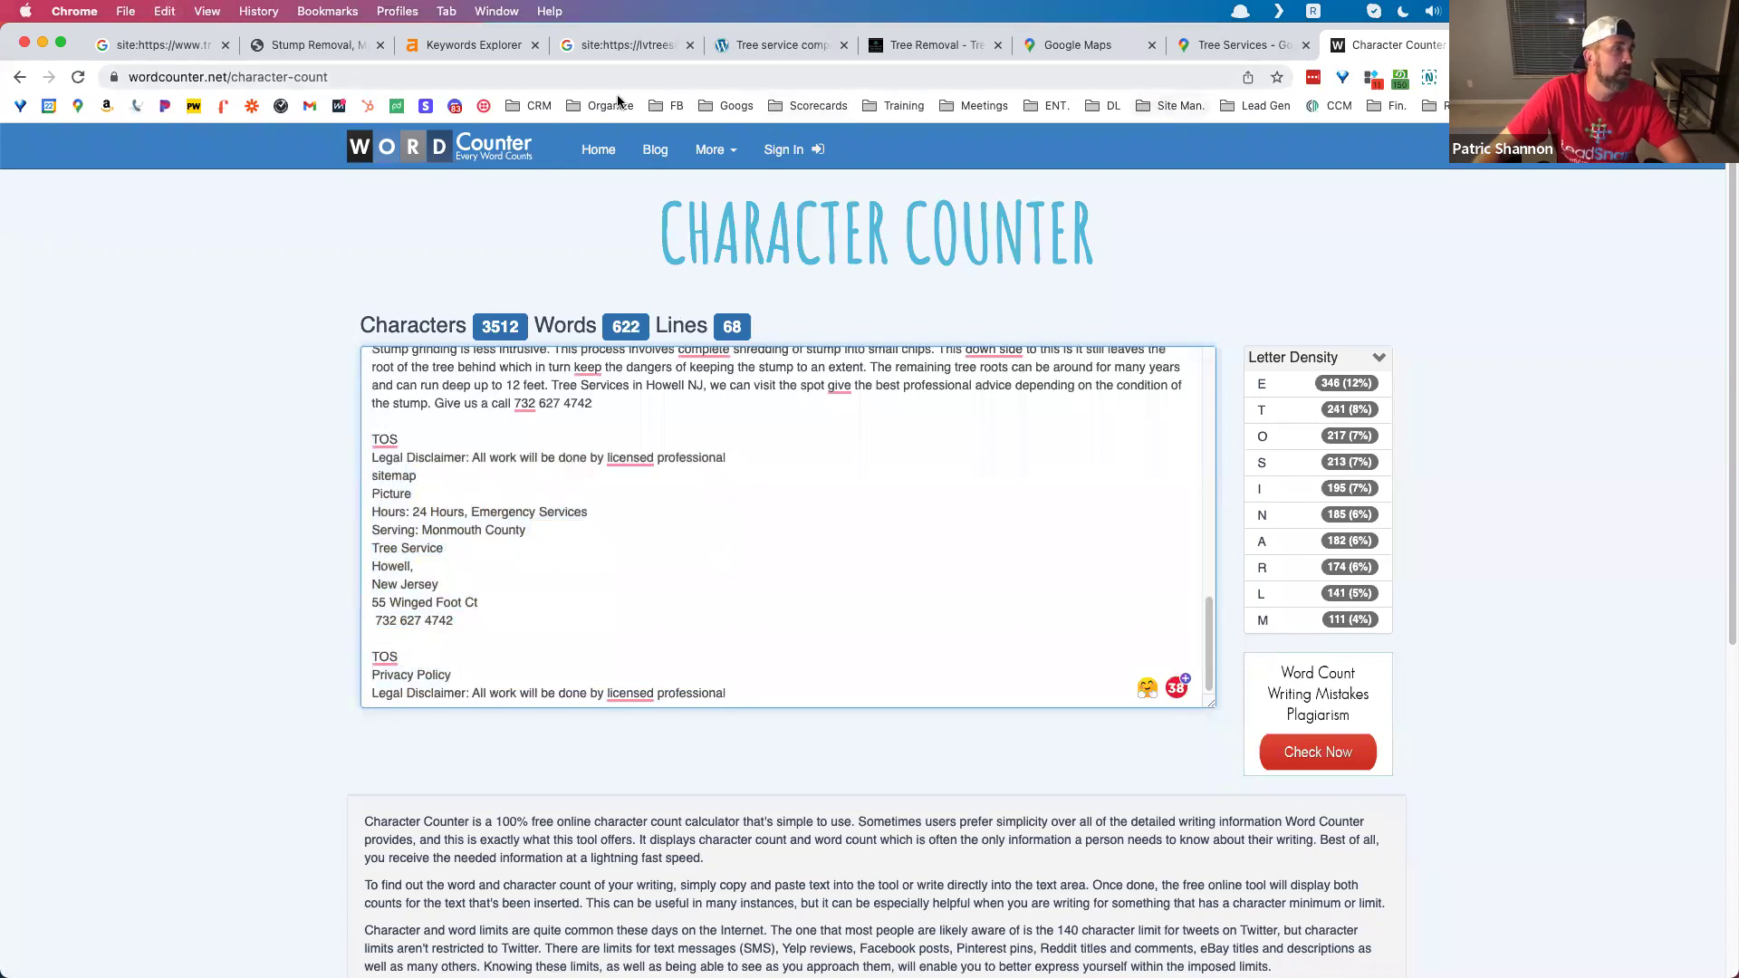
Step: Return to the stump removal page, clear the selection, scroll through it, and start a new tab
left_click(313, 47)
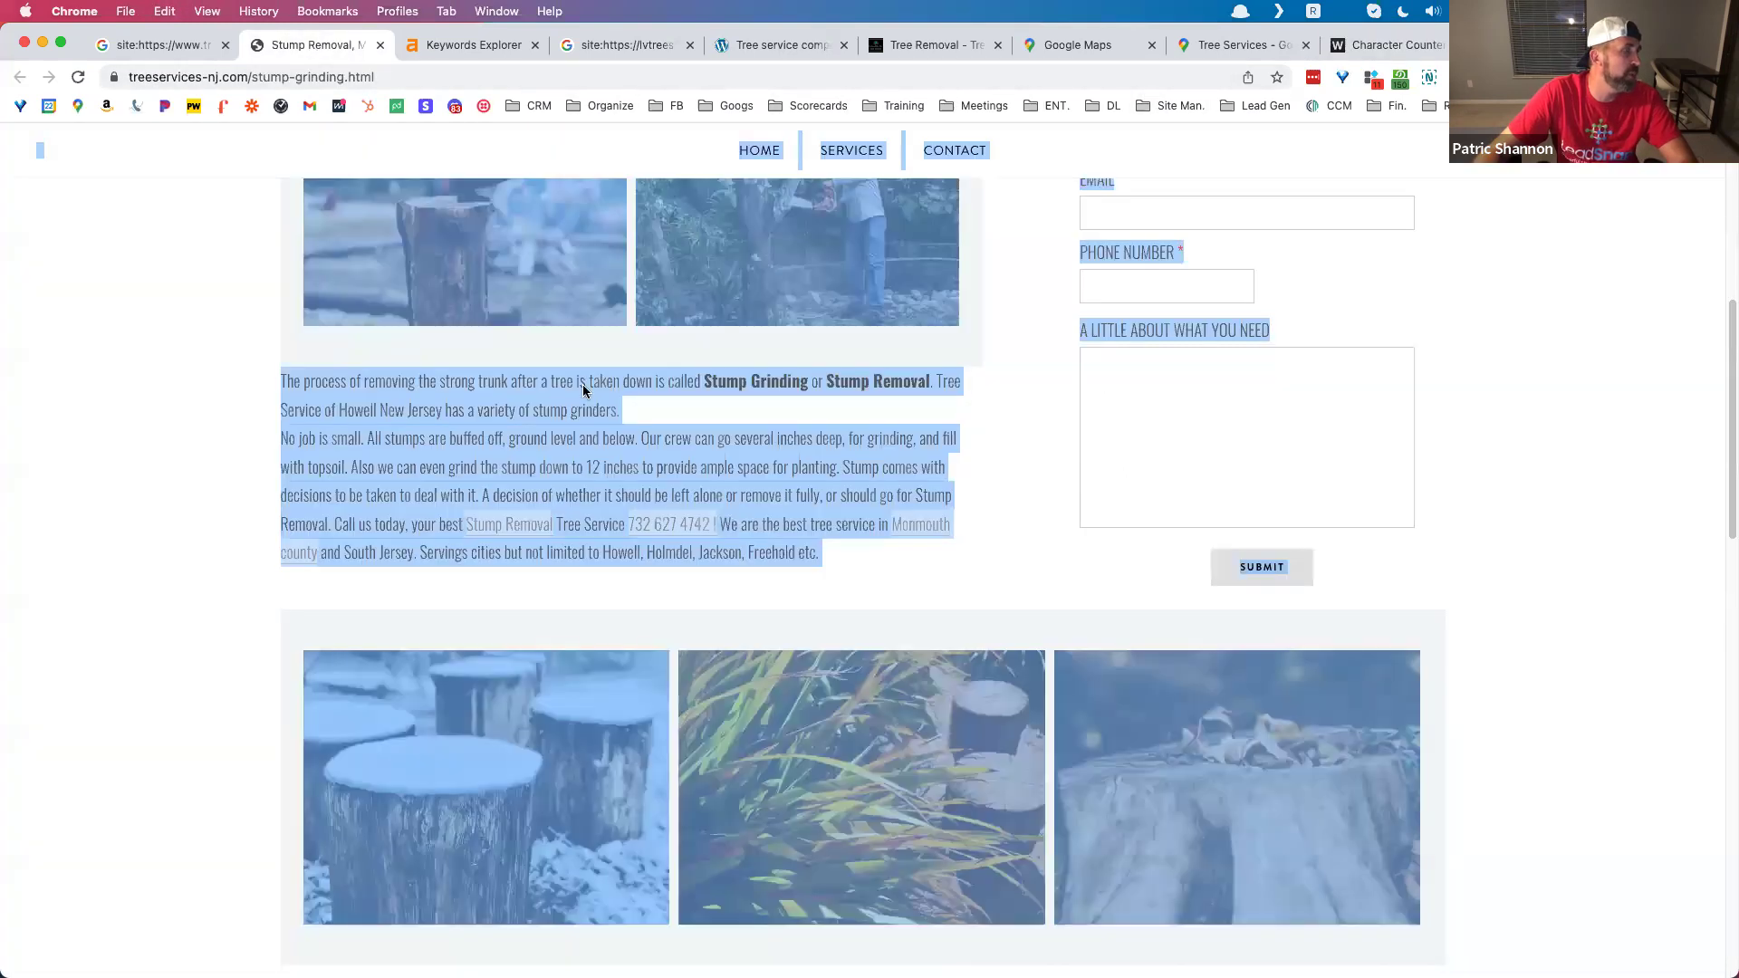
left_click(509, 463)
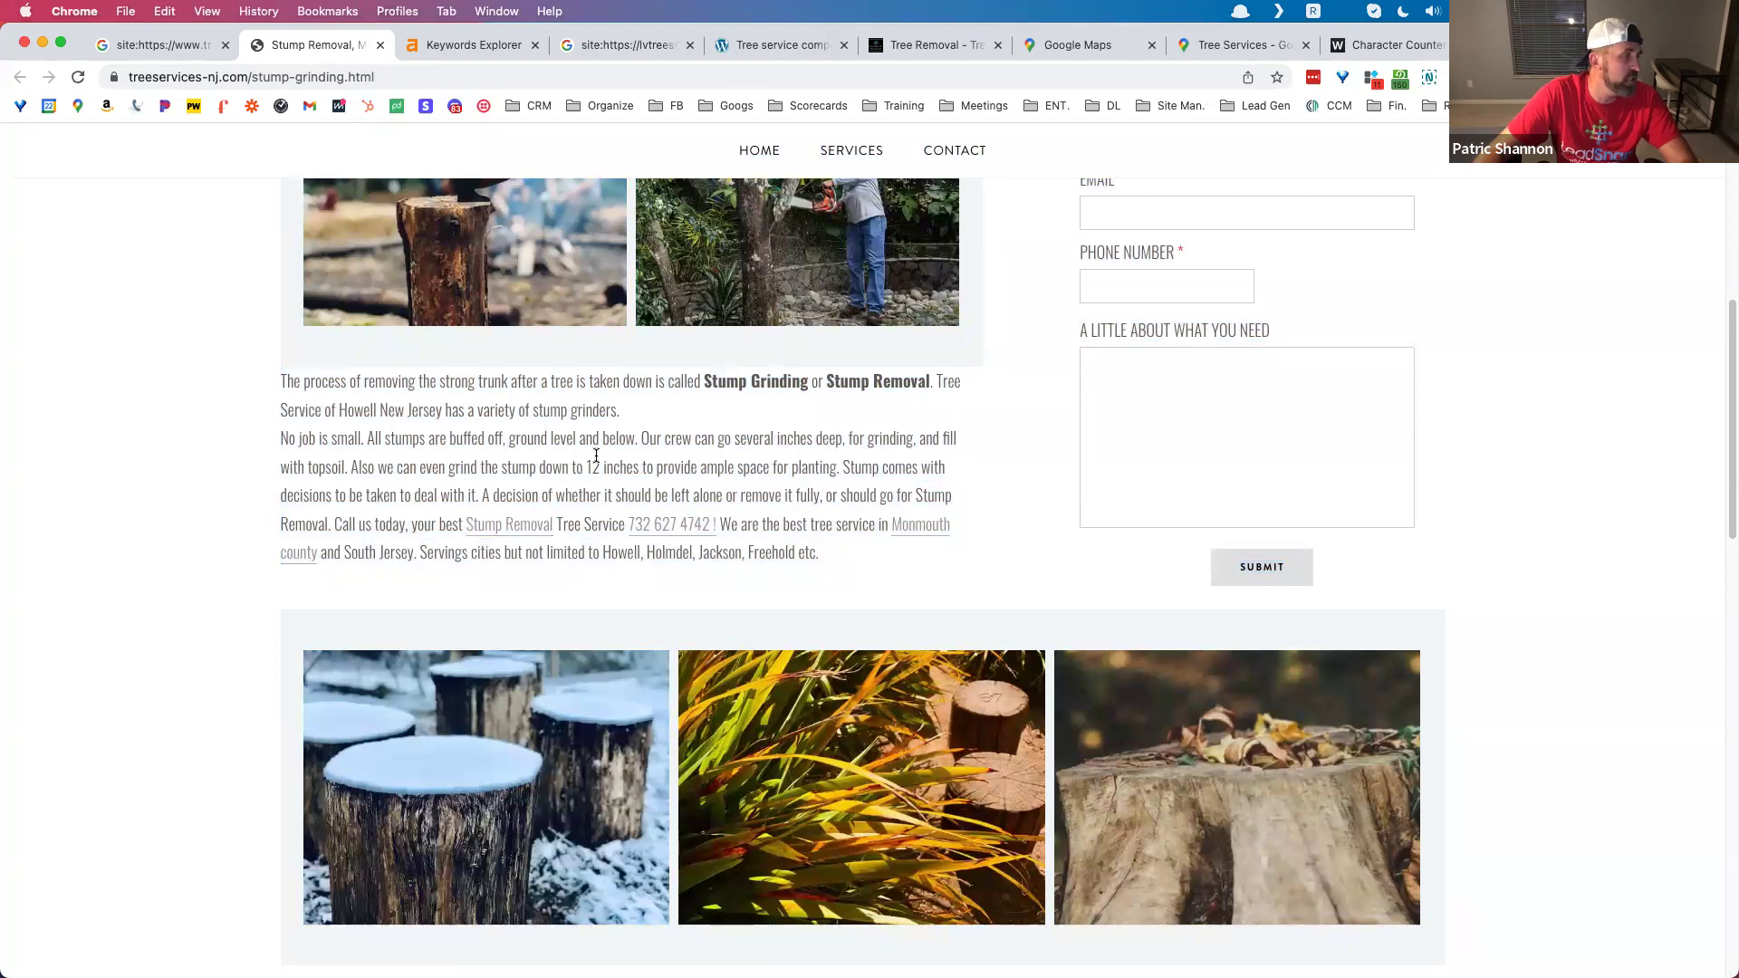
scroll(594, 455, "down", 3)
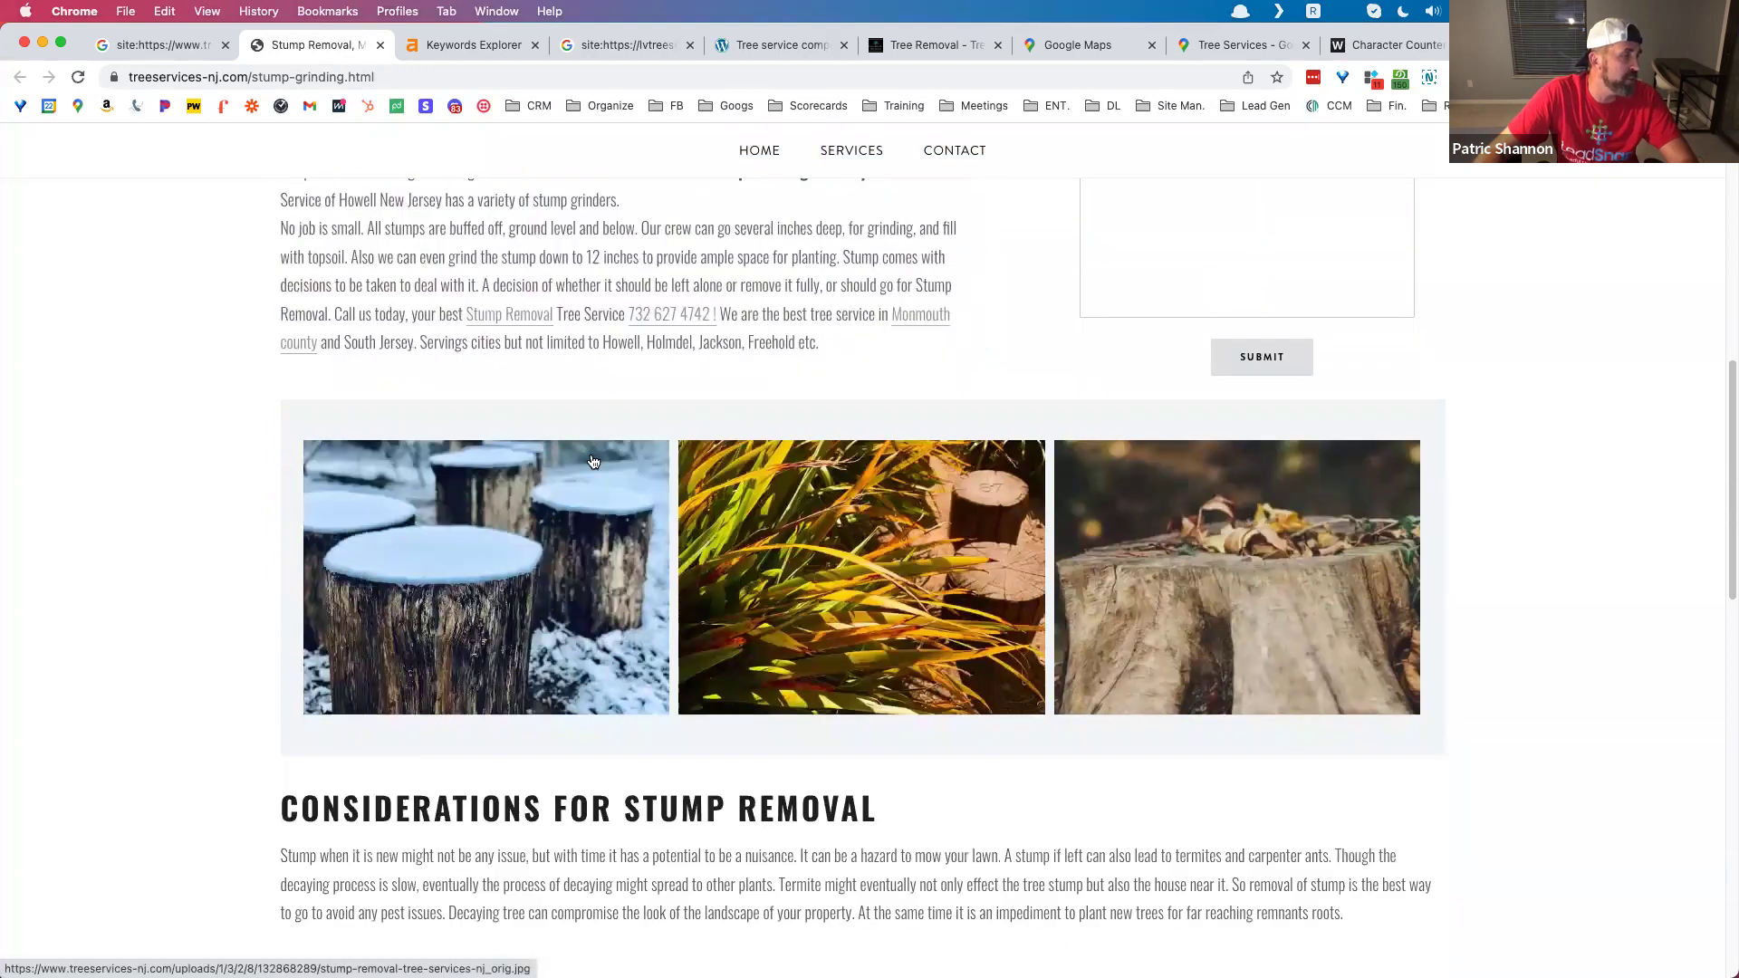
scroll(588, 460, "down", 8)
scroll(652, 417, "up", 15)
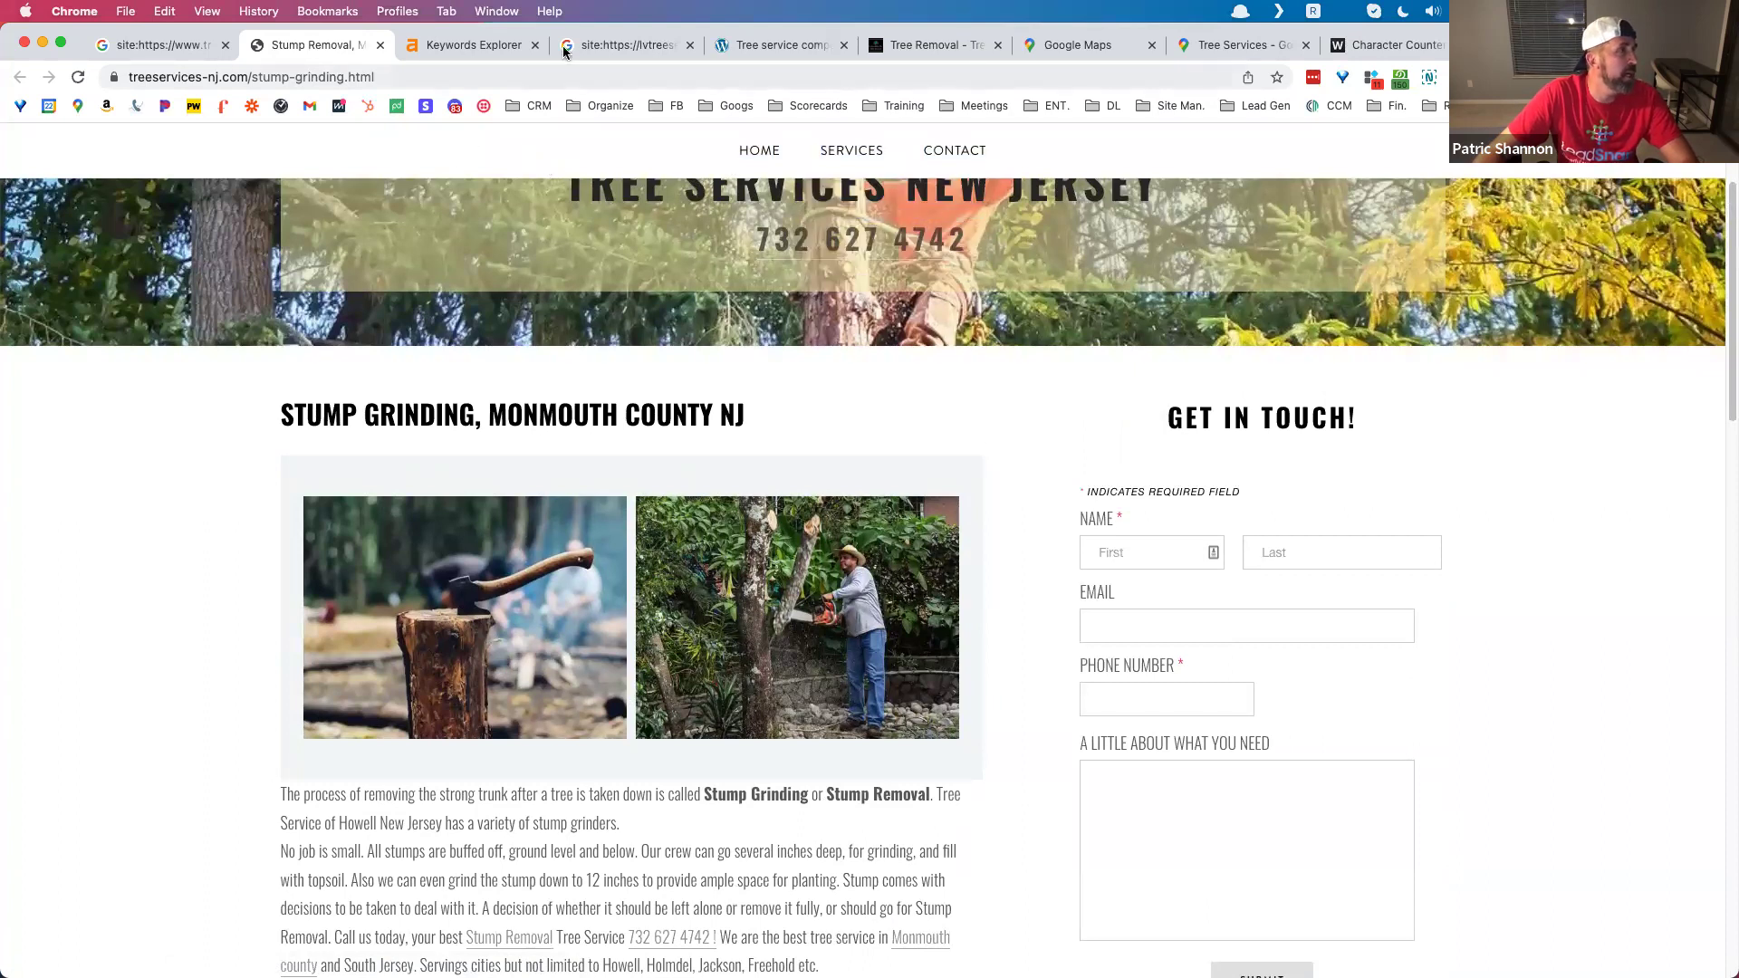
key("super+t")
Step: Search Google for 'stump removal', review the Jupiter tree-service listings, and select 'removal' in the query
type("st")
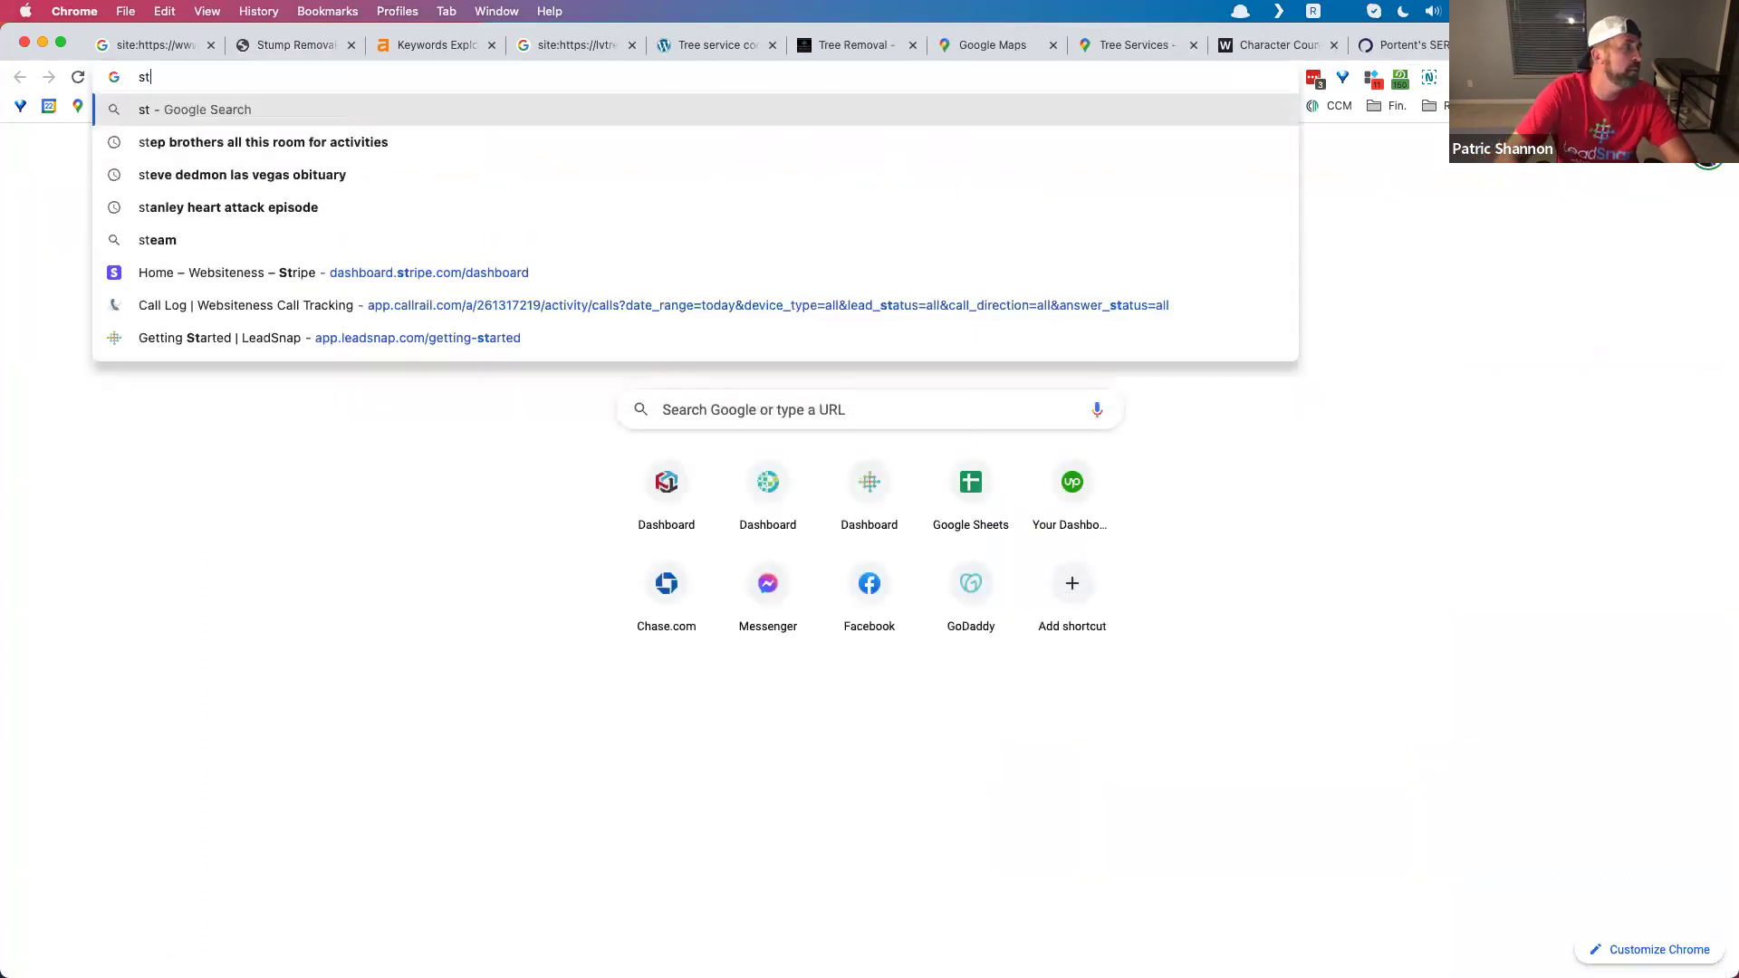
type("ump removal")
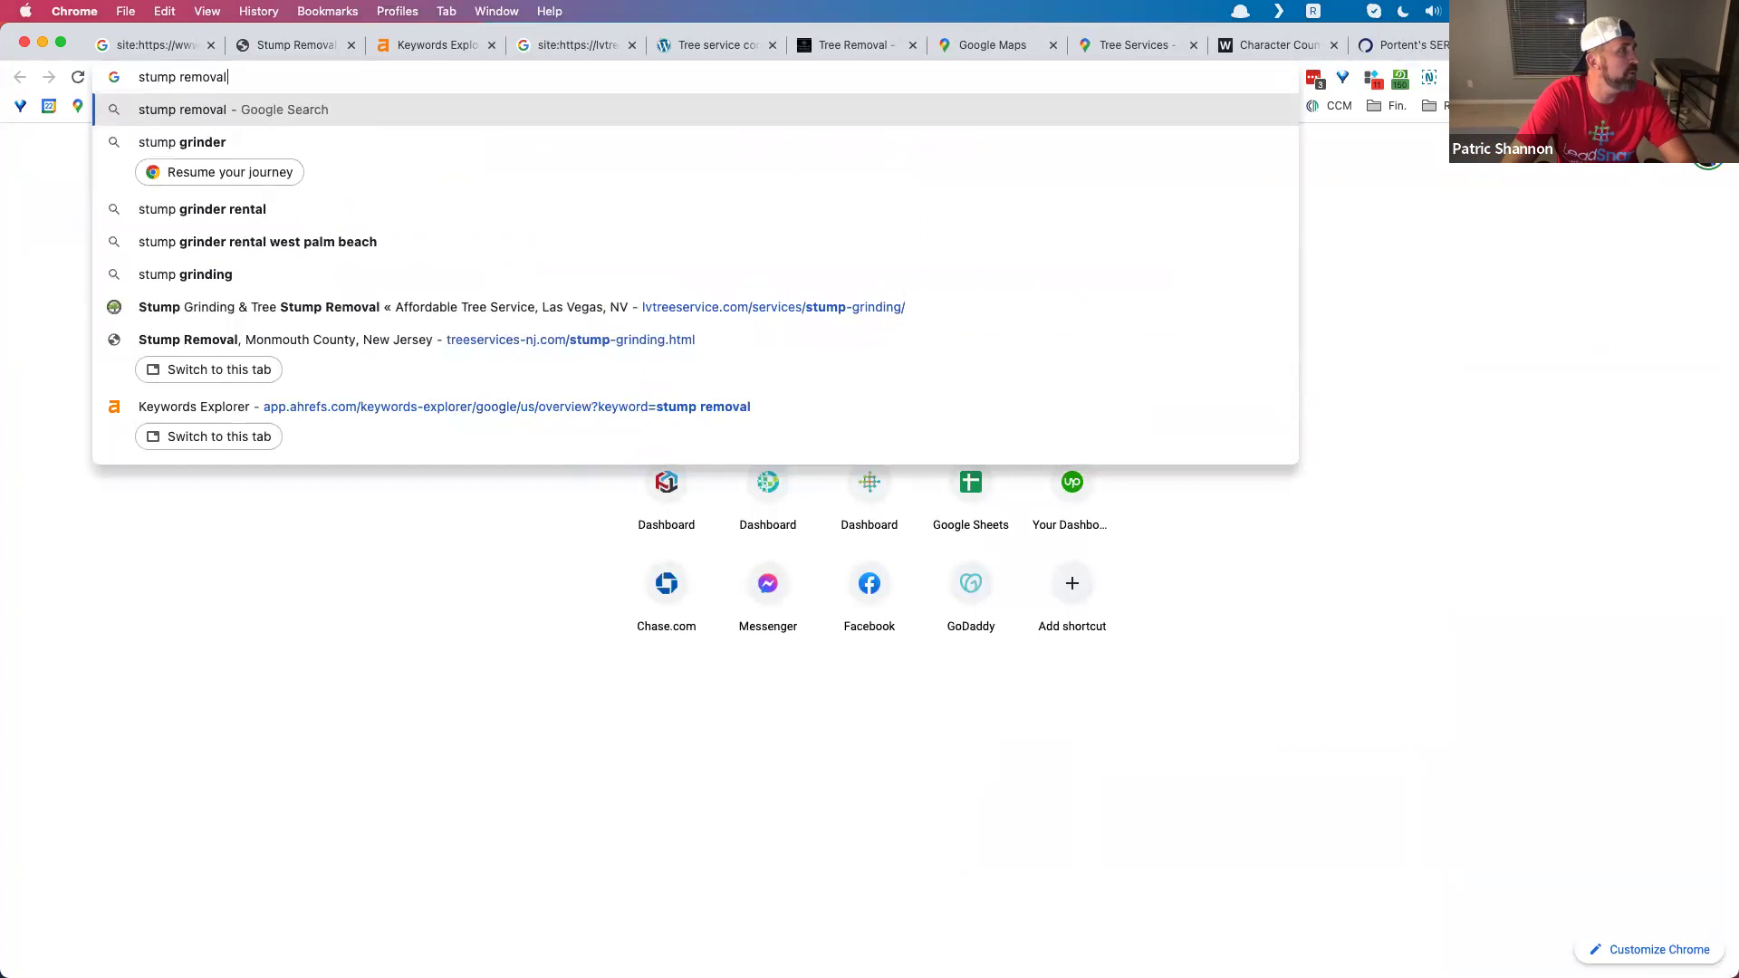
key("Return")
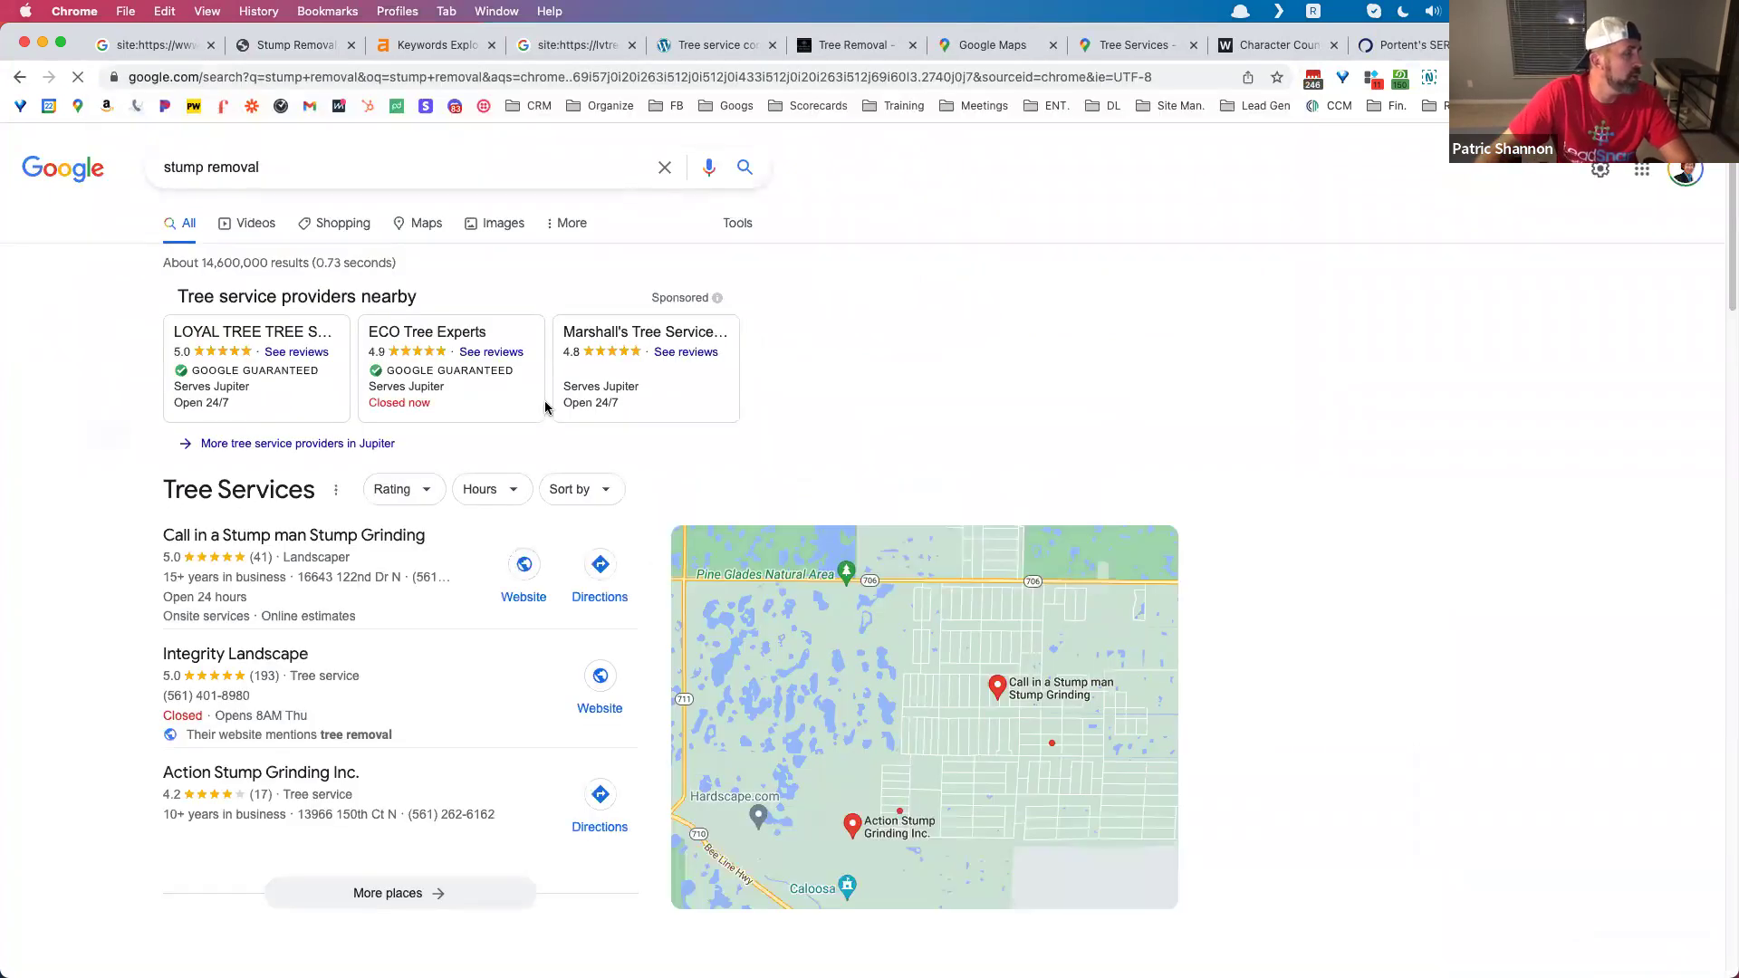
scroll(547, 404, "down", 5)
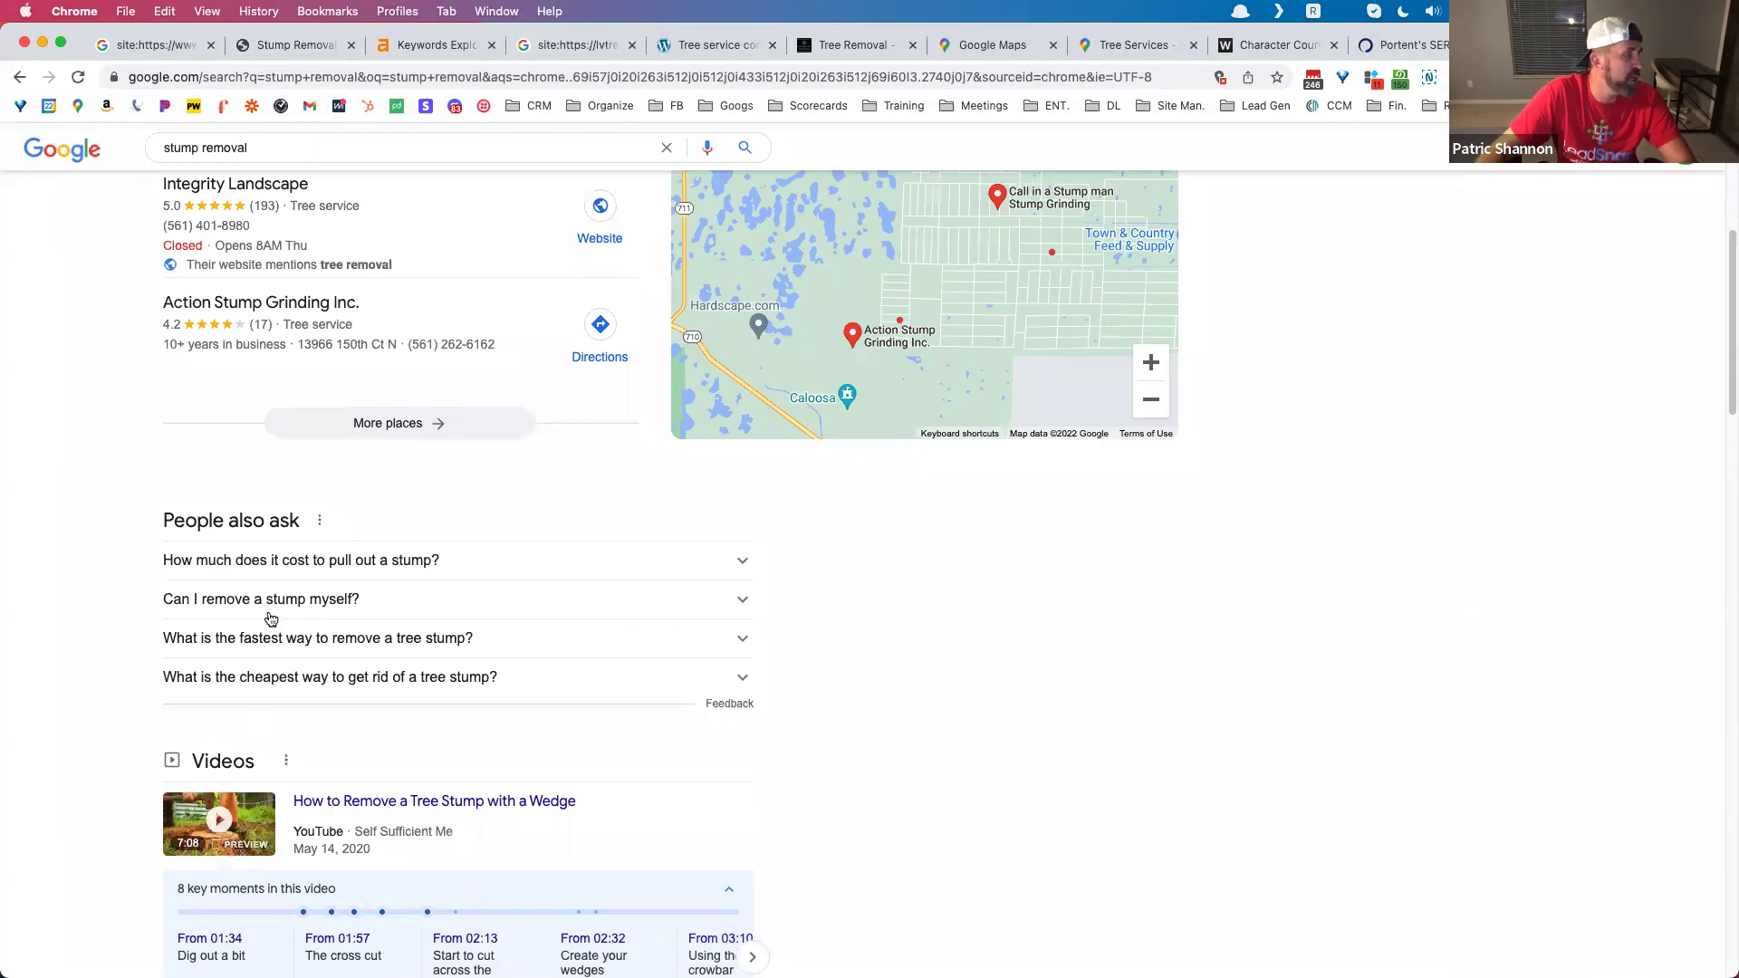
scroll(272, 532, "up", 5)
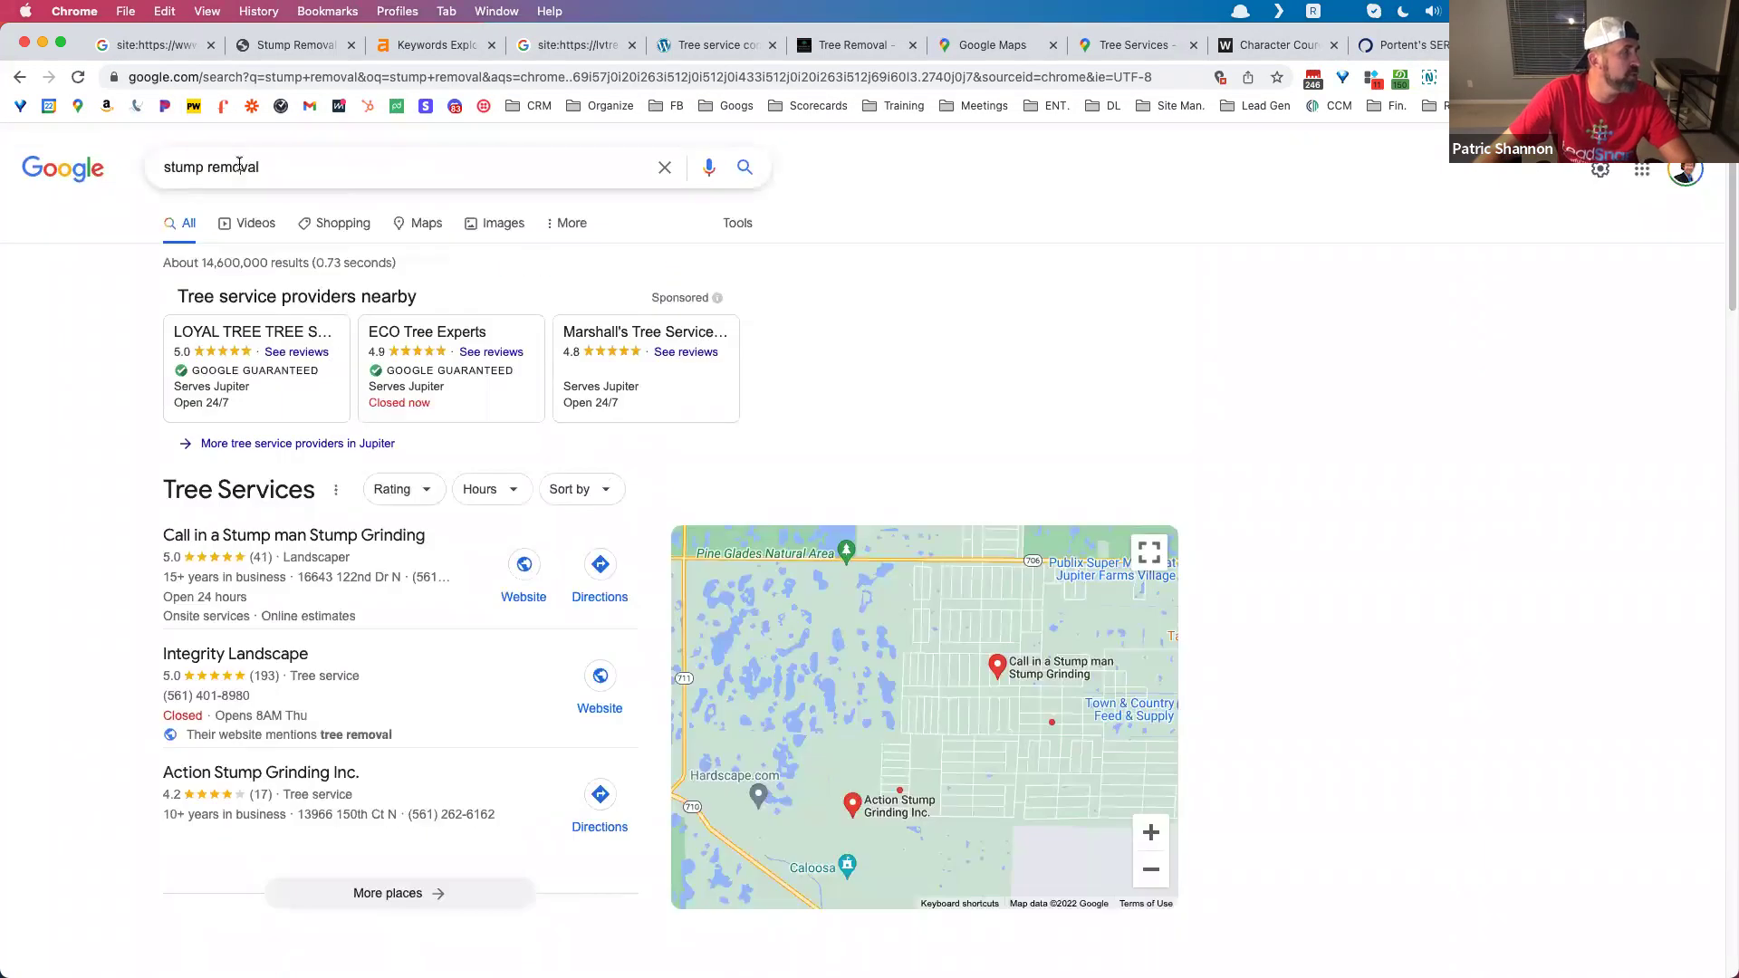
double_click(239, 164)
Step: Change the search to 'stump grinding' and run it
type("grinding")
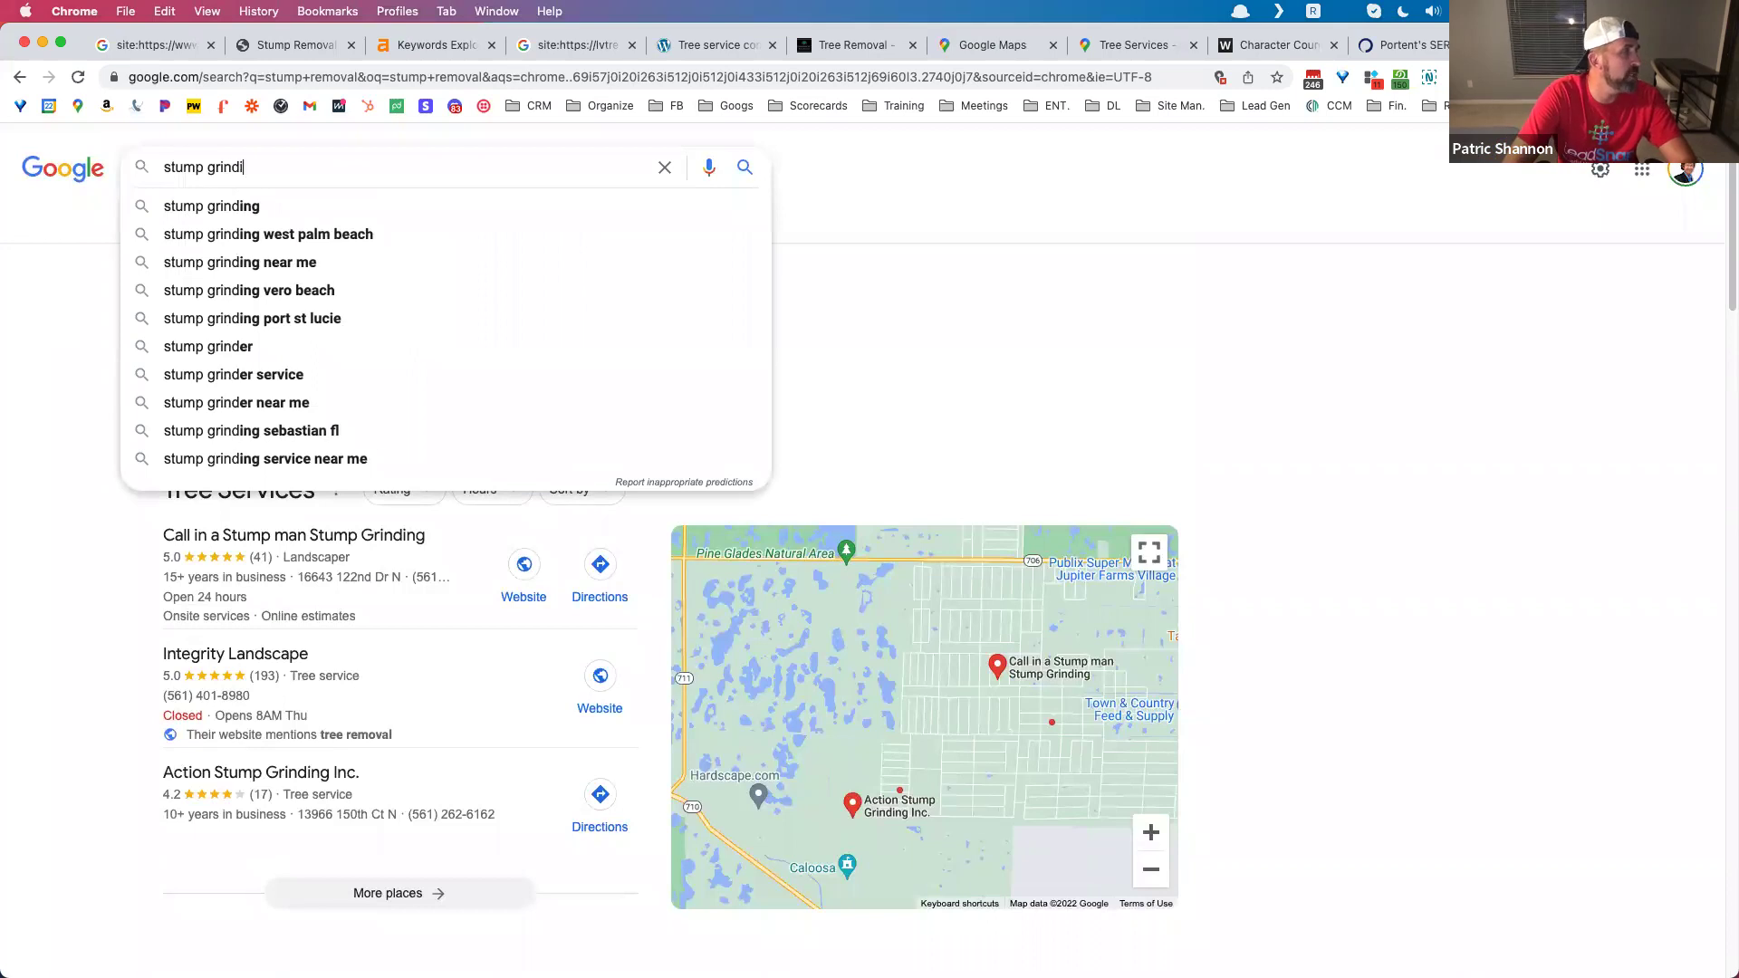
key("Return")
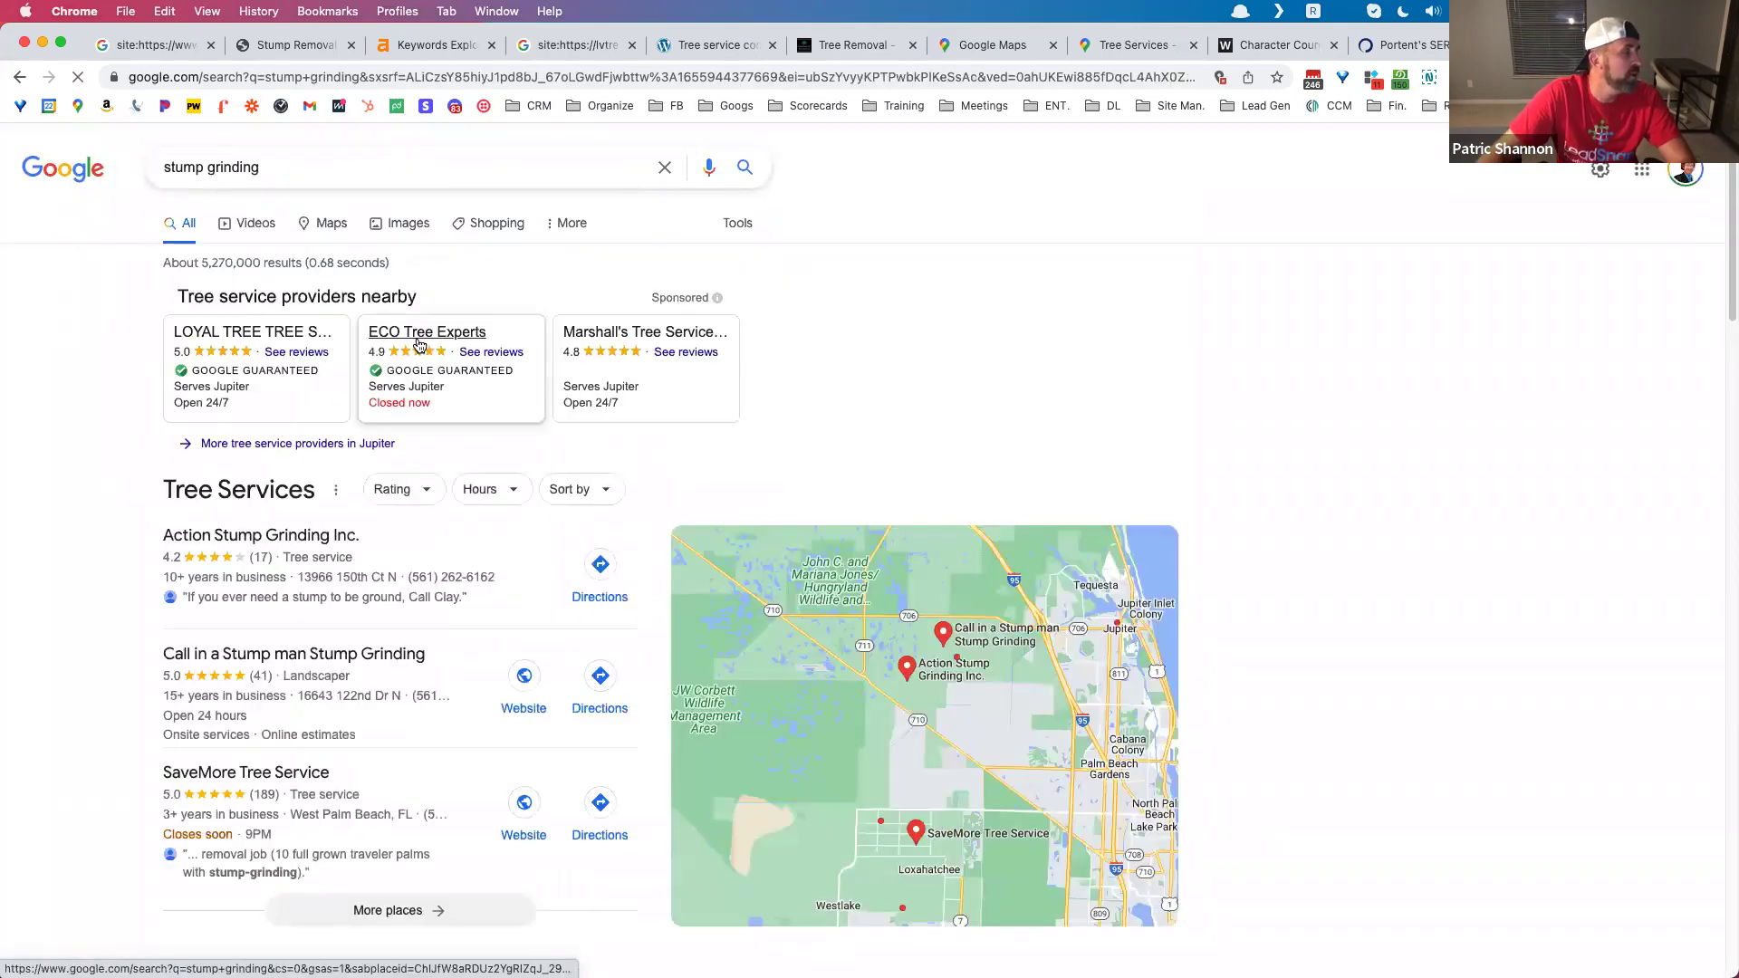
scroll(422, 308, "down", 6)
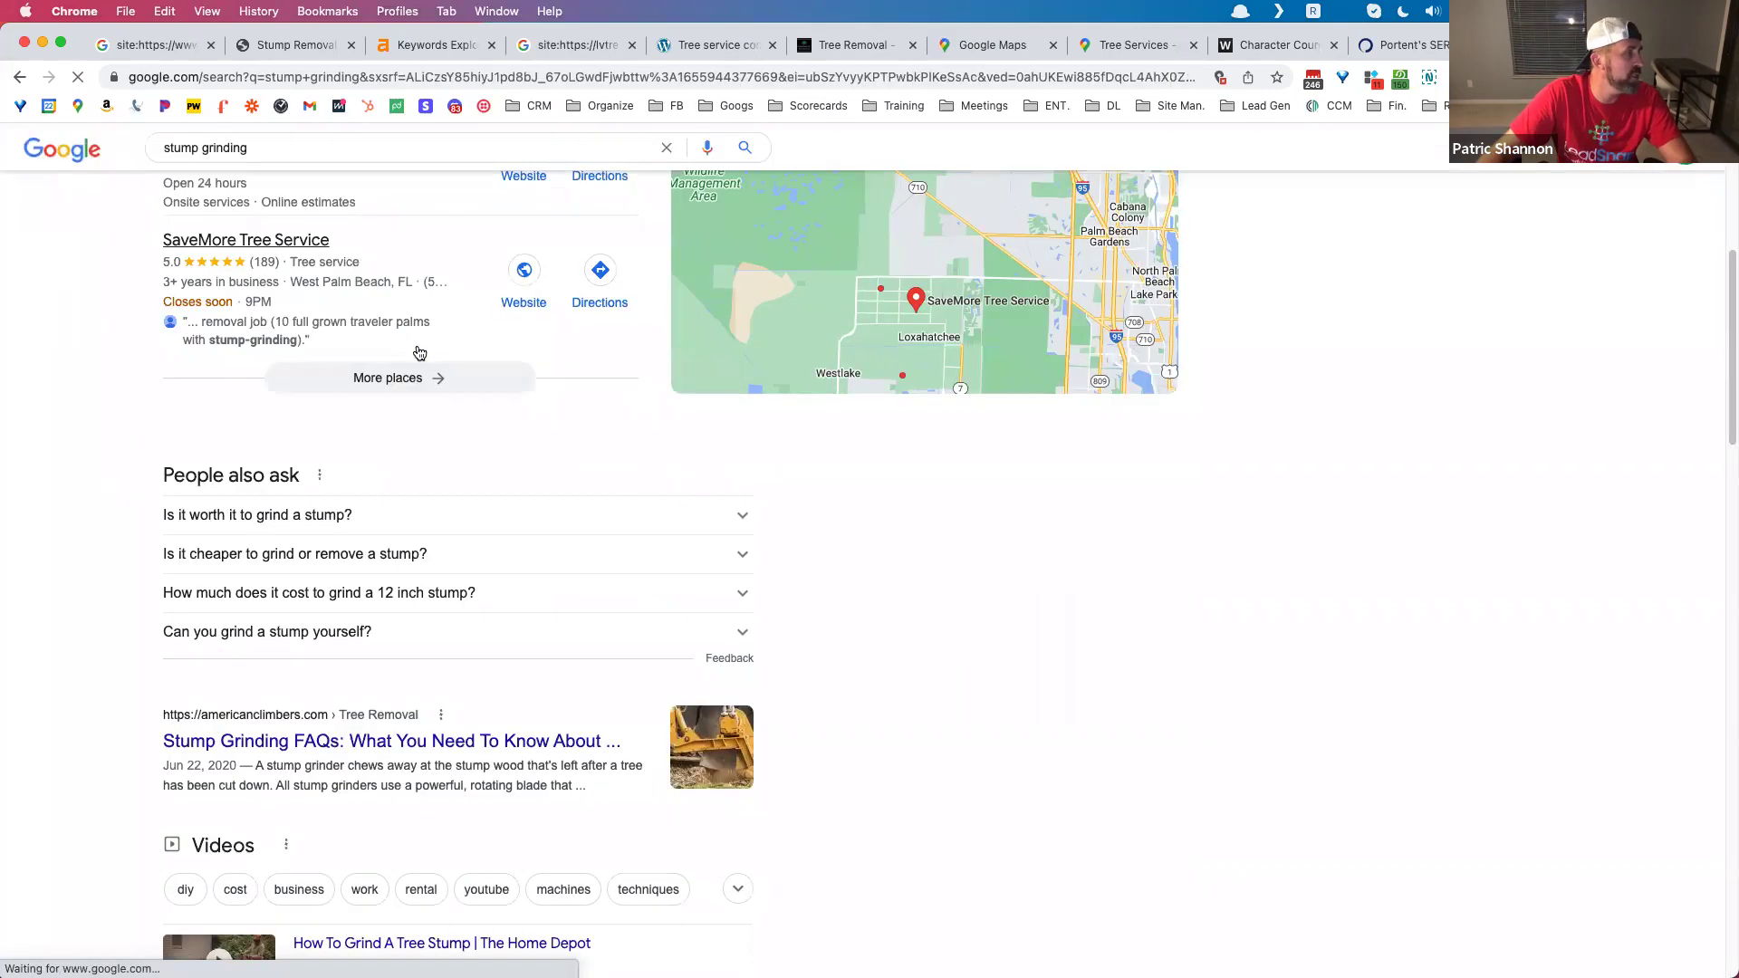
Step: Expand the 'Is it worth it to grind a stump?' answer, highlight its text, then collapse it
left_click(395, 517)
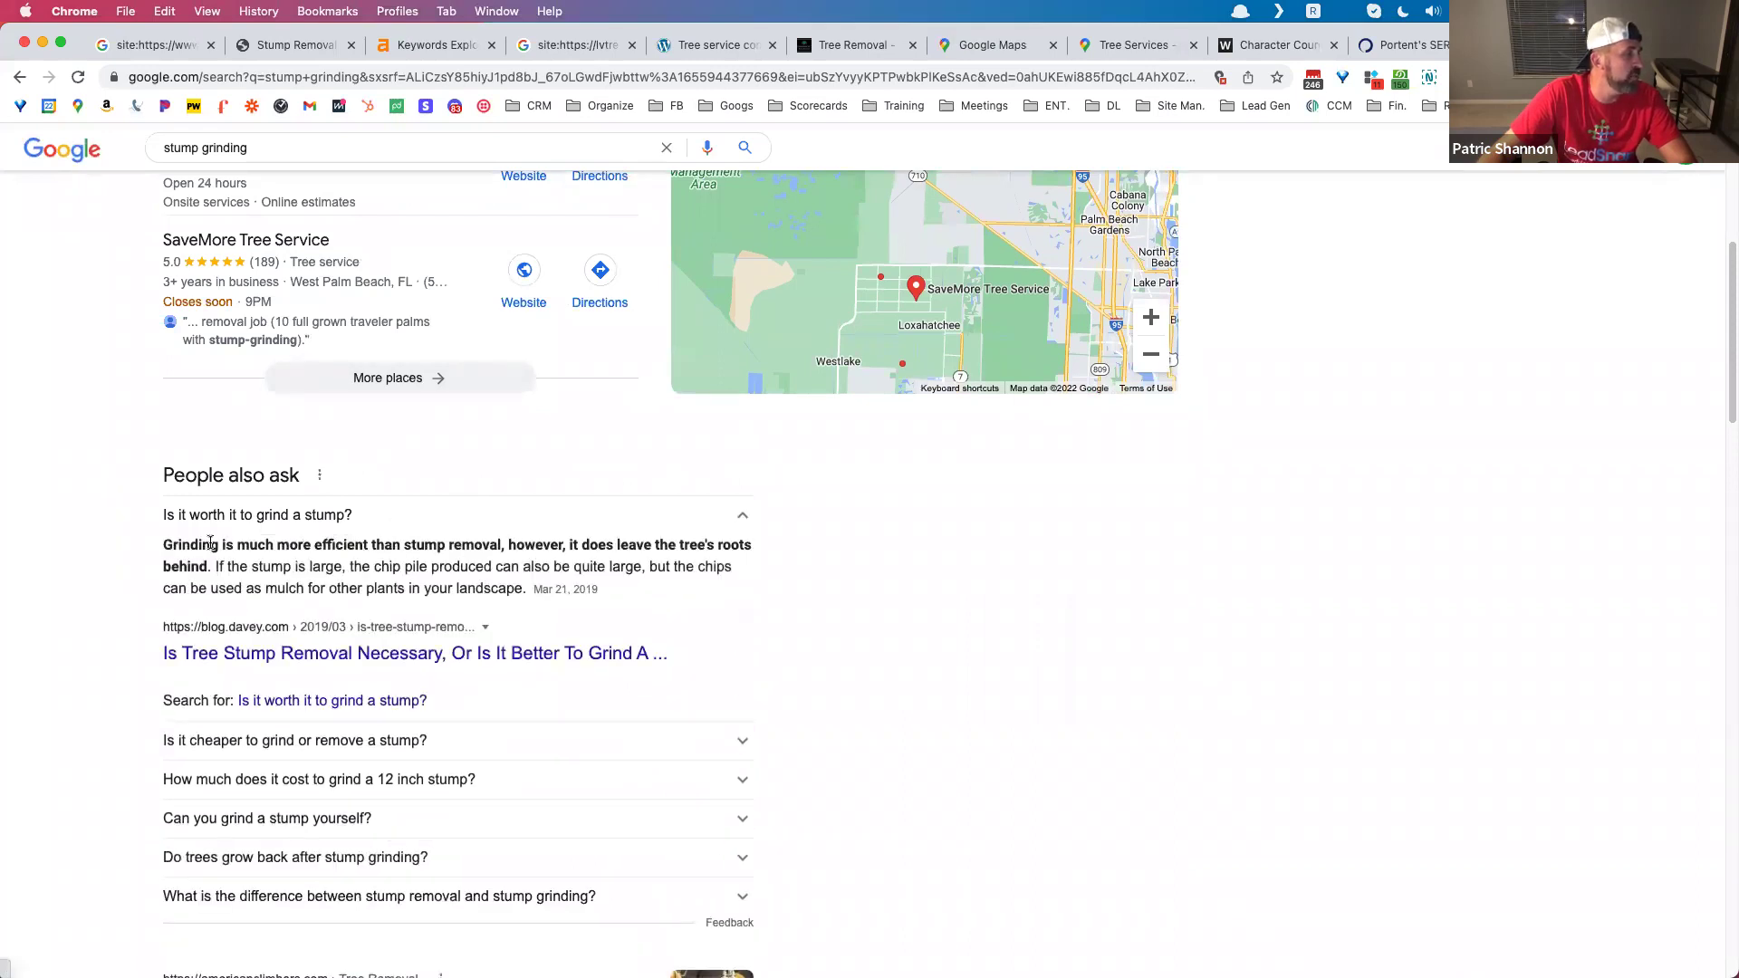
left_click_drag(173, 544, 556, 596)
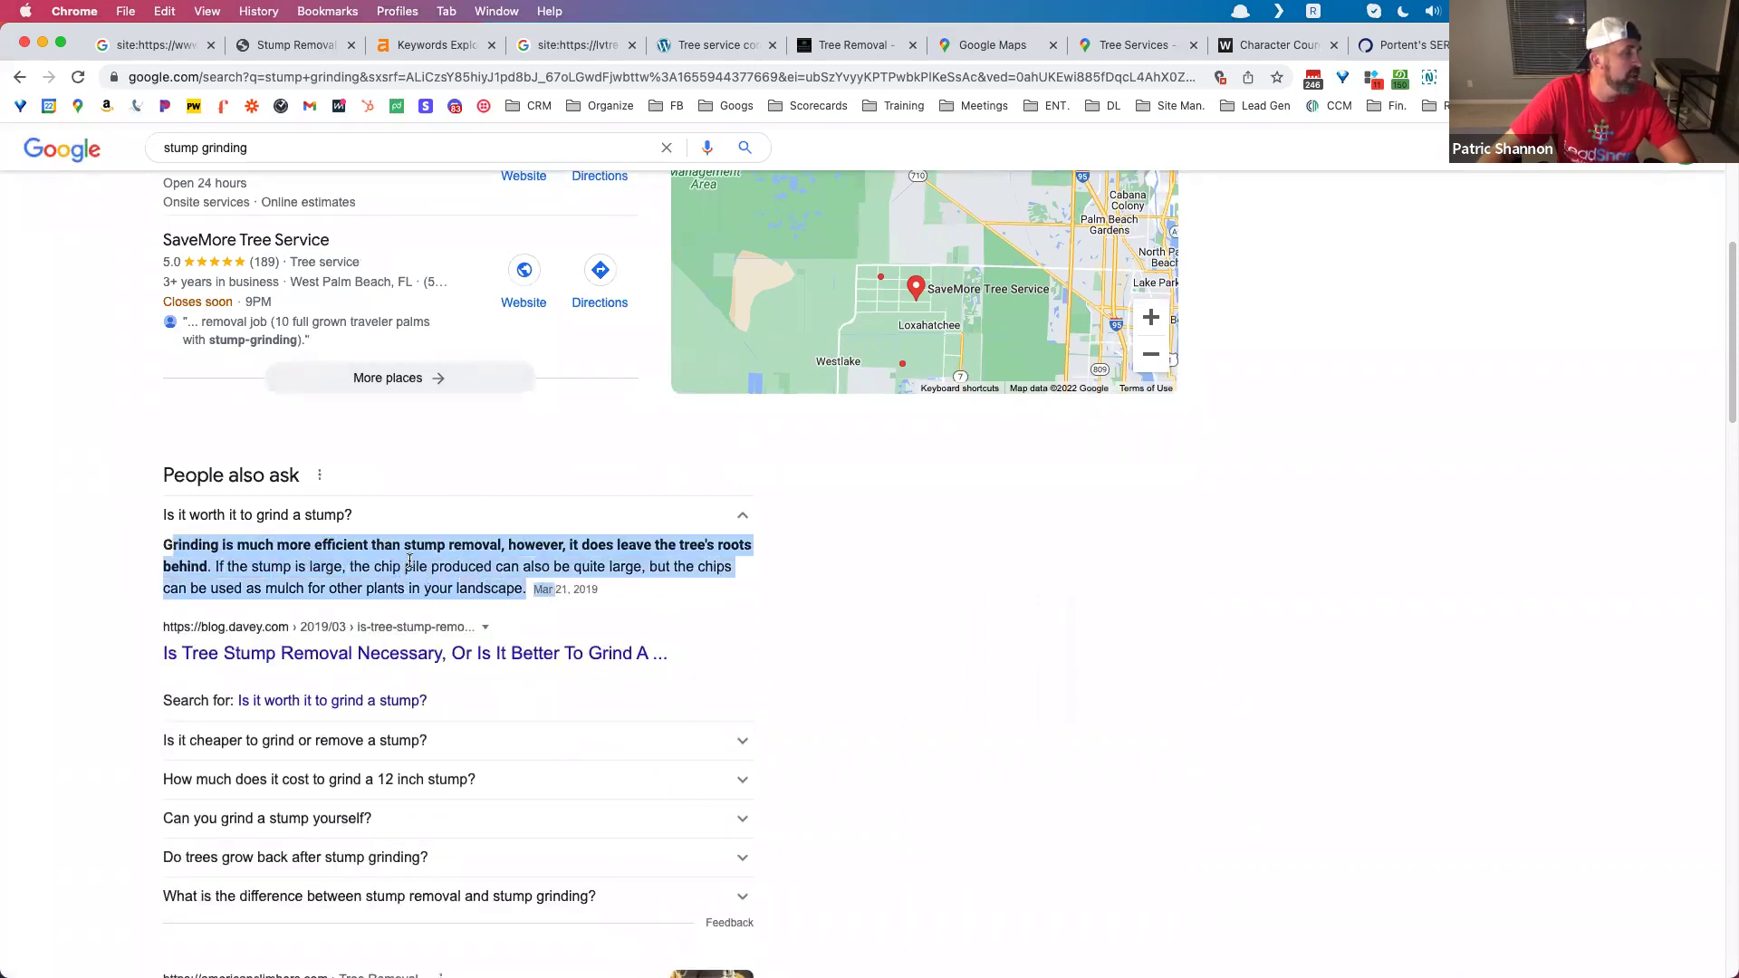
left_click(377, 519)
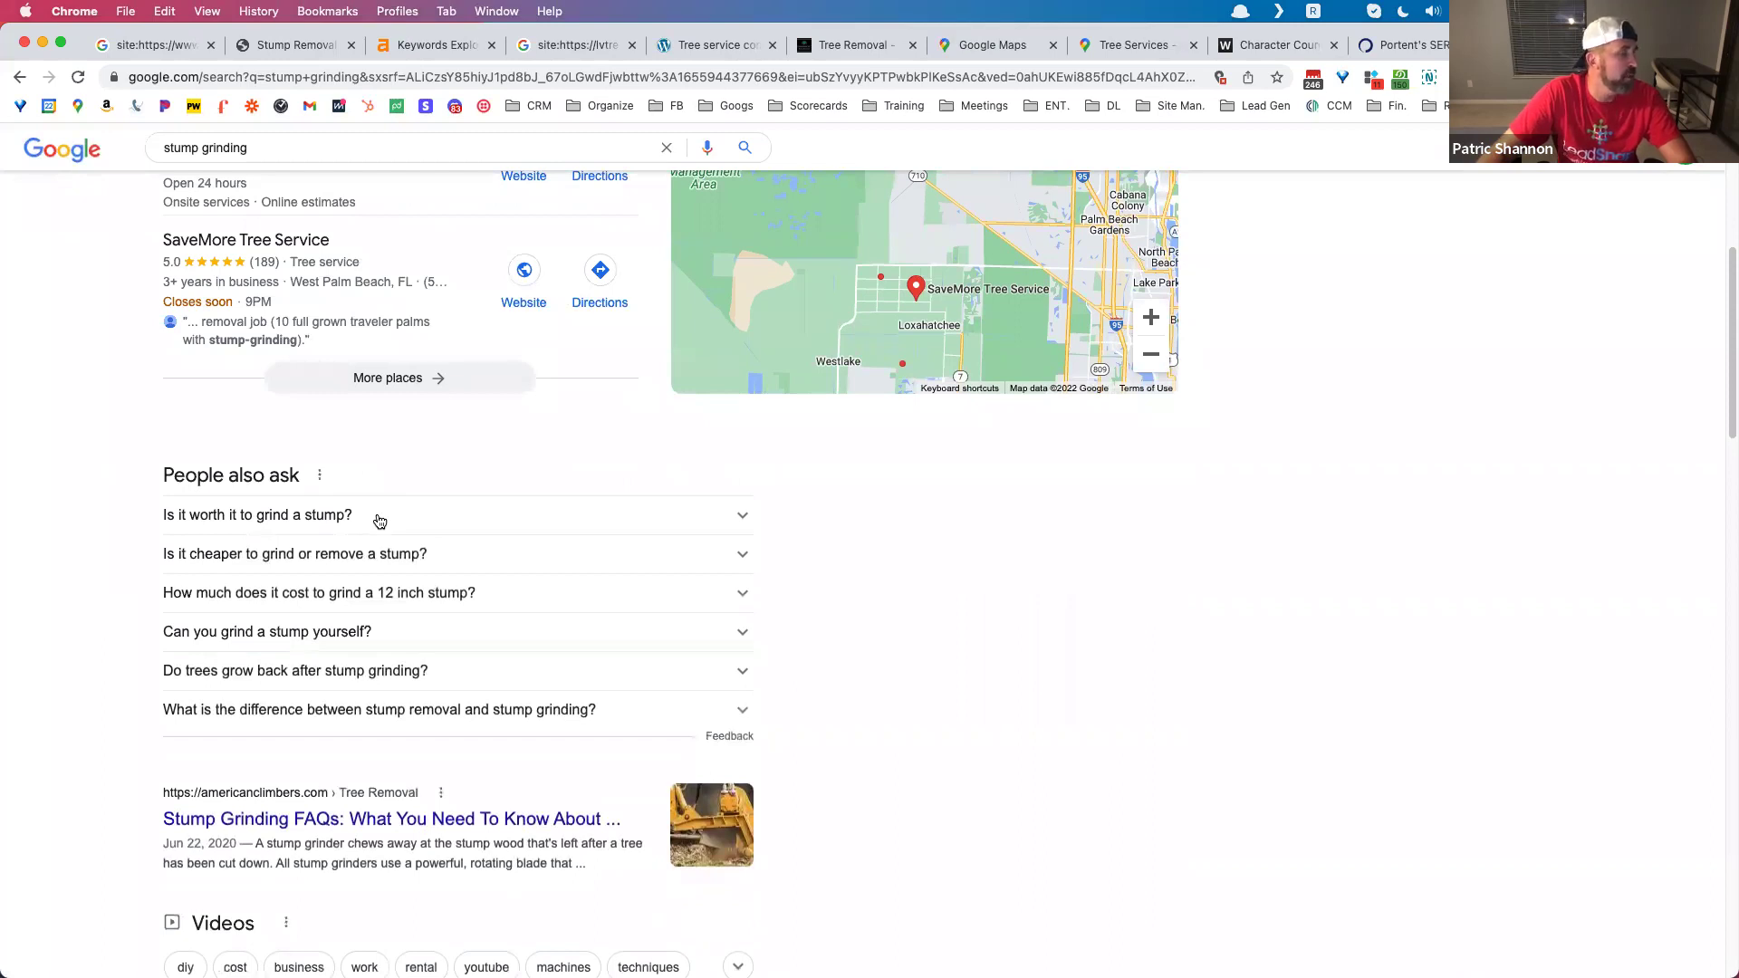
scroll(388, 528, "up", 5)
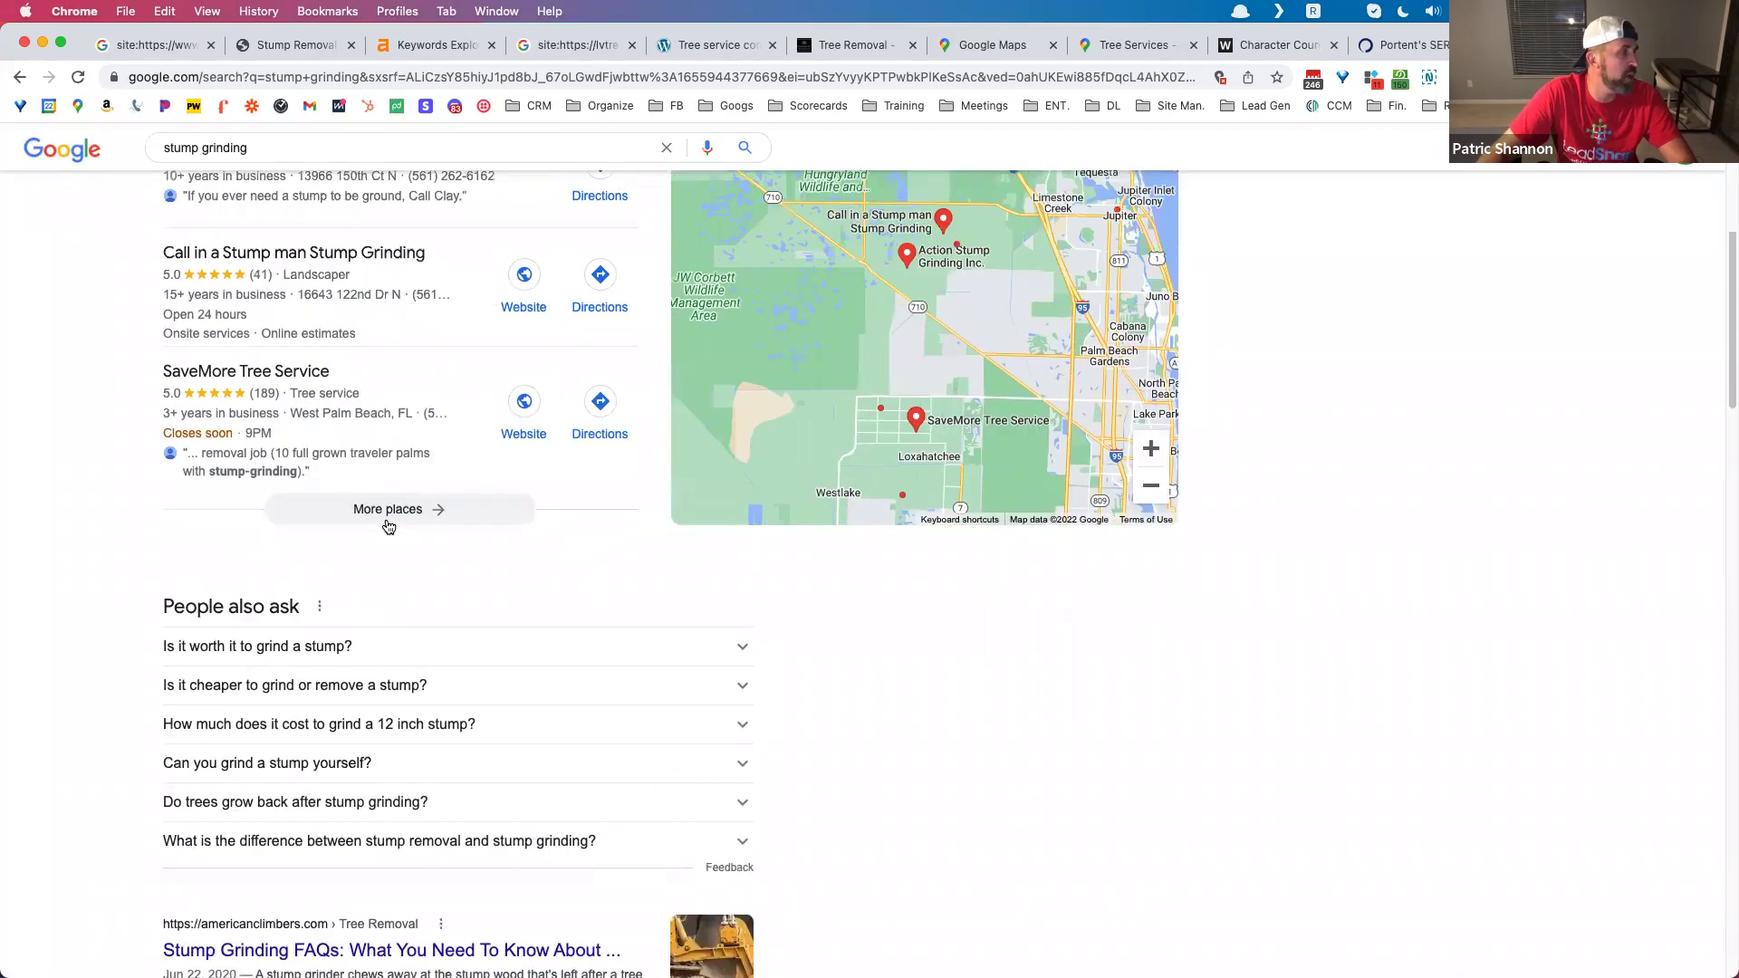
scroll(389, 526, "down", 6)
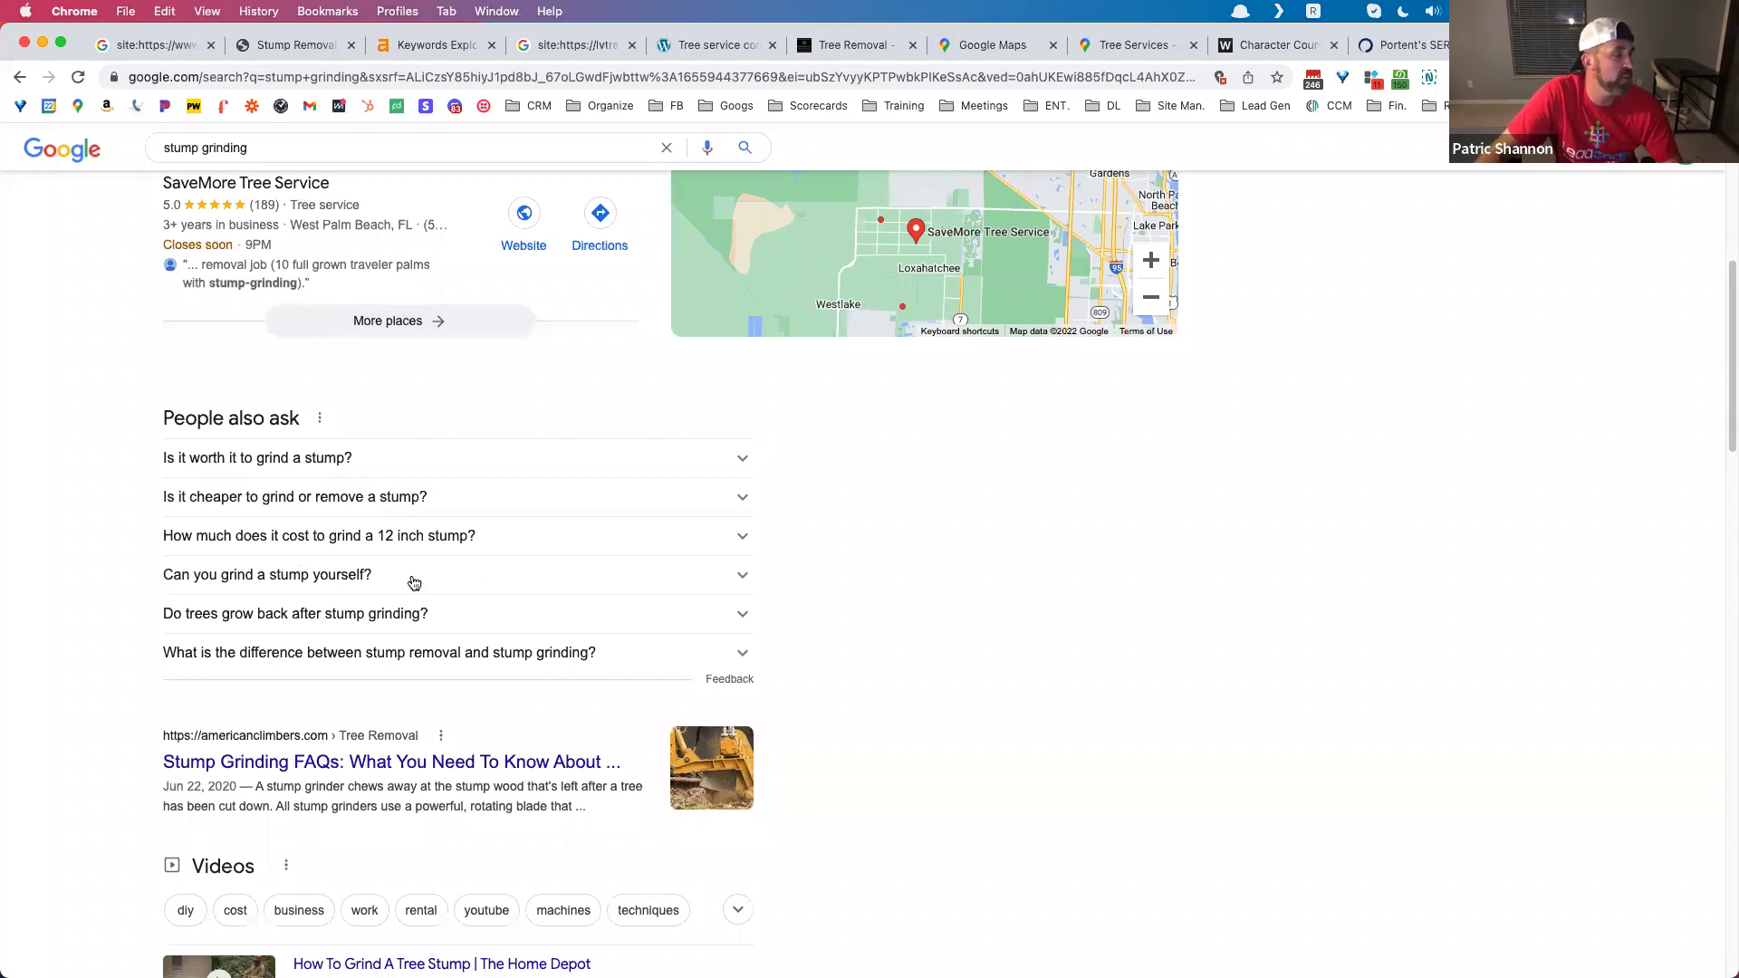
scroll(498, 529, "up", 7)
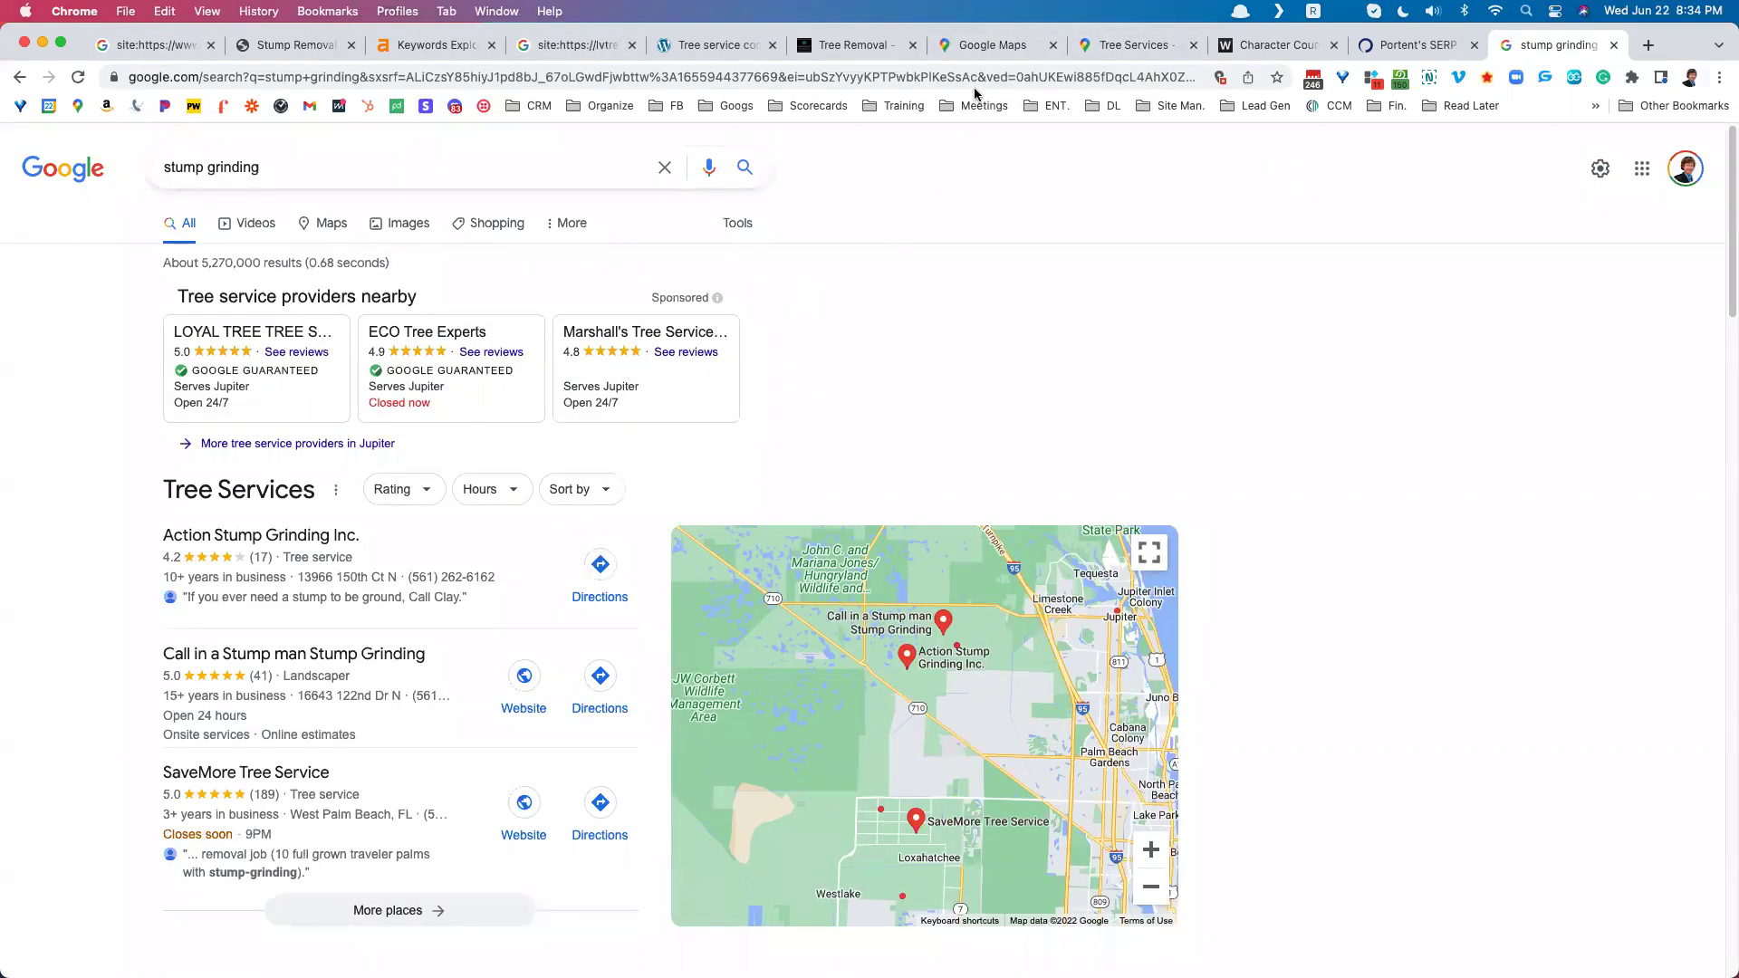
Step: Review the Tree Services Google Maps listing and its New Jersey service area, then start a blank tab
left_click(996, 52)
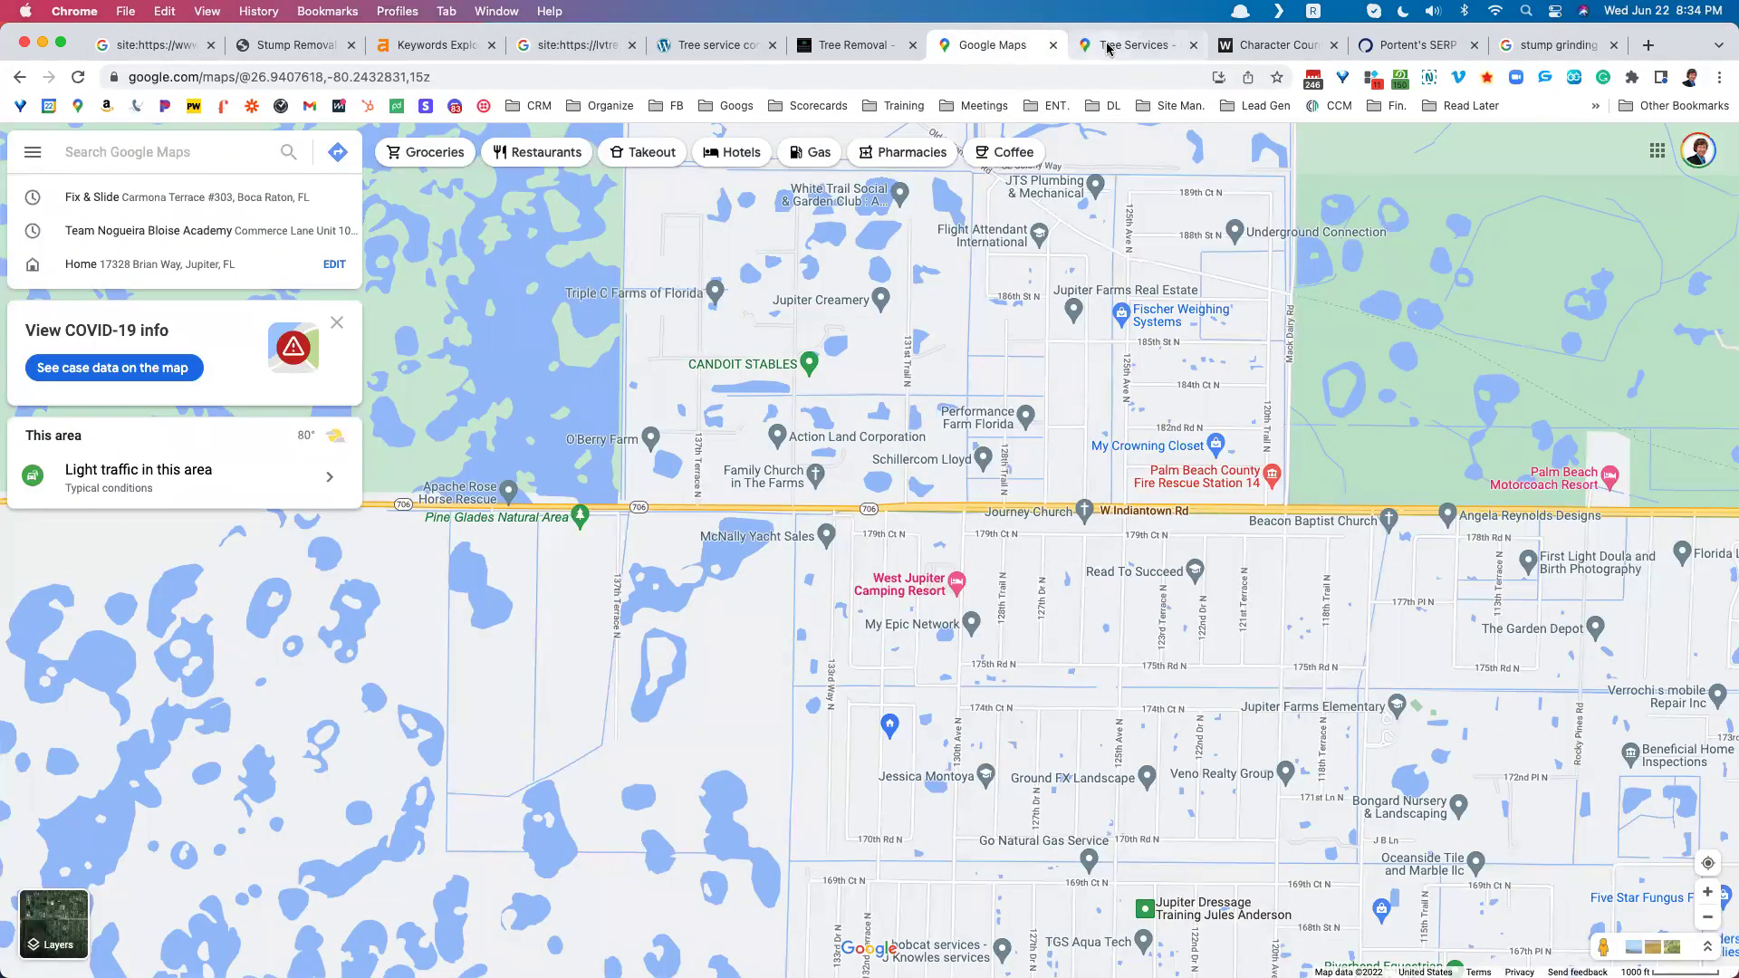
left_click(1107, 46)
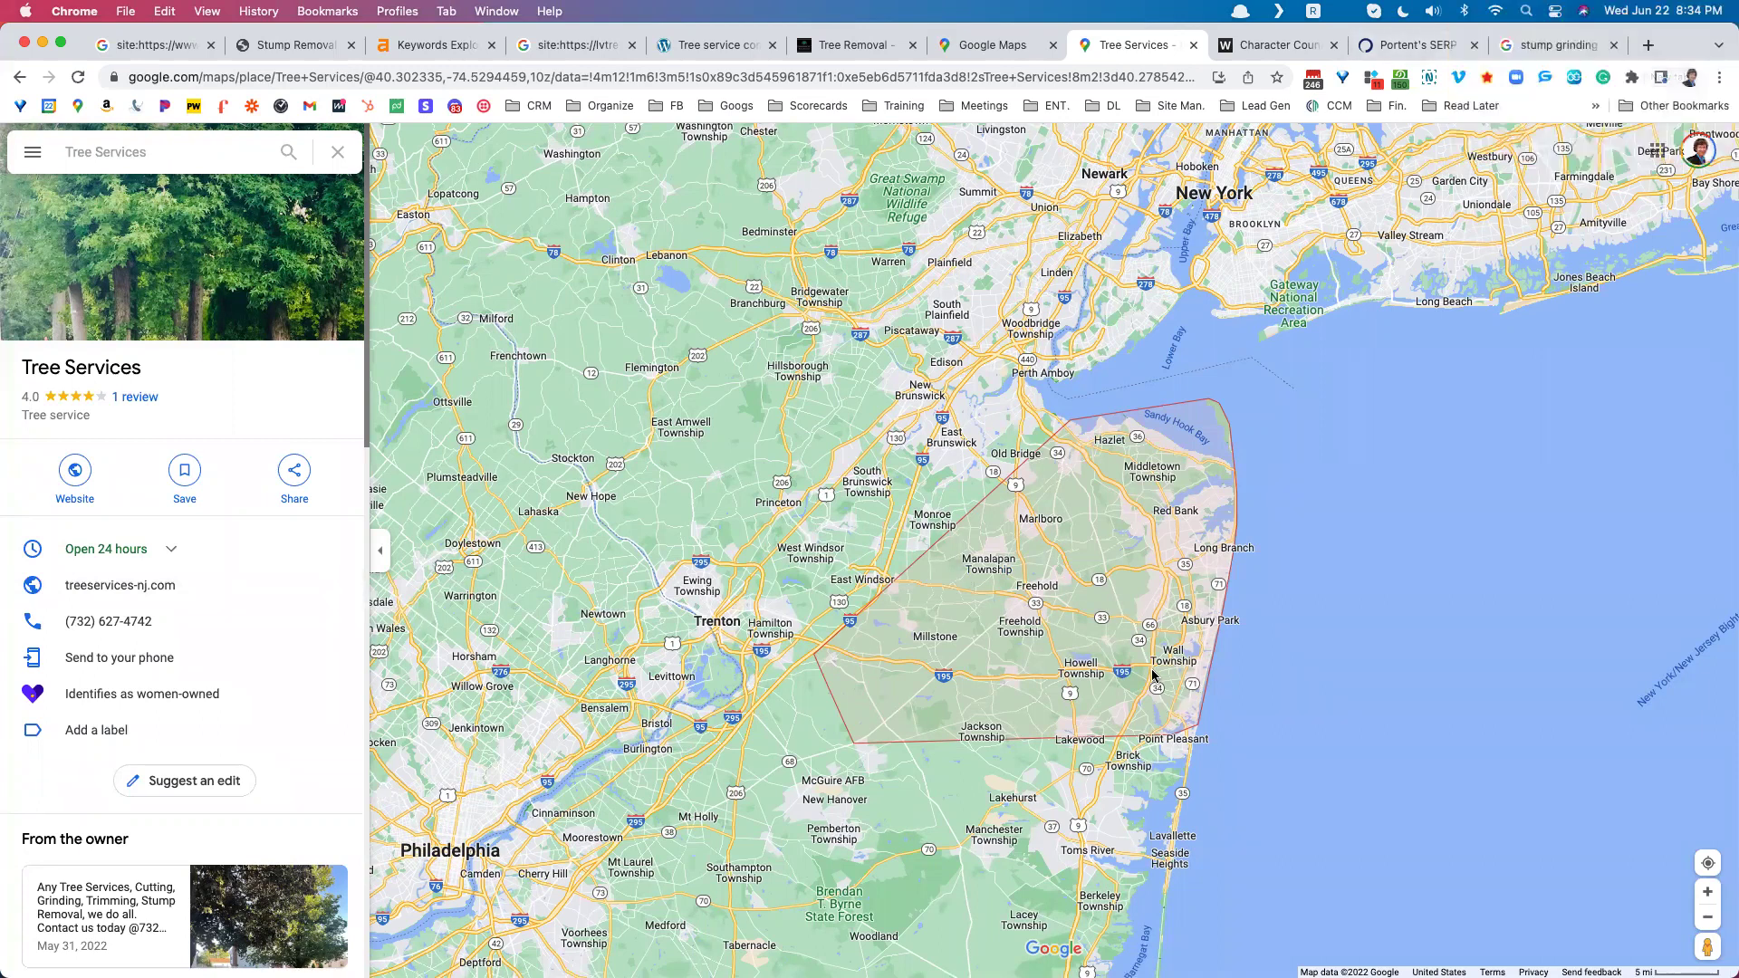
left_click(1648, 51)
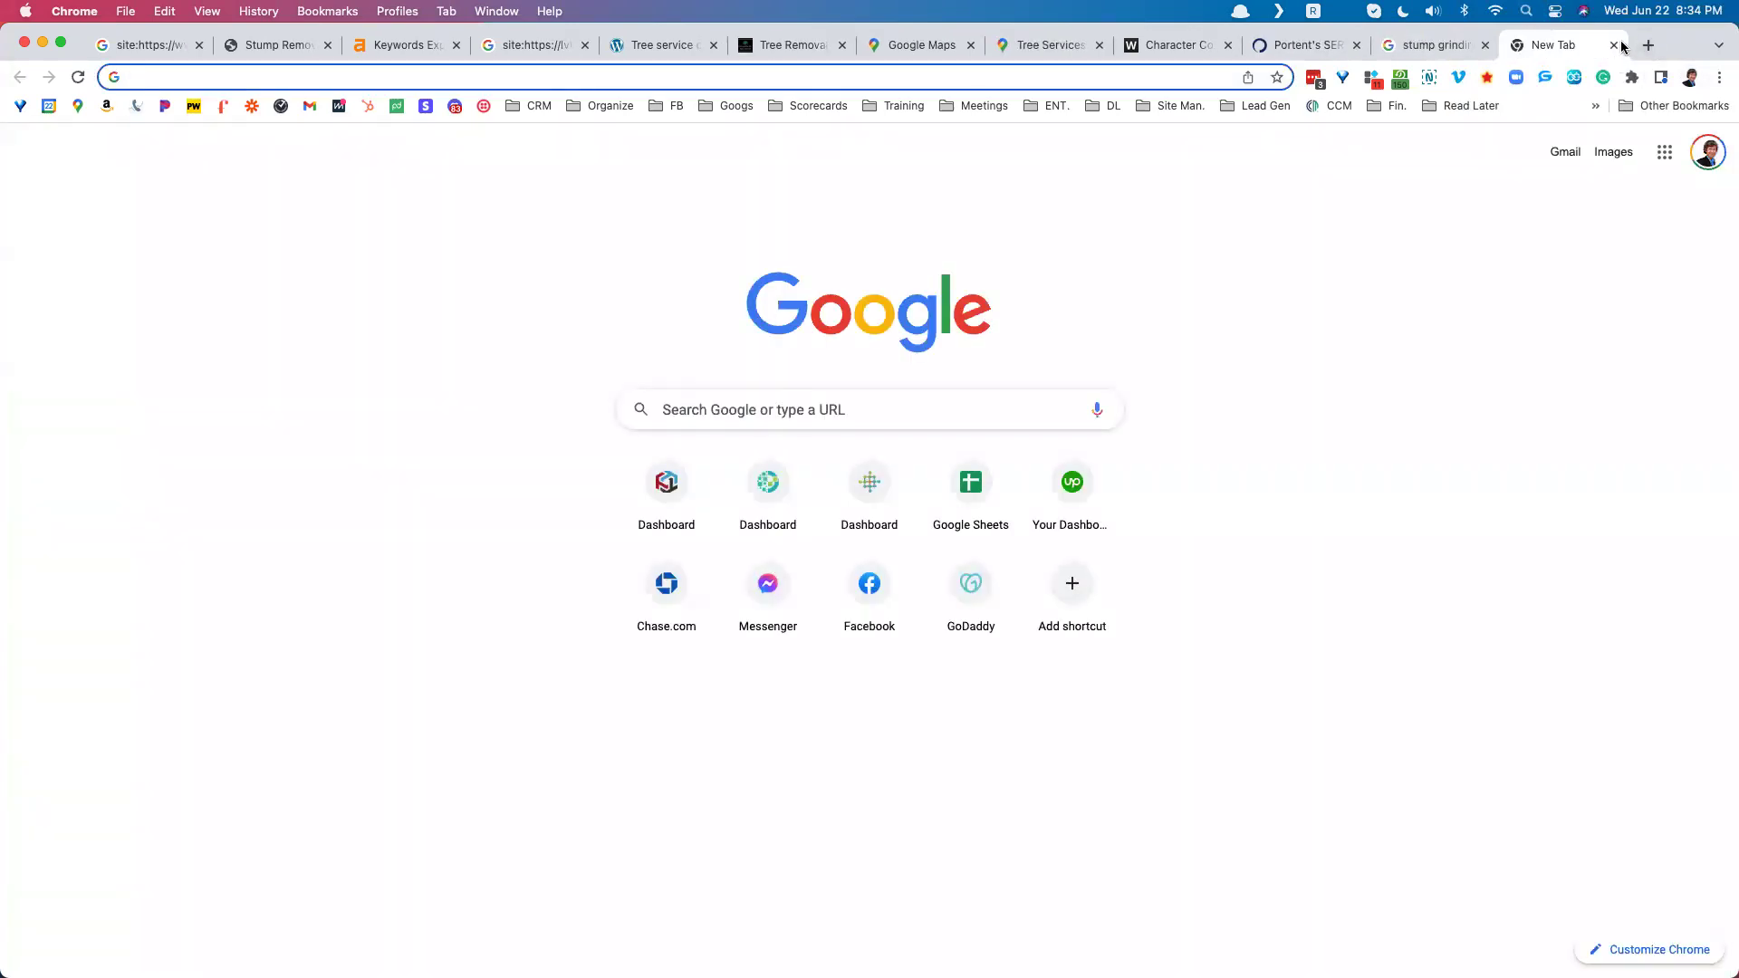
Step: Replace the stray tab and search 'howell new jersey population', showing 52,114 (2018)
left_click(1614, 44)
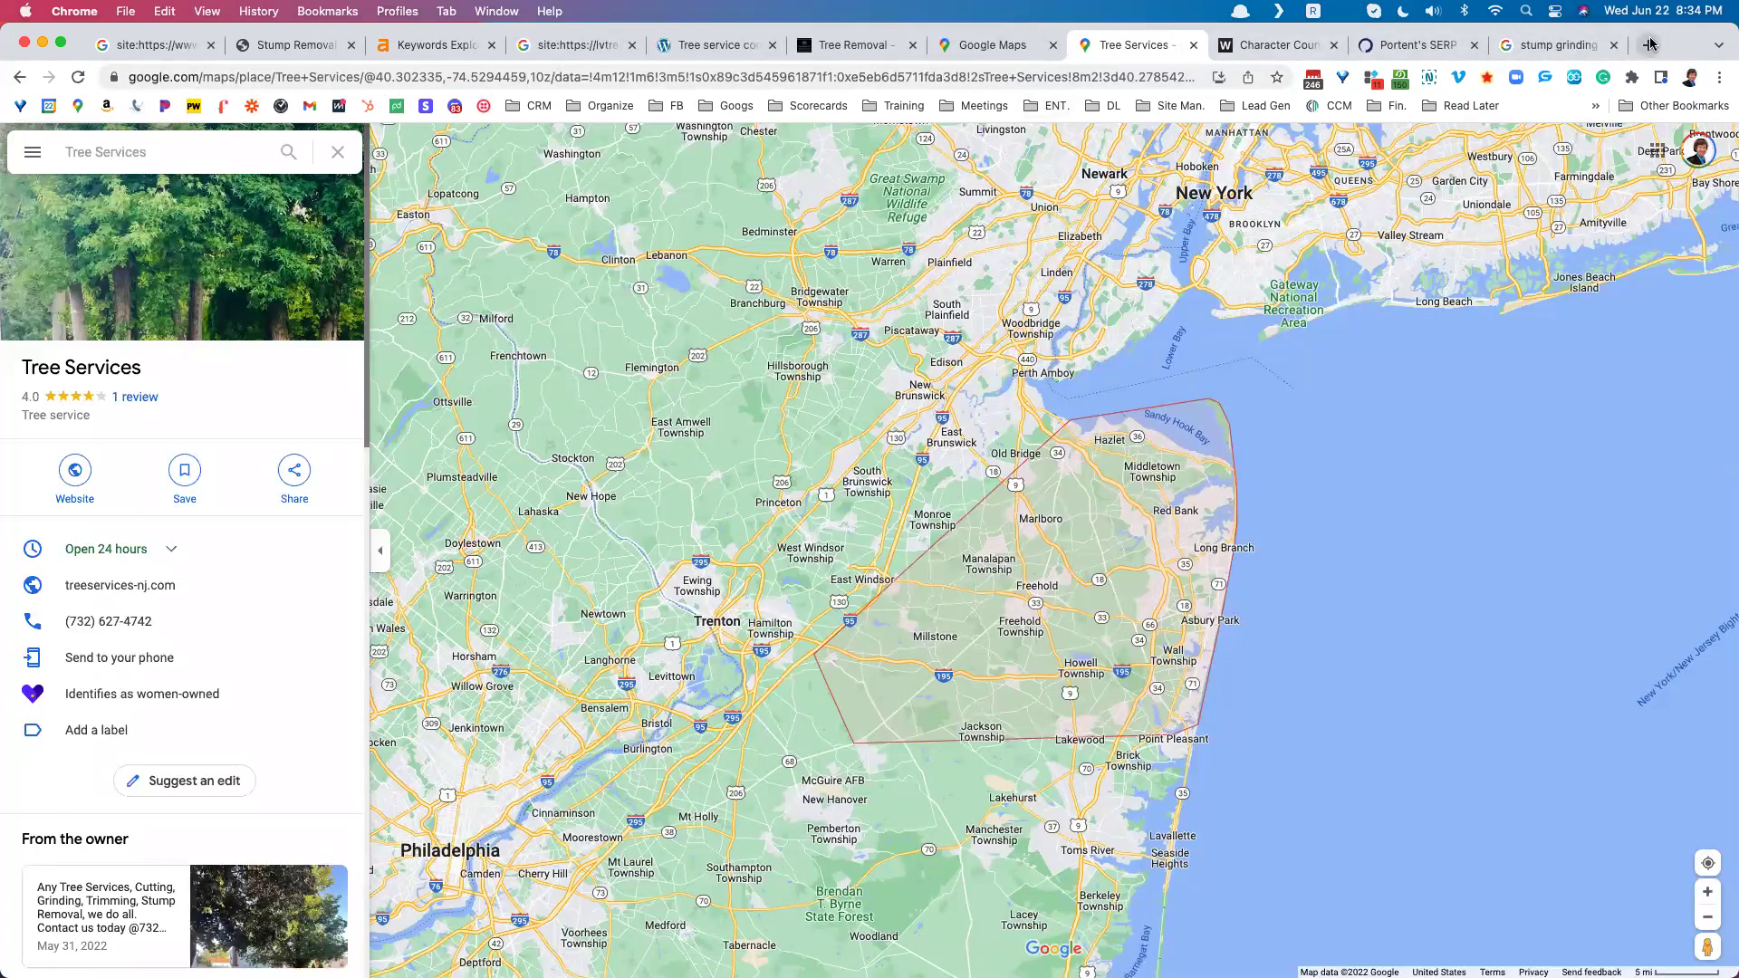
left_click(1649, 44)
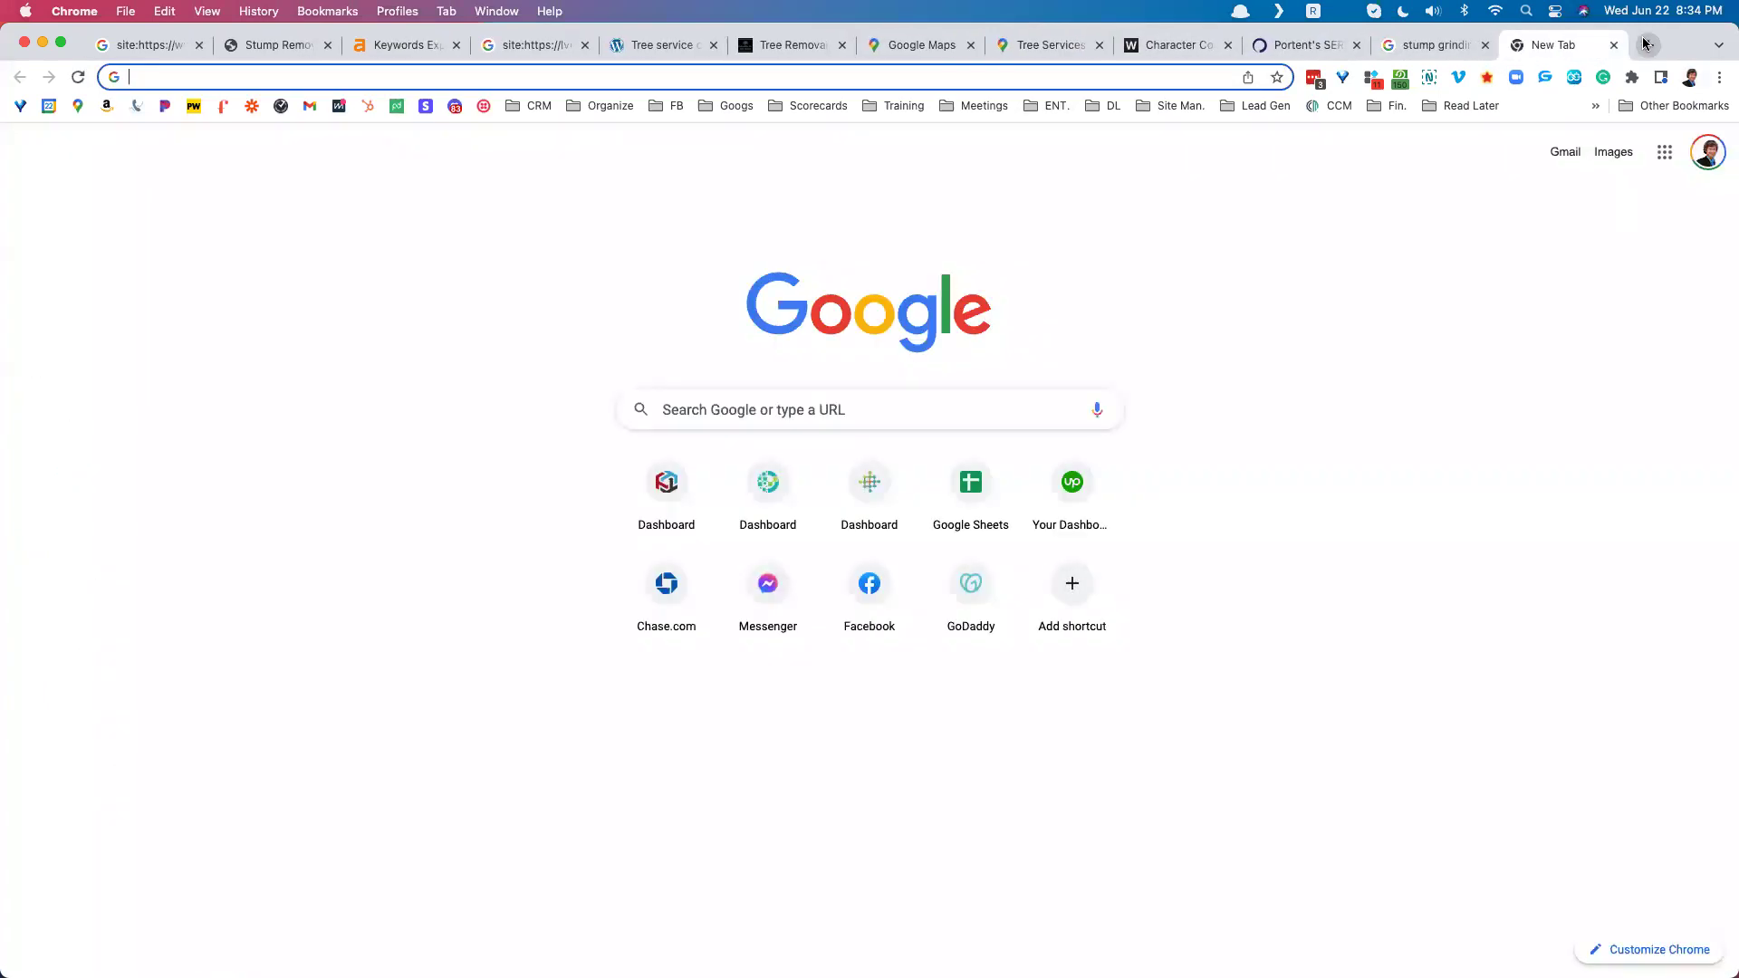
type("howell ")
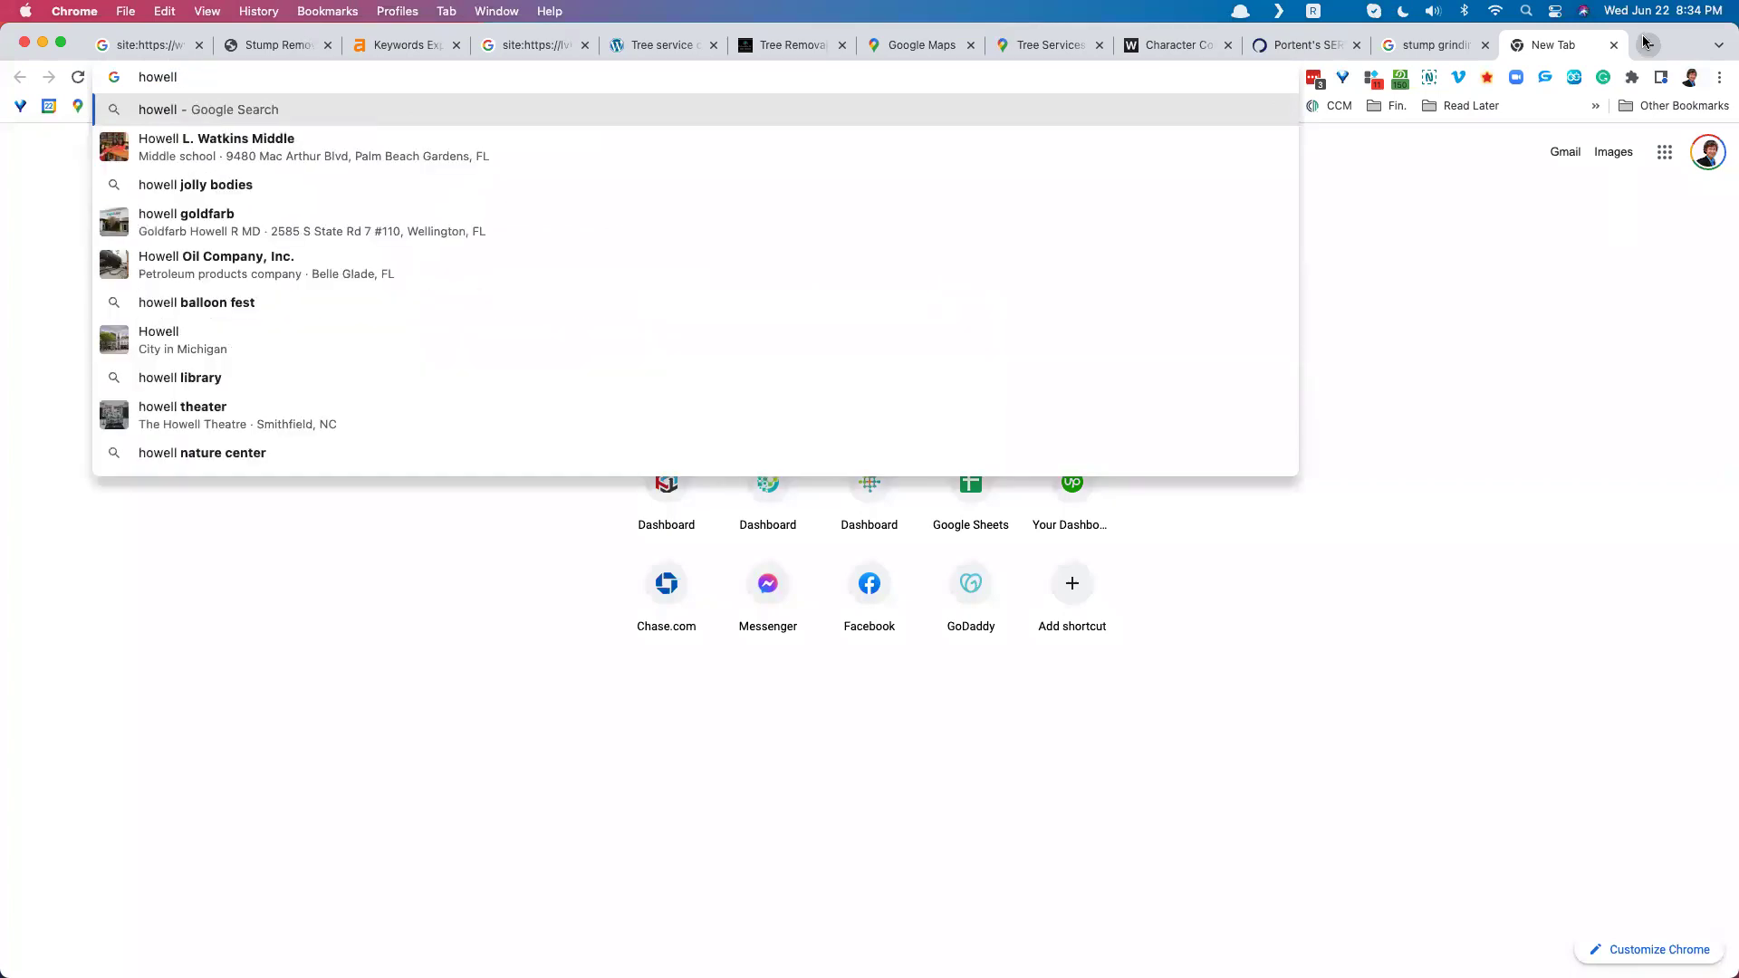
type("popu")
key("BackSpace")
key("BackSpace")
key("BackSpace")
key("BackSpace")
type("new jersey")
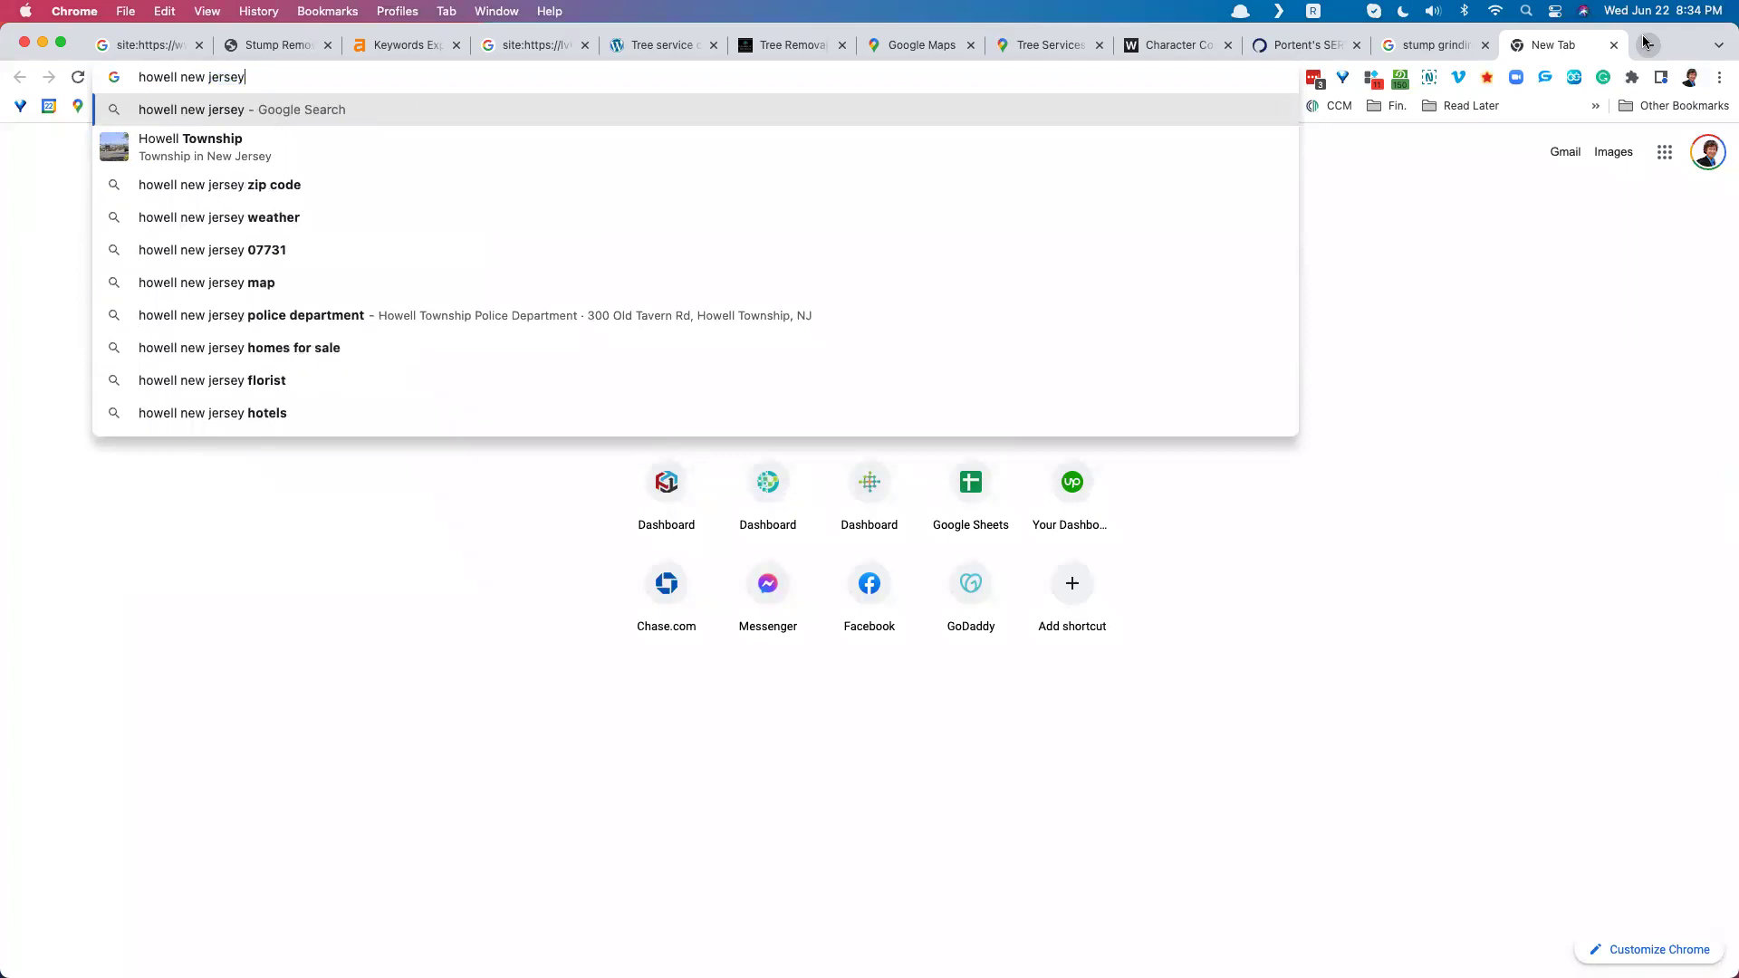
type(" population")
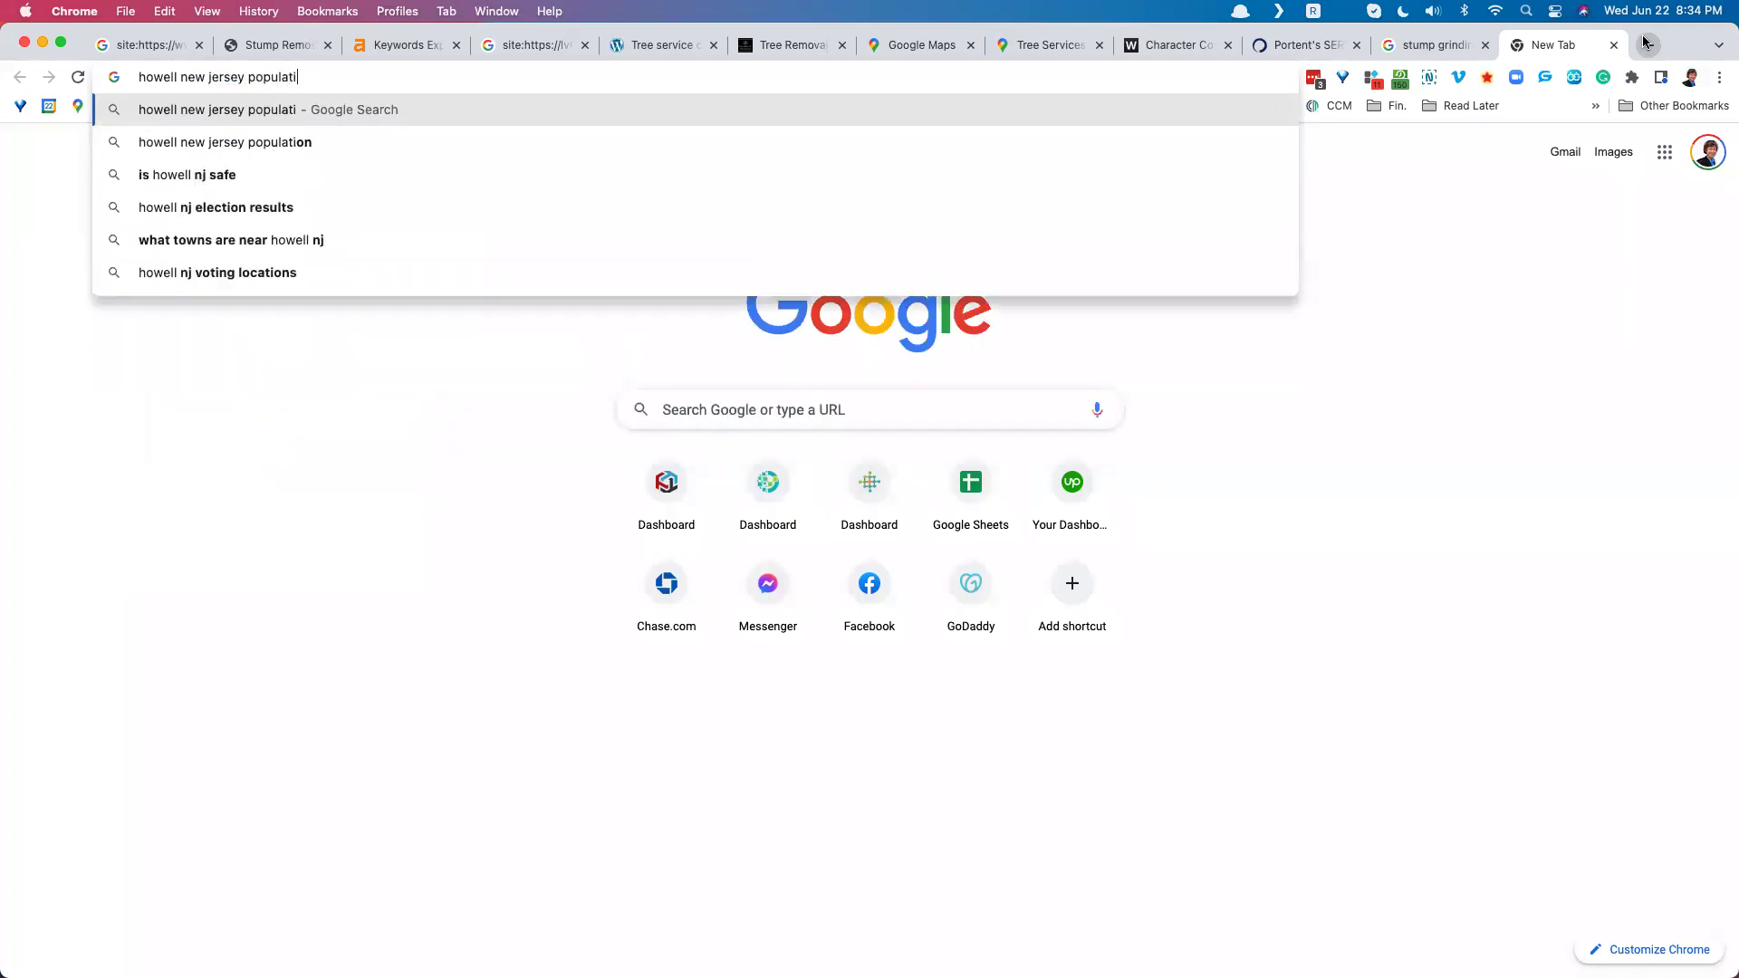
key("Return")
mouse_move(394, 444)
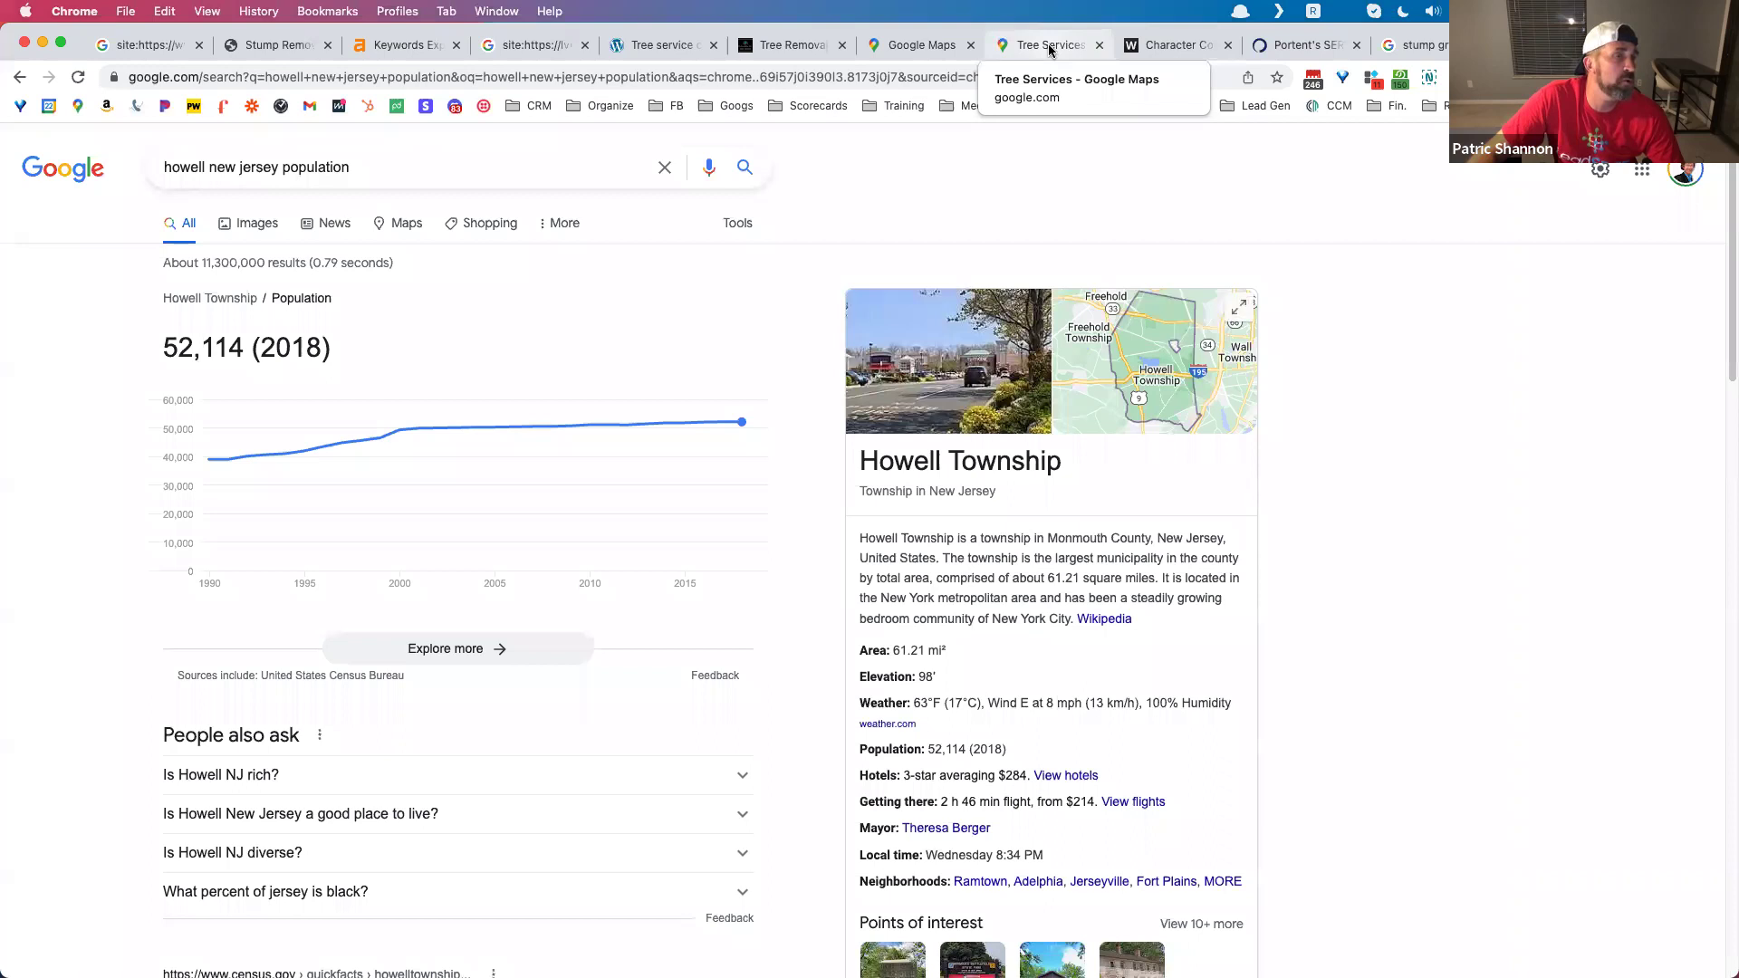
Step: Return to the Tree Services Maps listing and select its business title
left_click(1015, 43)
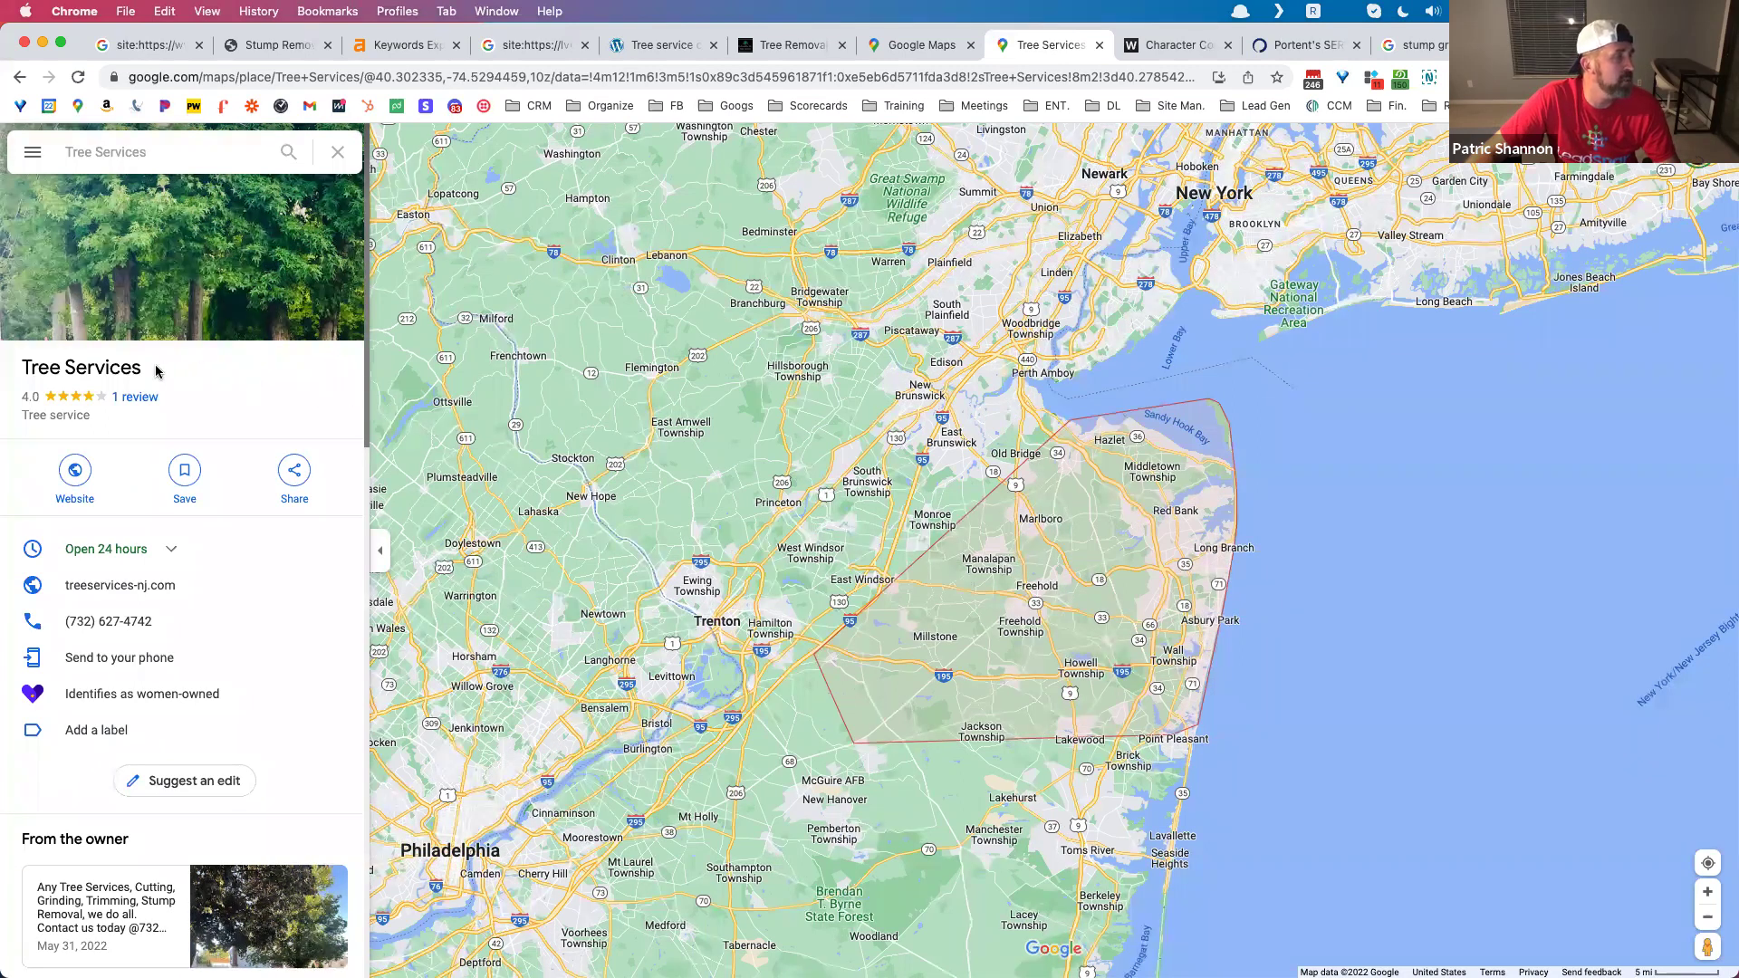
left_click_drag(155, 370, 20, 368)
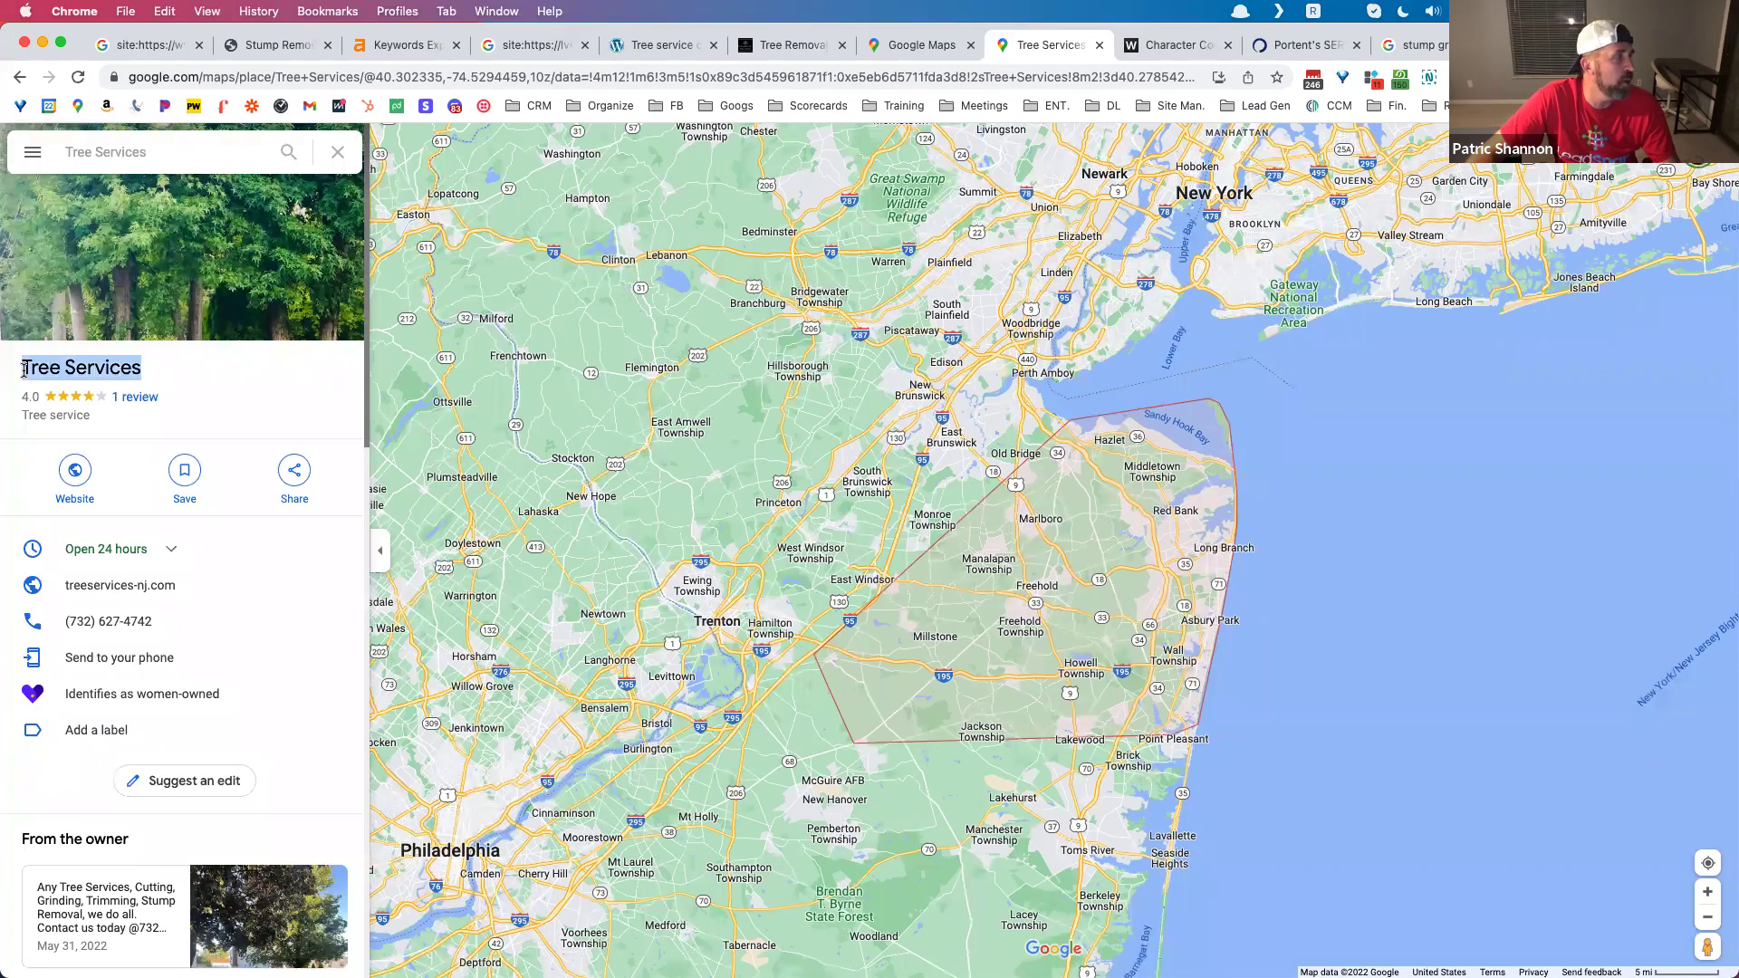
left_click(214, 368)
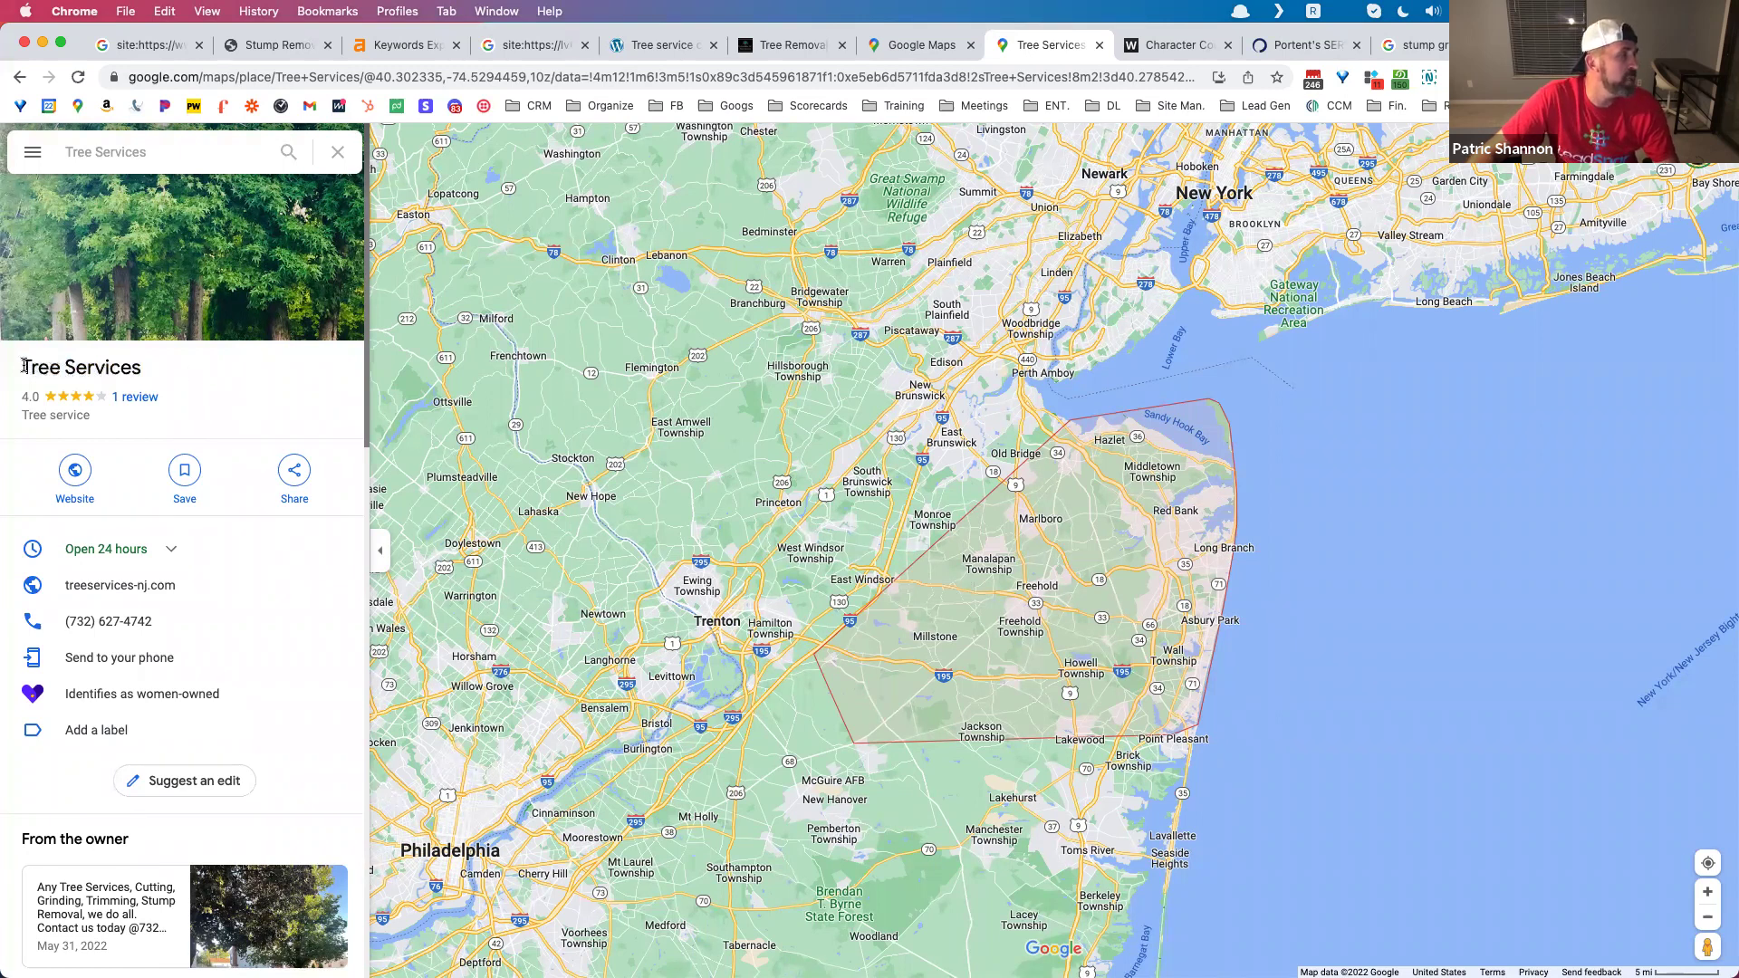
left_click_drag(22, 367, 147, 370)
left_click(239, 355)
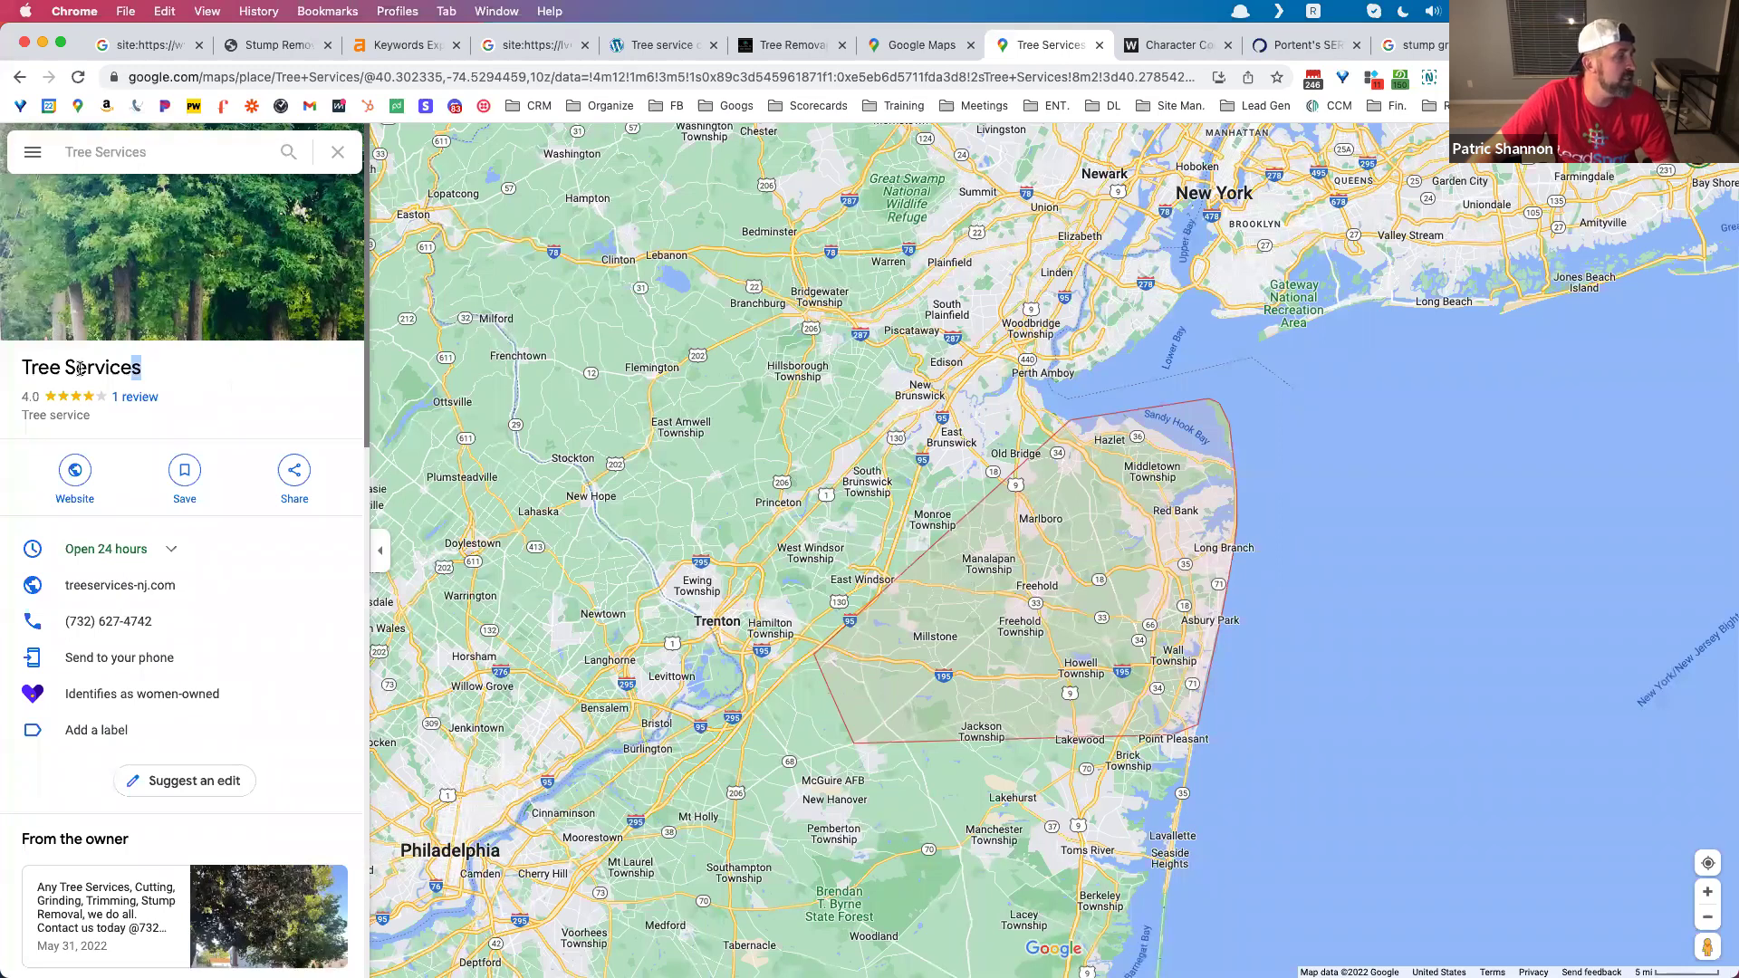
left_click_drag(141, 367, 14, 372)
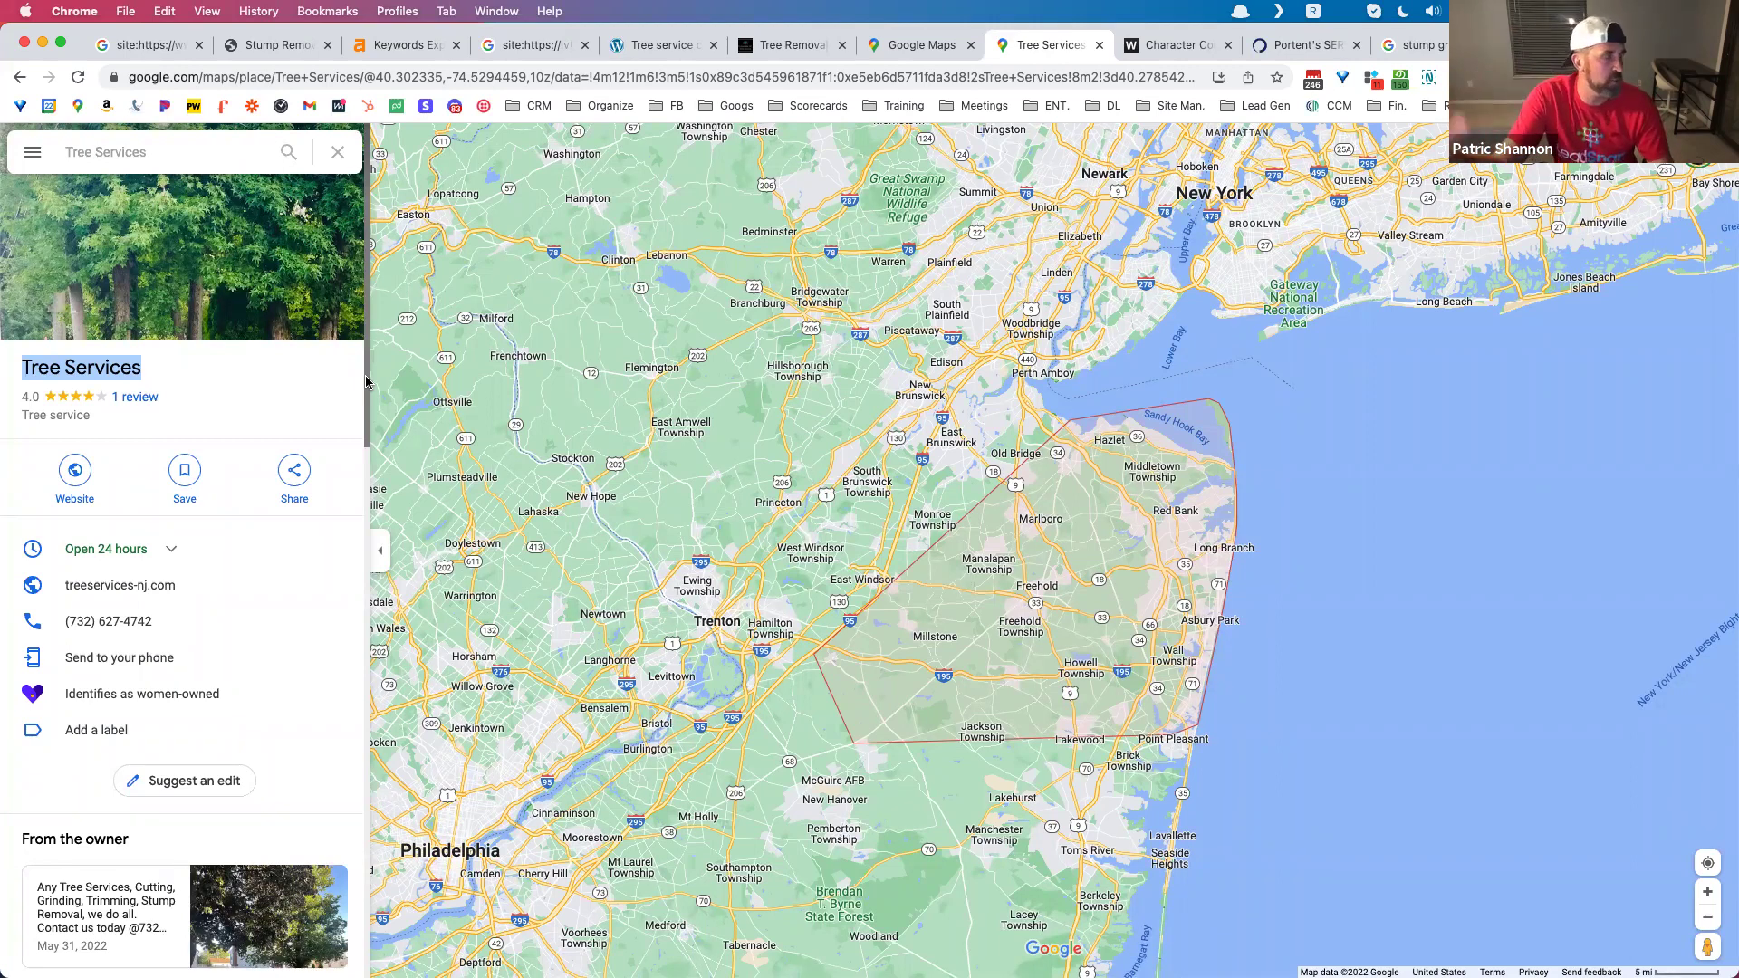
left_click(193, 373)
left_click_drag(164, 375, 80, 374)
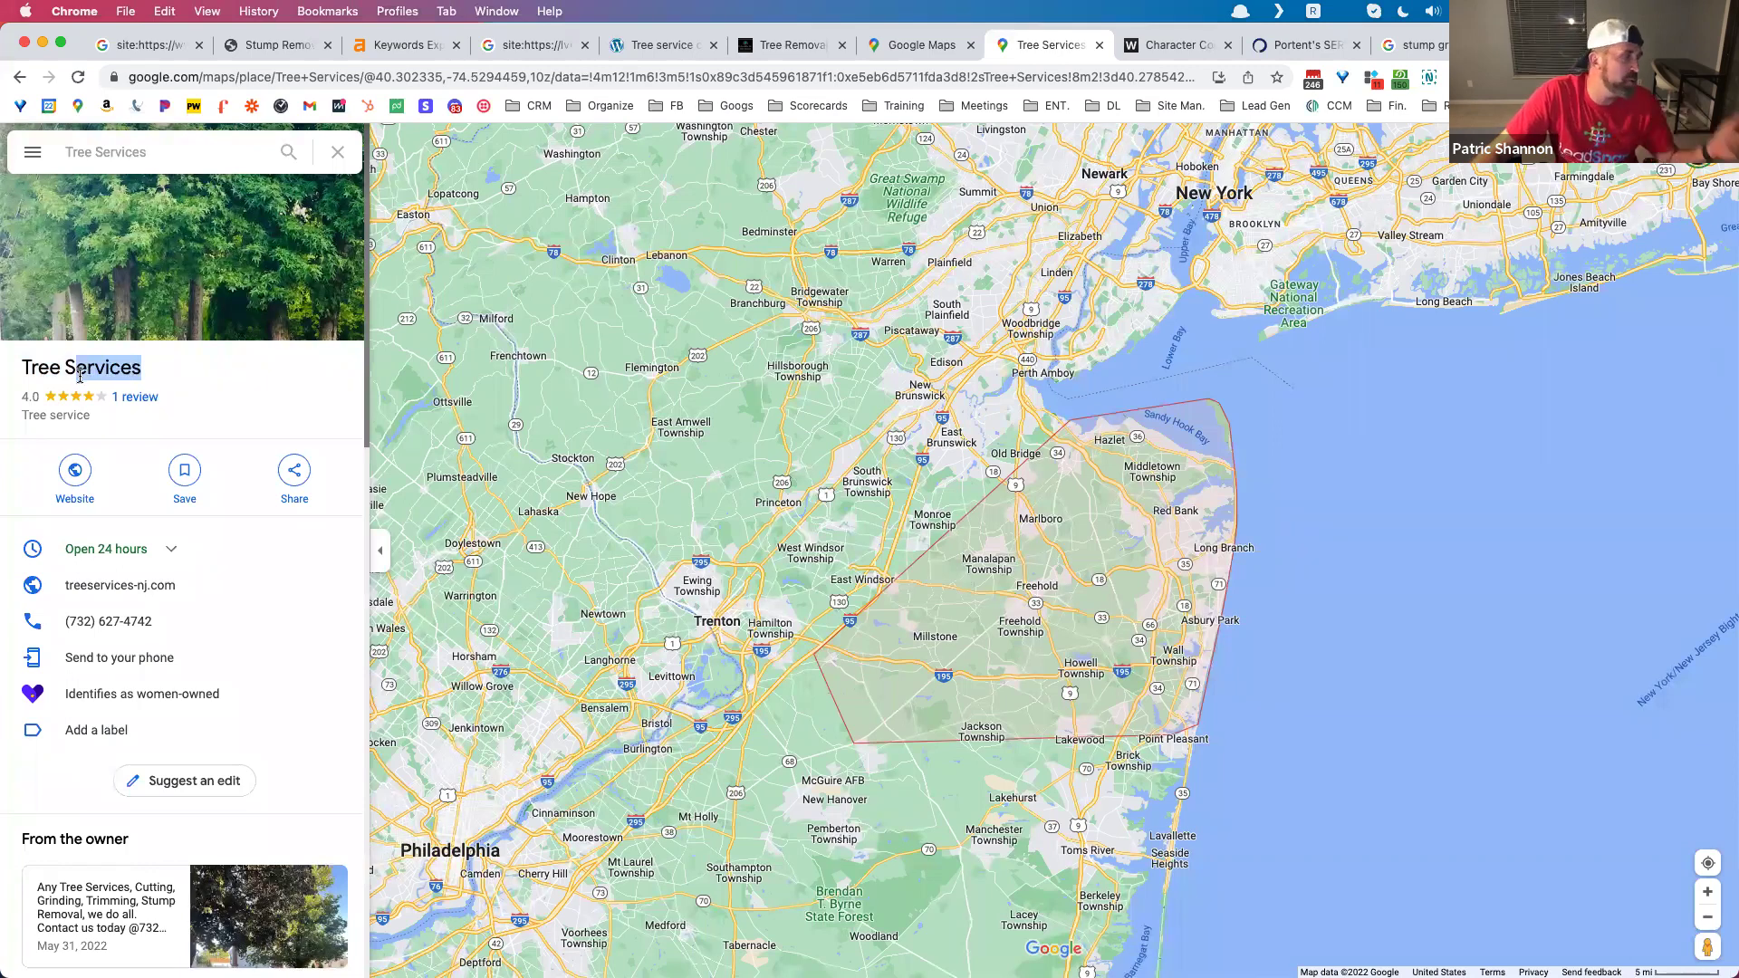
left_click_drag(80, 375, 20, 371)
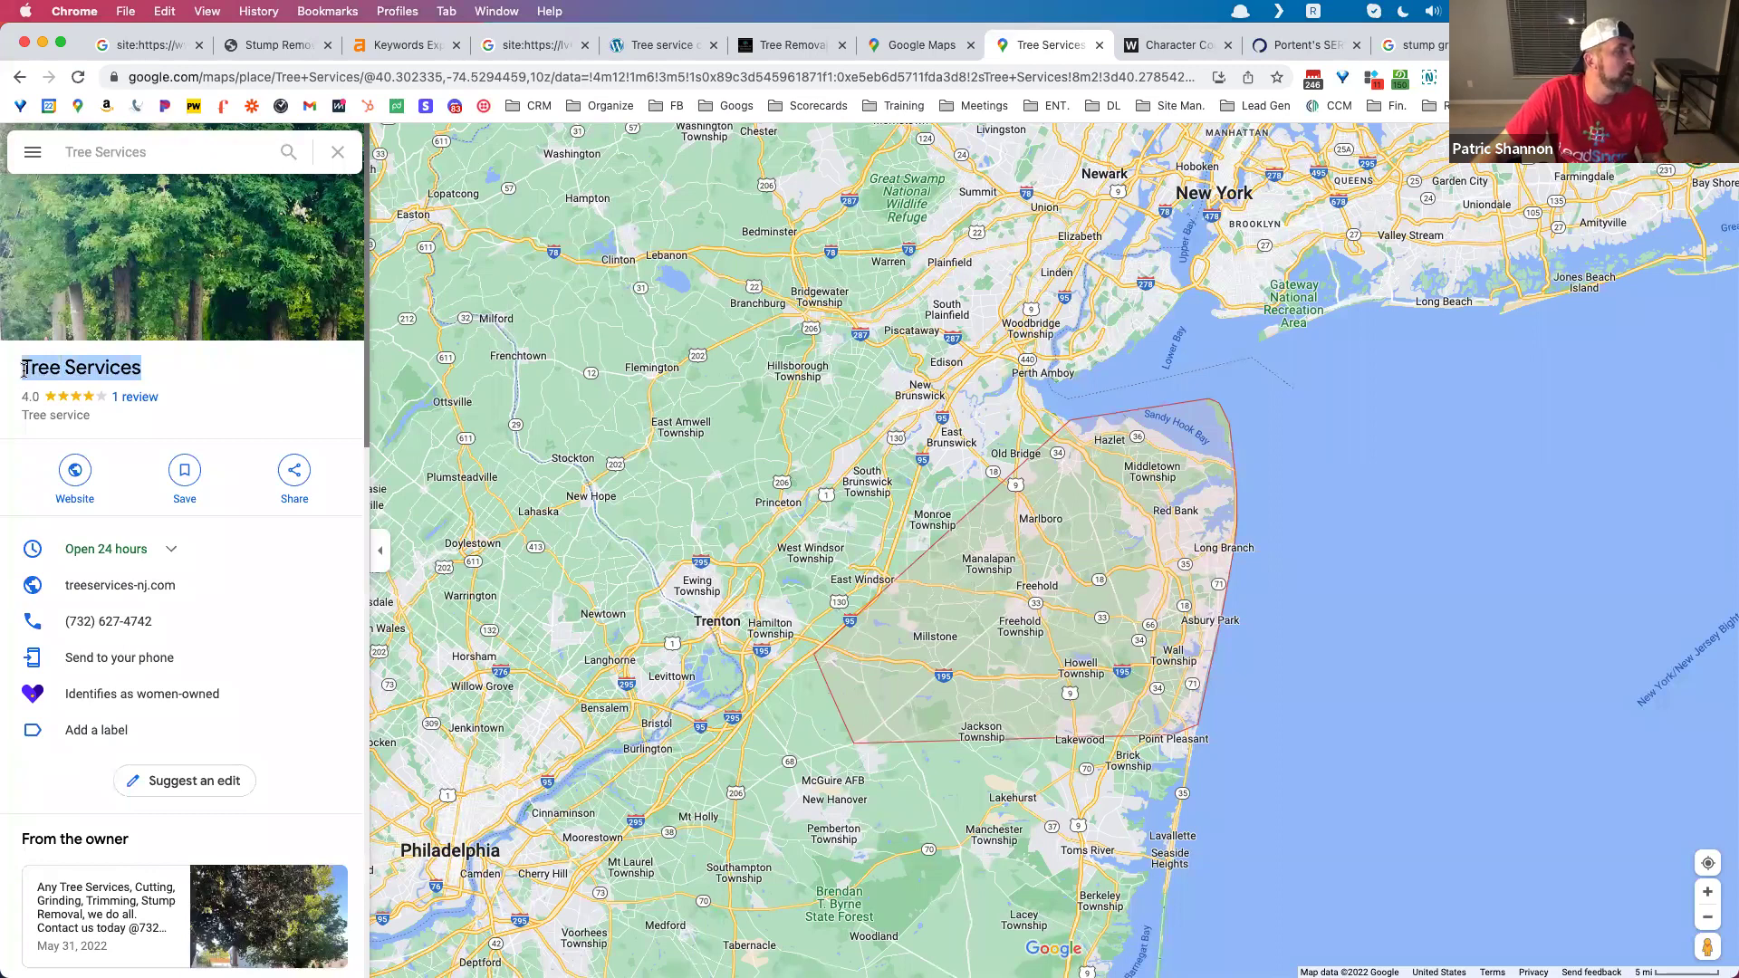
left_click(207, 370)
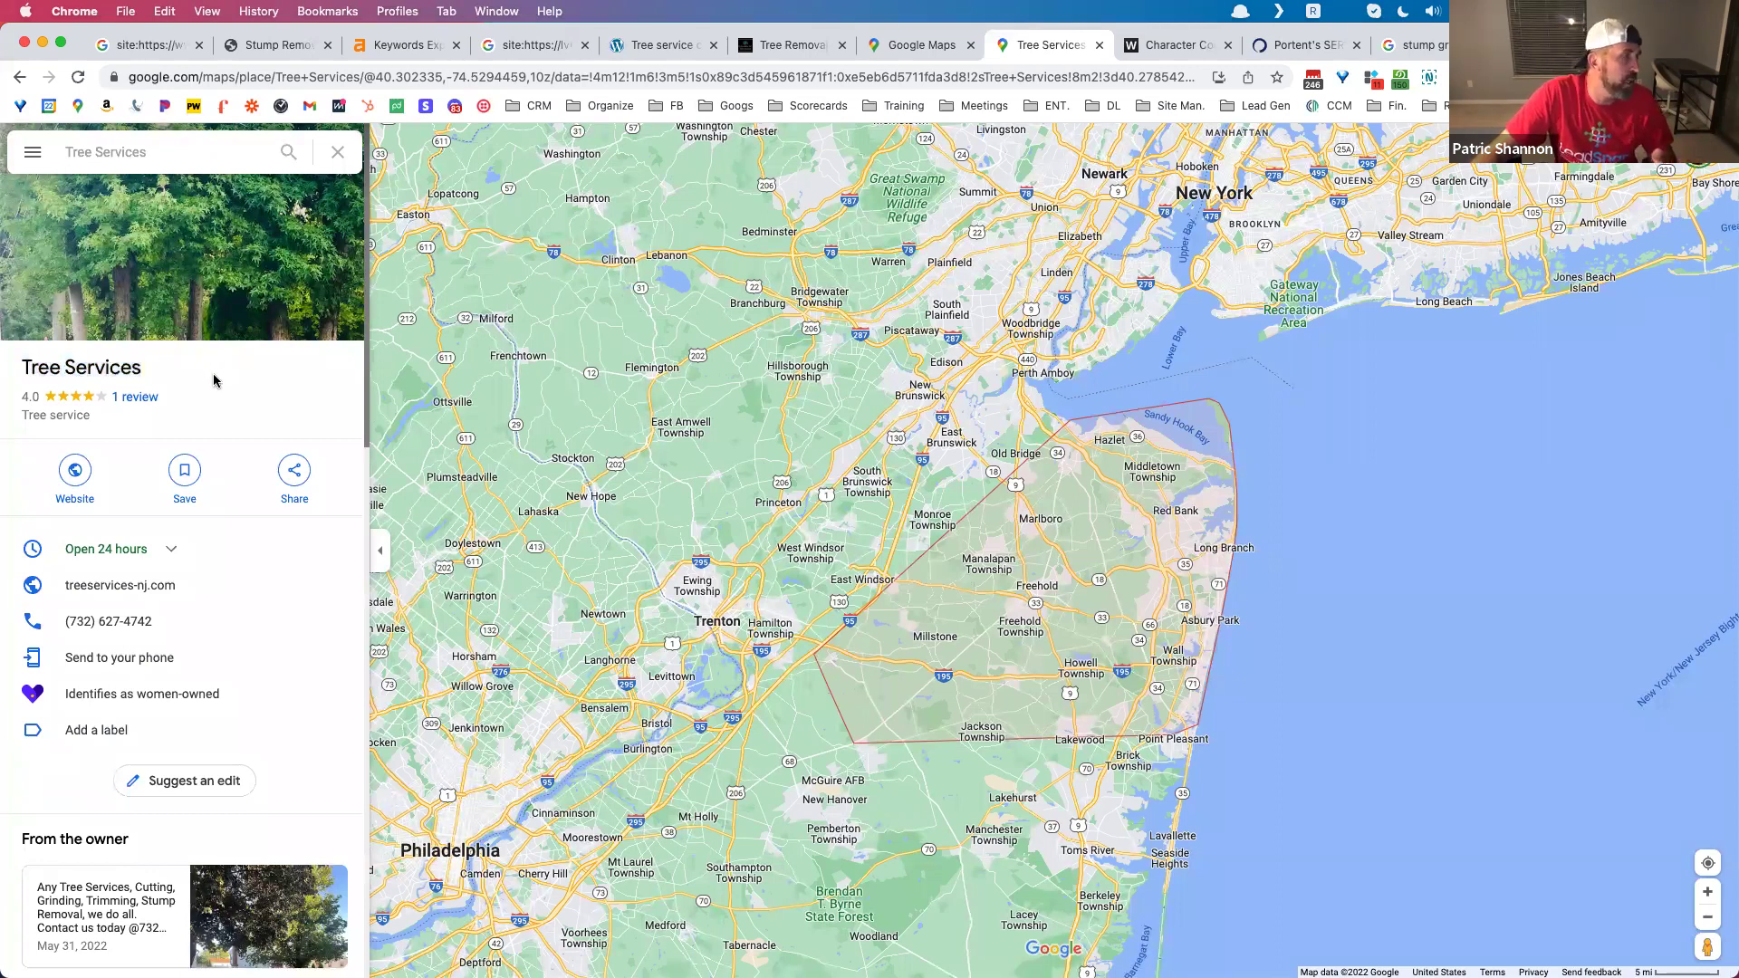
left_click_drag(145, 366, 18, 372)
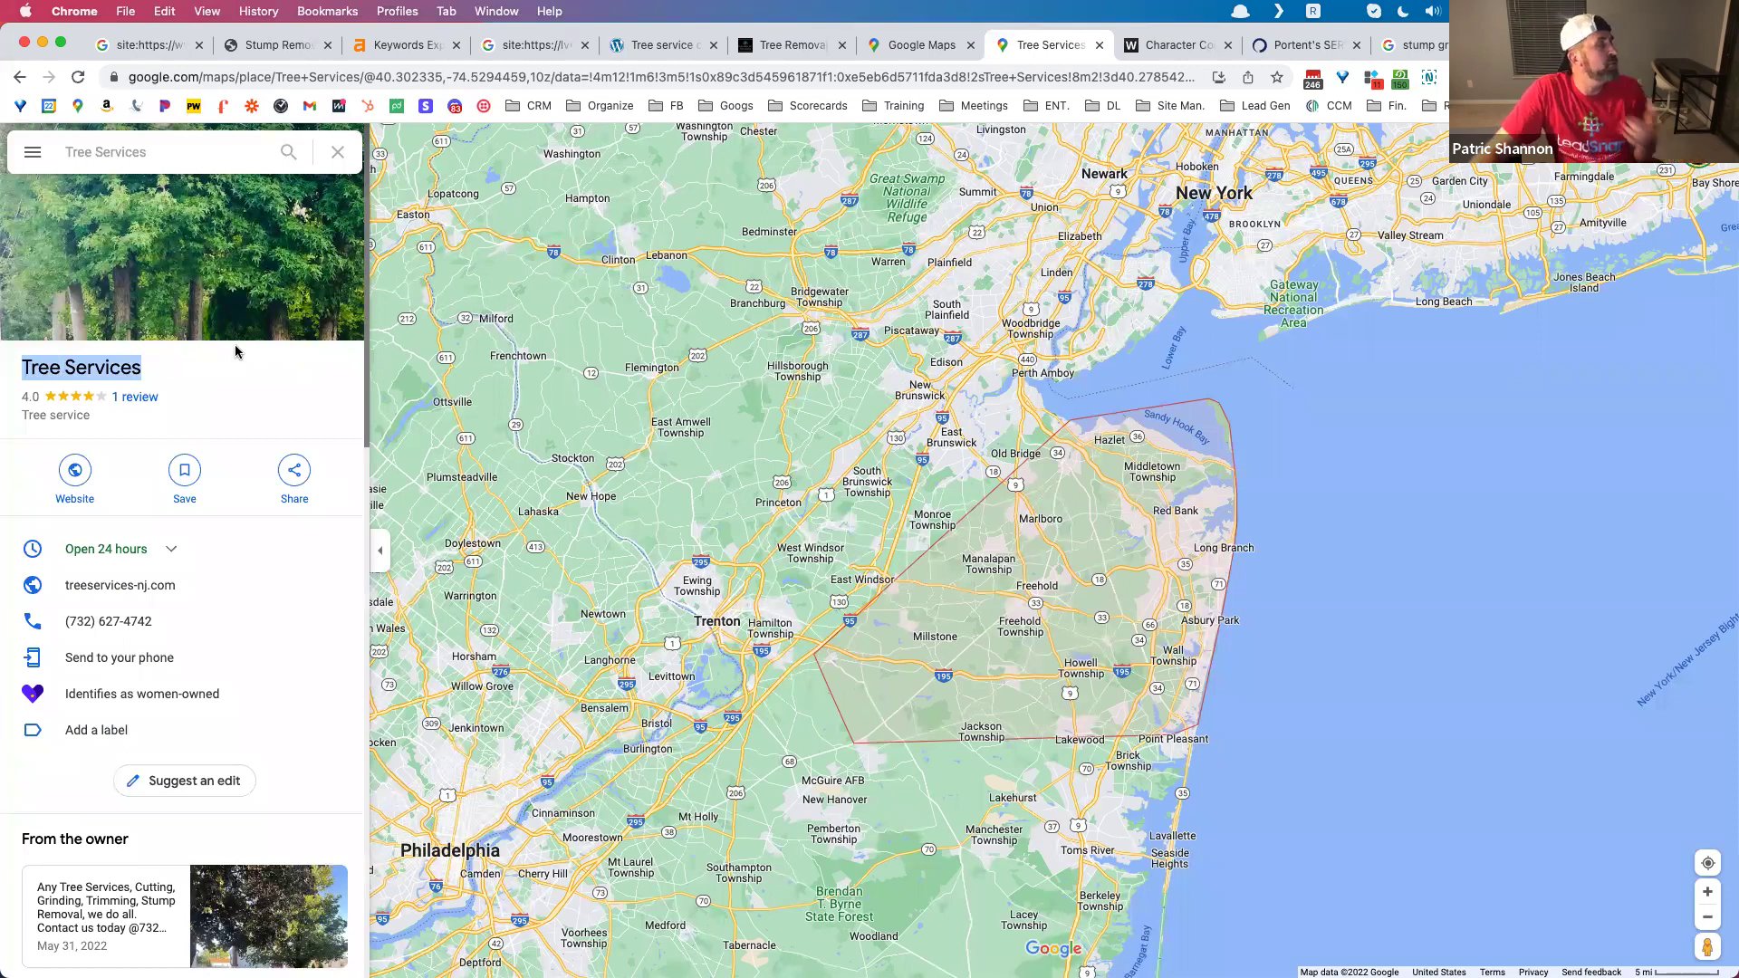
Step: Copy the listing's short share link from its Share dialog
mouse_move(233, 342)
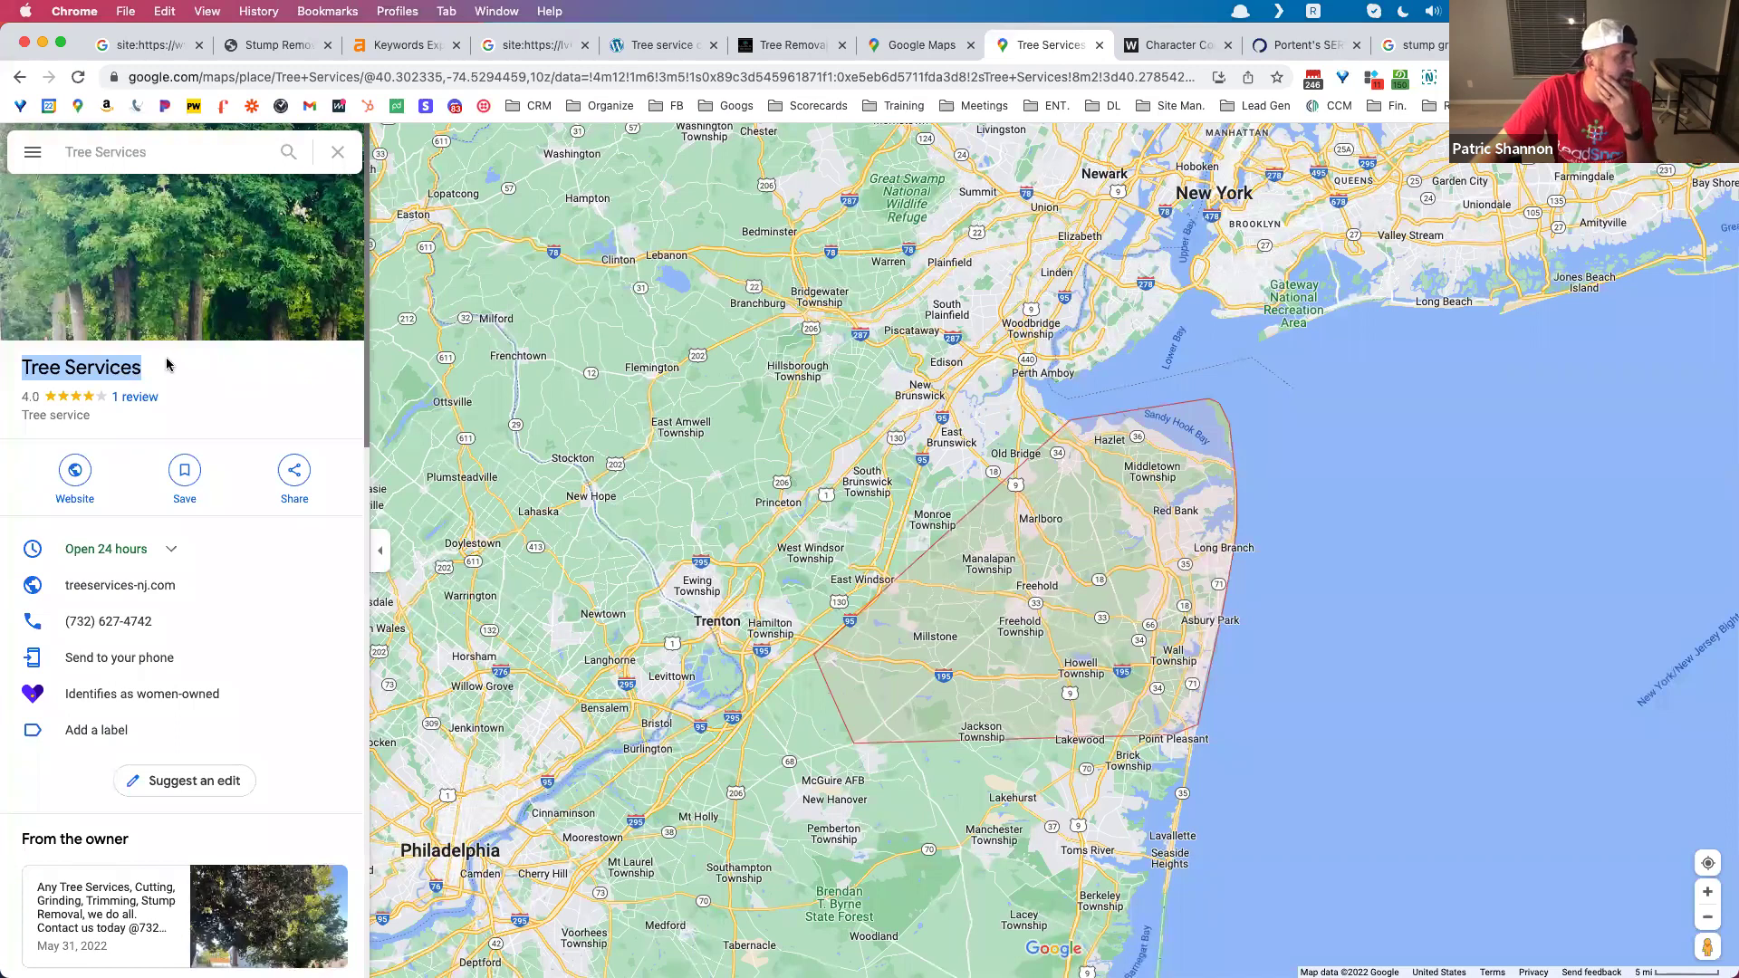
left_click(298, 468)
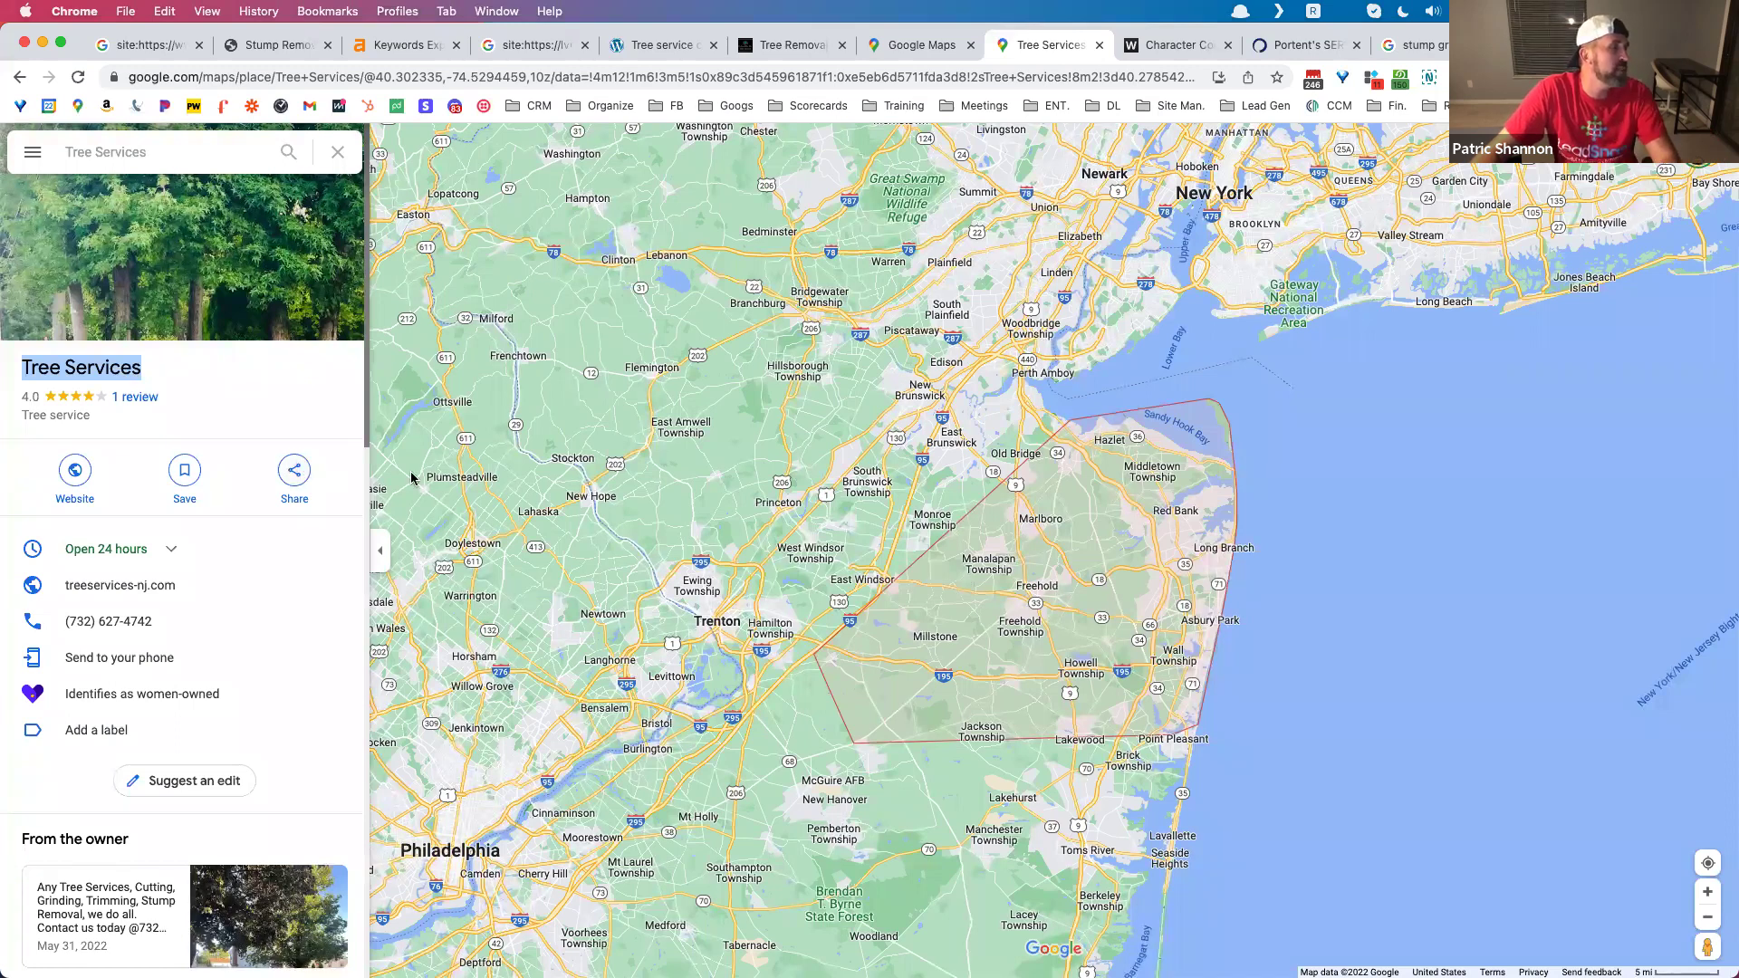
left_click(997, 585)
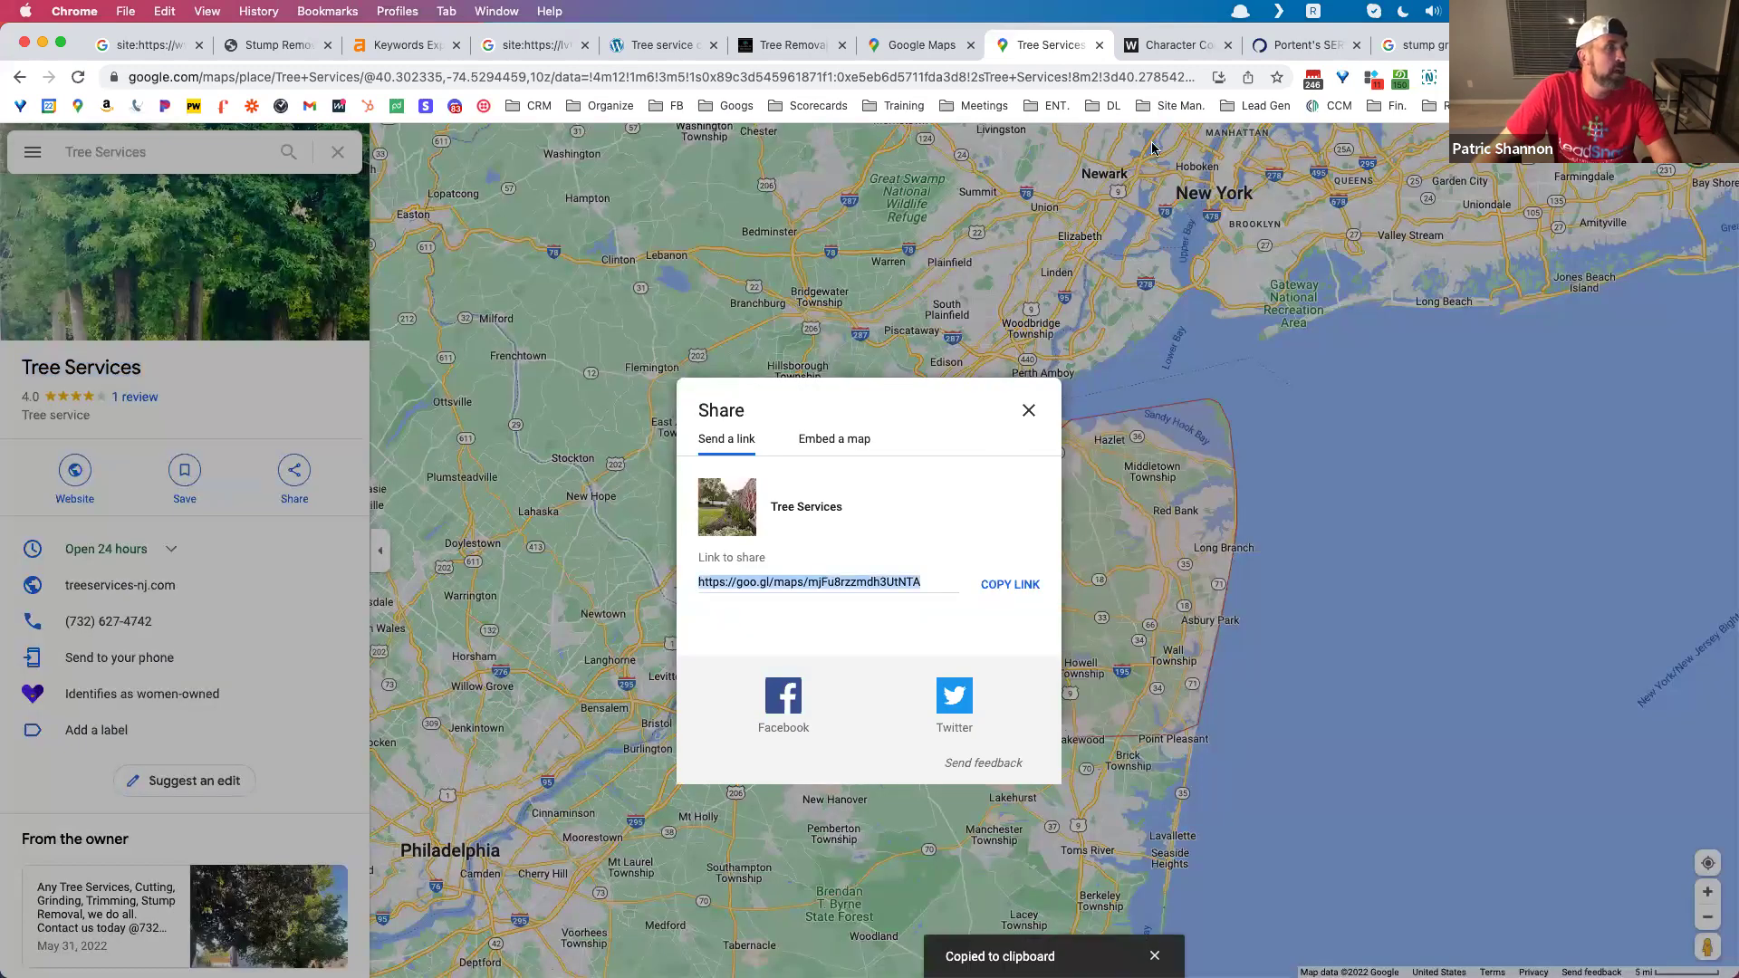
Step: Load the pasted goo.gl link to expand it and copy the full Tree Services place URL
left_click(1050, 73)
key("super+v")
key("Return")
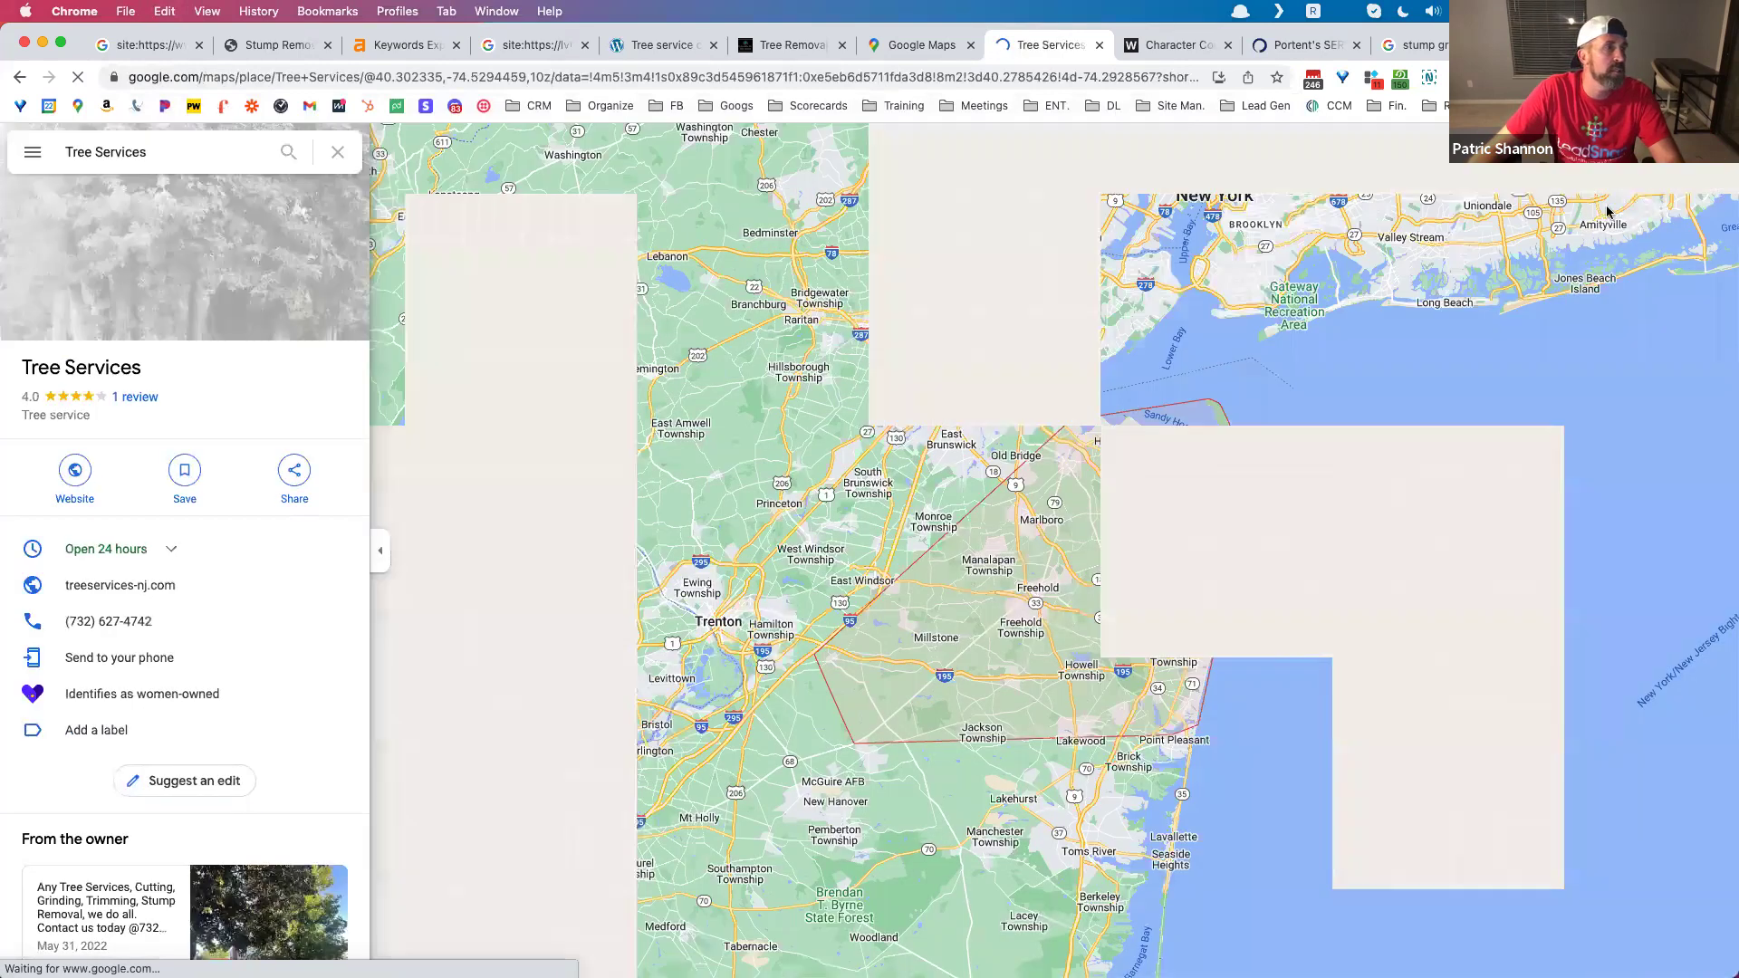
left_click(661, 77)
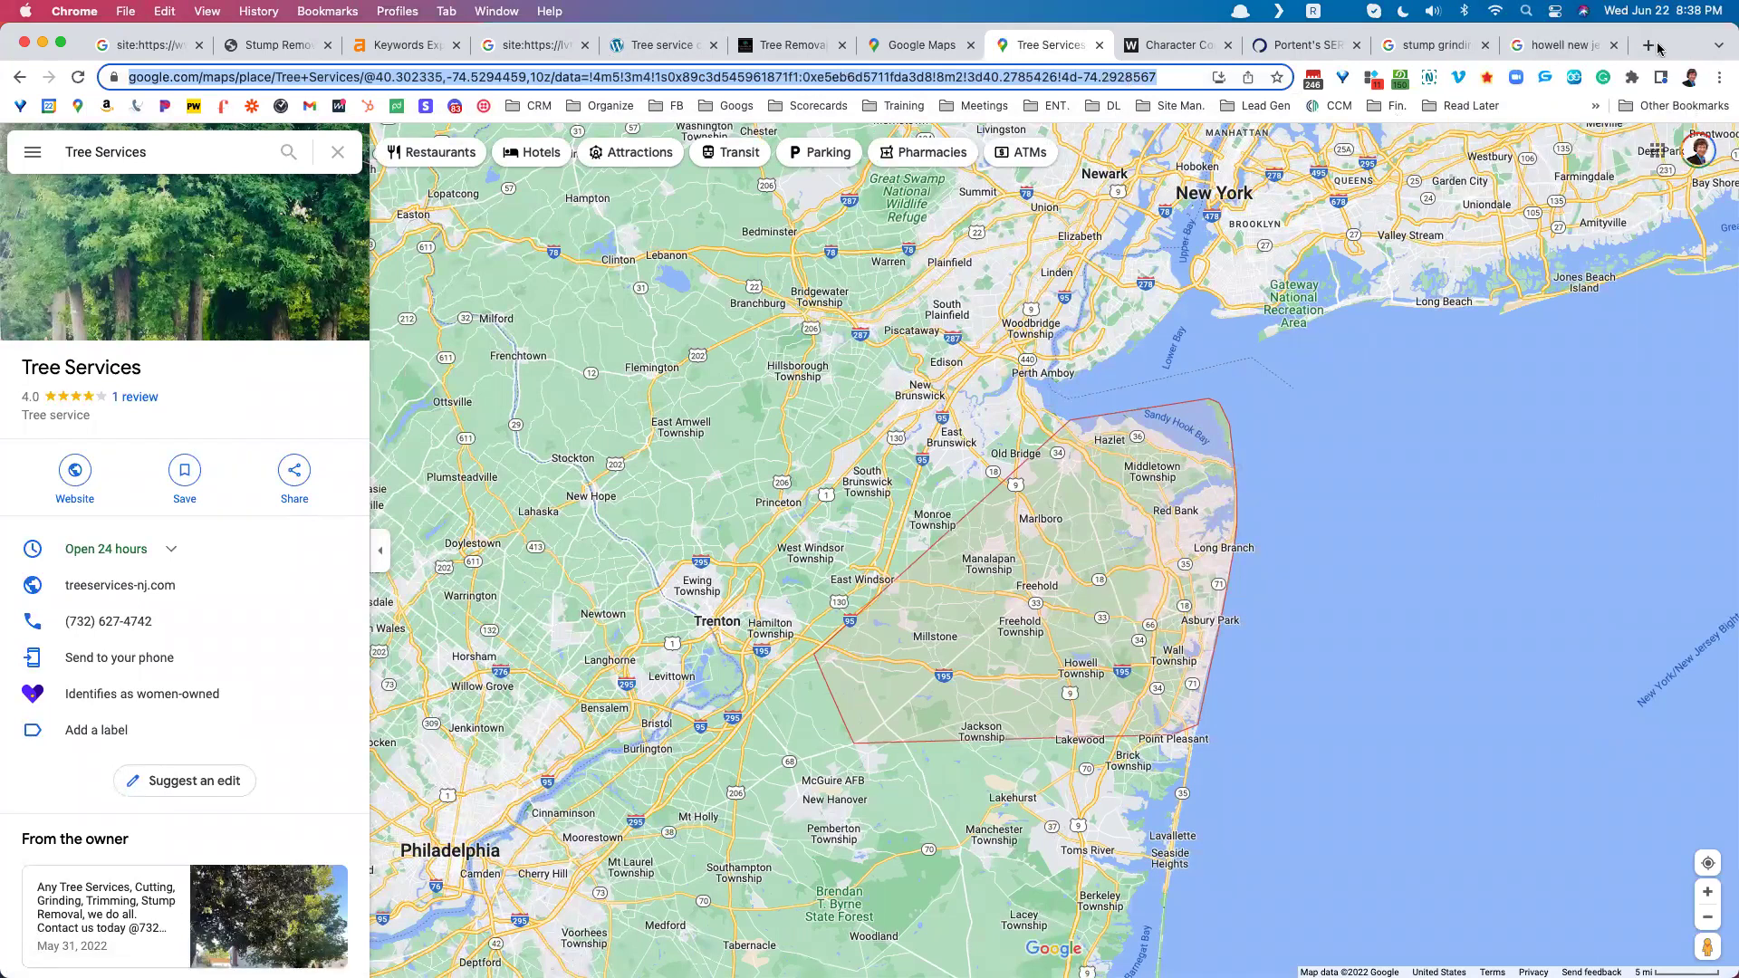
left_click(1652, 46)
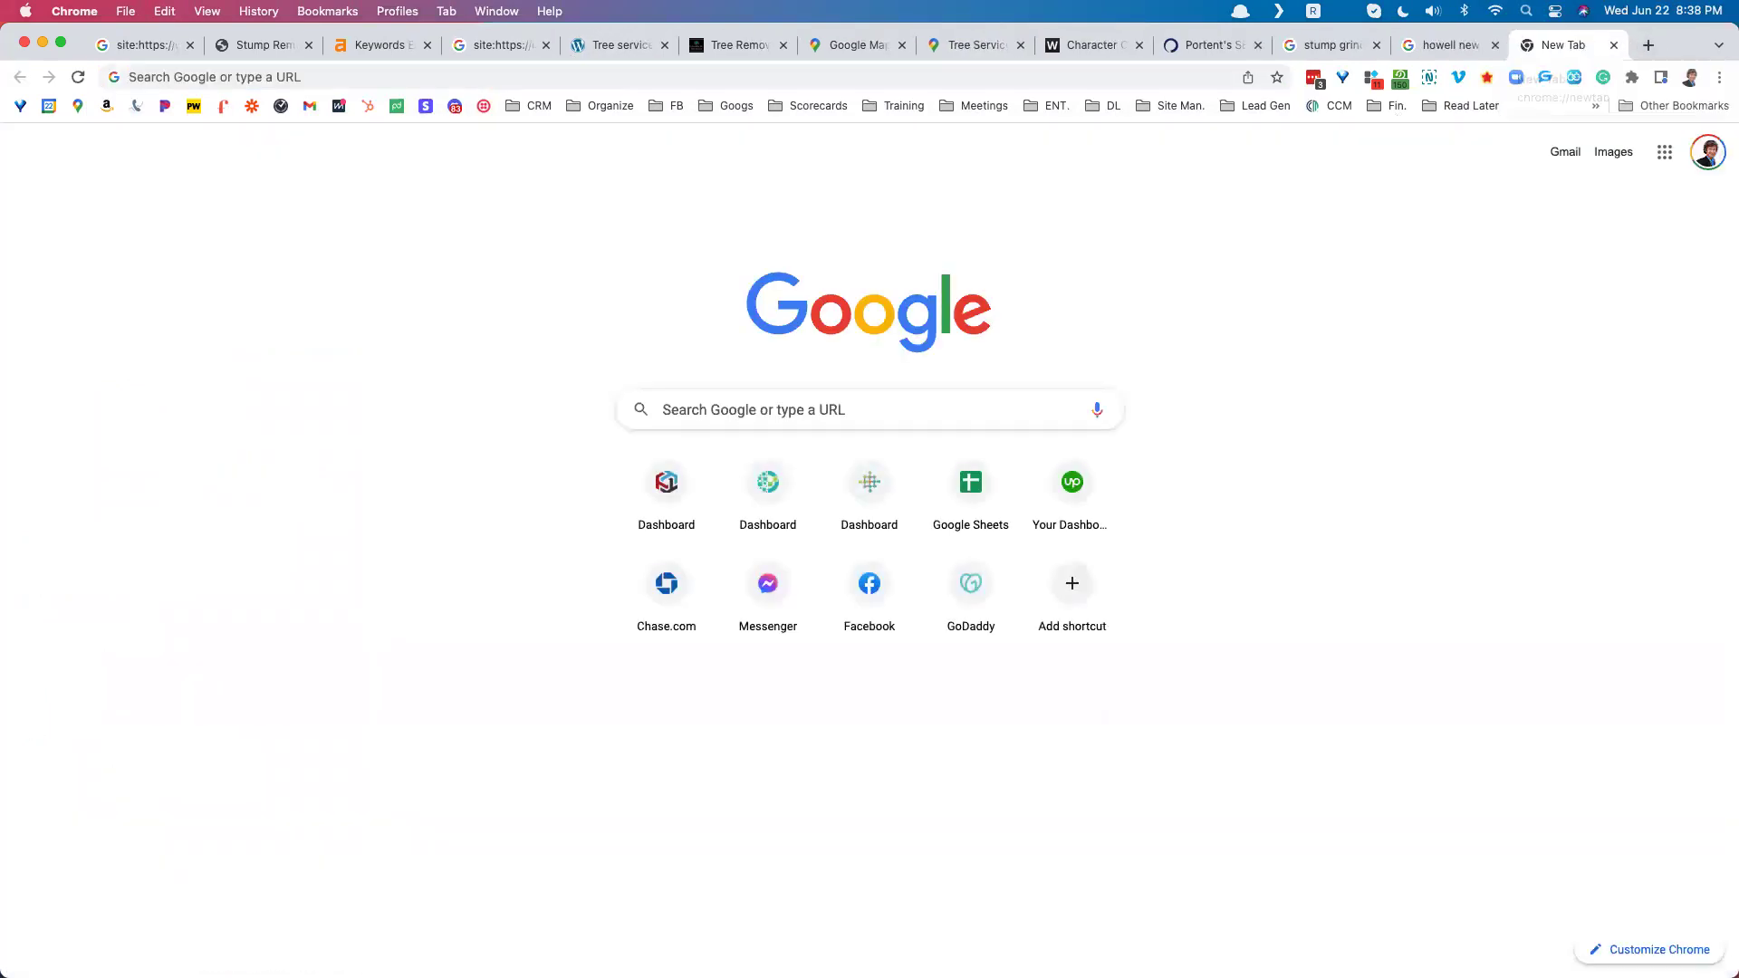
key("super+w")
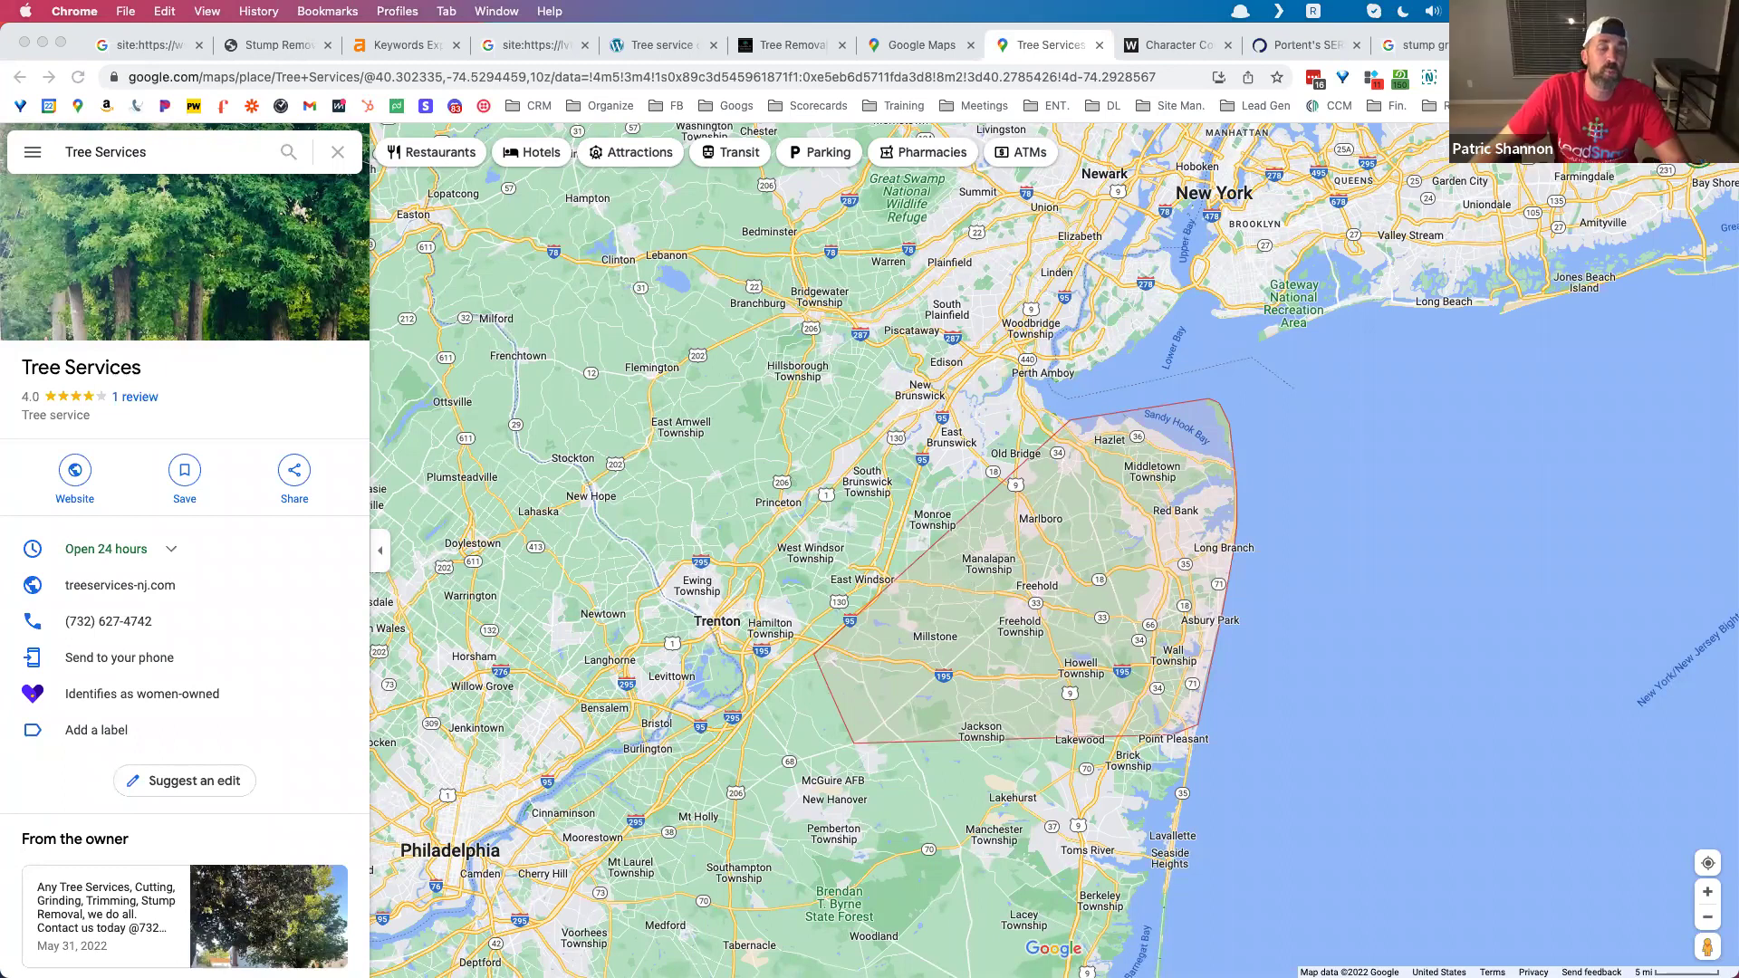
Step: In LeadSnap, open Research > GMB Heat Map to create a new heat map
scroll(634, 507, "up", 1)
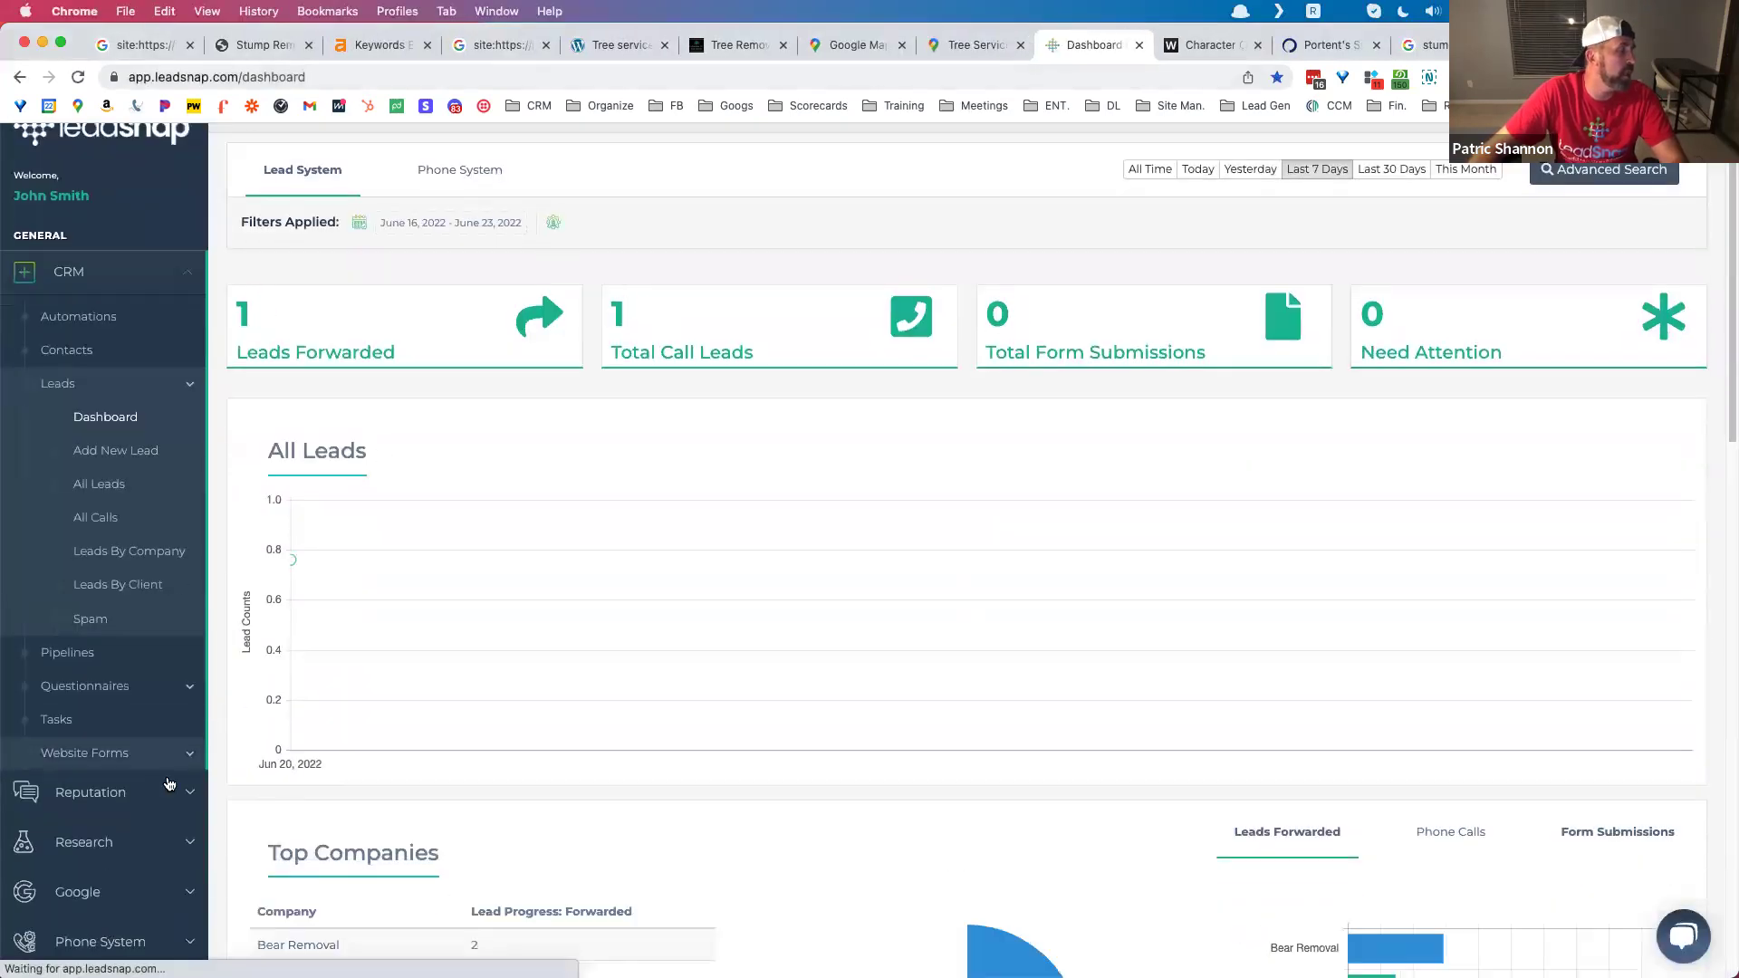
scroll(239, 734, "down", 3)
left_click(154, 607)
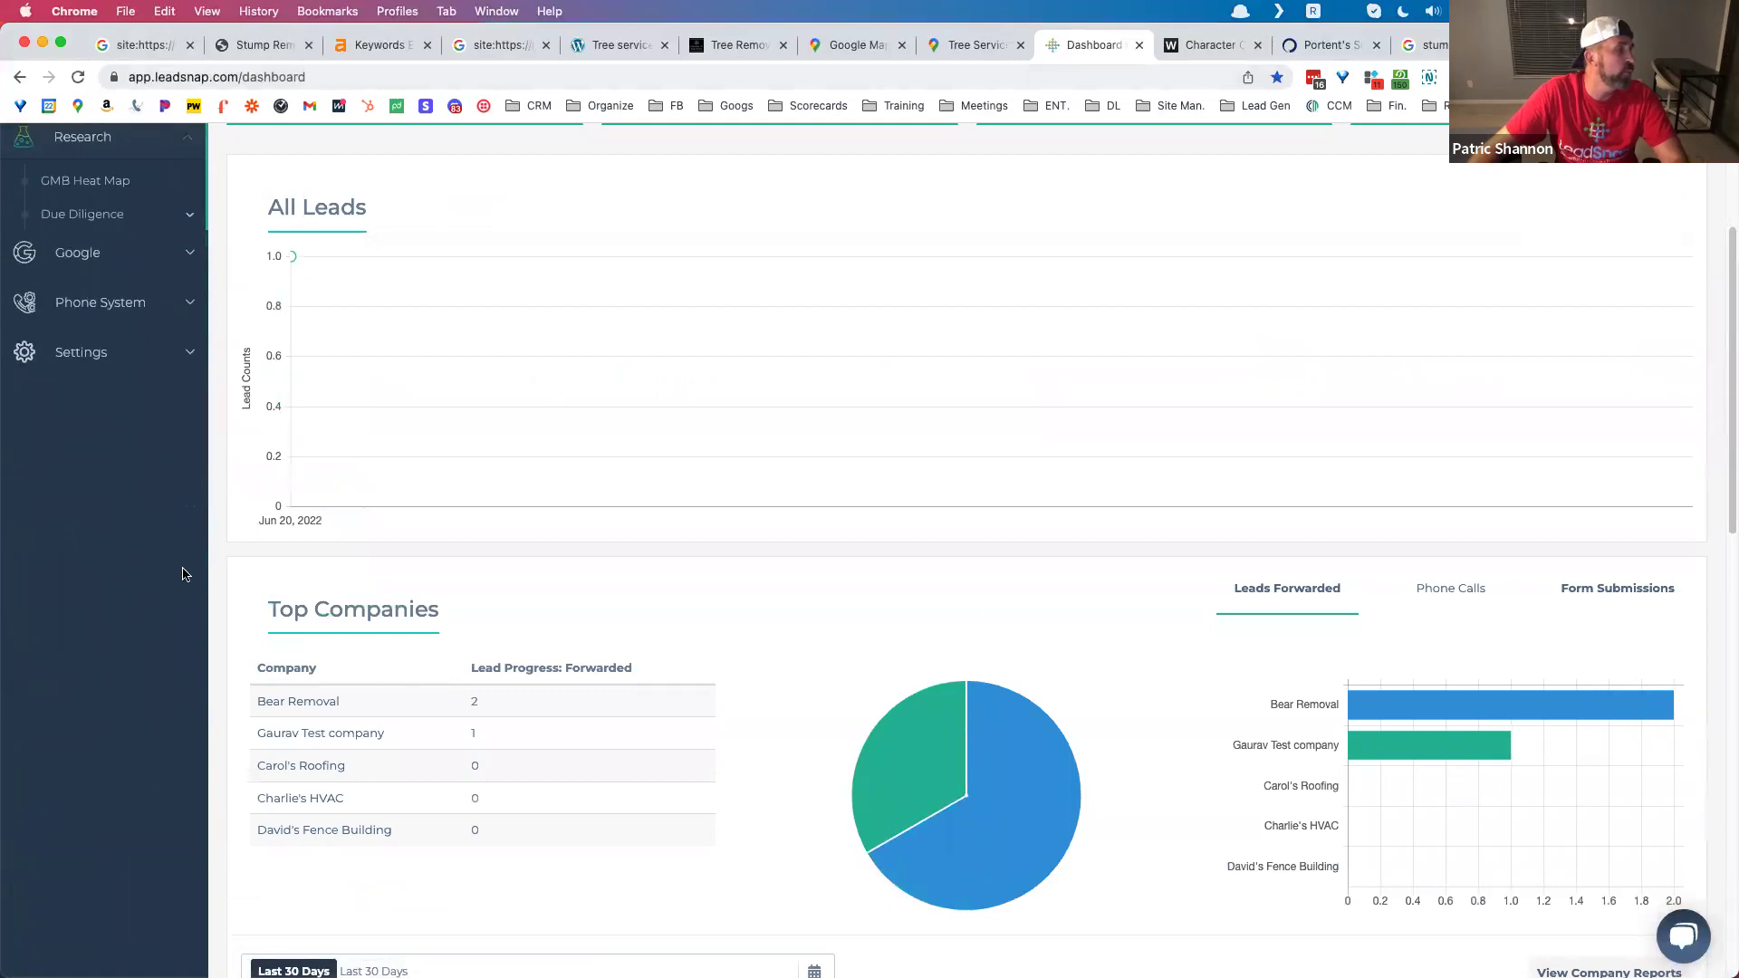
scroll(123, 457, "up", 3)
left_click(115, 461)
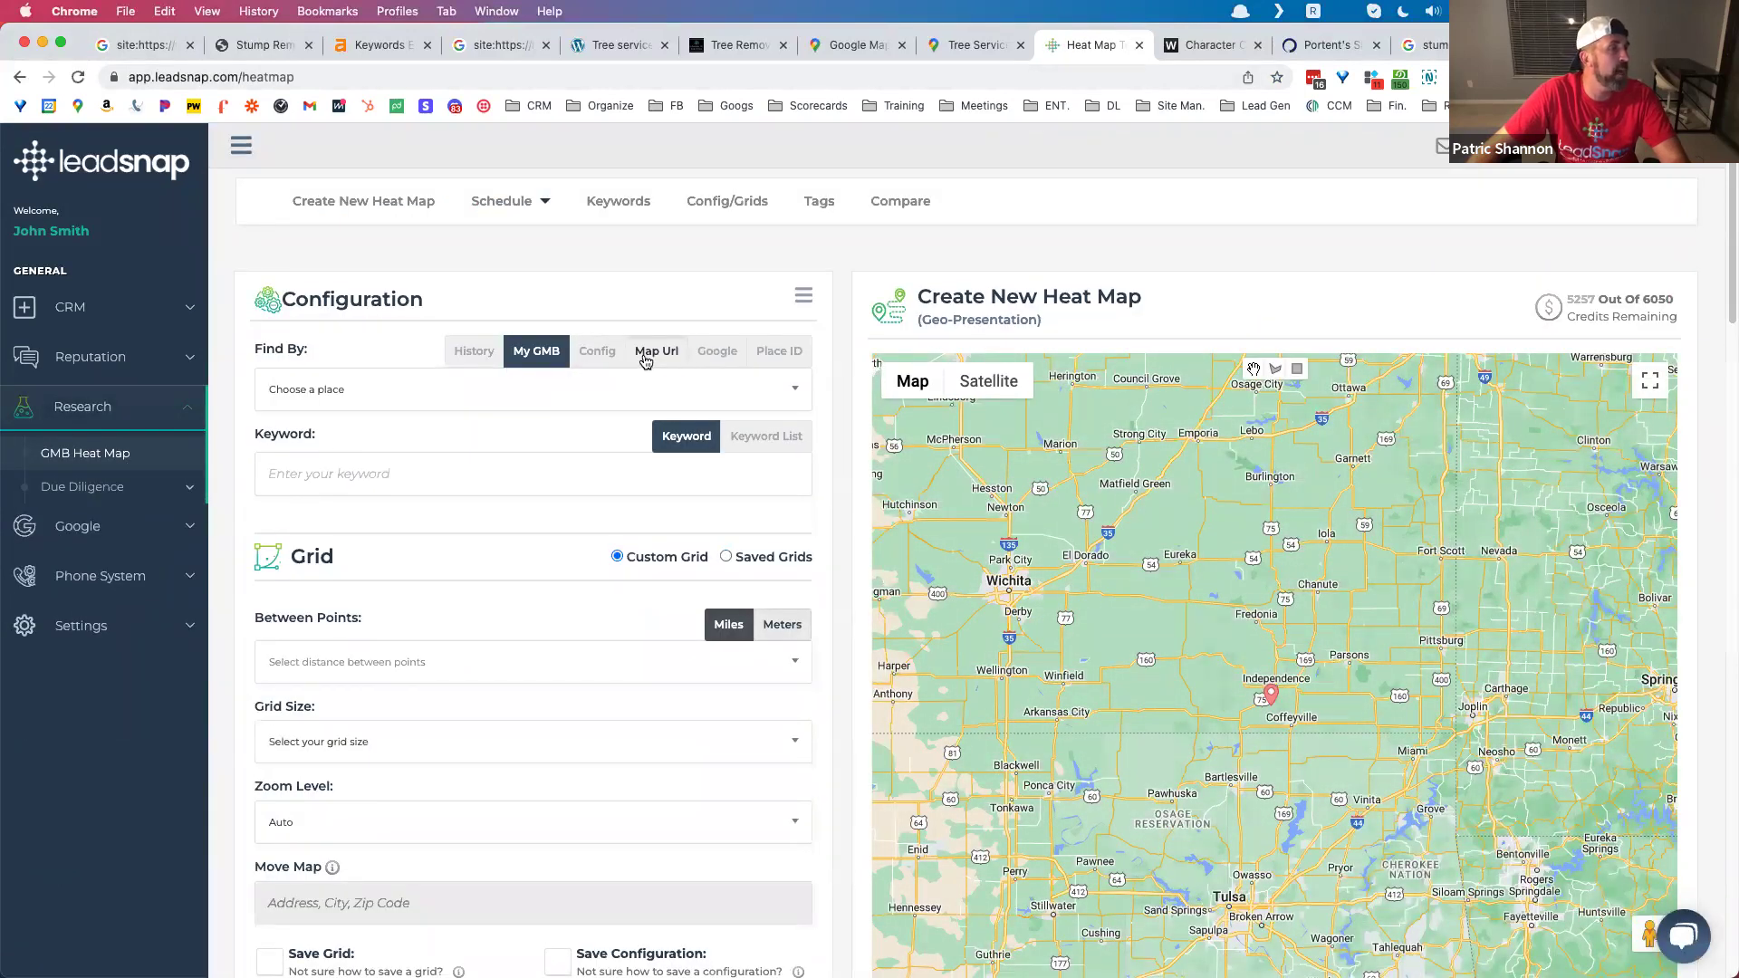
Step: Find the business by Map Url using the pasted Tree Services URL, with keyword 'tree service'
left_click(640, 363)
left_click(469, 387)
key("cmd+v")
left_click(360, 470)
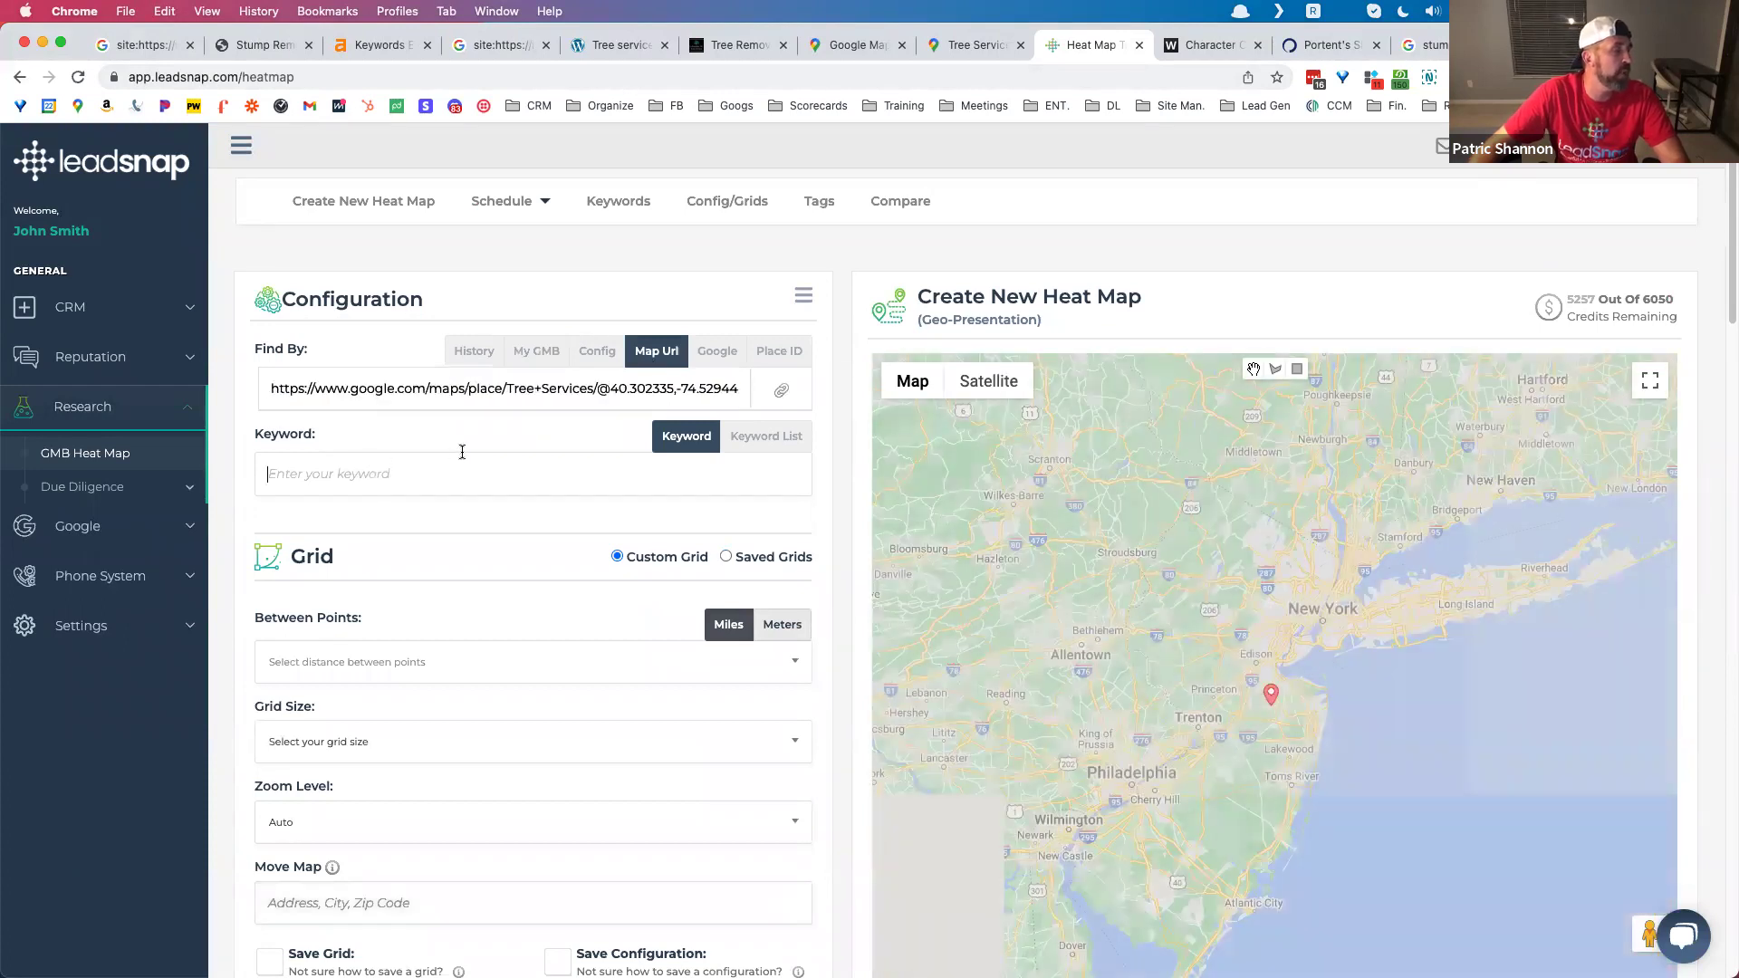
type("tree service")
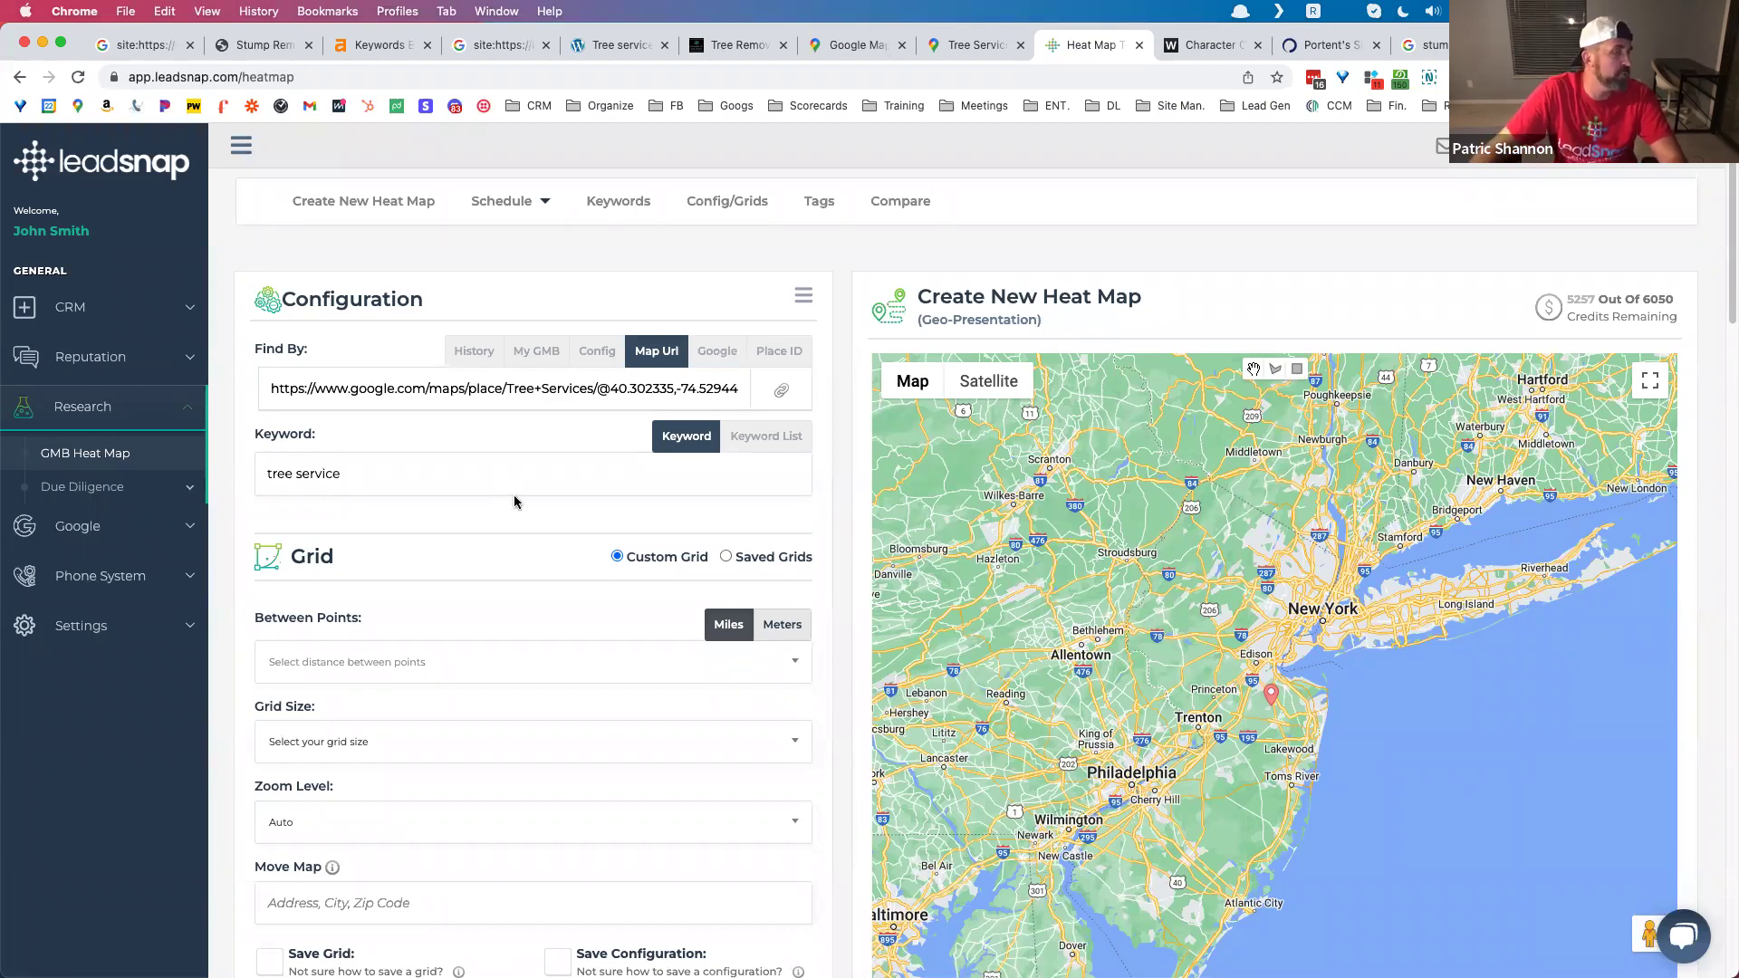
left_click(453, 660)
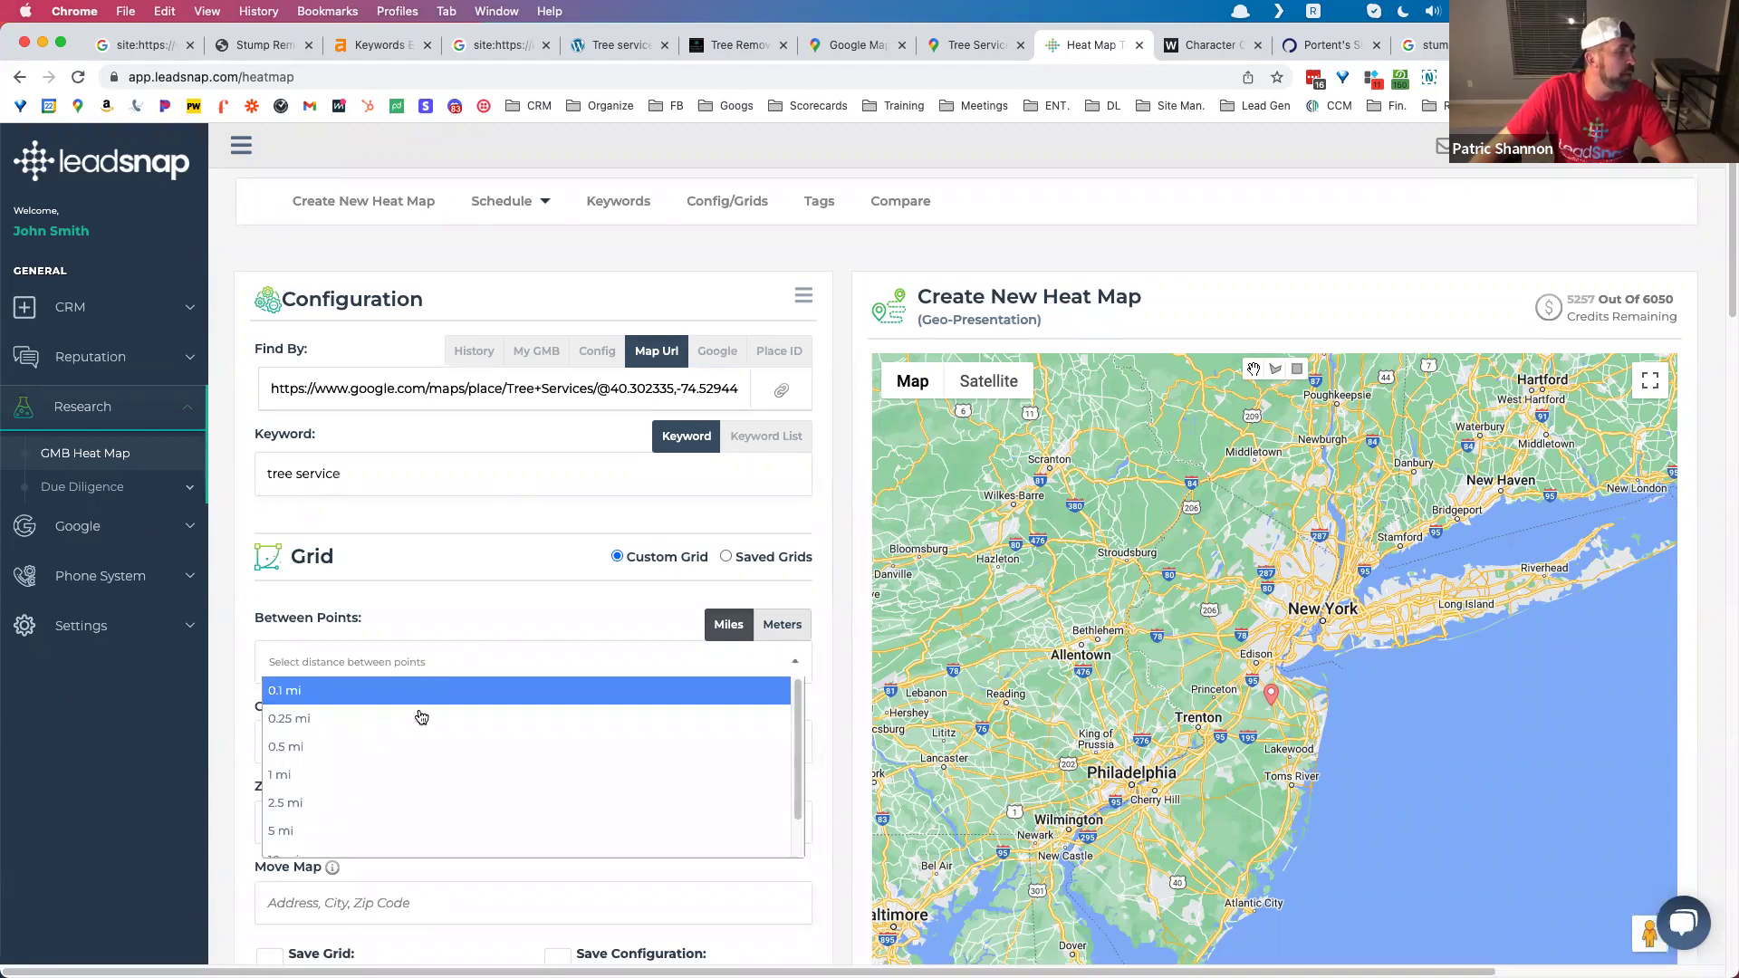
Step: Set the heat map grid to 1 mi between points and 13x13
left_click(376, 776)
left_click(372, 741)
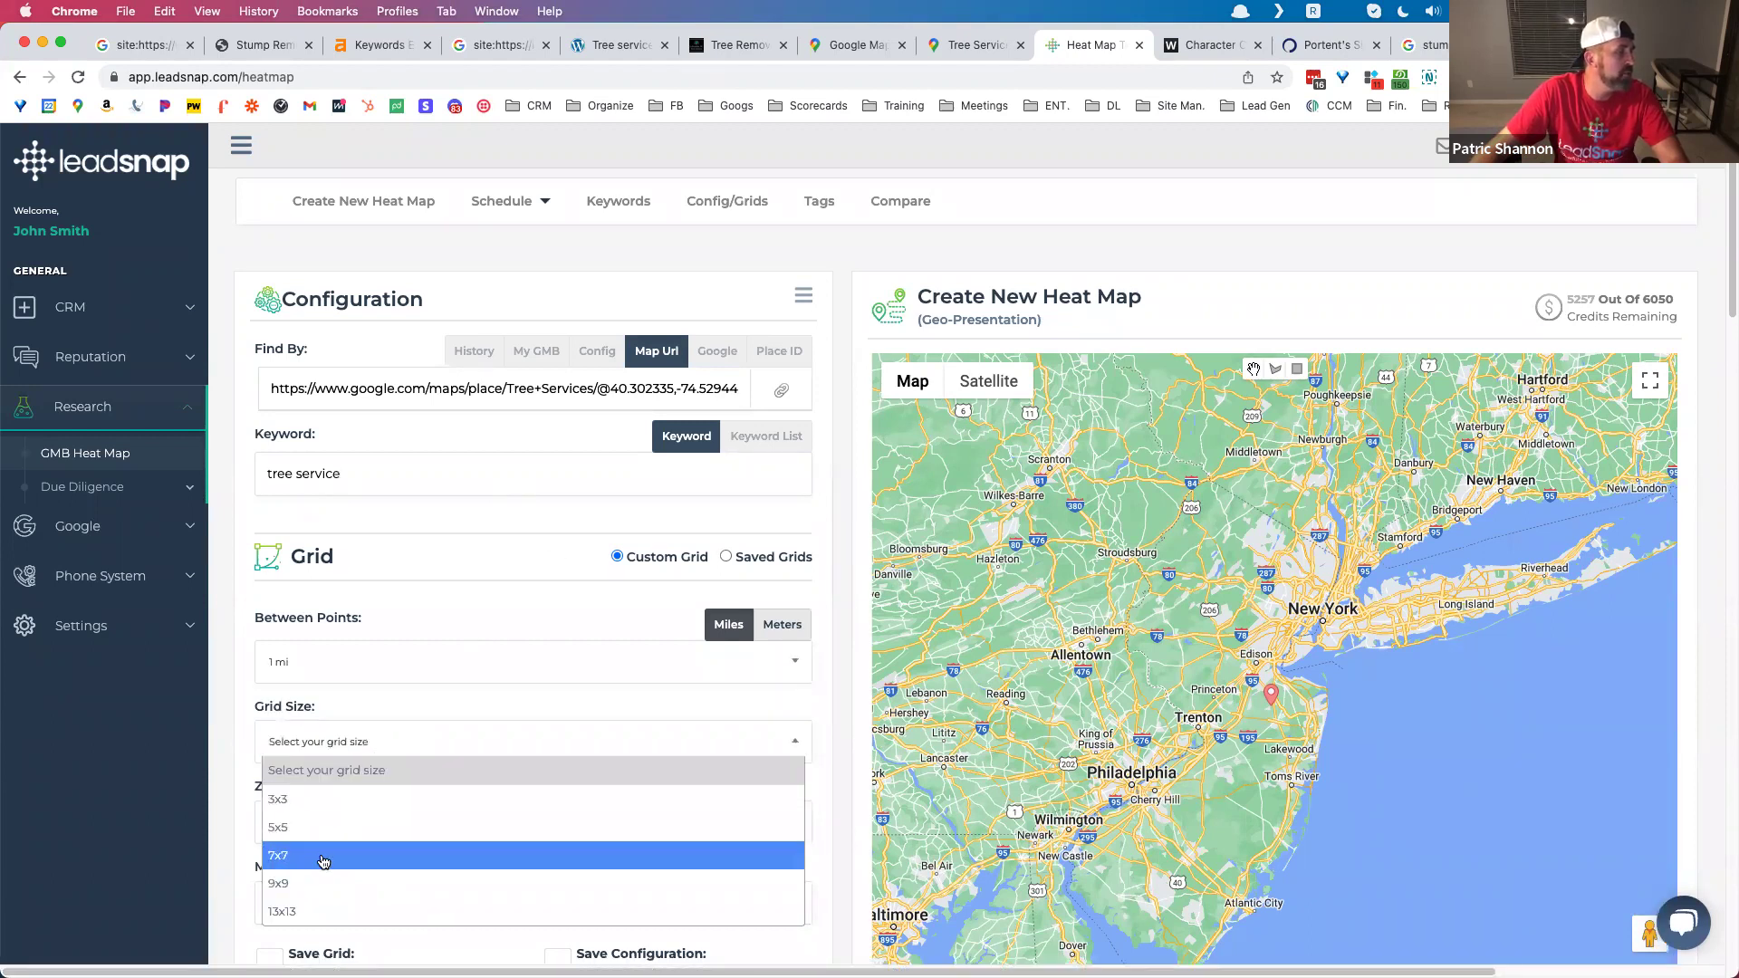
left_click(327, 906)
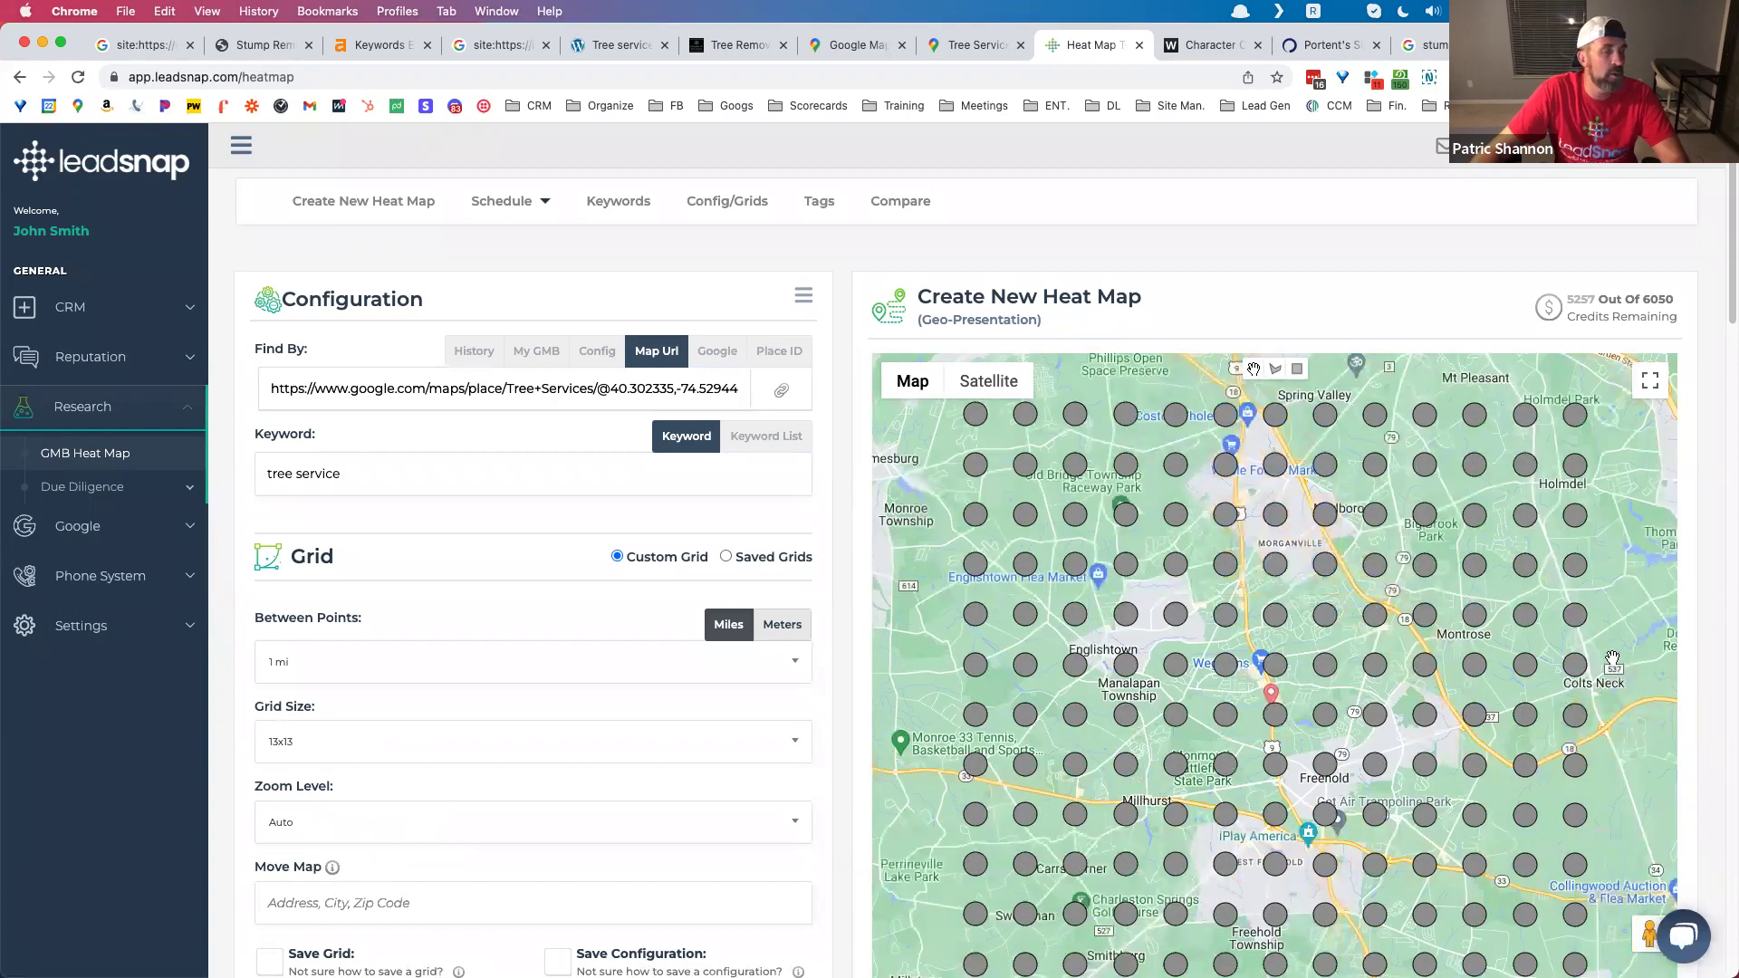
scroll(1613, 740, "down", 1)
scroll(1612, 741, "down", 5)
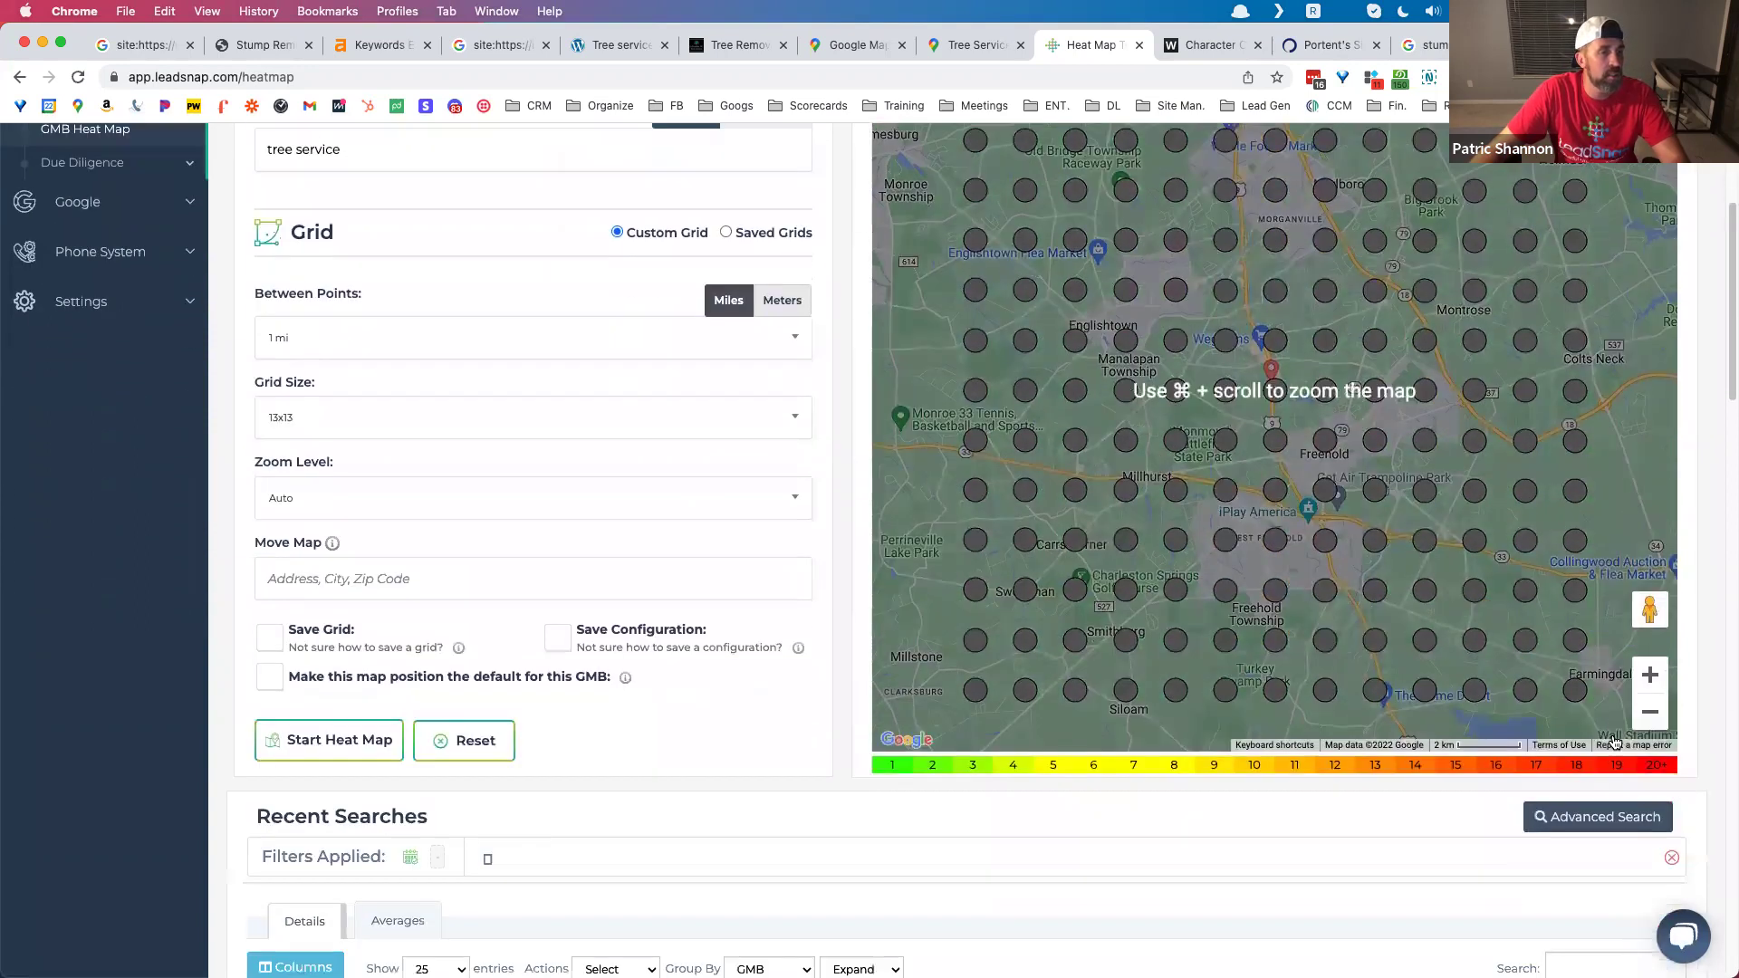
Step: Zoom the preview out twice and recentre it on the grid over central New Jersey
left_click(1649, 709)
left_click(1649, 709)
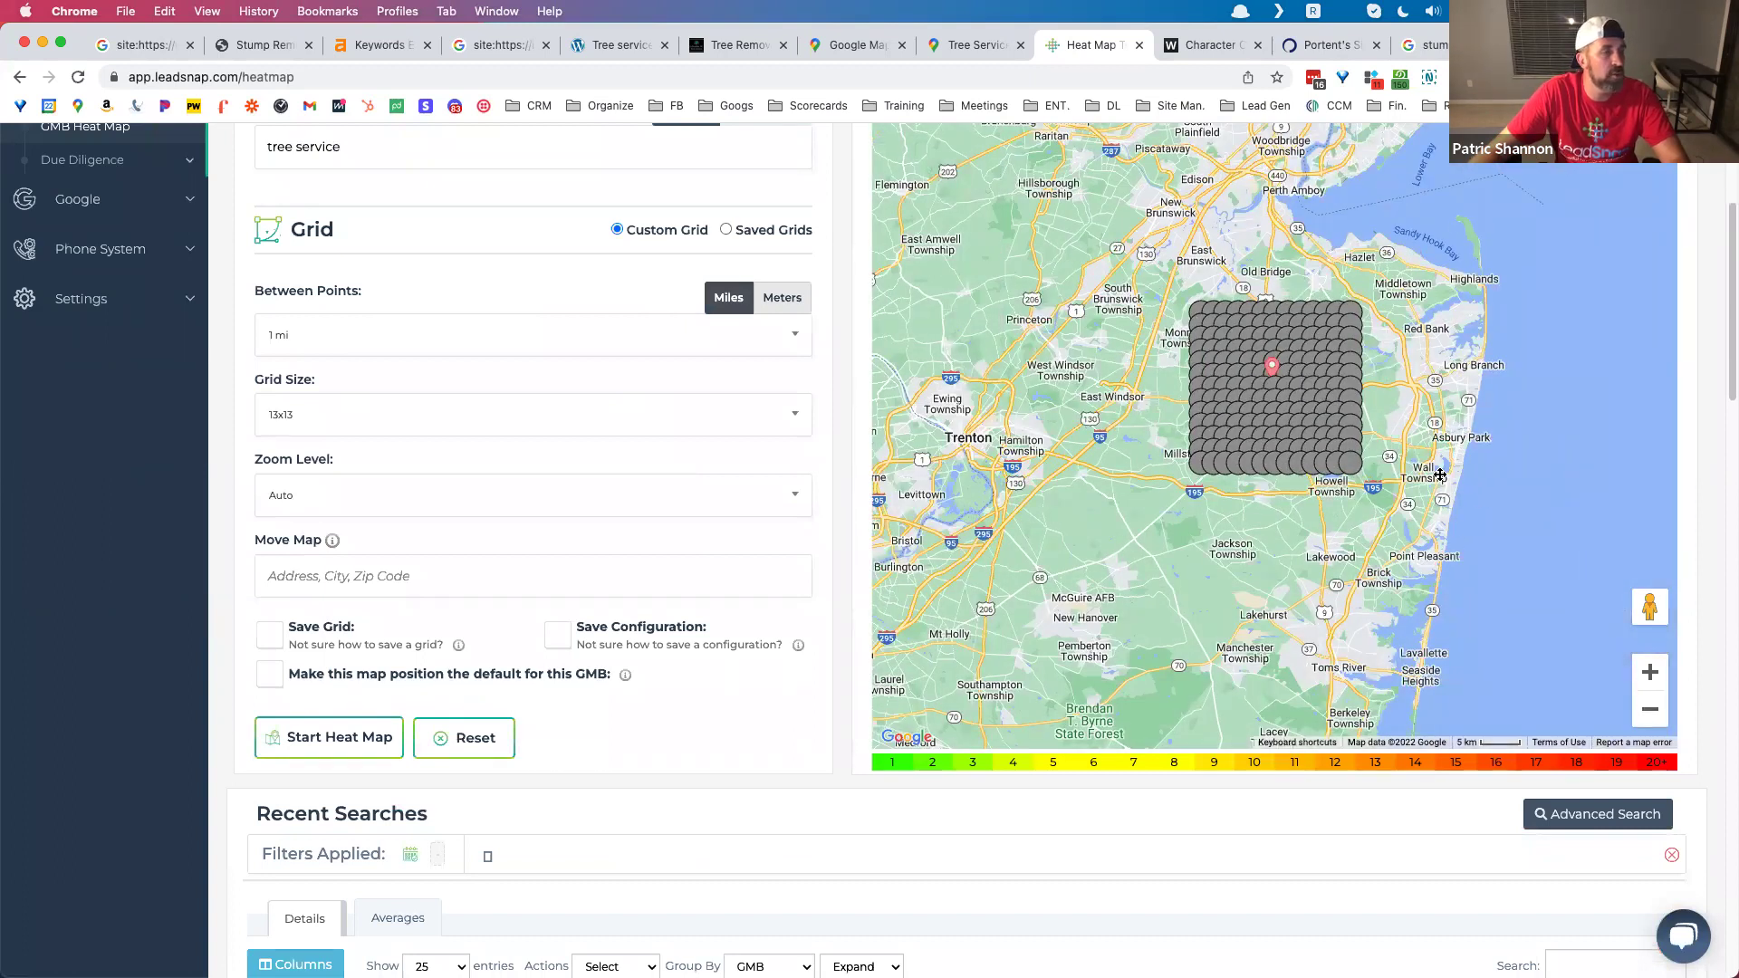
left_click_drag(1440, 476, 1402, 488)
left_click_drag(1408, 584, 1420, 618)
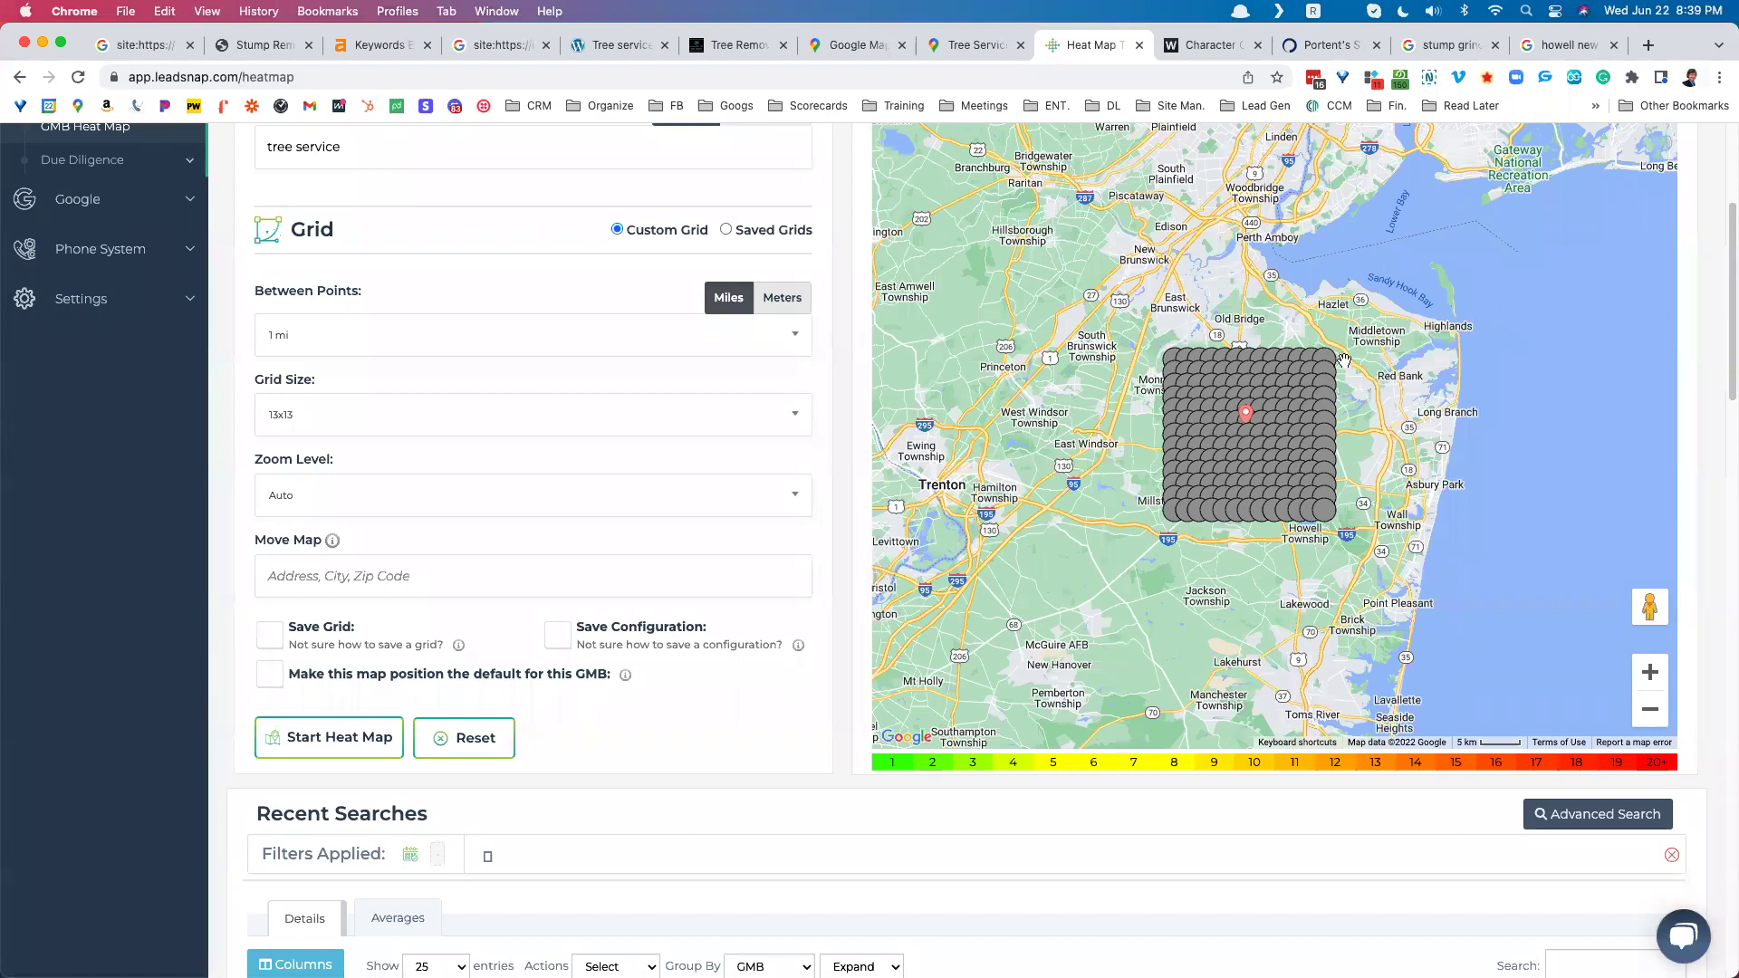
scroll(1343, 360, "up", 2)
left_click(1276, 141)
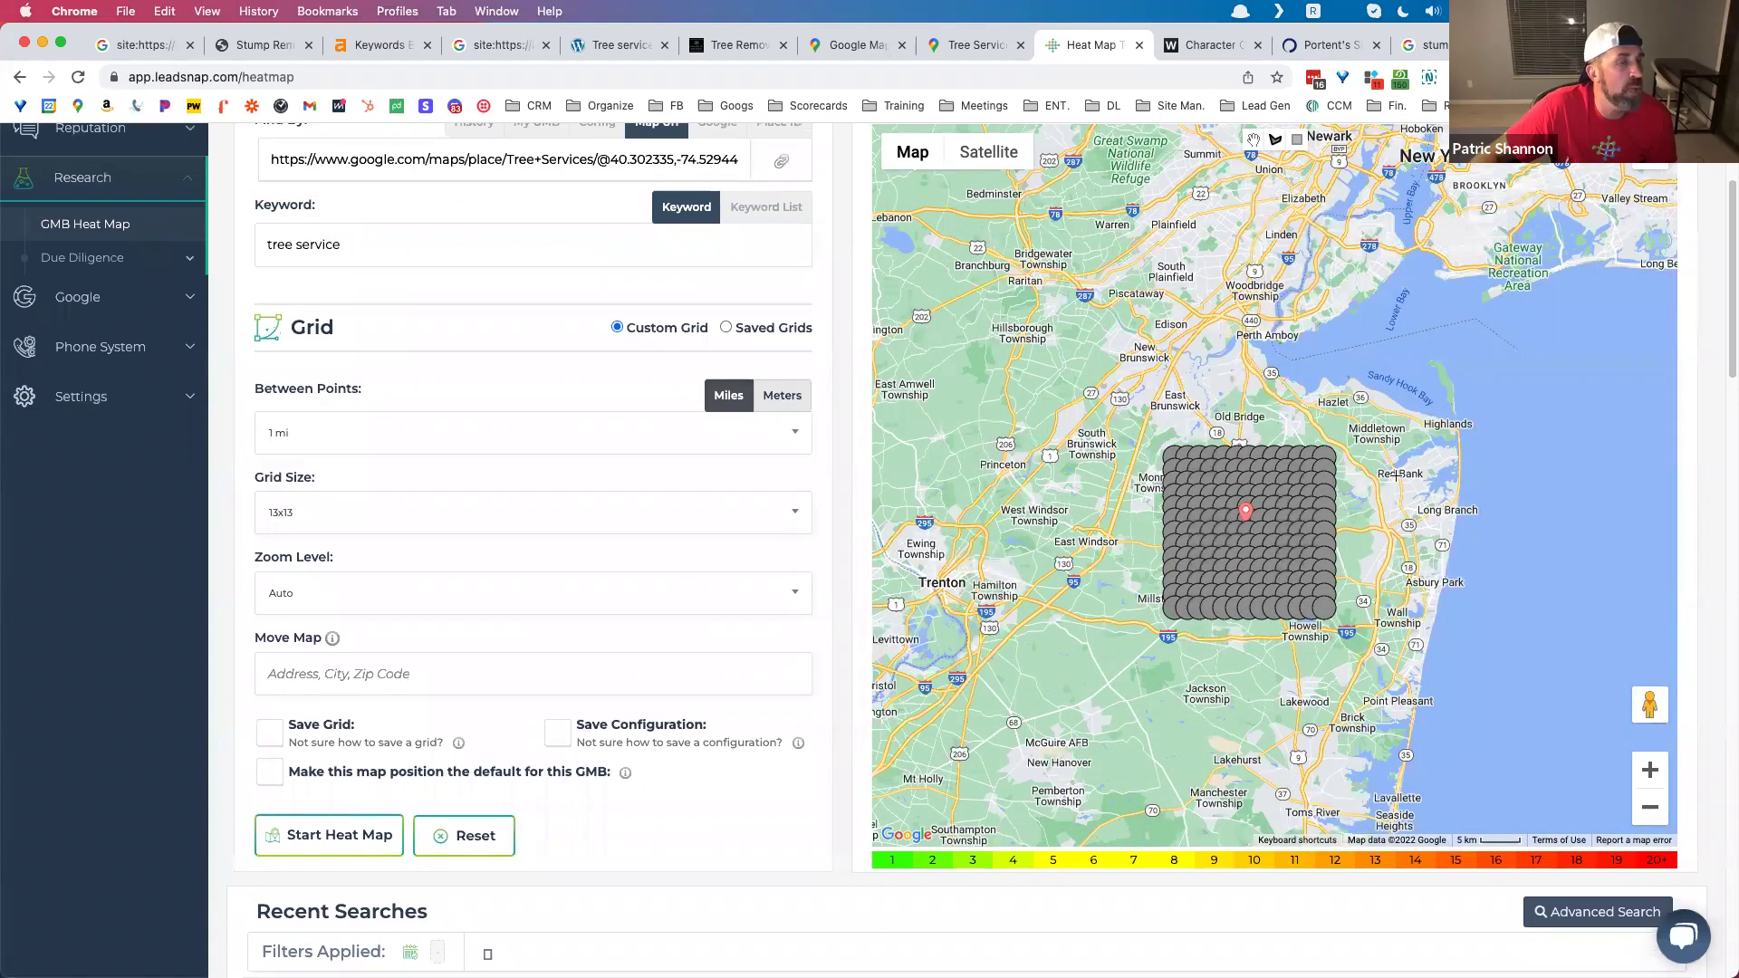
Step: Outline a polygon through Spotswood, Millstone, Howell and Red Bank, then start the heat map
left_click(1251, 432)
left_click(1165, 441)
left_click(1149, 501)
left_click(1147, 608)
left_click(1186, 642)
left_click(1314, 634)
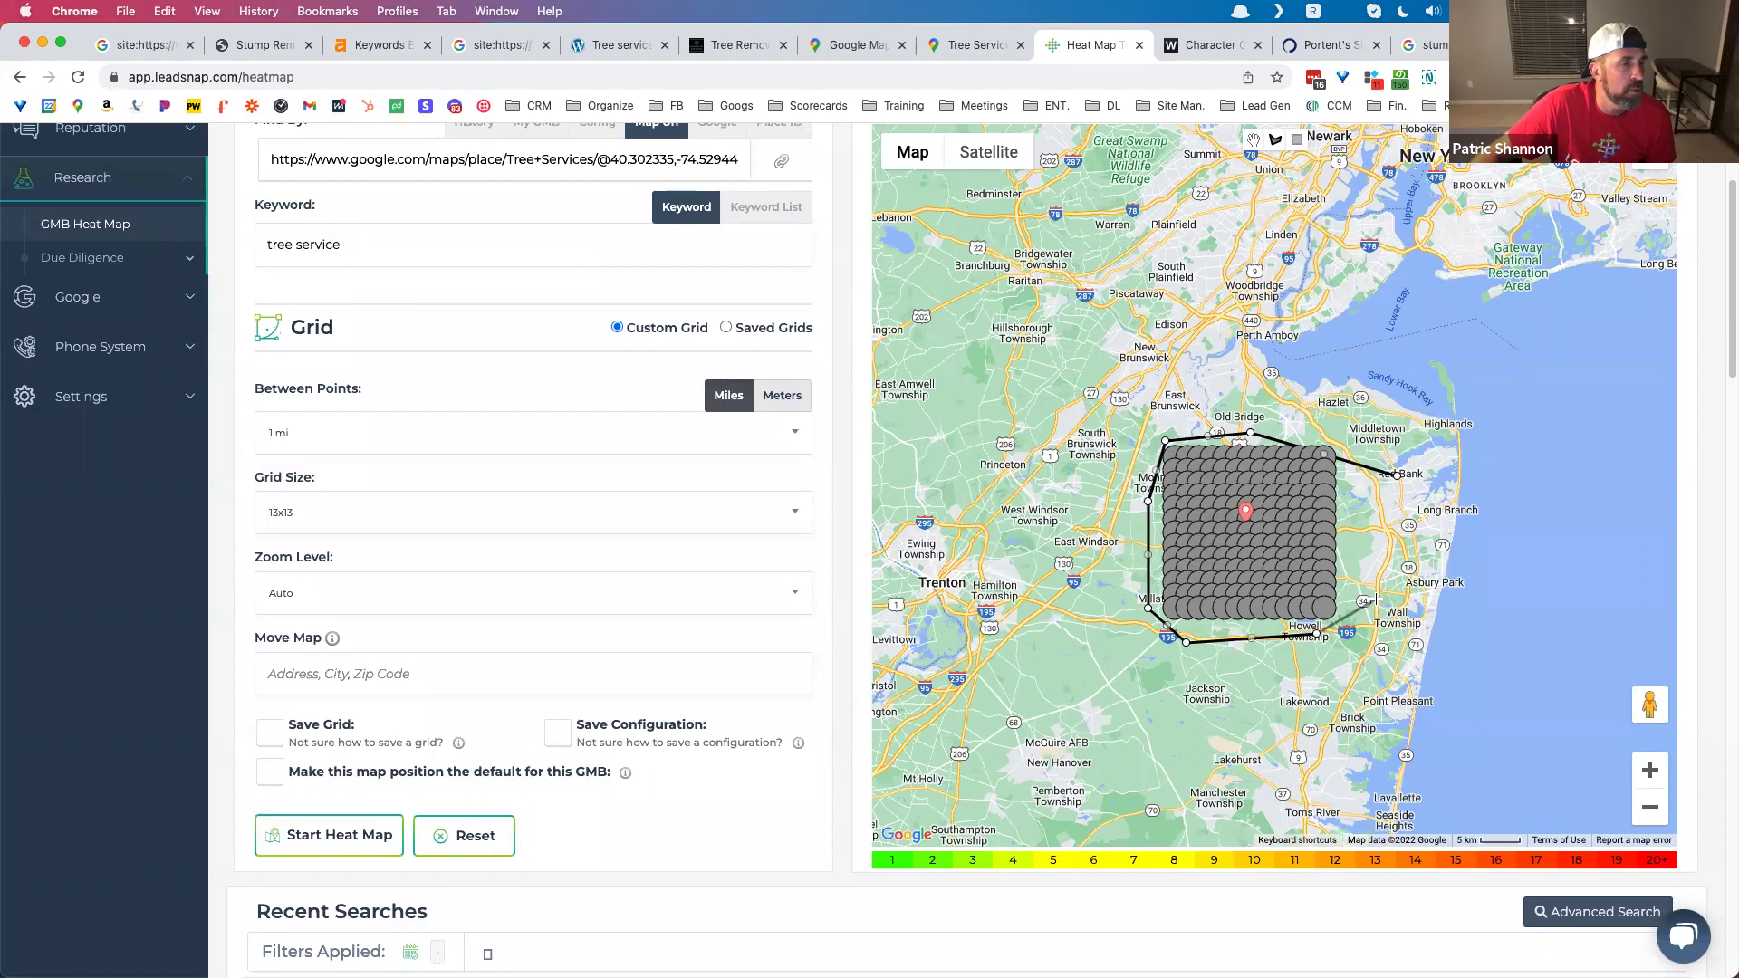
left_click(1374, 597)
left_click(1398, 480)
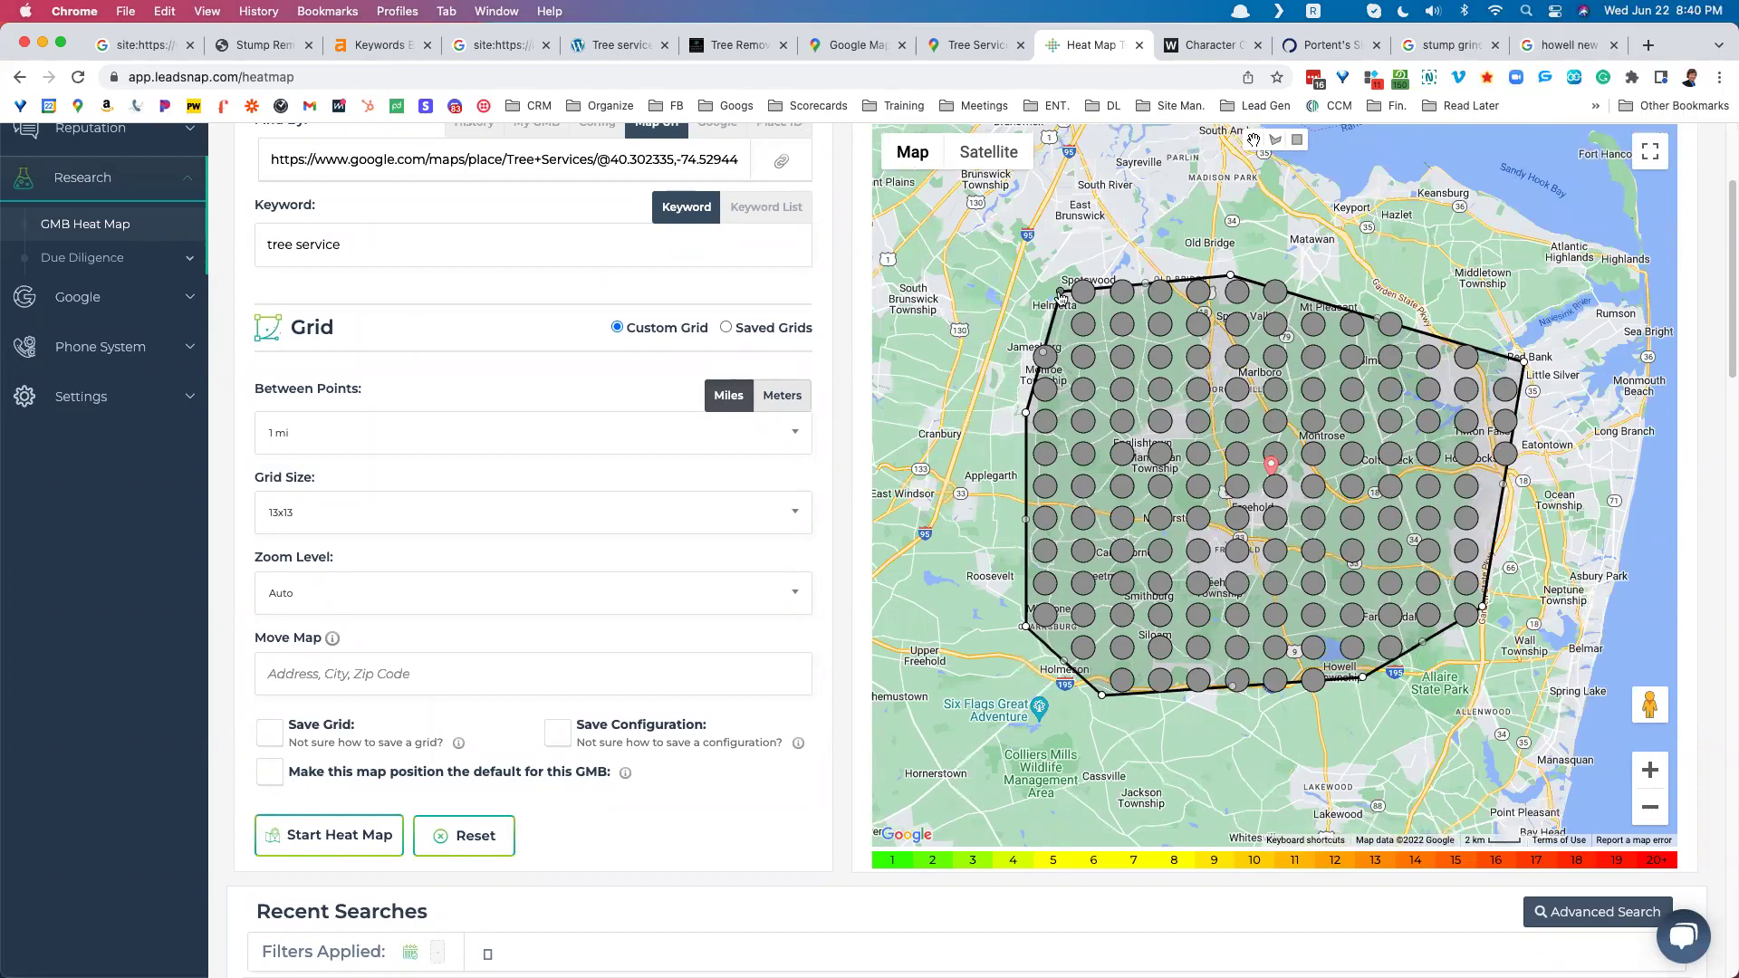
left_click_drag(1071, 308, 1040, 271)
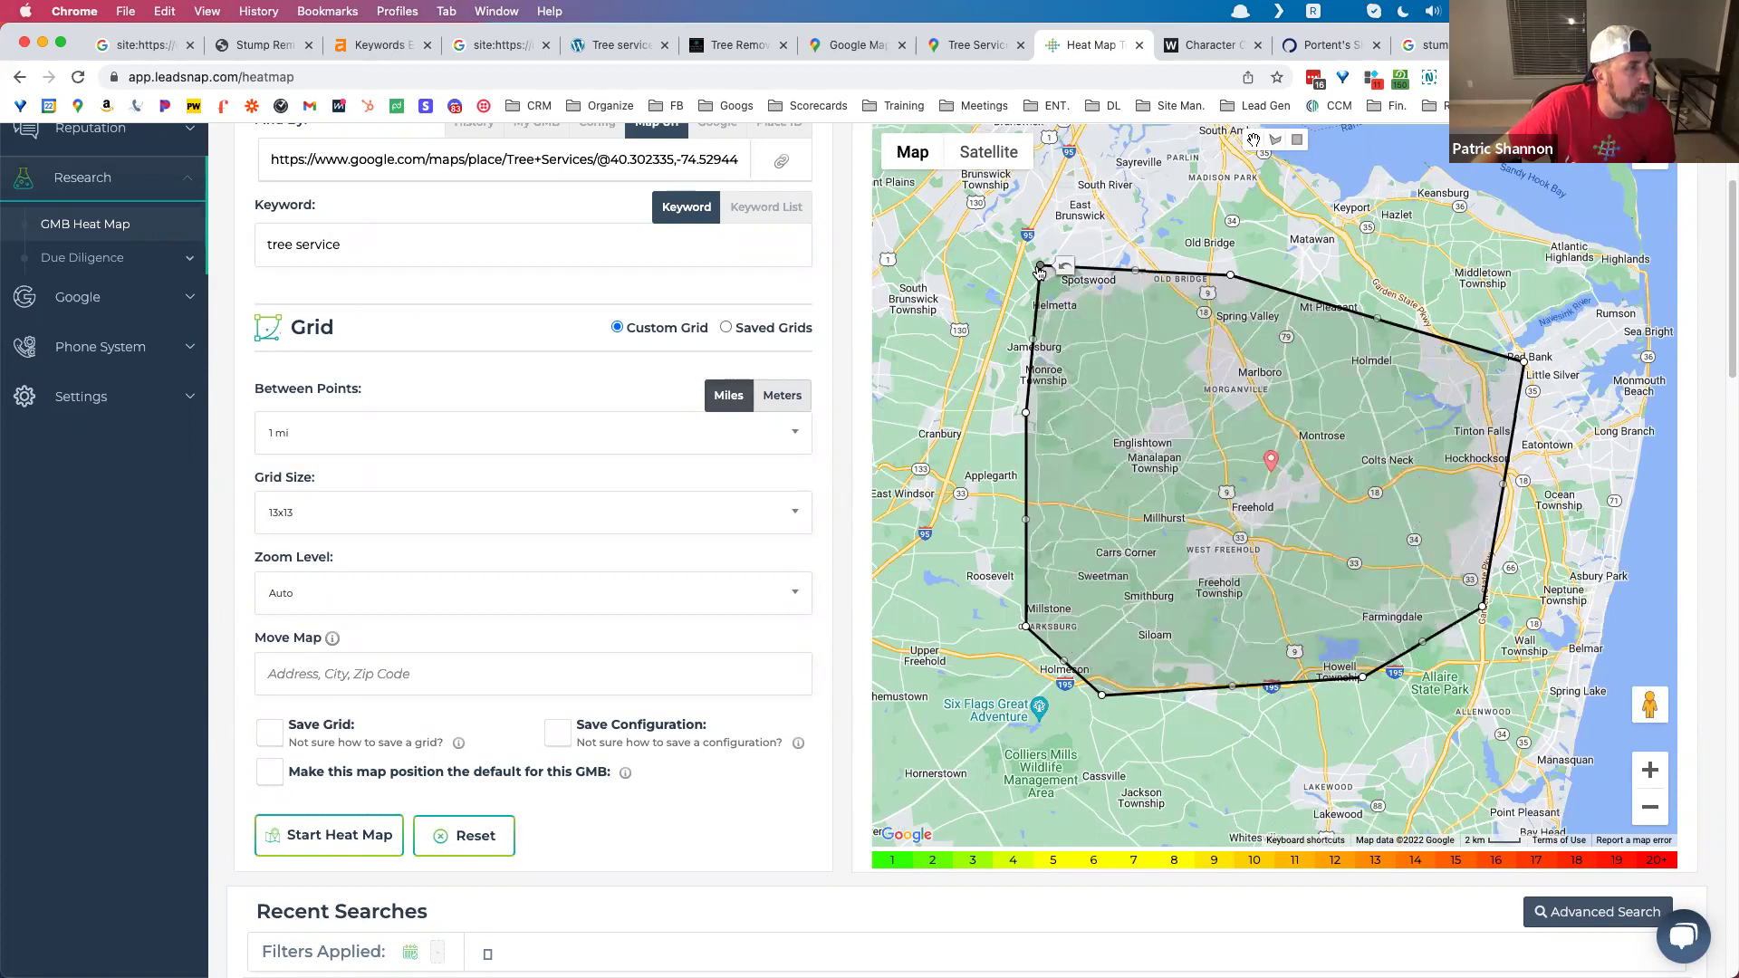
left_click(353, 845)
Step: Acknowledge the 'Heatmap request added!' confirmation and go back to the Tree Services Maps listing
left_click(870, 625)
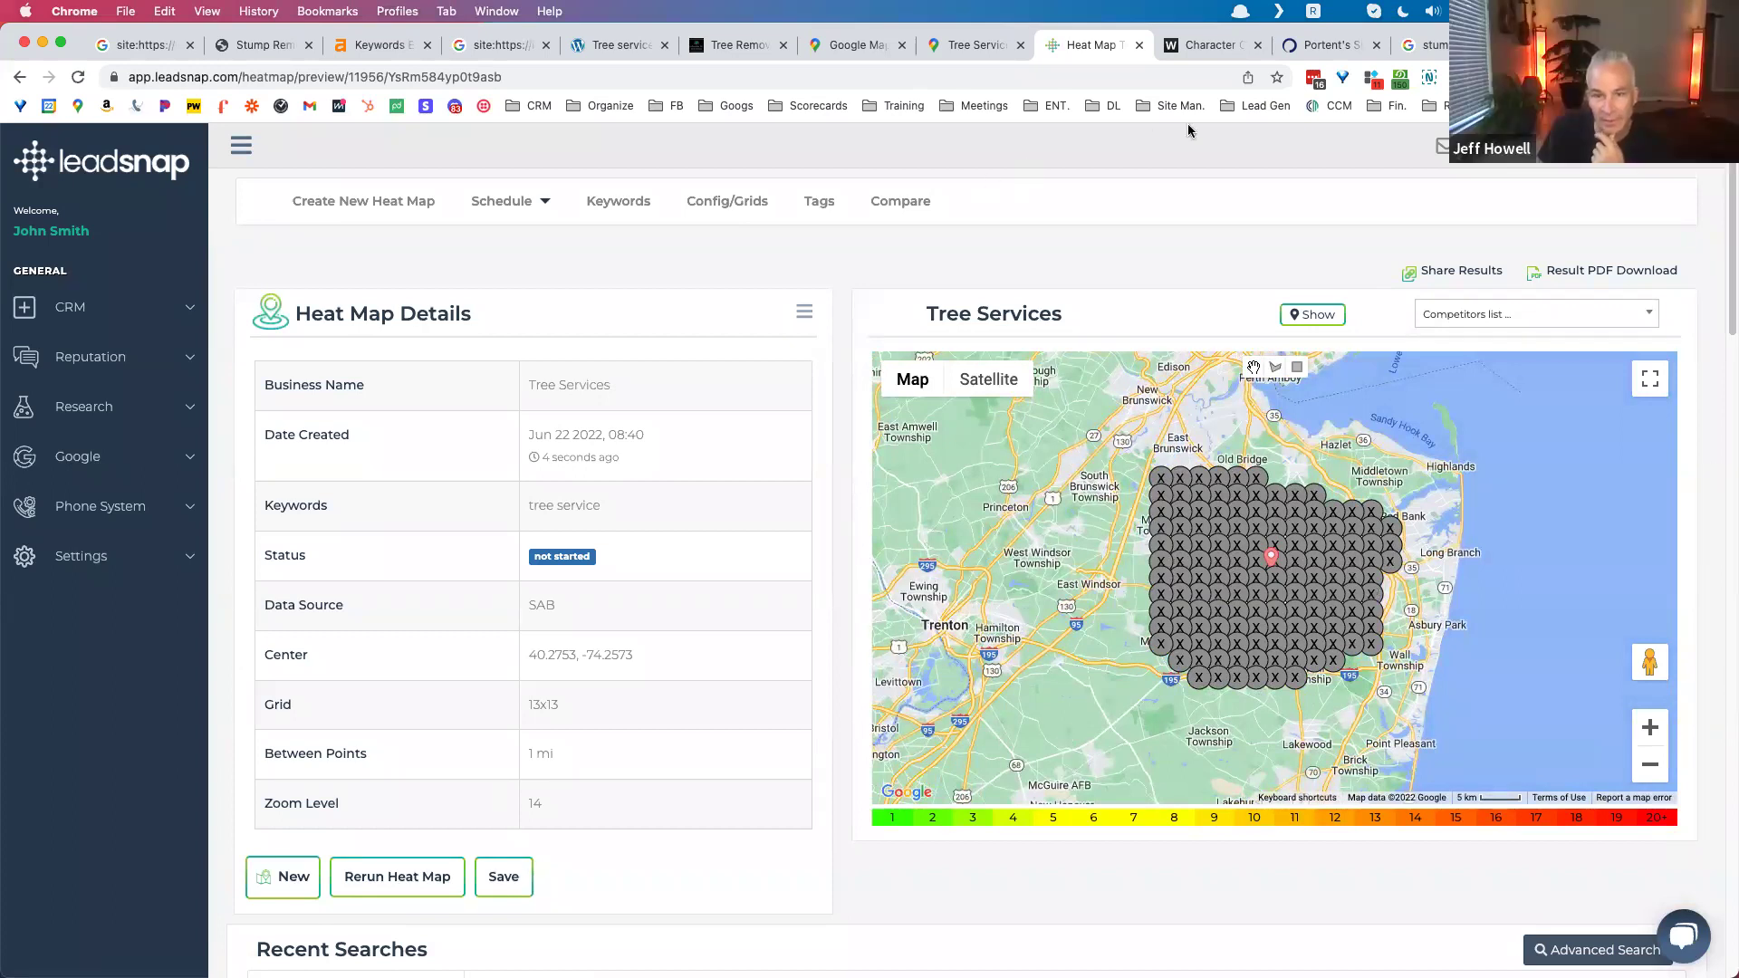
left_click(981, 53)
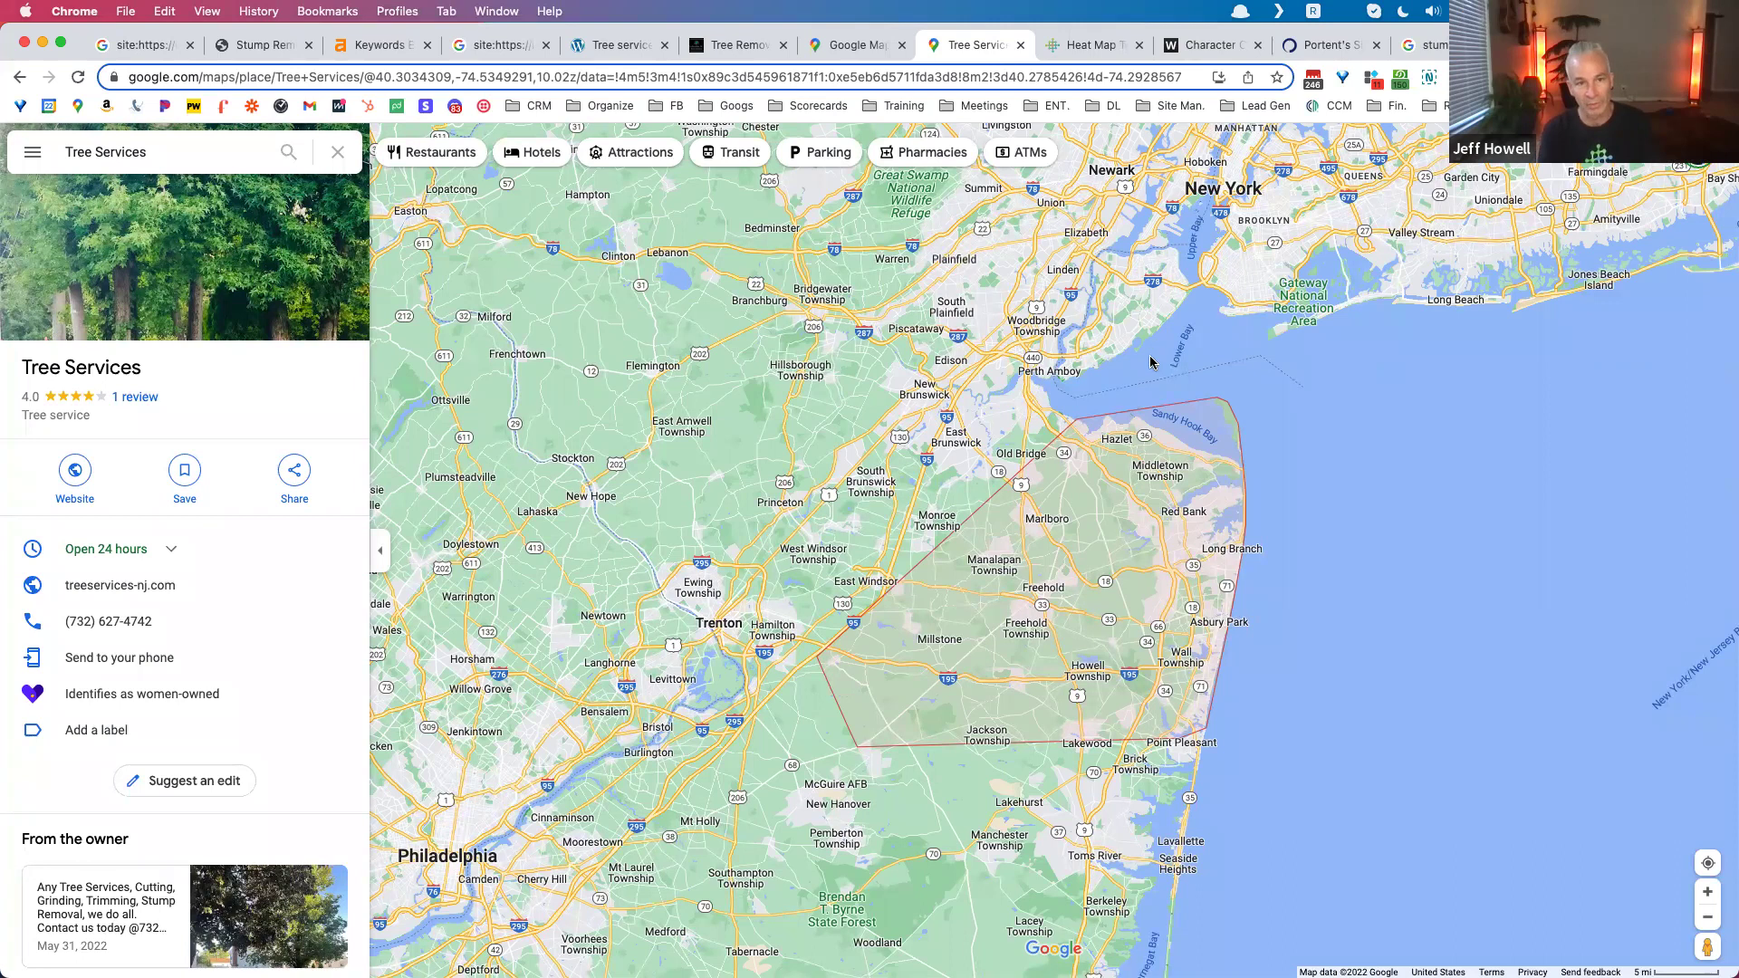
Step: Paste the listing's treeservices-nj.com website after a quote mark in a new tab, then return to the site: results
left_click(1081, 372)
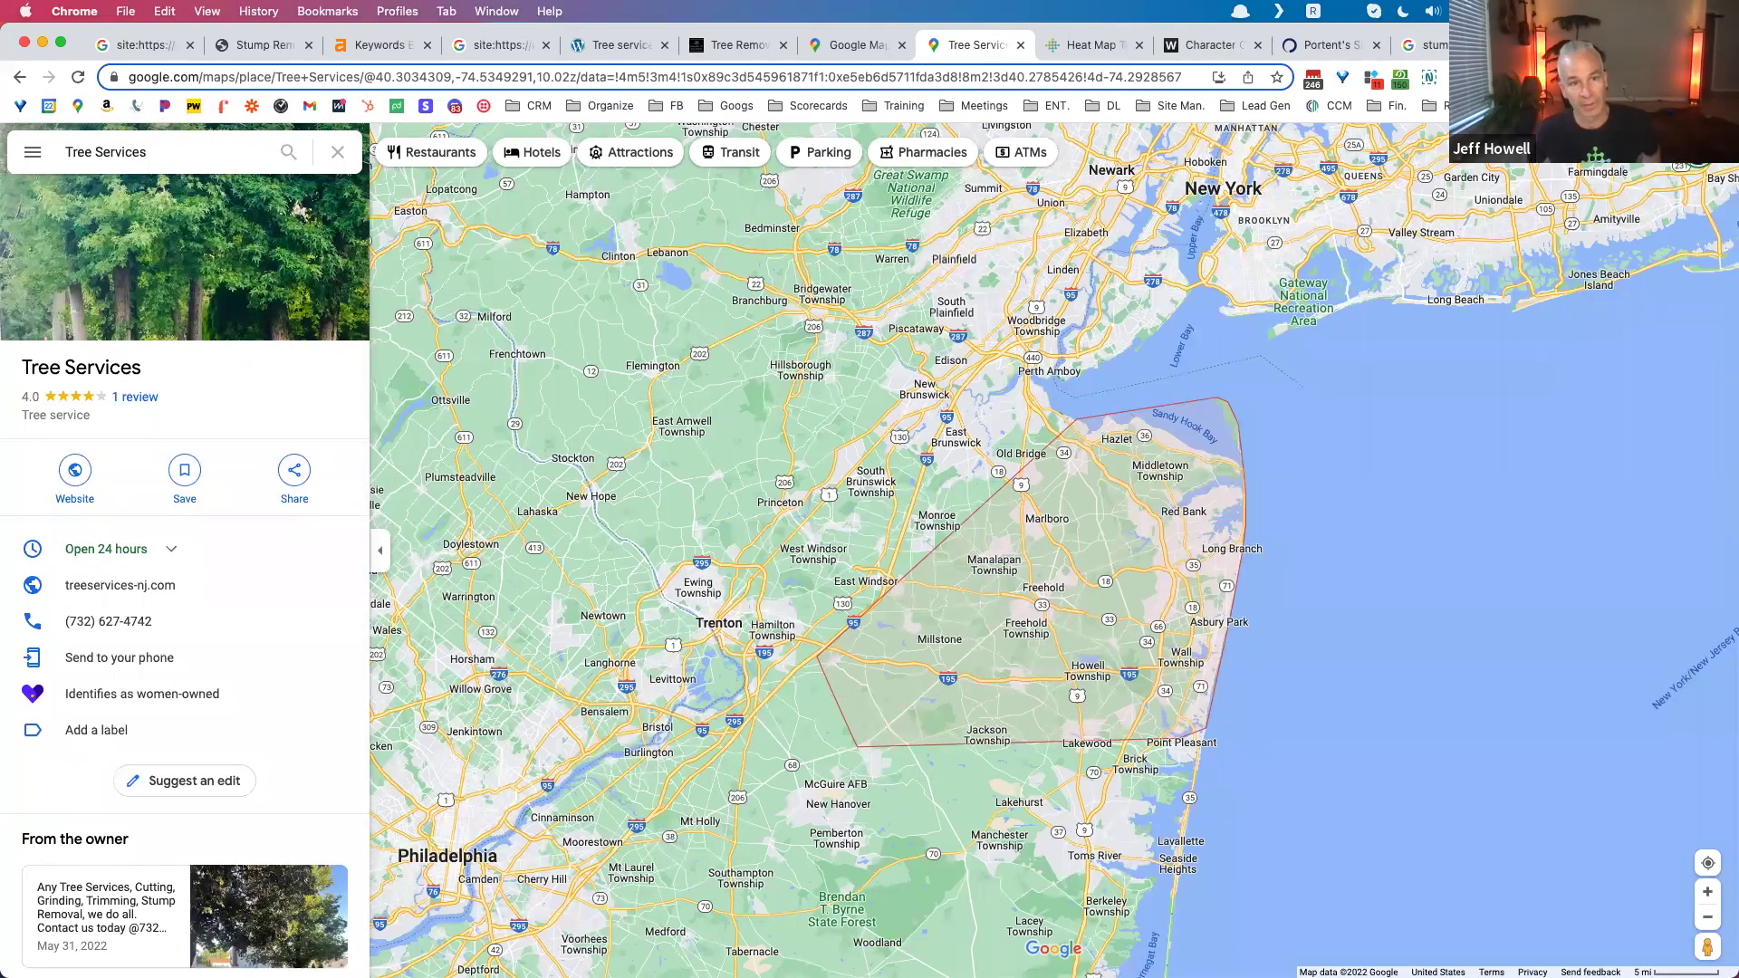
mouse_move(209, 585)
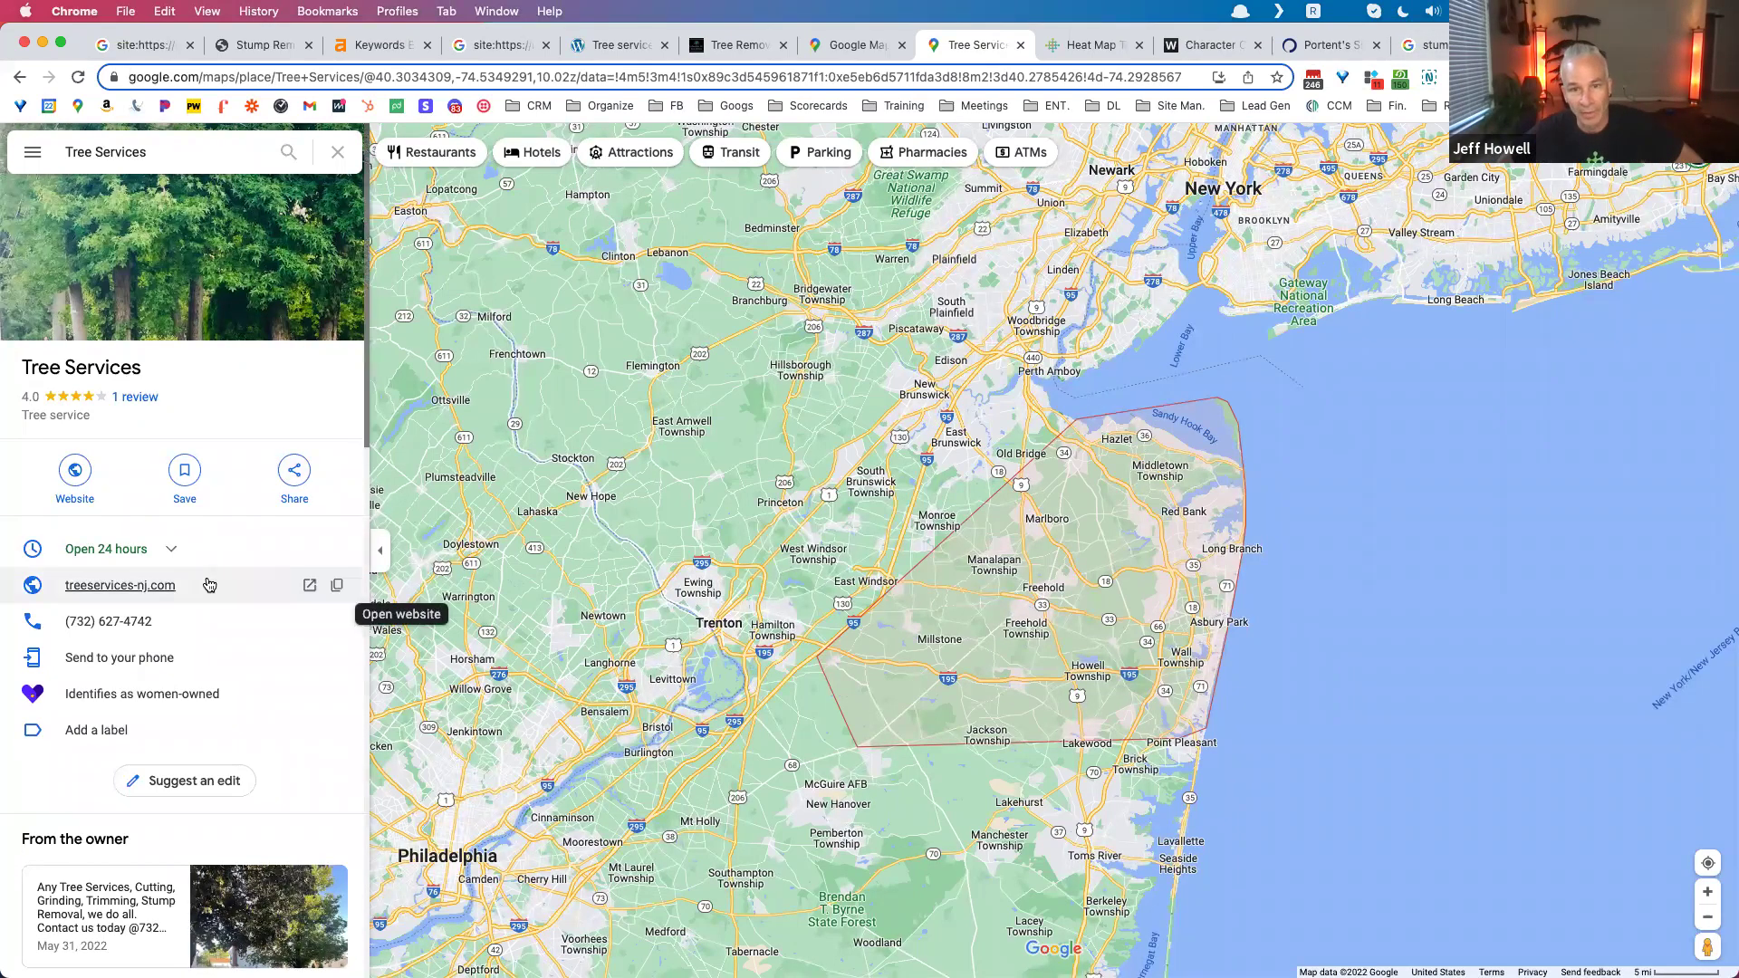
left_click(335, 585)
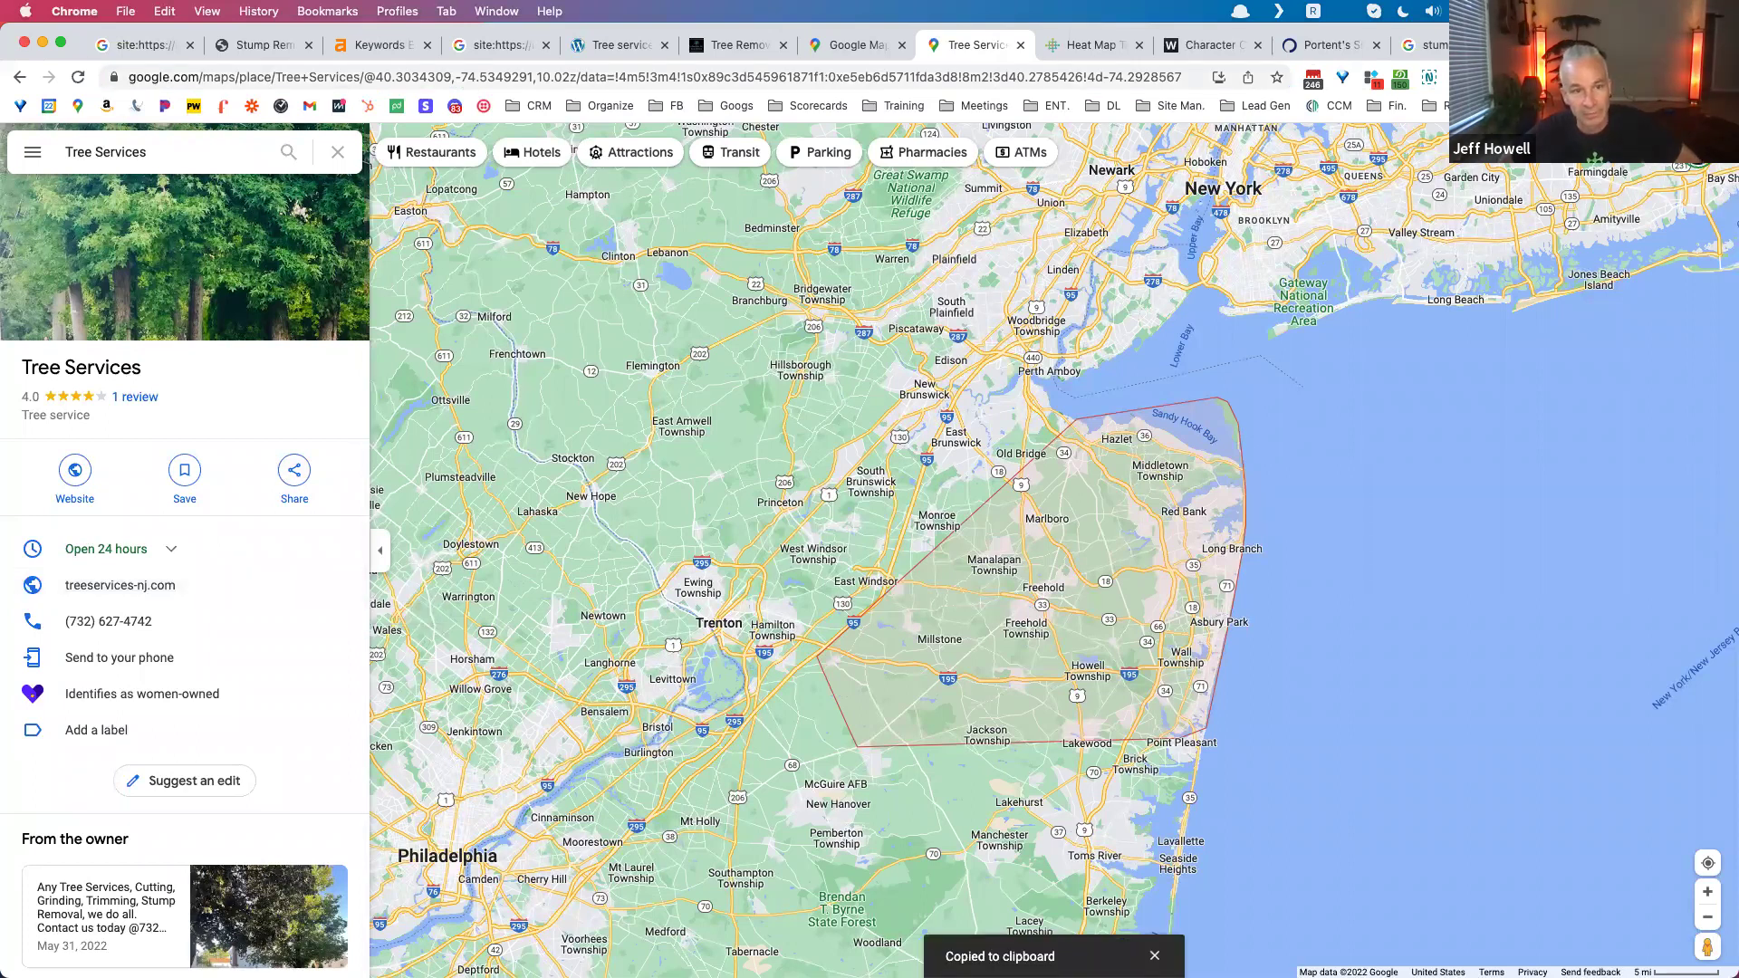
key("super+t")
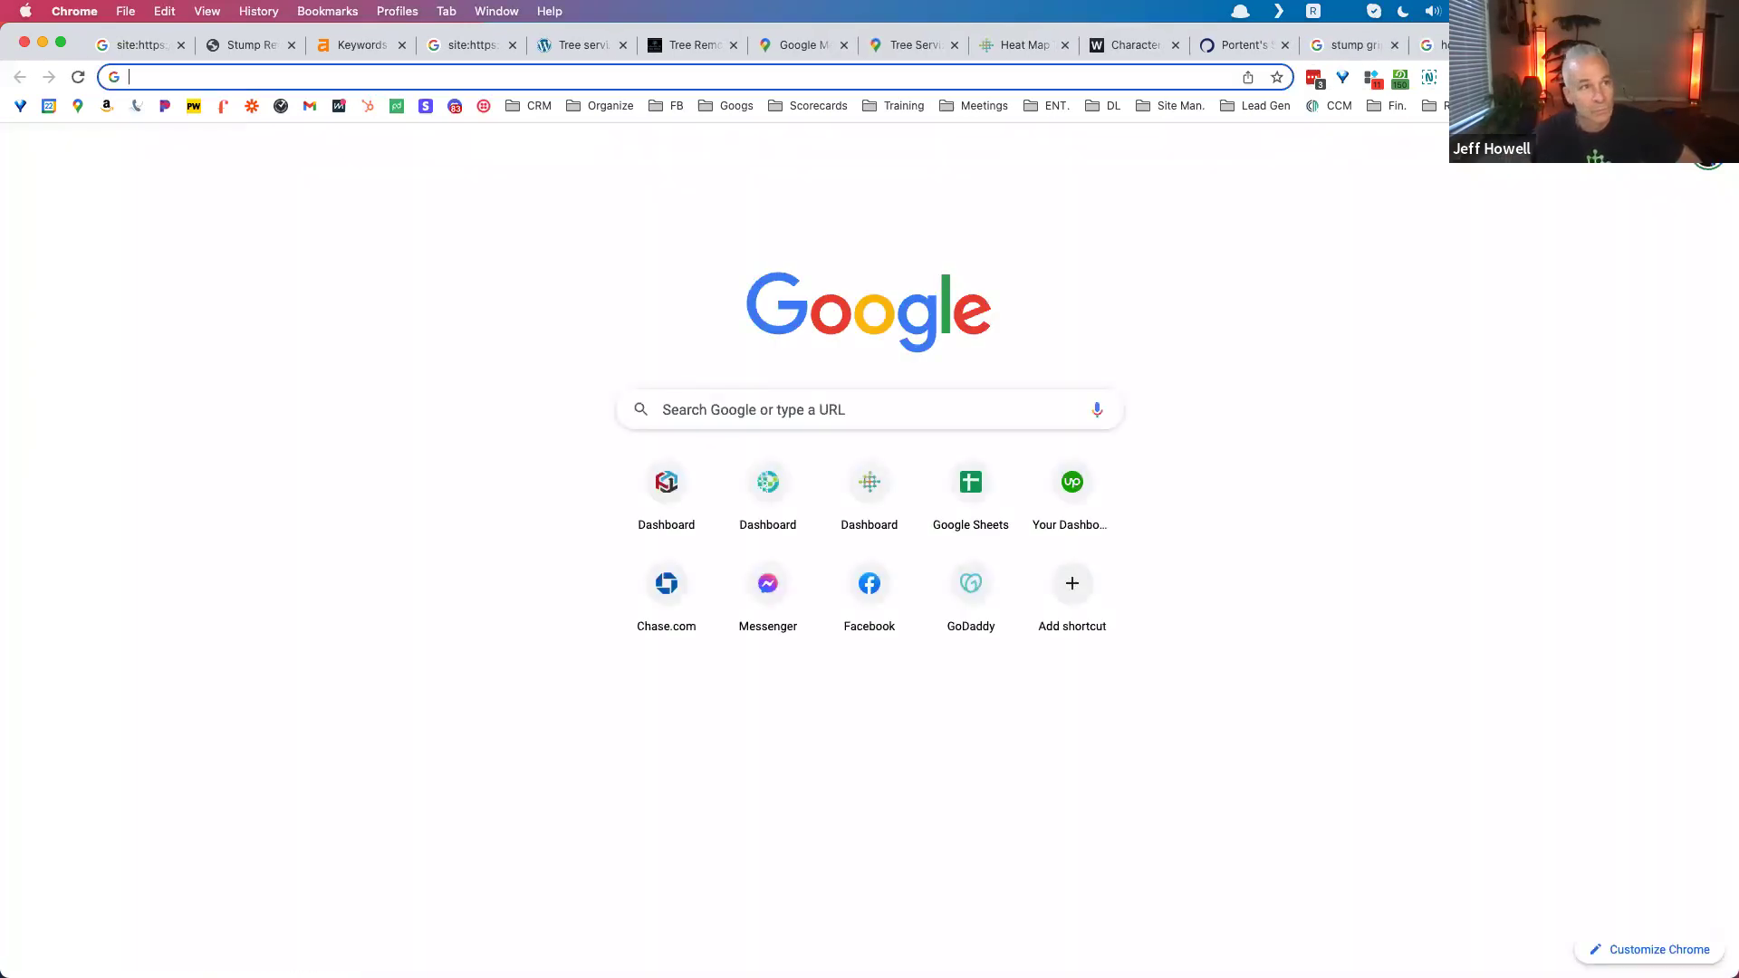
type("\"")
key("super+v")
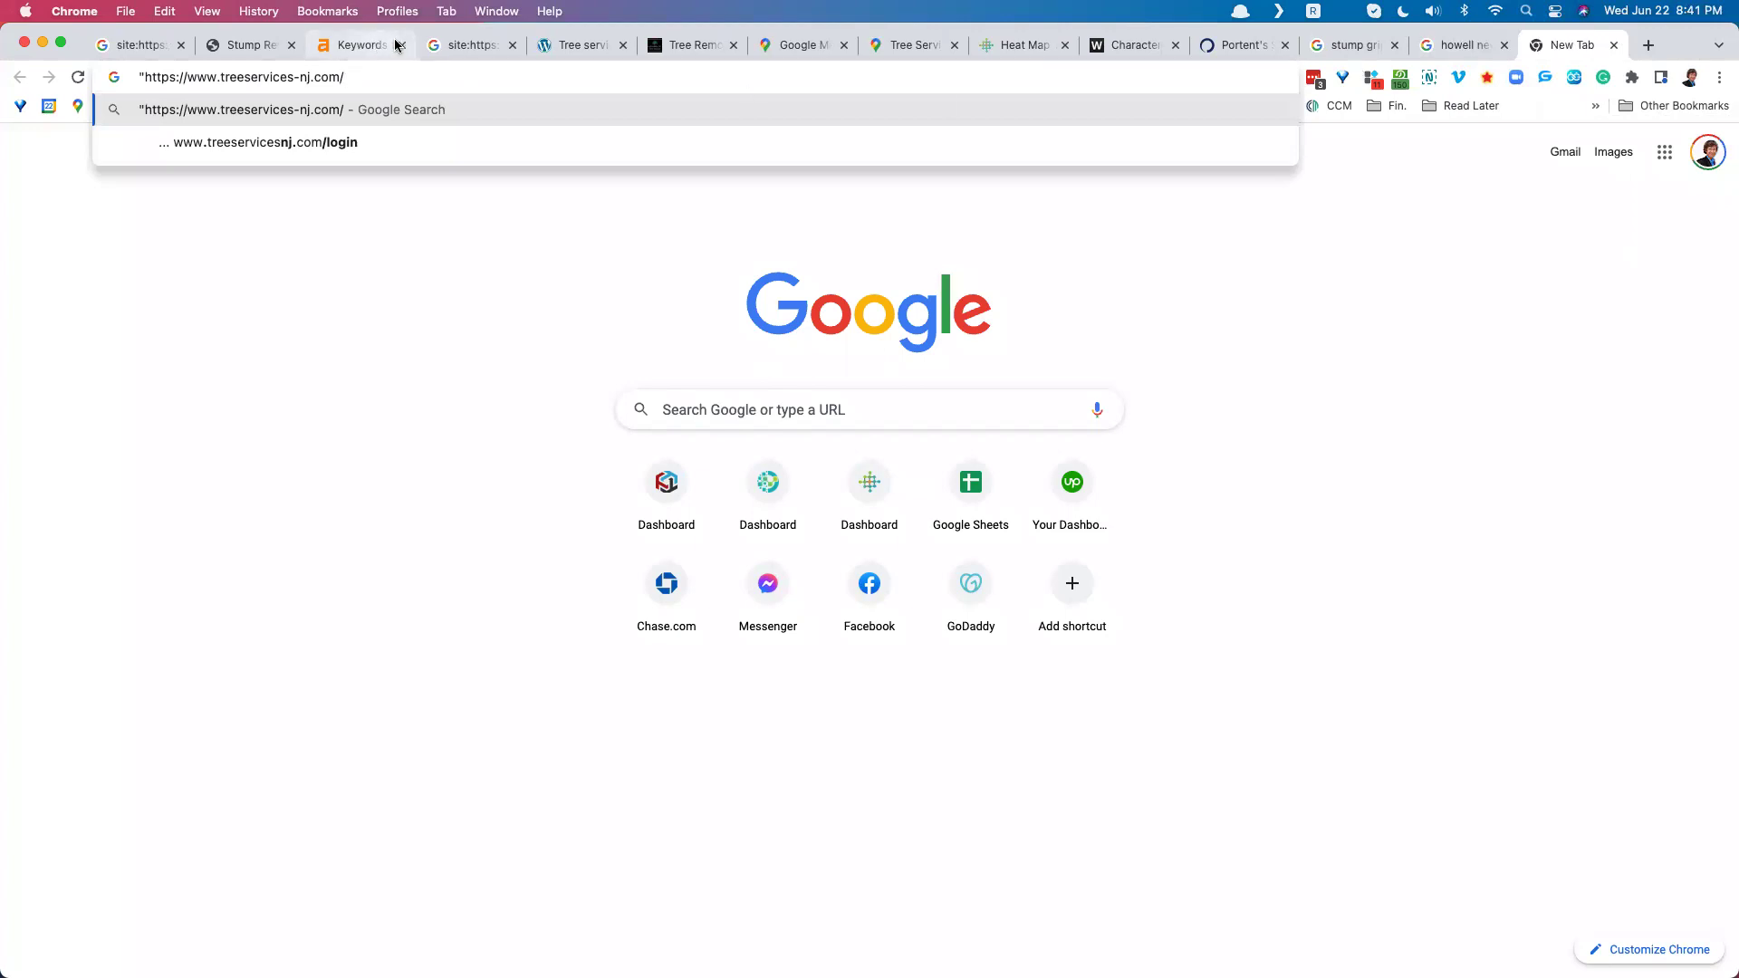
left_click(441, 46)
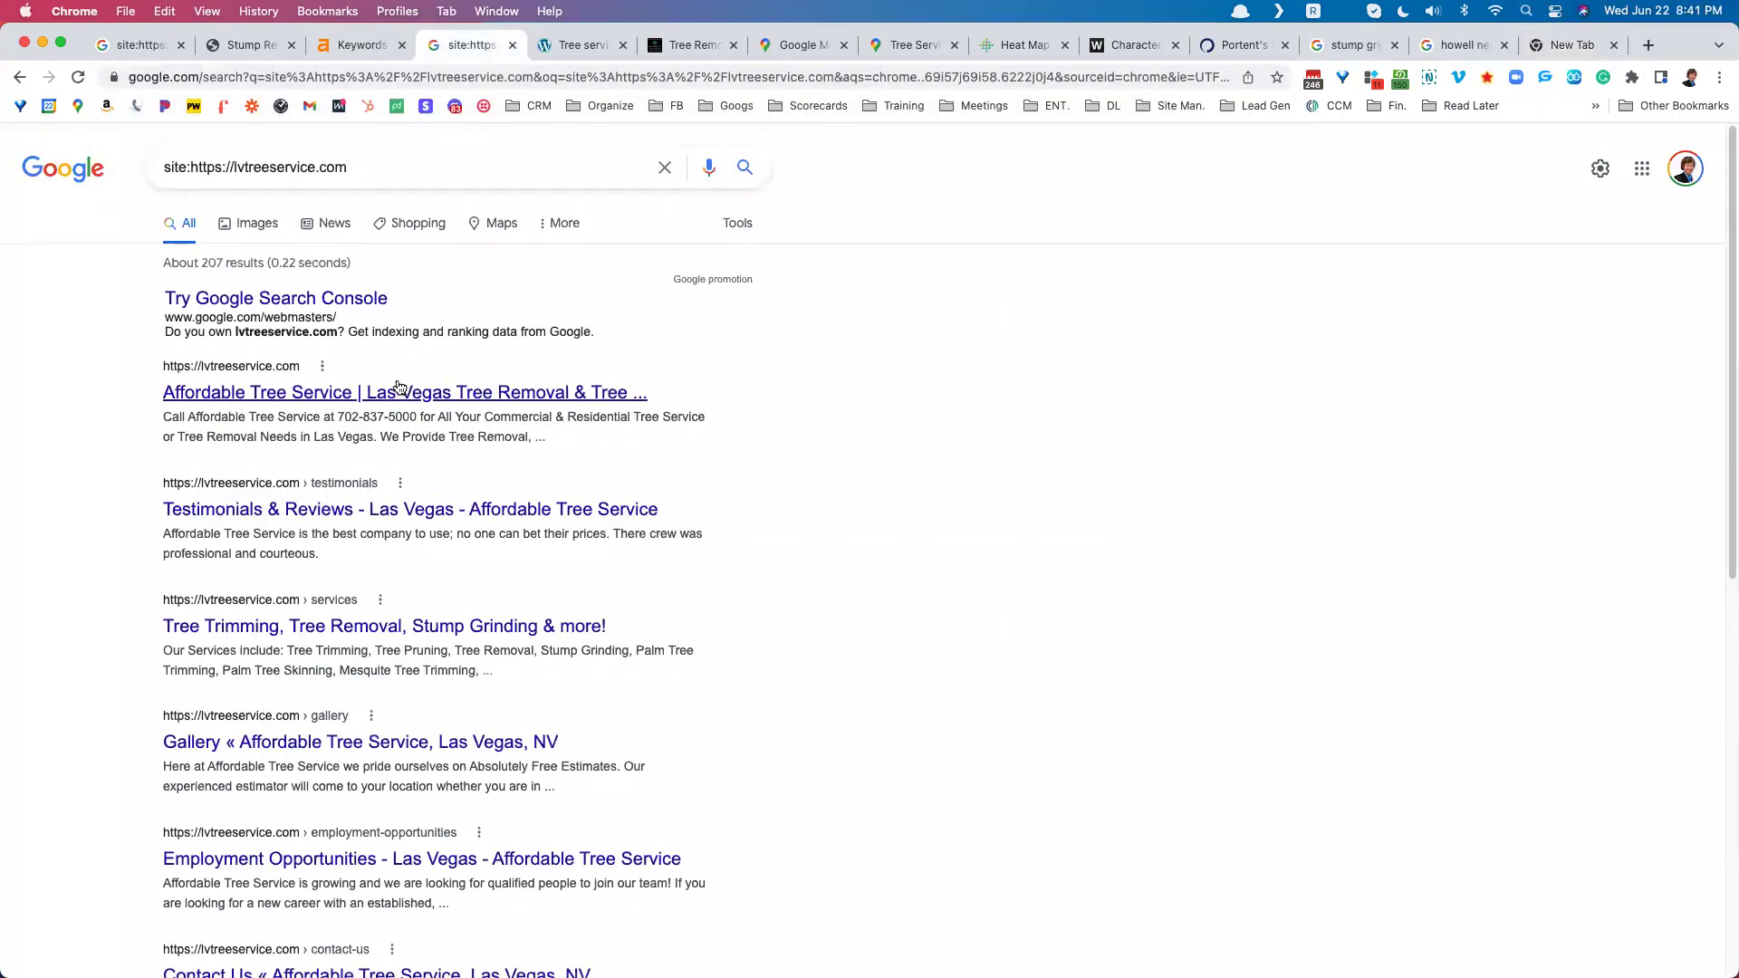
Step: Scroll to the top of the stump grinding page, then return to the quoted-address tab
left_click(258, 45)
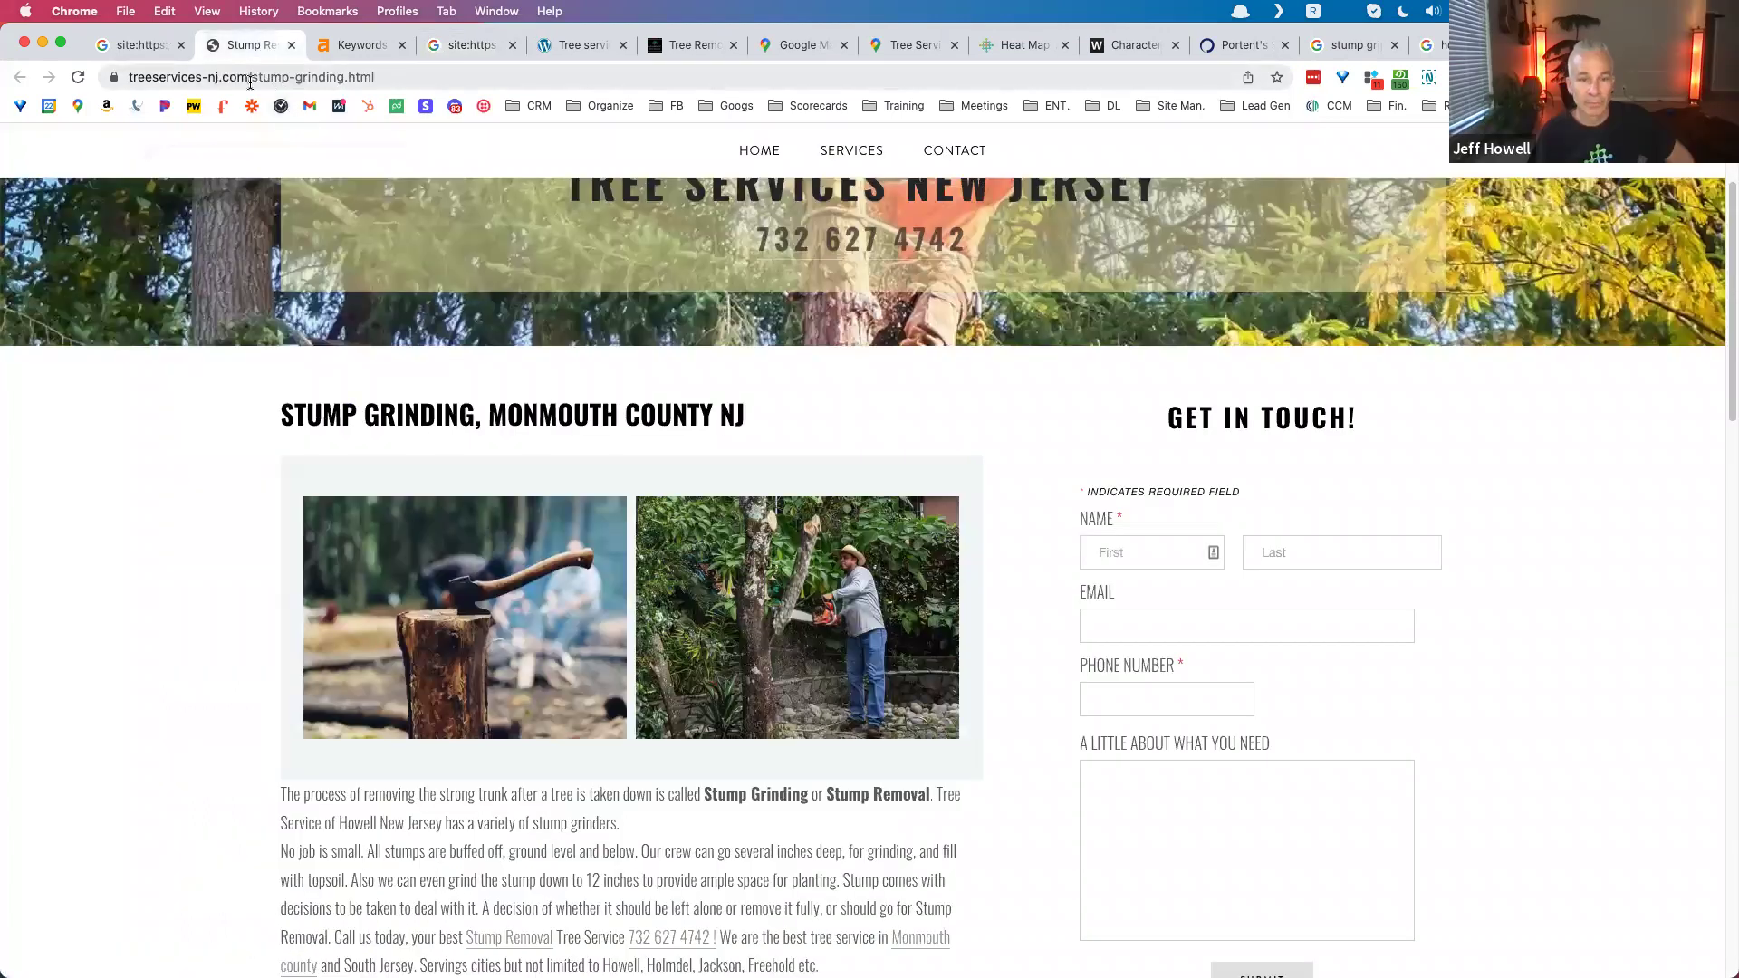
scroll(784, 305, "up", 3)
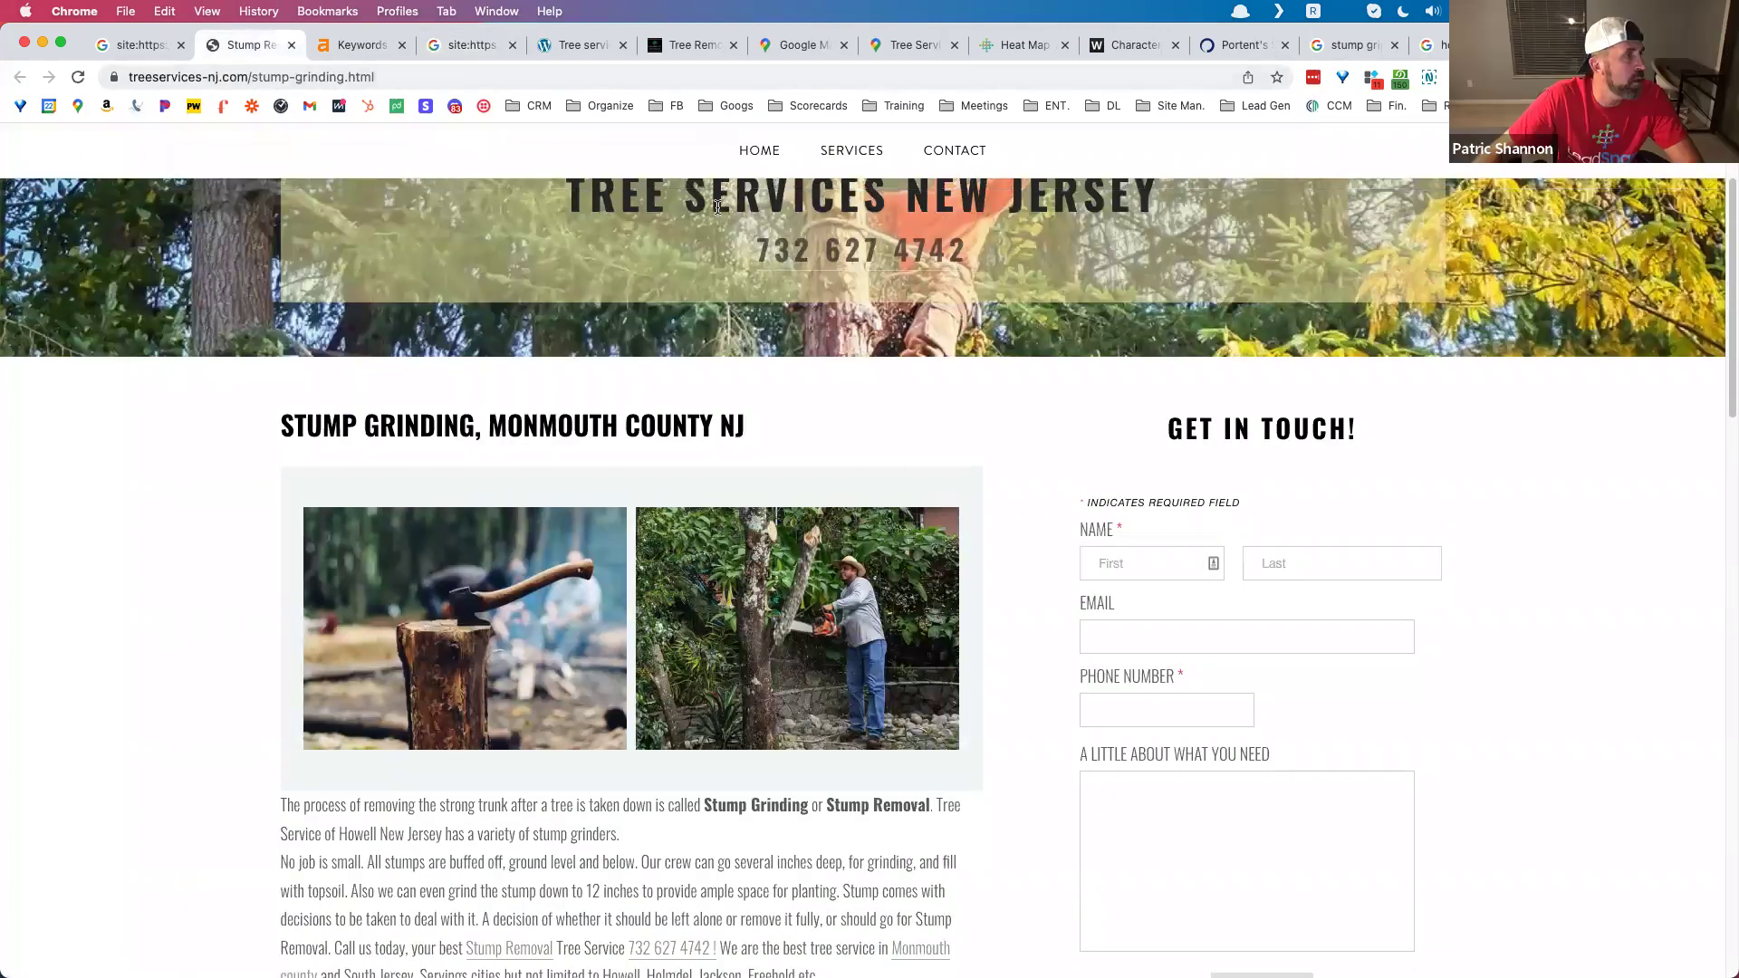
scroll(785, 304, "up", 1)
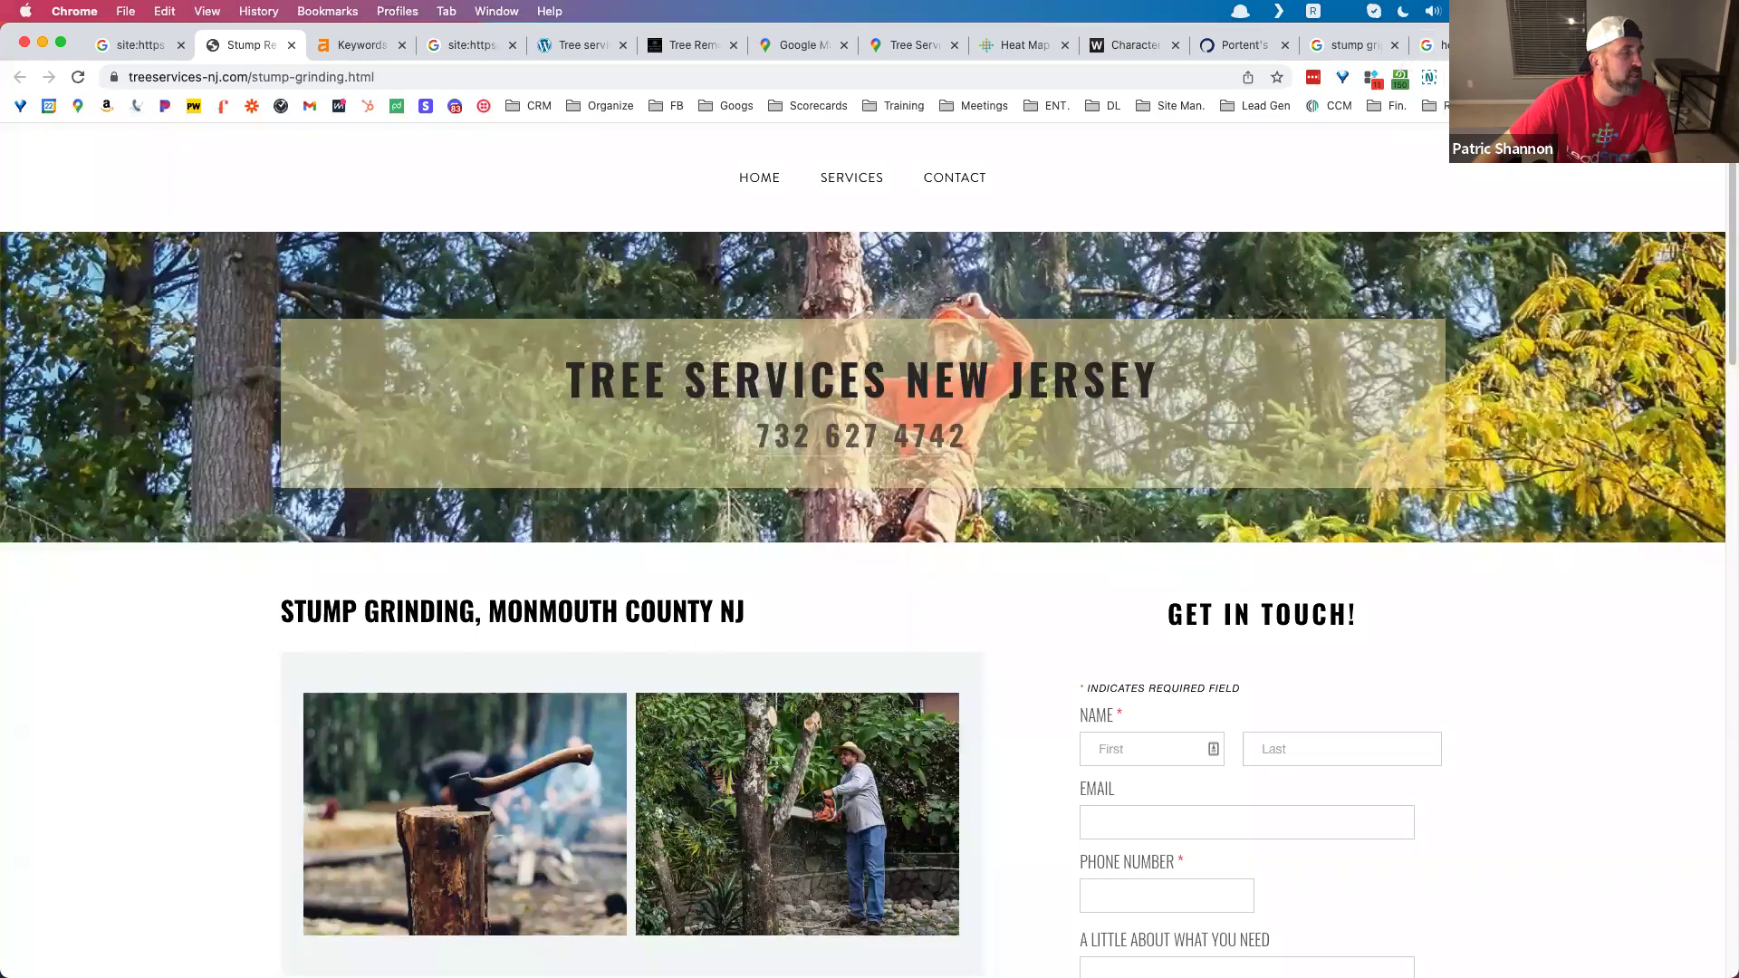
left_click(1574, 45)
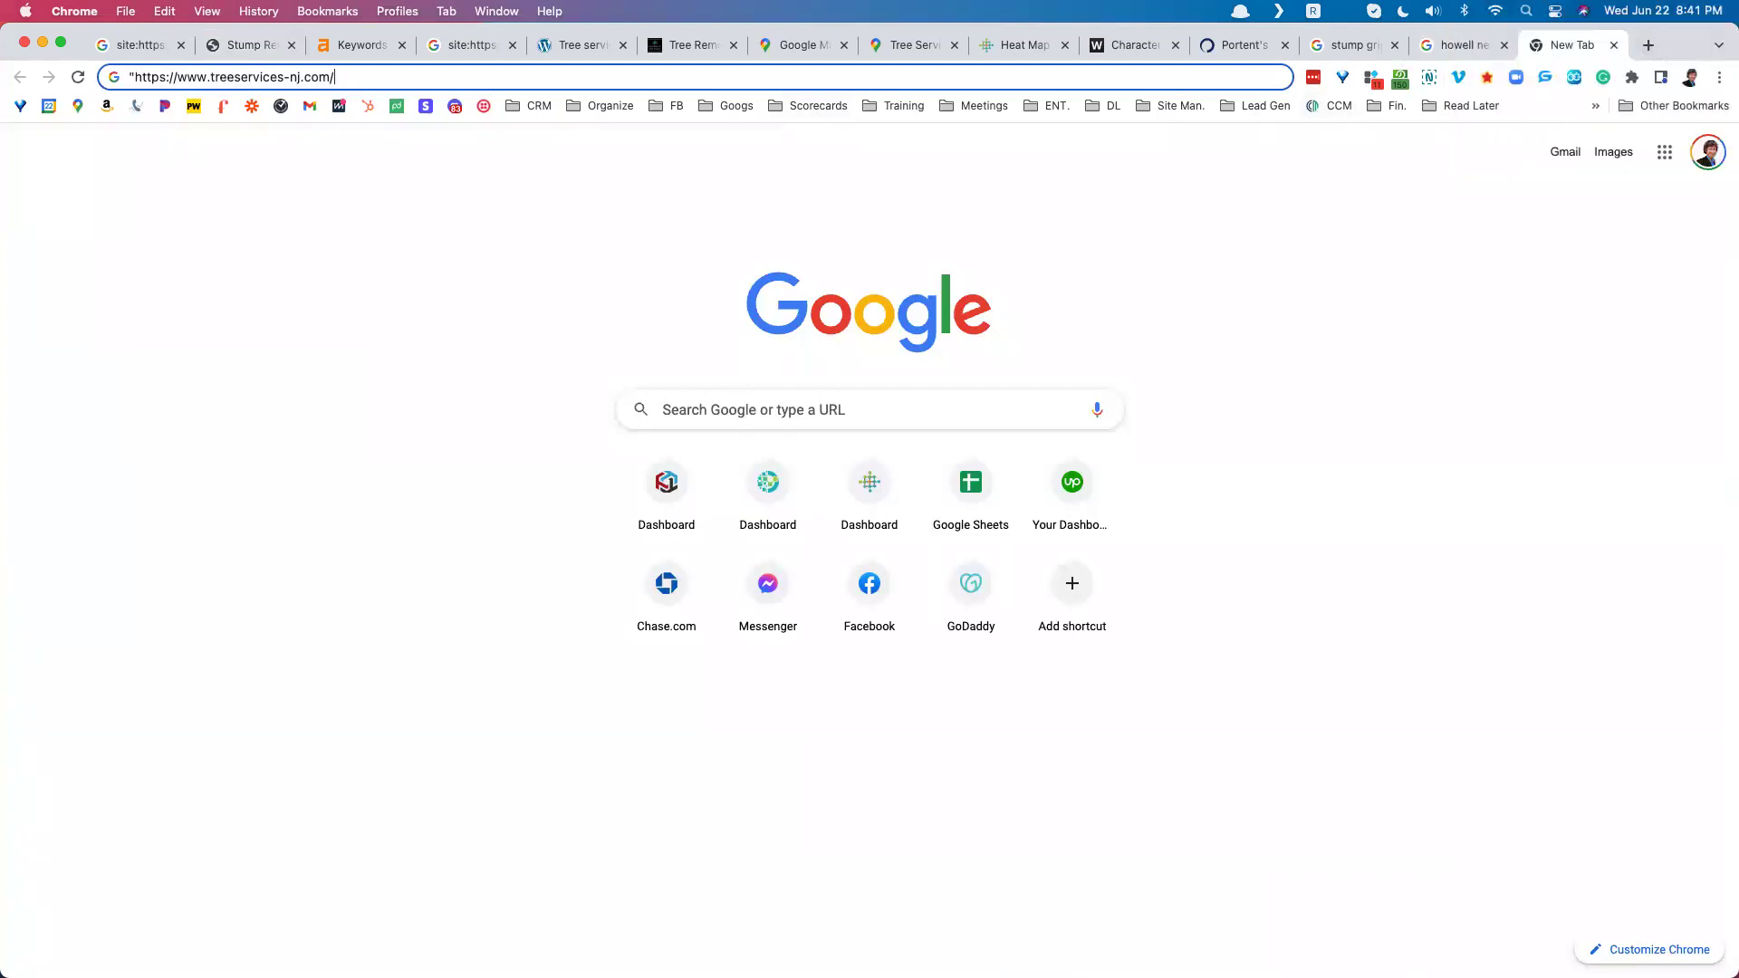
Step: Compare the columbiasctreeservice.com competitor page with the stump grinding page, ending on Google Maps
key("super+Tab")
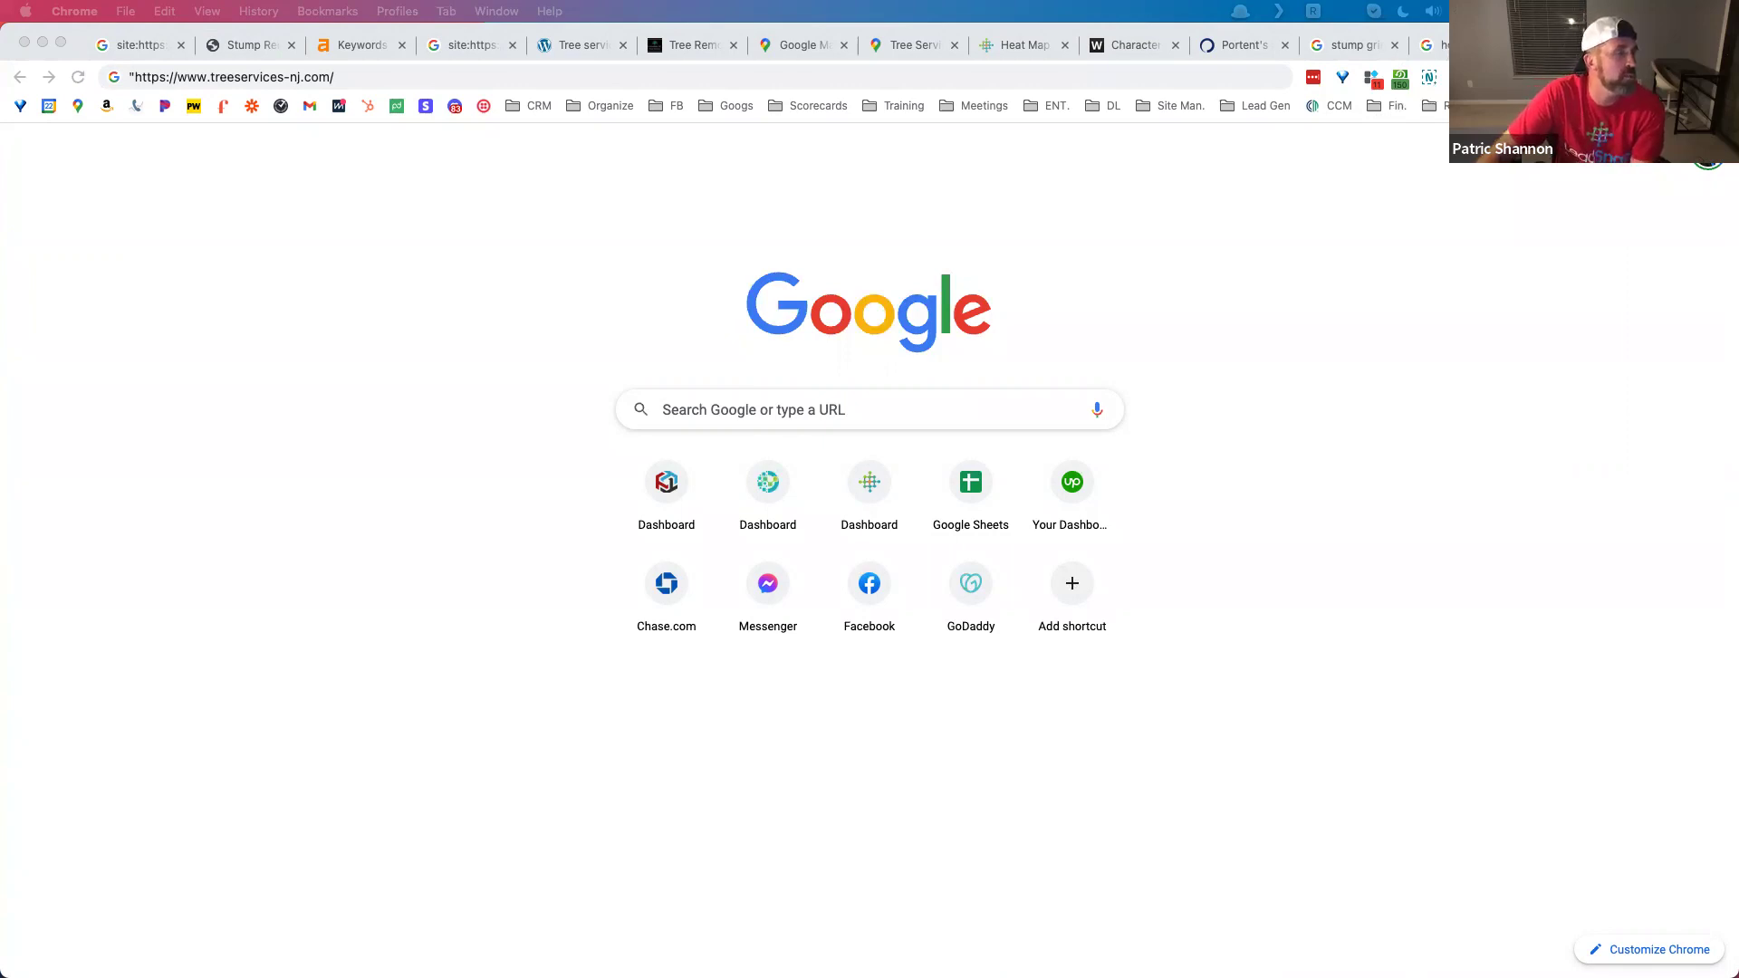
left_click(663, 42)
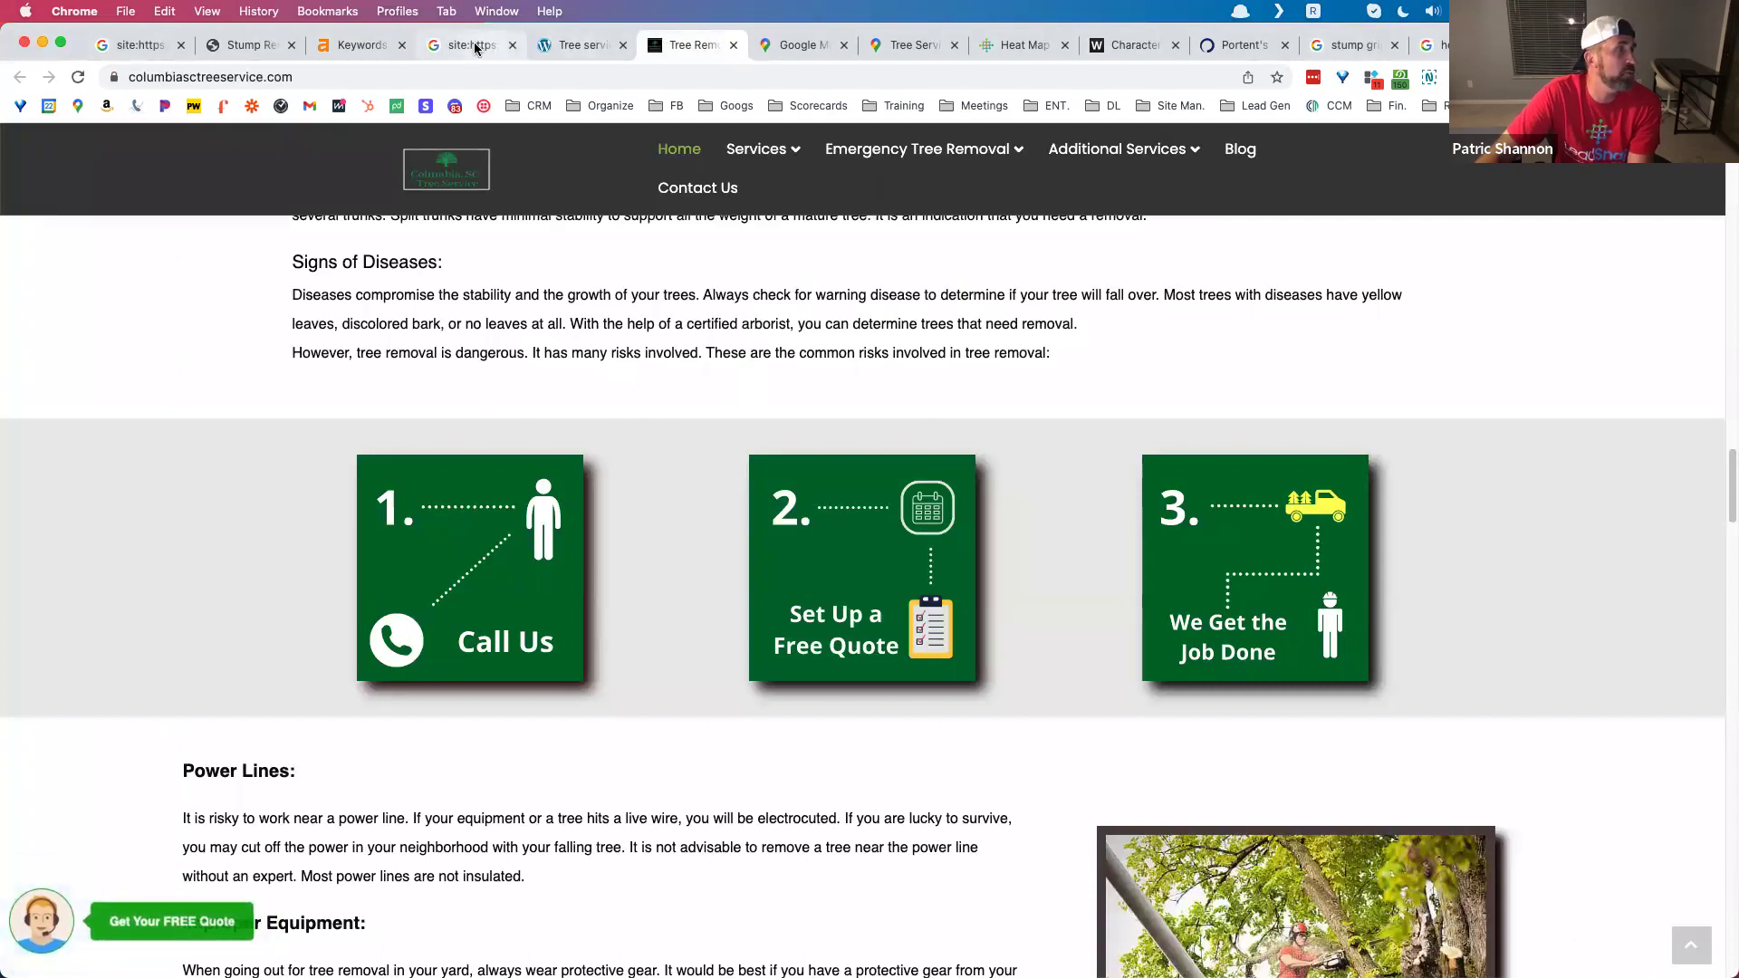
left_click(244, 47)
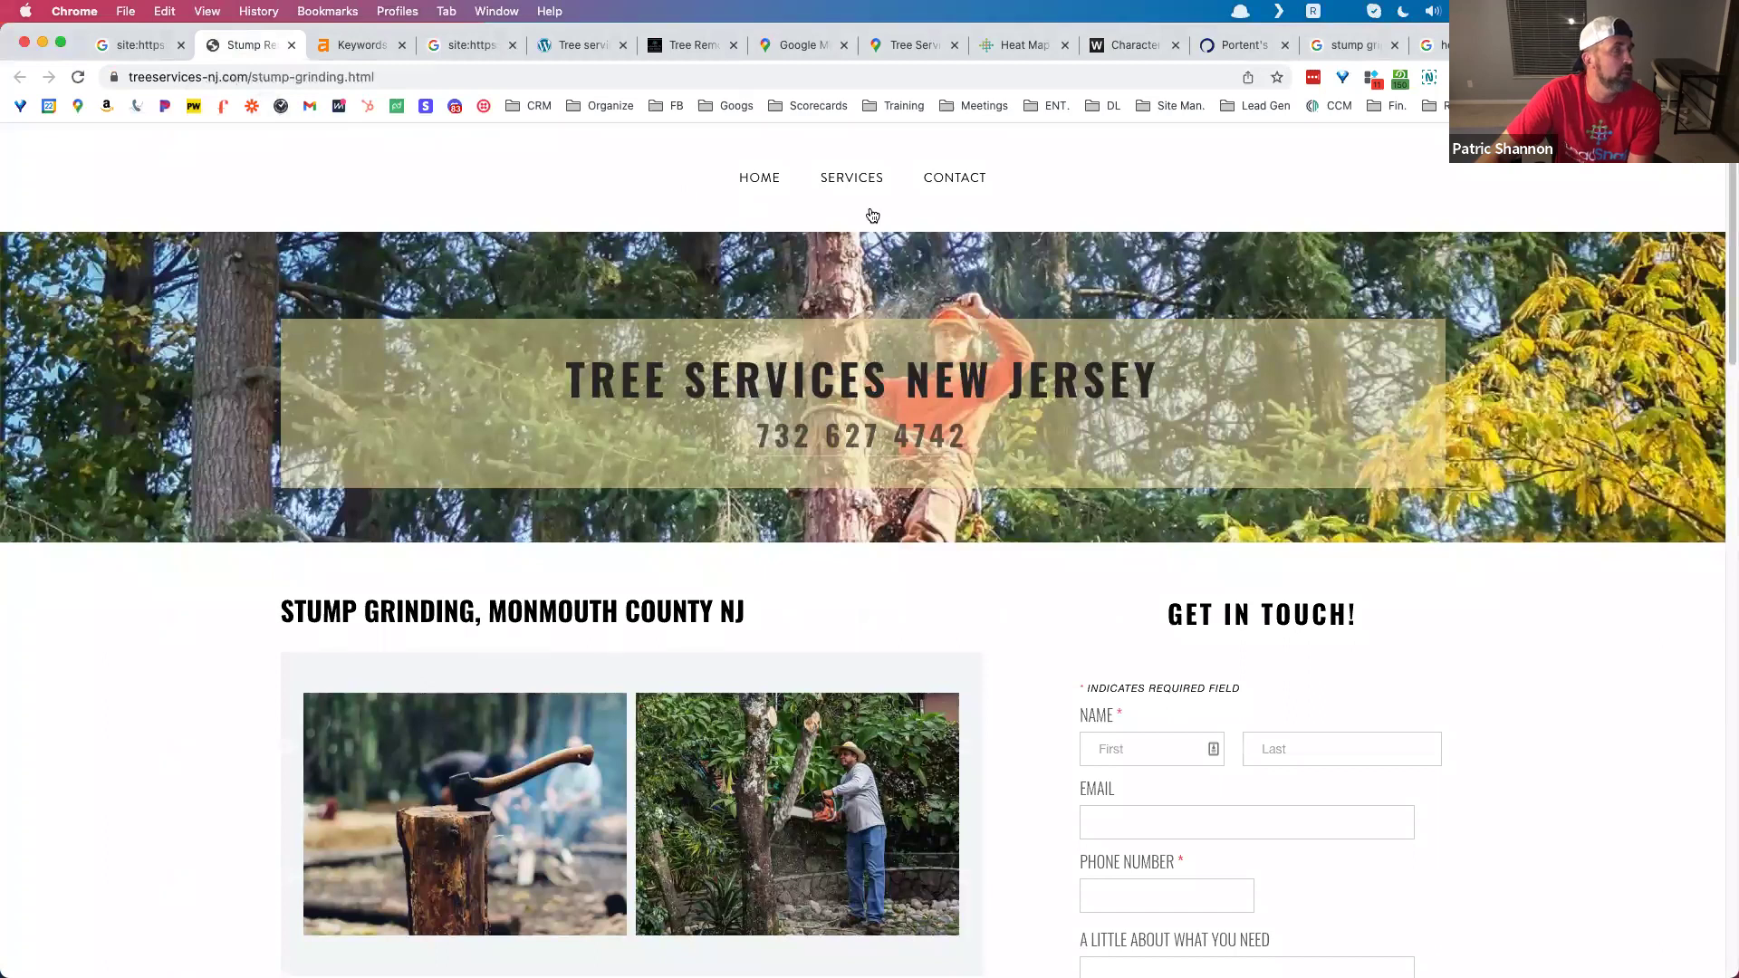
left_click(799, 45)
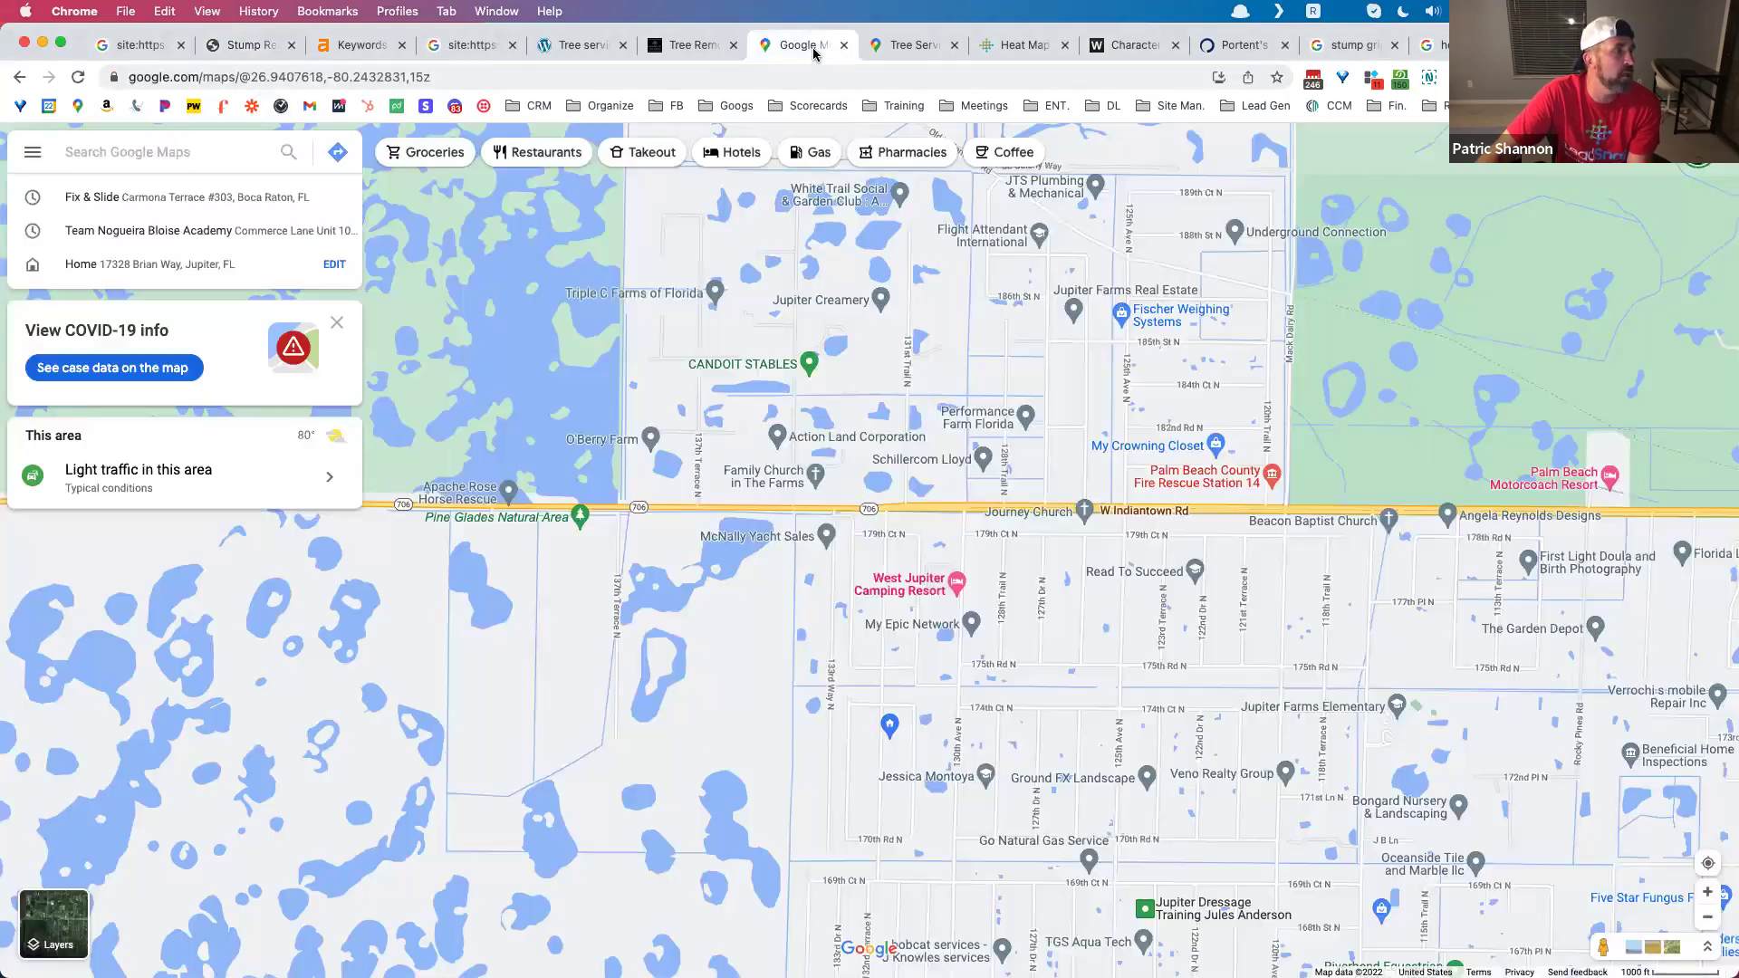
Step: Open the Tree Services listing's photo gallery and scroll through the thumbnails
left_click(903, 50)
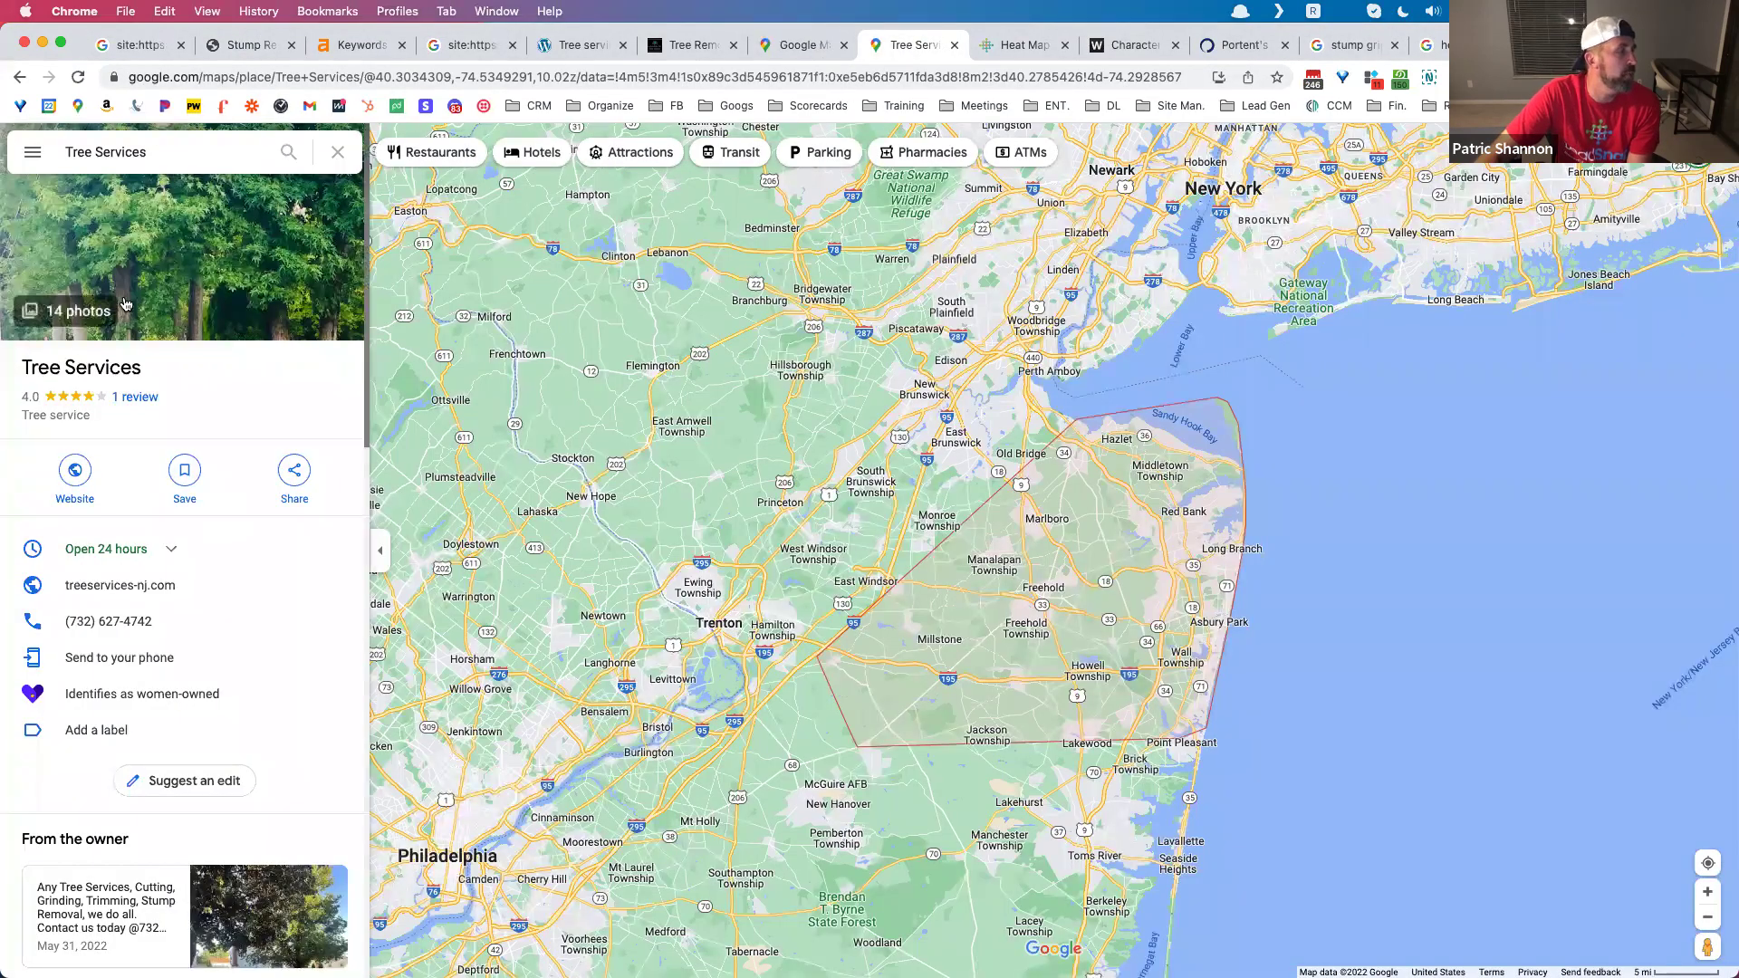
left_click(157, 289)
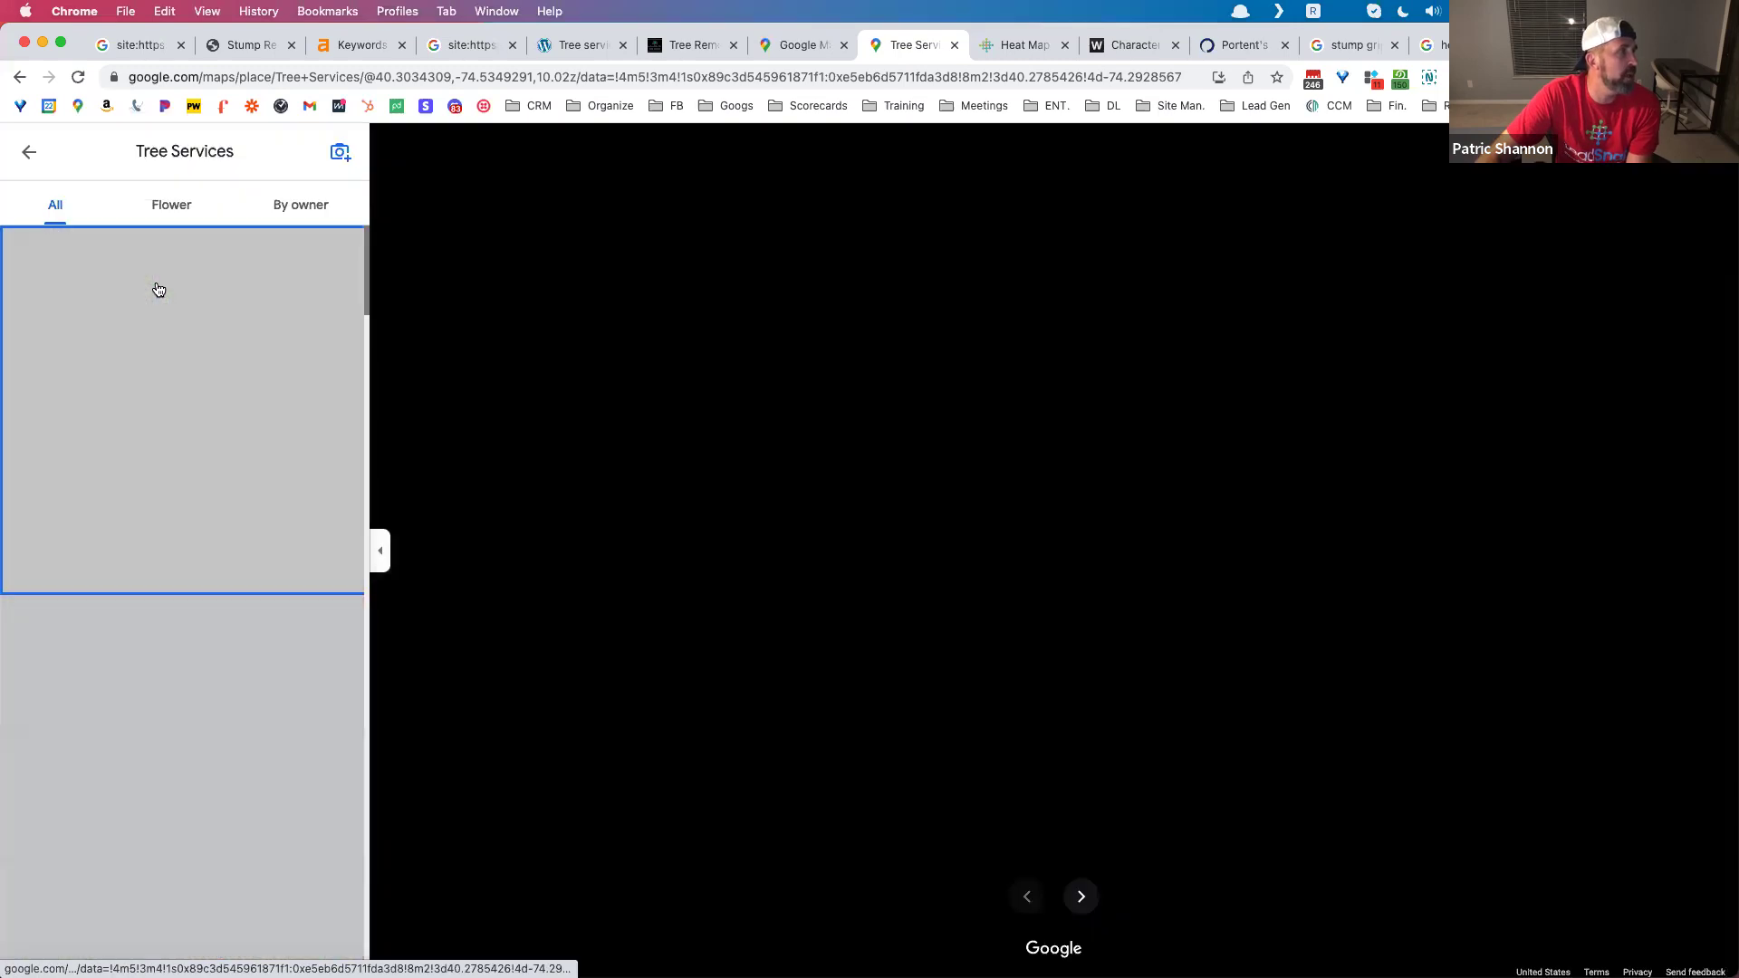
scroll(233, 466, "down", 3)
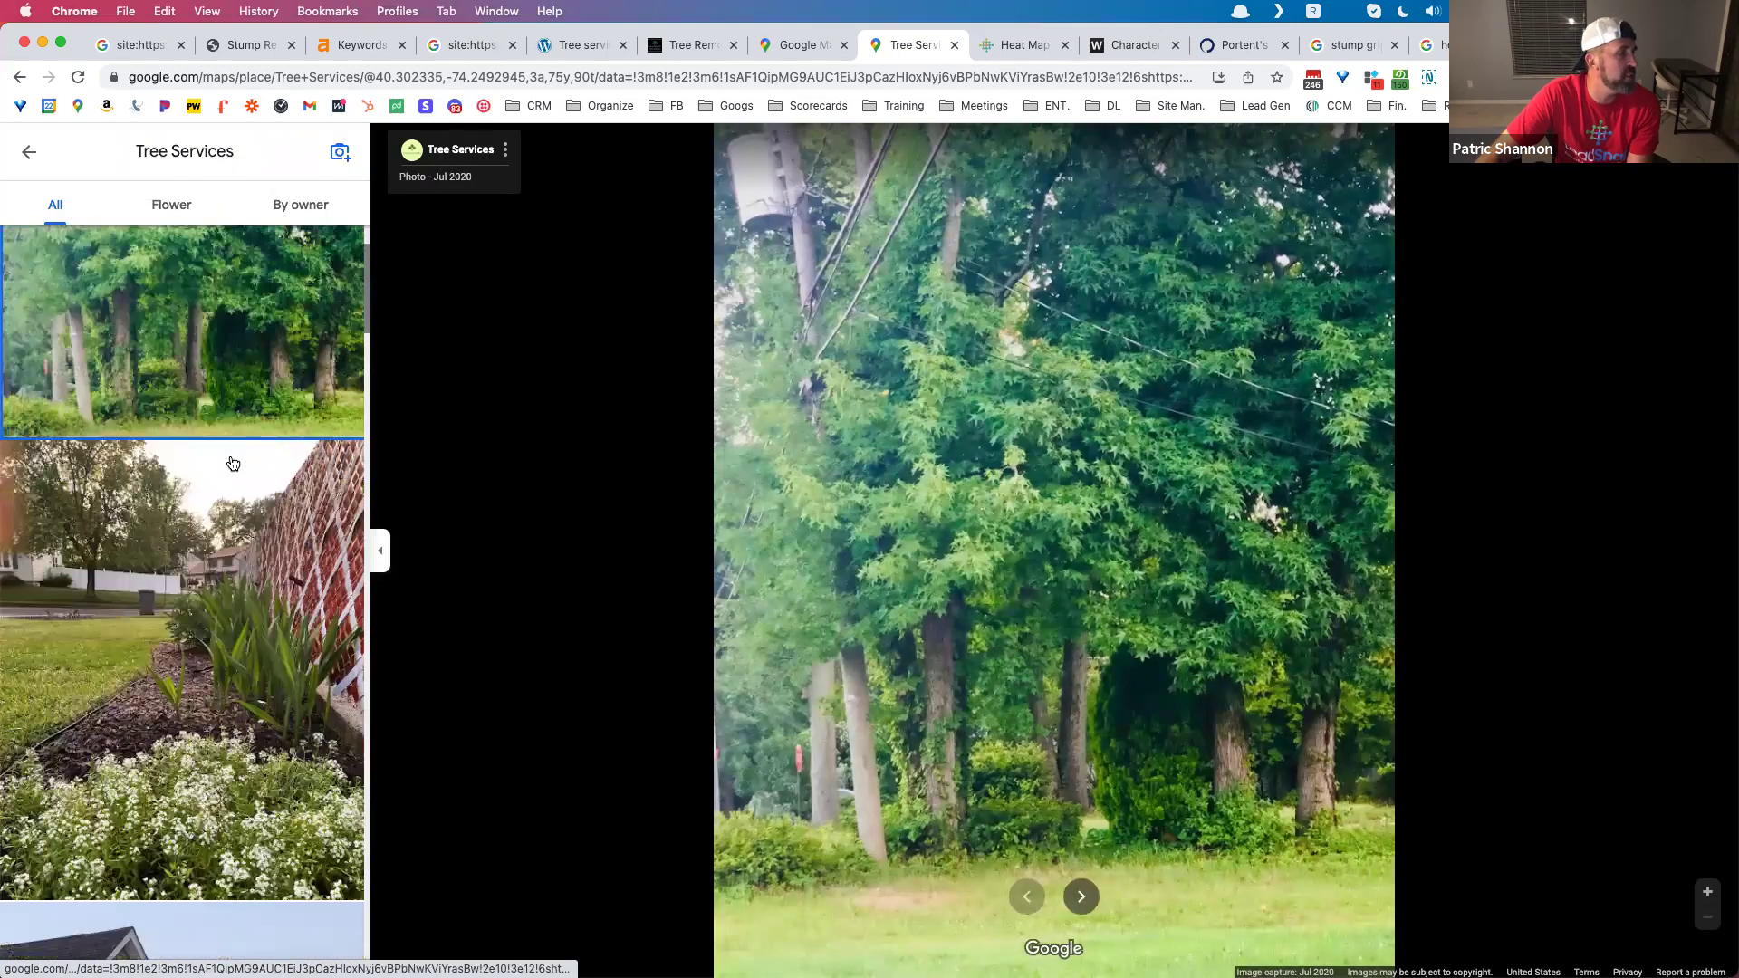
scroll(258, 530, "down", 3)
scroll(257, 528, "down", 10)
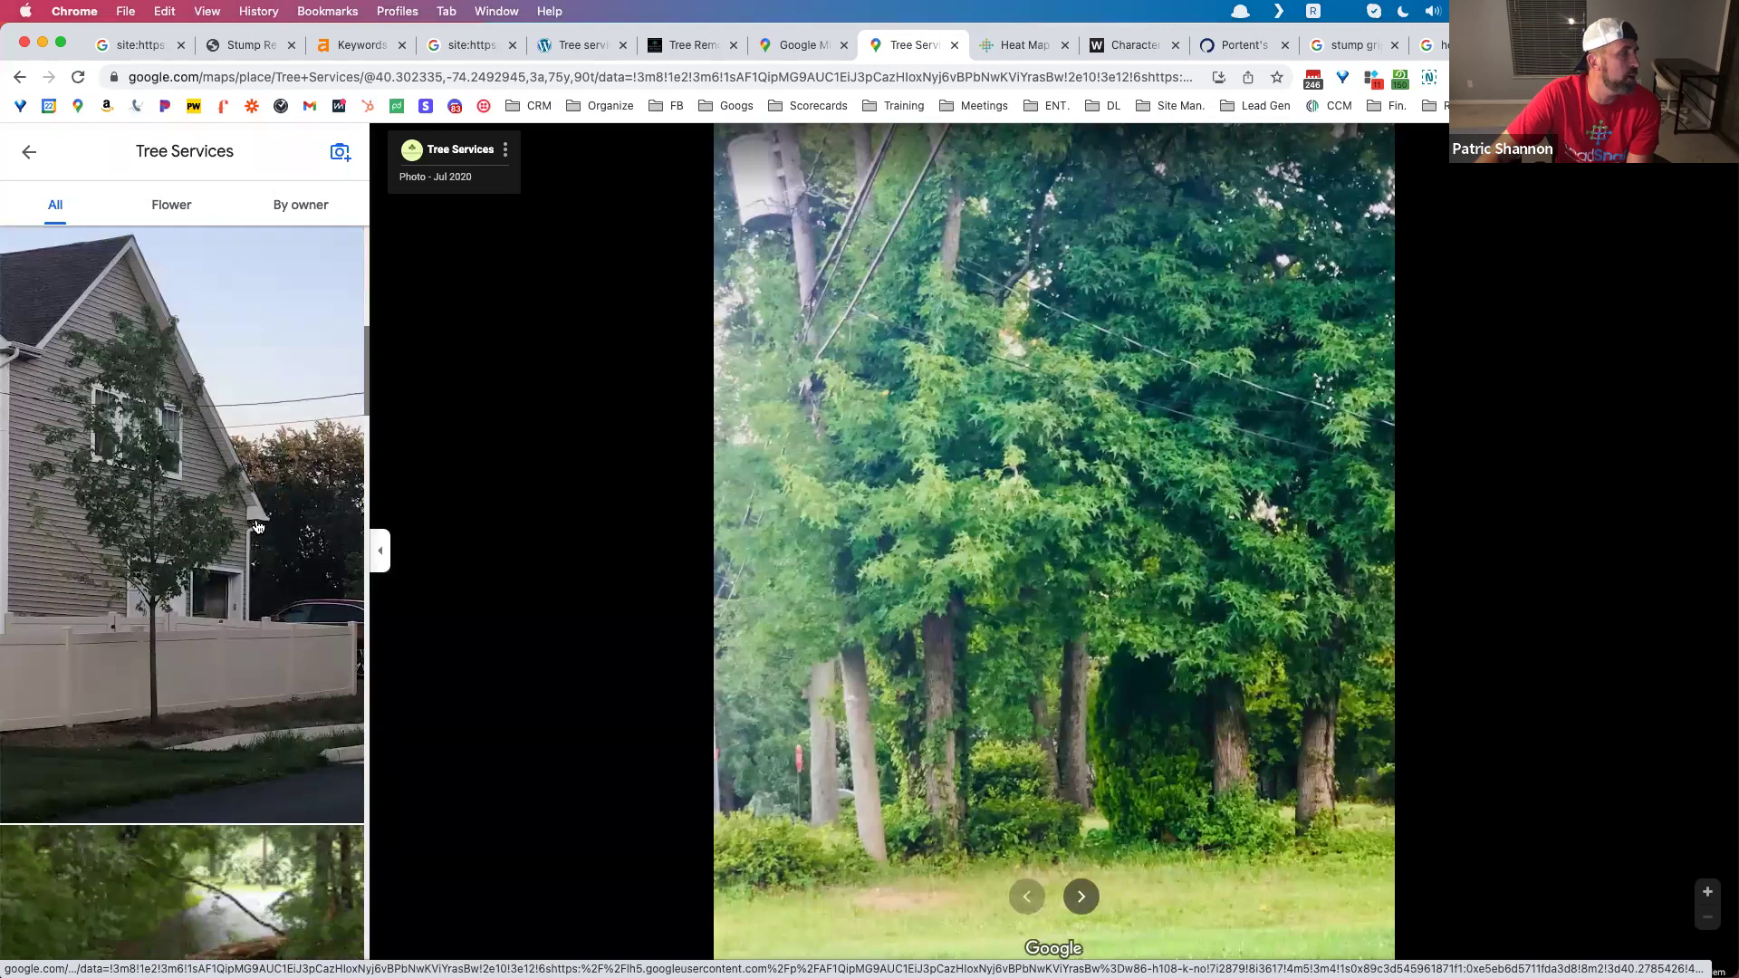
scroll(256, 525, "down", 15)
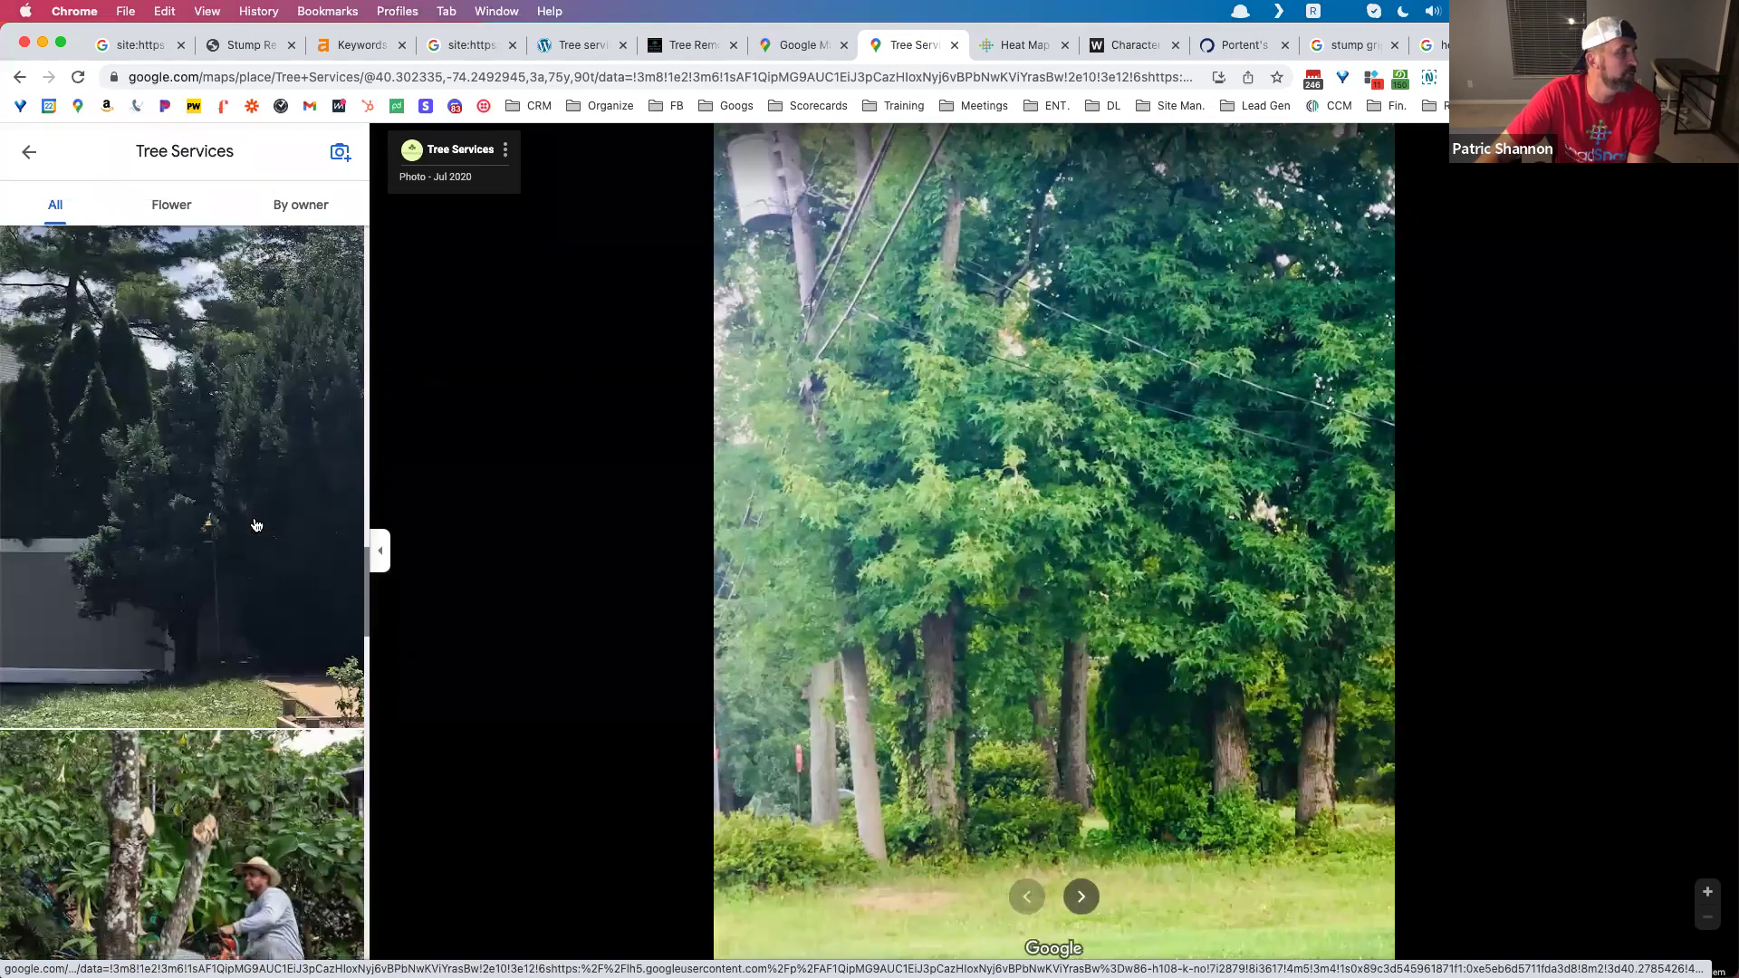
scroll(257, 525, "down", 12)
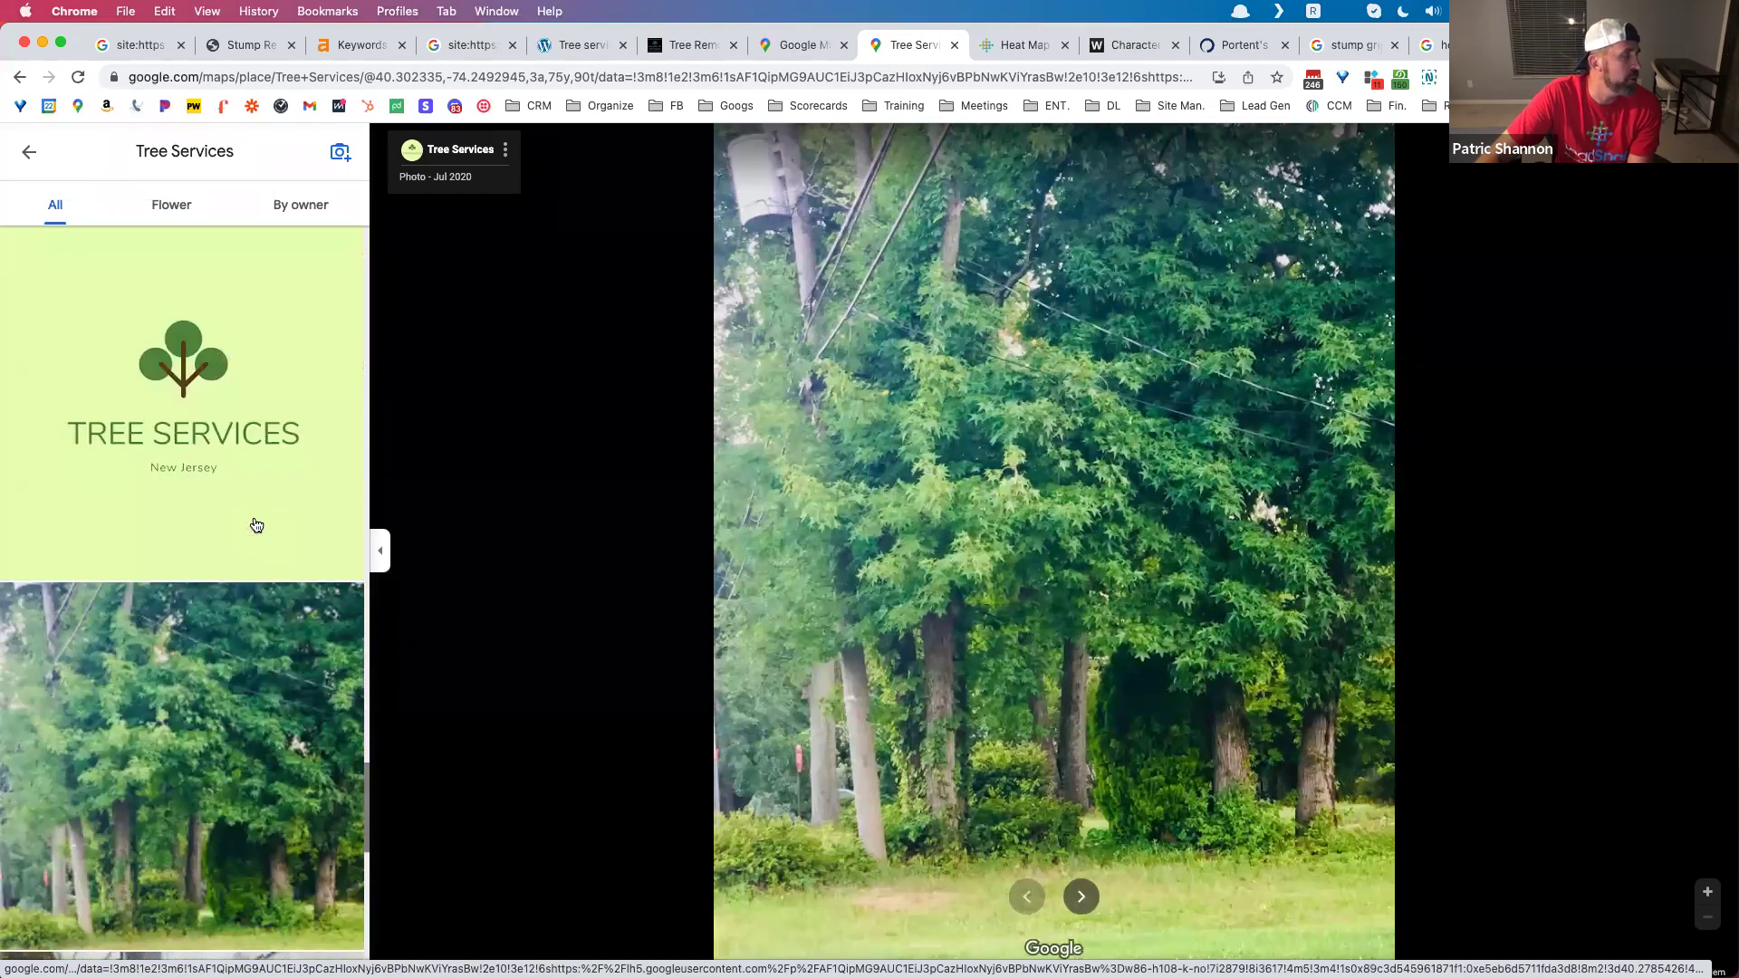
scroll(258, 525, "down", 1)
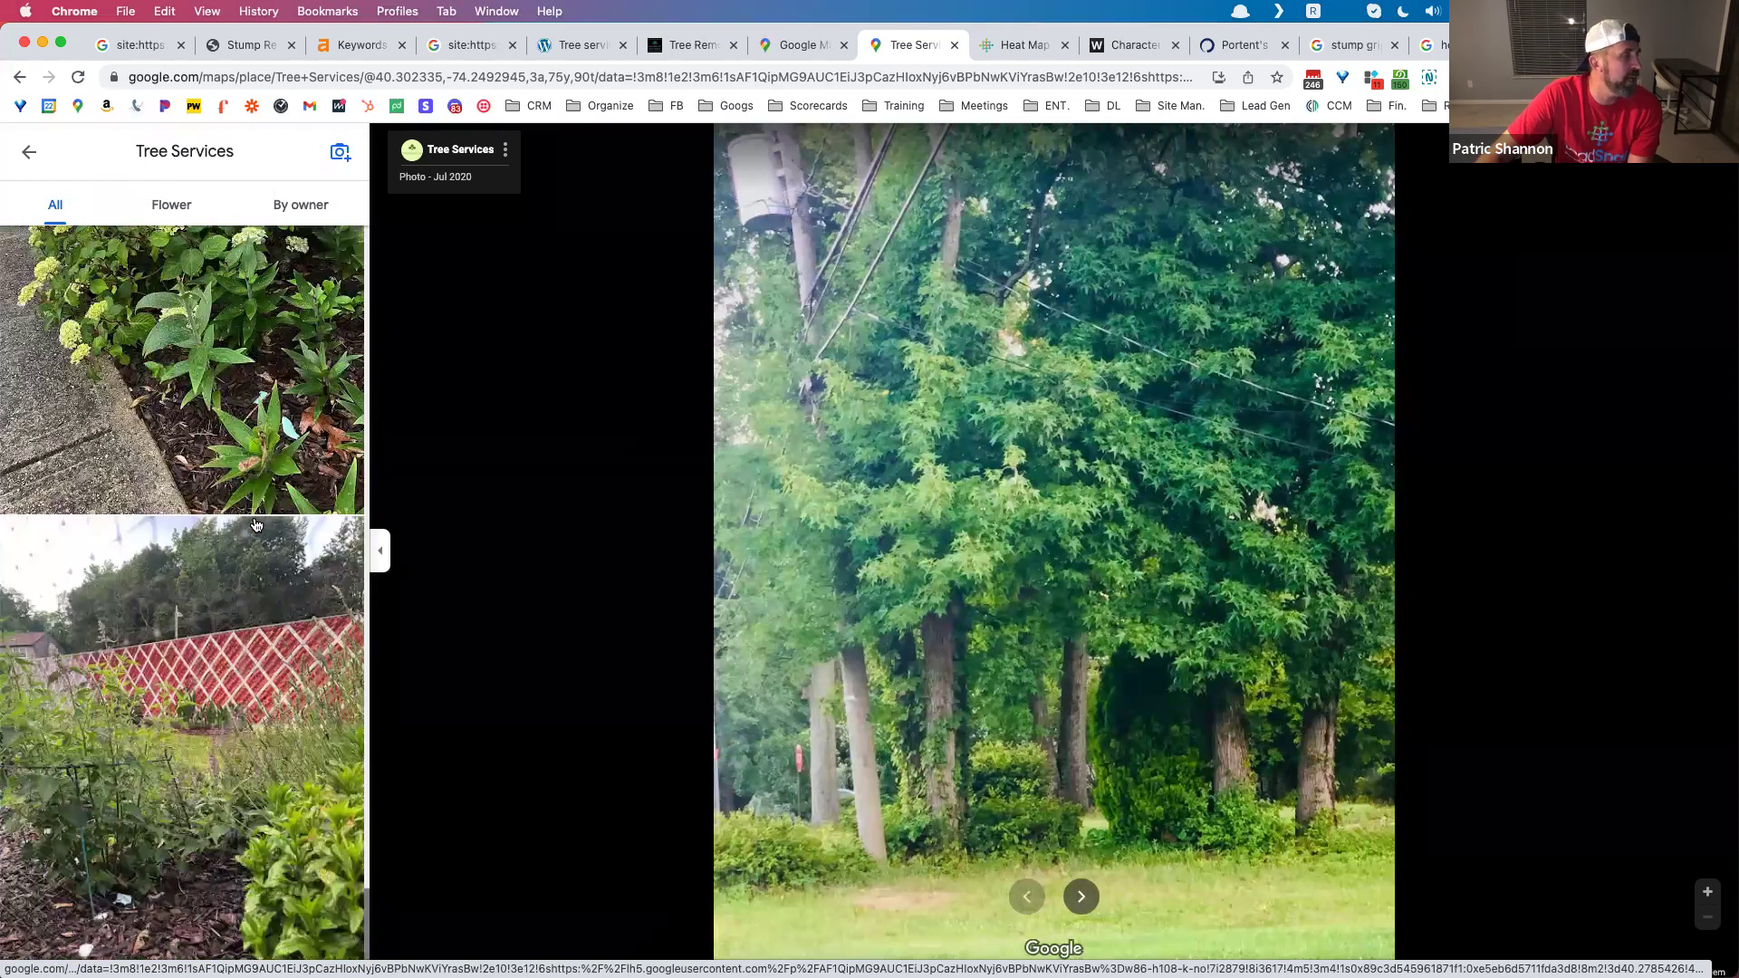
scroll(257, 528, "up", 5)
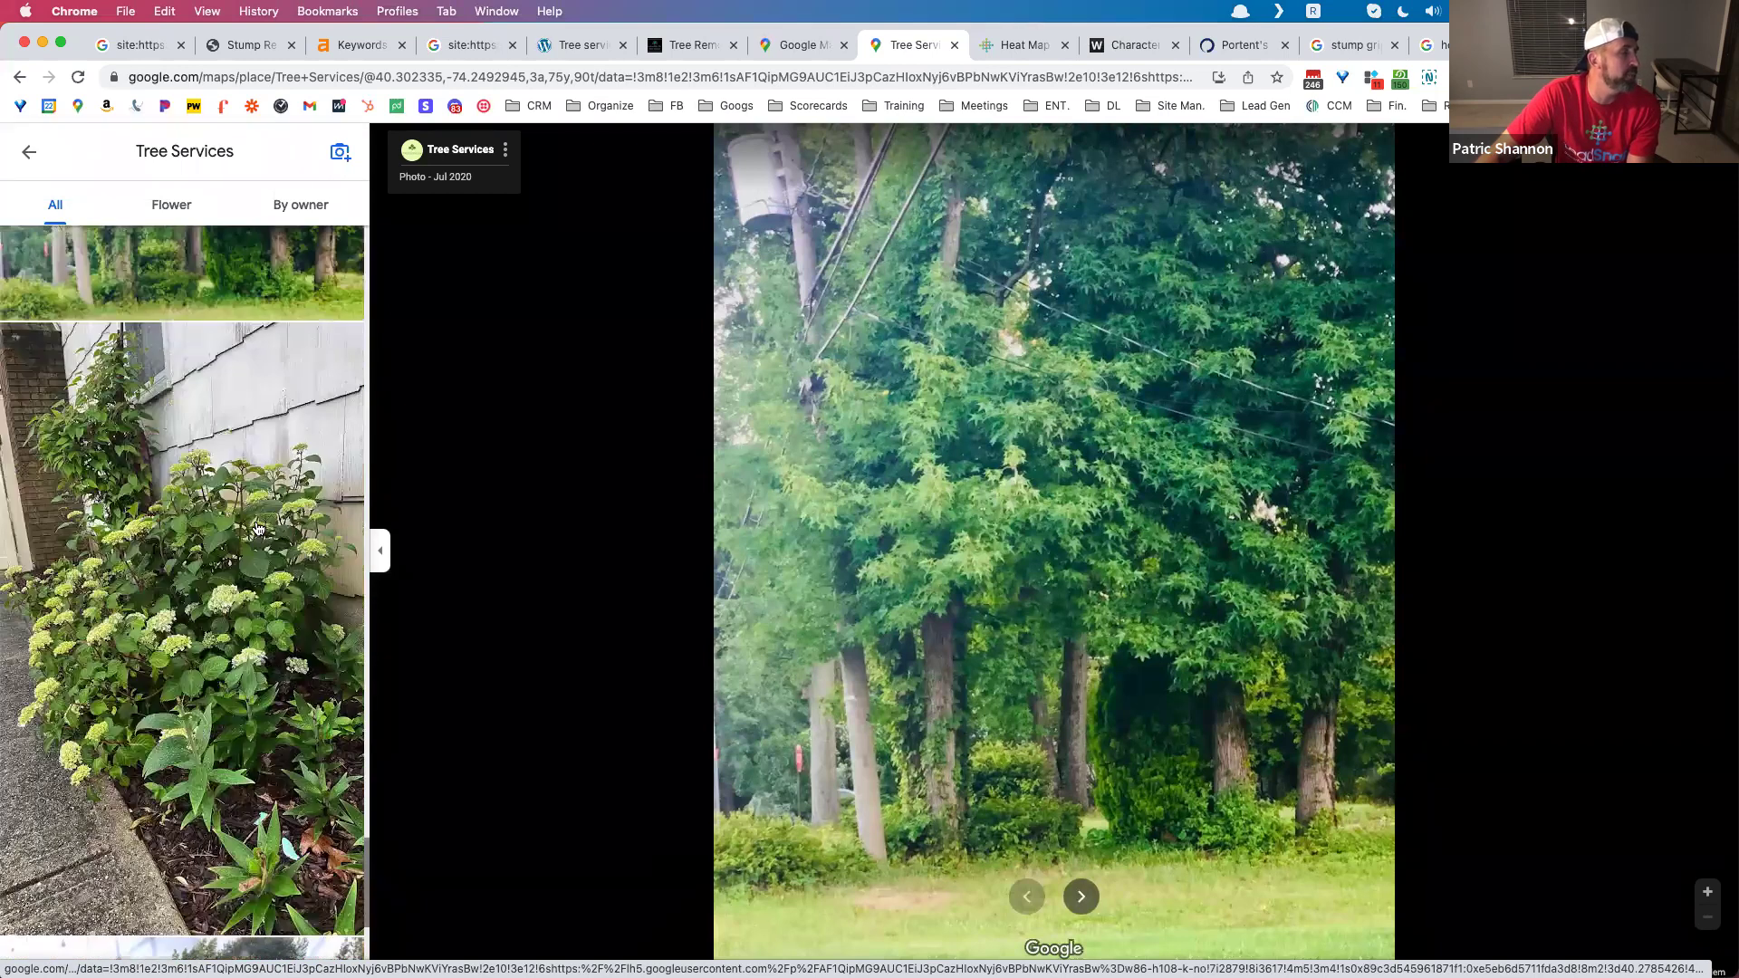
scroll(257, 528, "up", 10)
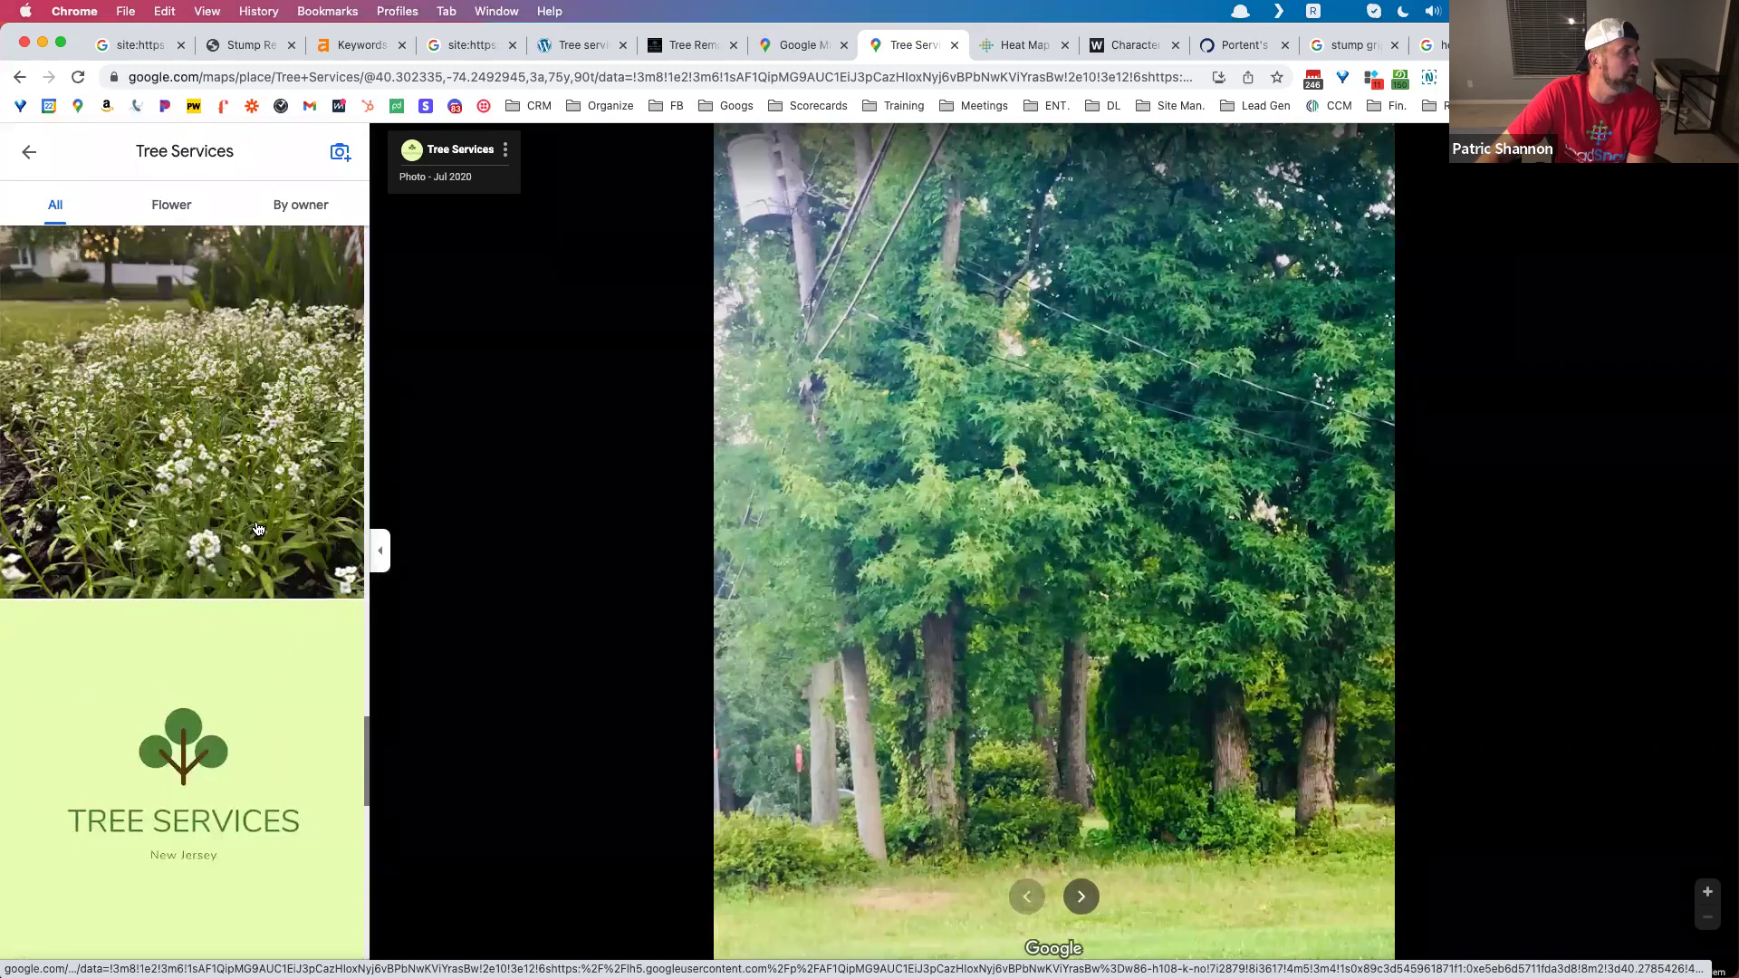
scroll(257, 528, "up", 15)
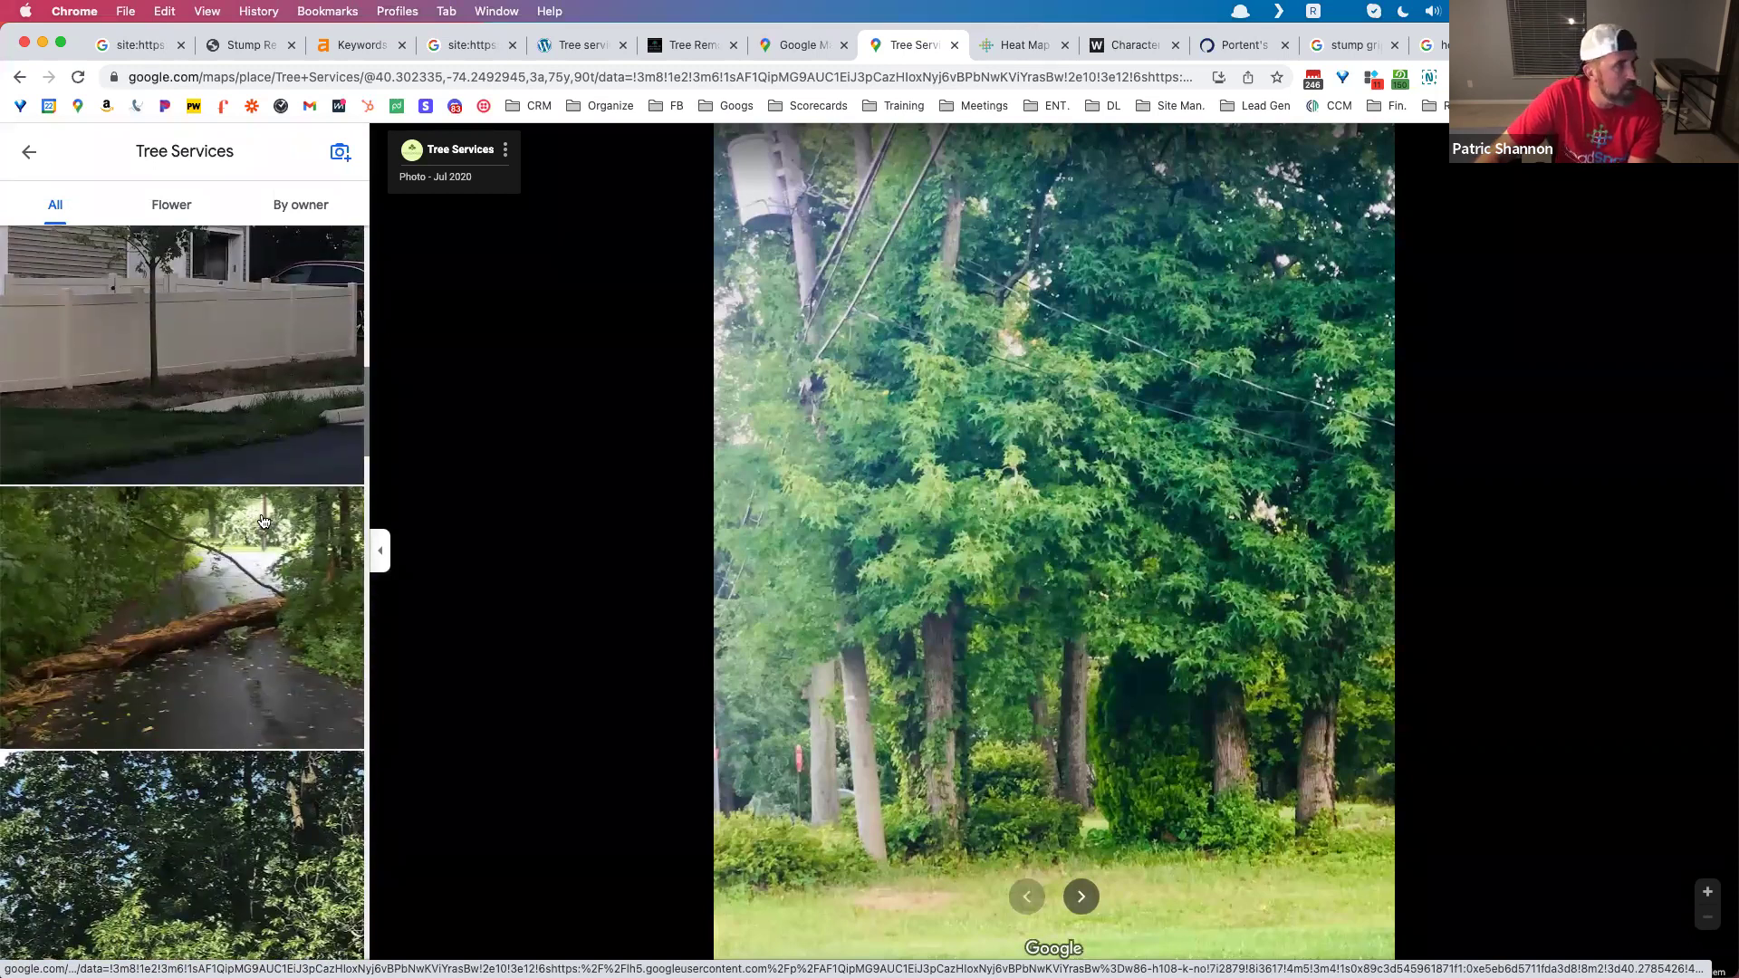
scroll(264, 525, "up", 5)
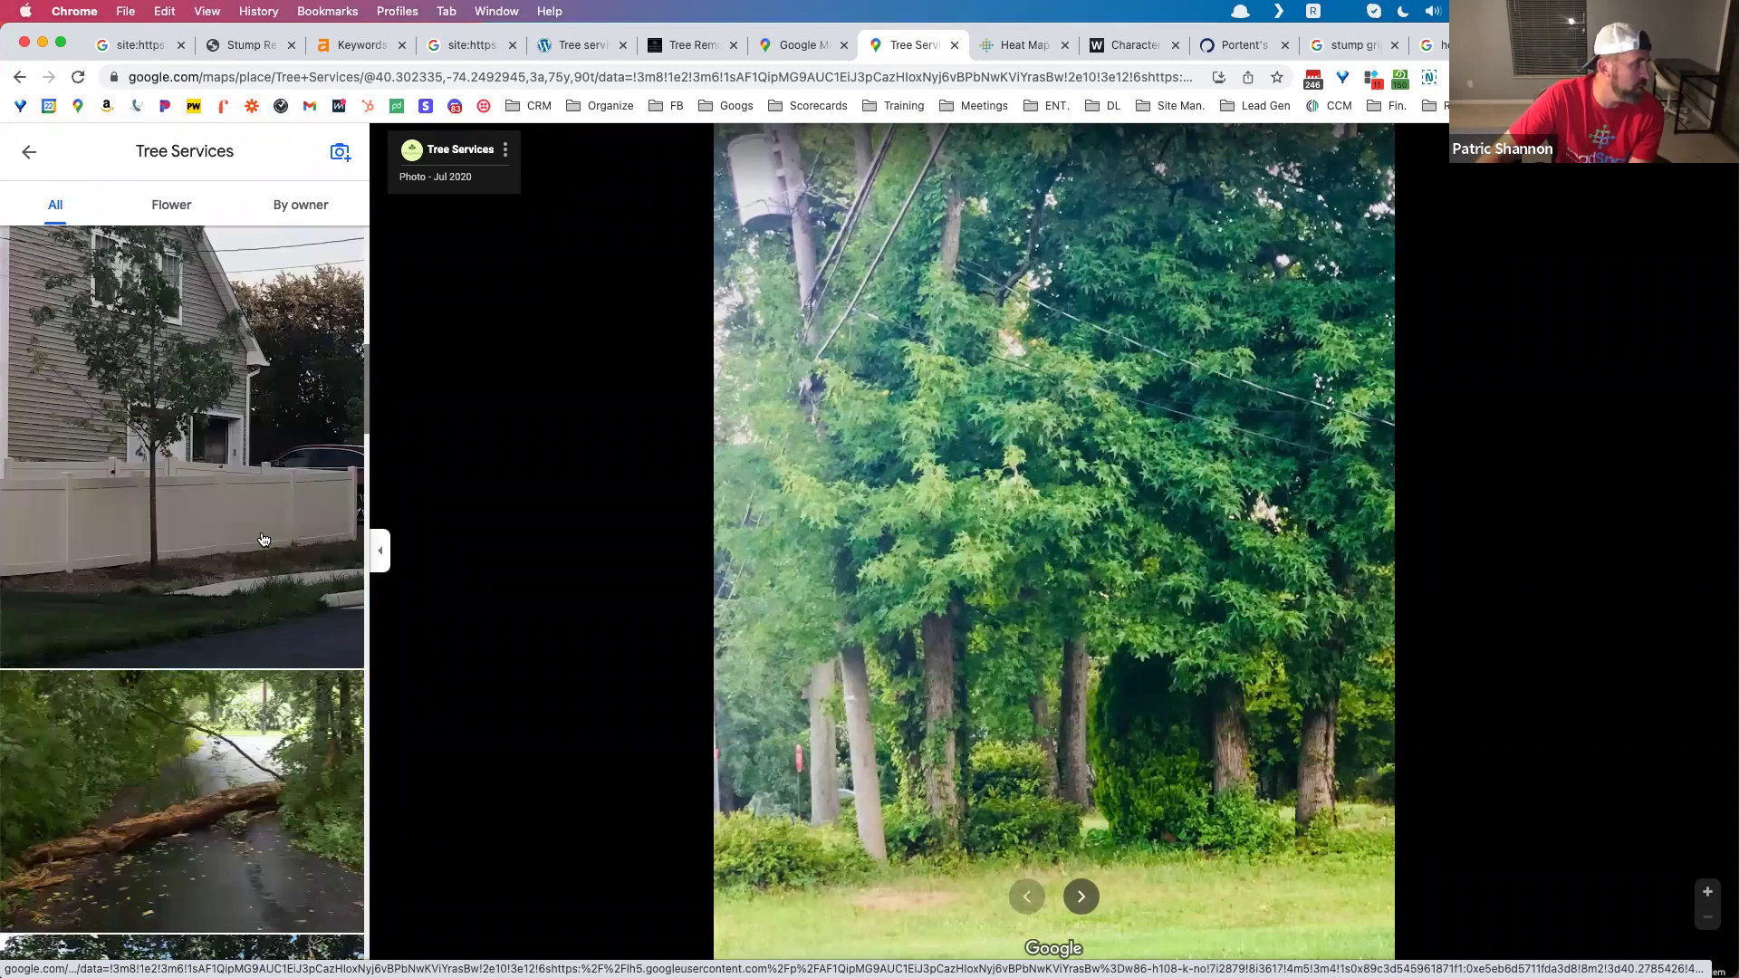
scroll(264, 540, "up", 4)
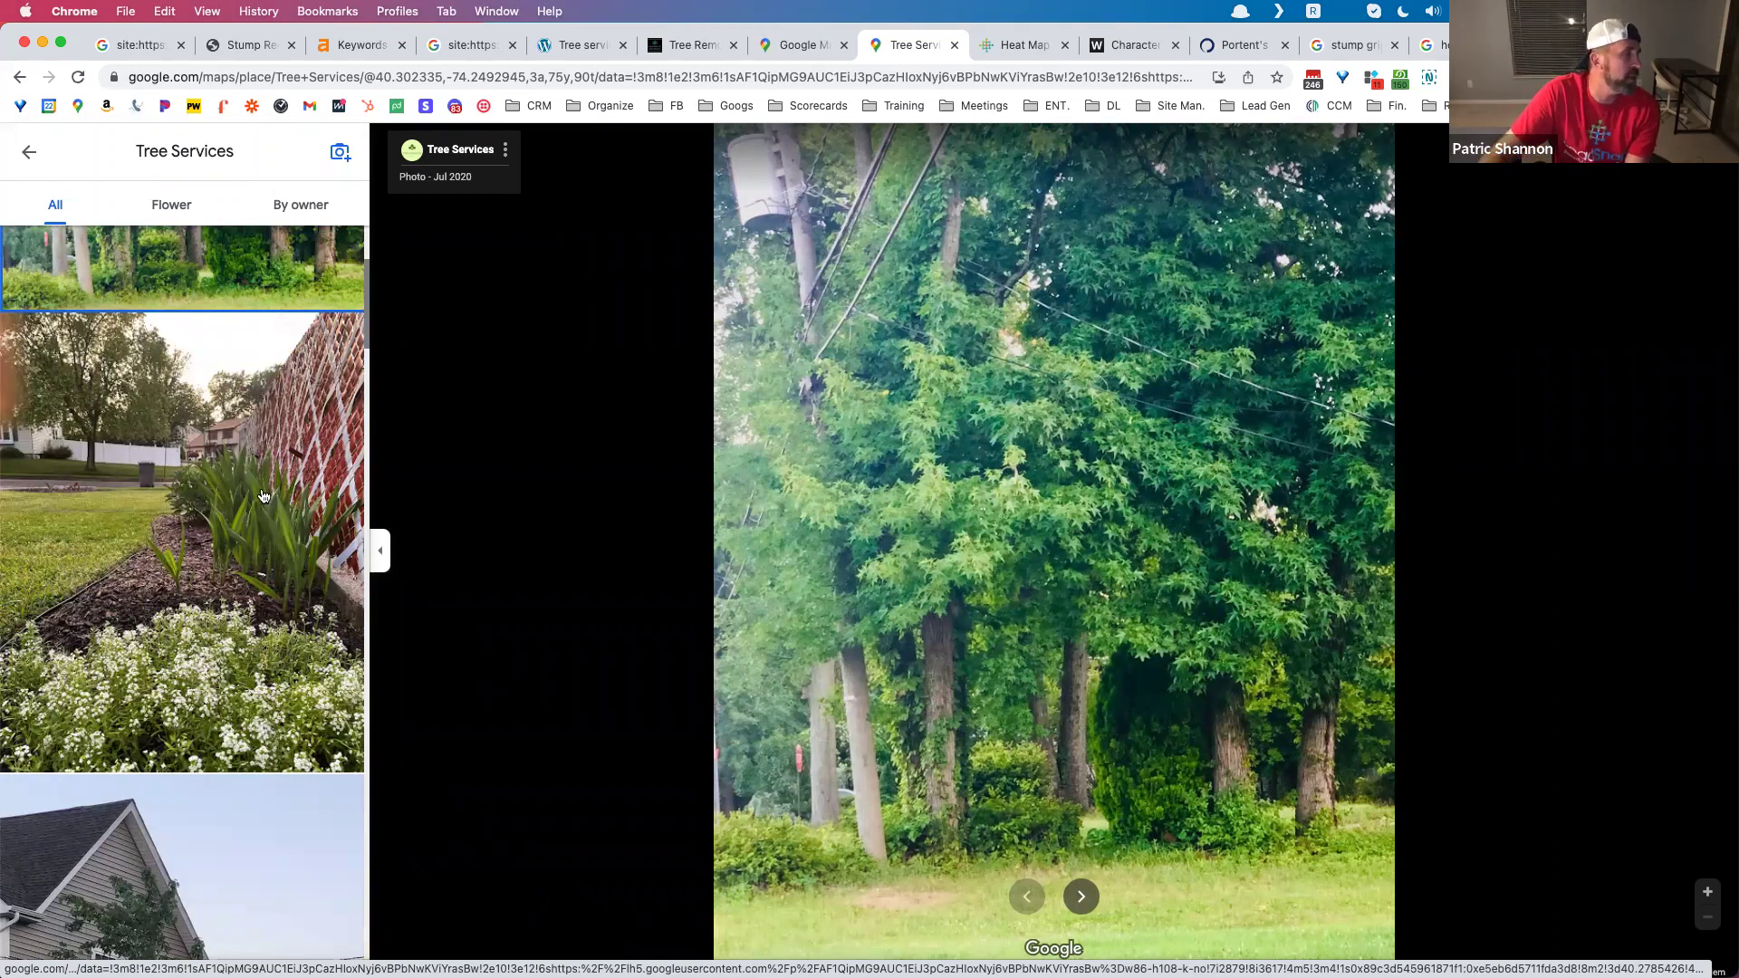
scroll(262, 495, "up", 3)
Step: Filter the photos by owner and by the Flower category, then close the viewer
left_click(312, 214)
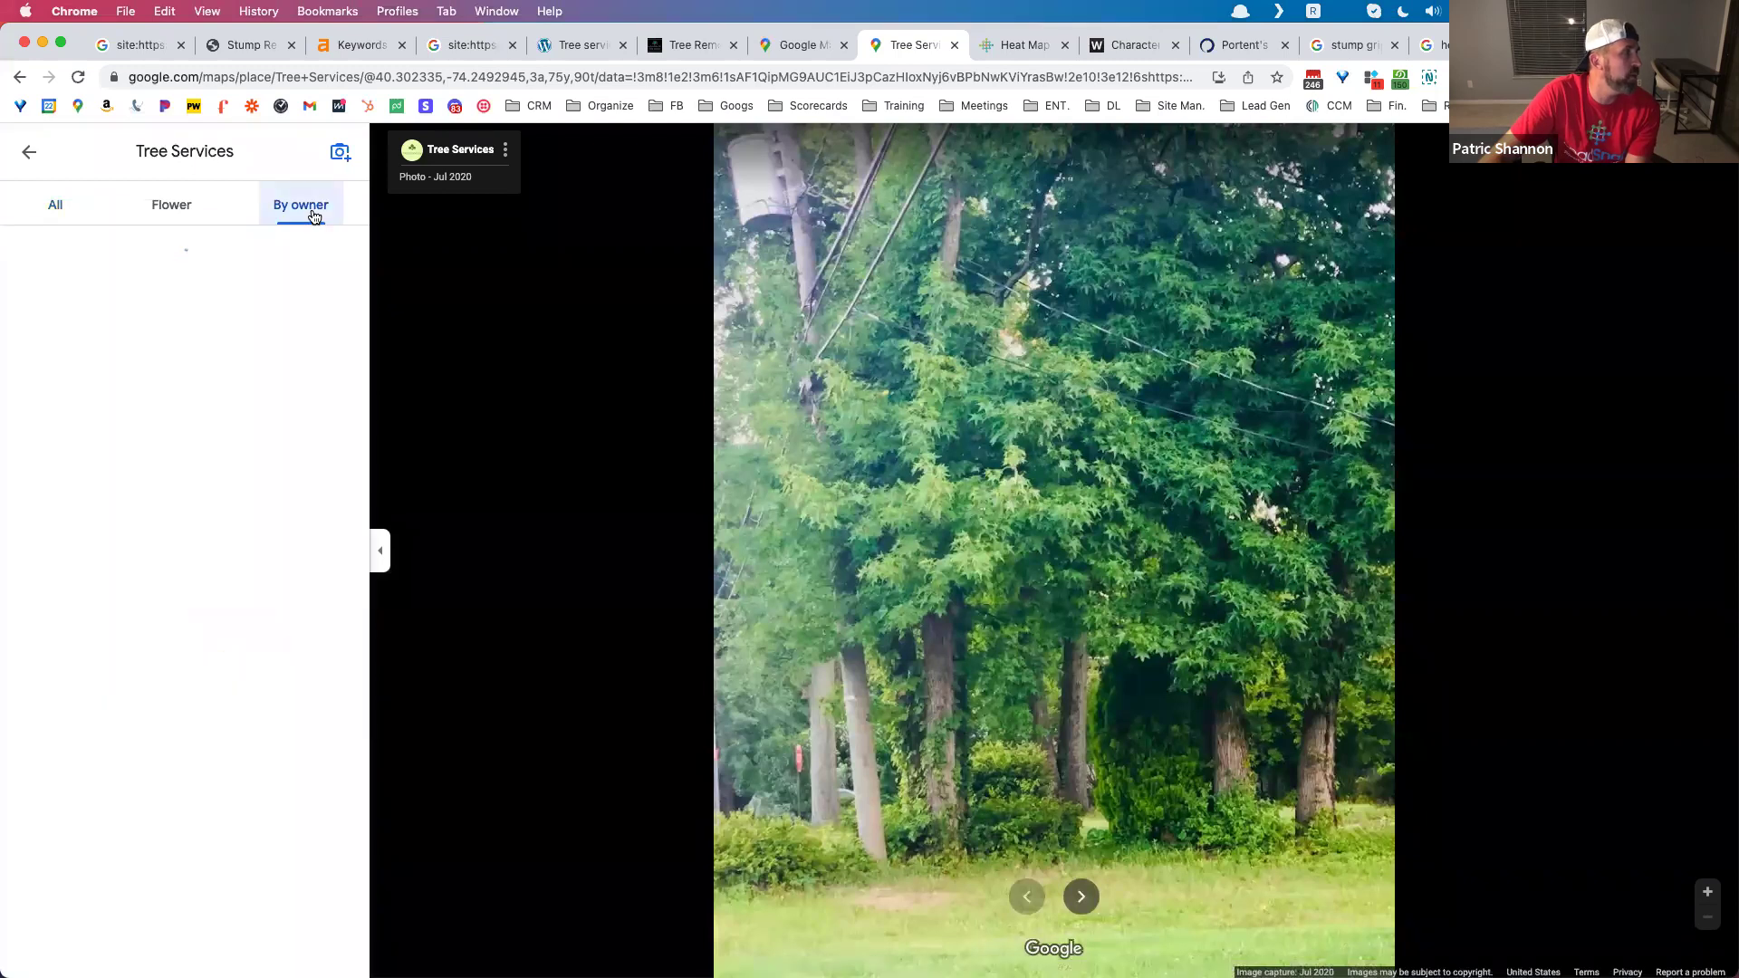
left_click(192, 210)
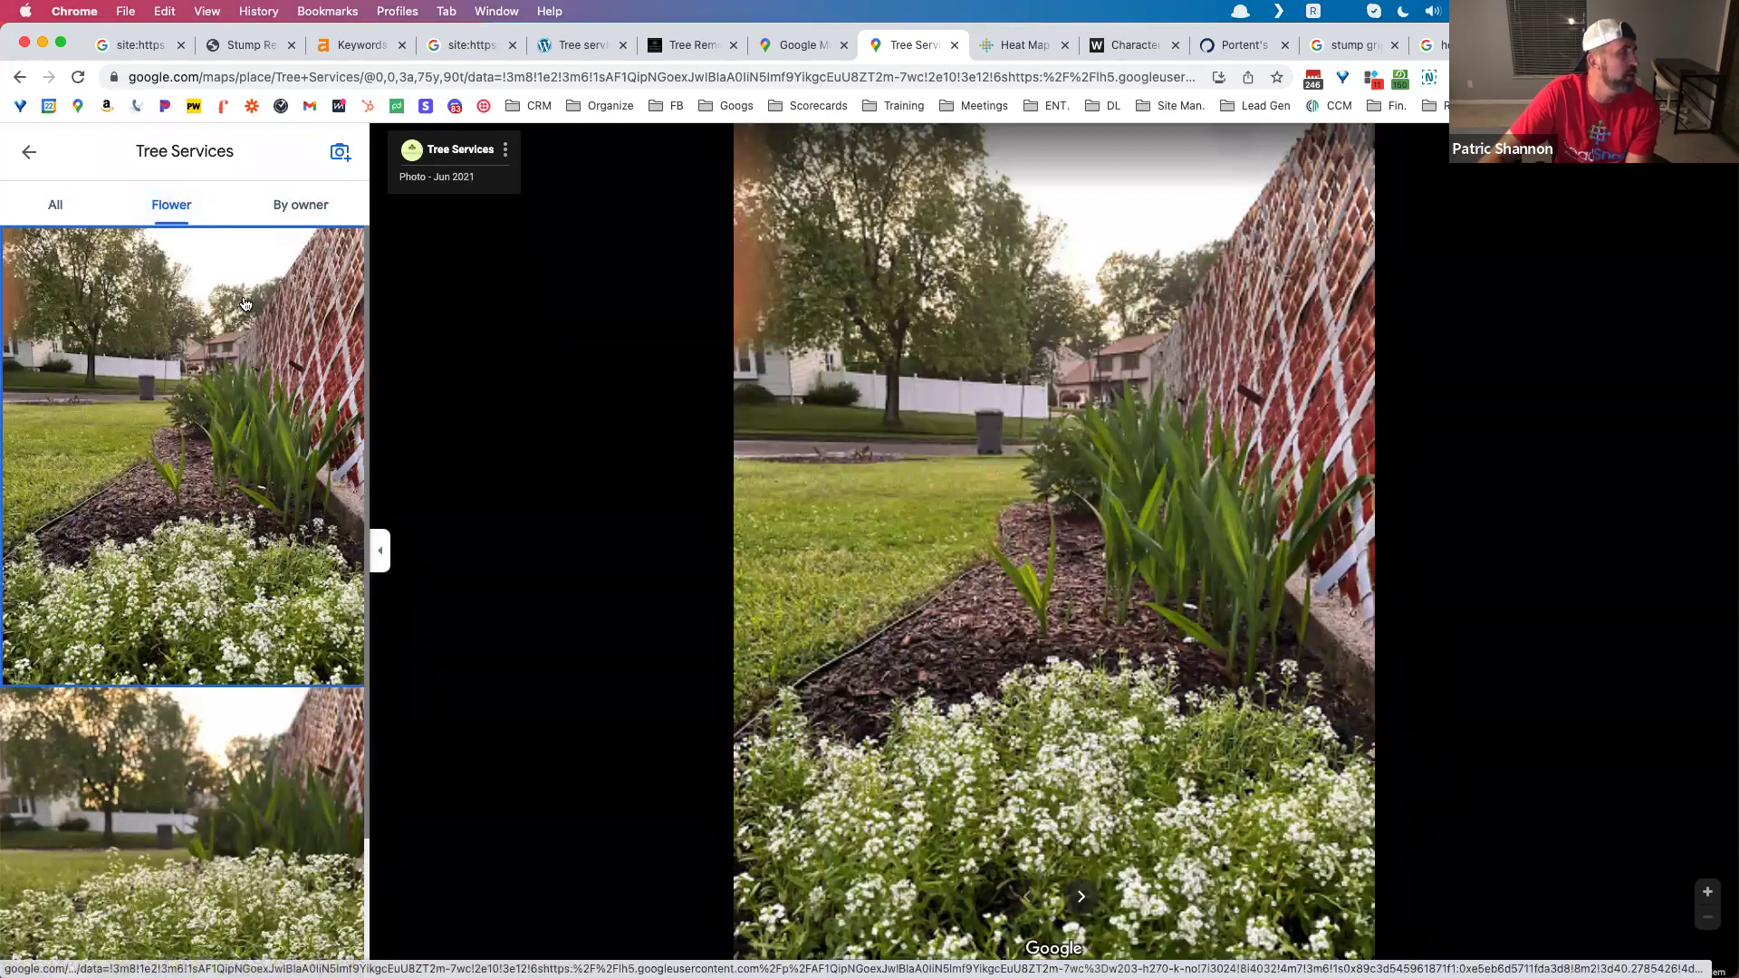
scroll(243, 308, "down", 2)
scroll(235, 310, "up", 2)
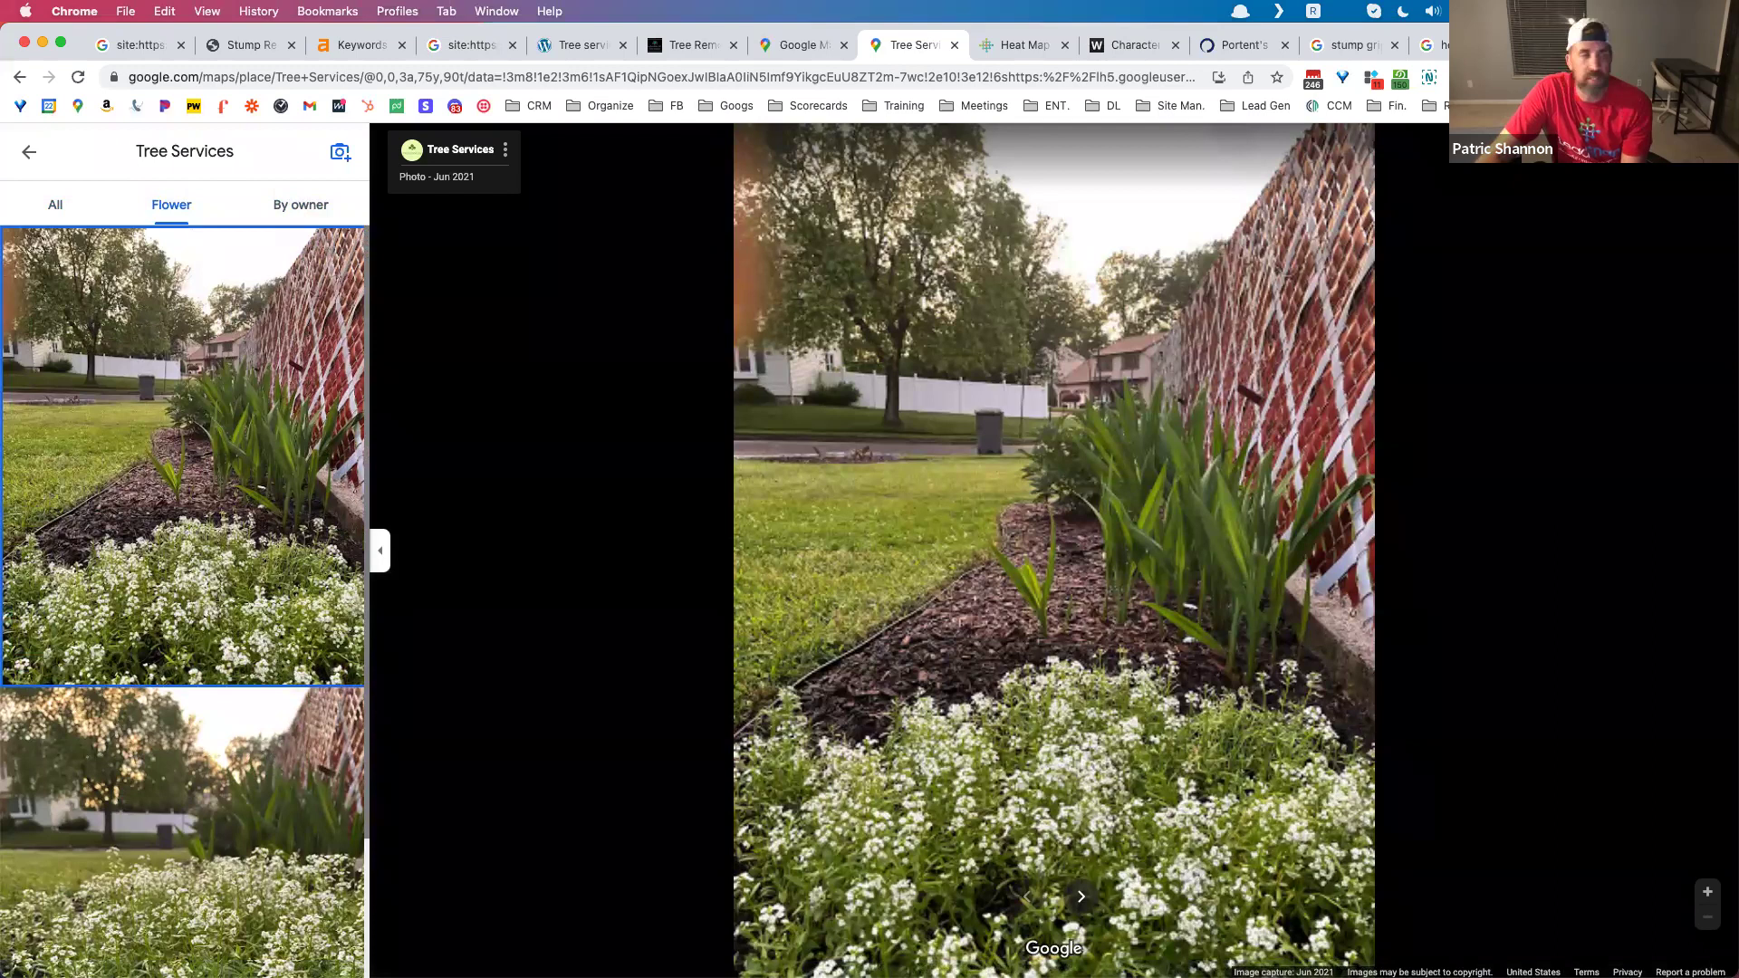
left_click(29, 152)
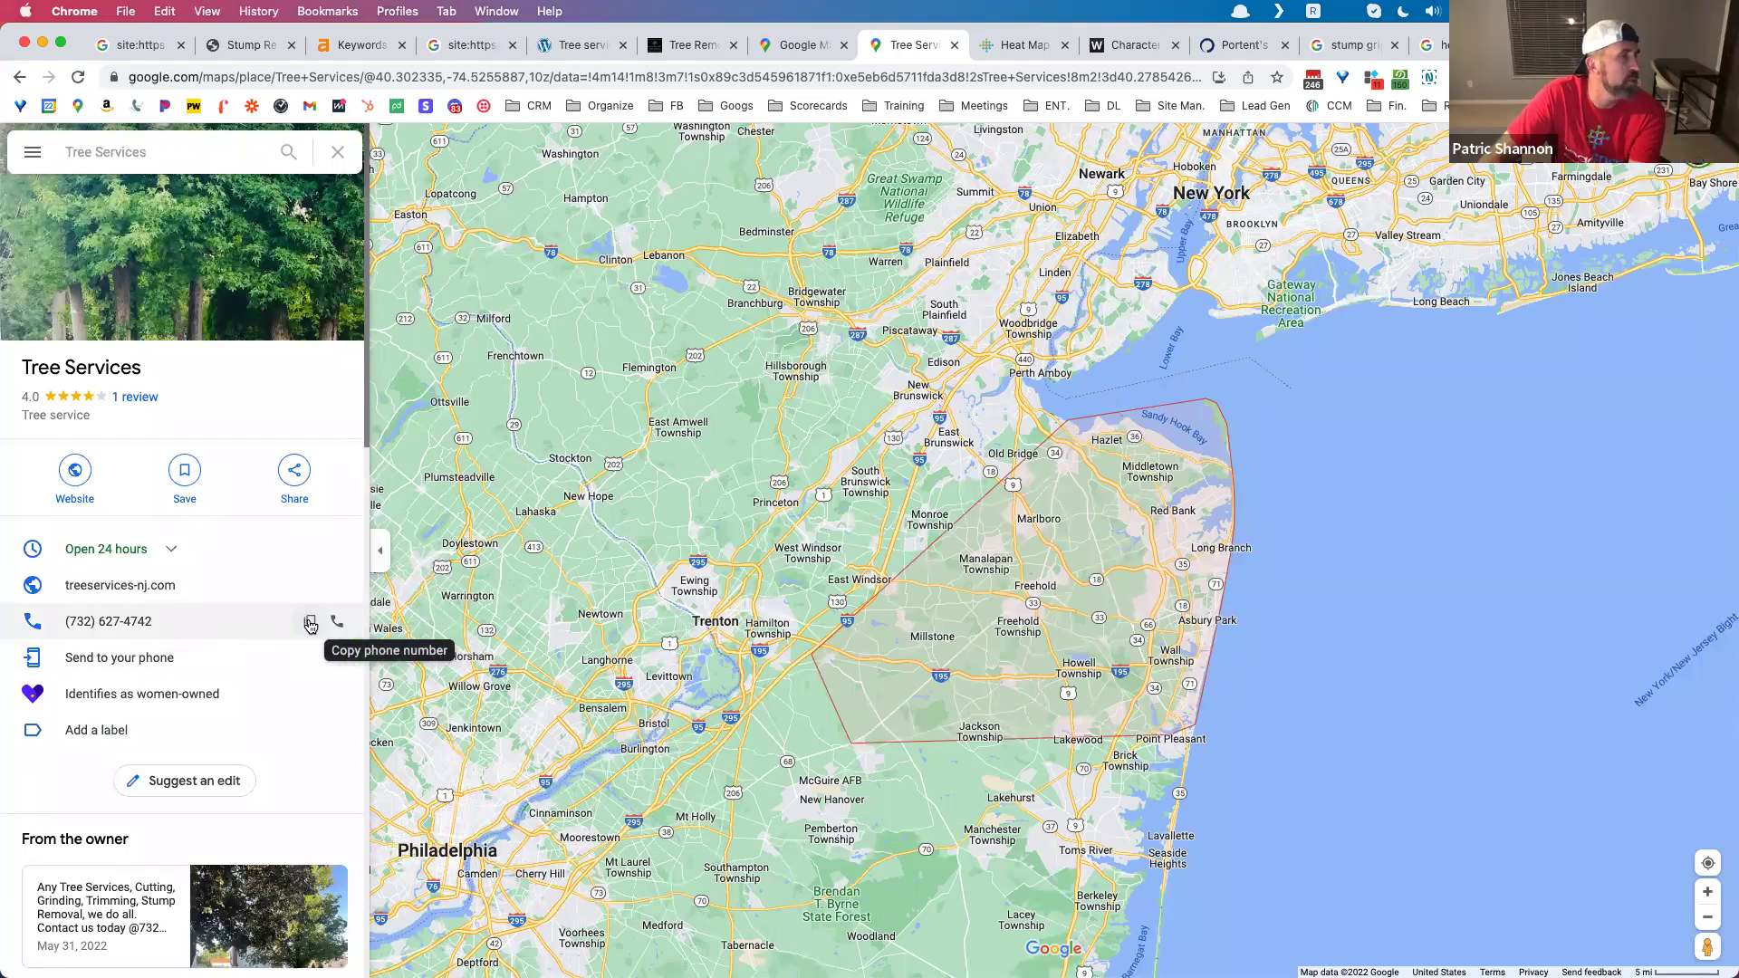
Step: Copy the listing's phone number into a quoted query on the new tab, dropping the country code
left_click(310, 623)
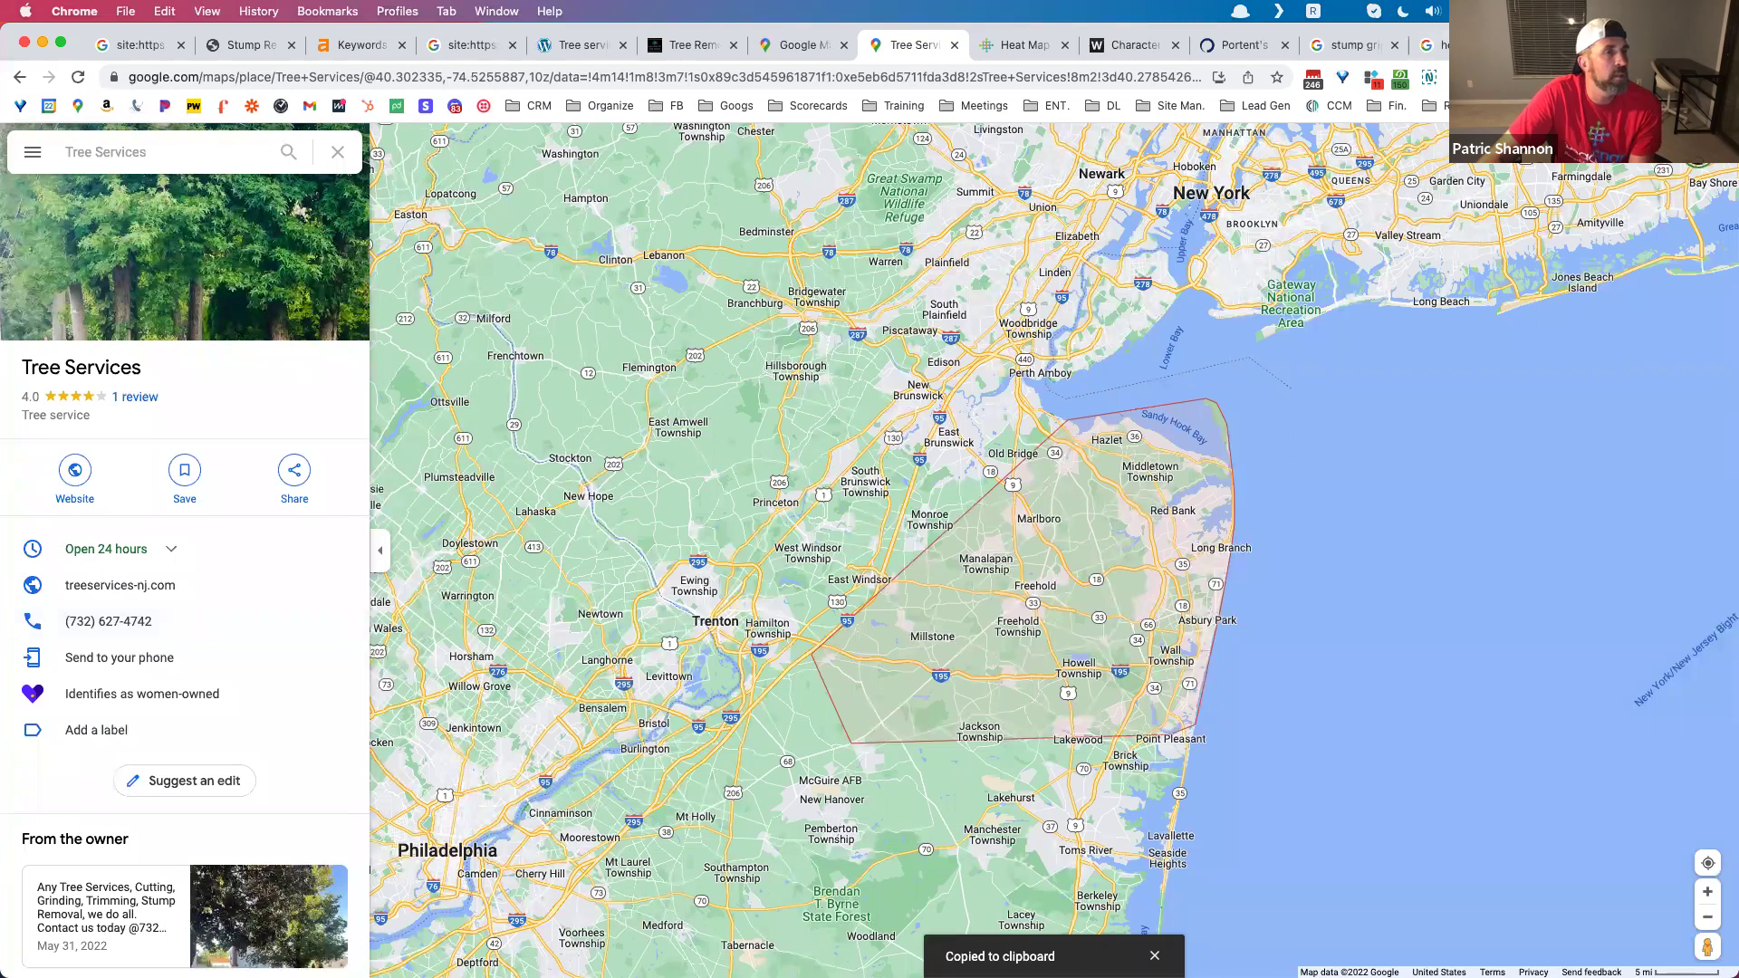
left_click(1563, 46)
left_click_drag(772, 77, 108, 83)
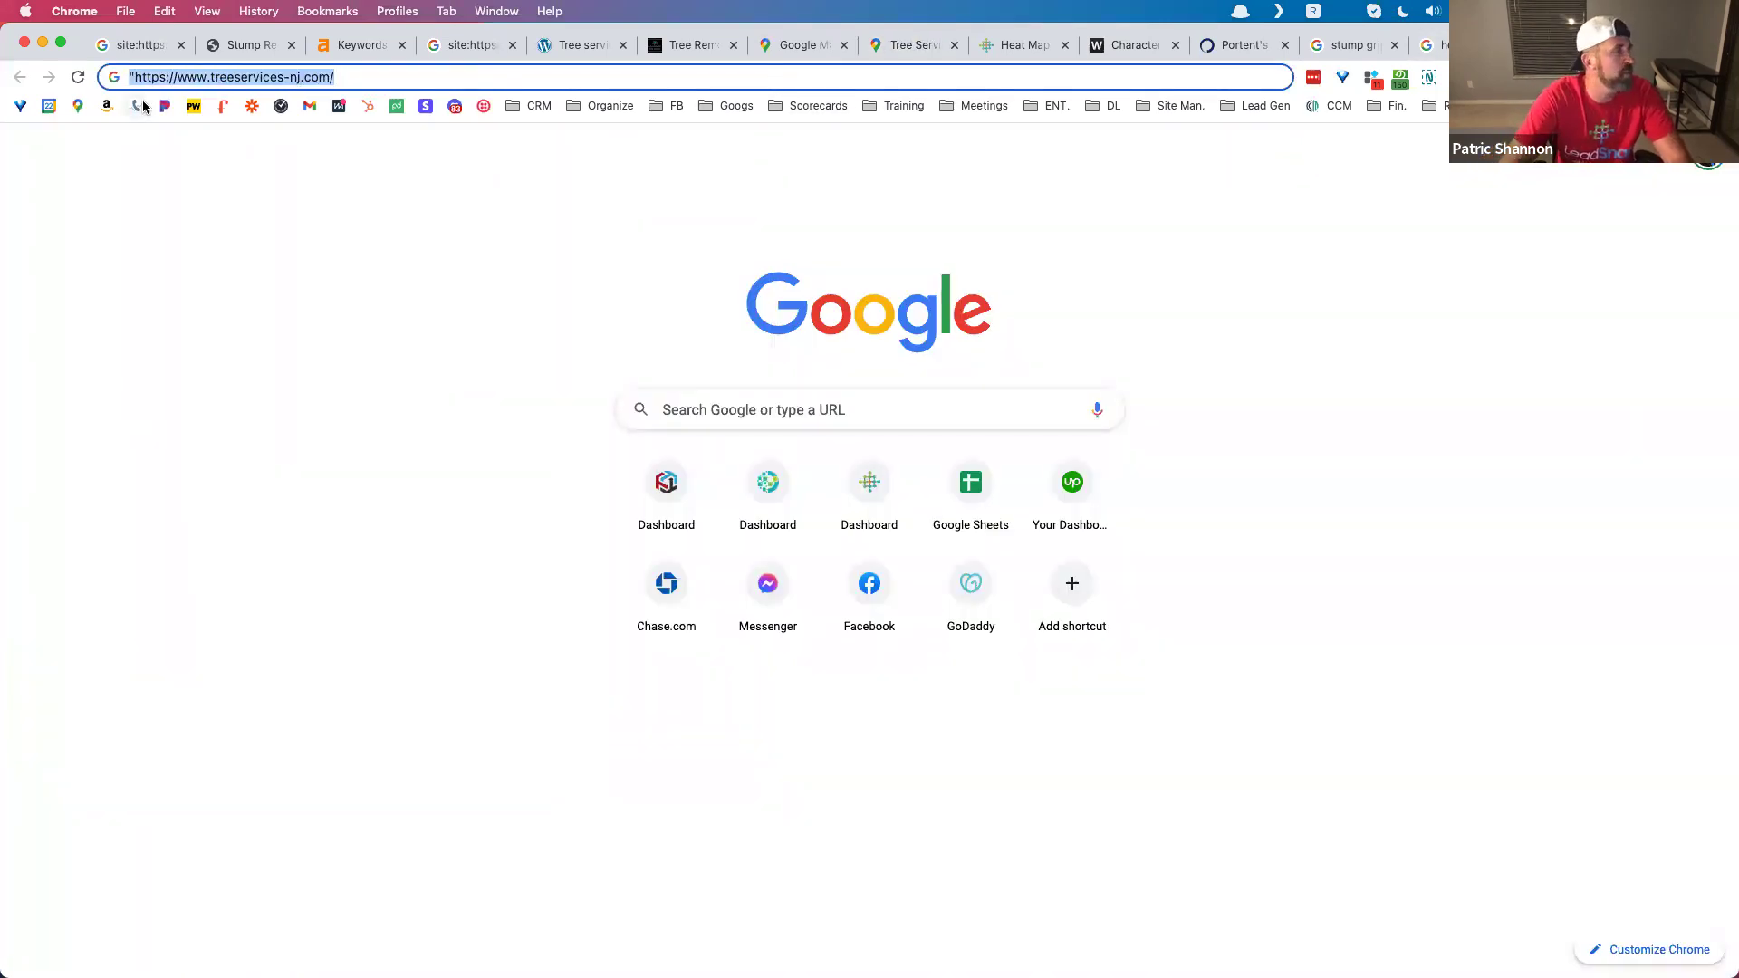
type("\"")
key("super+v")
type("\"")
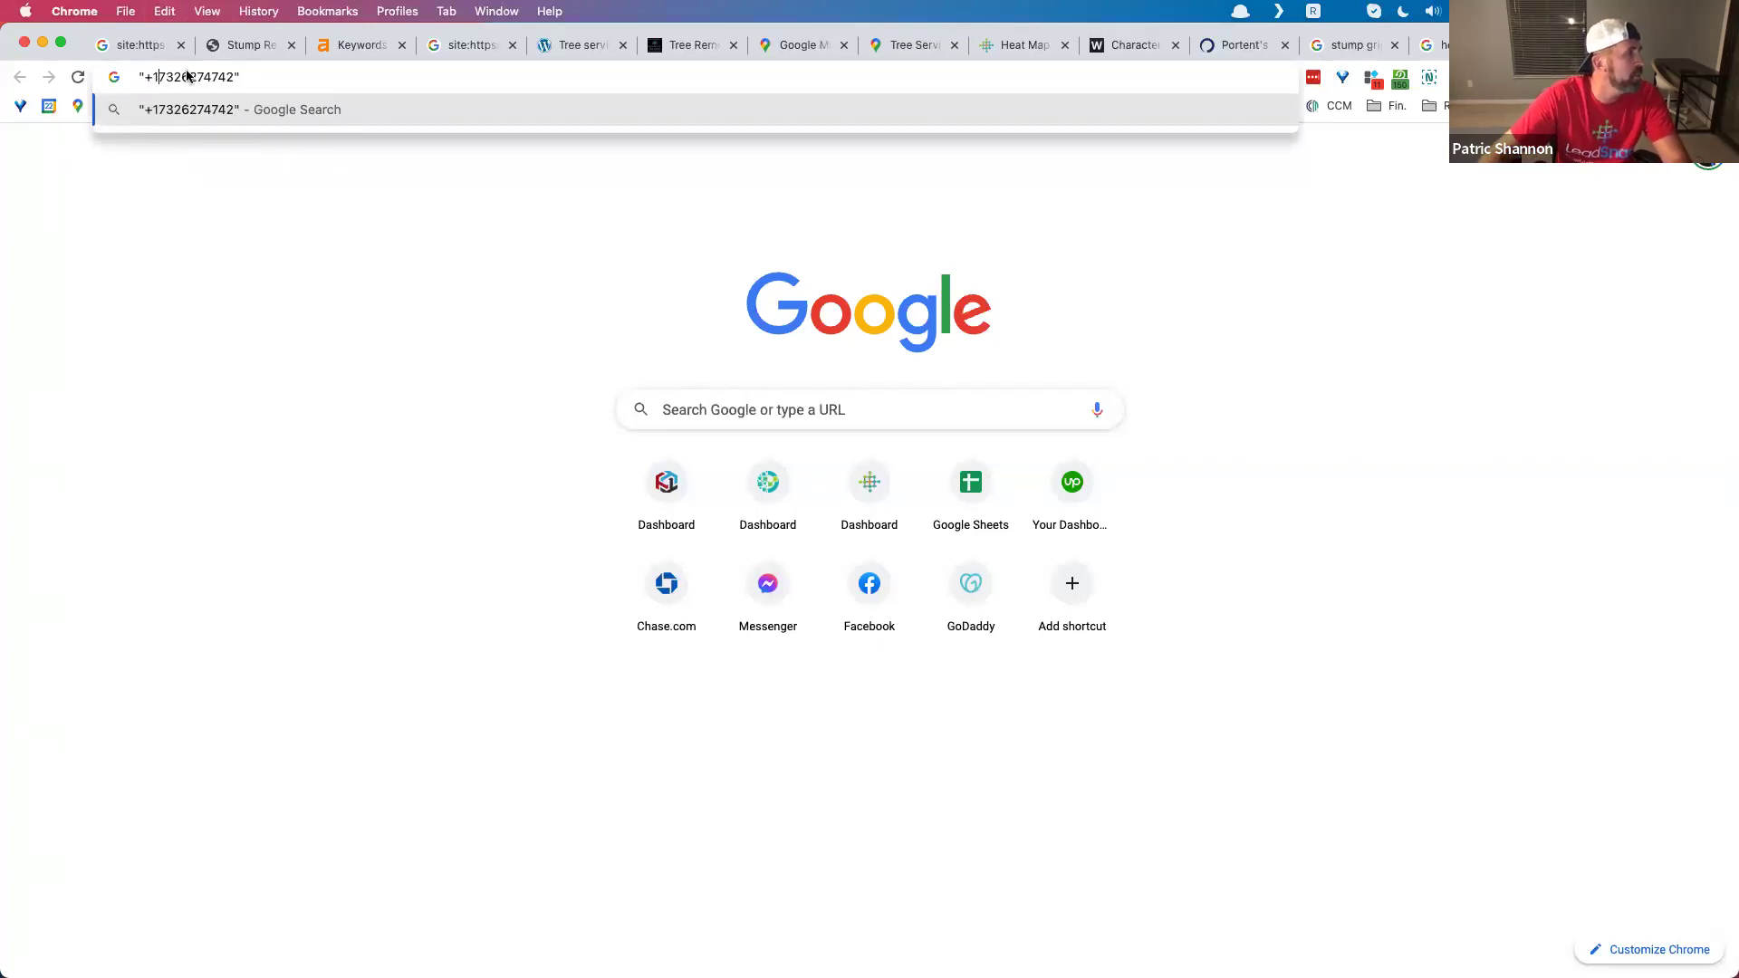
key("BackSpace")
key("BackSpace")
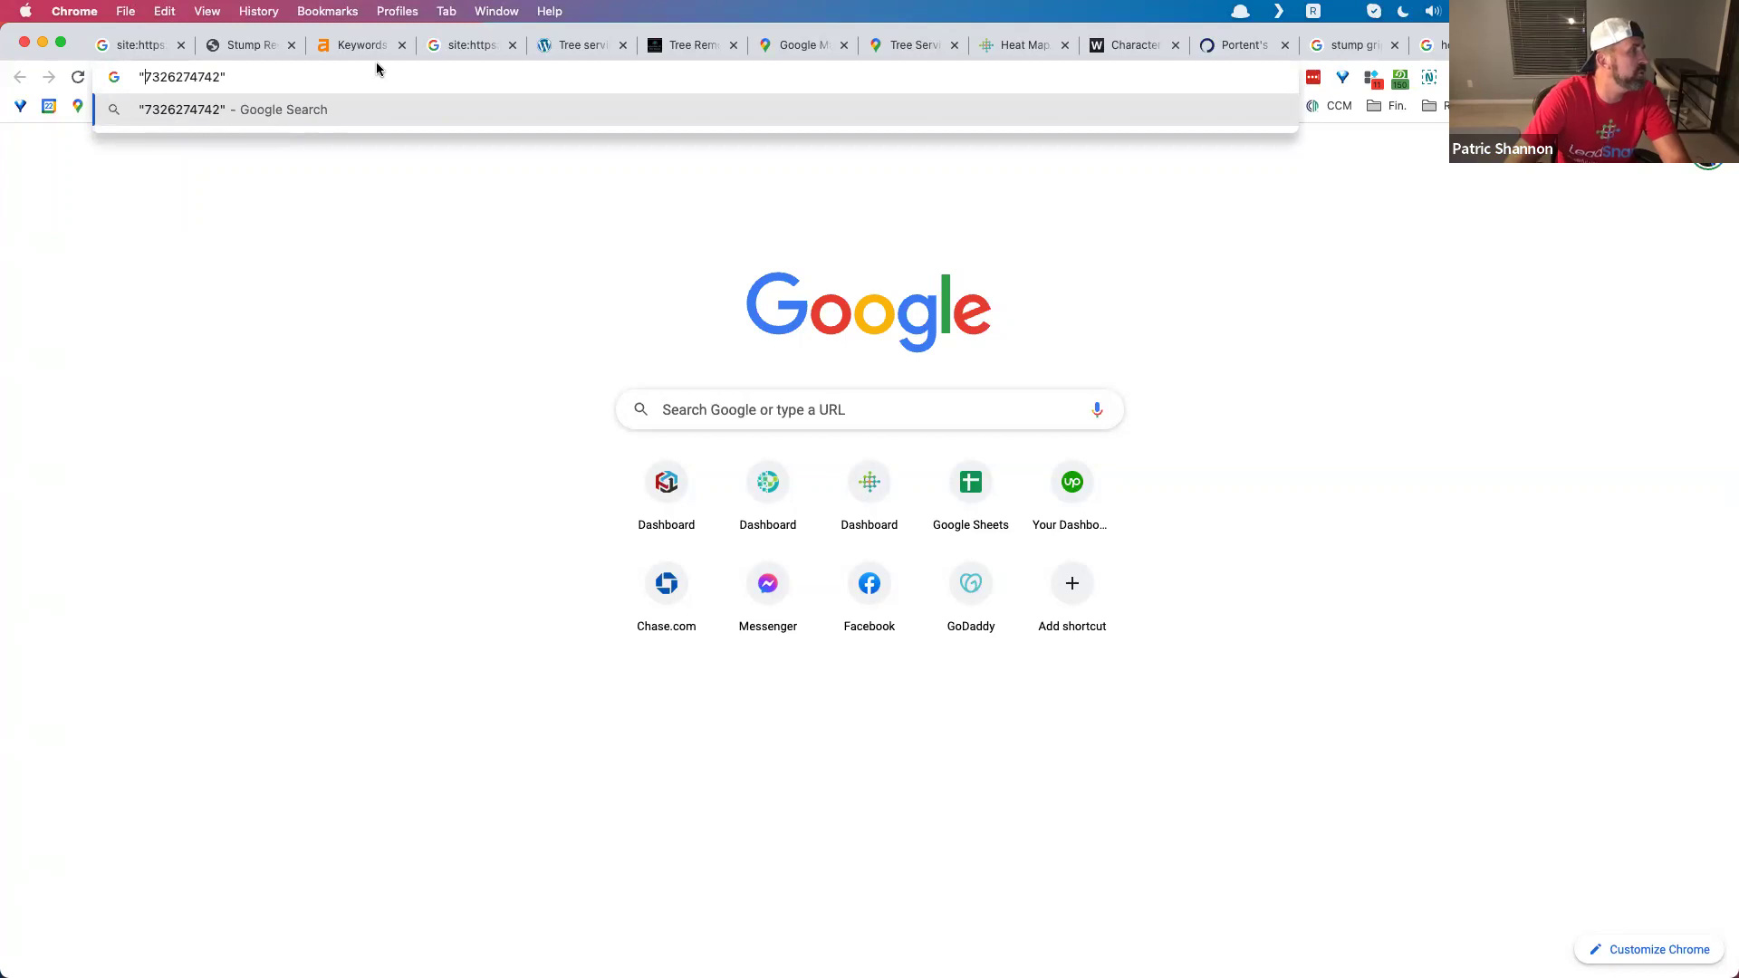
Step: Append a plus sign and a quoted placeholder street address to the query
left_click(329, 77)
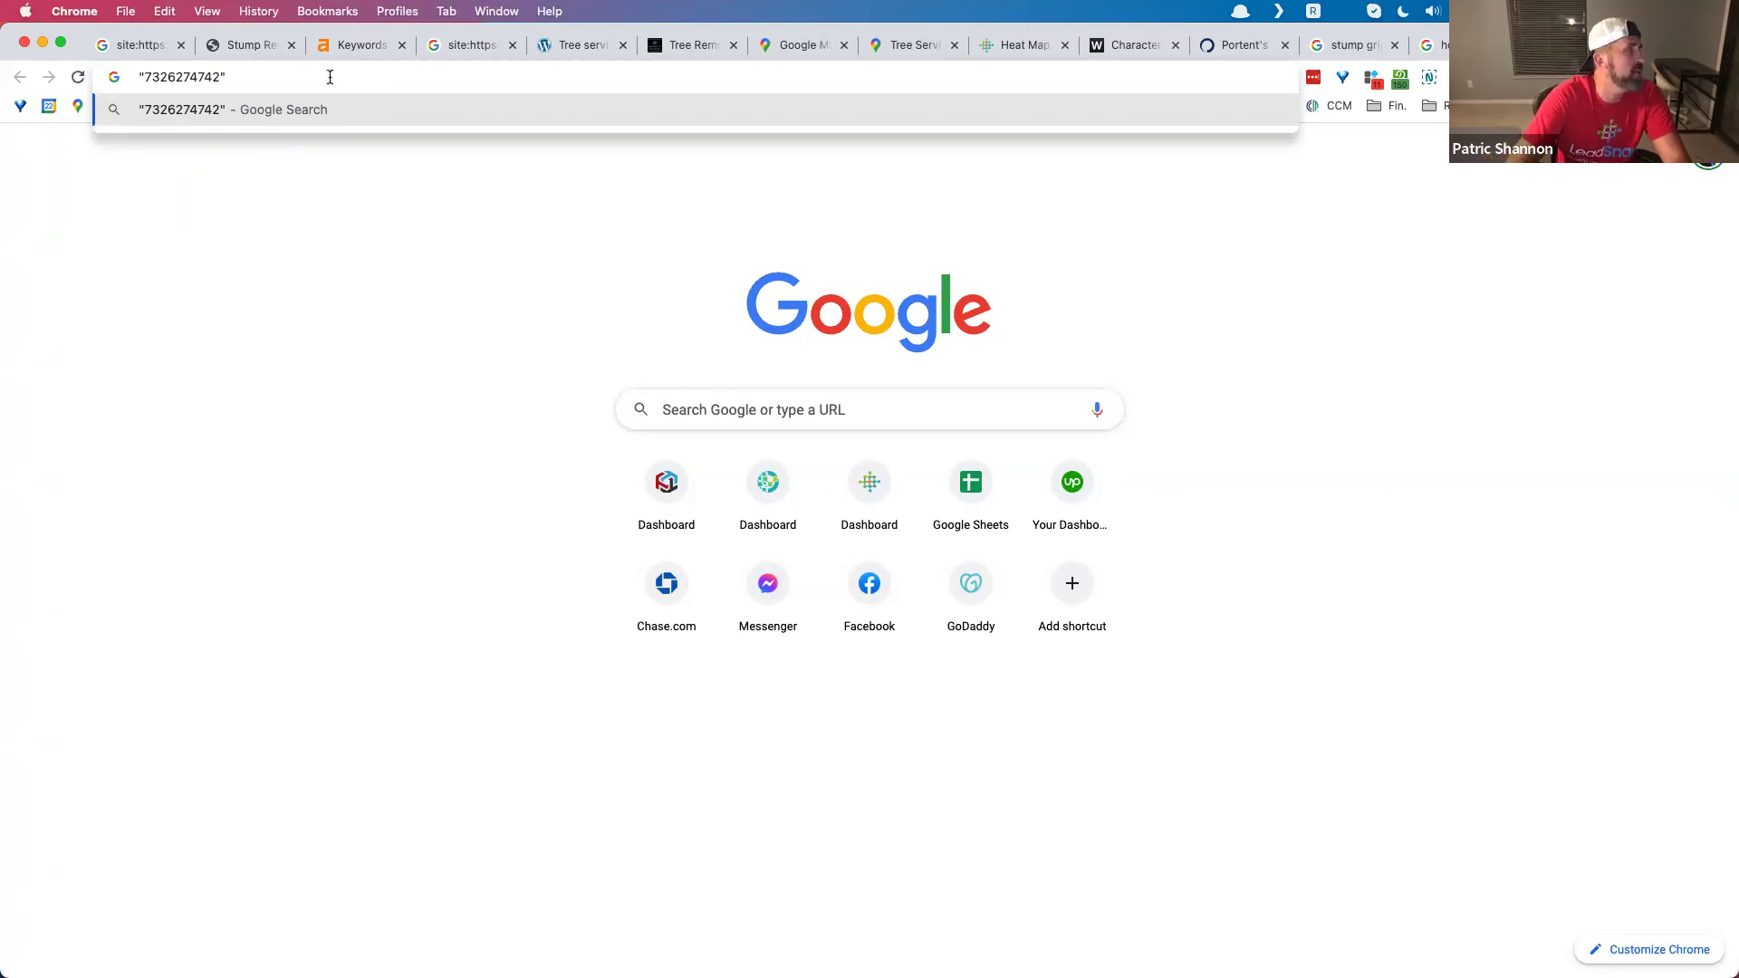
type("+ :")
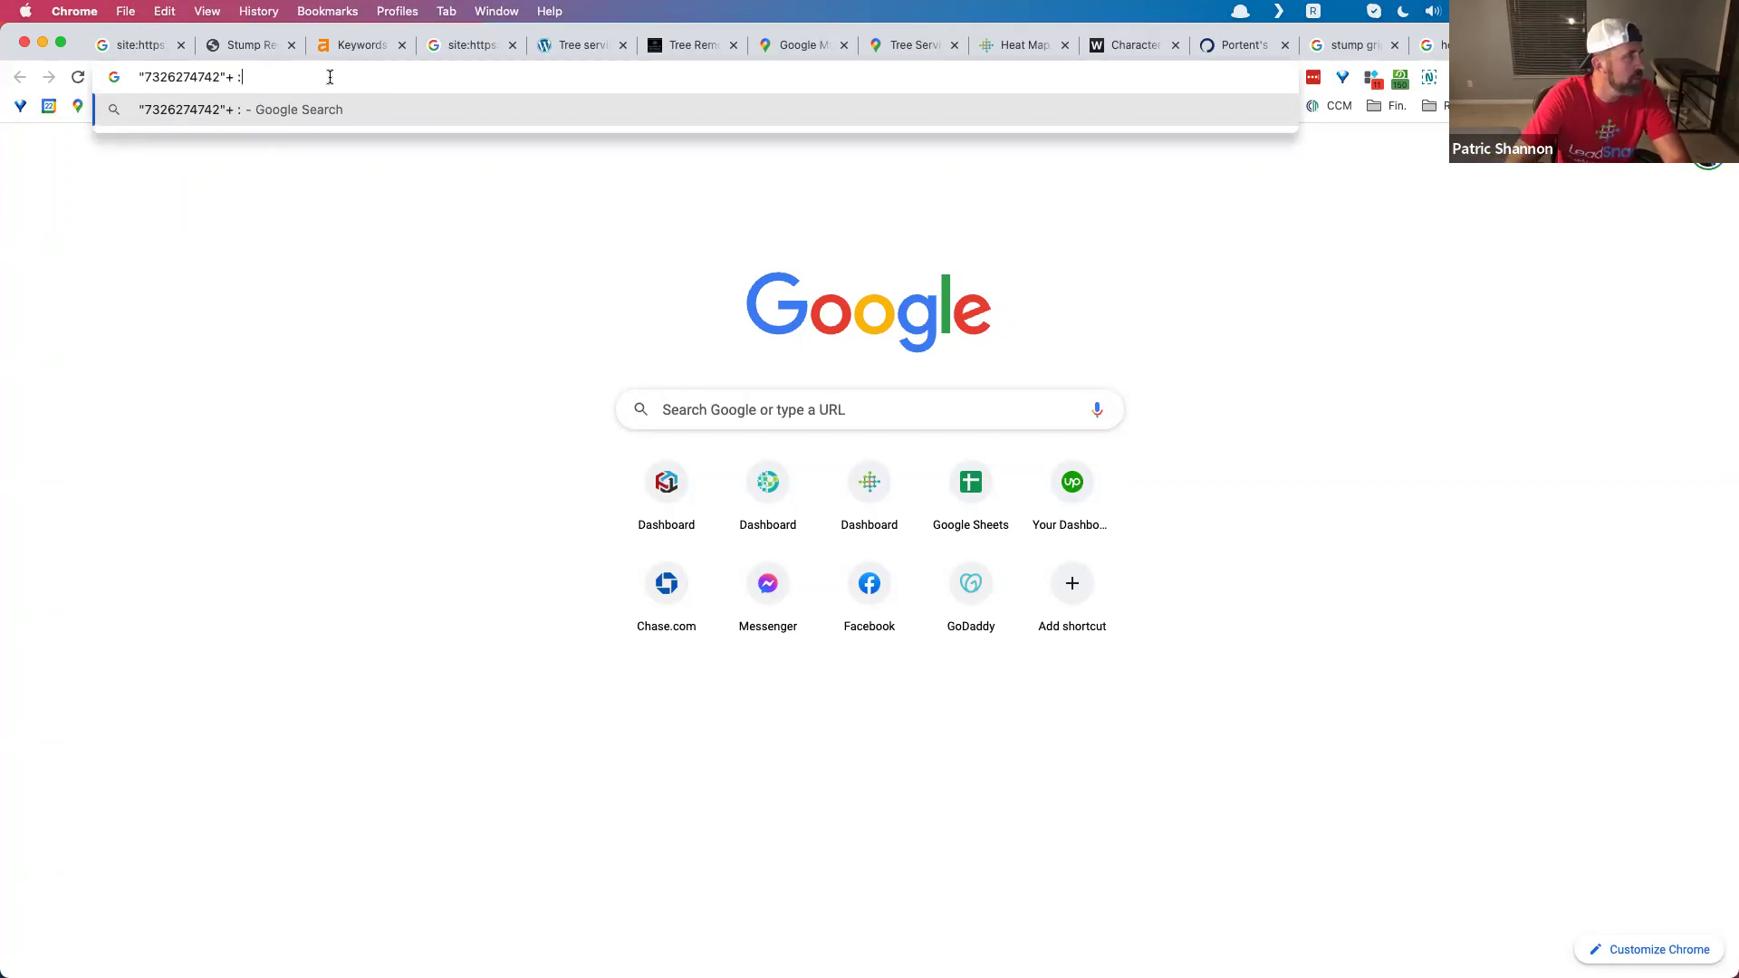
key("BackSpace")
type("\"123")
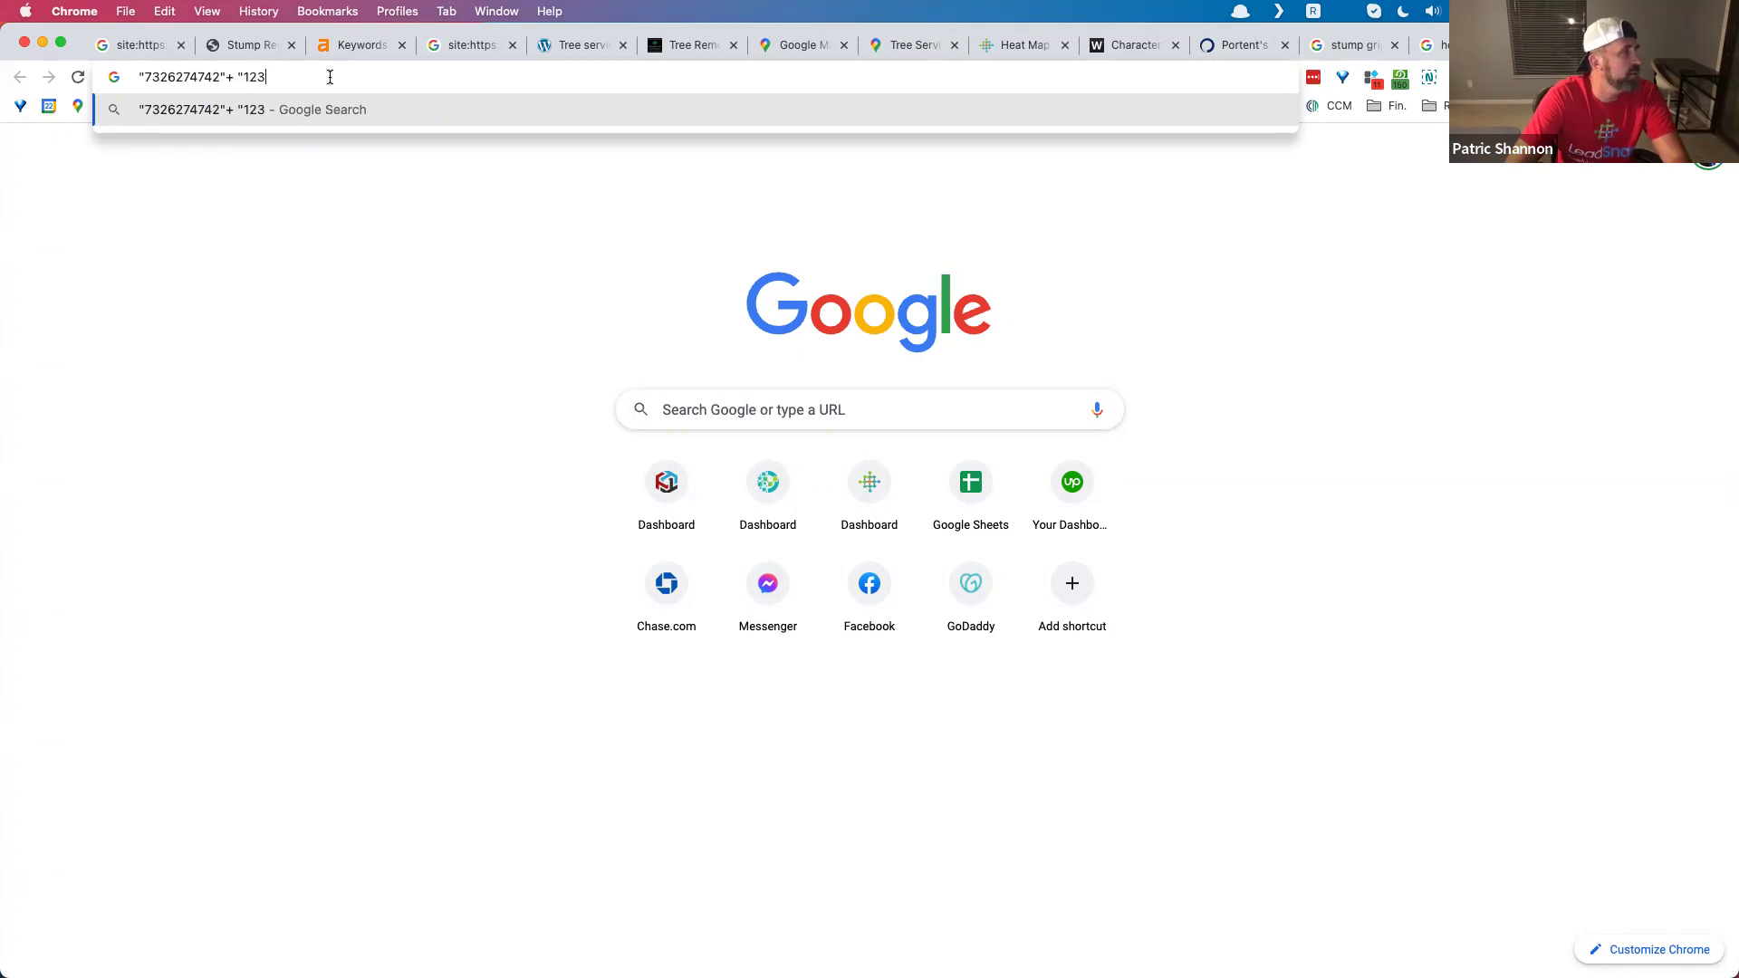
type(" easy street")
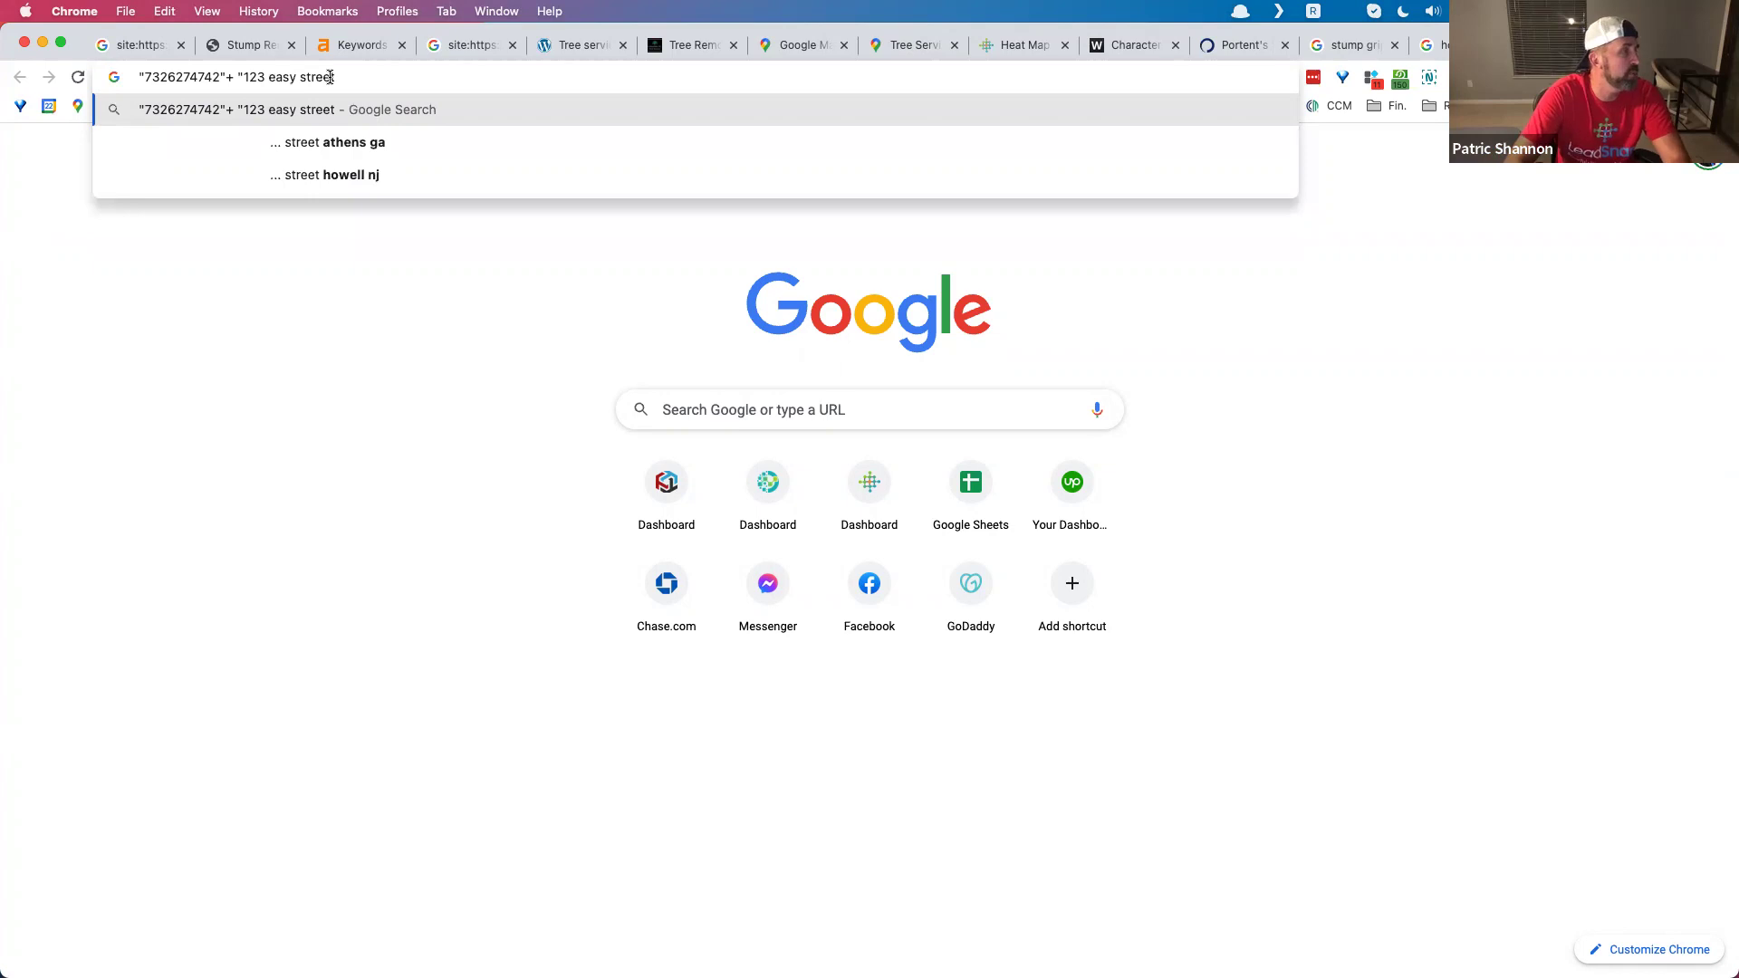
key("Down")
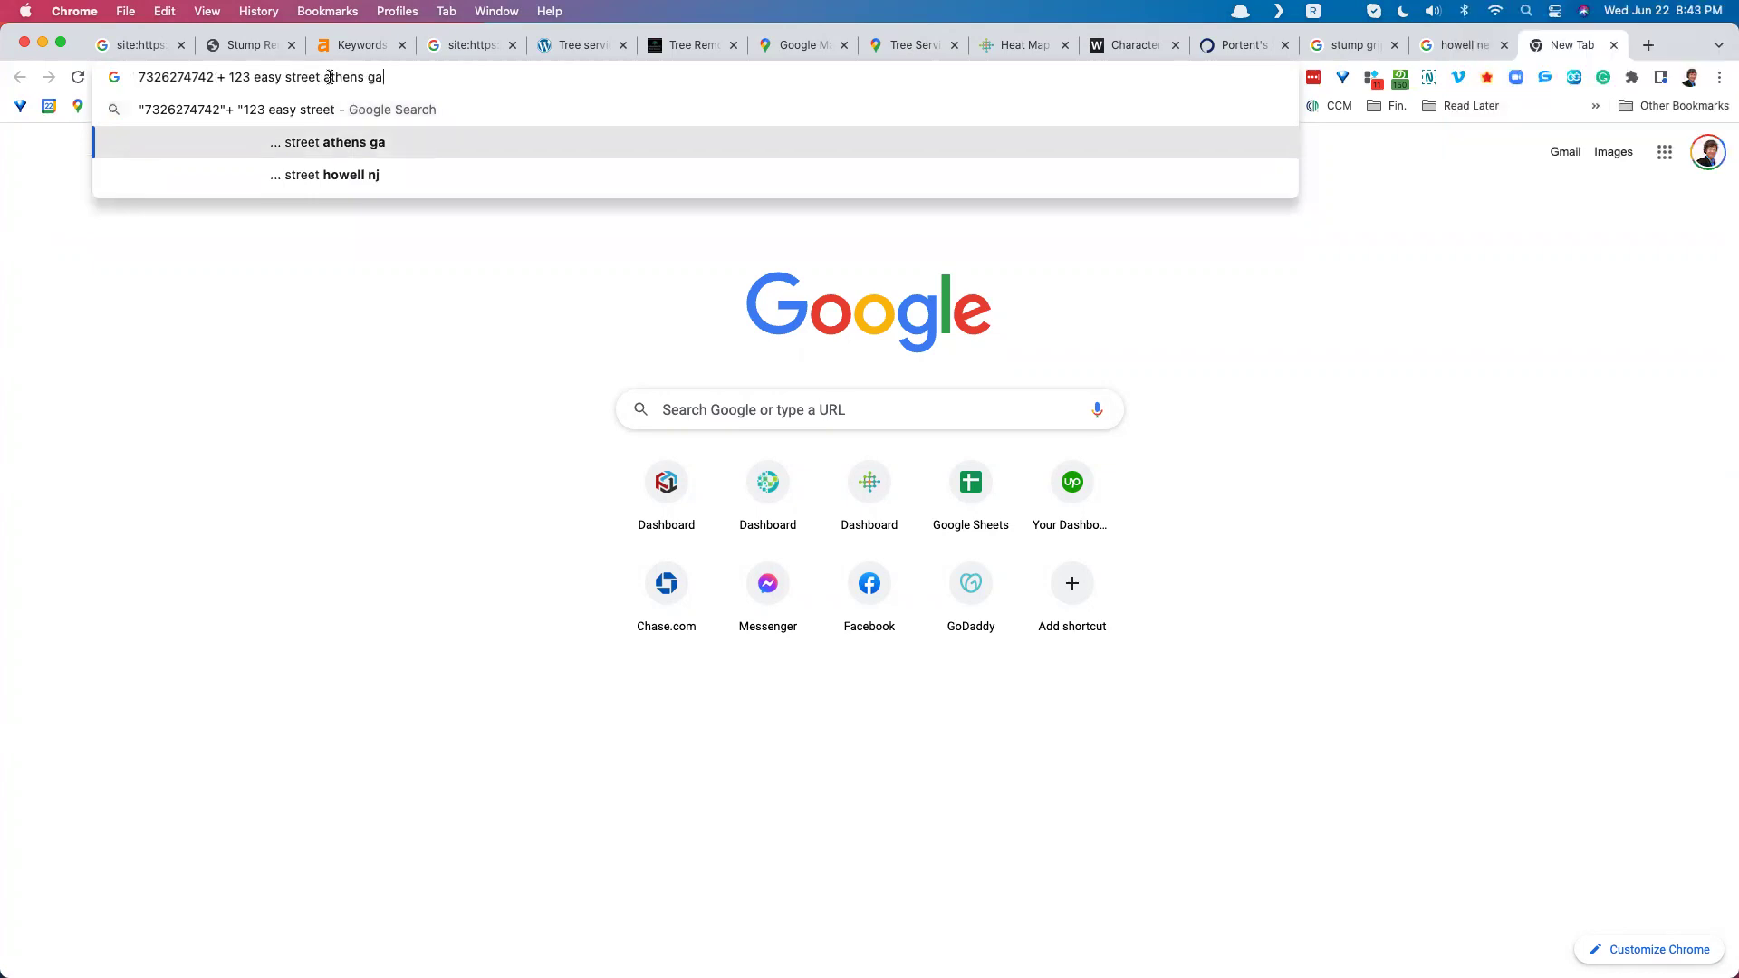
type("\"")
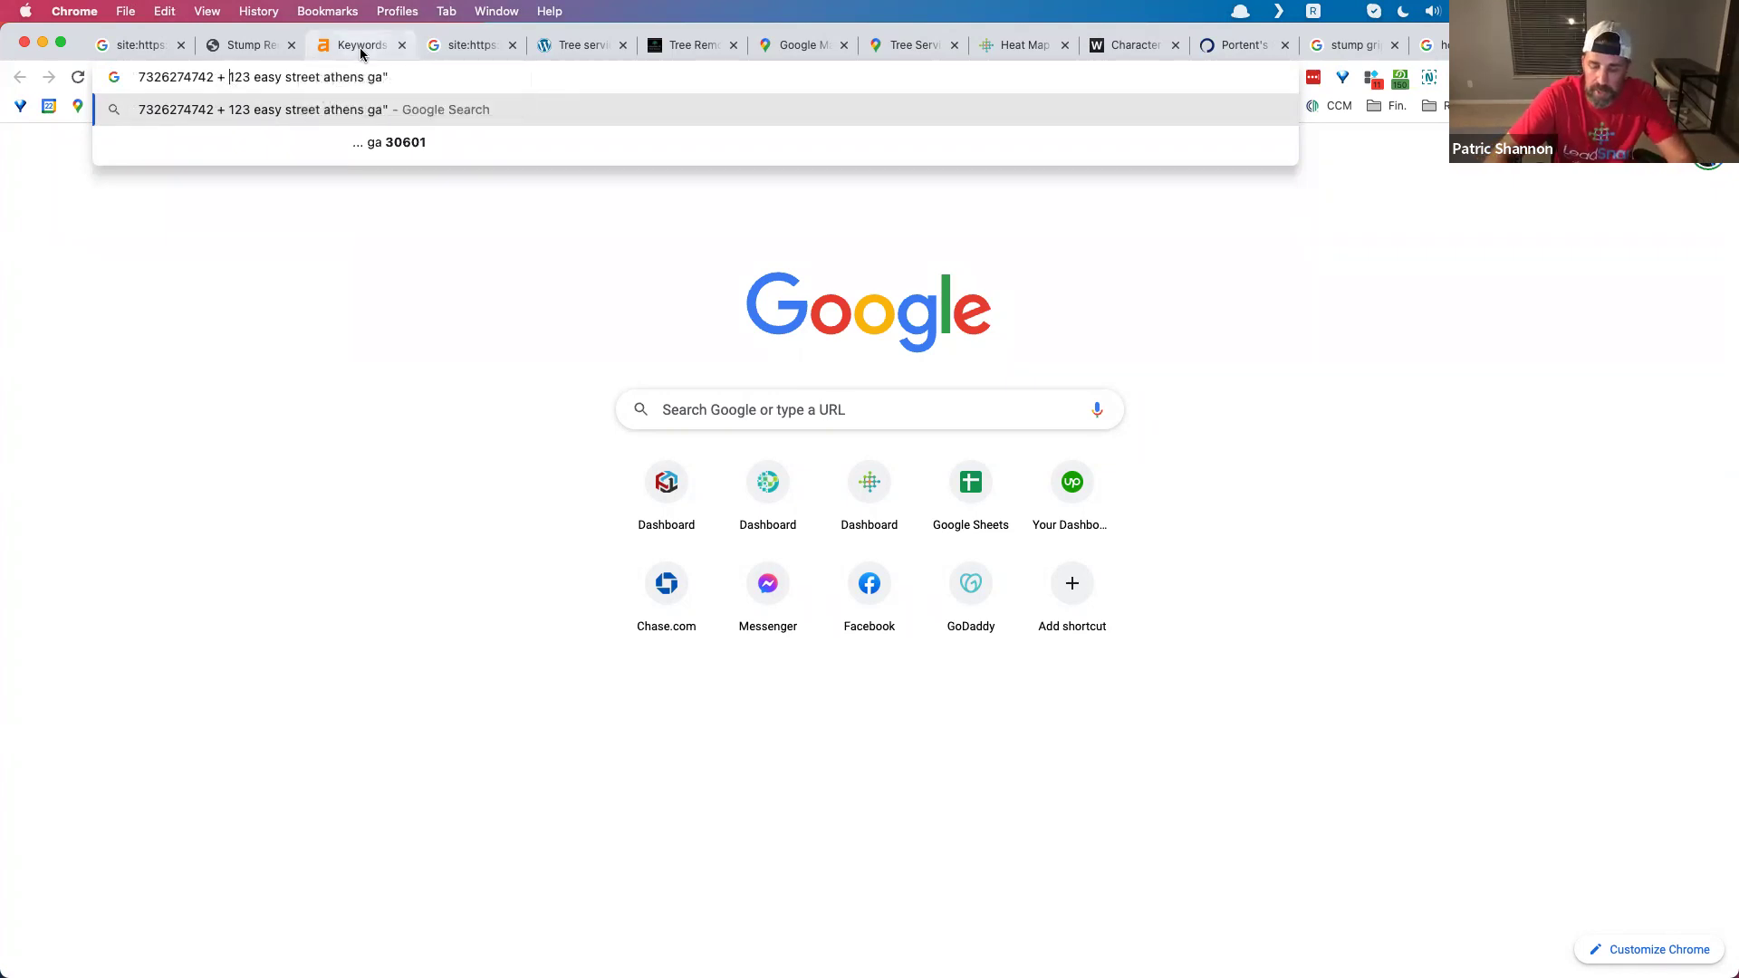
type("\"")
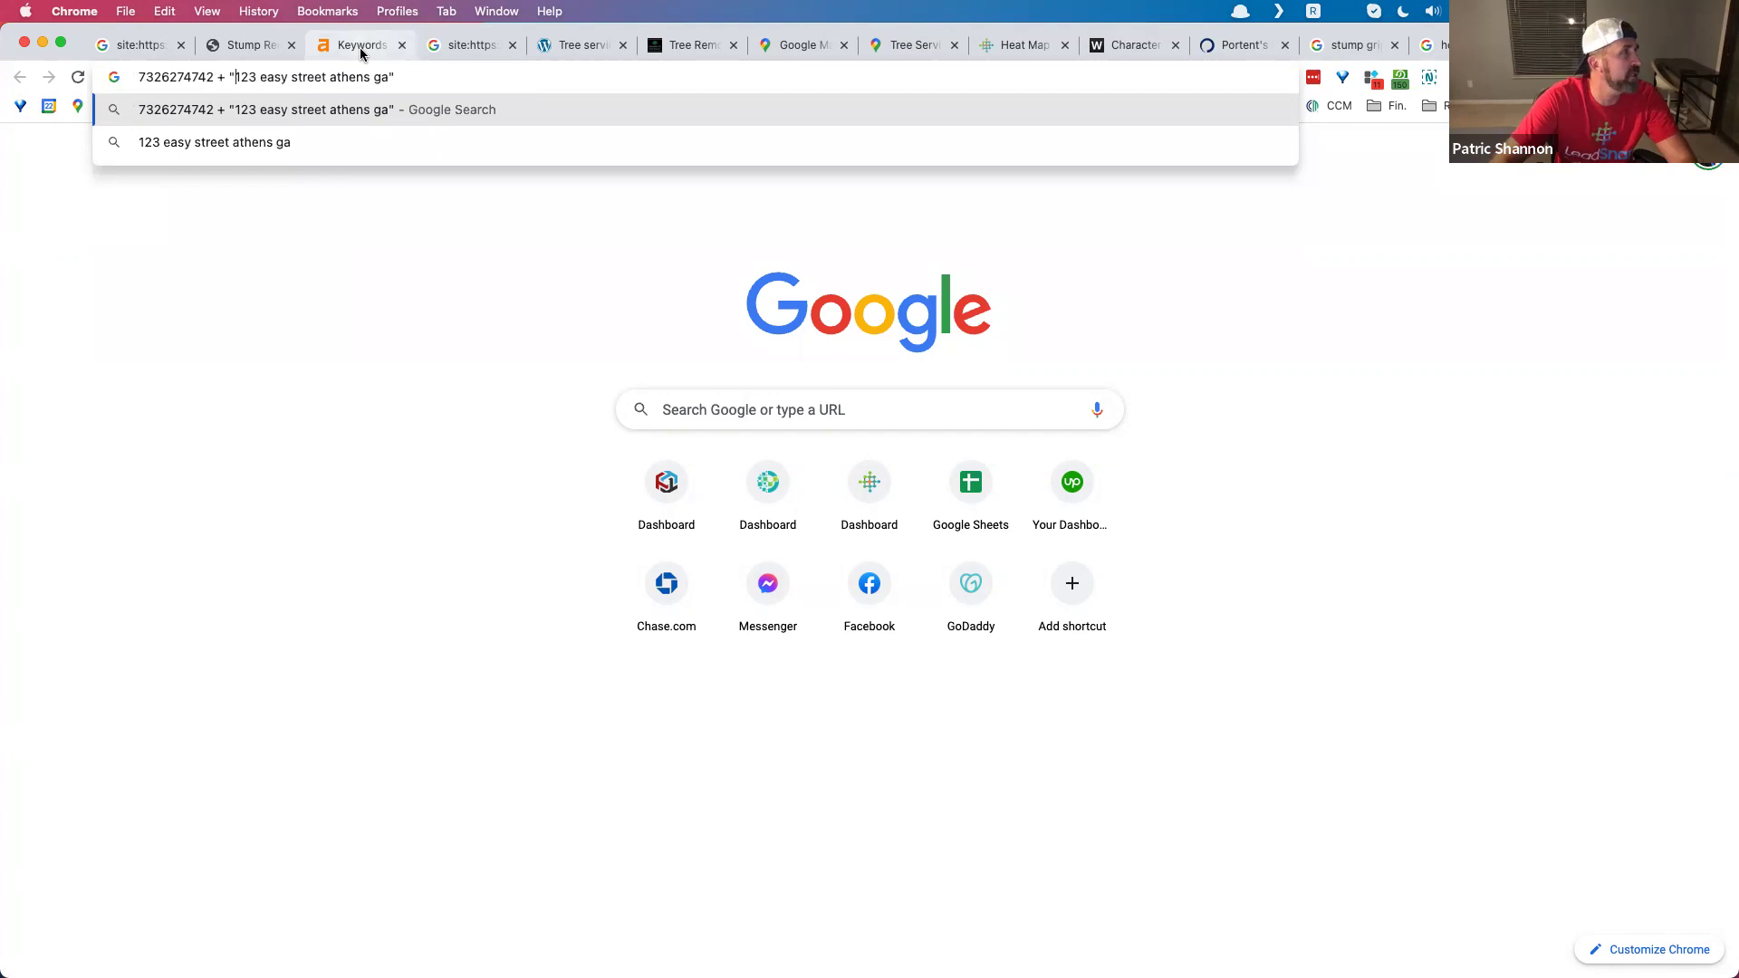
left_click(214, 75)
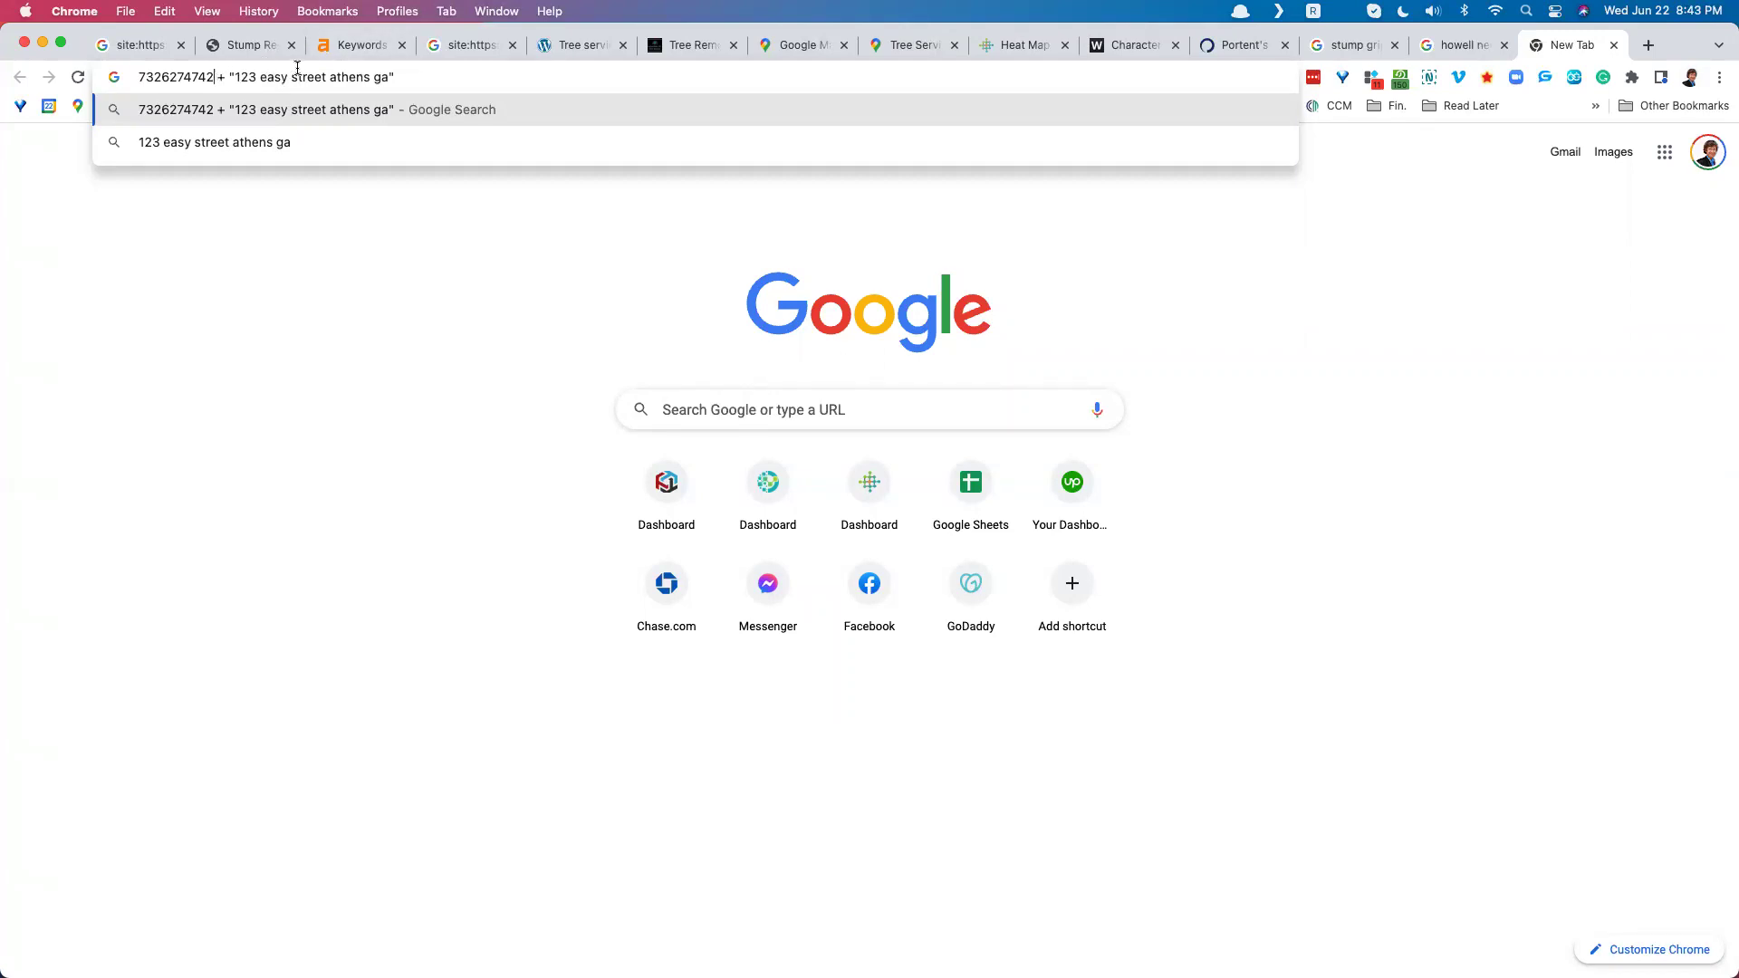
type("\"")
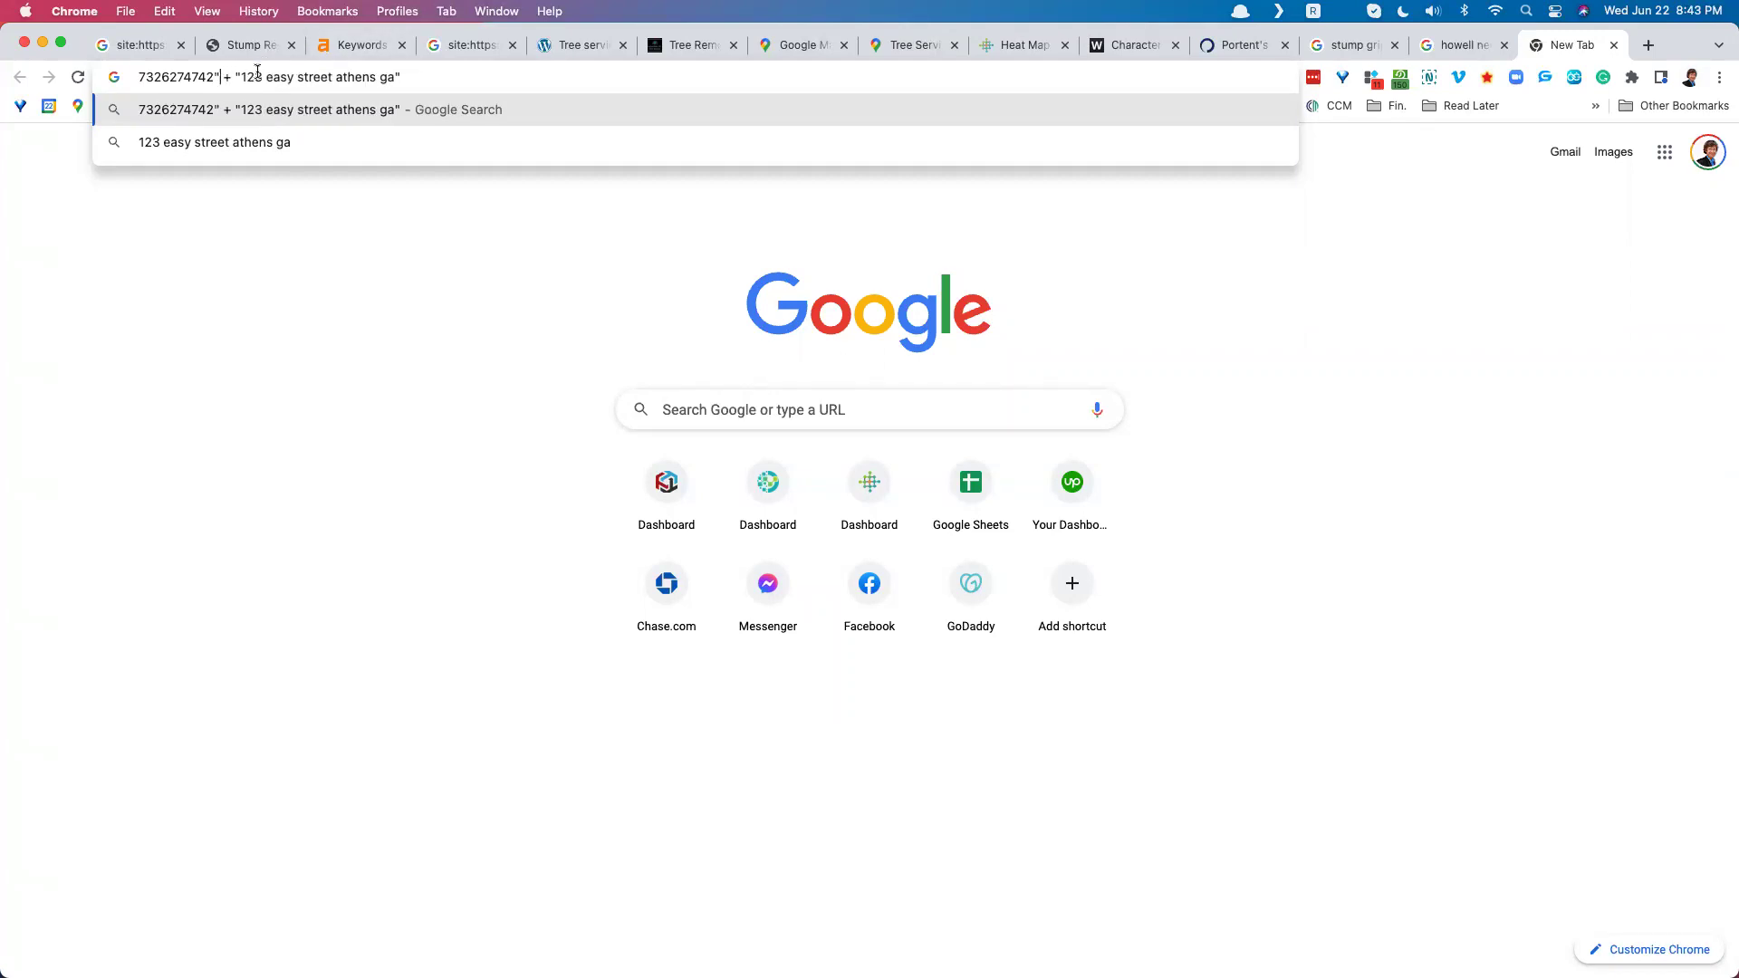
Step: Replace the placeholder with the business's quoted street address and town, then search
left_click_drag(240, 76, 406, 70)
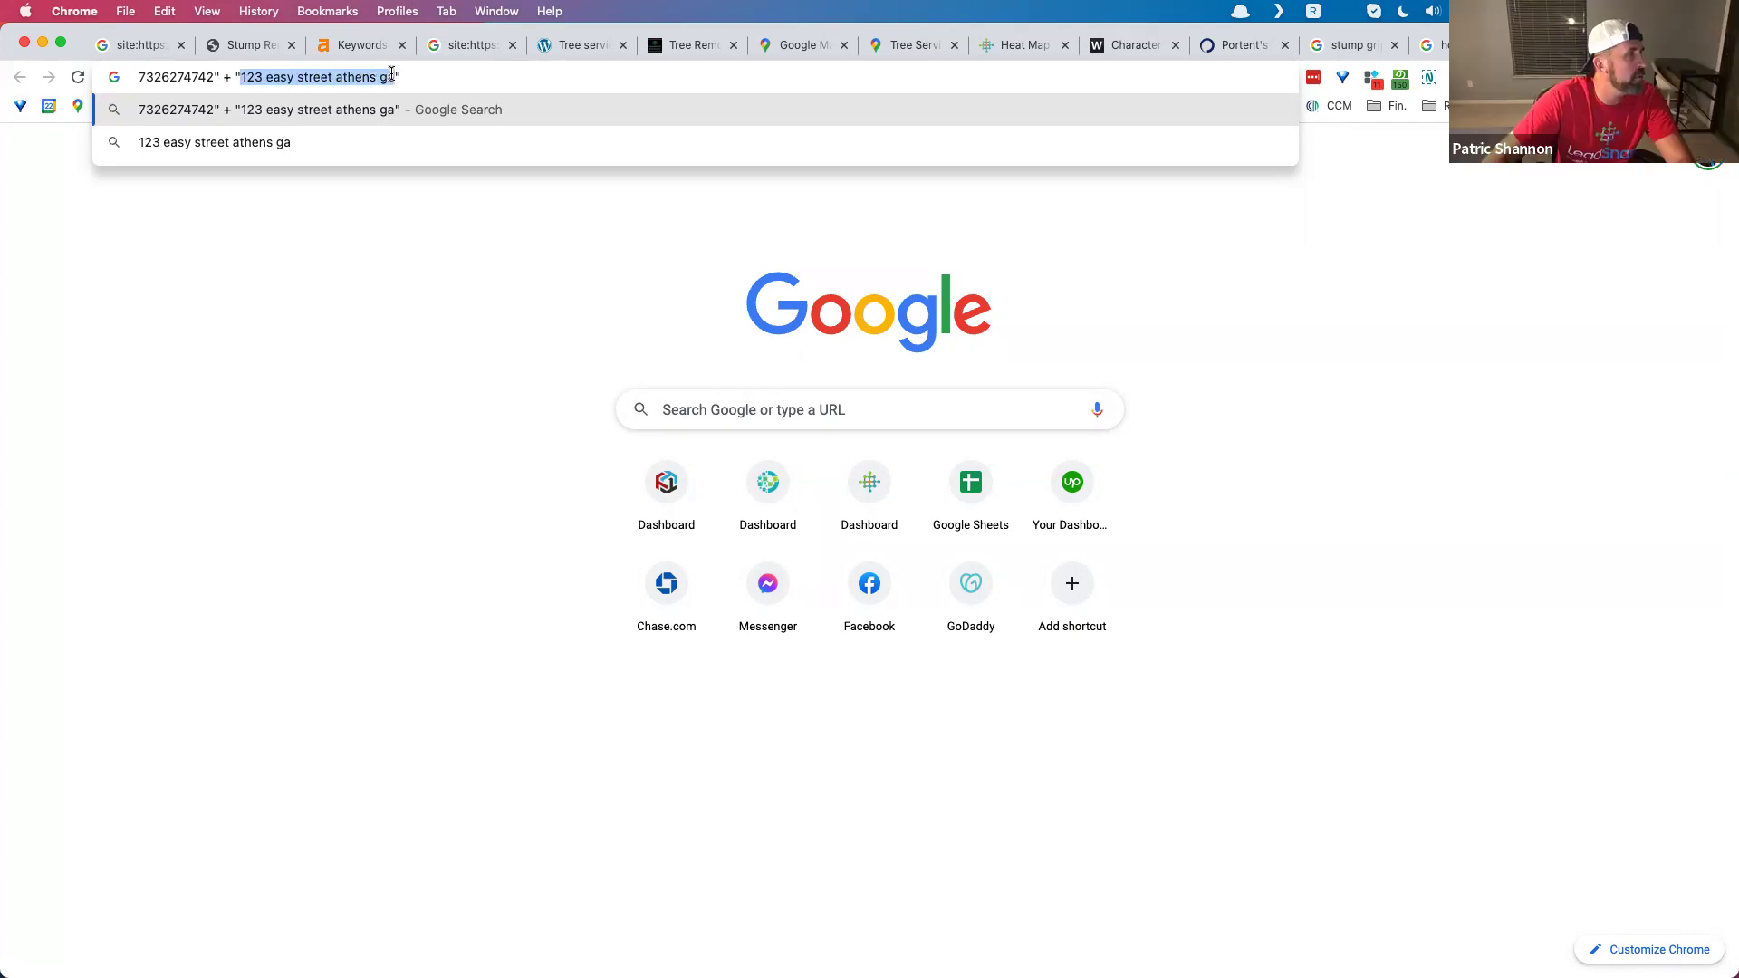
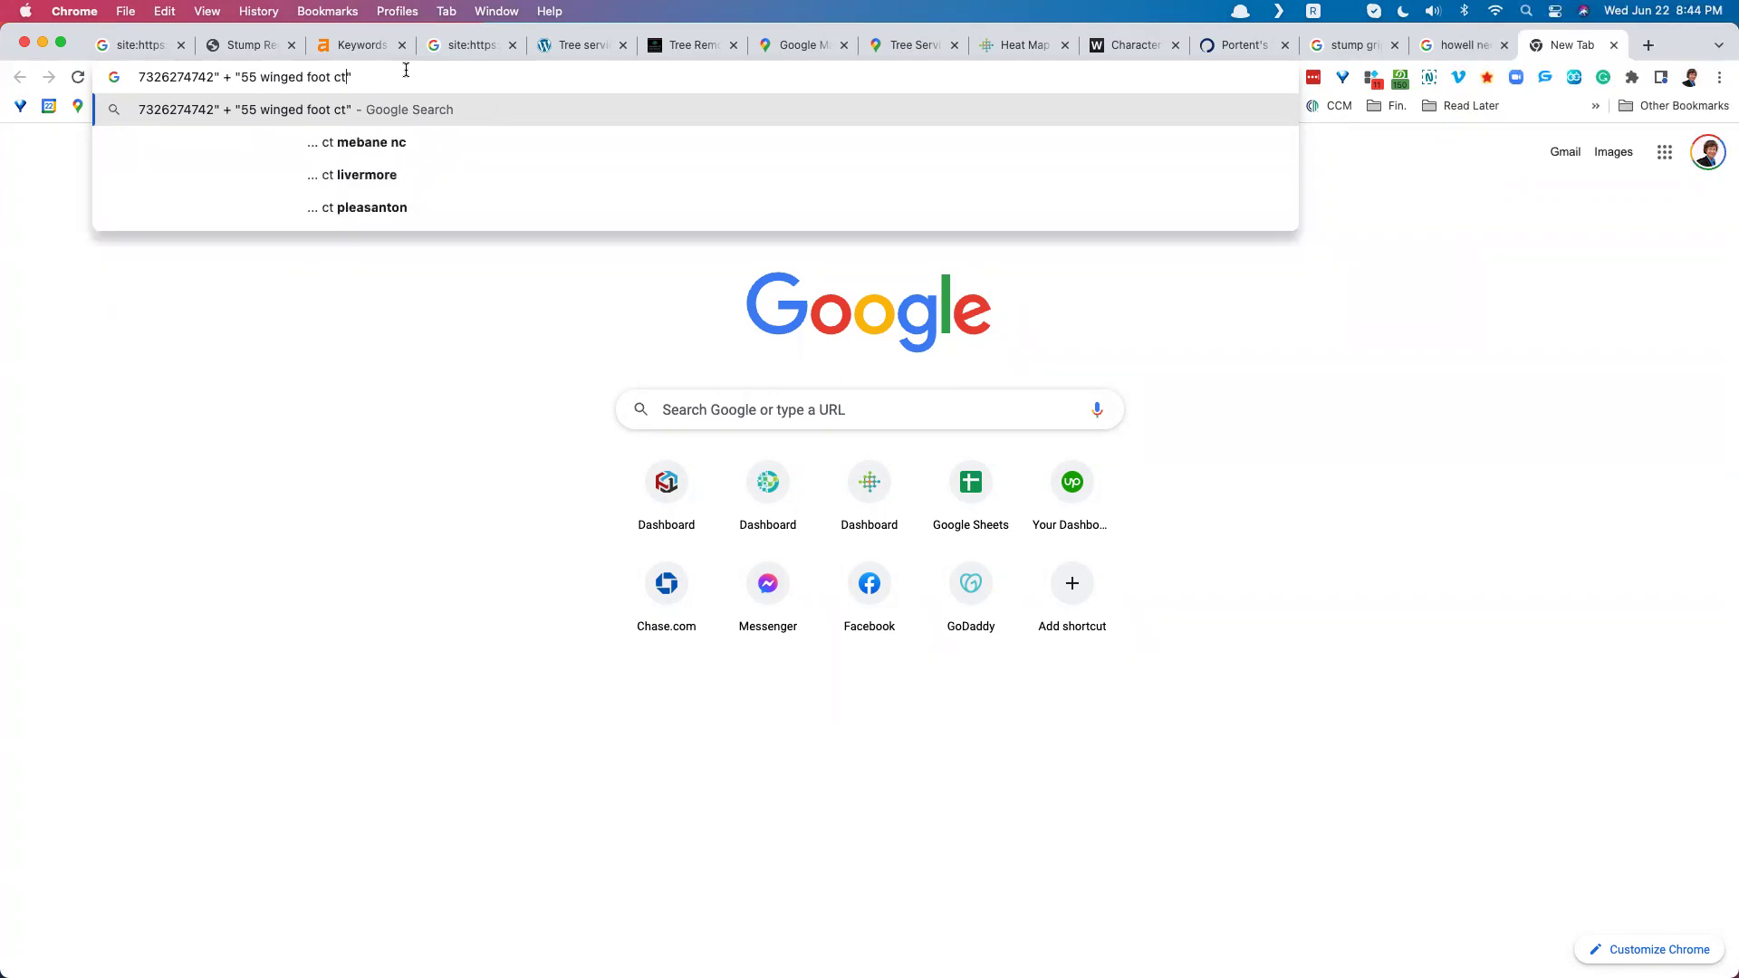
left_click(327, 78)
key("BackSpace")
key("BackSpace")
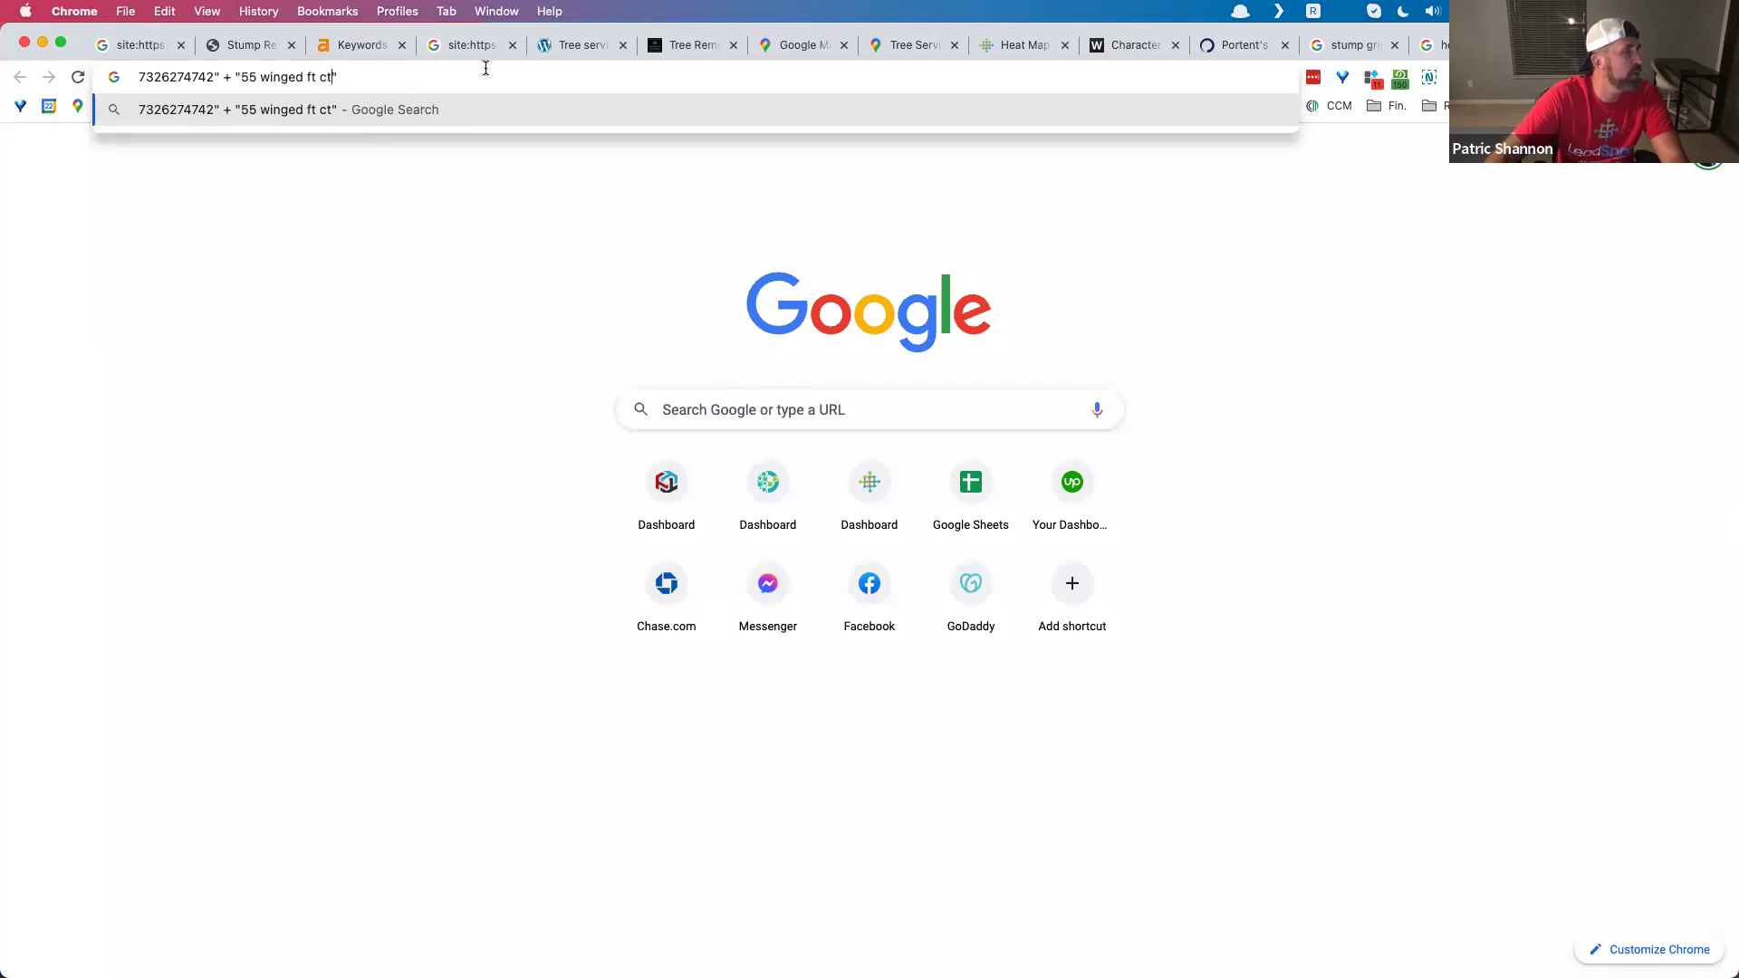
type("howell")
key("BackSpace")
key("BackSpace")
key("BackSpace")
key("BackSpace")
key("BackSpace")
key("BackSpace")
type("howell")
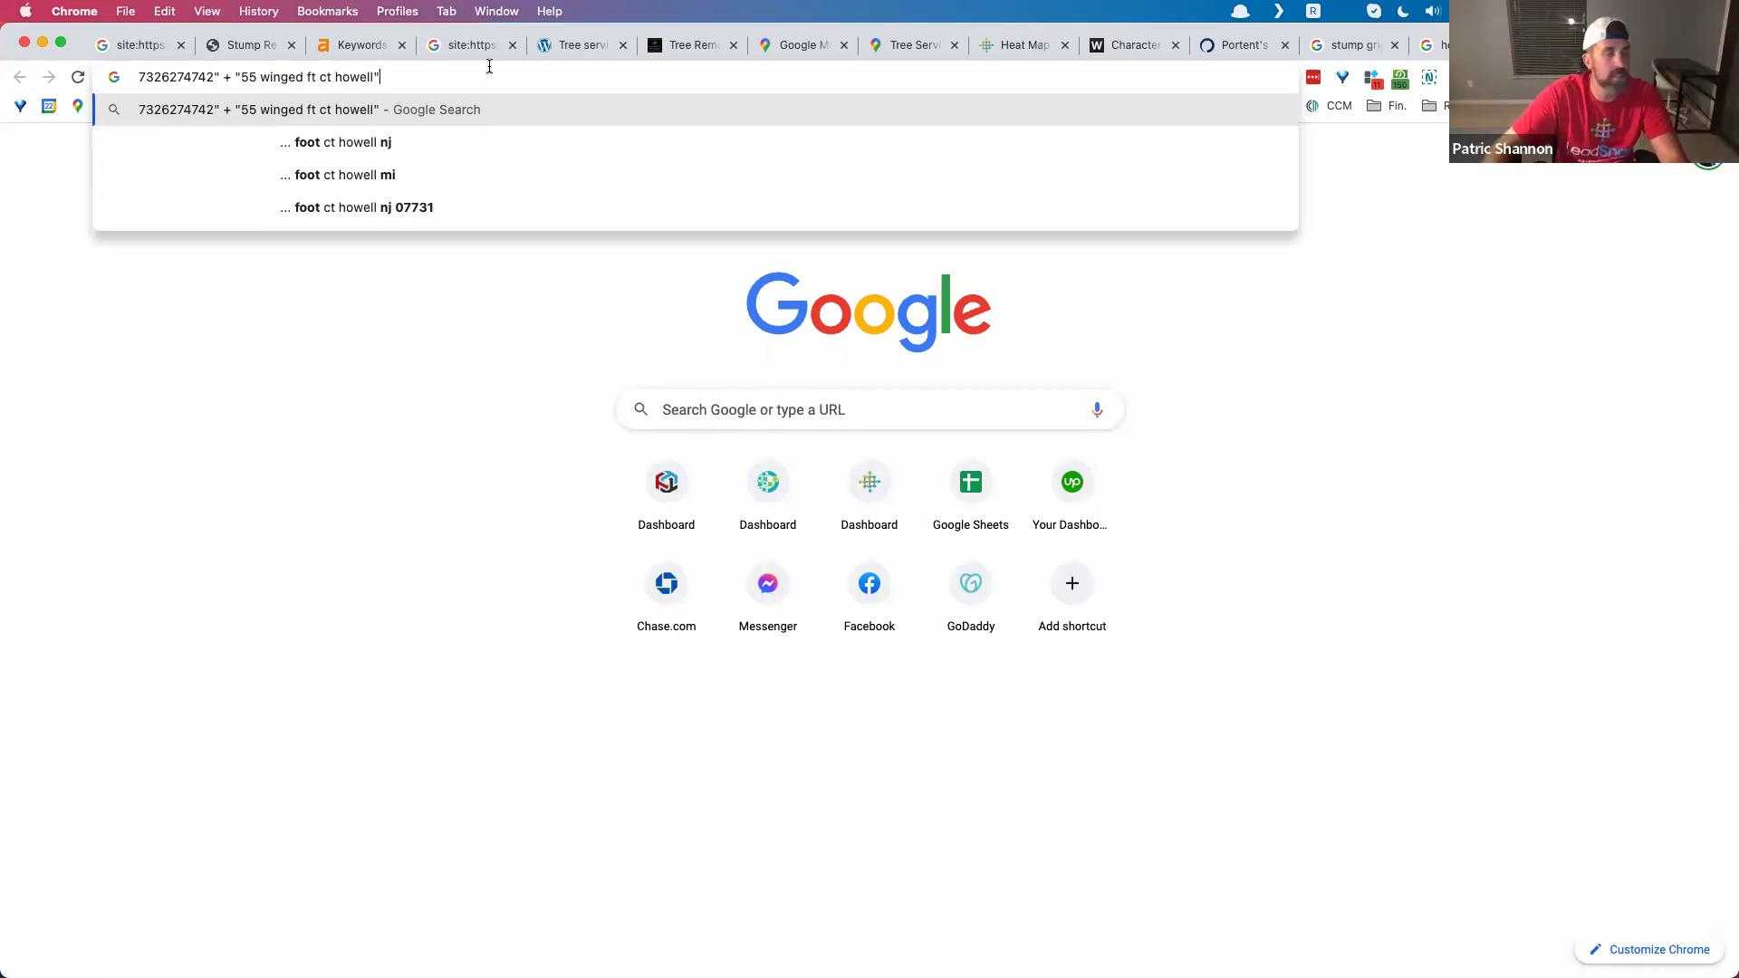
key("Return")
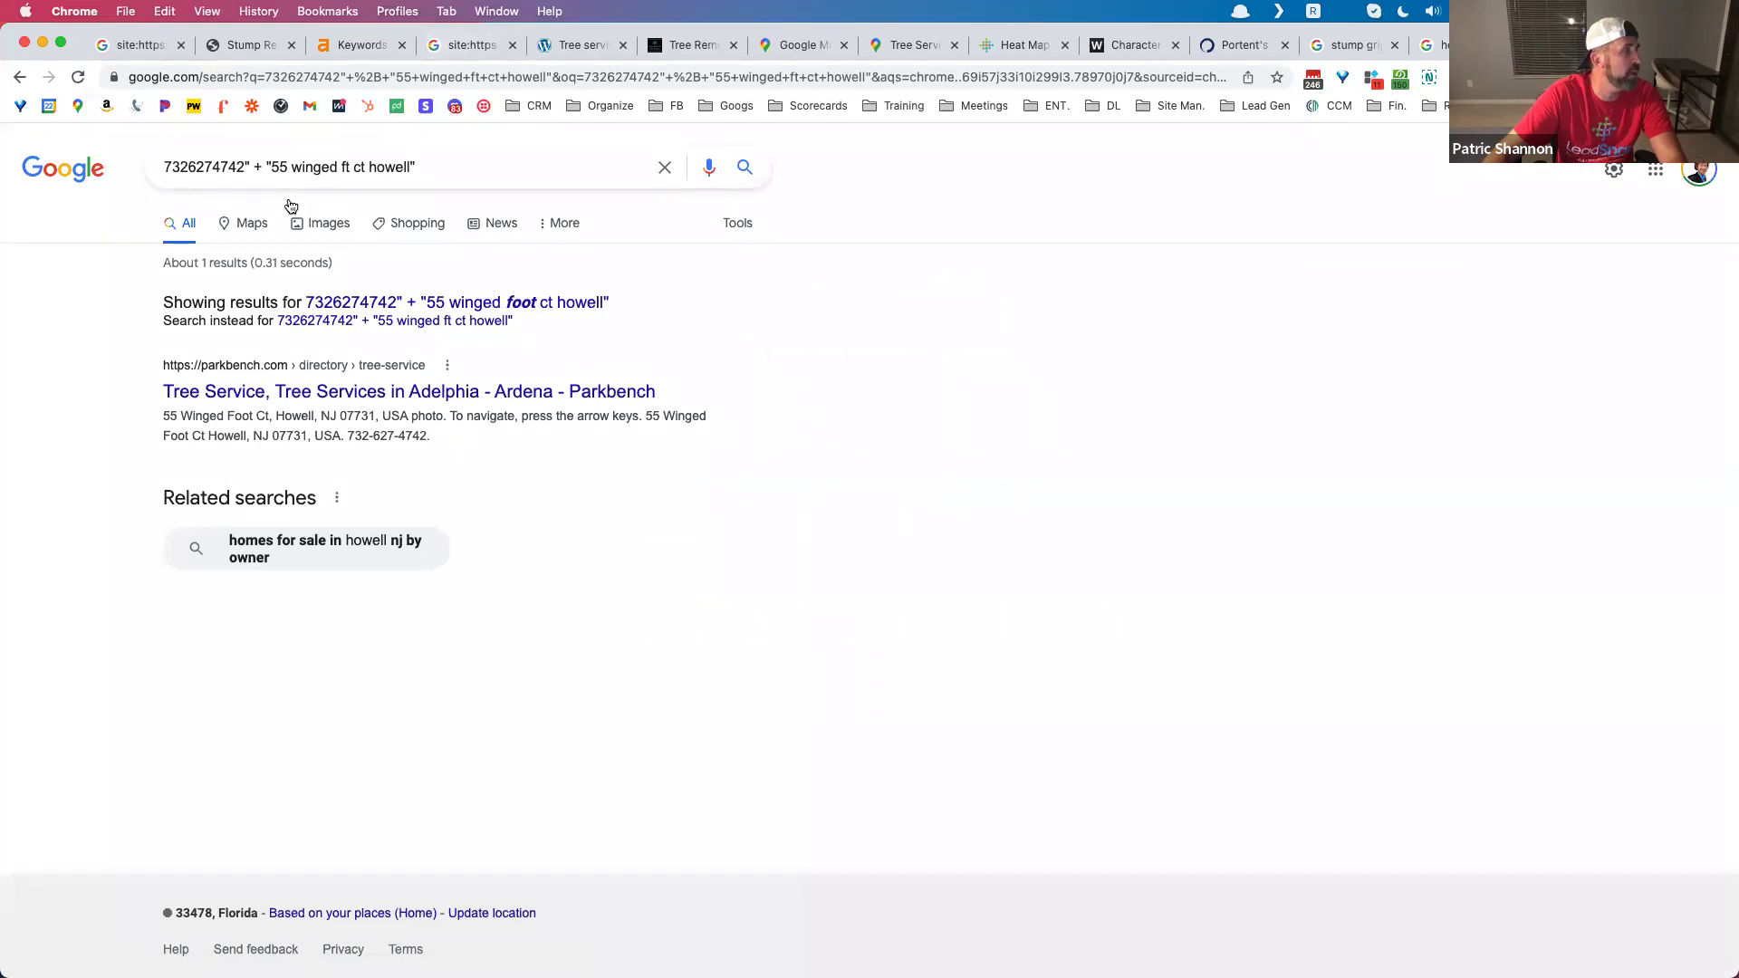
Step: Fix the missing quotation mark and rerun the phone-and-address search
left_click(168, 164)
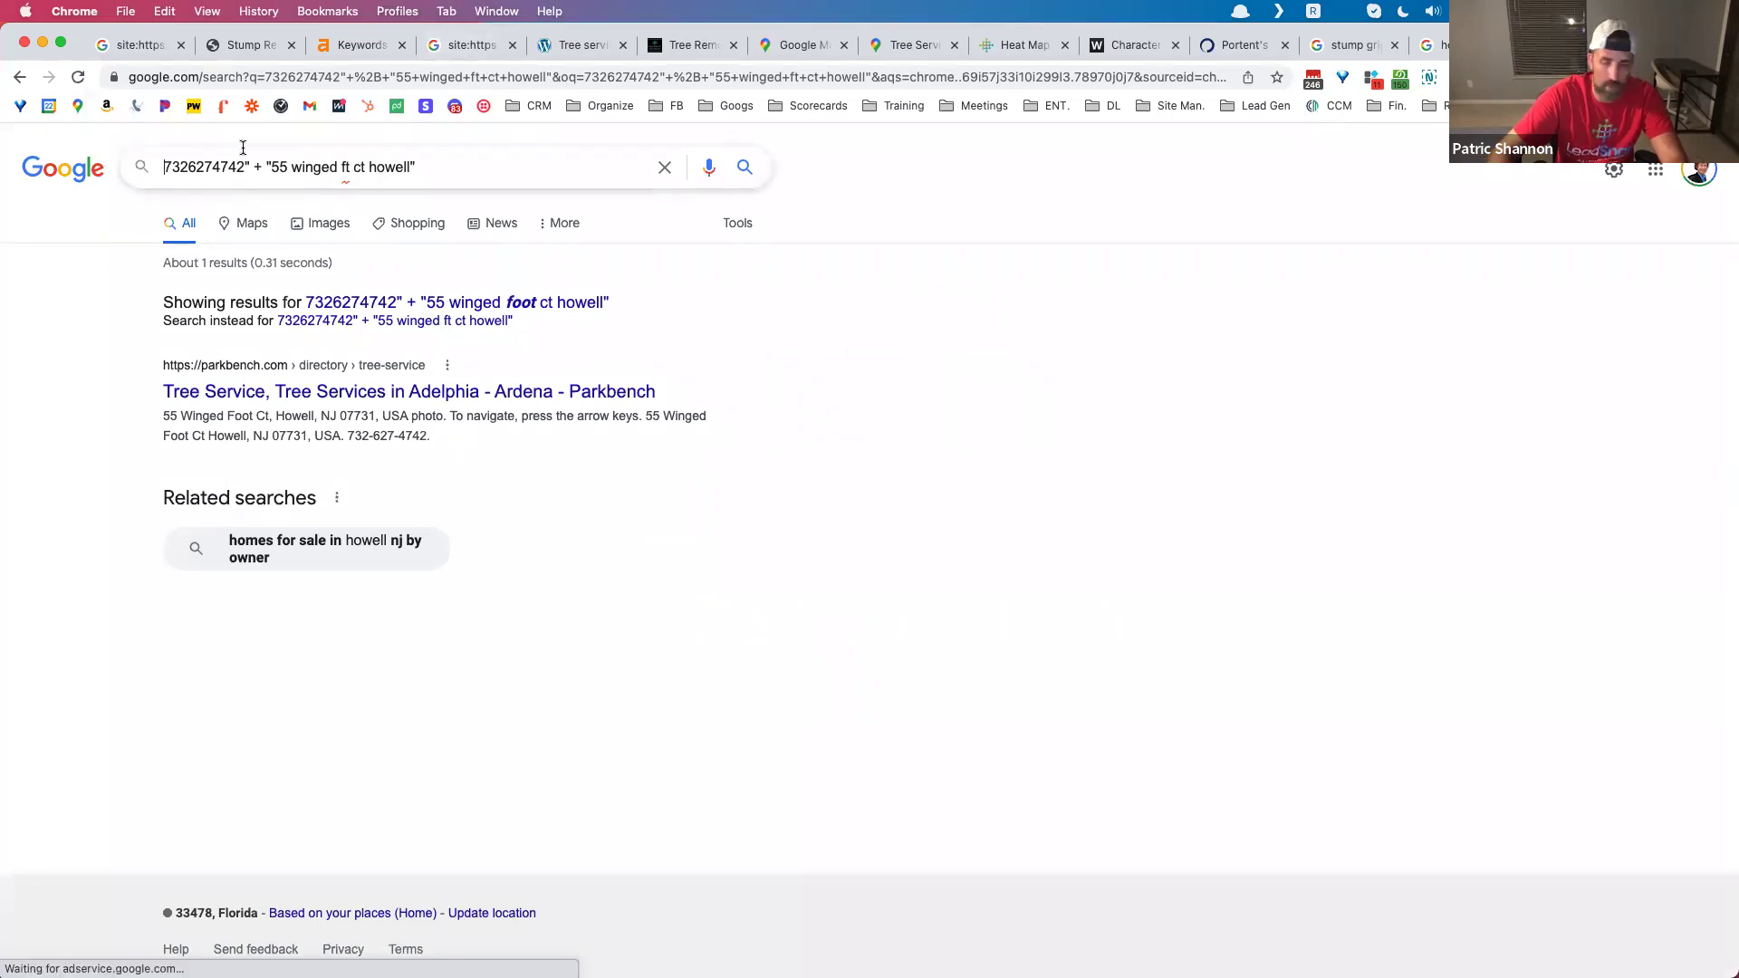
type("\"")
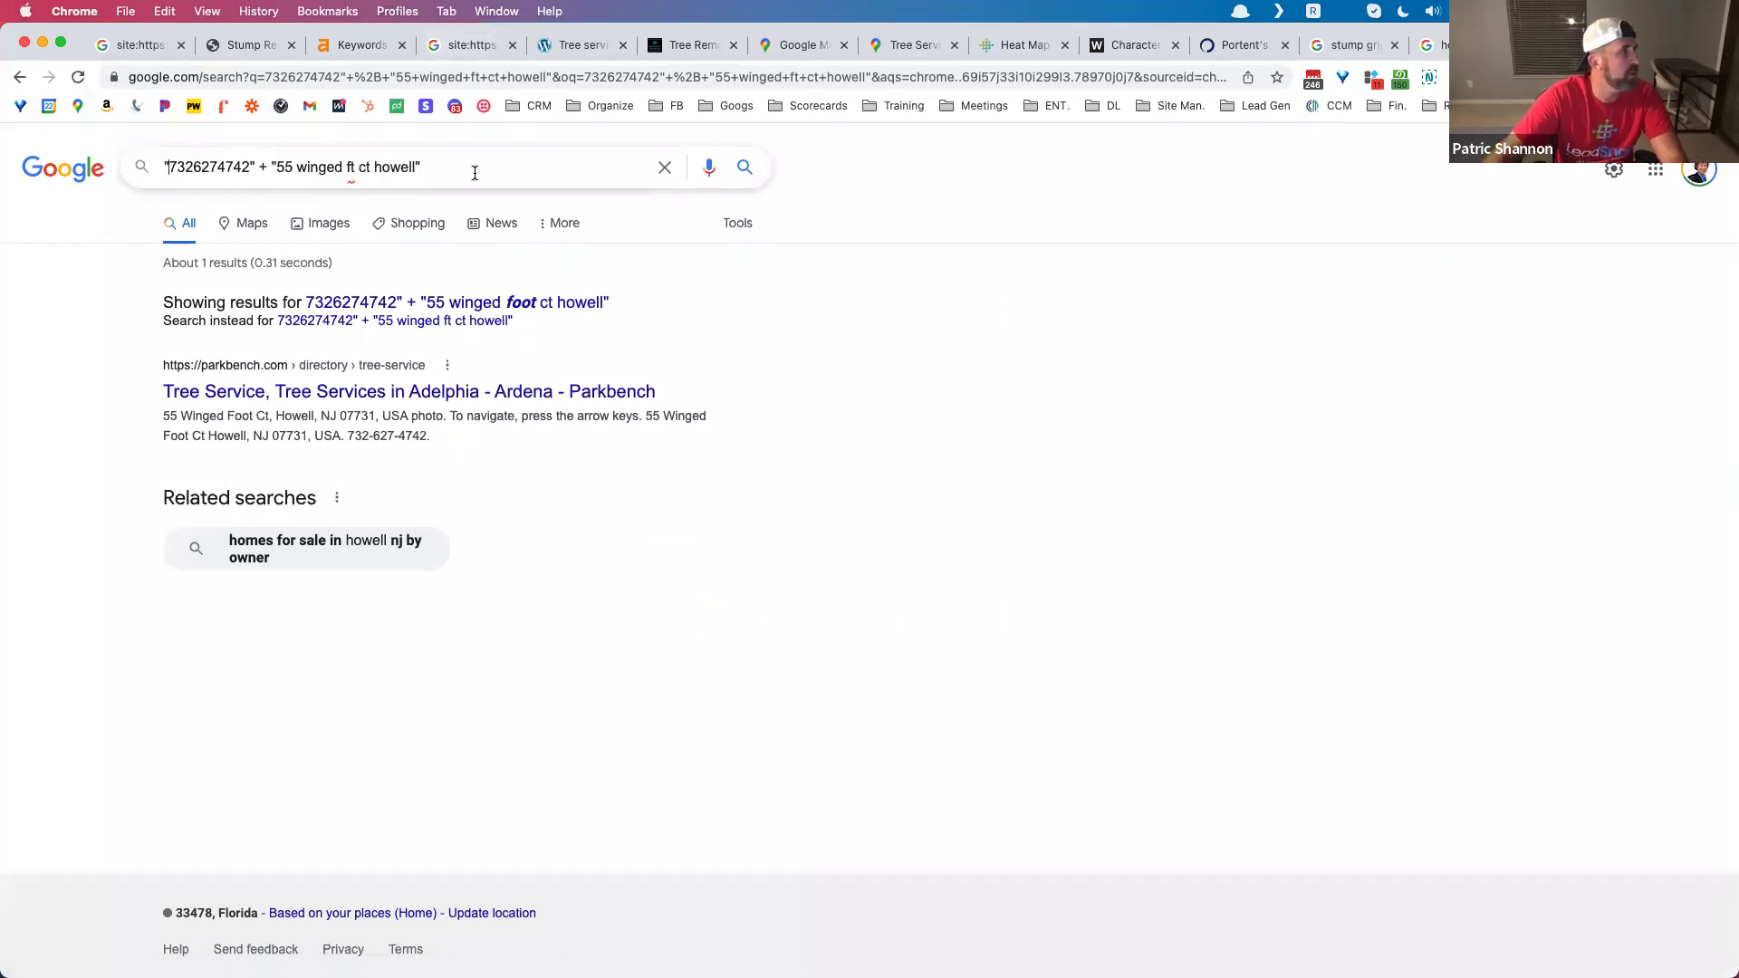
left_click(744, 167)
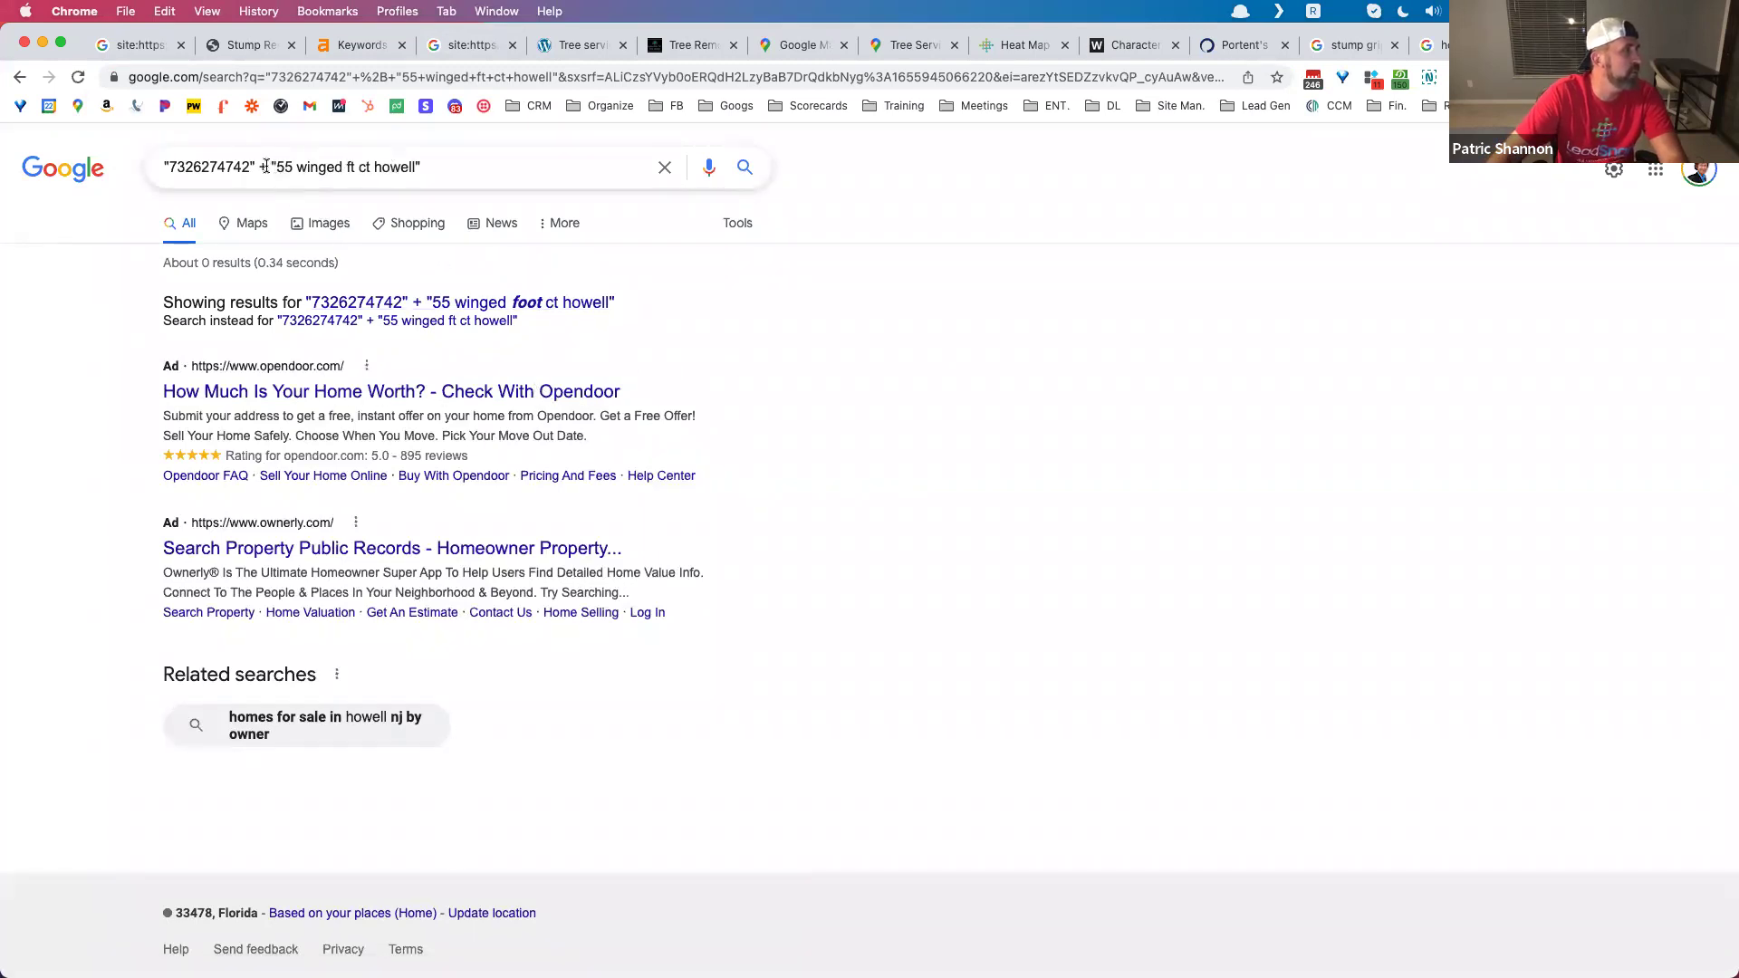
Step: Reword the address with a capitalised street name and 'Foot CT', then search again
left_click(298, 167)
key("Delete")
type("W")
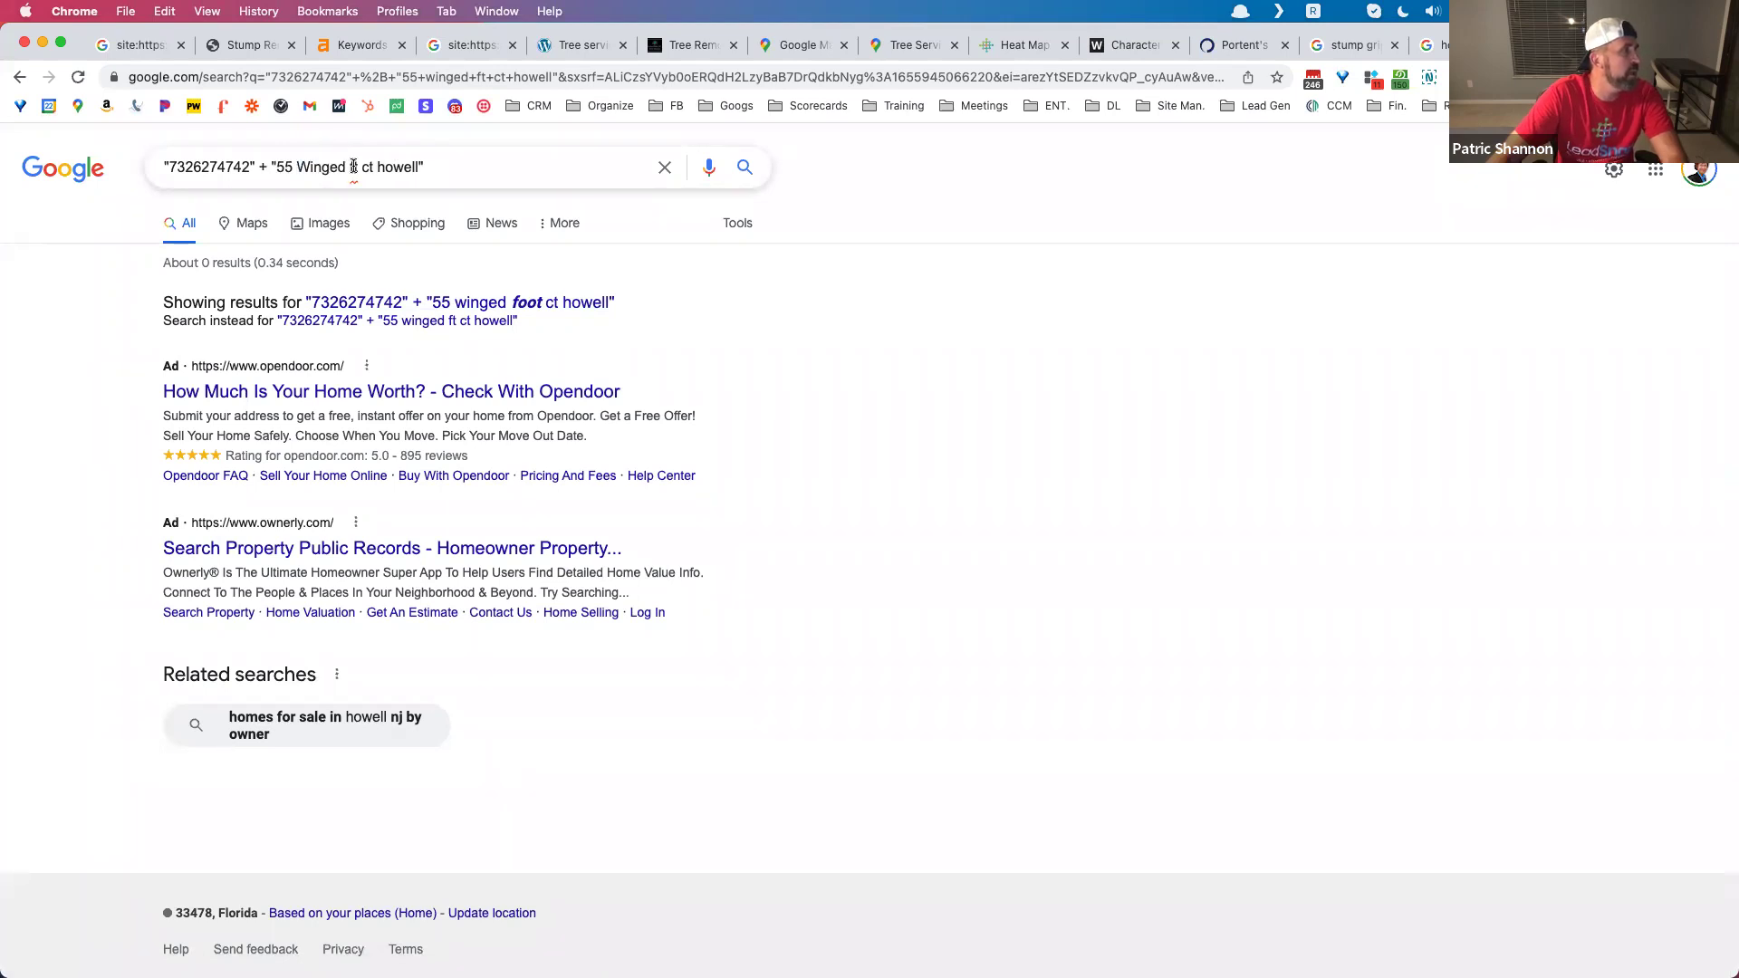
double_click(354, 166)
type("FT")
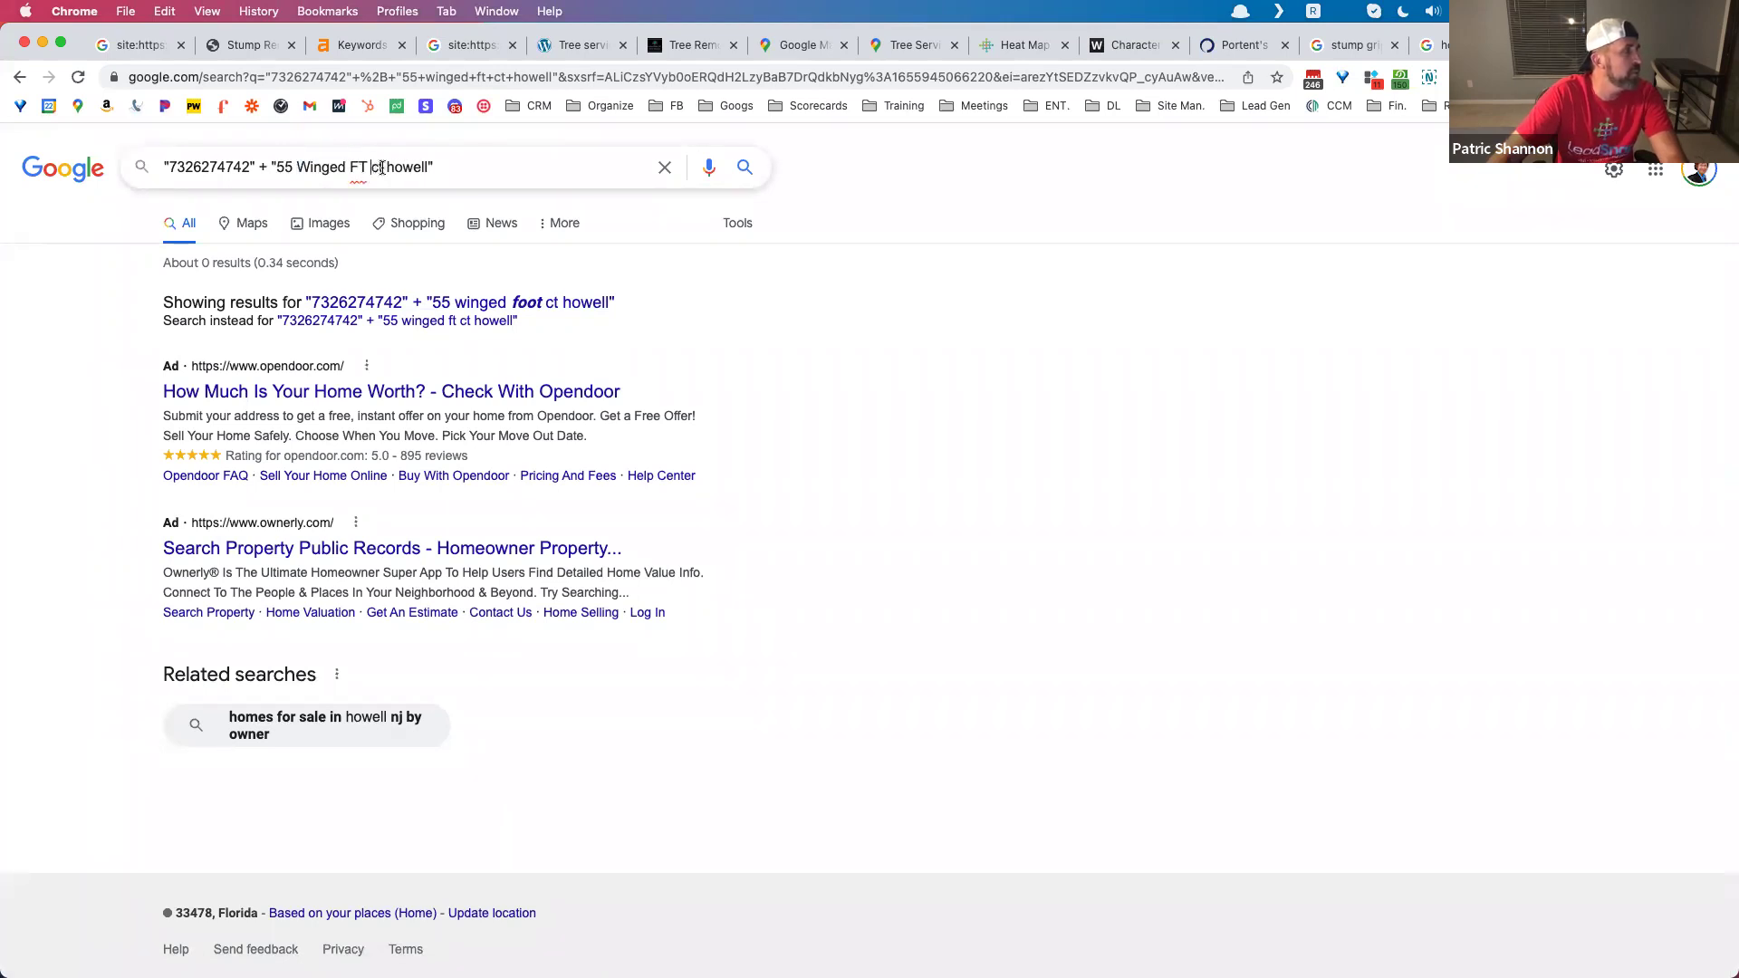
left_click_drag(388, 167, 400, 166)
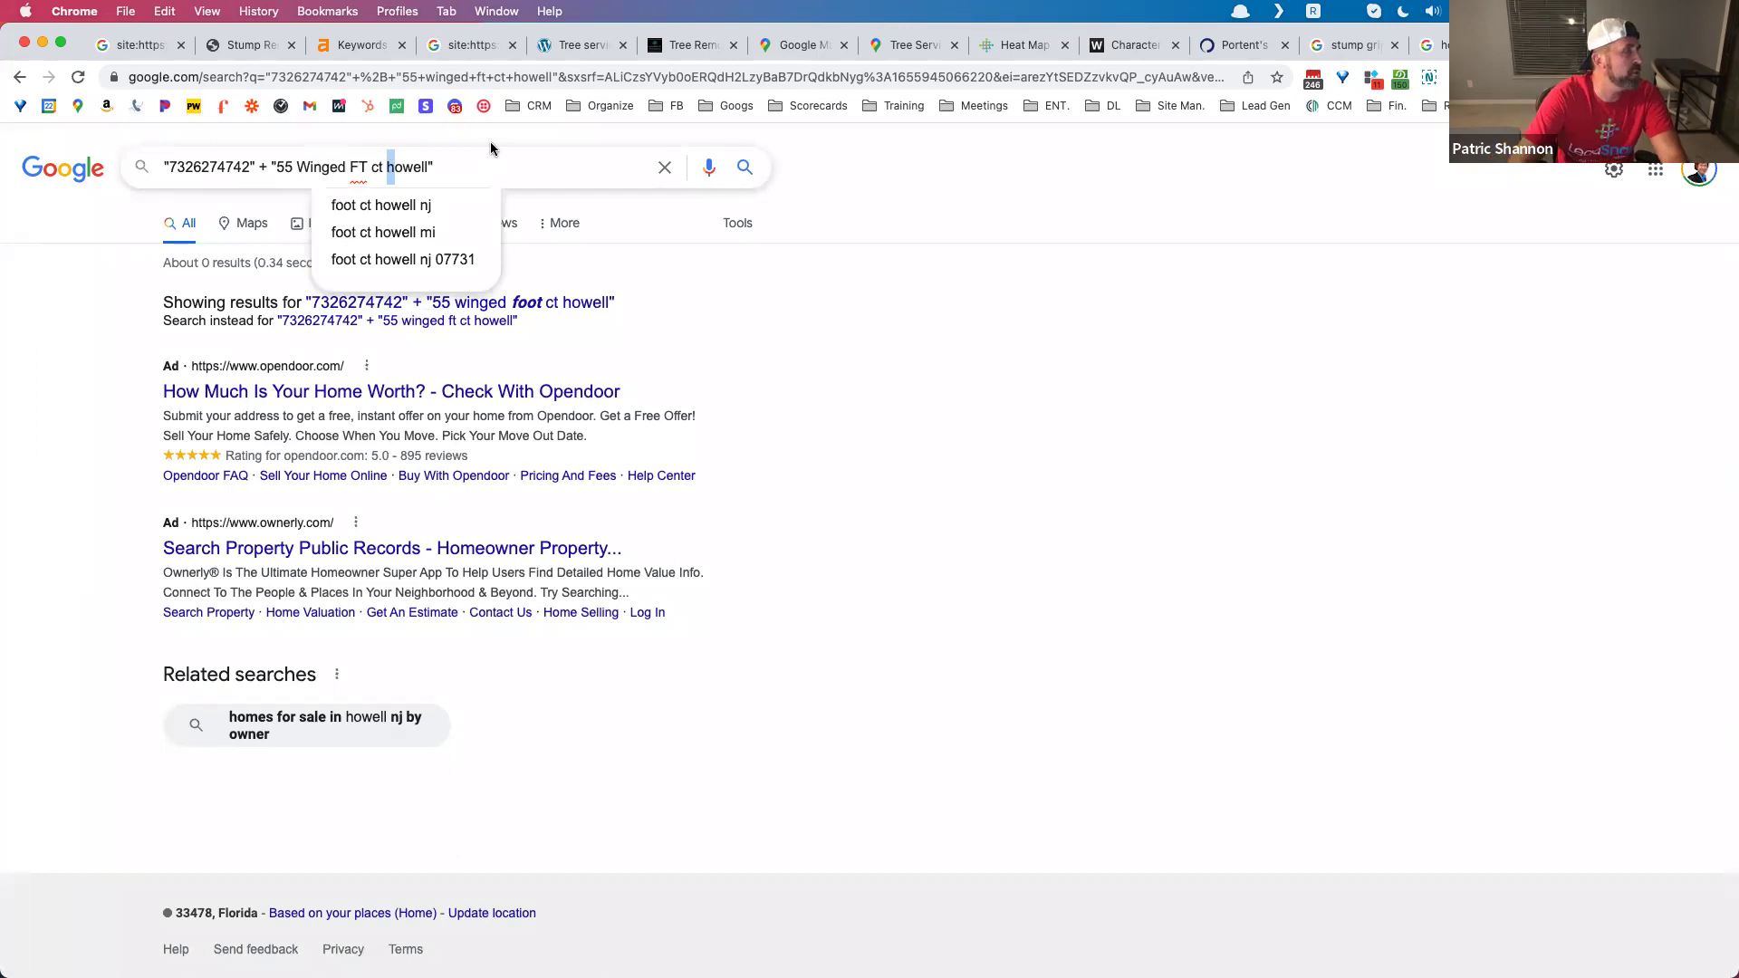
key("BackSpace")
key("BackSpace")
key("BackSpace")
key("BackSpace")
key("BackSpace")
key("BackSpace")
key("BackSpace")
type("ft.")
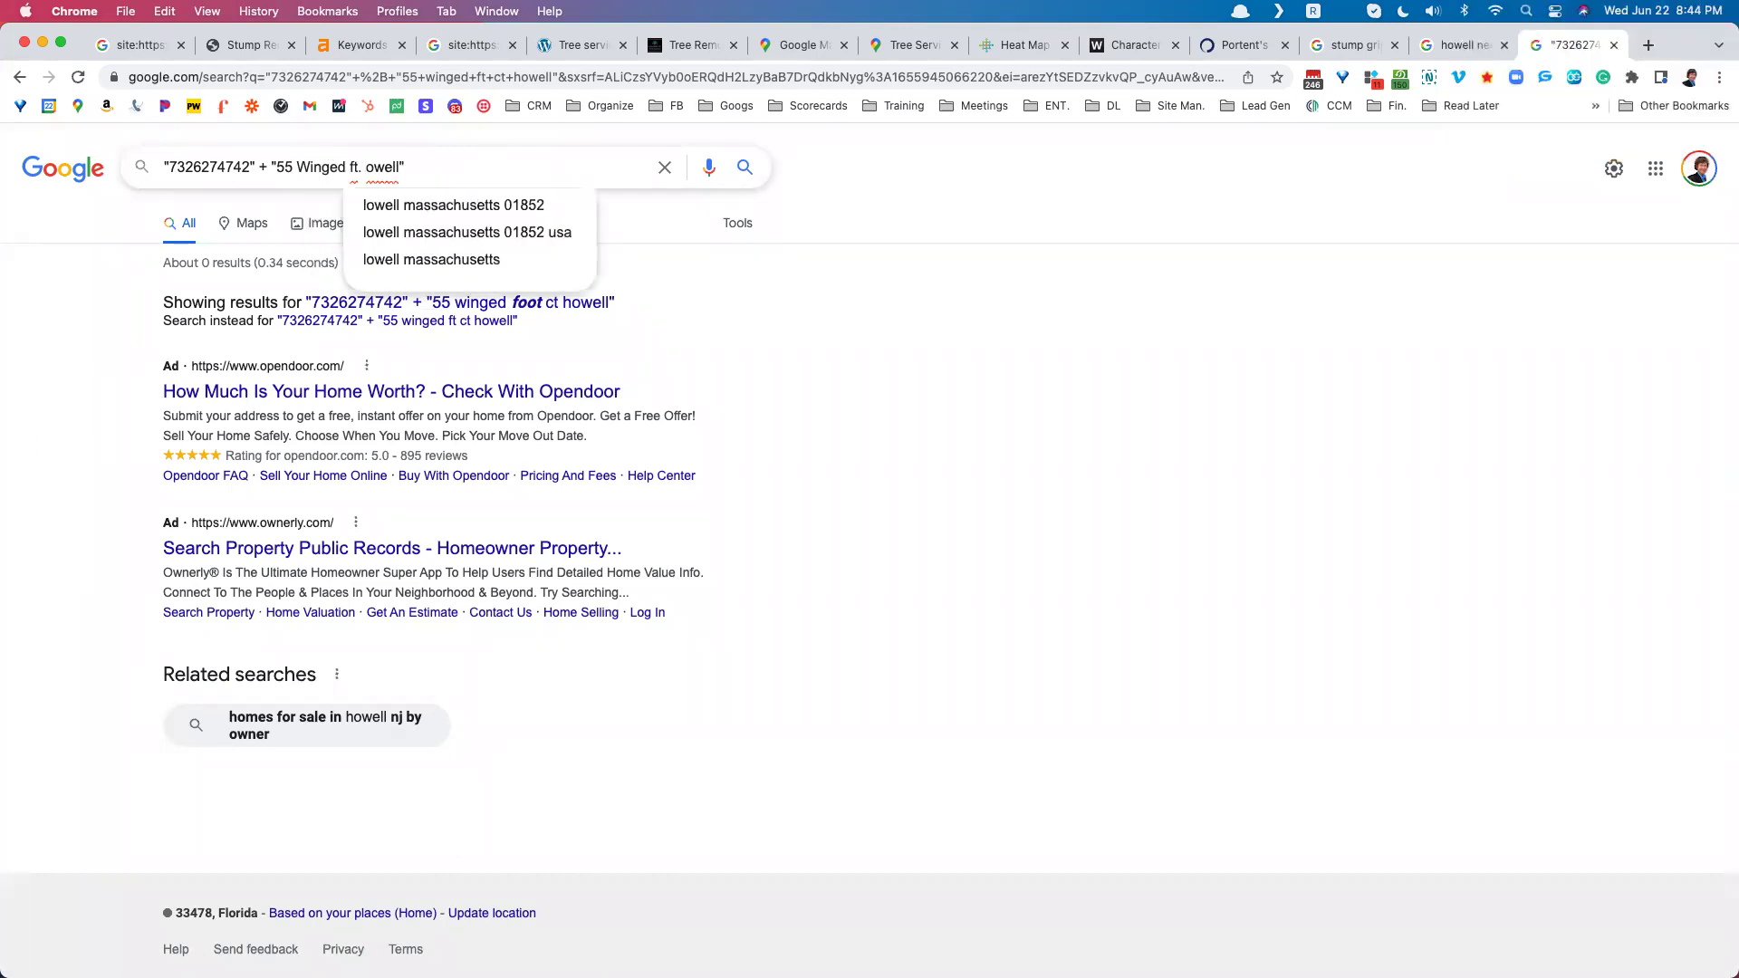
key("BackSpace")
key("BackSpace")
key("BackSpace")
type("Foot")
key("BackSpace")
key("BackSpace")
key("BackSpace")
key("BackSpace")
key("BackSpace")
key("BackSpace")
type("Foot CT. H")
key("Return")
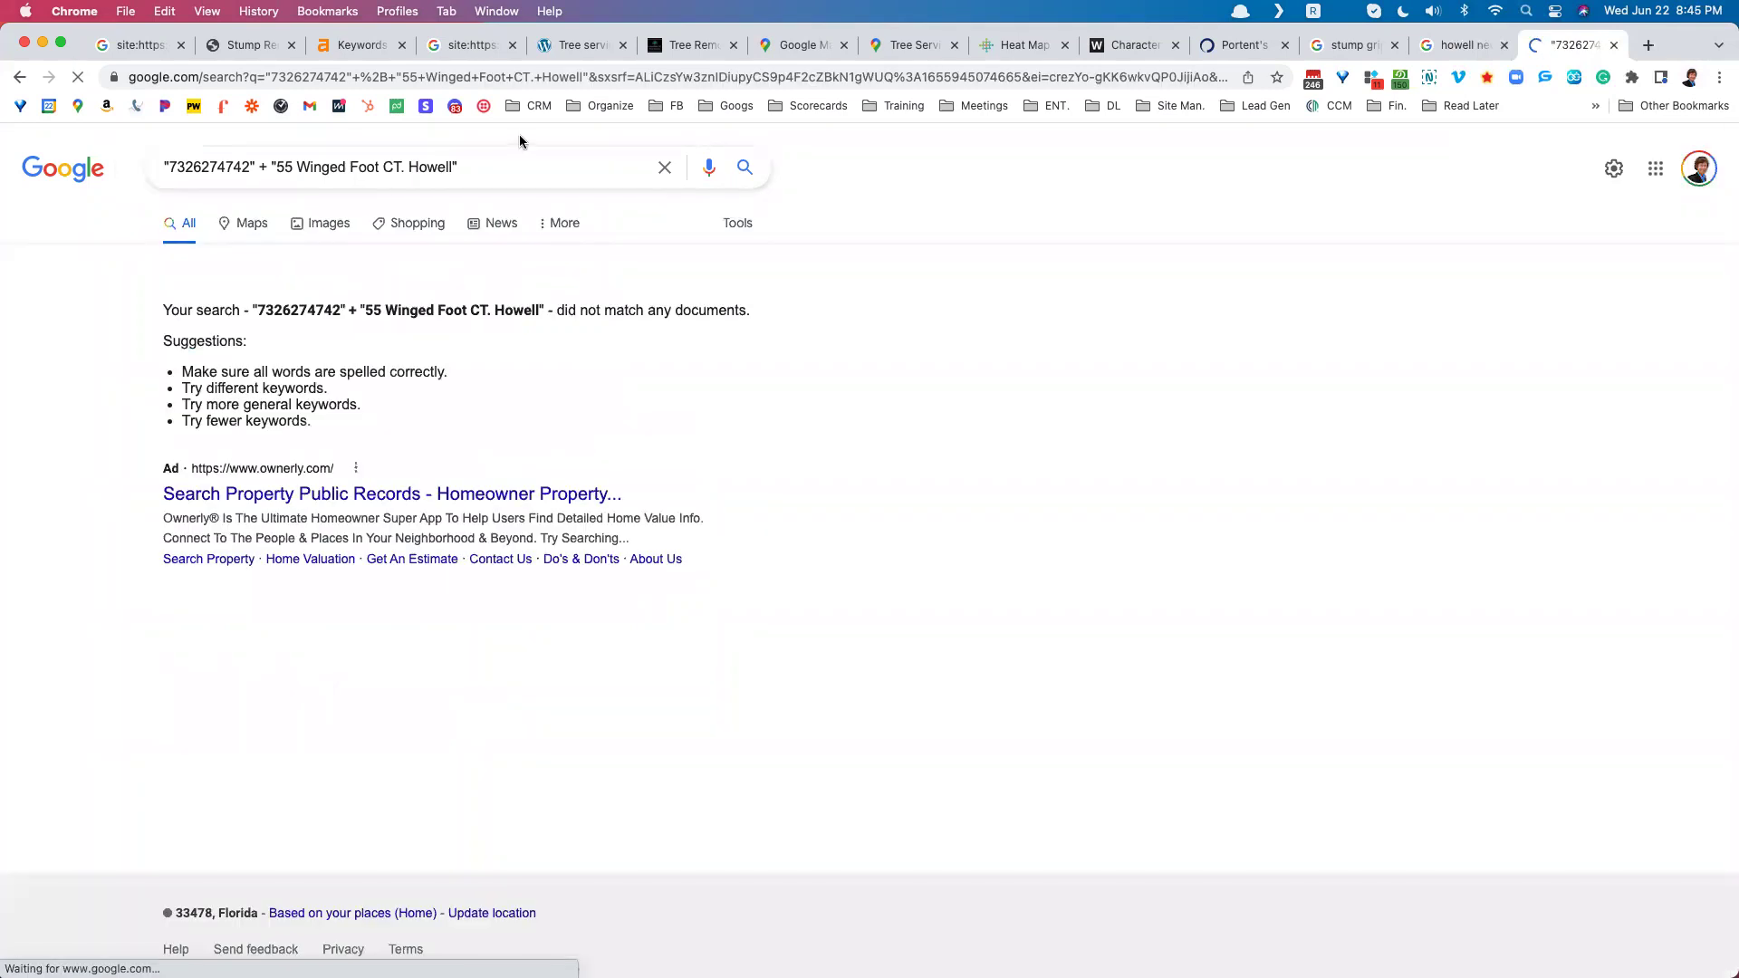
Step: Remove the period after CT and rerun the search
left_click(401, 166)
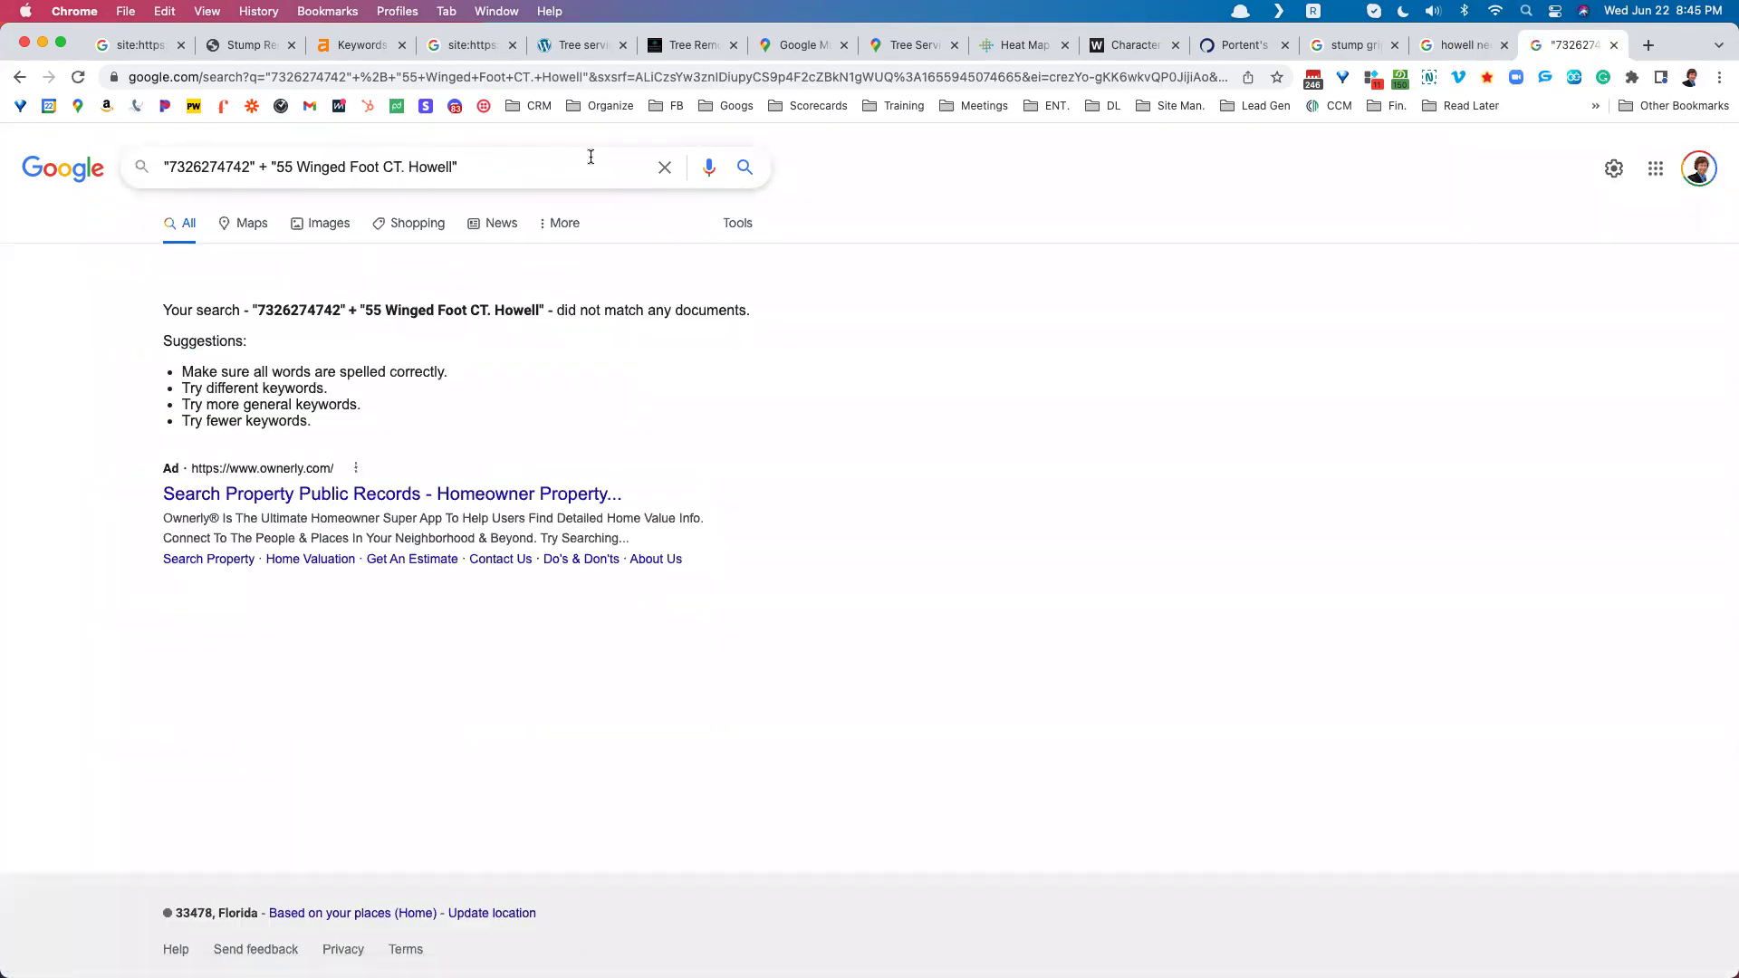
key("BackSpace")
key("Return")
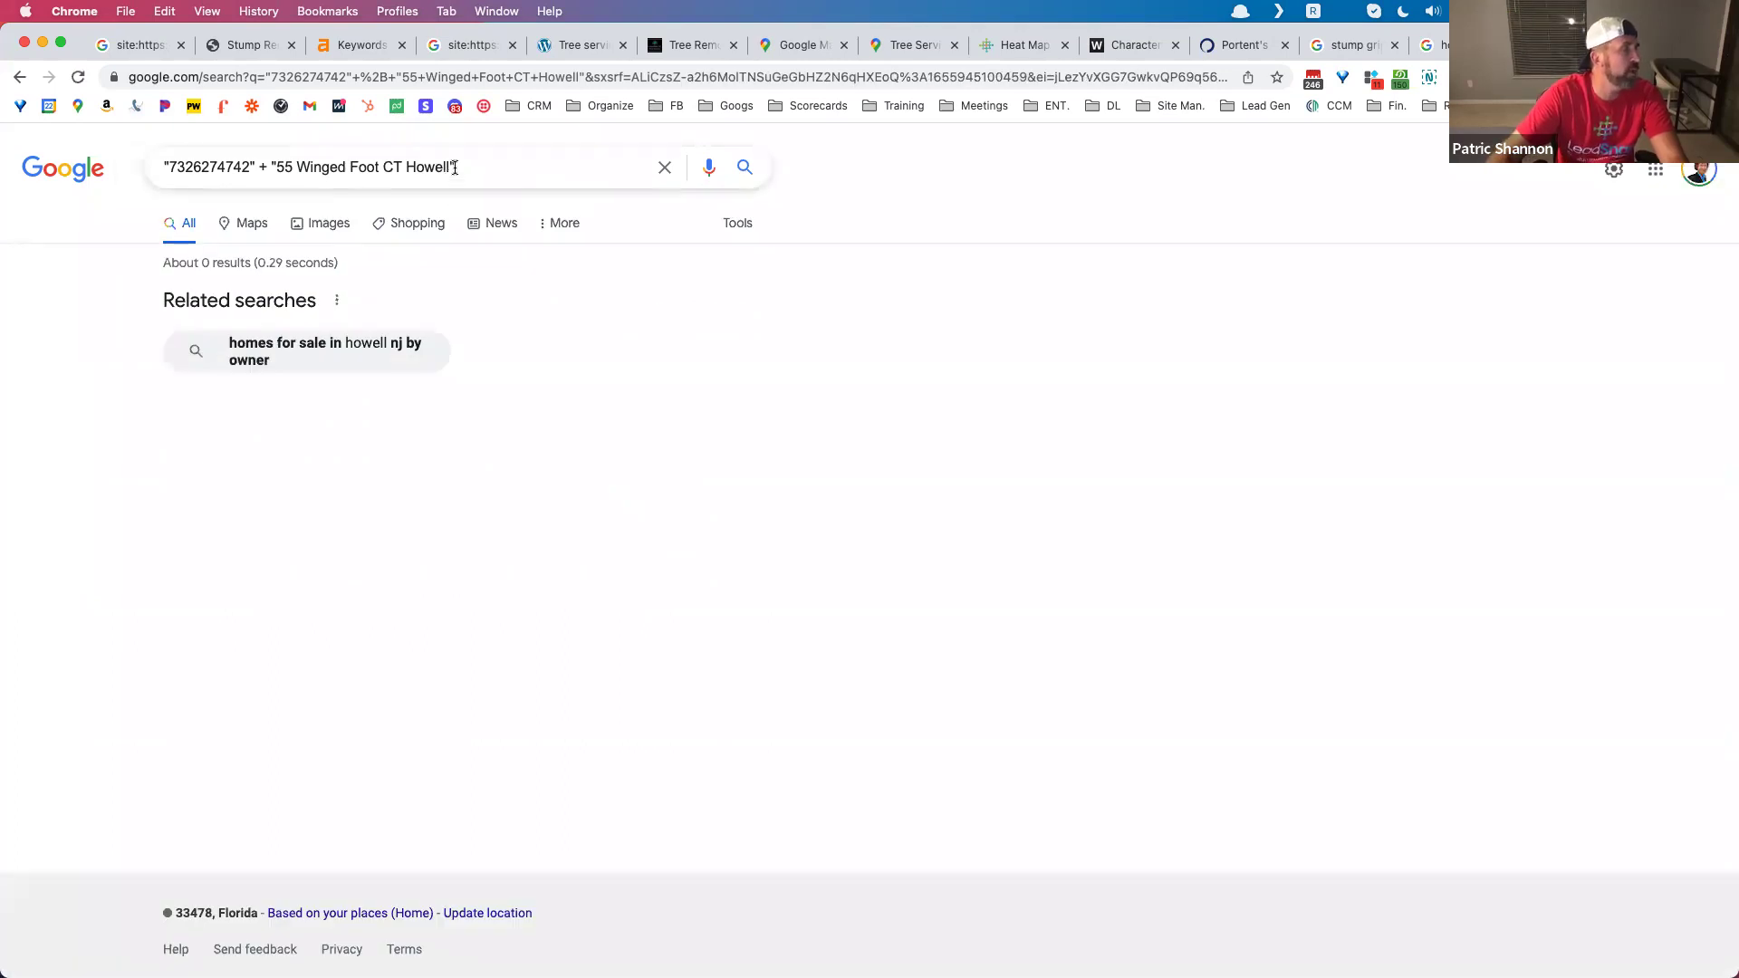
left_click(228, 164)
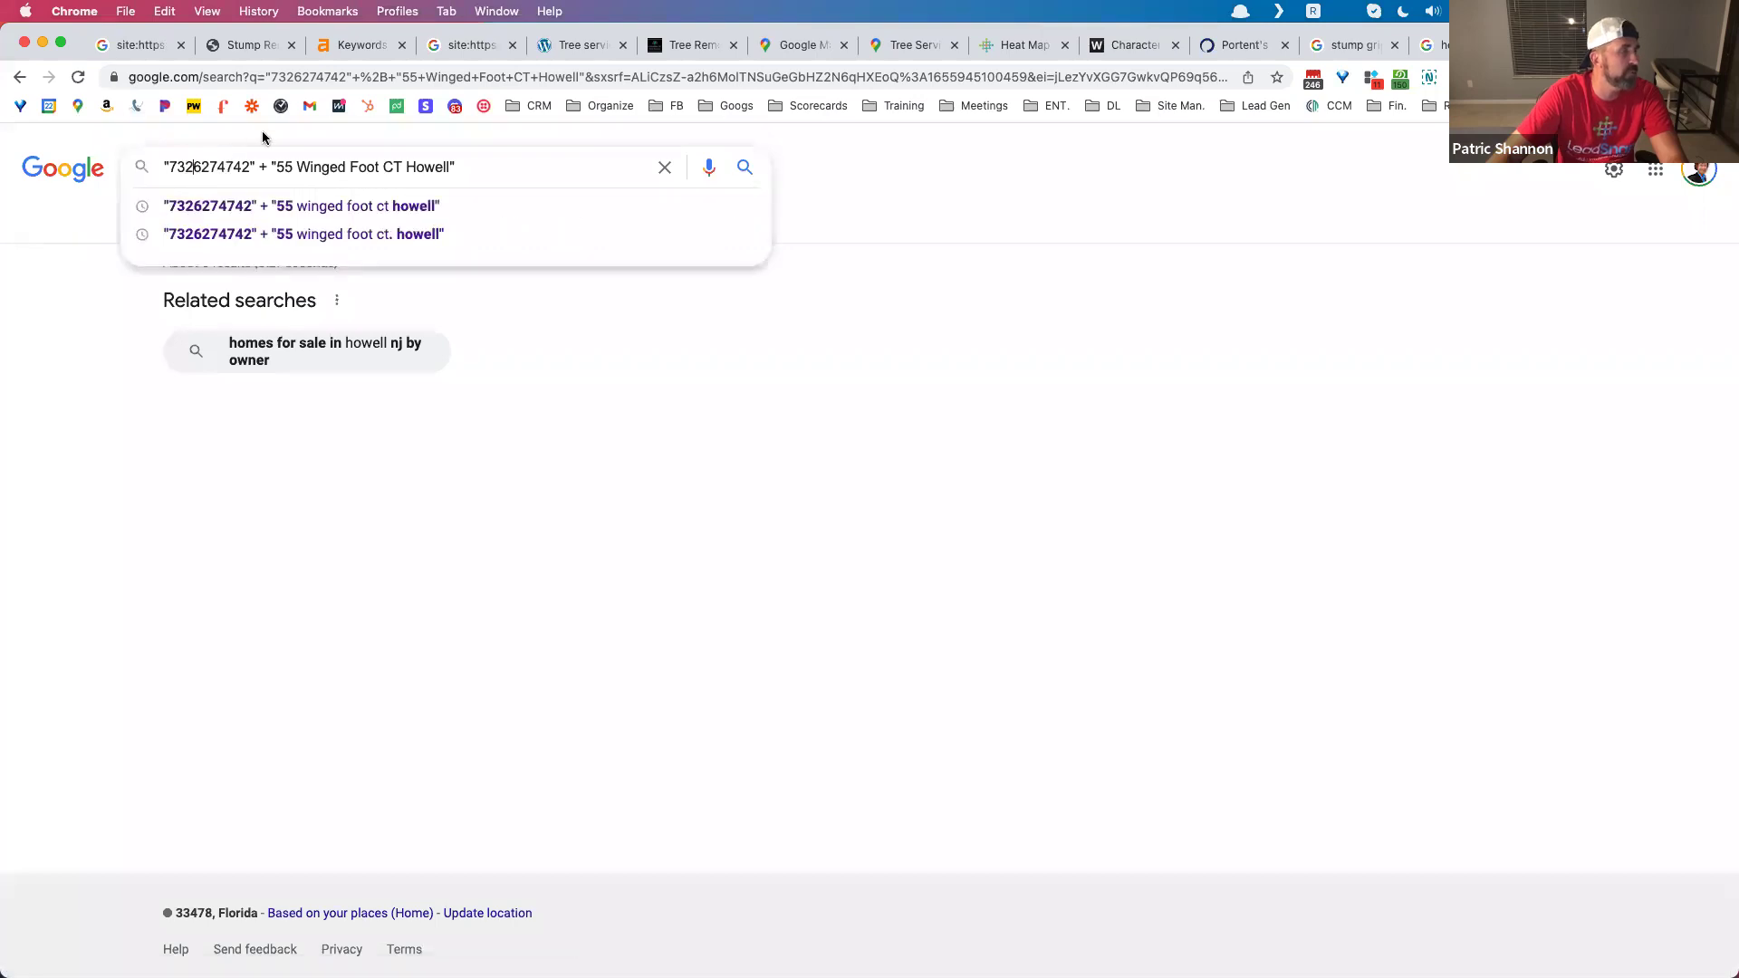
Step: Rewrite the phone number with hyphens in the quoted query and rerun the citation search
type("-627")
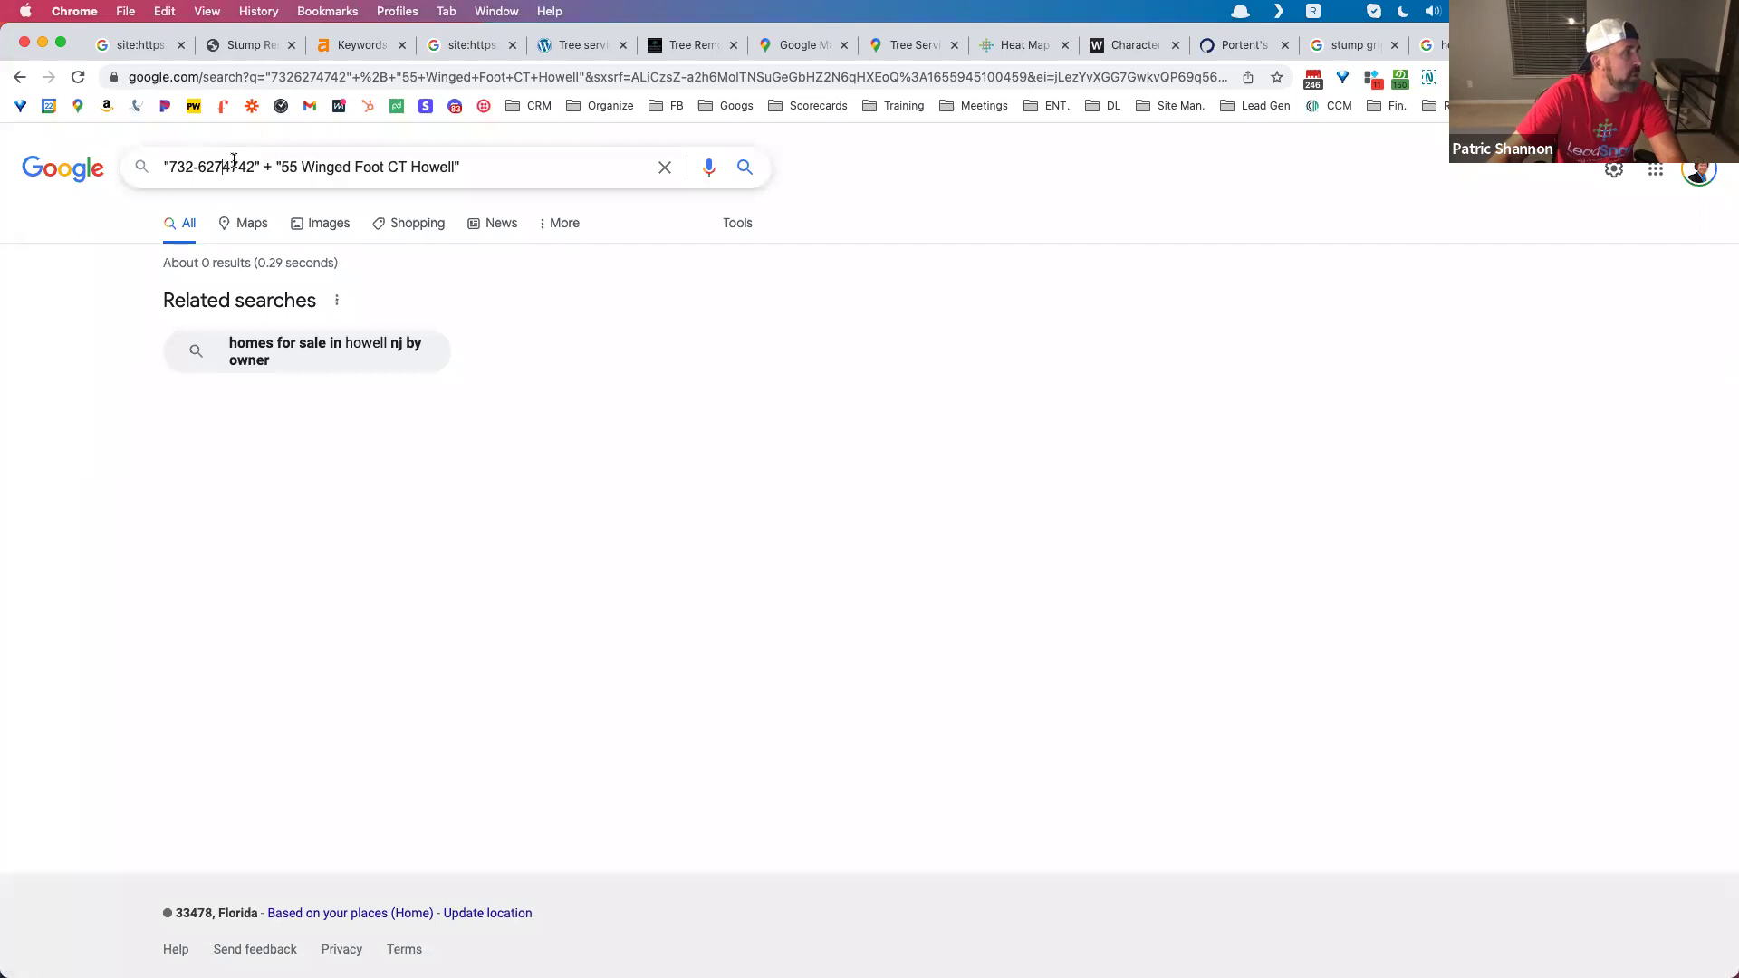
type("-")
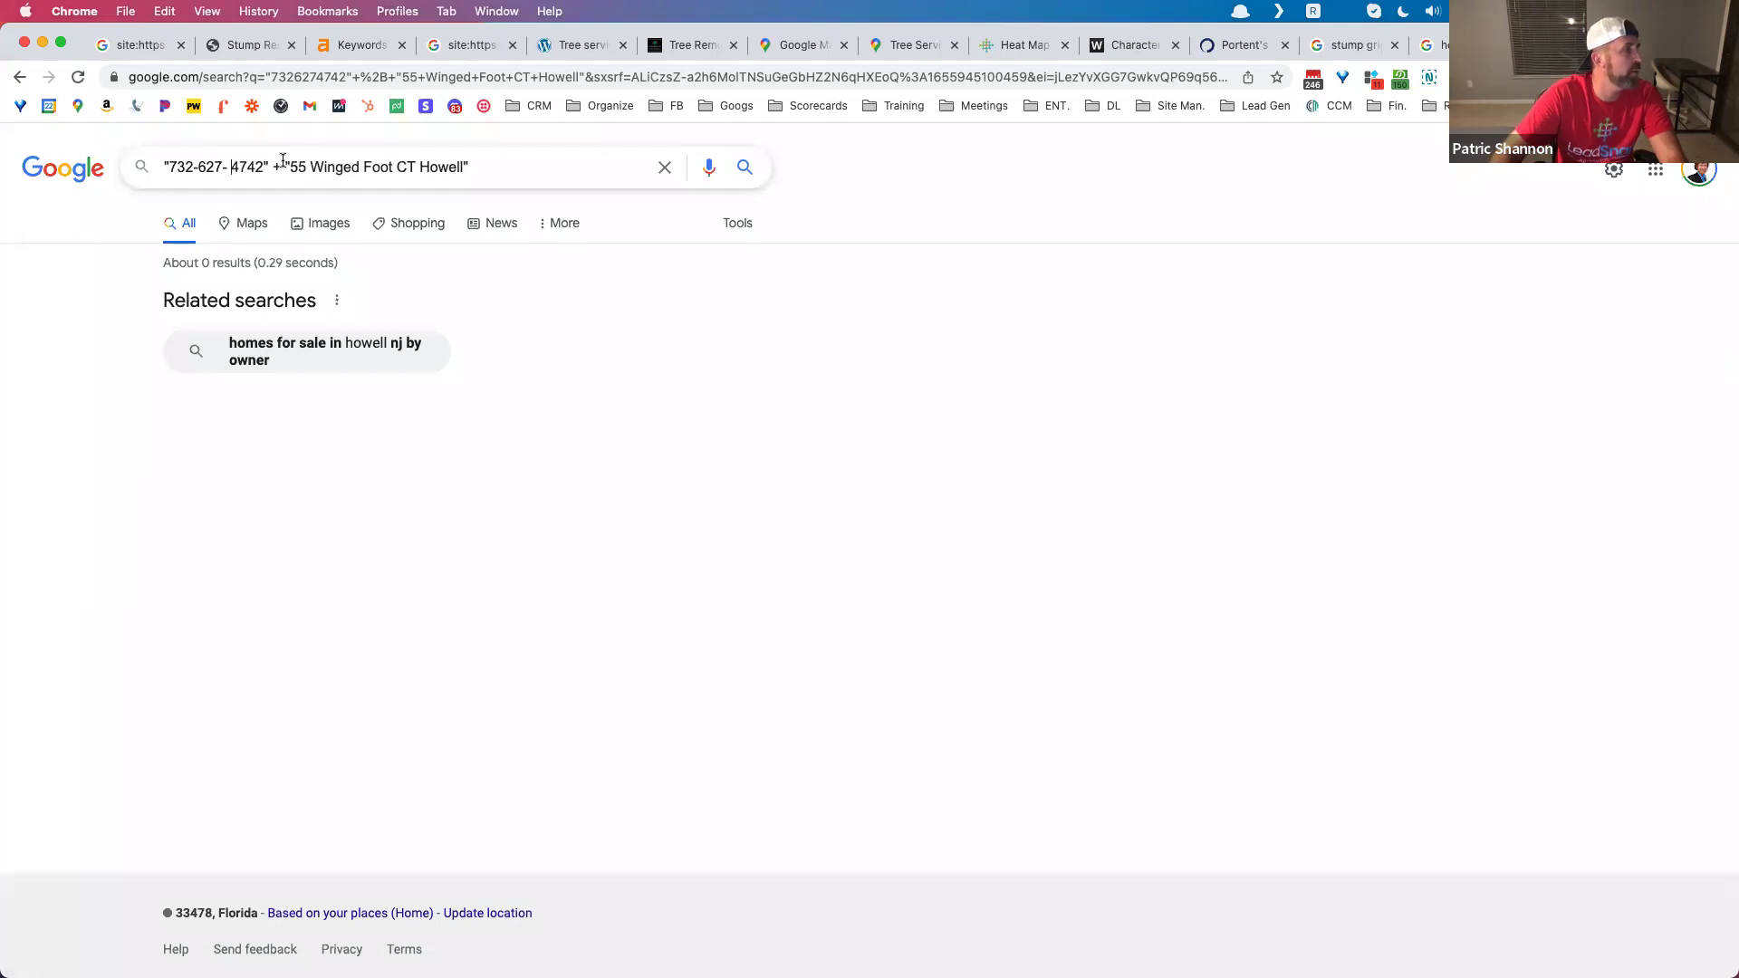
key("BackSpace")
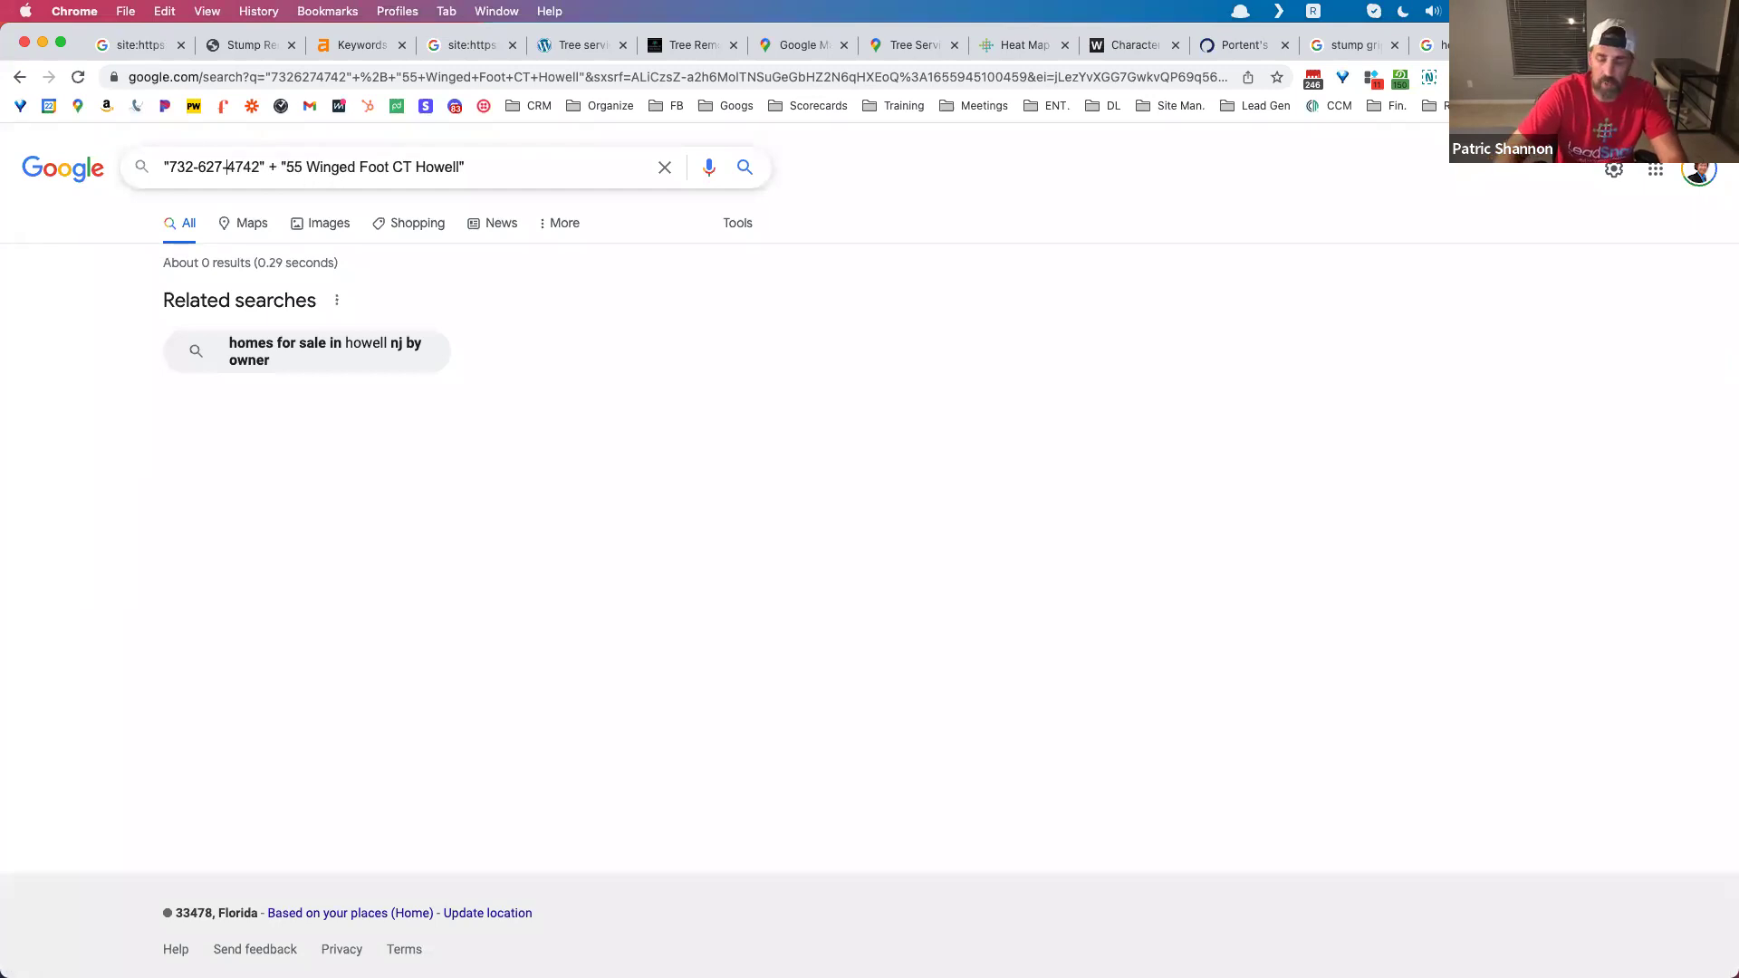
key("BackSpace")
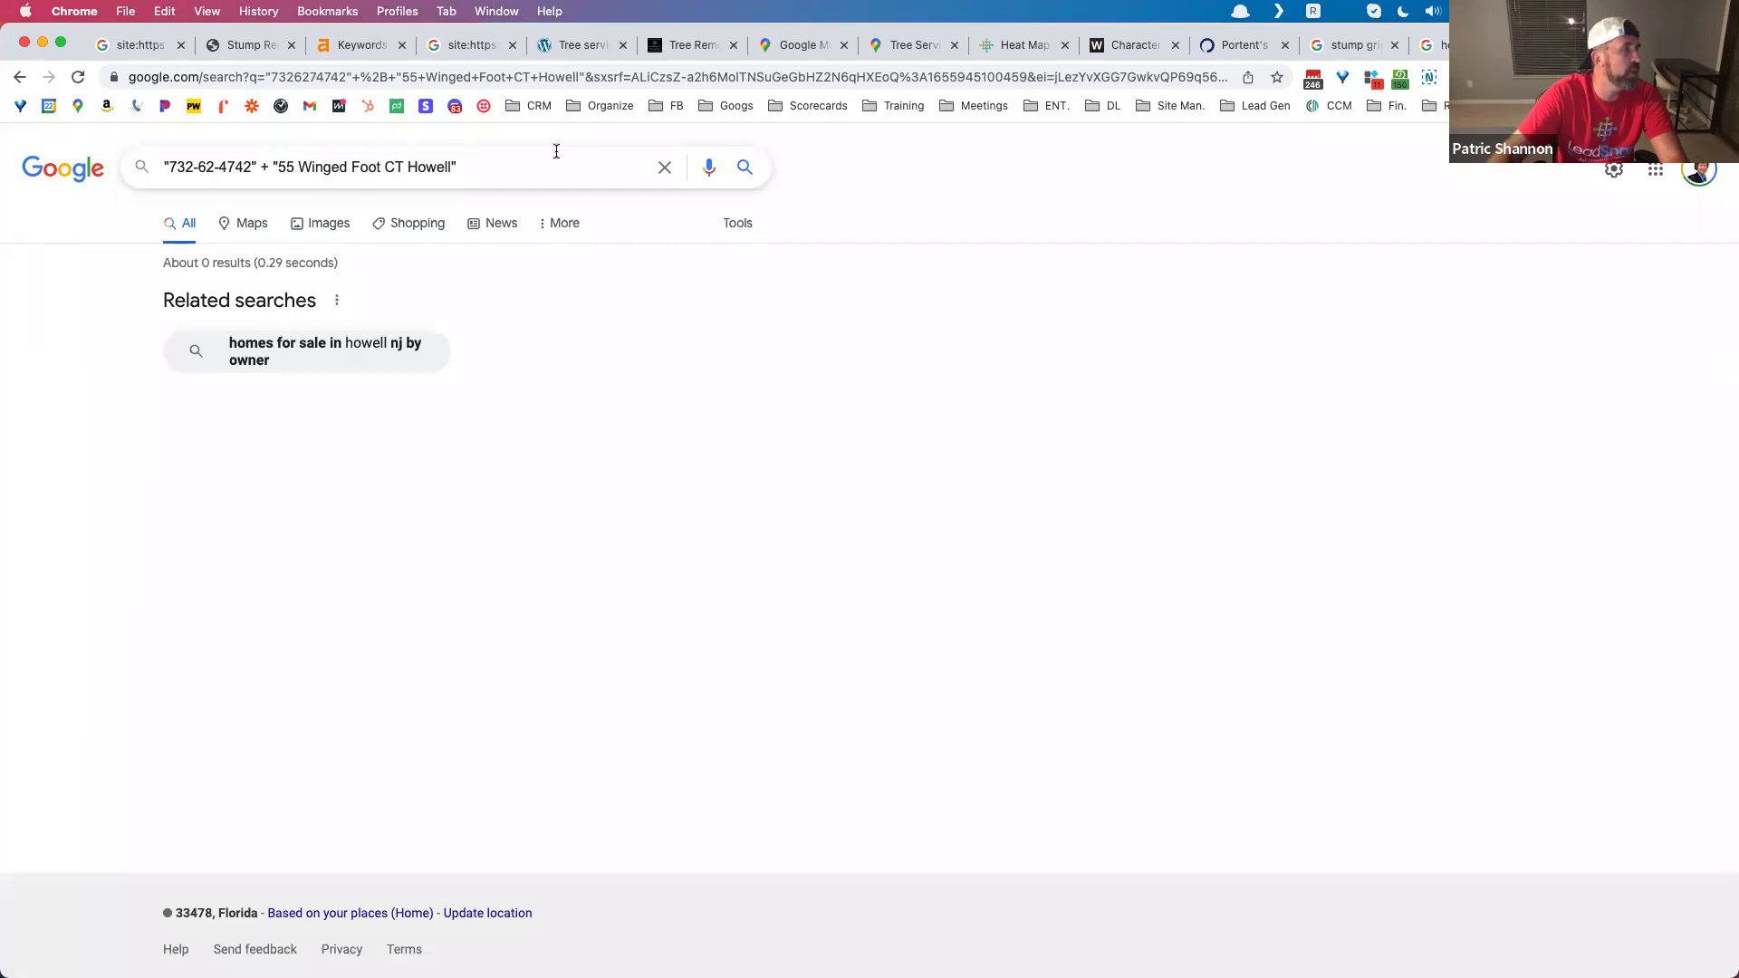
left_click(543, 174)
key("Return")
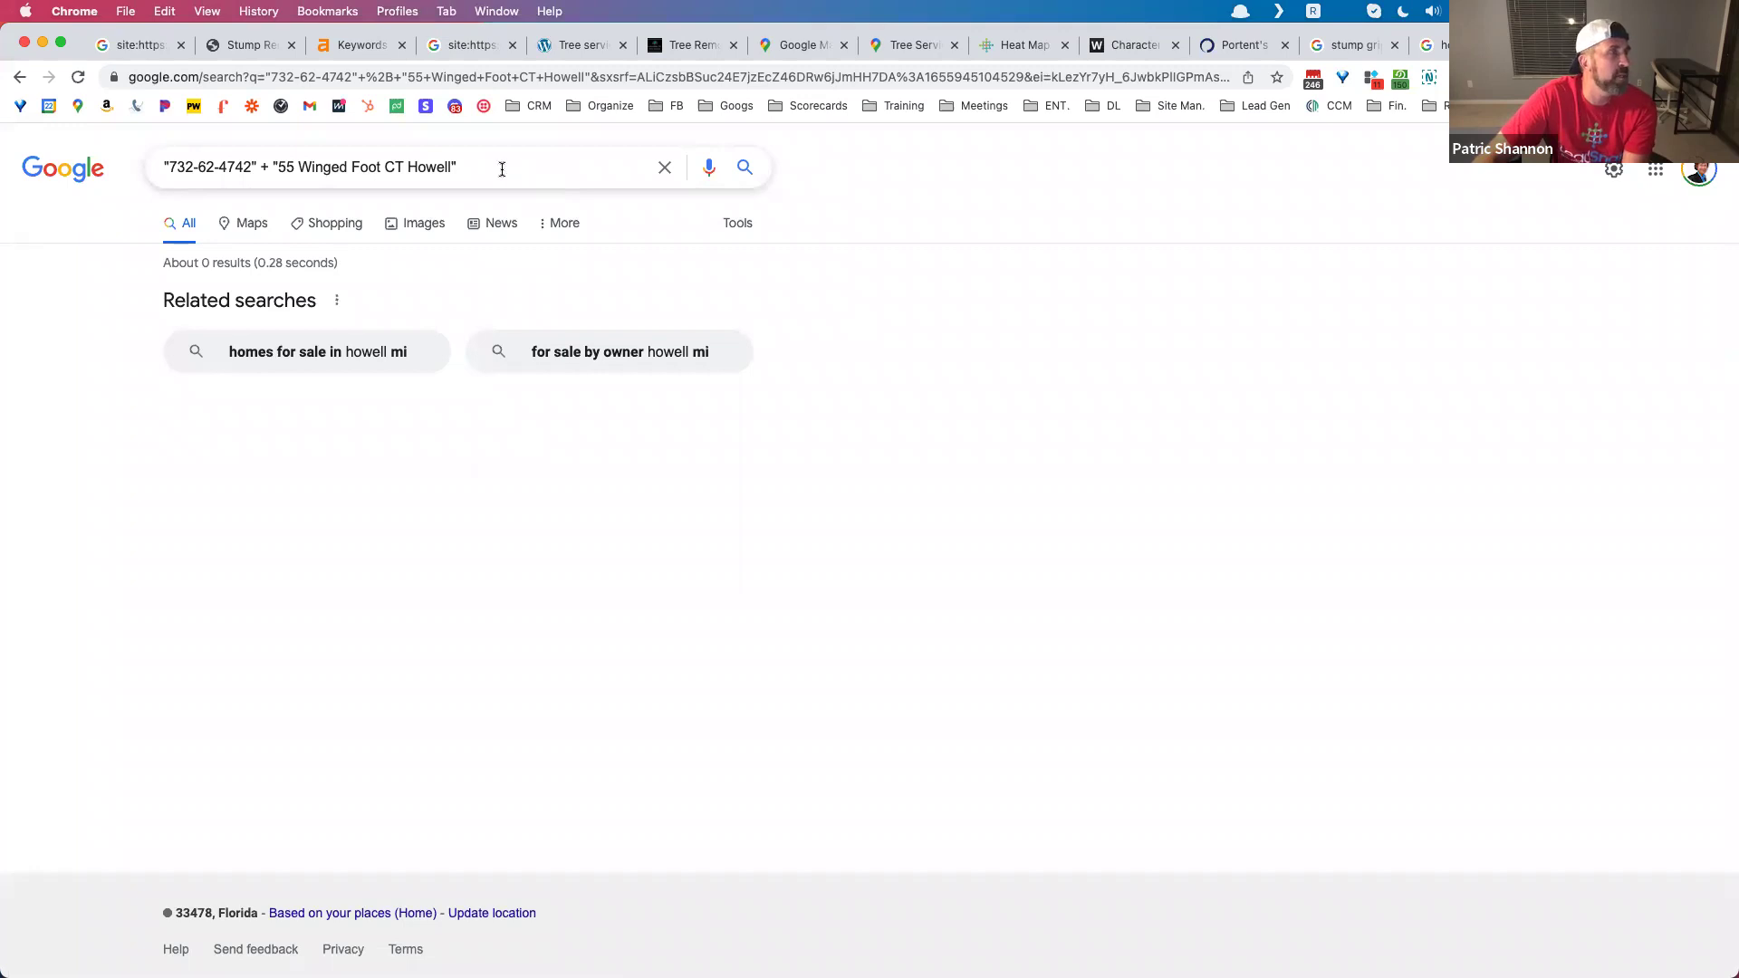
left_click_drag(459, 169, 140, 170)
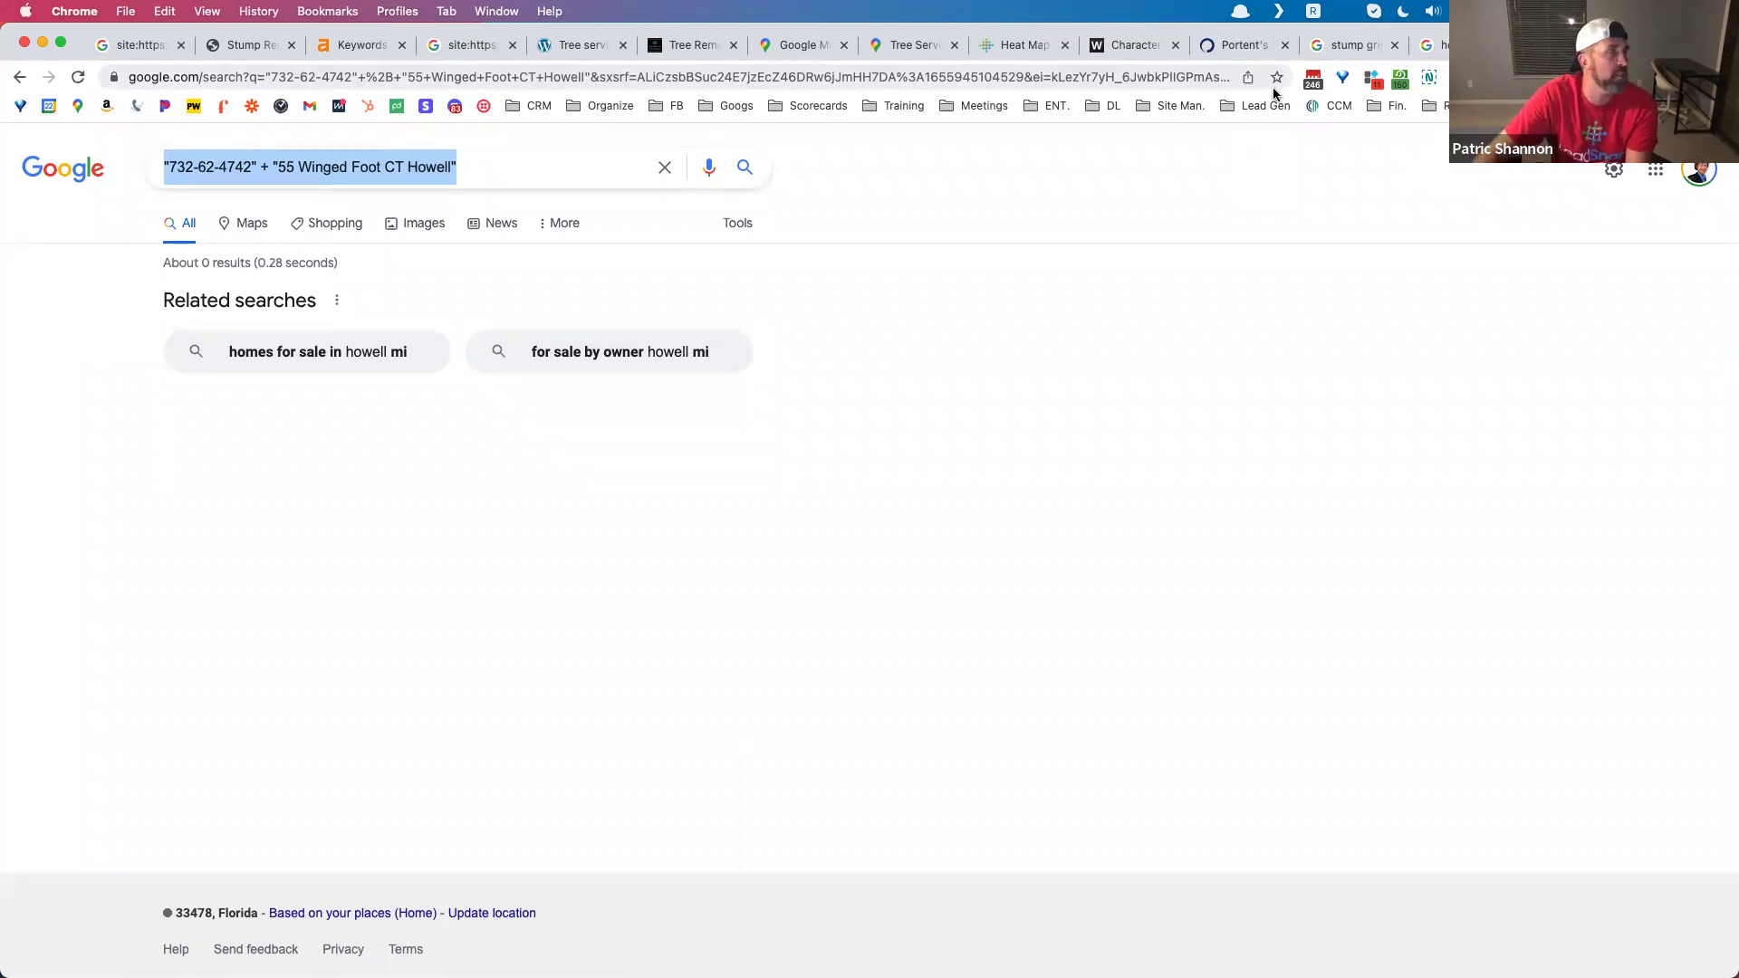
left_click(903, 46)
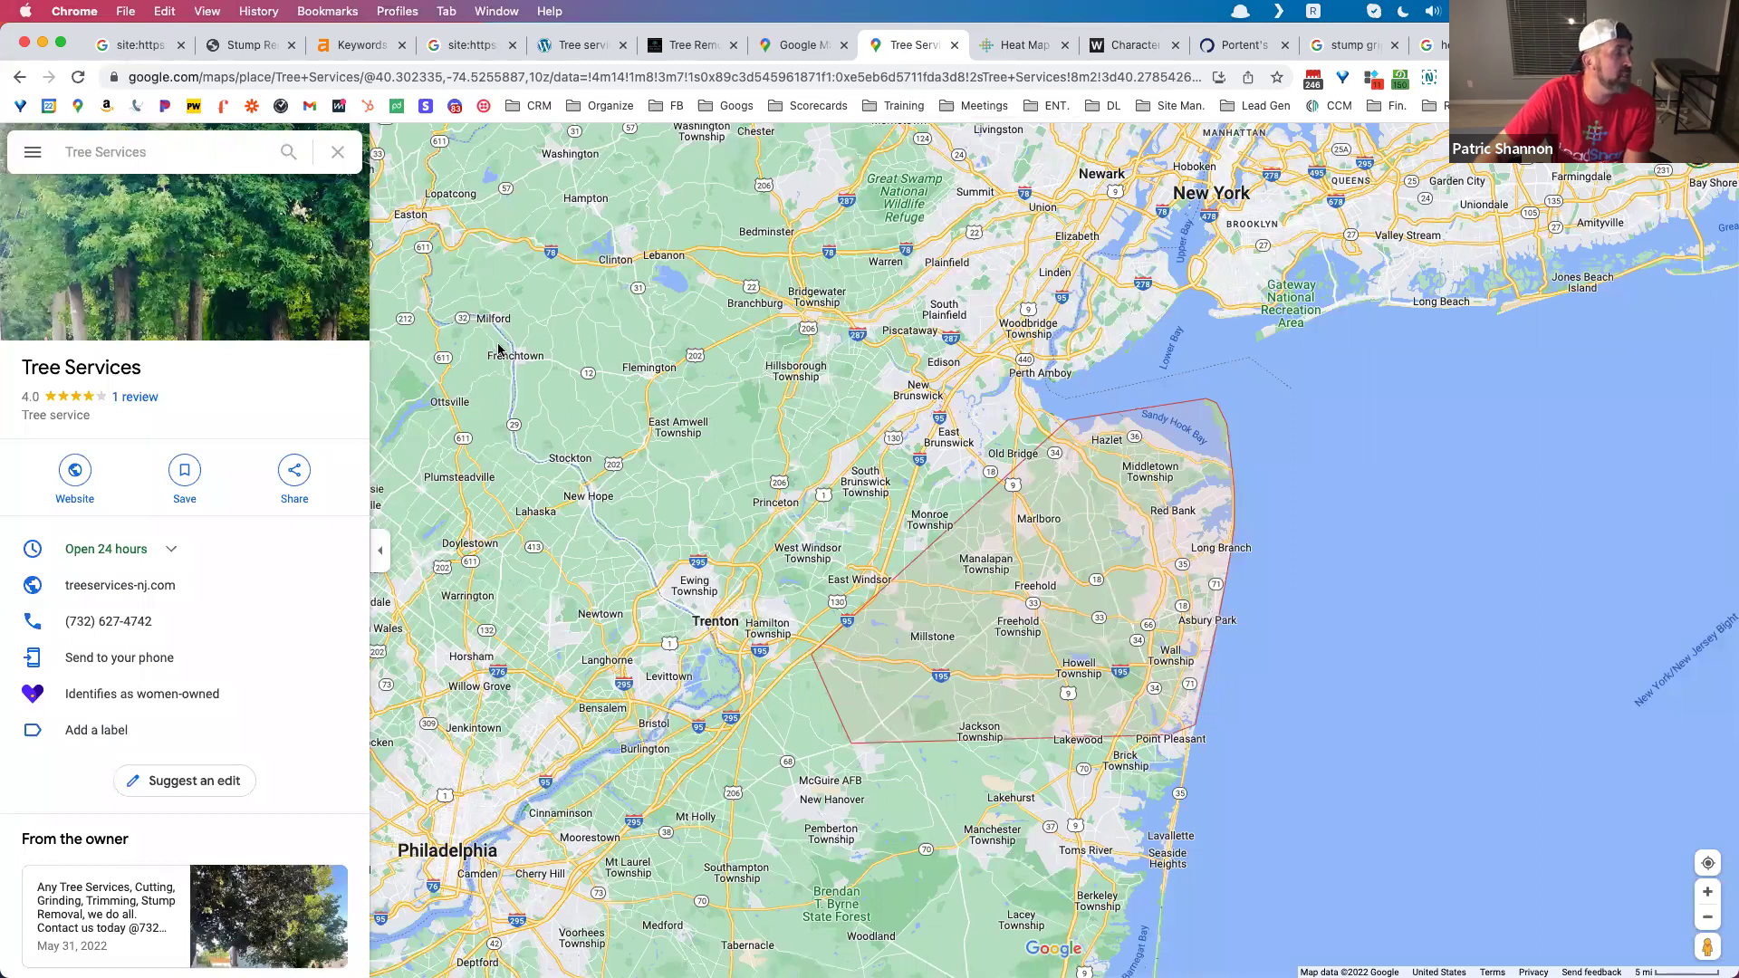
Step: Check the listing's weekly opening hours and read the owner's reply to a review
left_click(169, 547)
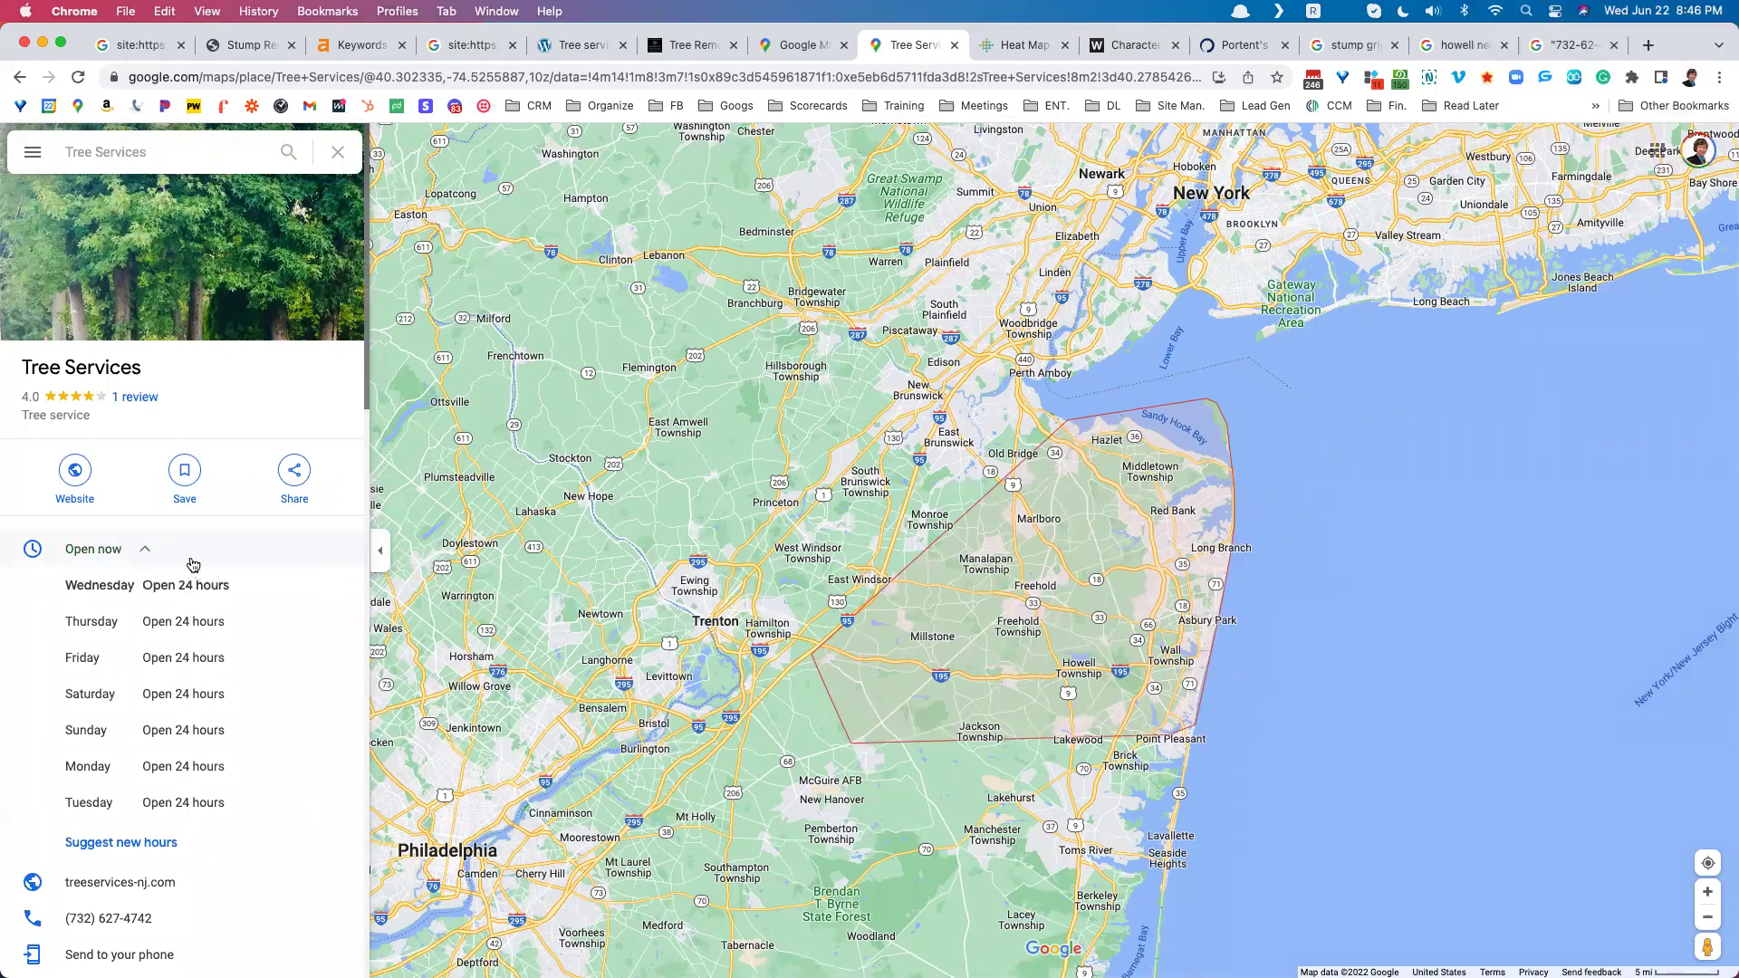
left_click(191, 555)
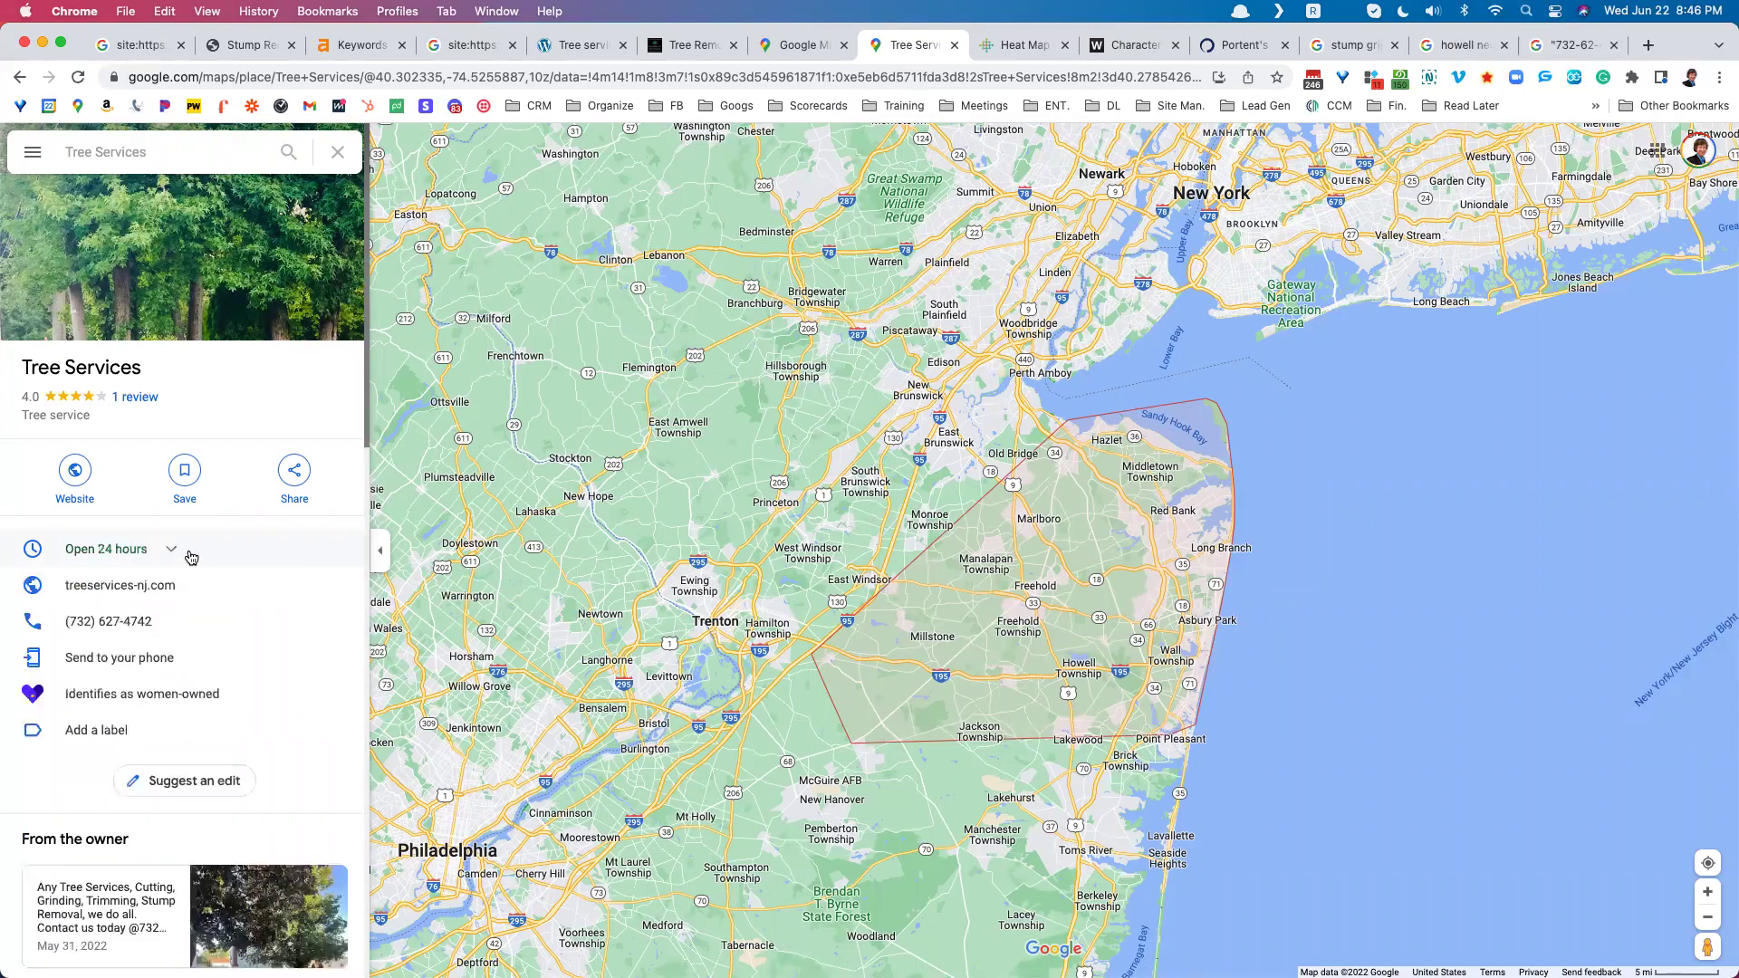
scroll(191, 556, "down", 3)
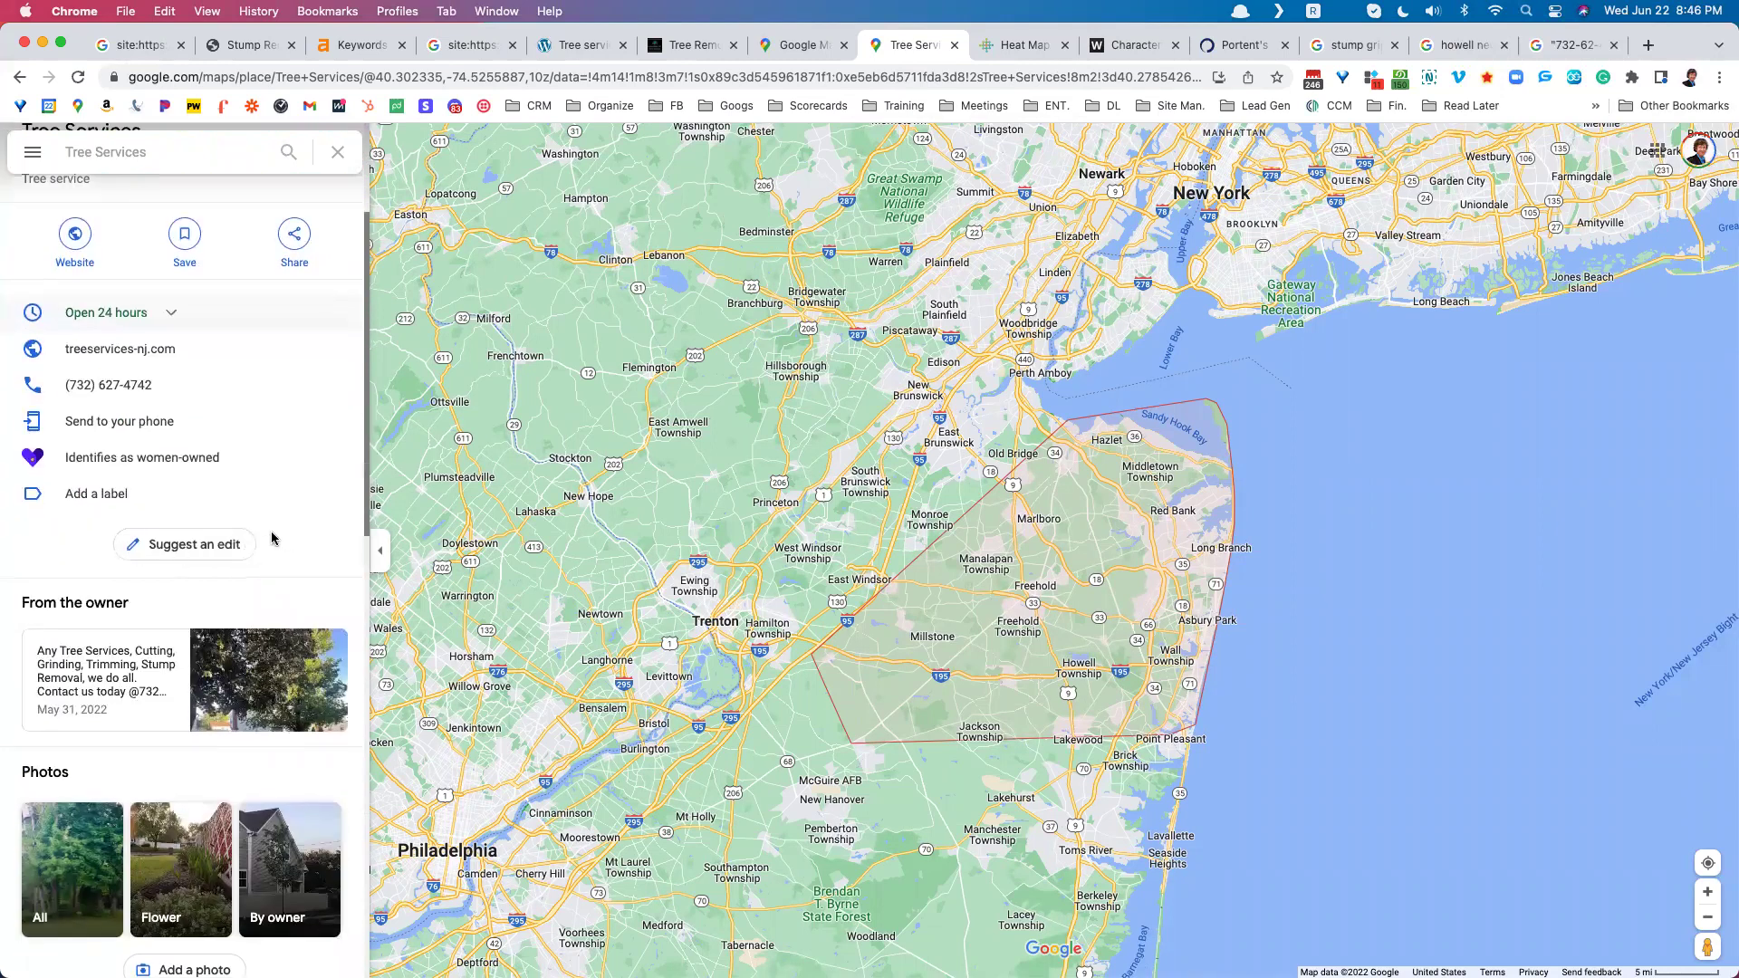
scroll(272, 539, "down", 8)
scroll(270, 536, "down", 5)
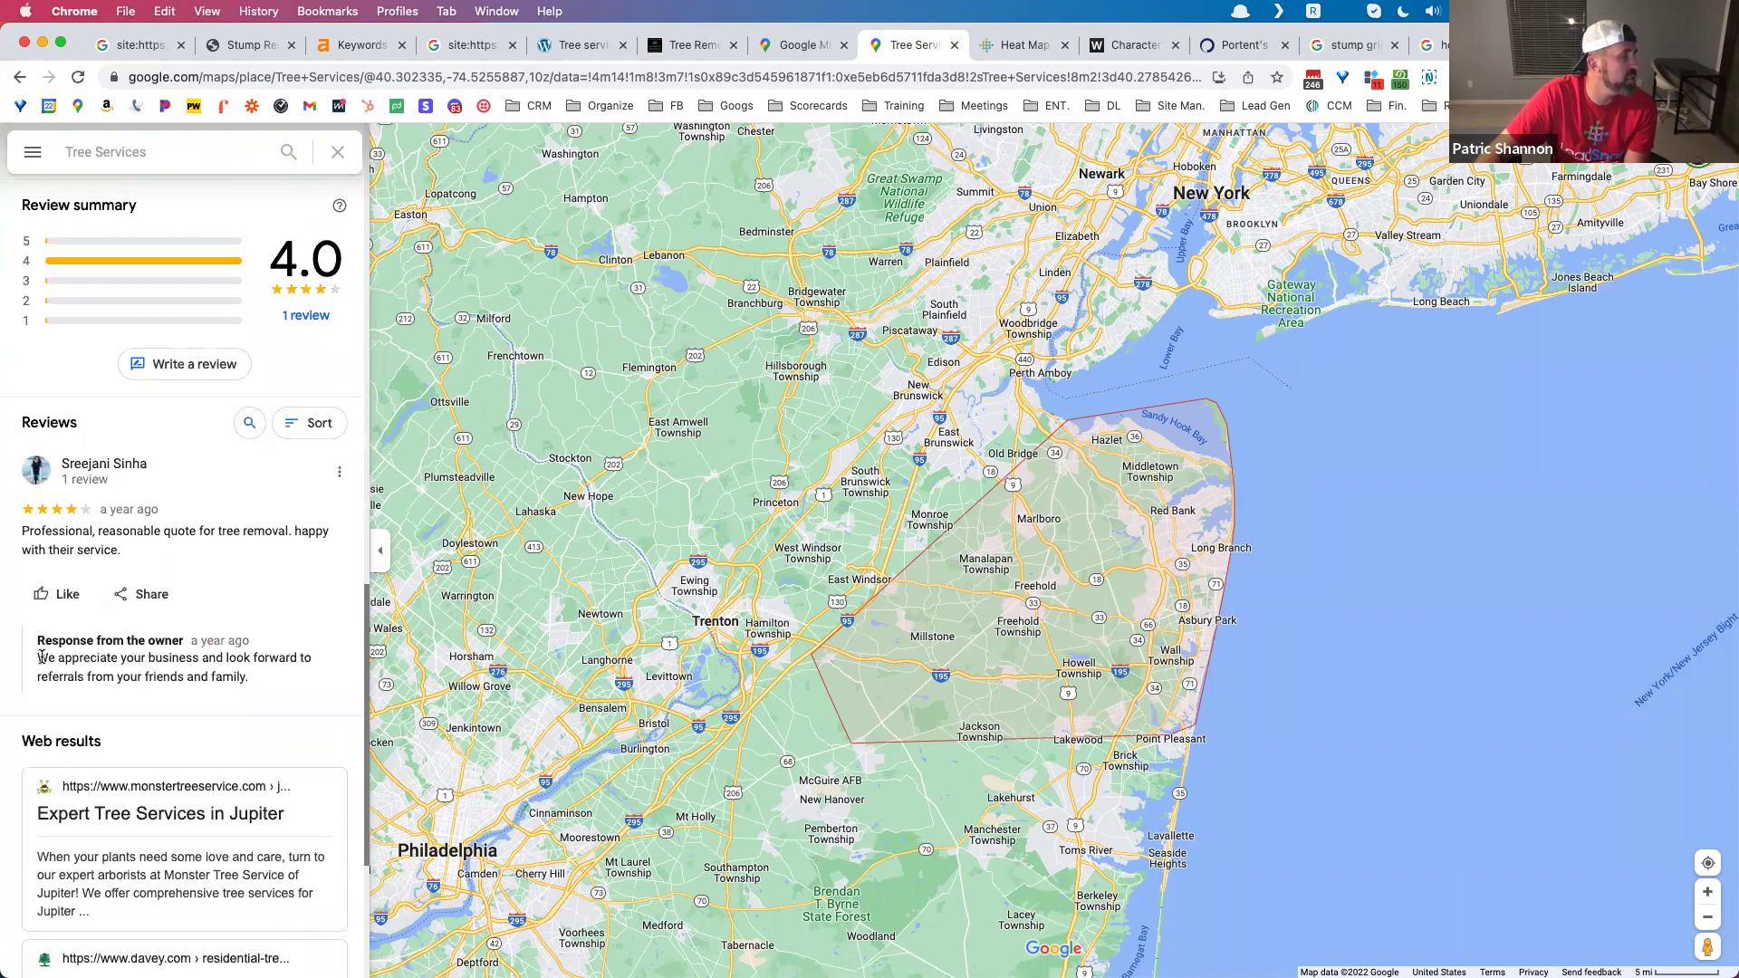
left_click_drag(38, 658, 261, 679)
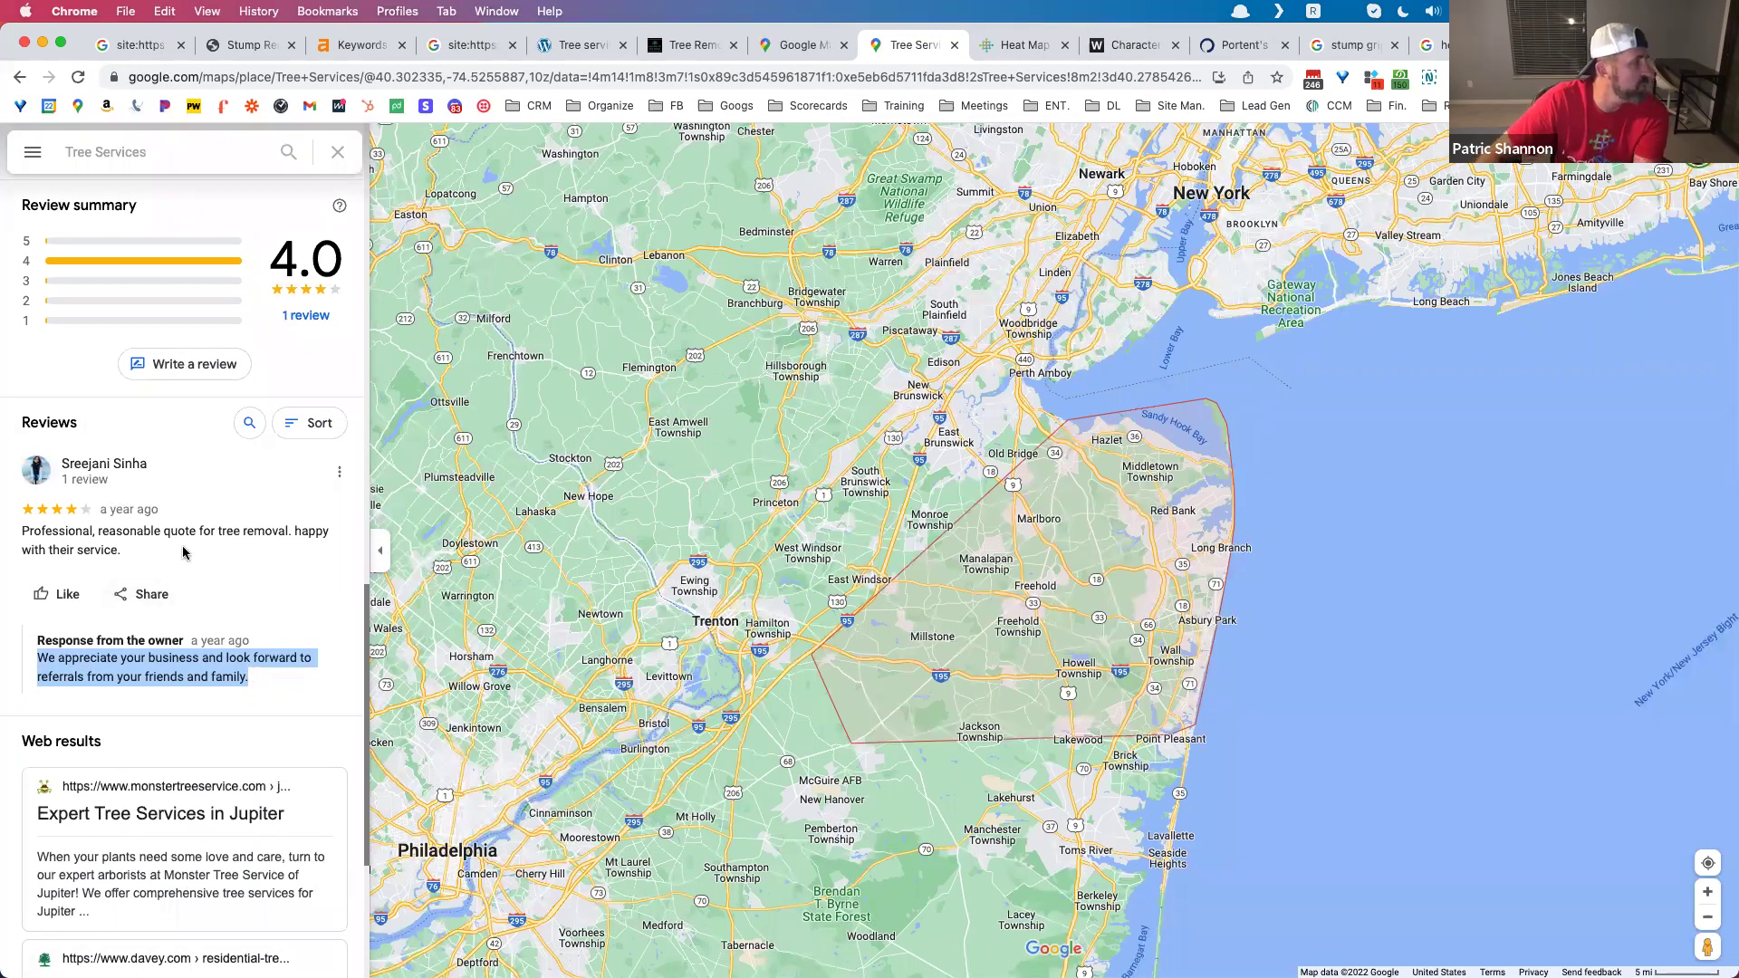
left_click_drag(236, 677, 33, 664)
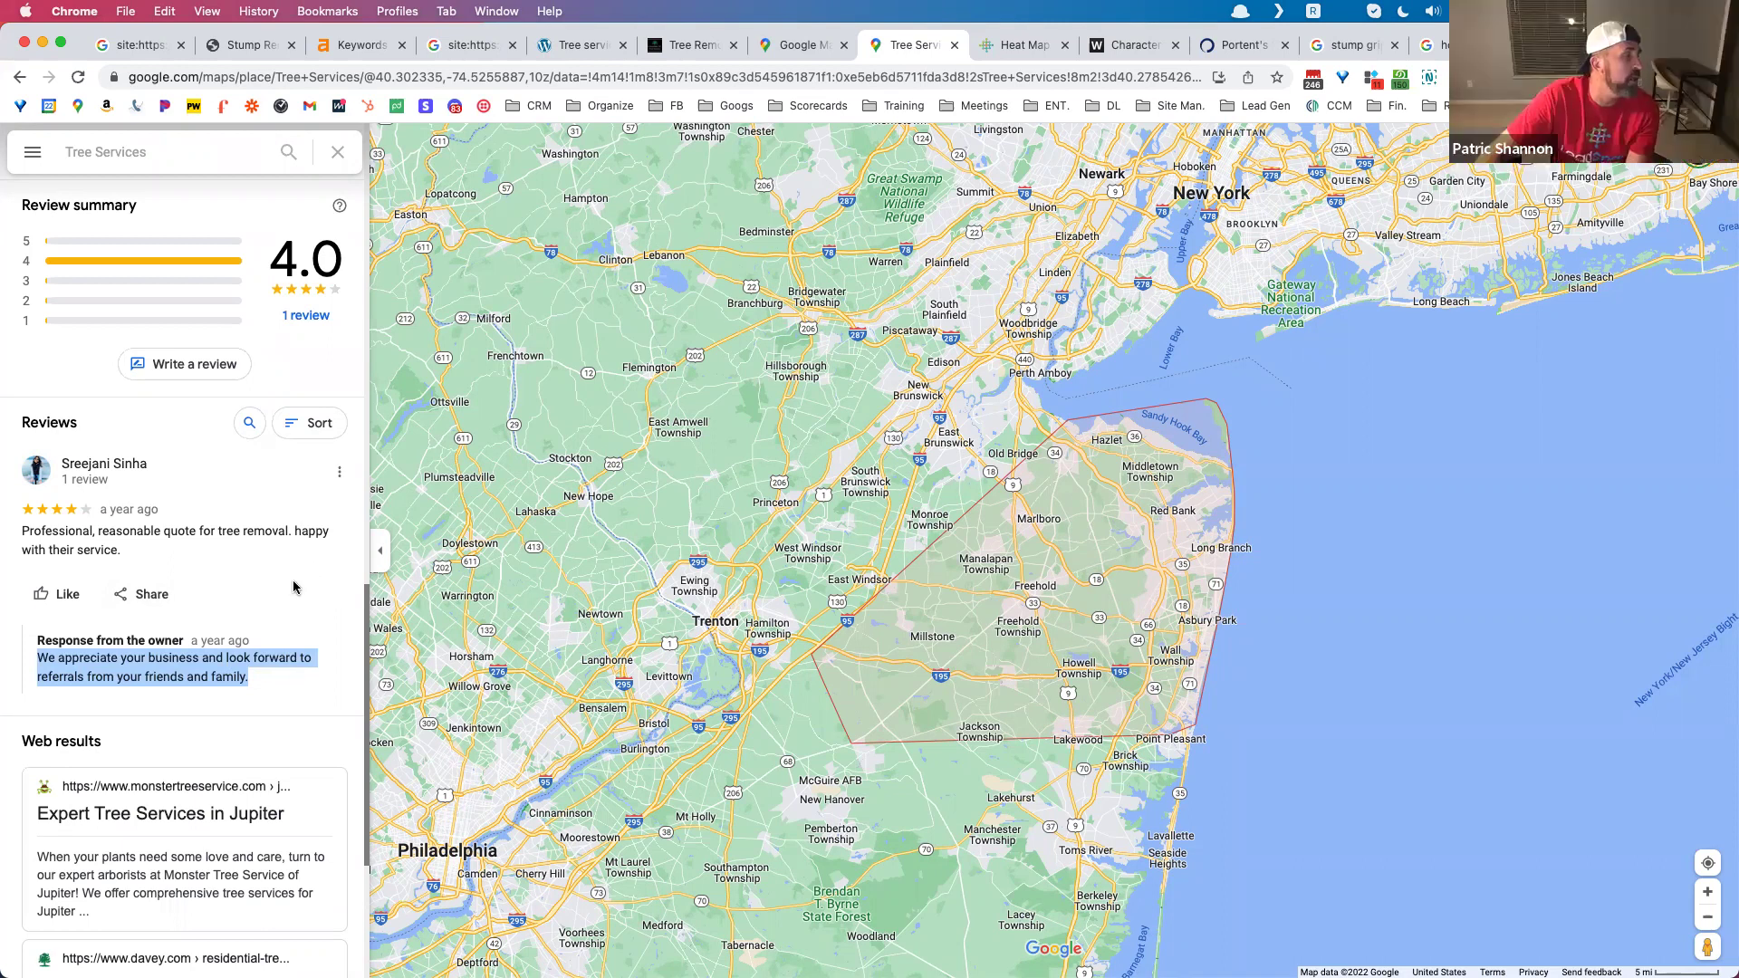
Step: Go back to the LeadSnap 'tree service' heat map and reload it
scroll(290, 584, "up", 2)
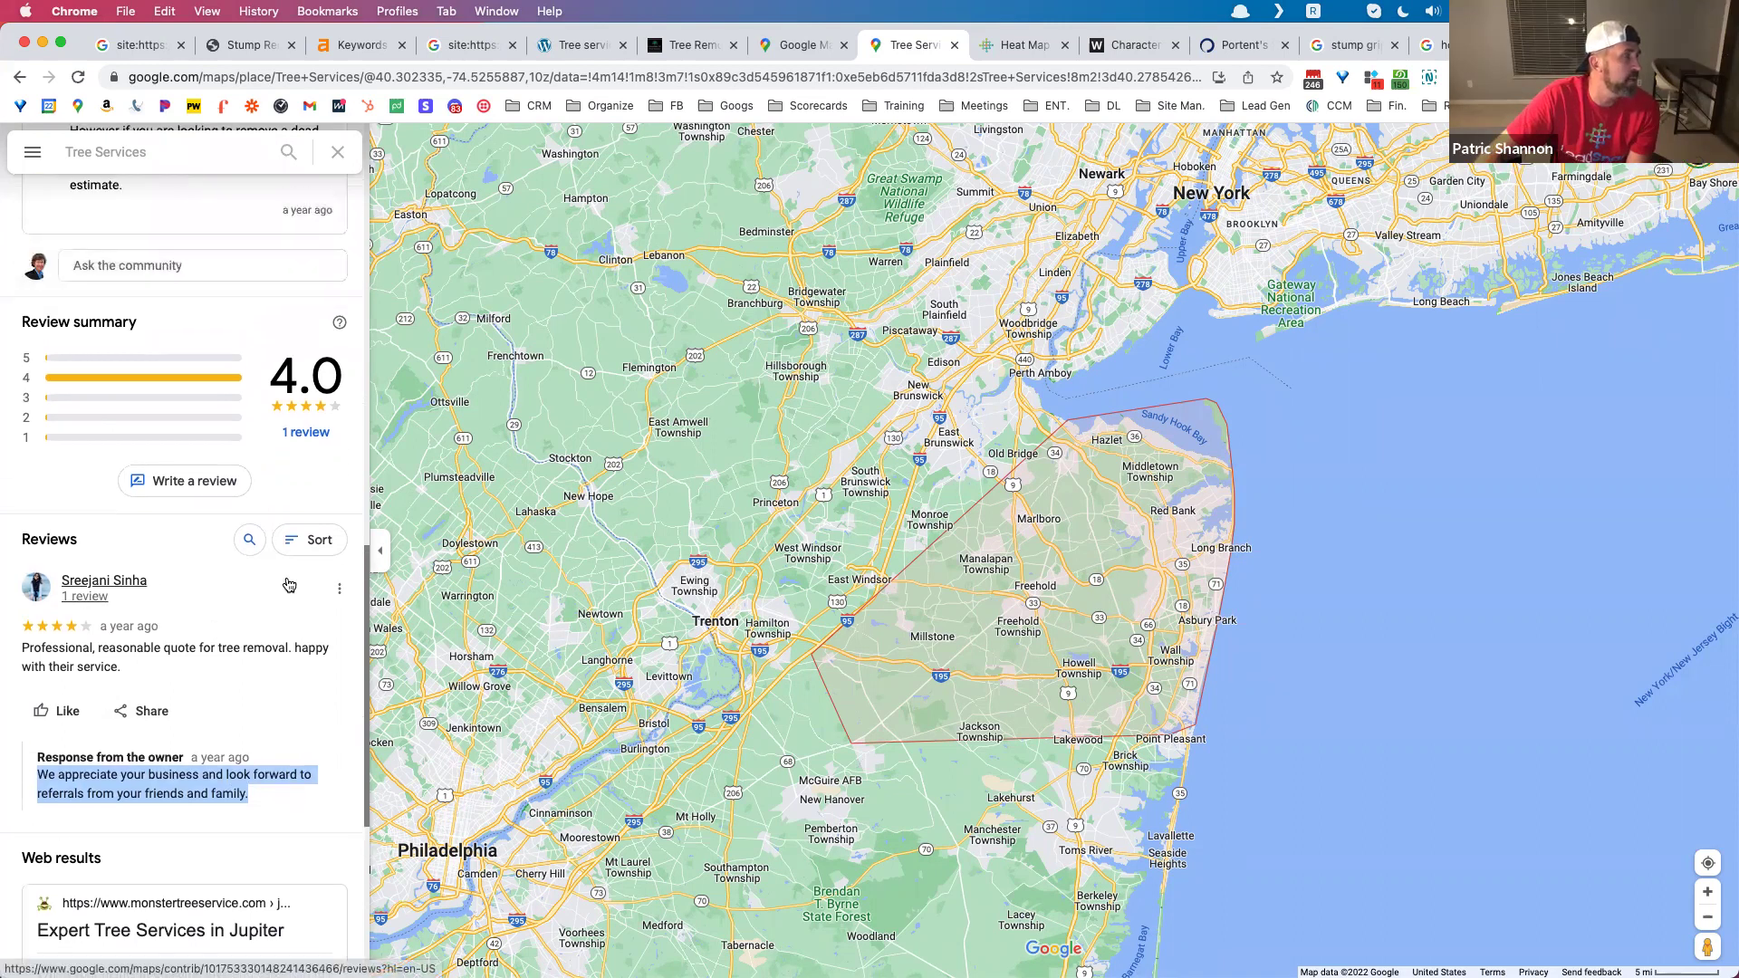
scroll(288, 584, "up", 5)
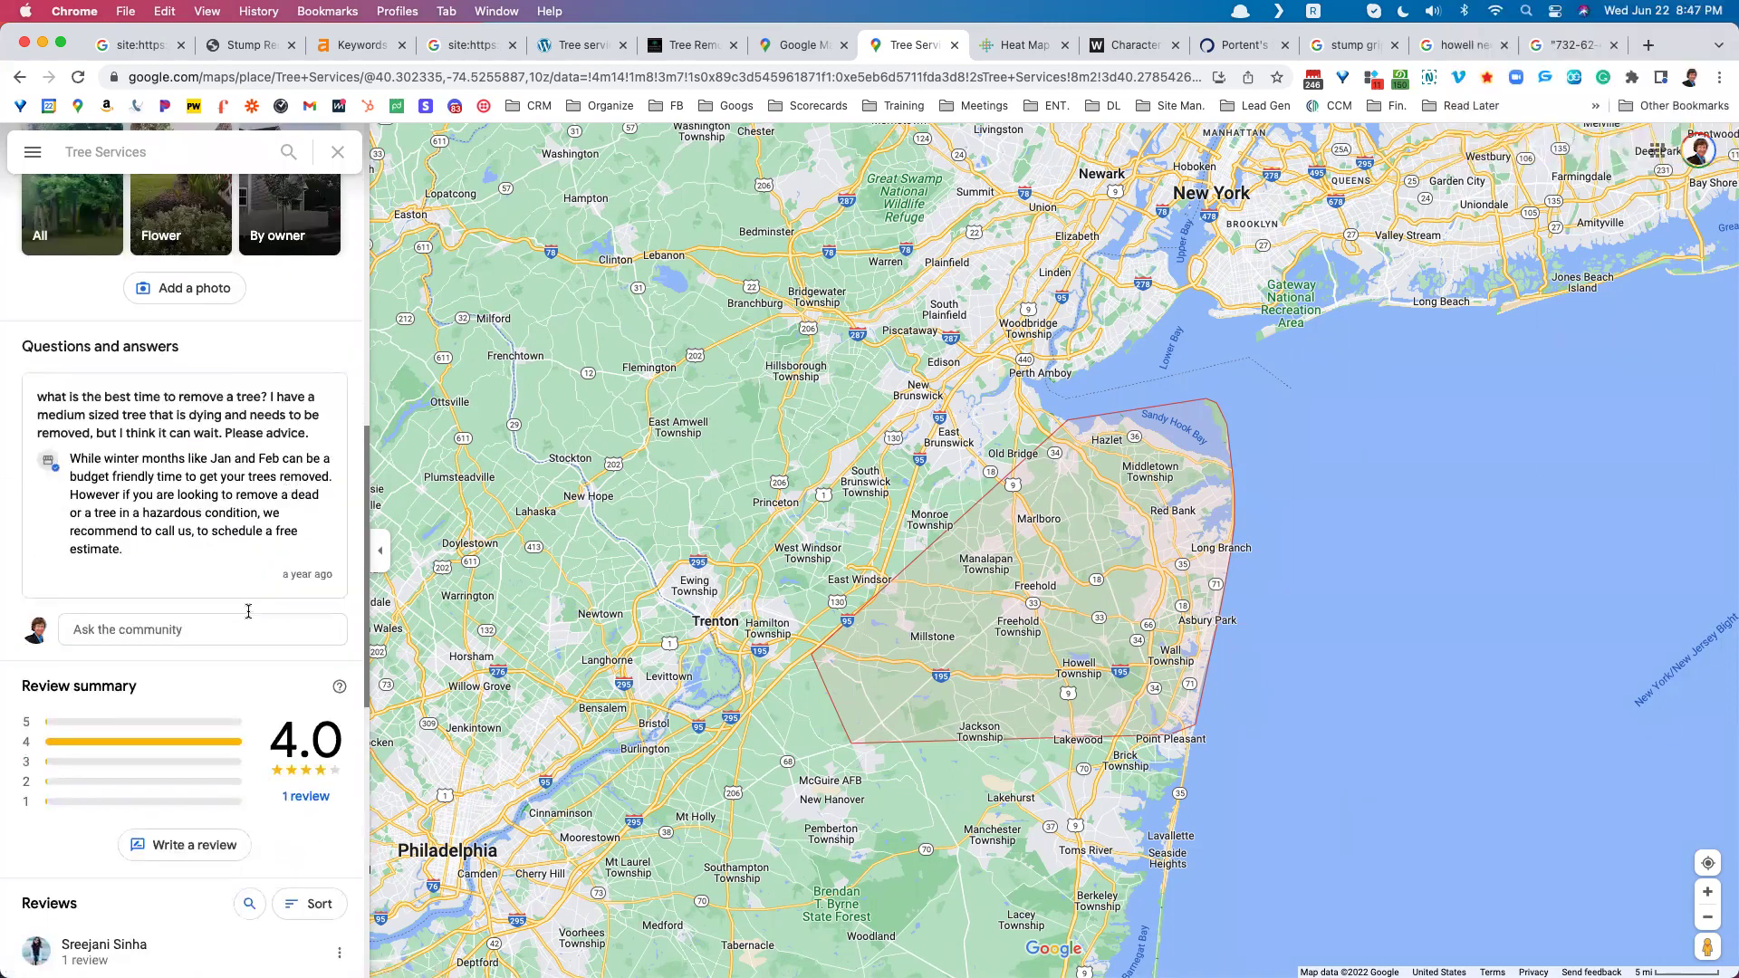
scroll(246, 612, "up", 5)
scroll(246, 613, "up", 4)
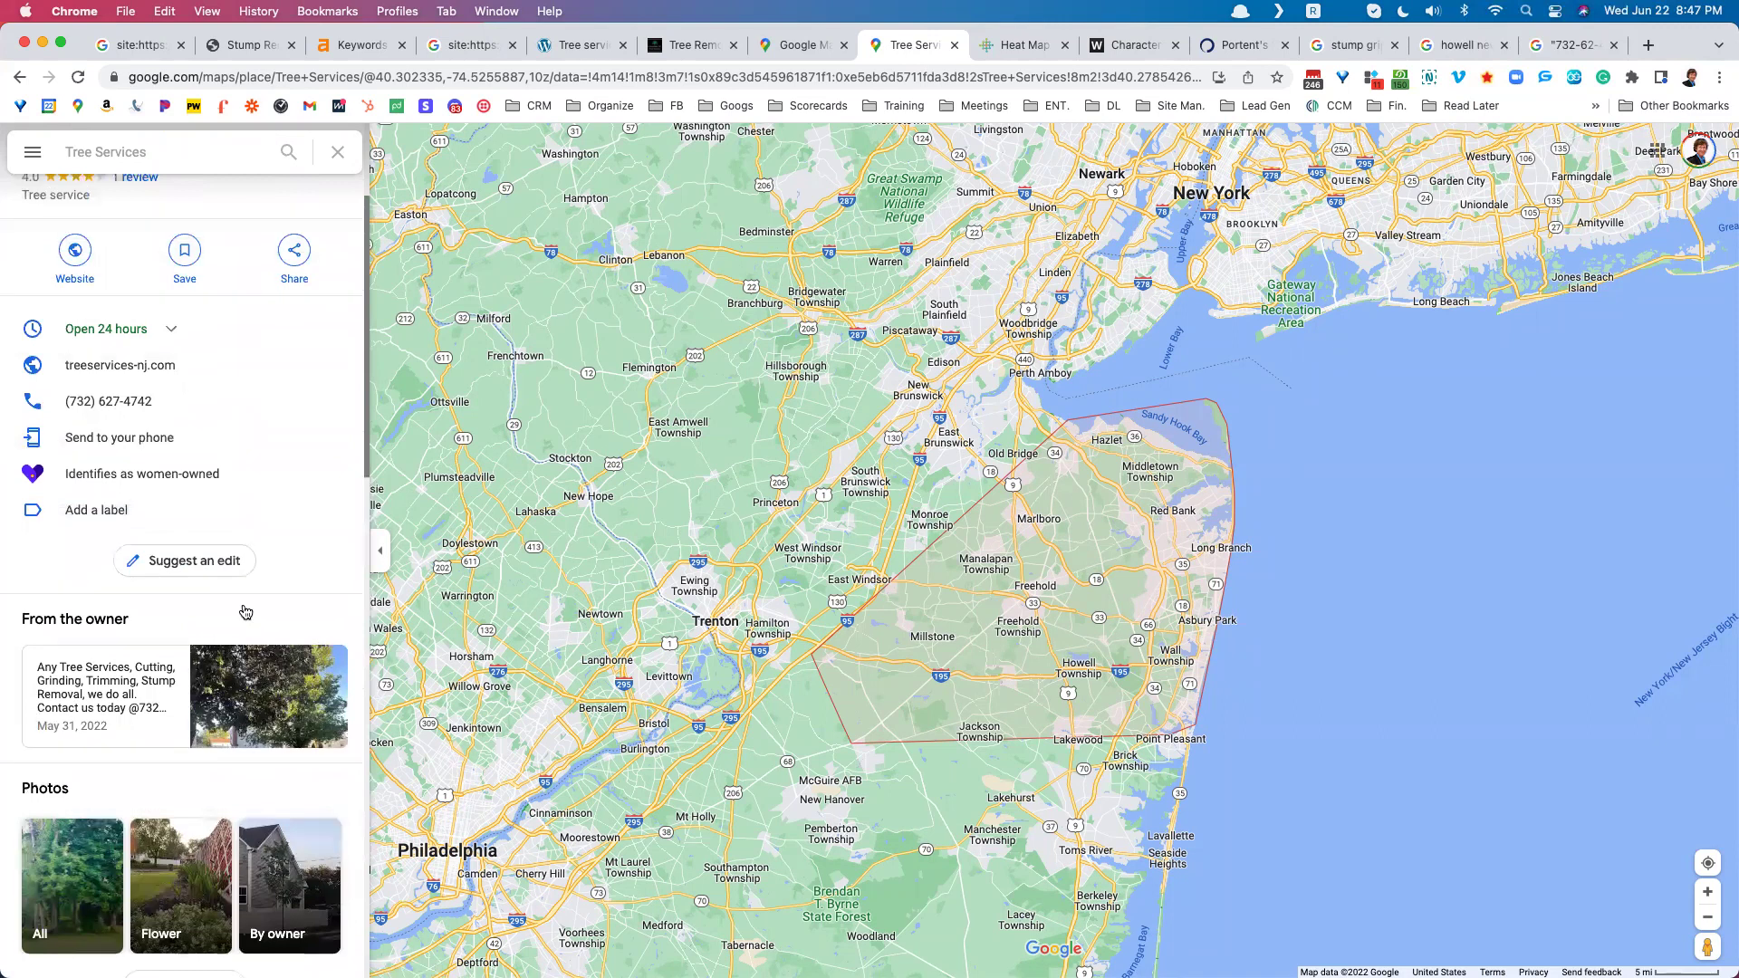
scroll(245, 607, "up", 3)
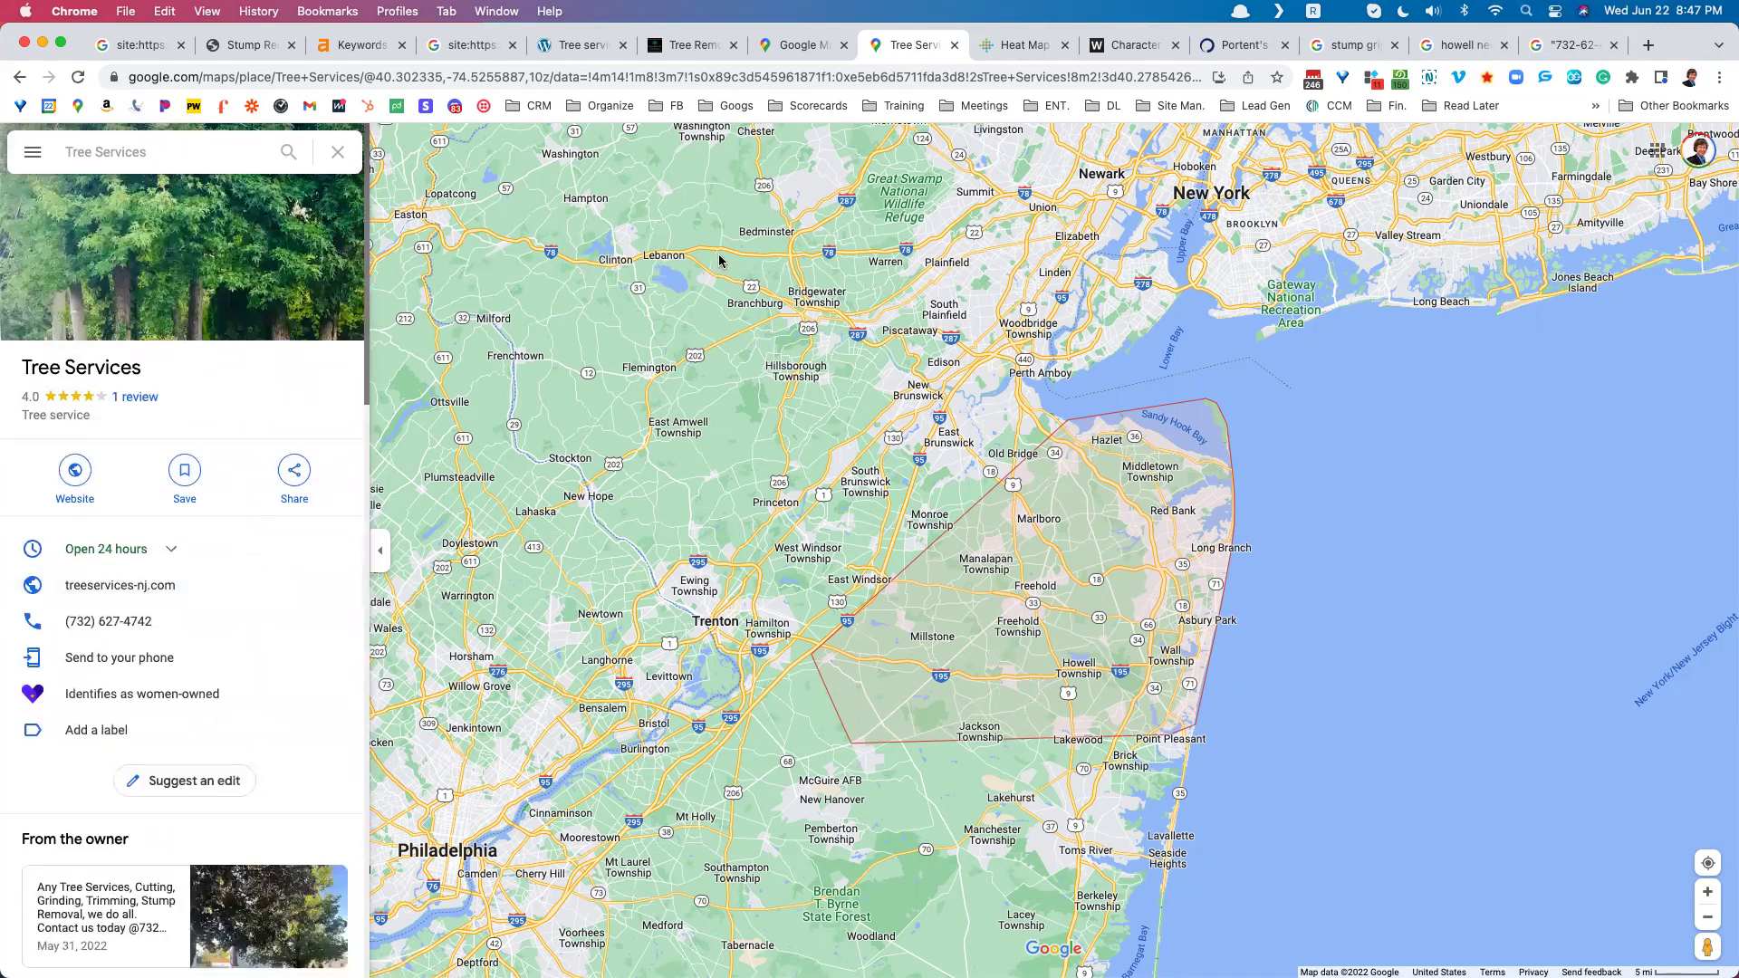
left_click(987, 53)
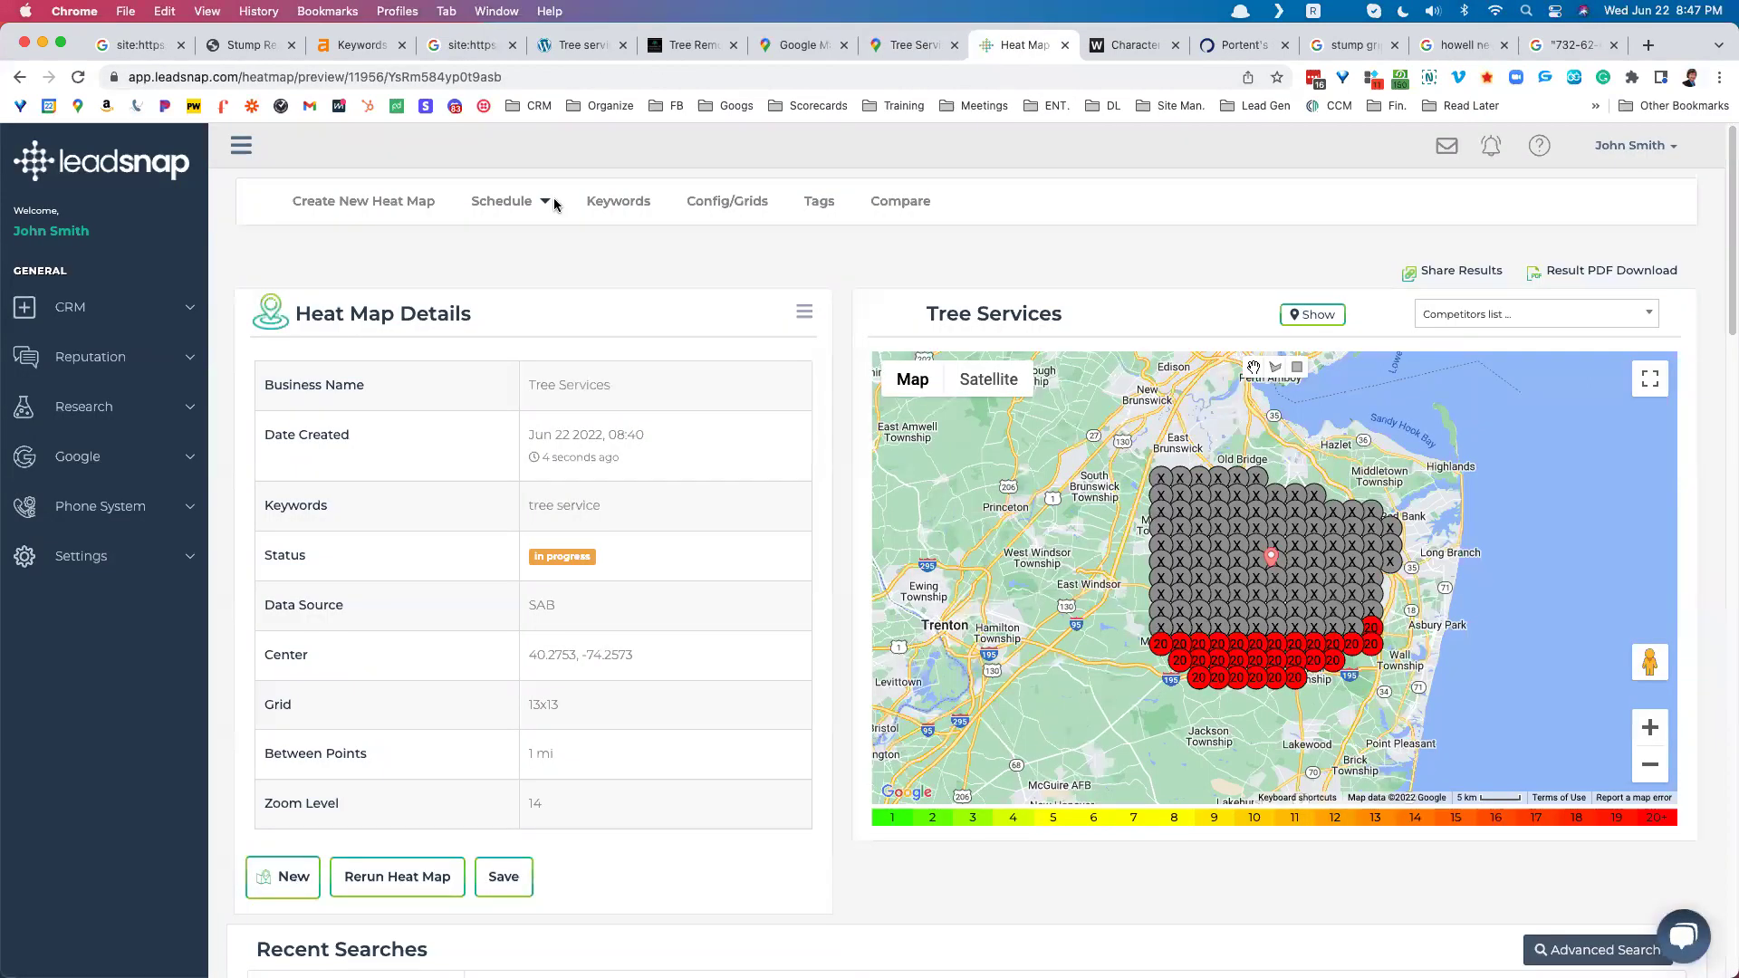
left_click(80, 78)
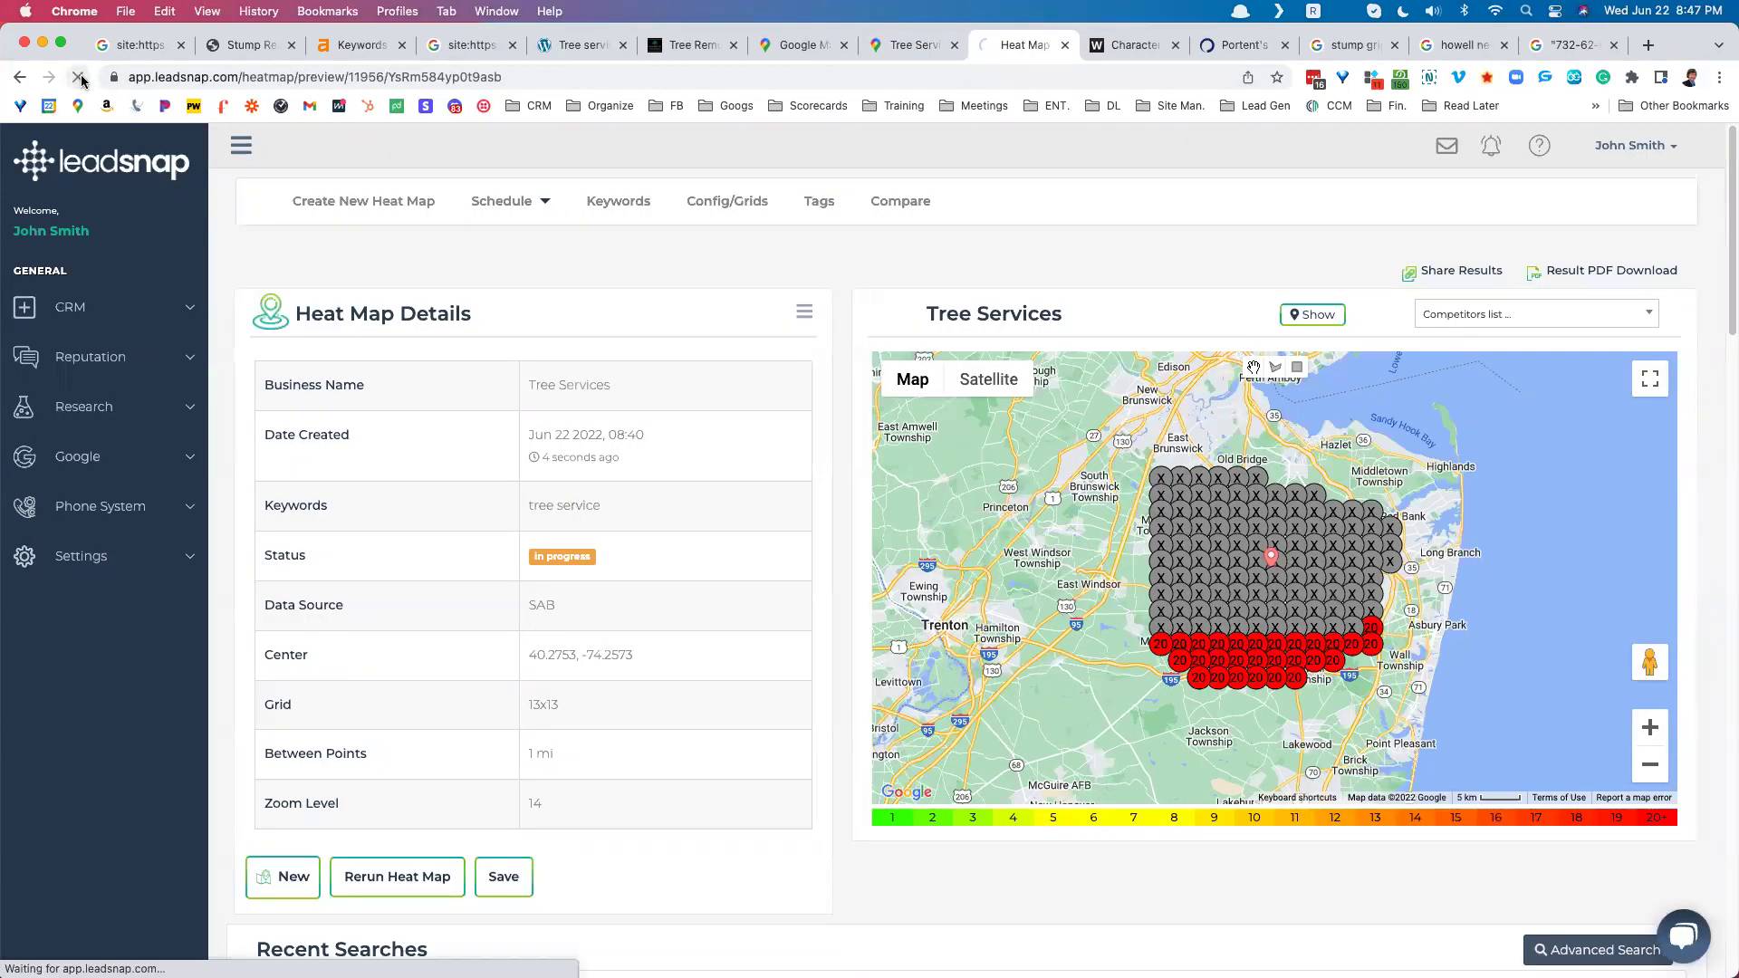
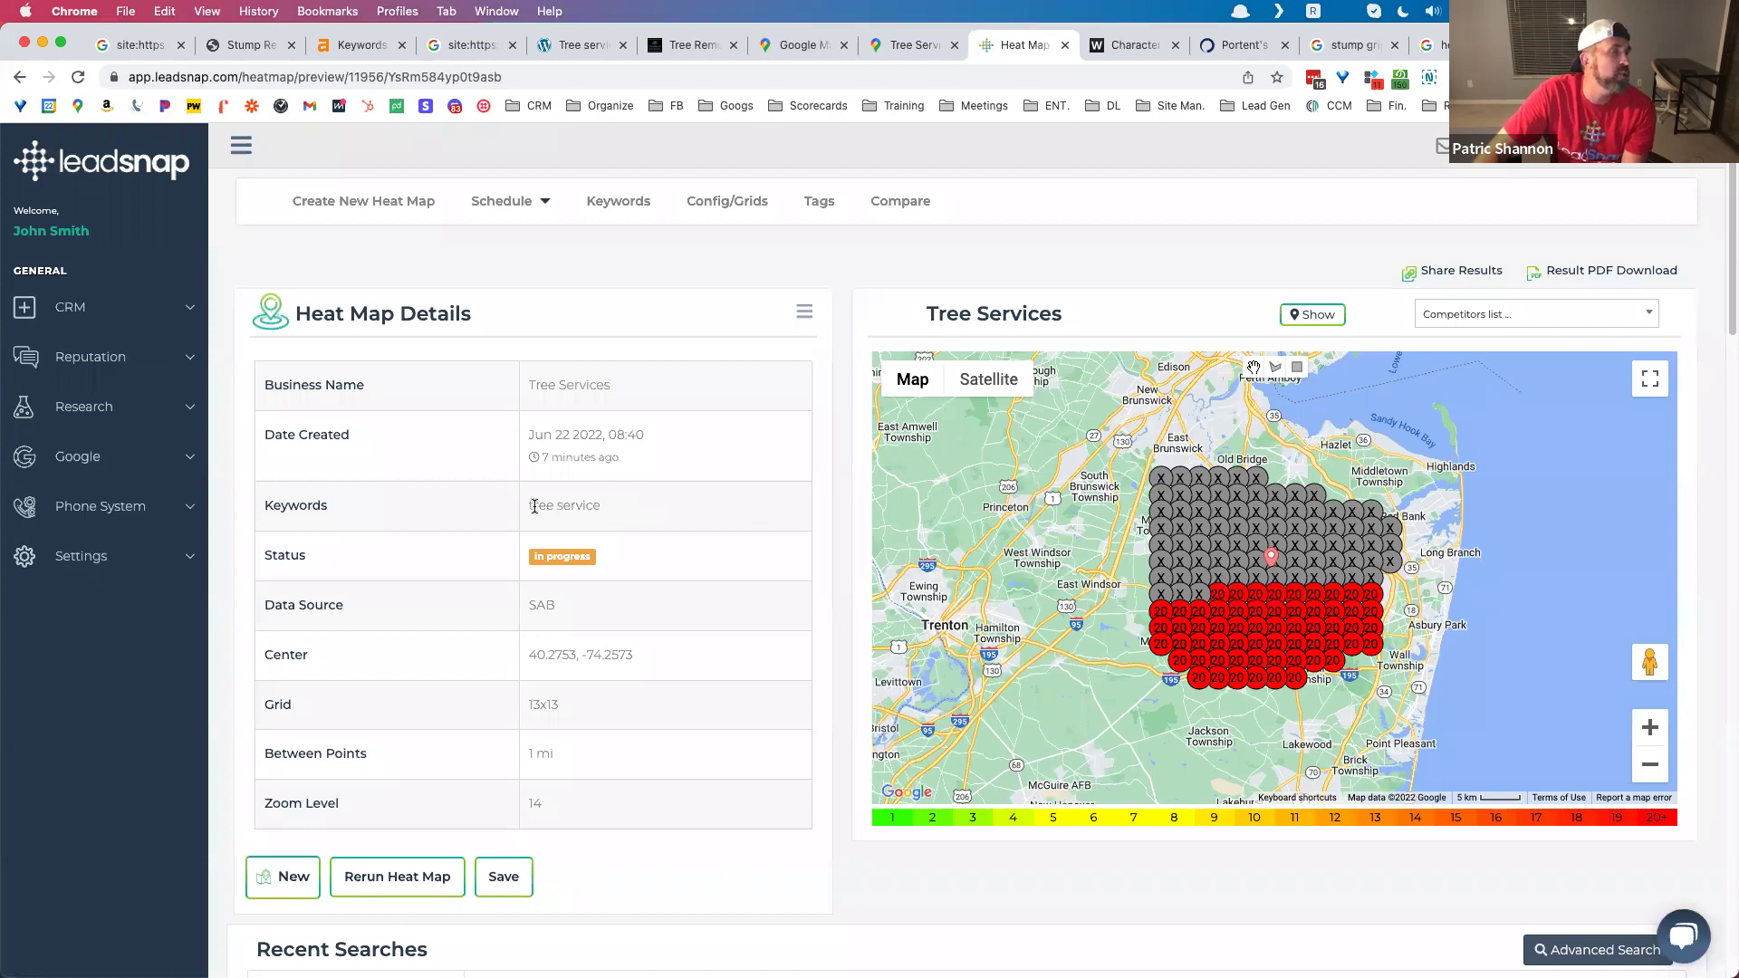
Step: Highlight the 'tree service' keyword on the page to examine it
left_click_drag(527, 505, 603, 513)
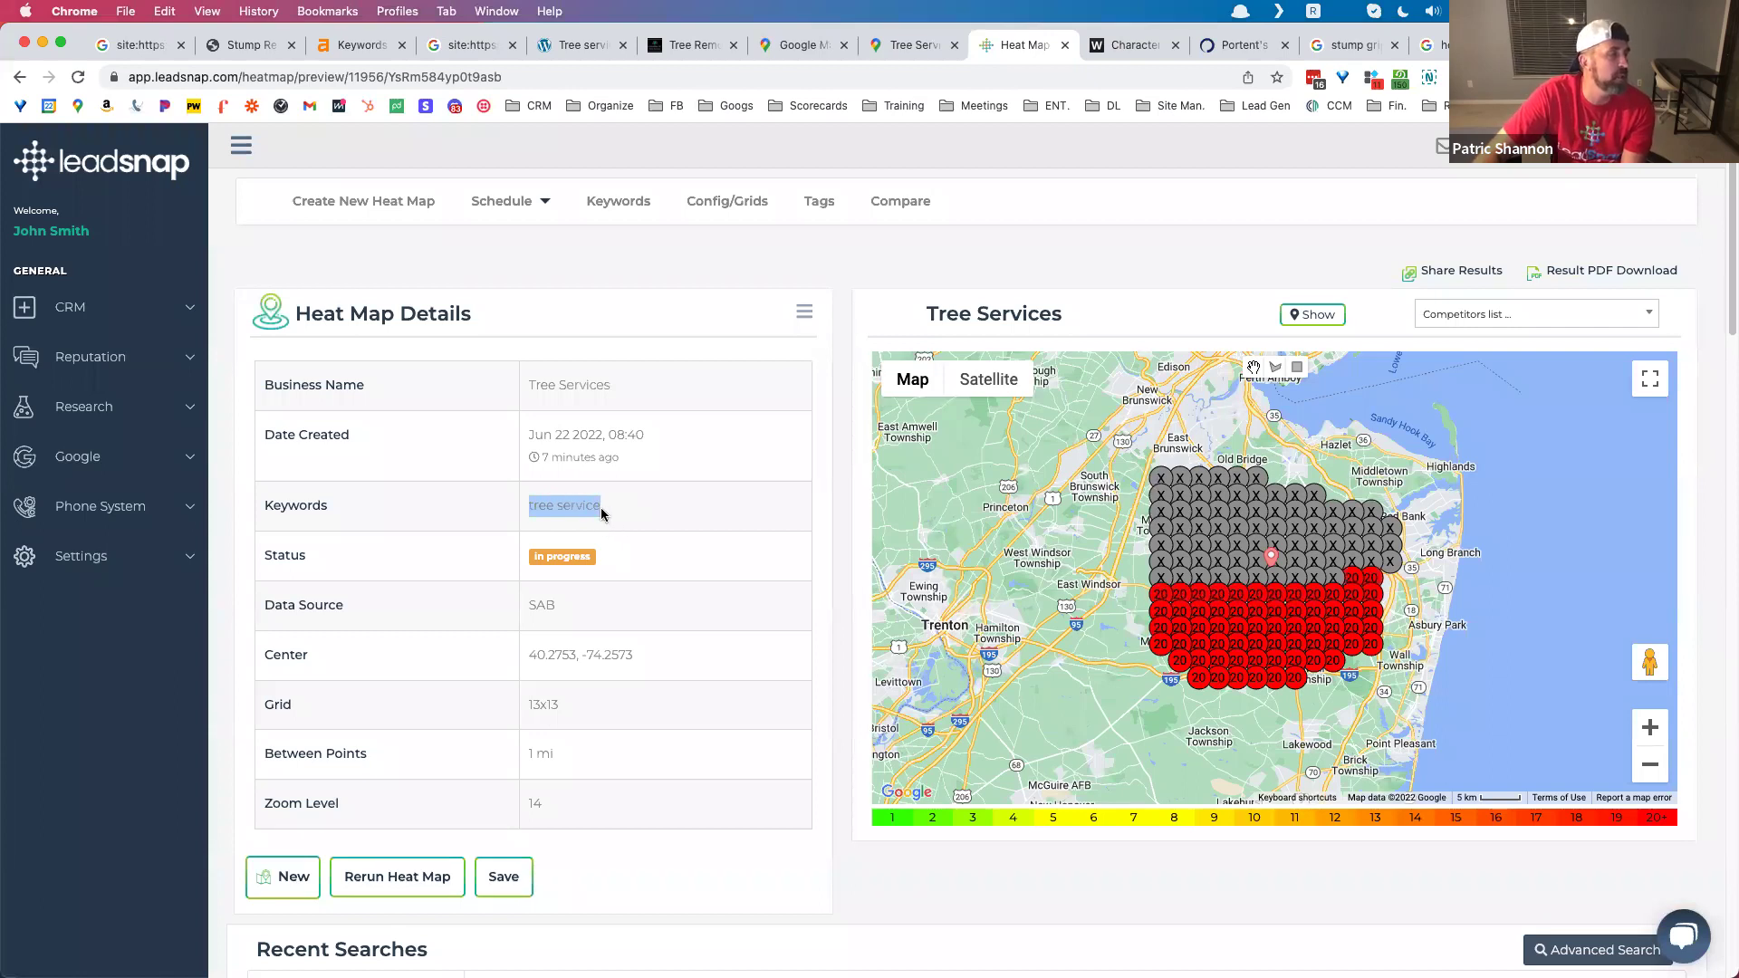
left_click(603, 513)
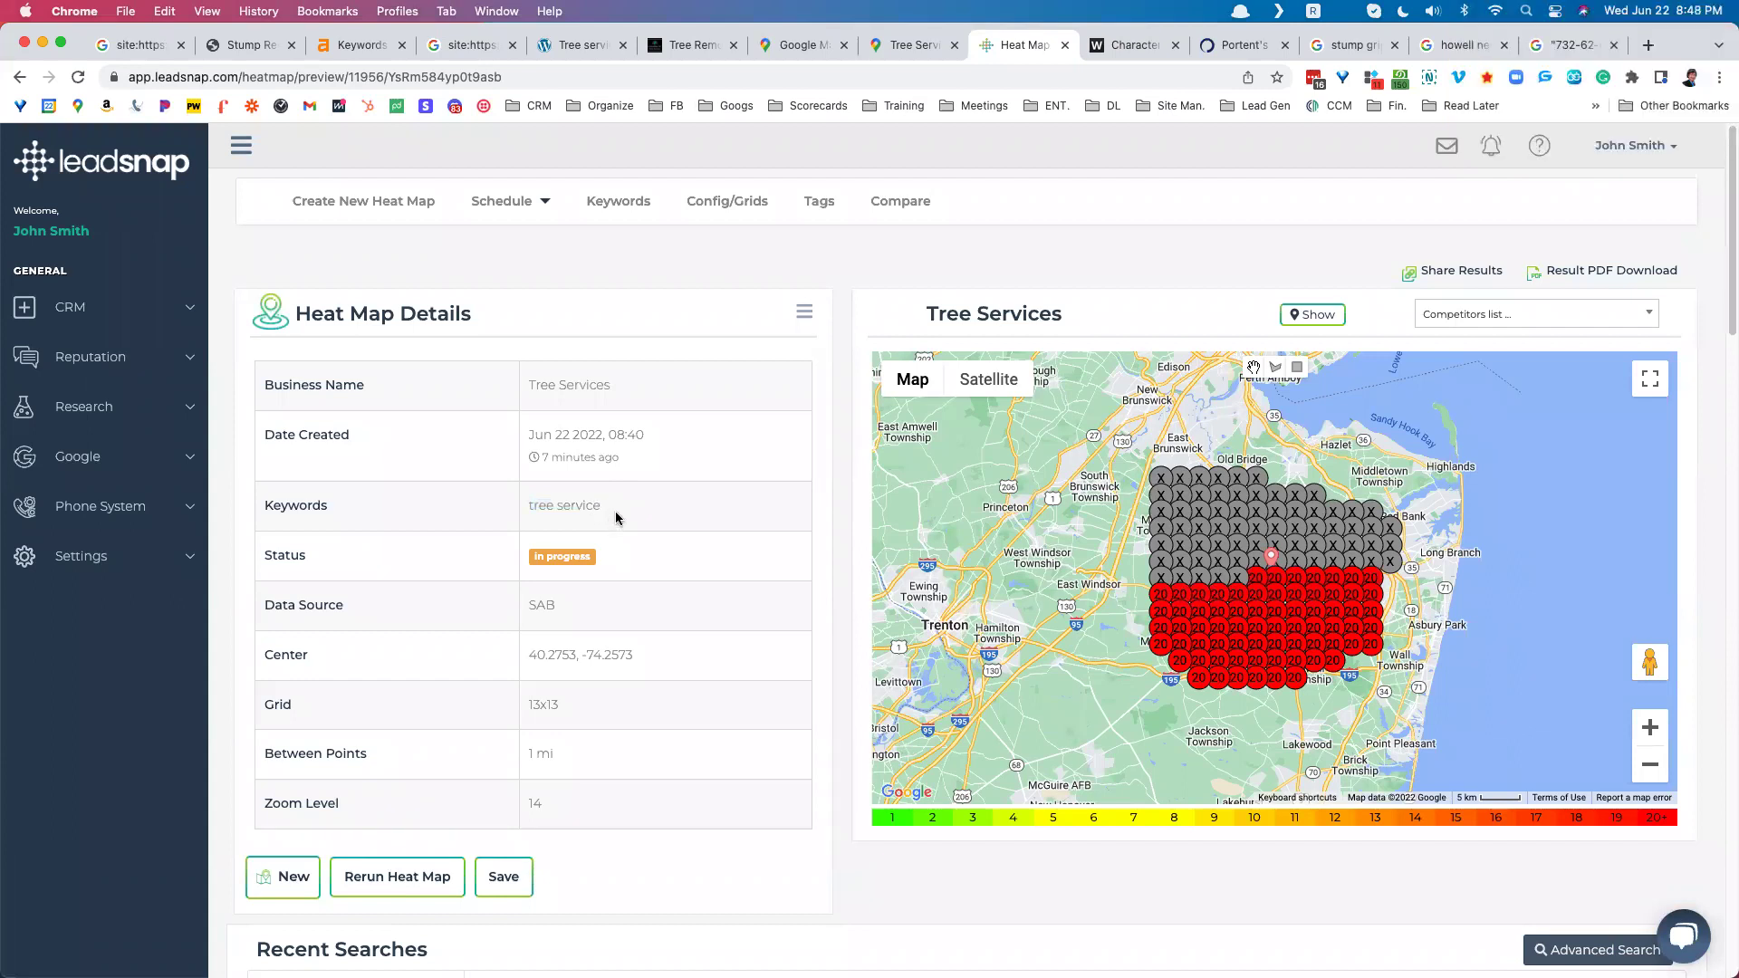
left_click_drag(601, 504, 528, 505)
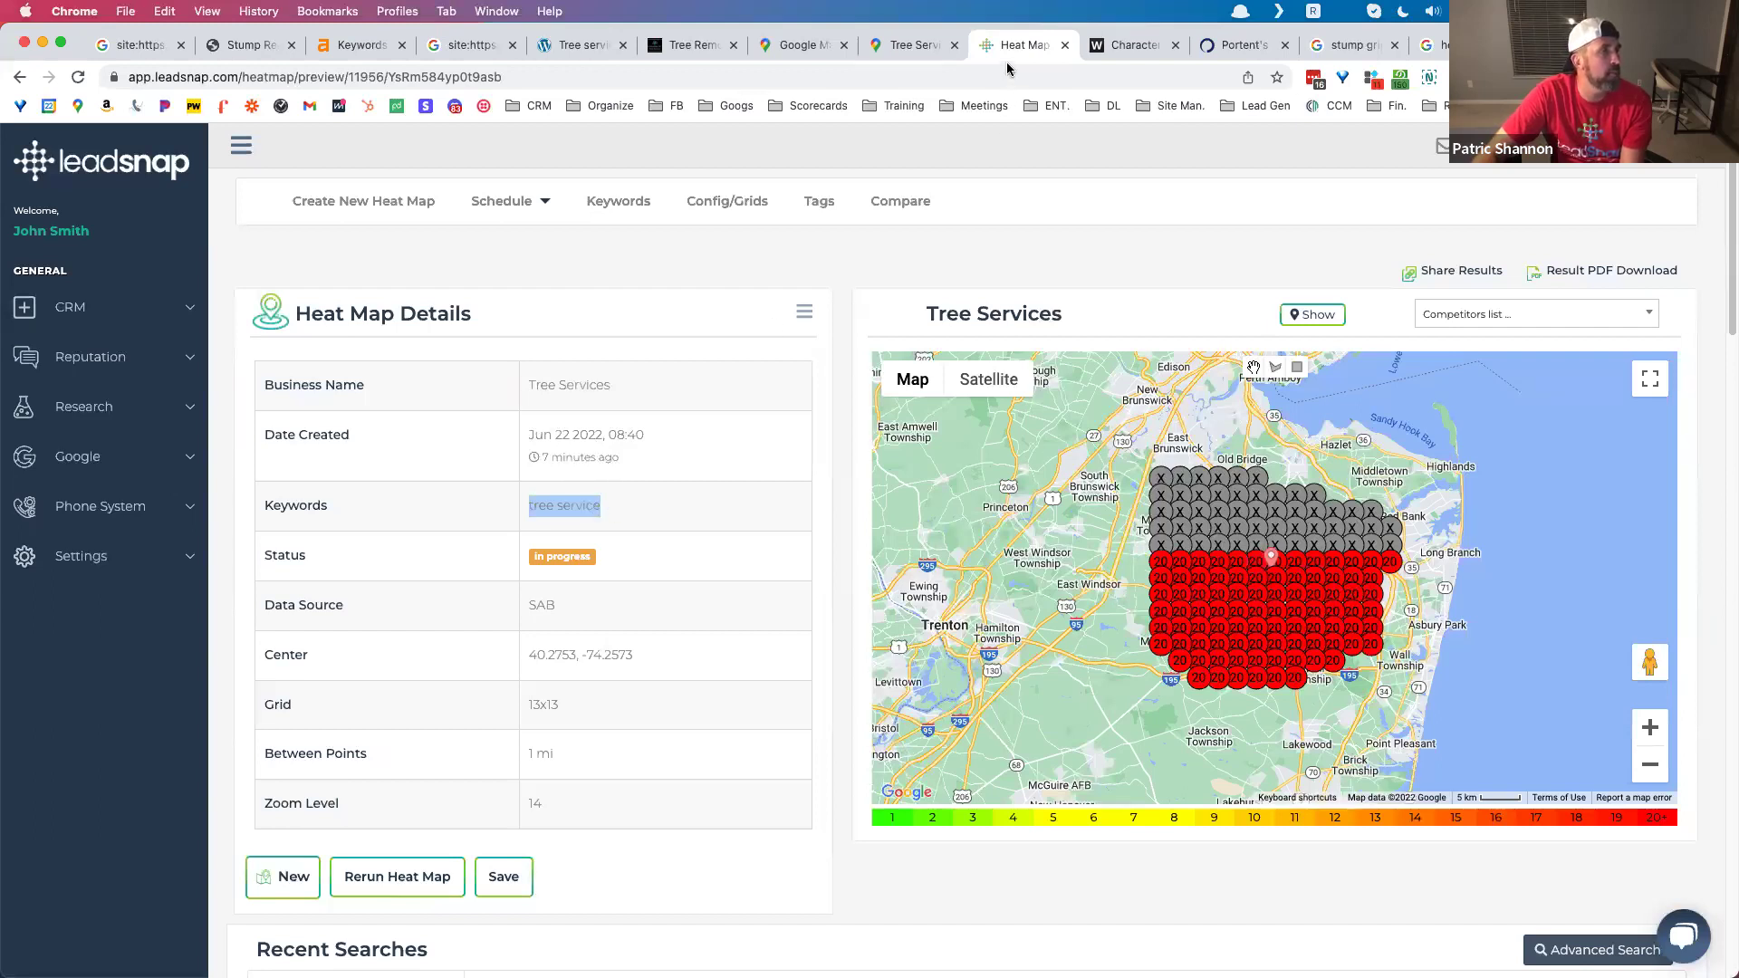
left_click(612, 509)
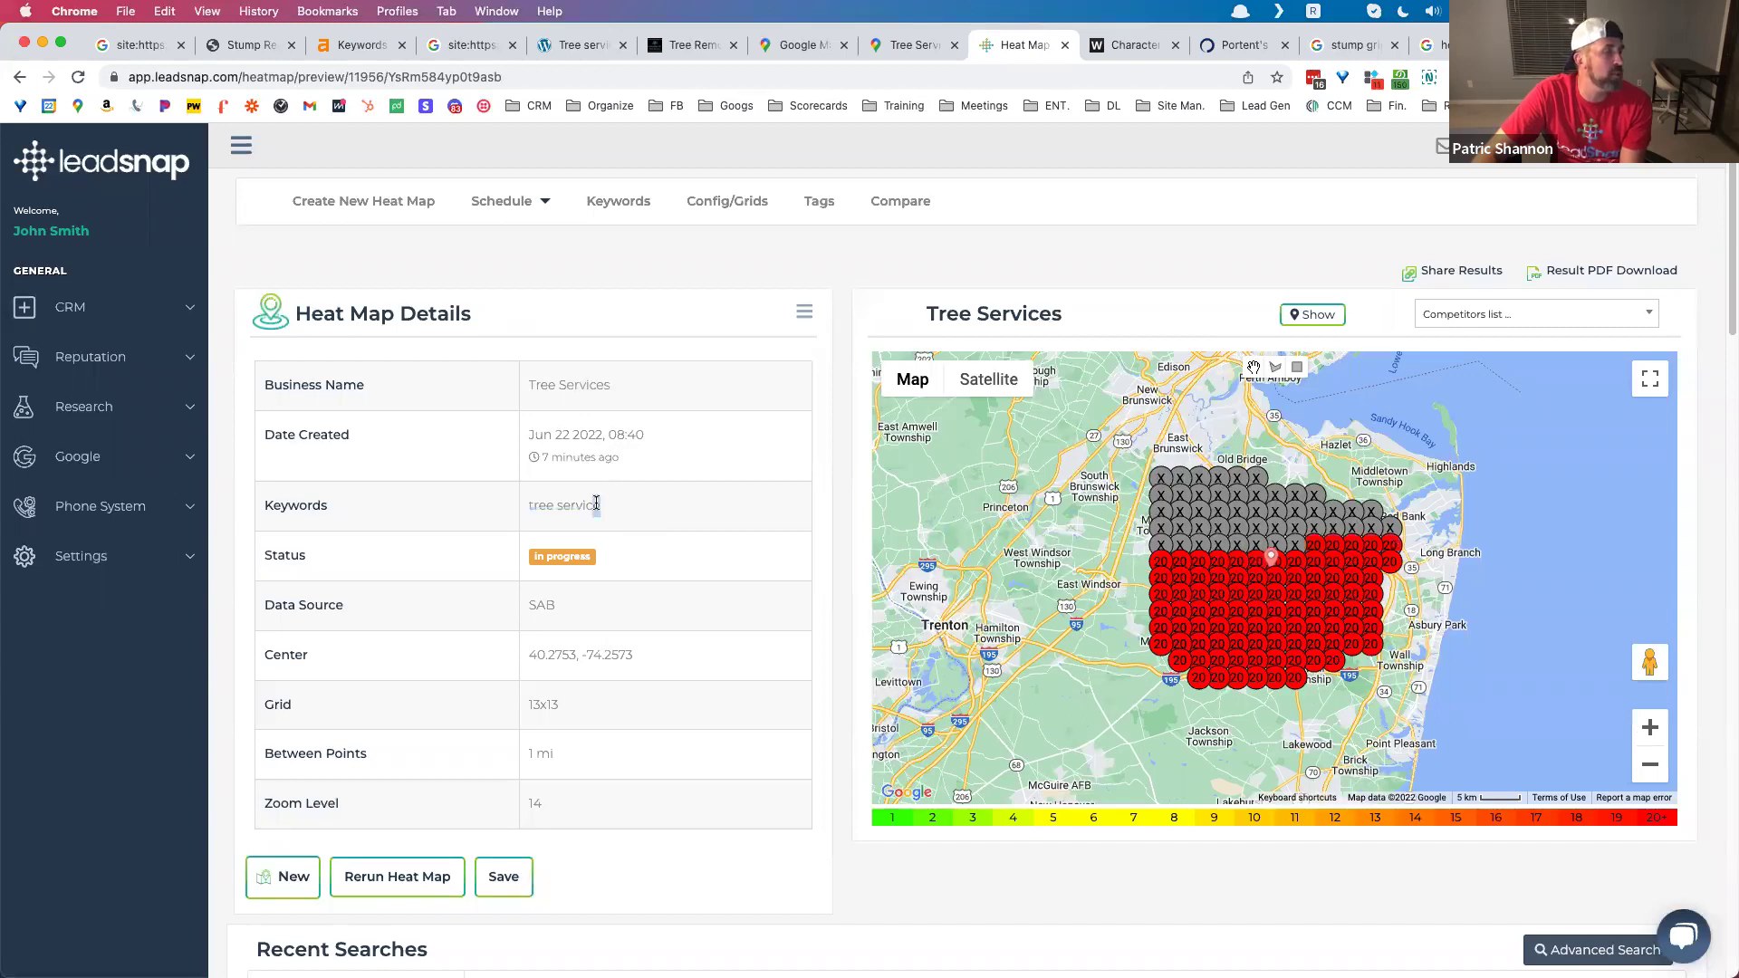
left_click_drag(598, 509, 530, 509)
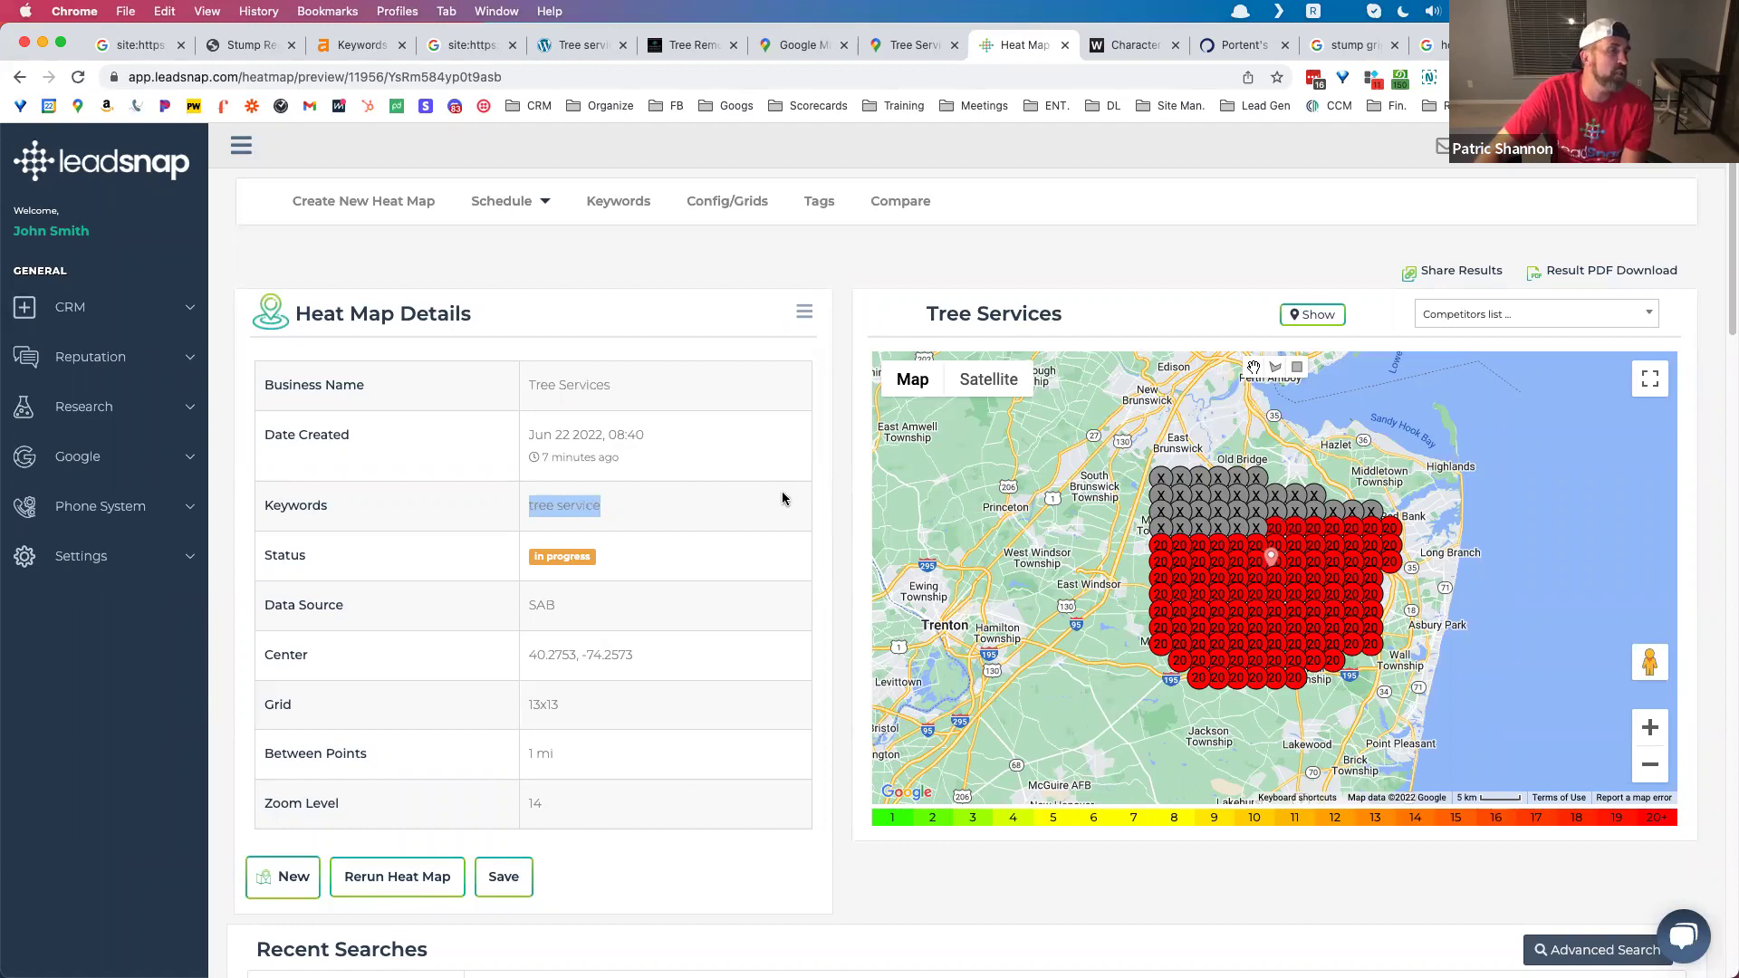
left_click(625, 509)
left_click_drag(601, 508, 520, 513)
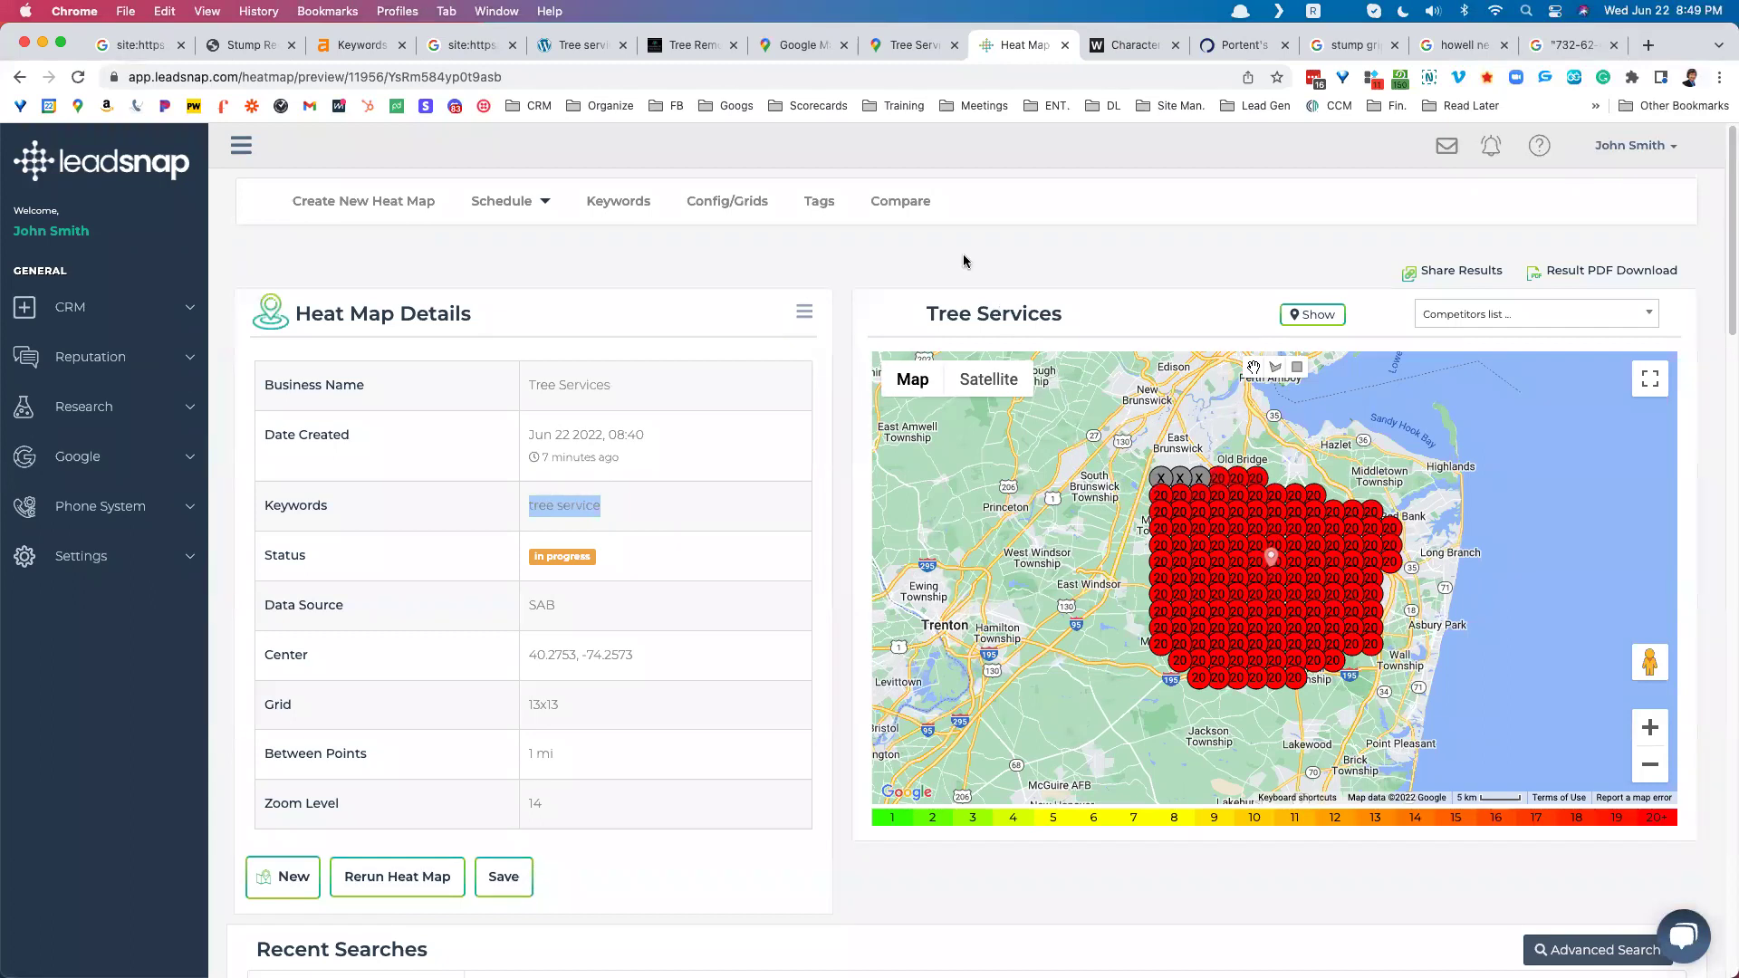
Step: Look over the Tree Services business listing in Google Maps
left_click(788, 50)
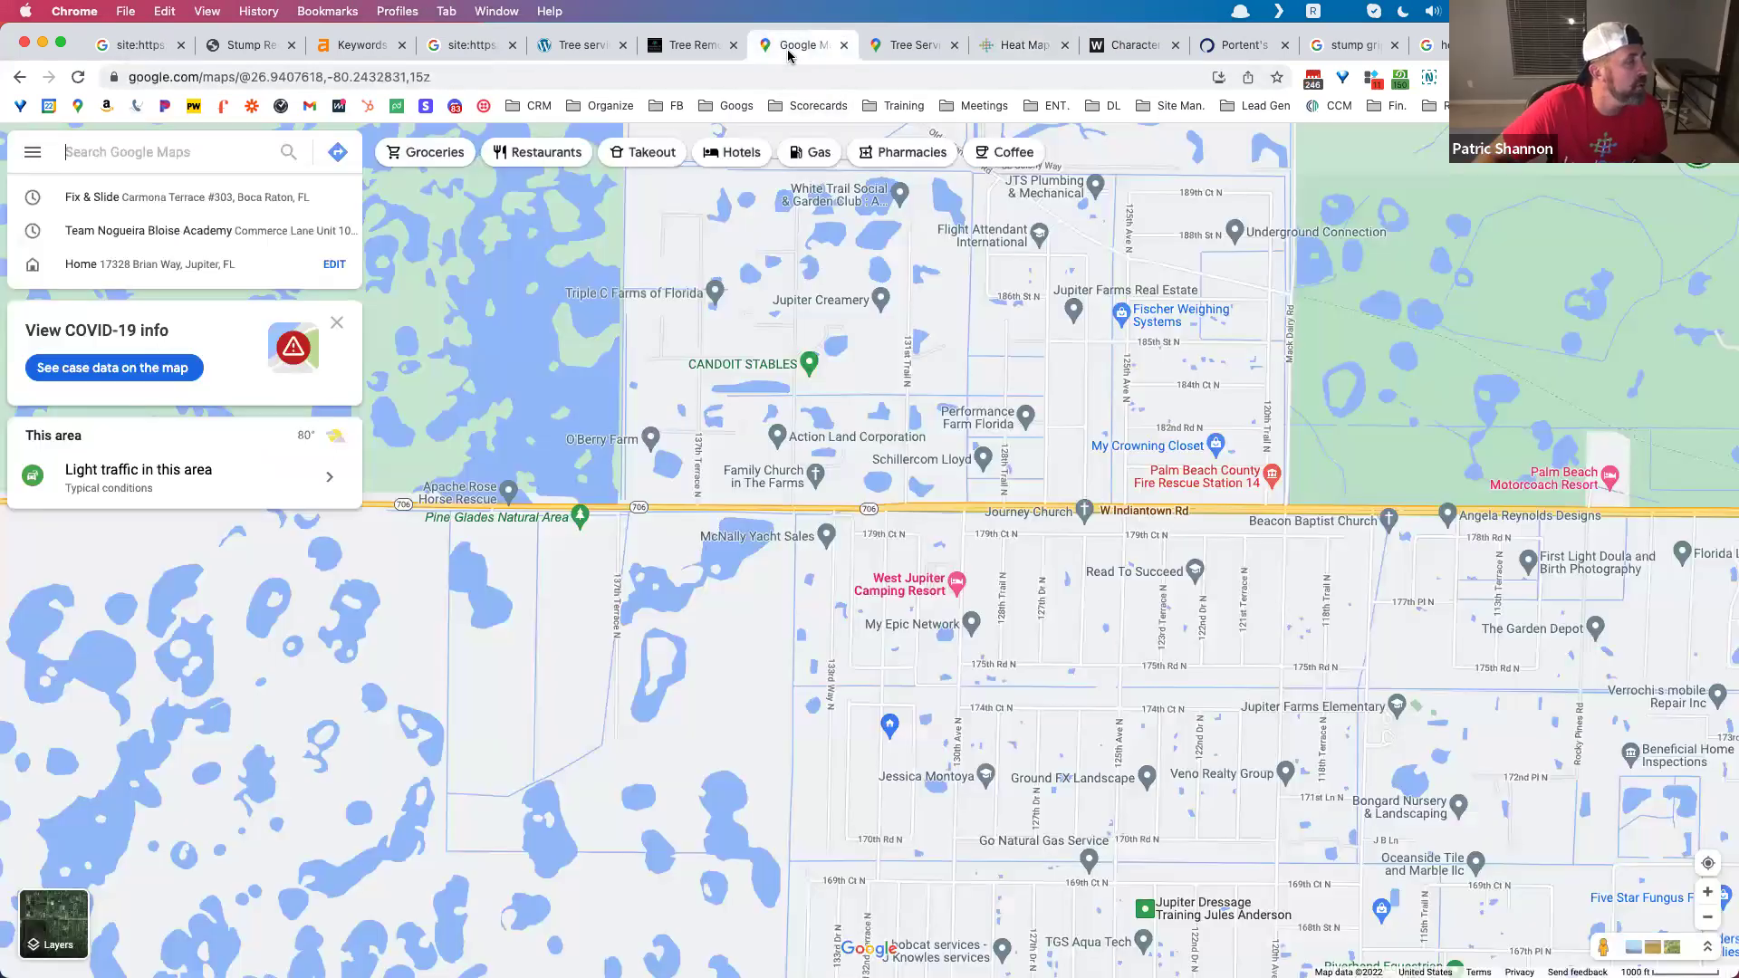
left_click(913, 46)
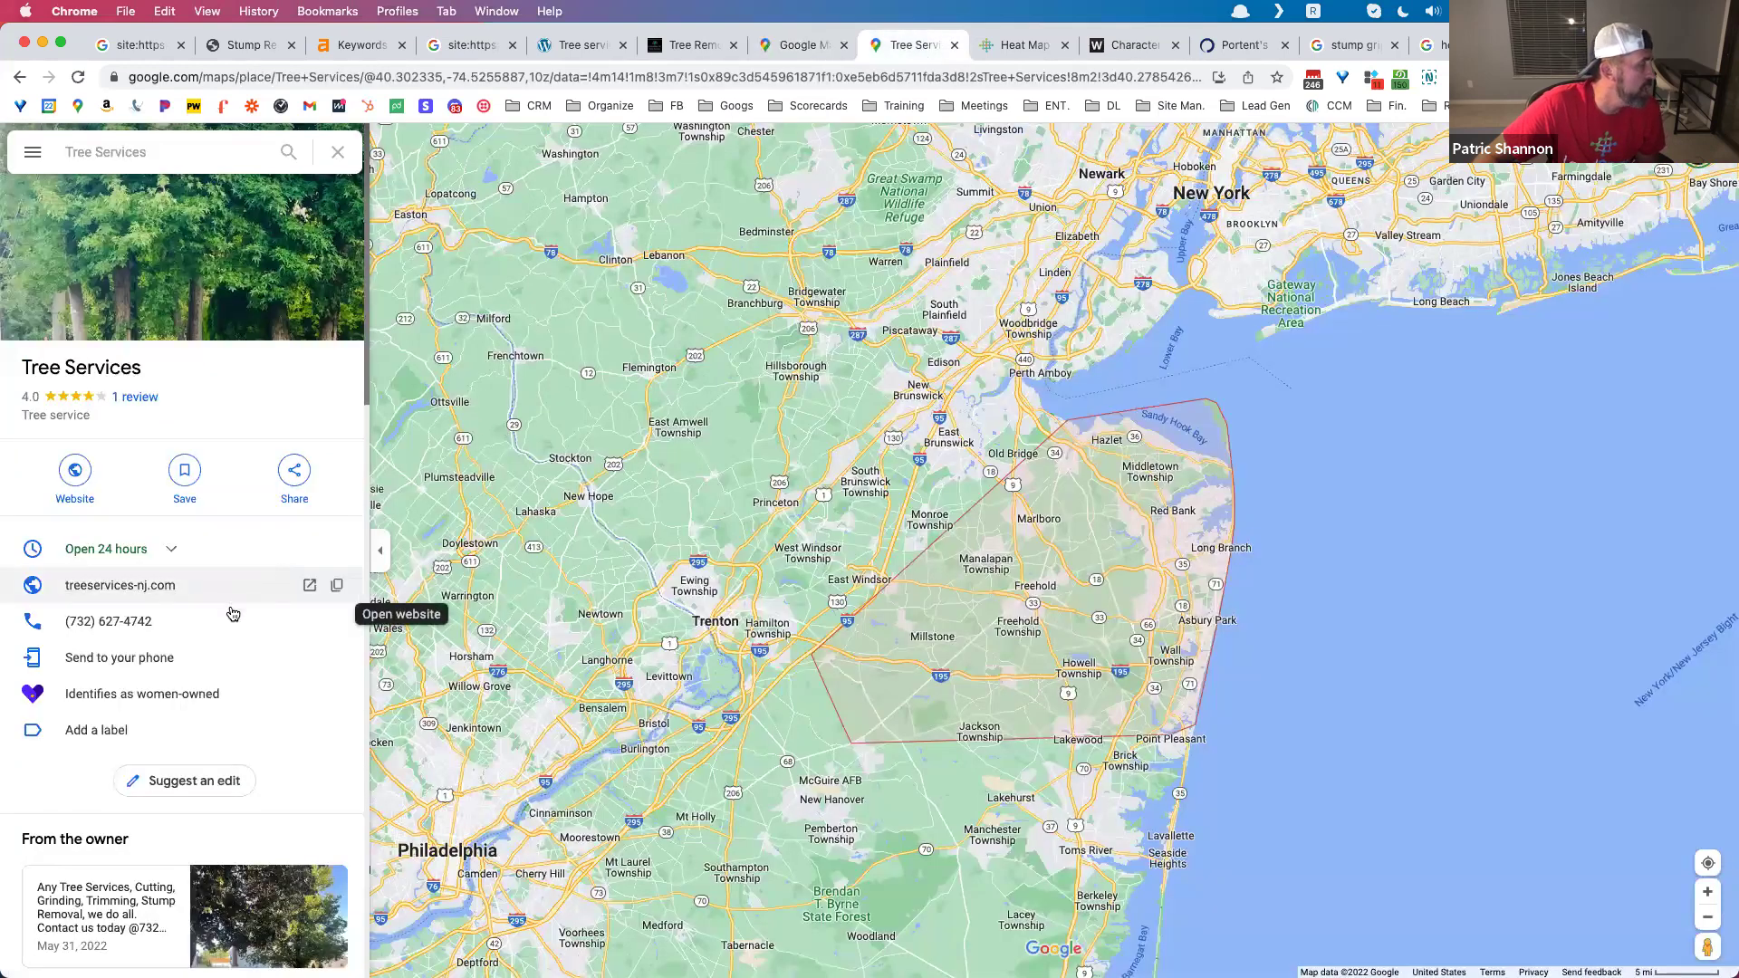
scroll(225, 709, "down", 3)
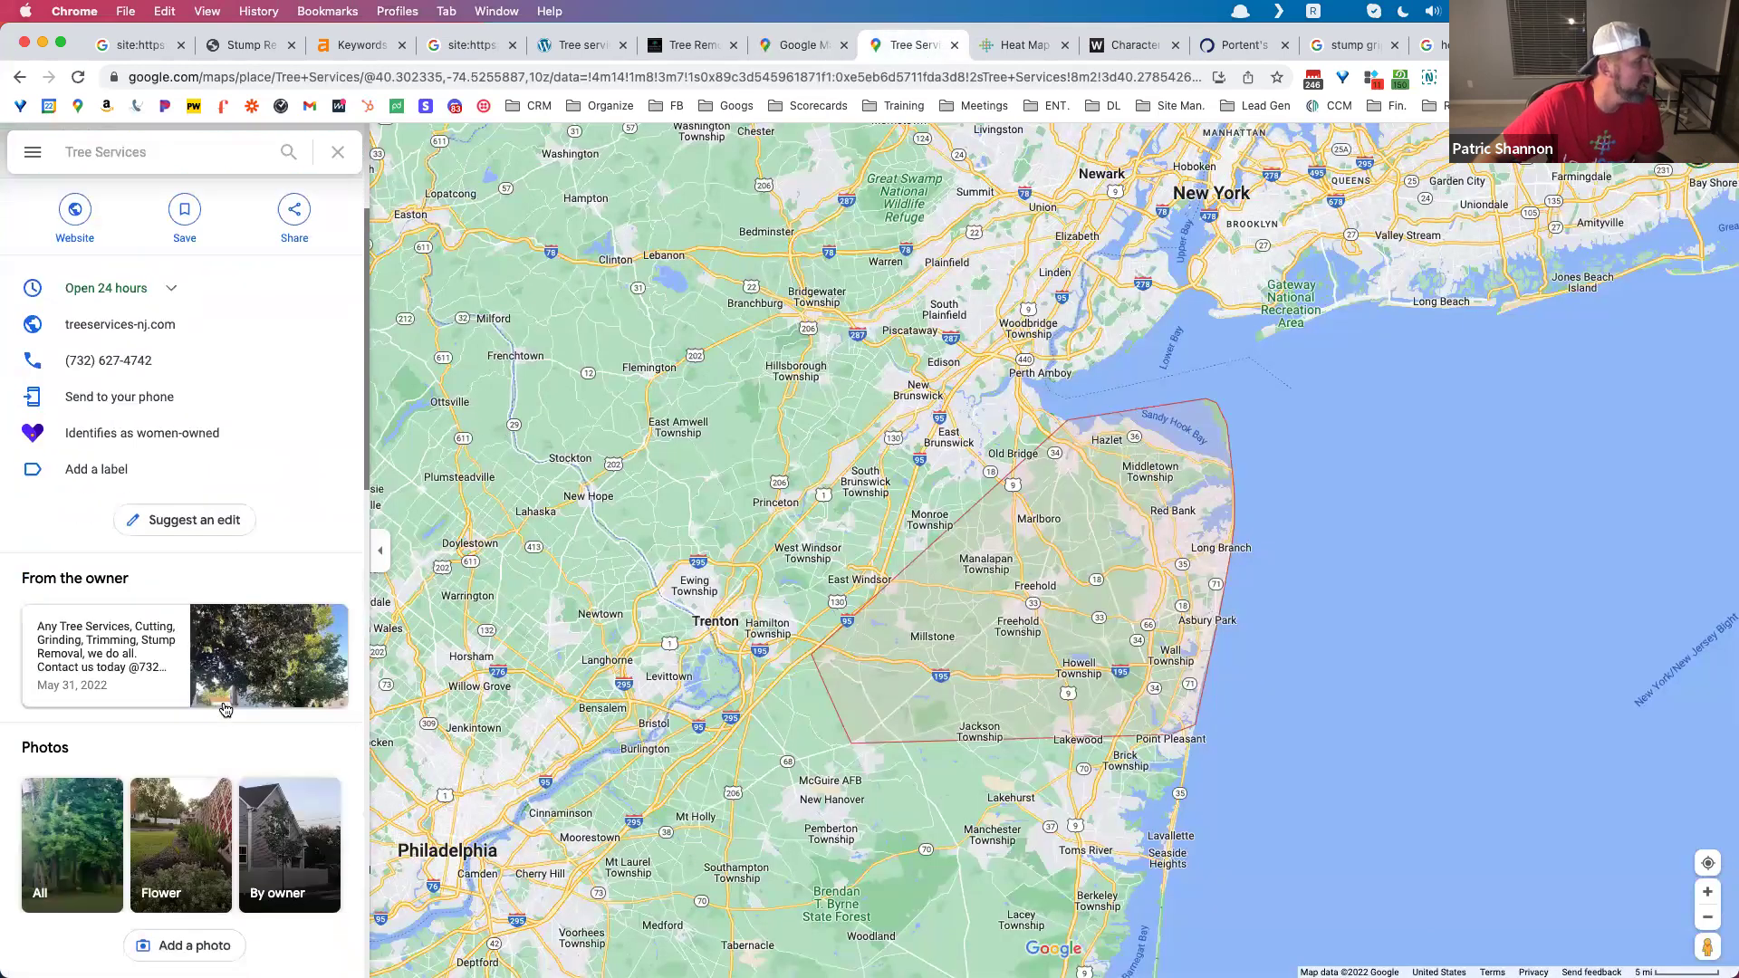
scroll(224, 710, "up", 2)
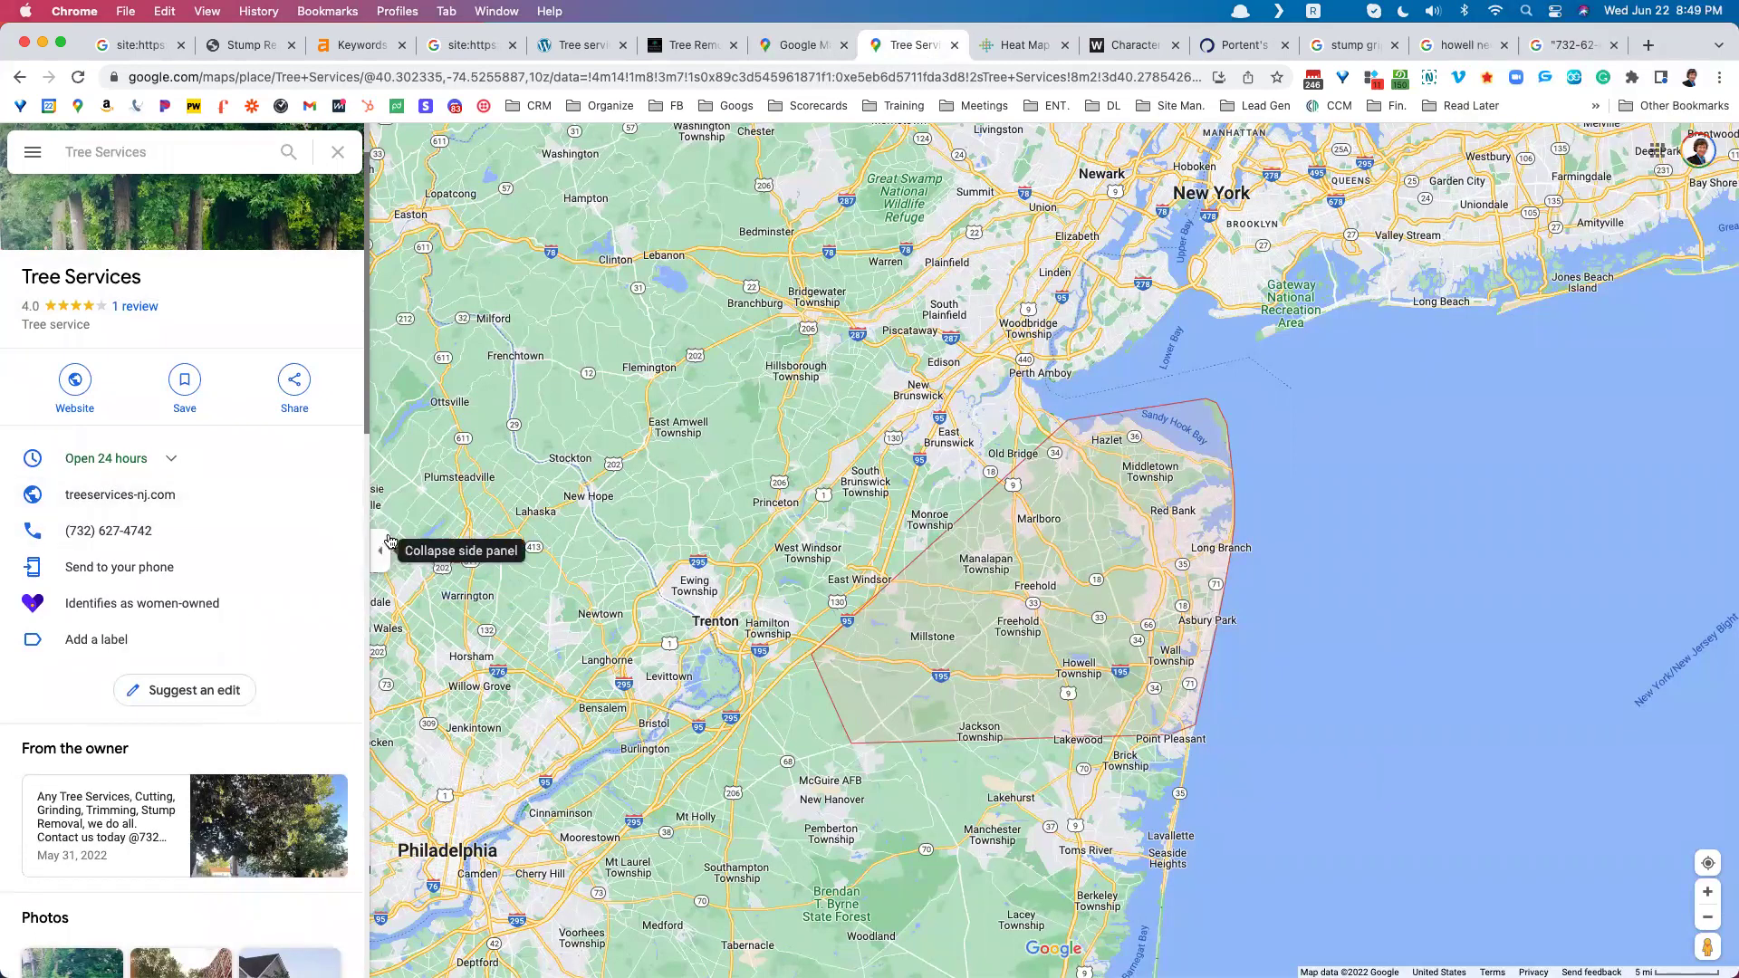
Step: Close the unused Jupiter FL map and return to the LeadSnap heat map results
left_click(801, 50)
left_click(846, 45)
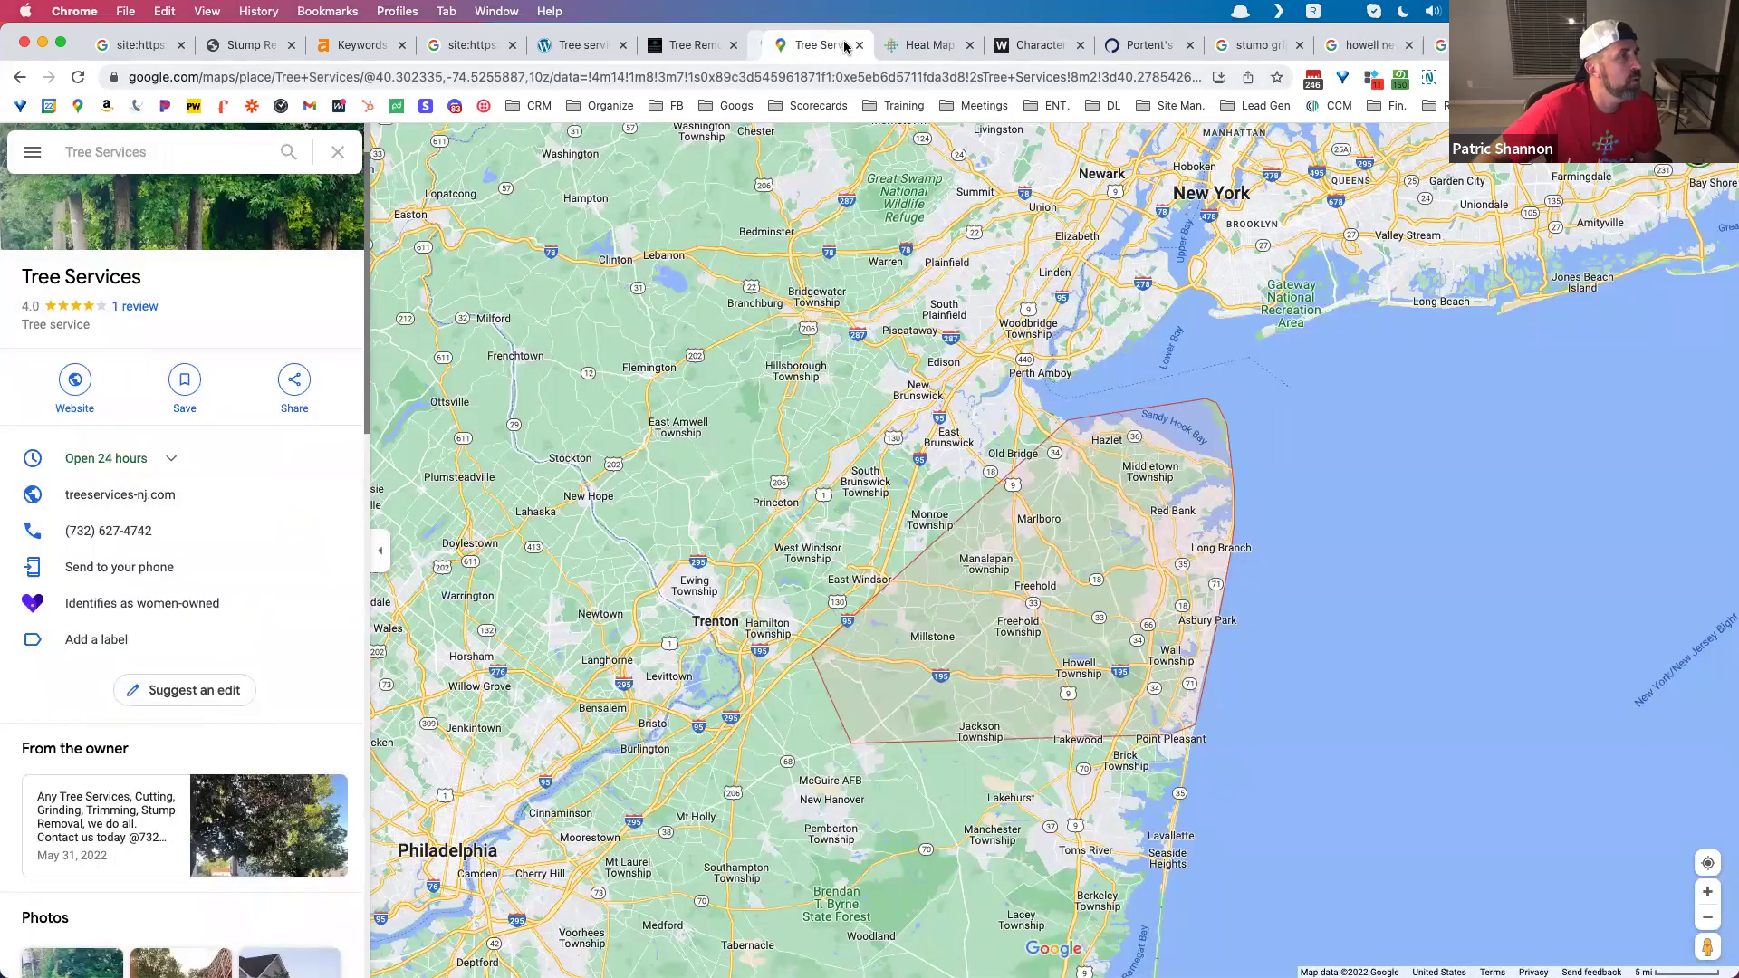
left_click(616, 45)
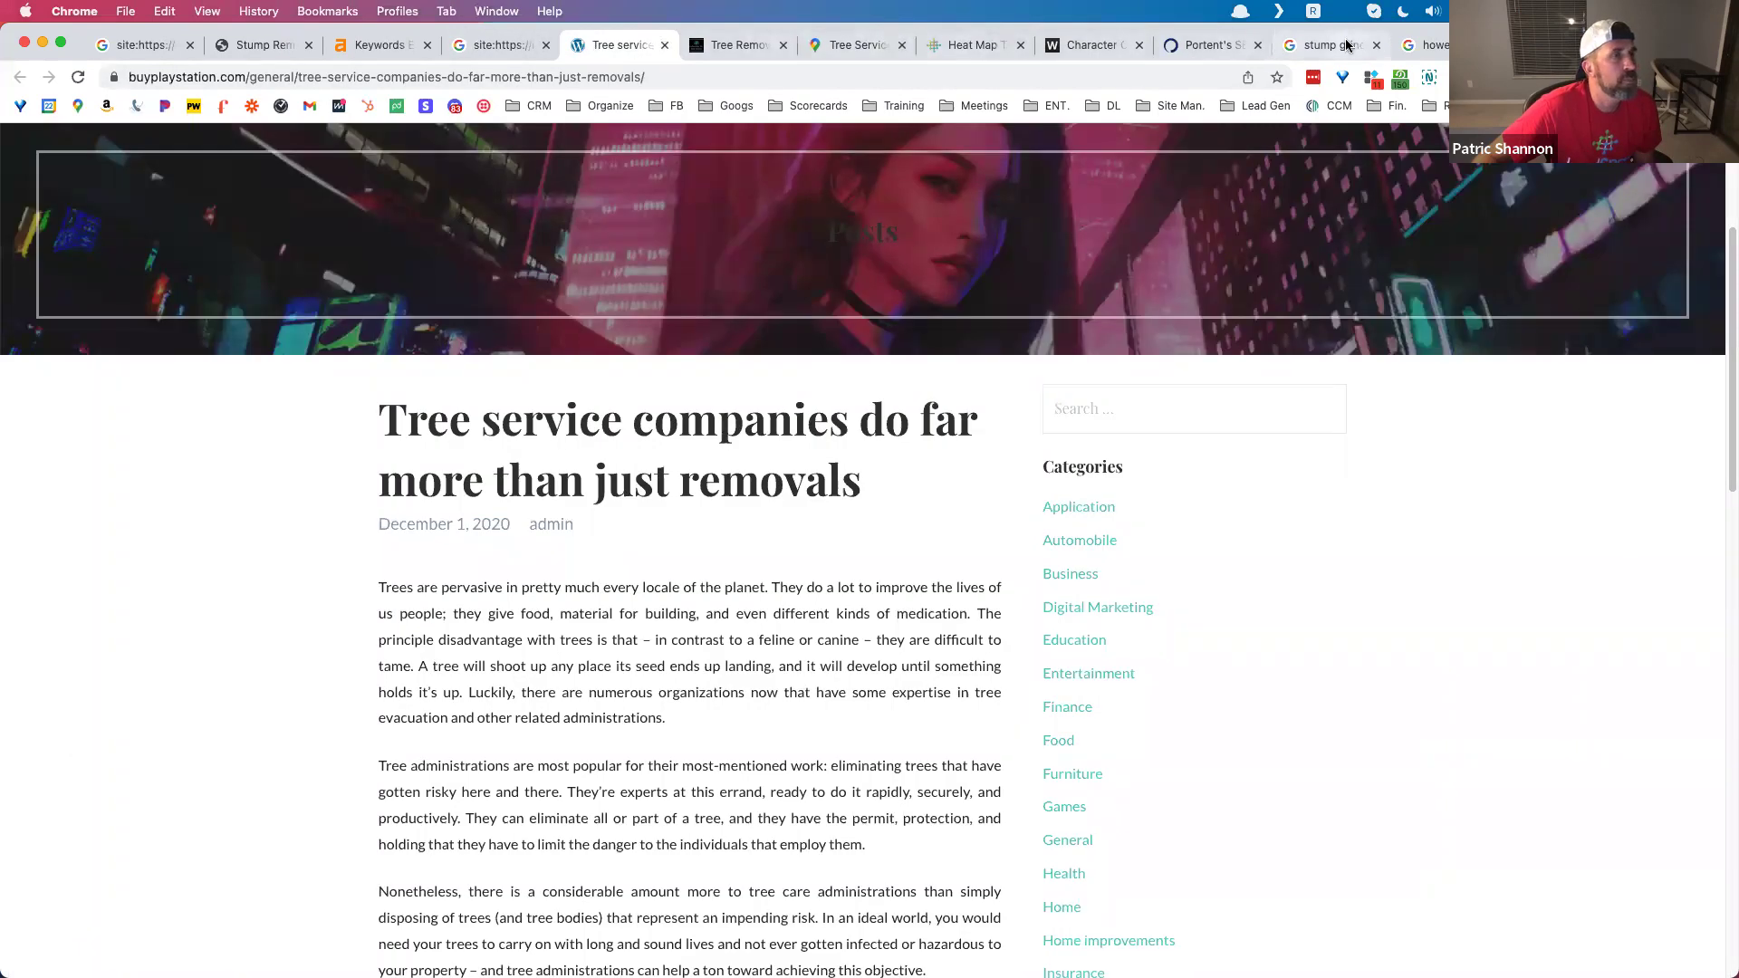
left_click(967, 45)
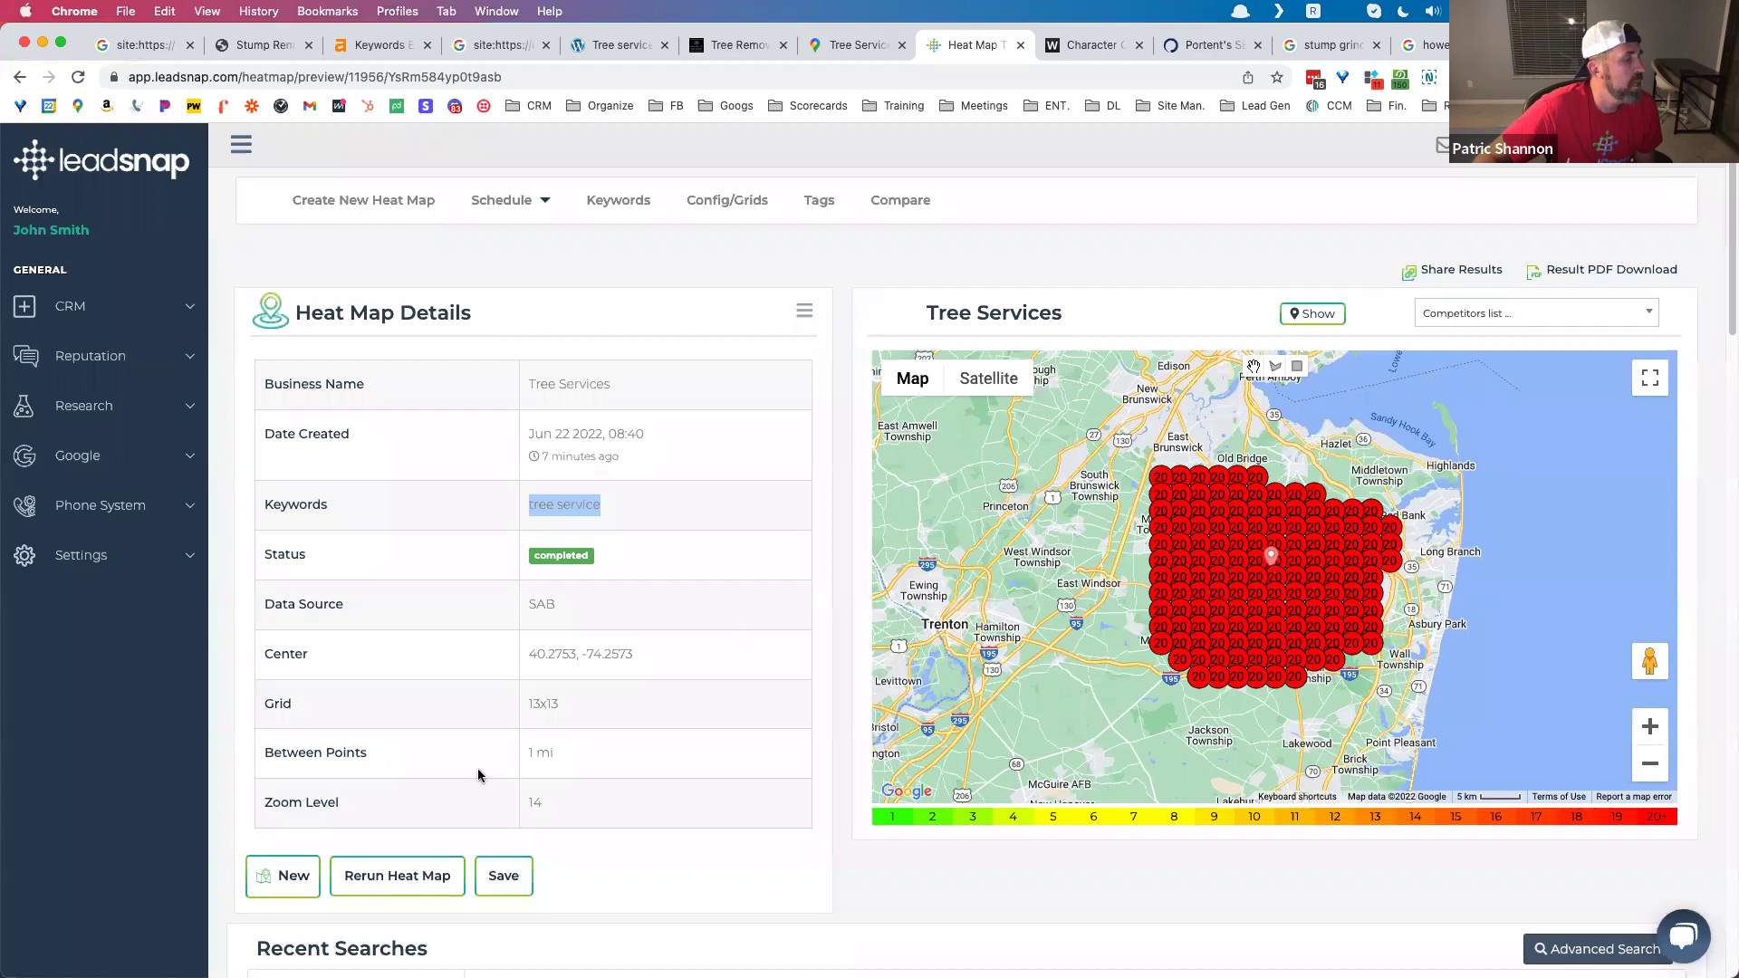
scroll(499, 609, "down", 4)
Step: Compare competitors' average rankings in the Averages view
left_click(398, 689)
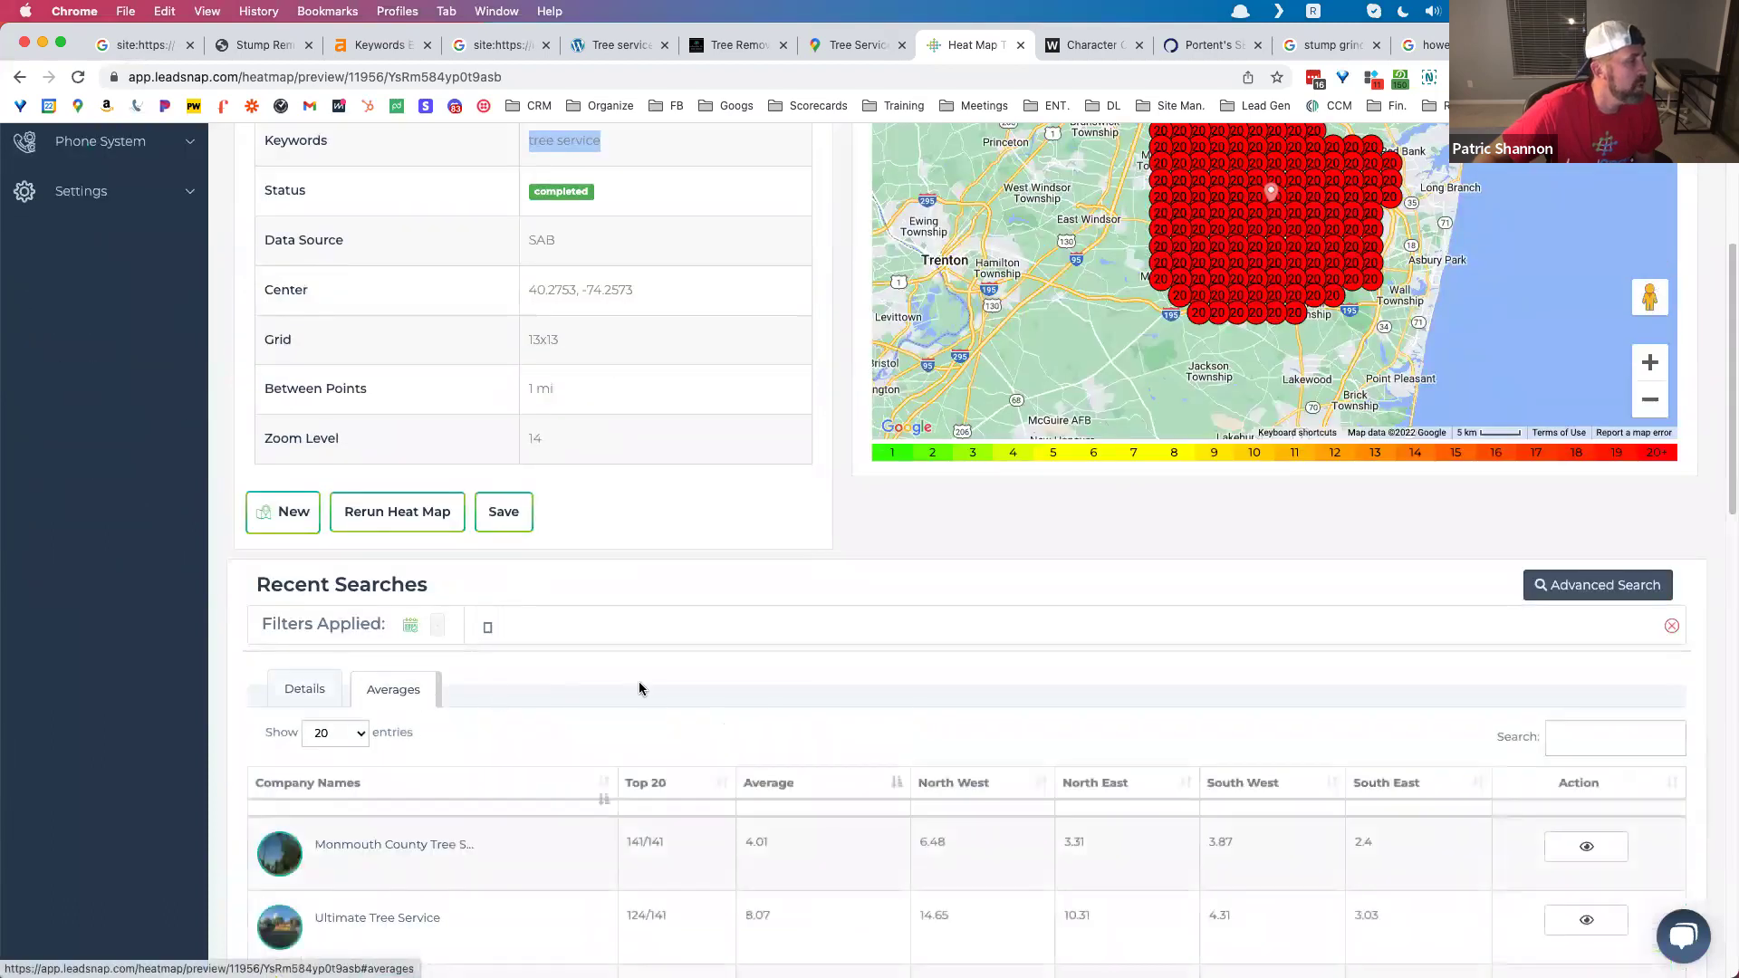
scroll(647, 685, "down", 3)
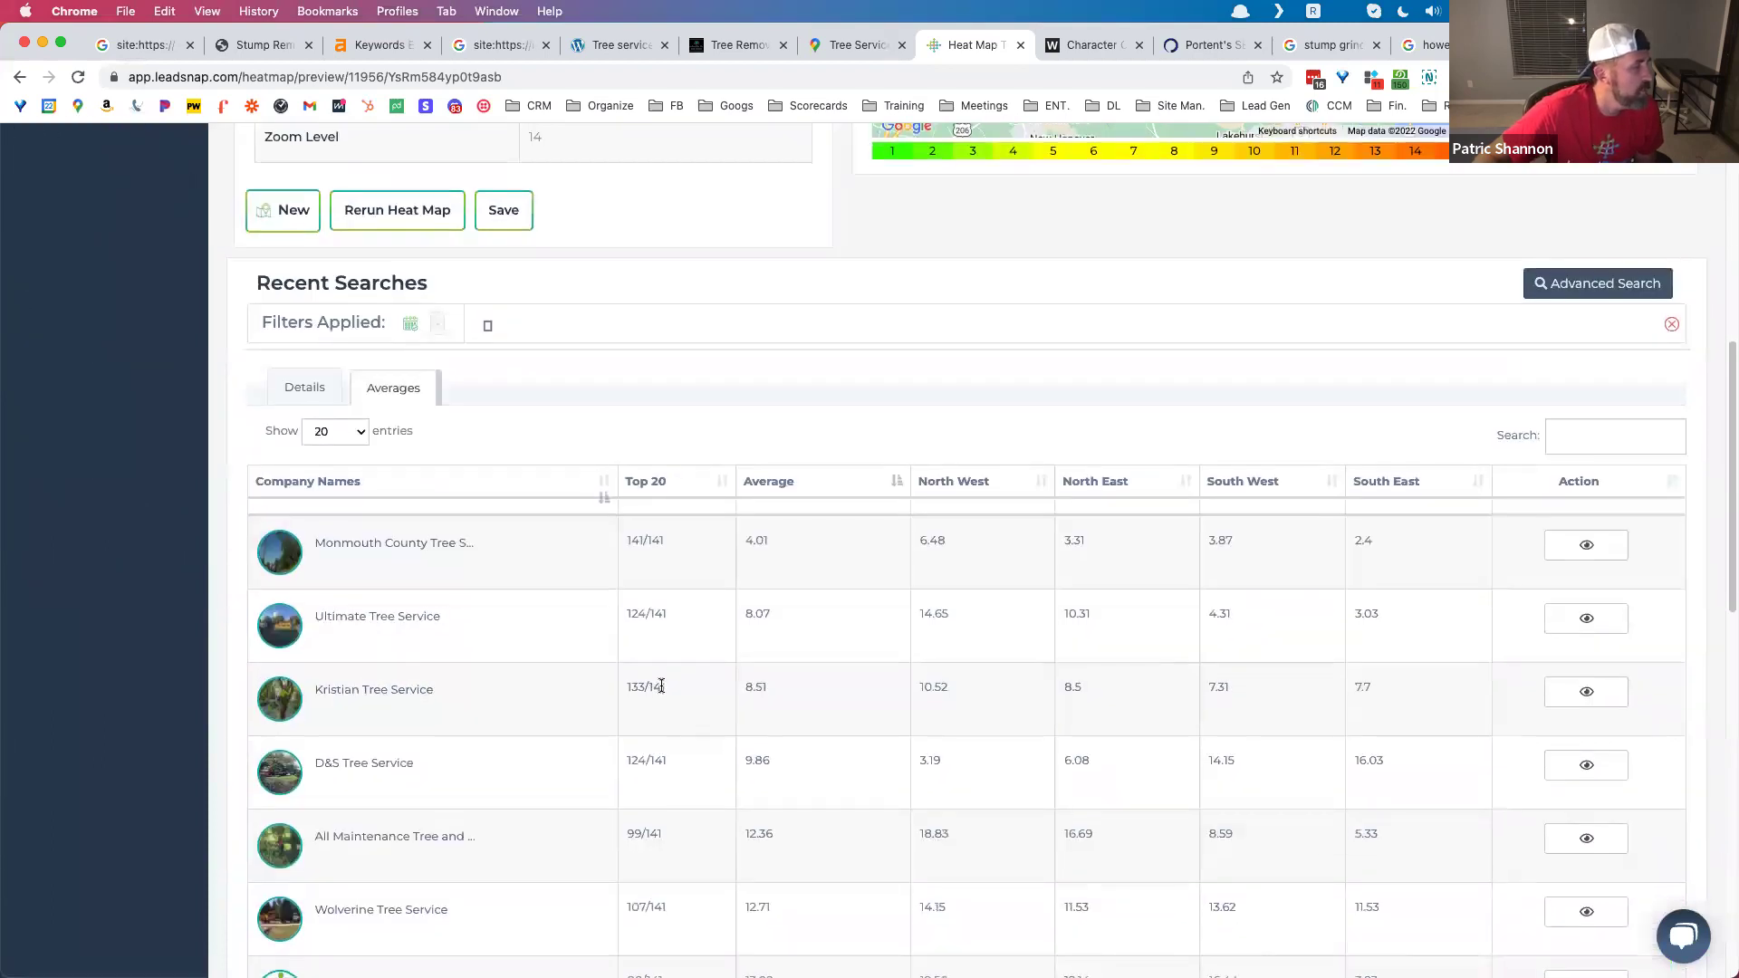
scroll(665, 667, "up", 7)
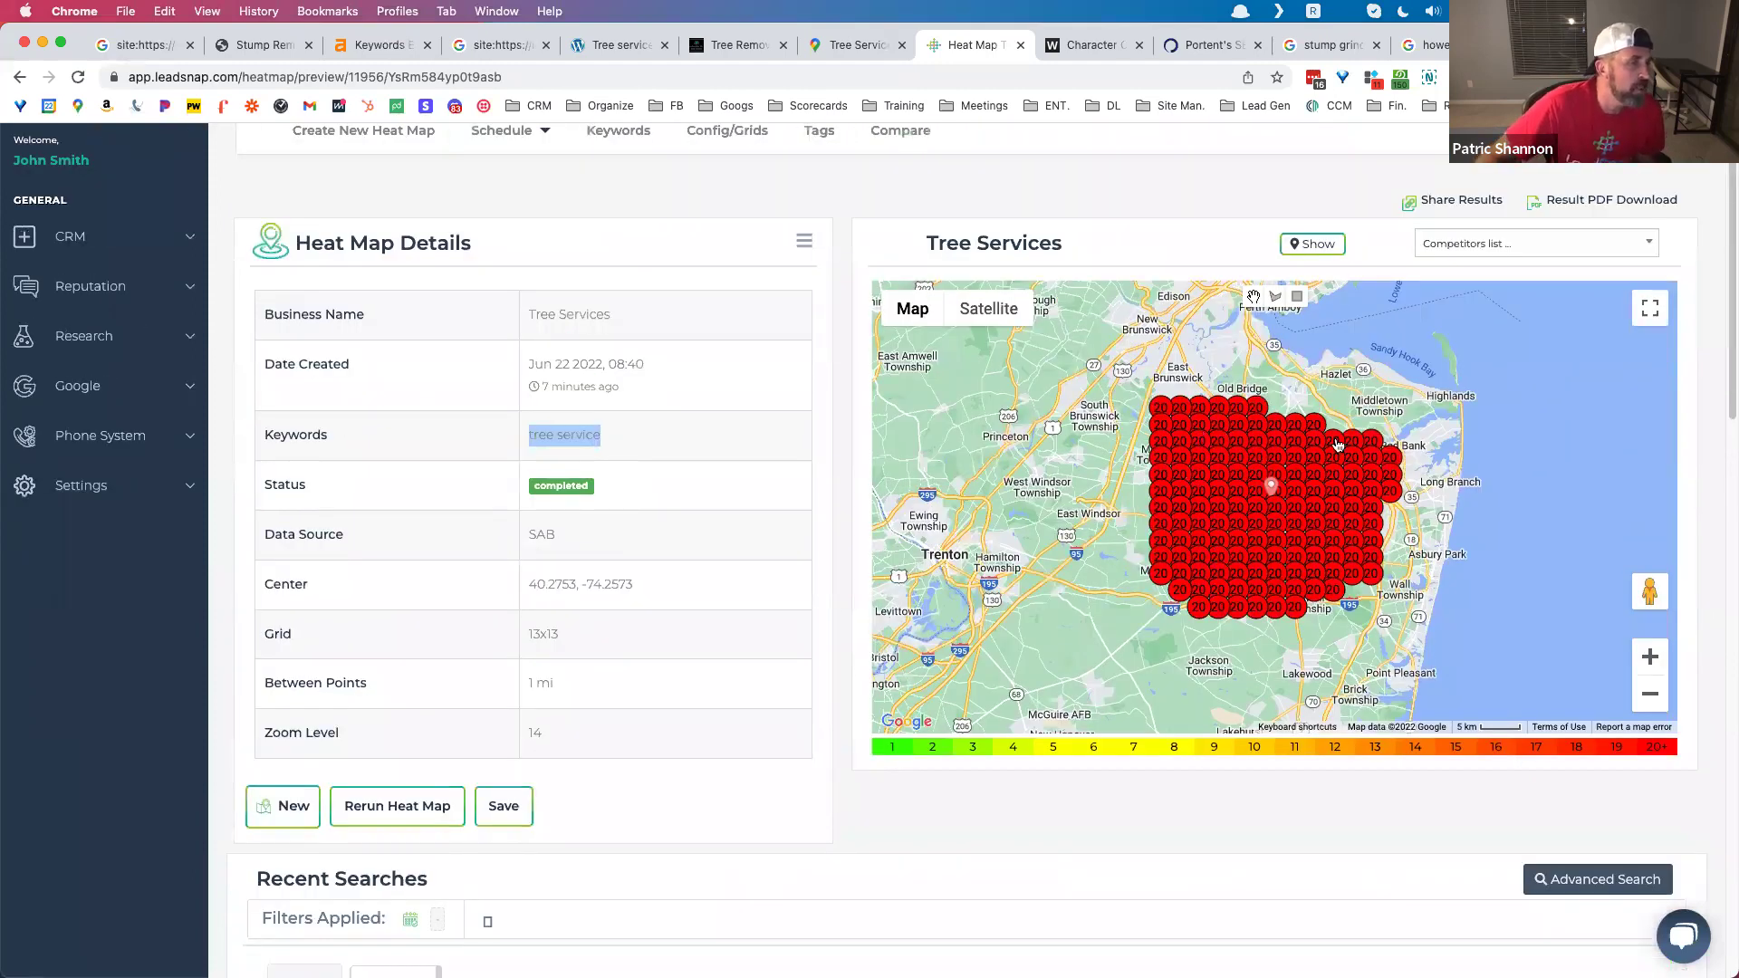
scroll(722, 683, "down", 7)
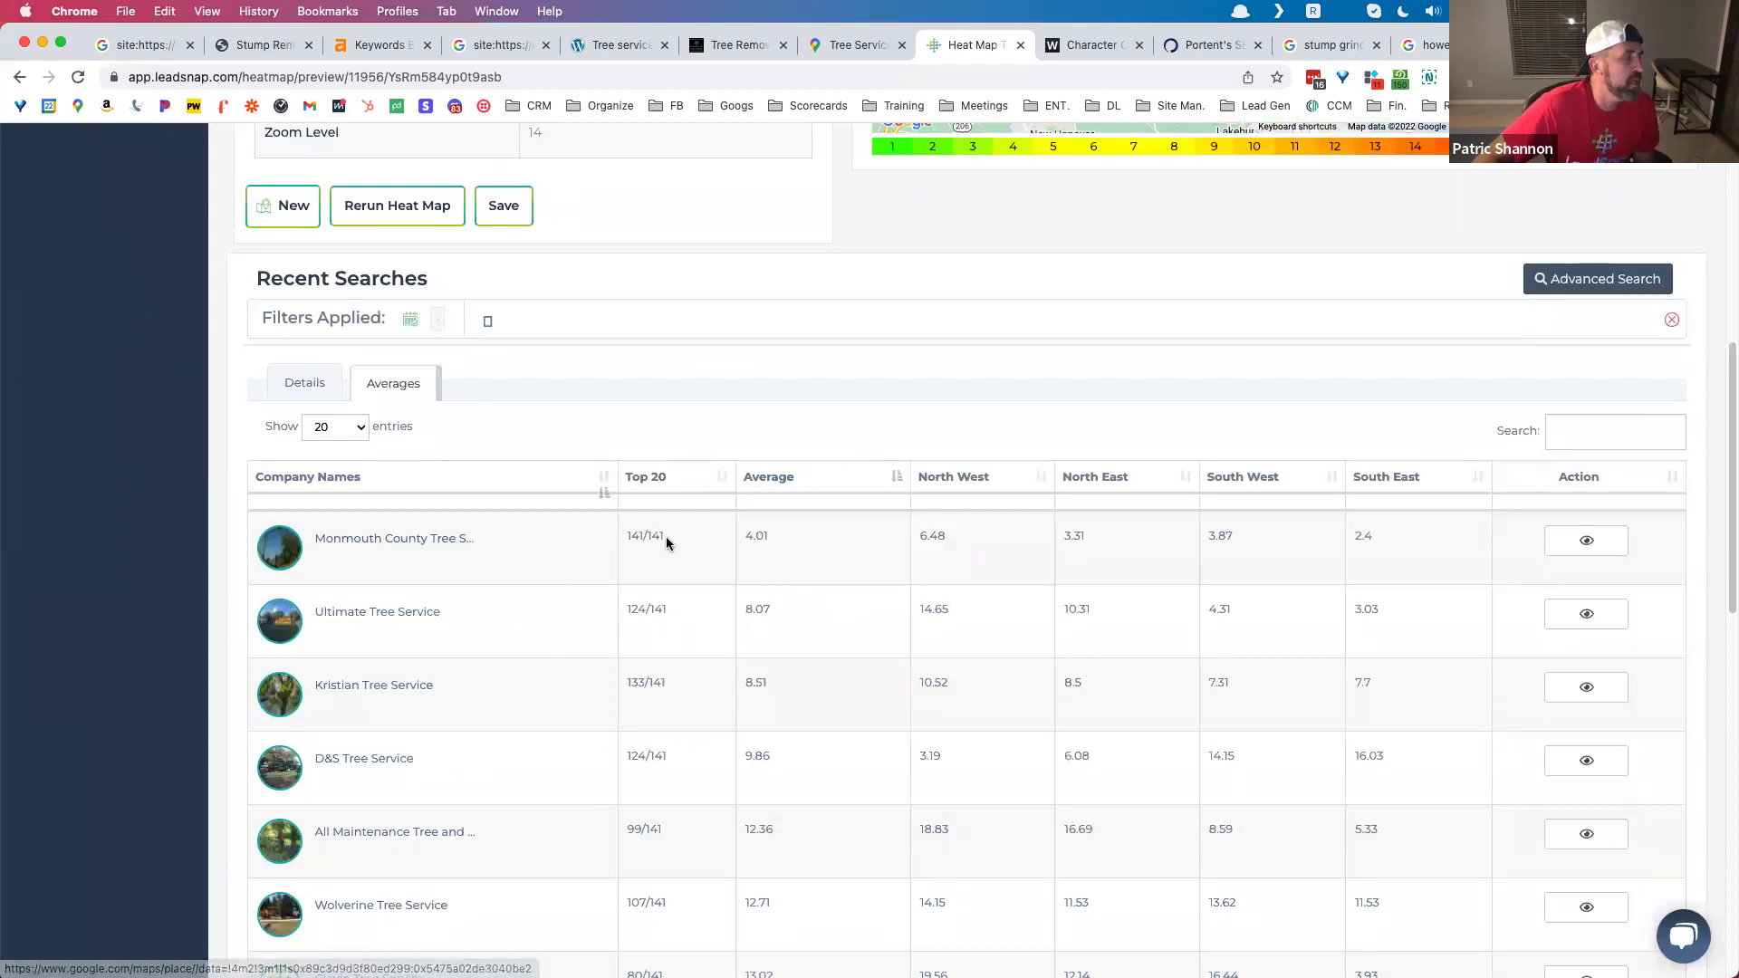
Step: Show Monmouth County Tree Service's ranking heat map and open its Google Maps listing
left_click(1559, 557)
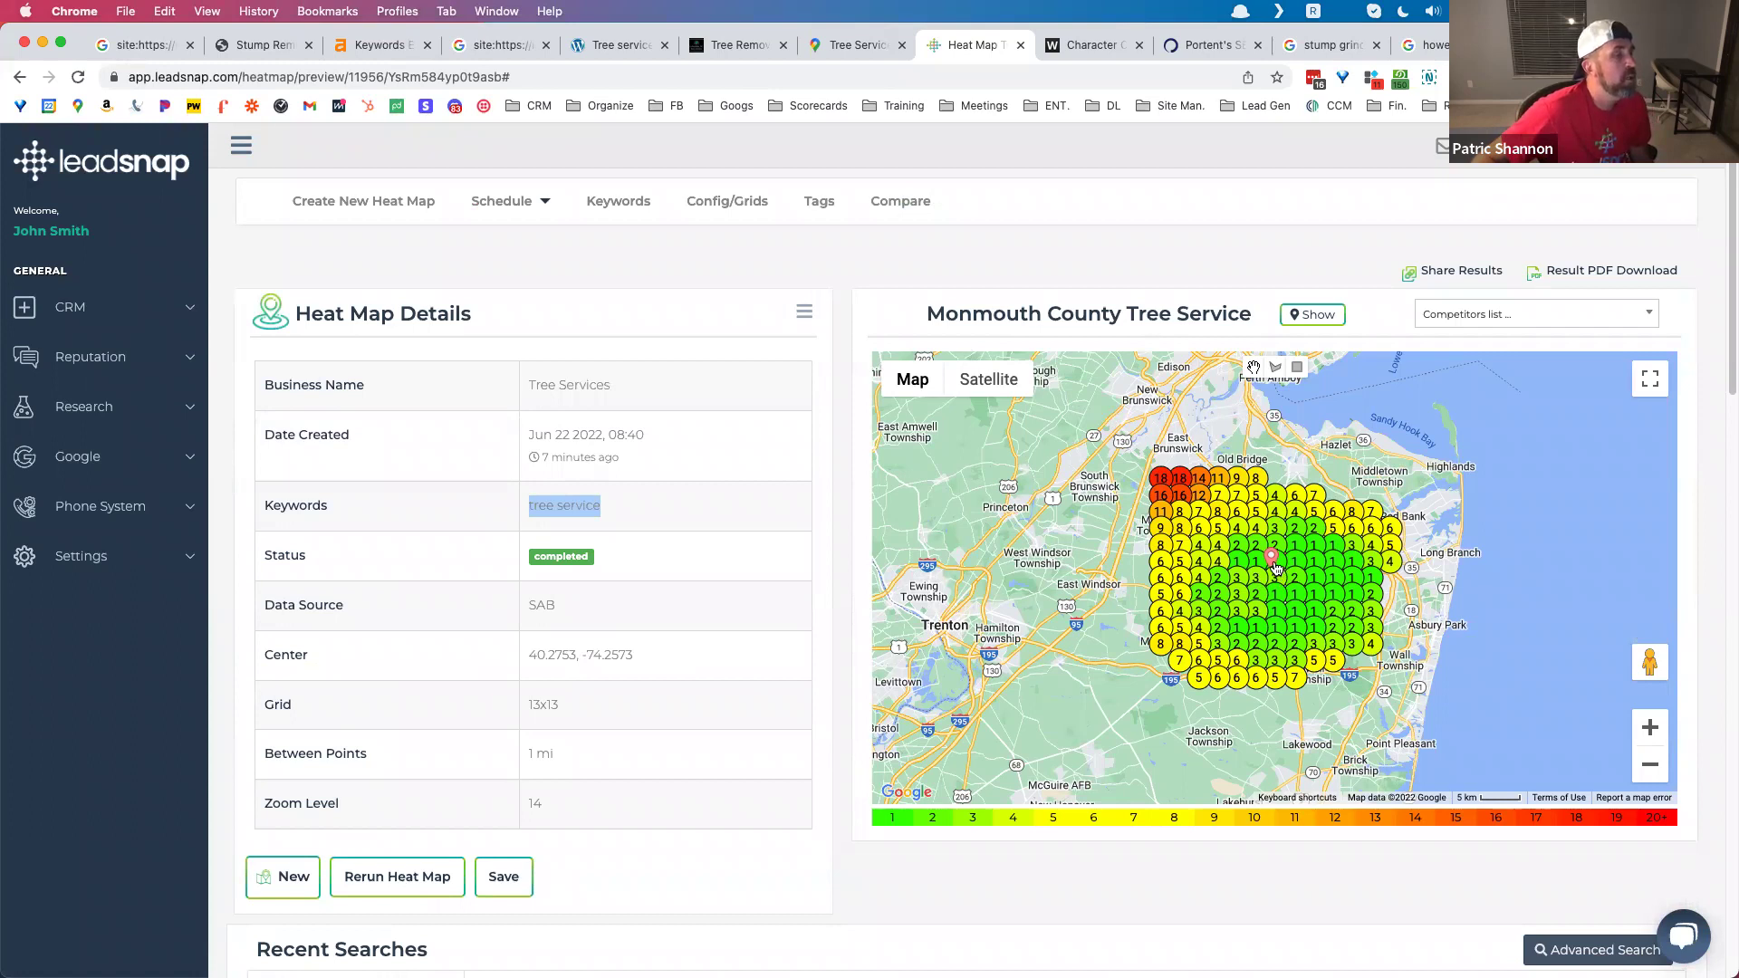
scroll(1027, 632, "down", 1)
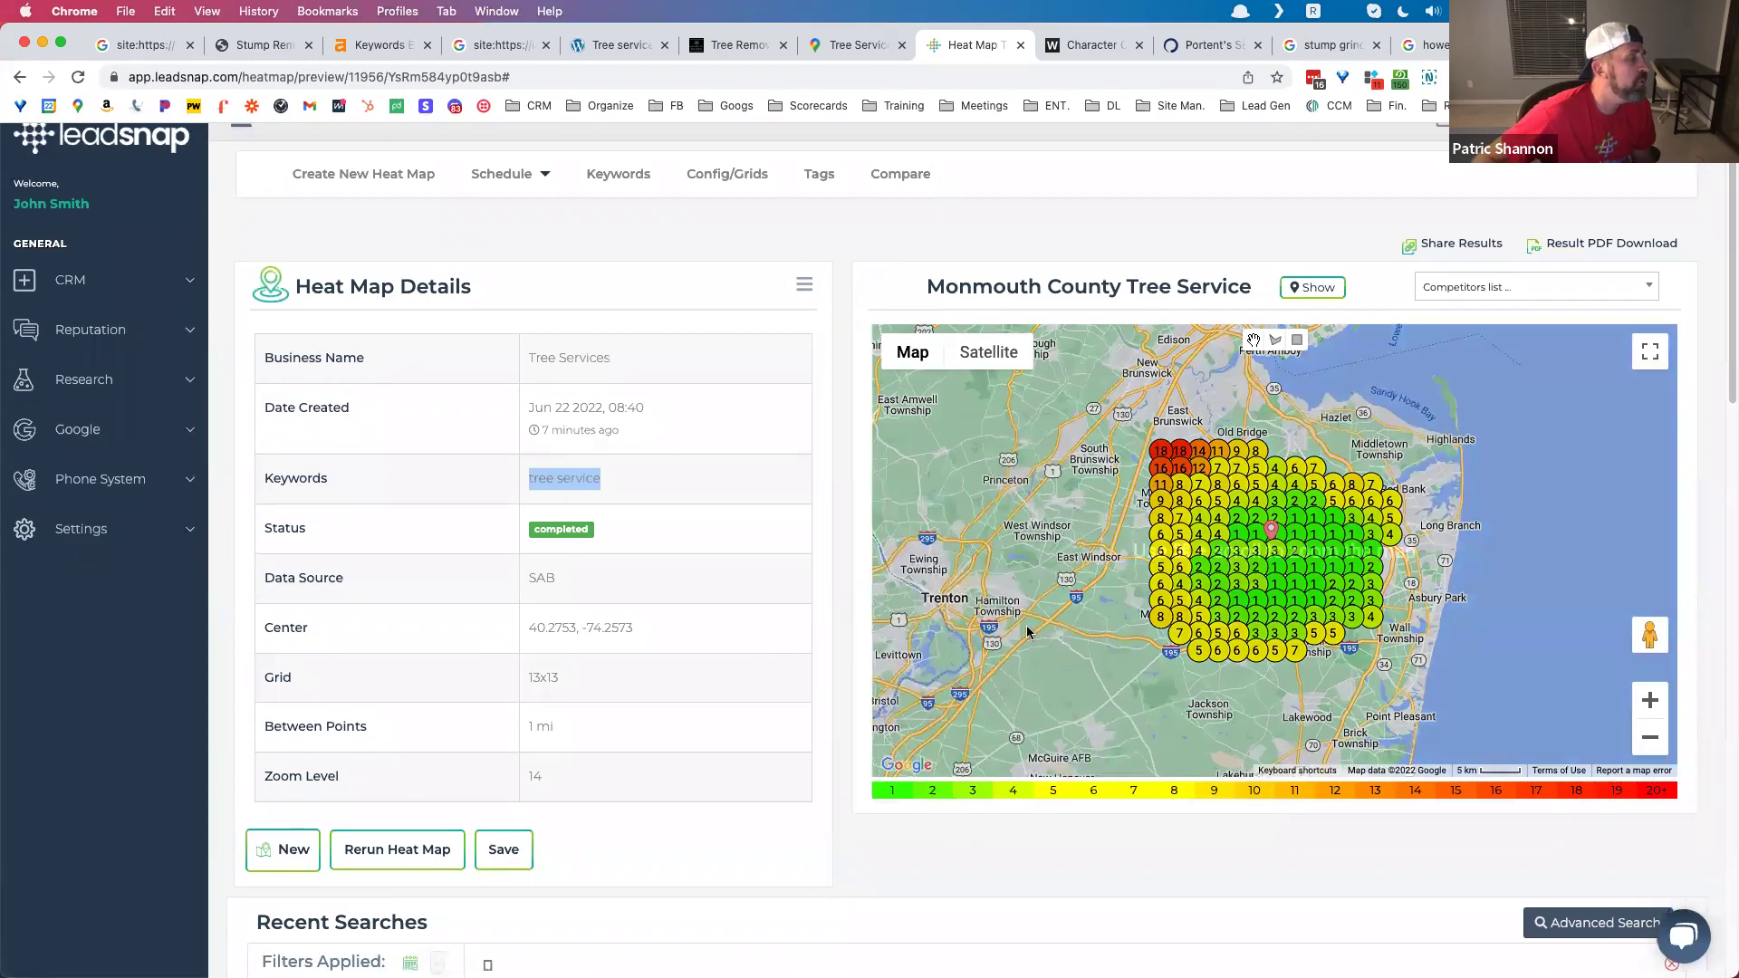
scroll(905, 625, "down", 10)
scroll(768, 627, "up", 2)
left_click(445, 548)
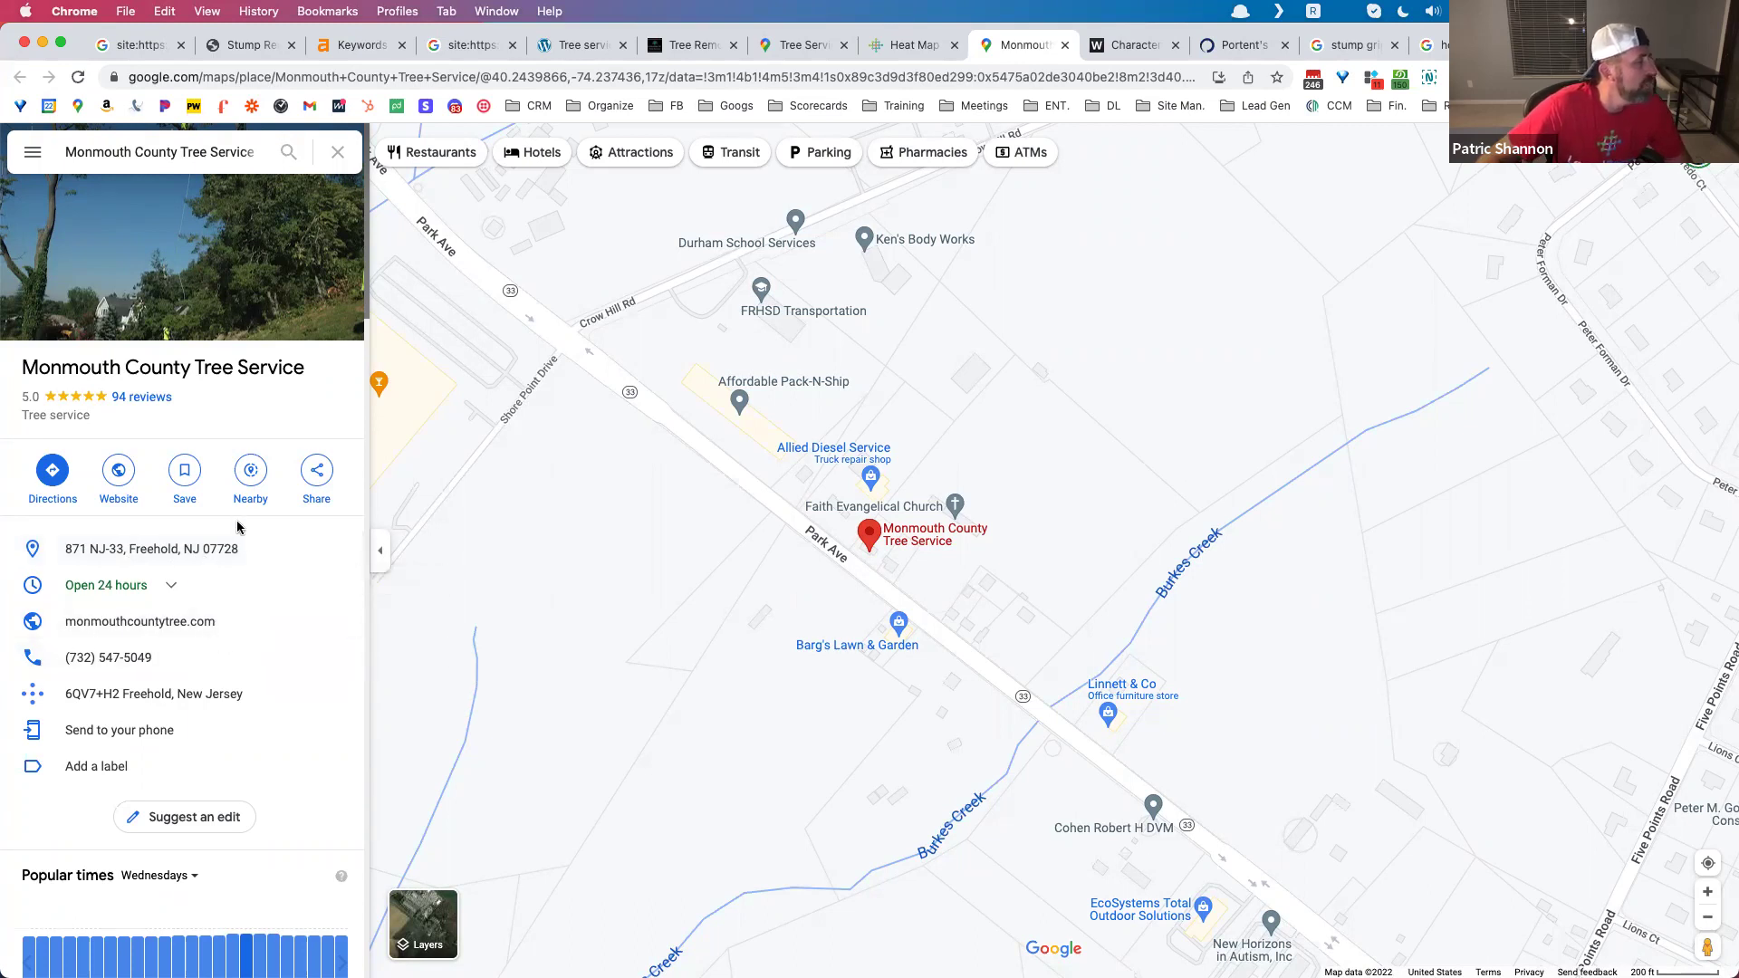
Step: Open Monmouth County Tree Service's website from its listing and scroll through it
left_click(102, 489)
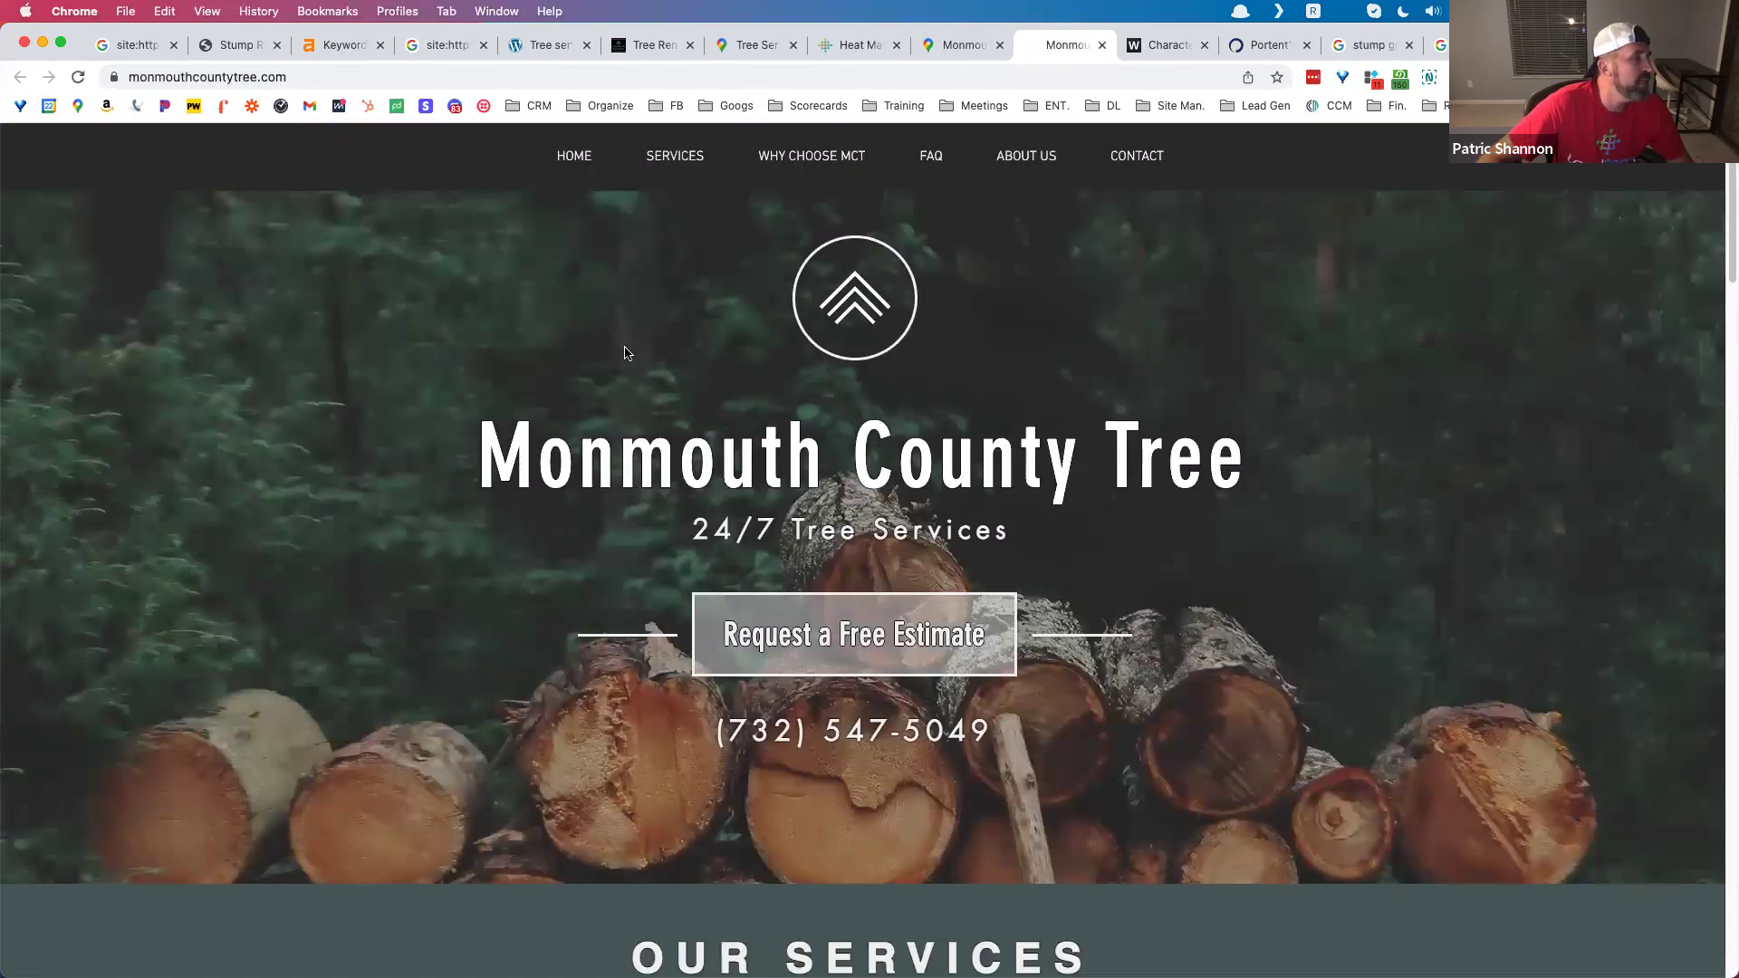
scroll(637, 360, "down", 15)
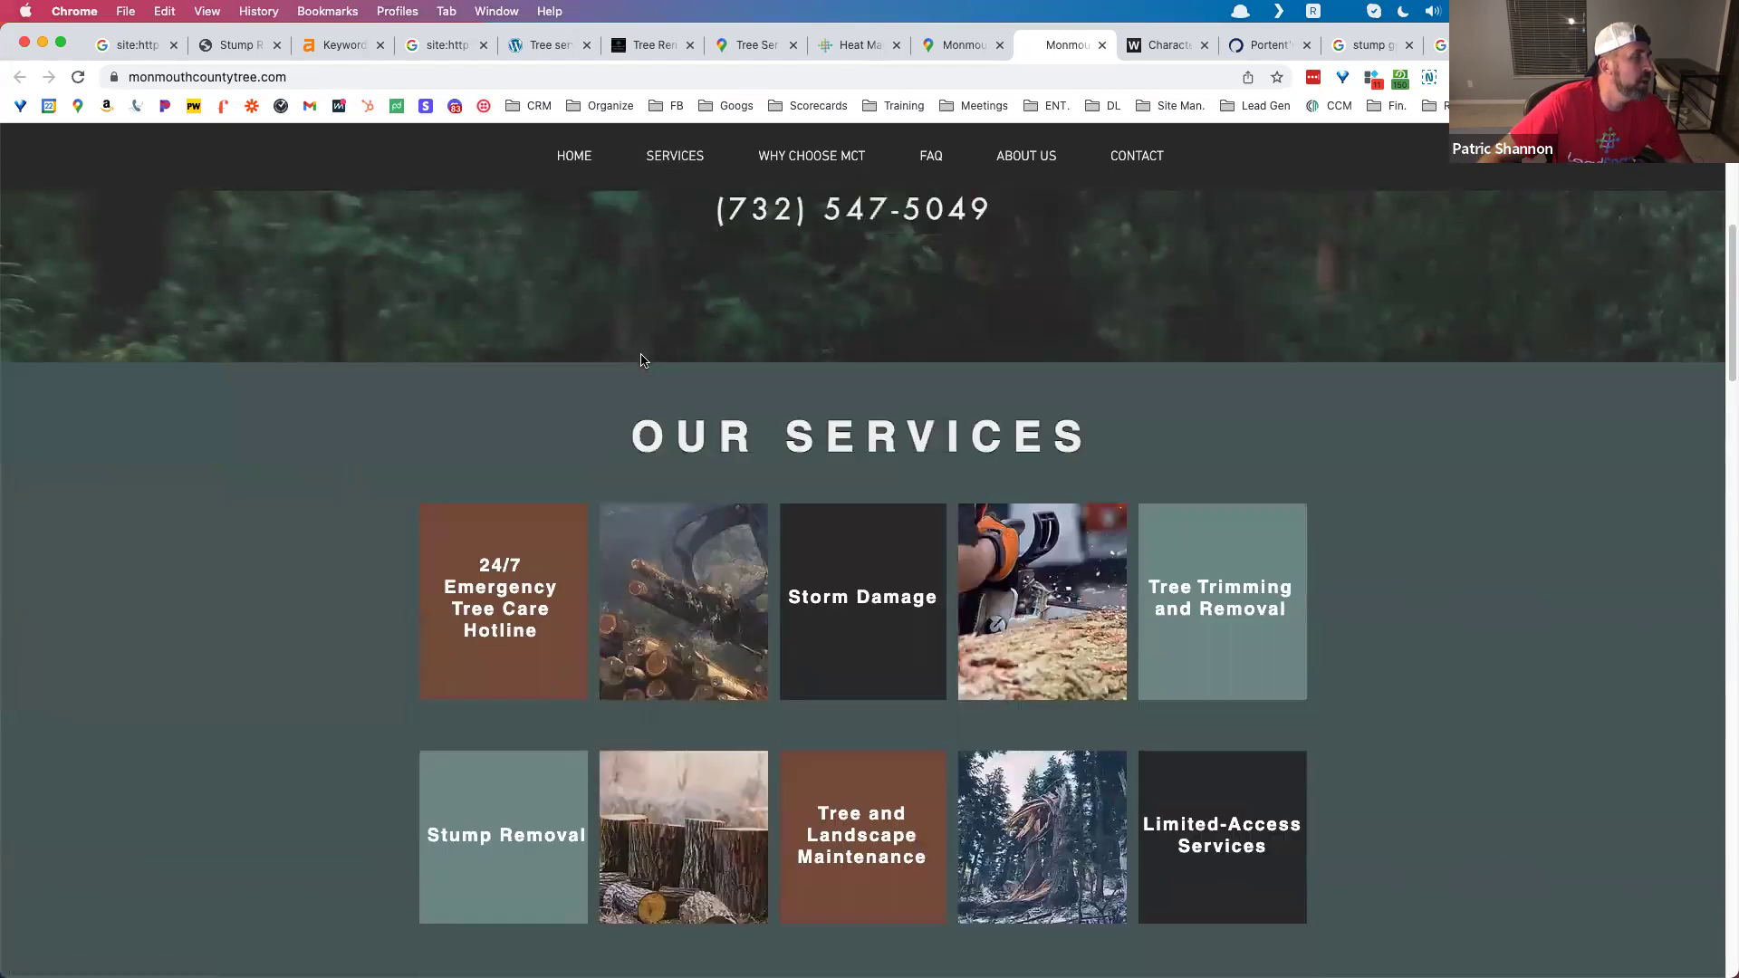
scroll(638, 360, "down", 3)
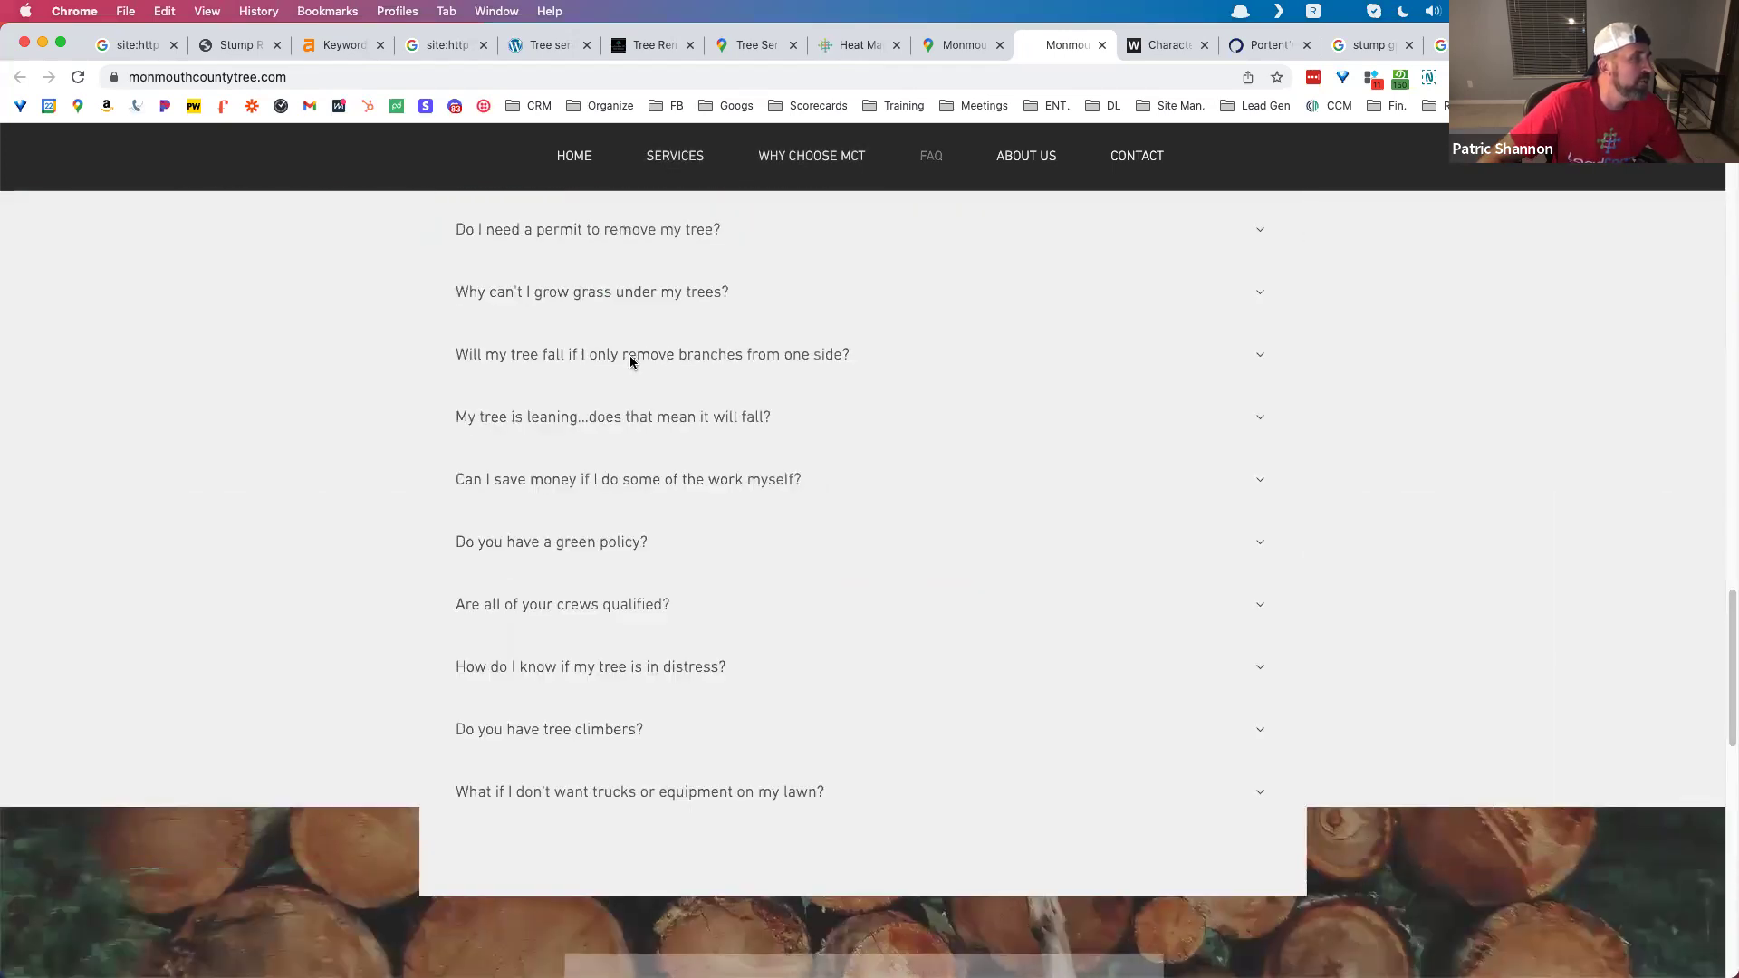
scroll(641, 390, "up", 6)
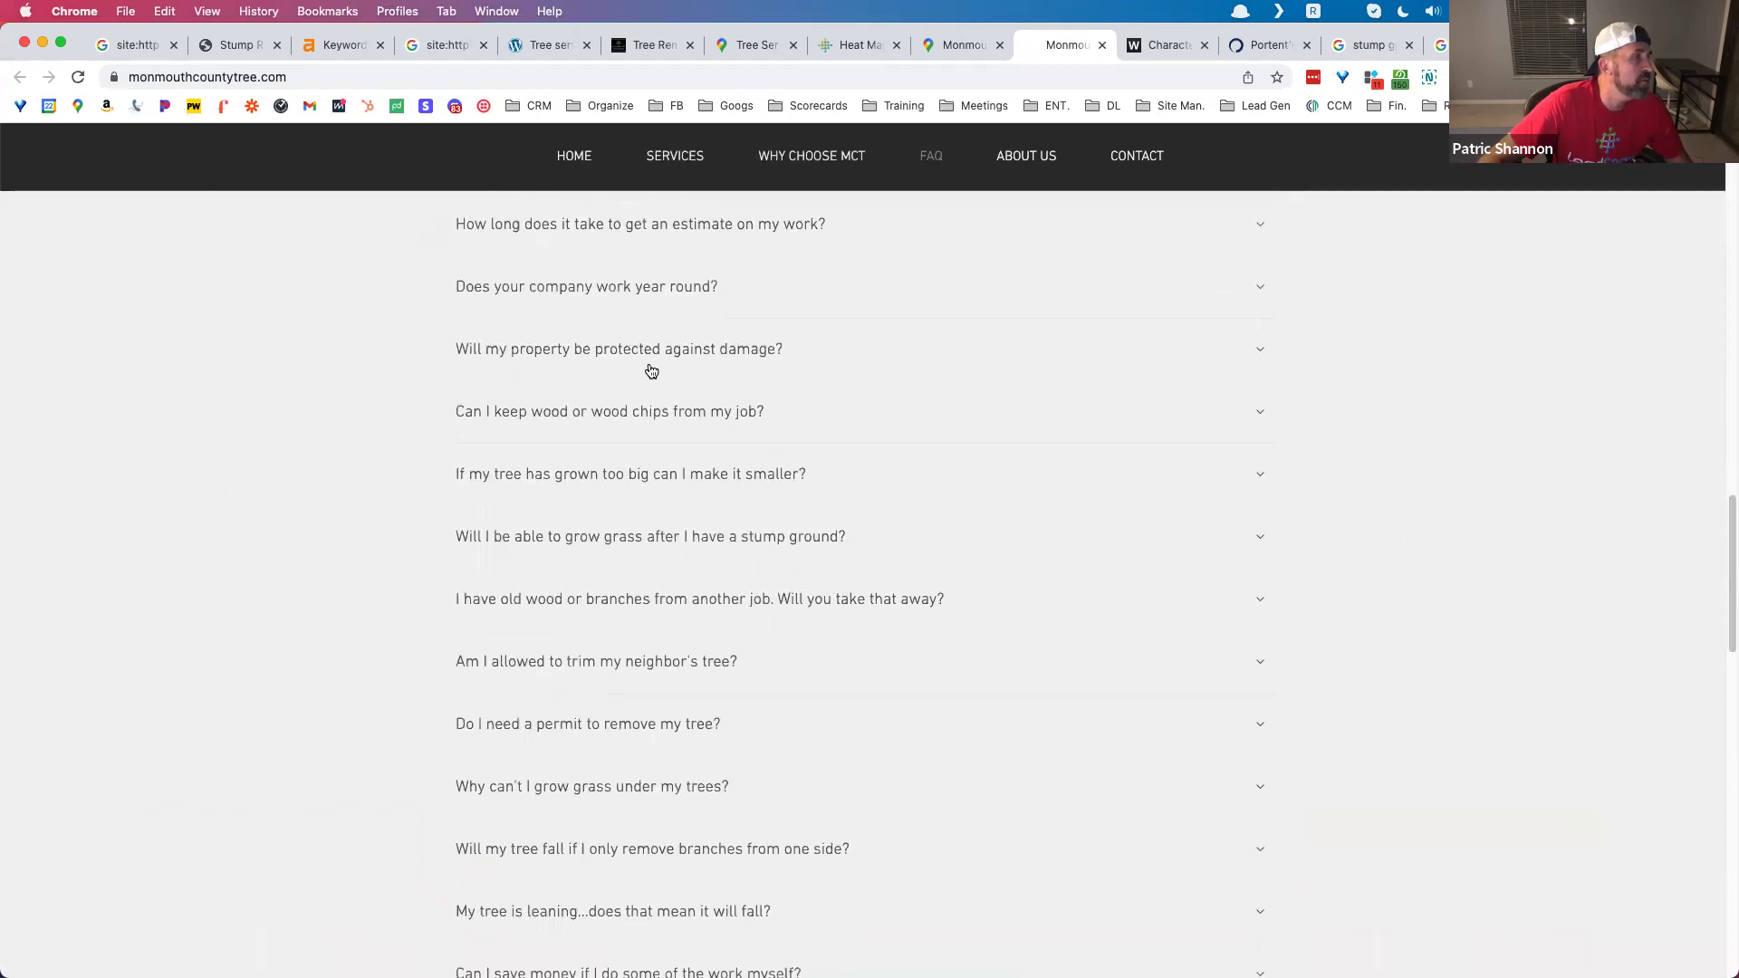
scroll(649, 370, "down", 8)
scroll(652, 370, "down", 7)
scroll(648, 326, "up", 14)
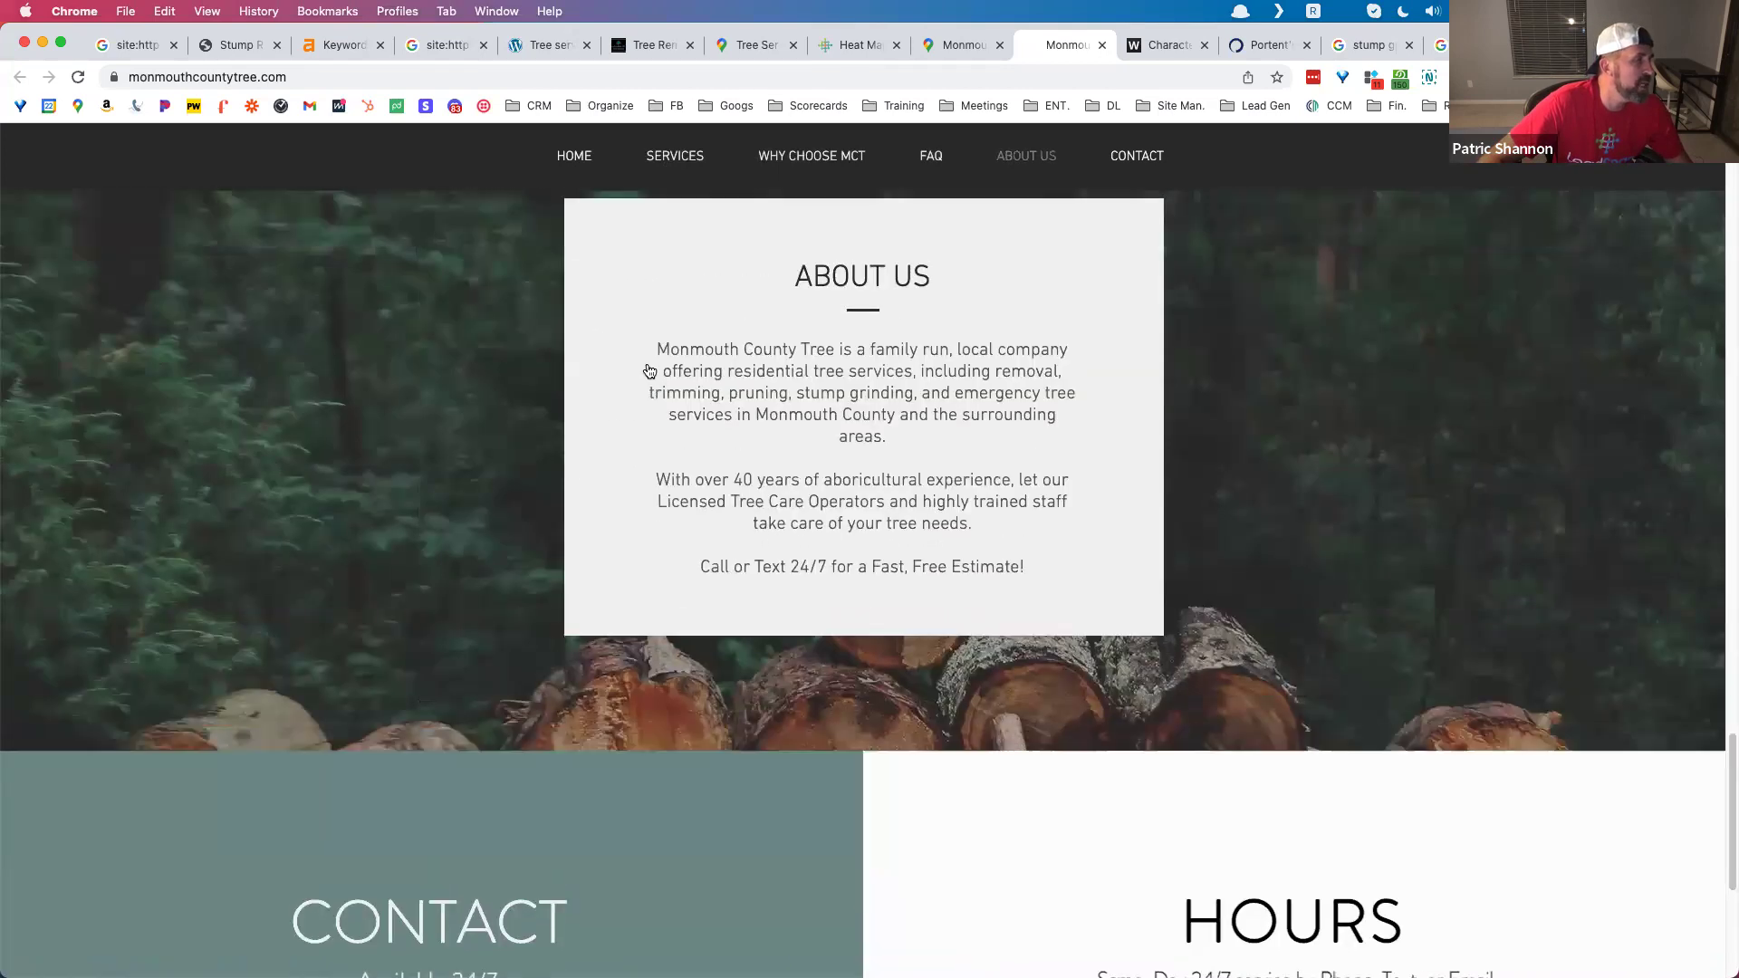
Step: Expand the FAQ answers on working year round, property protection and keeping wood chips
left_click(641, 238)
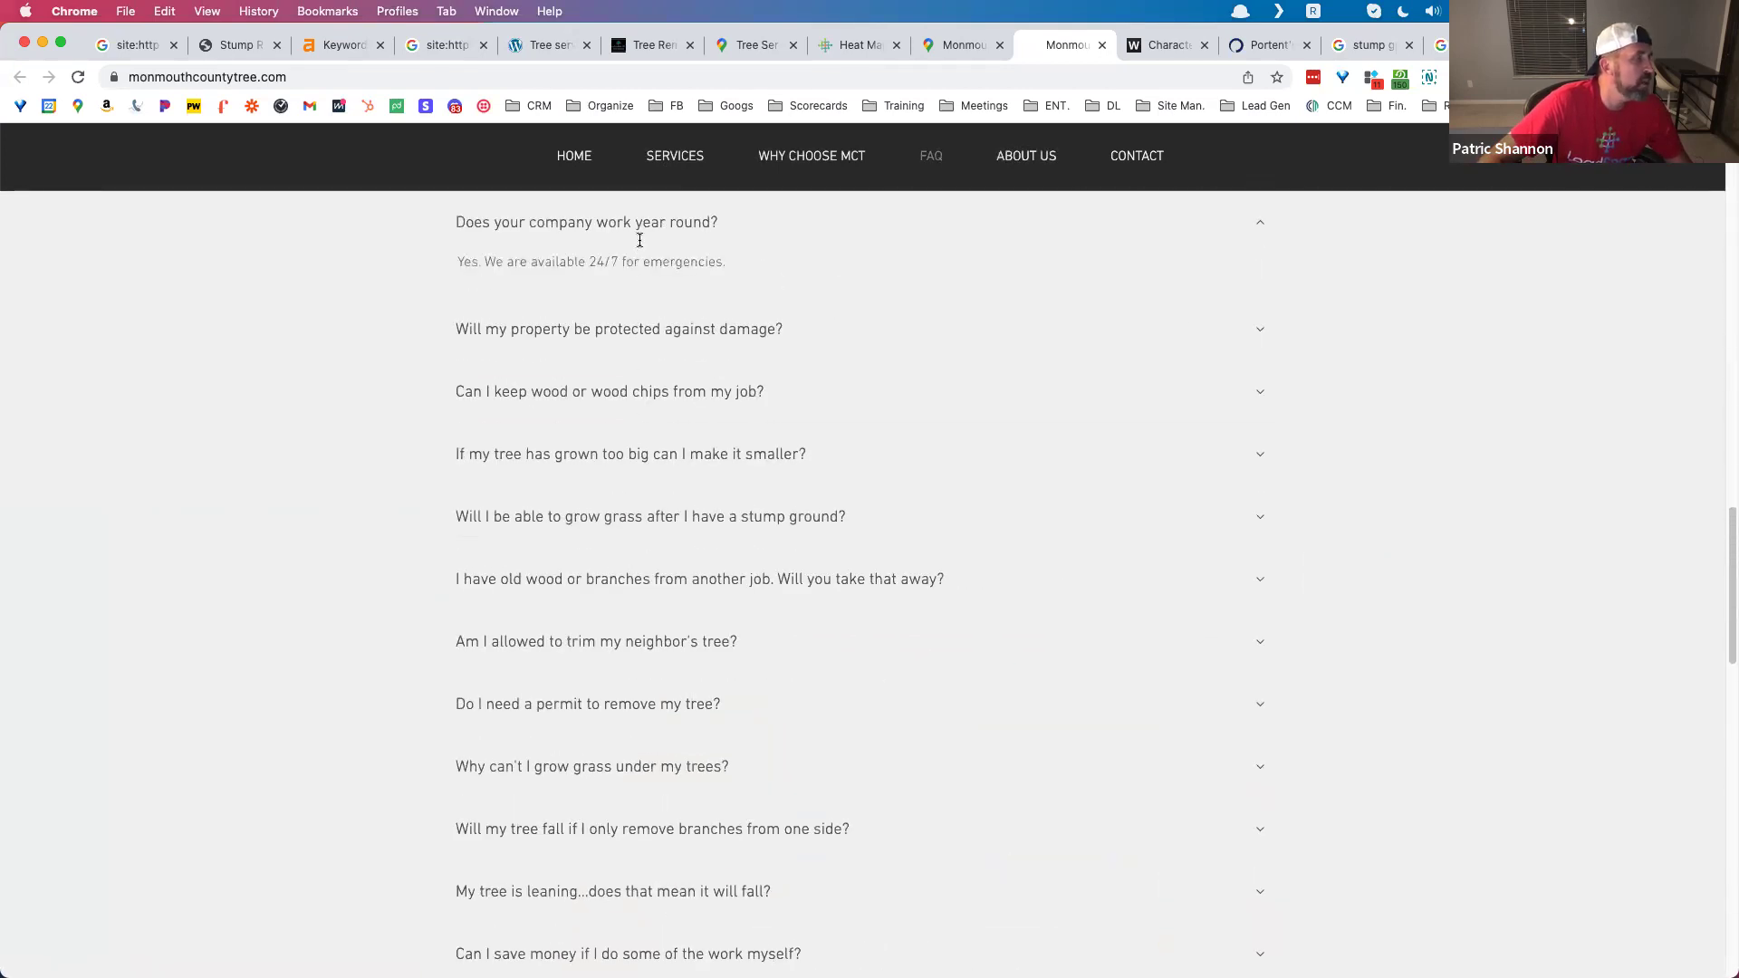
left_click(650, 329)
left_click(621, 441)
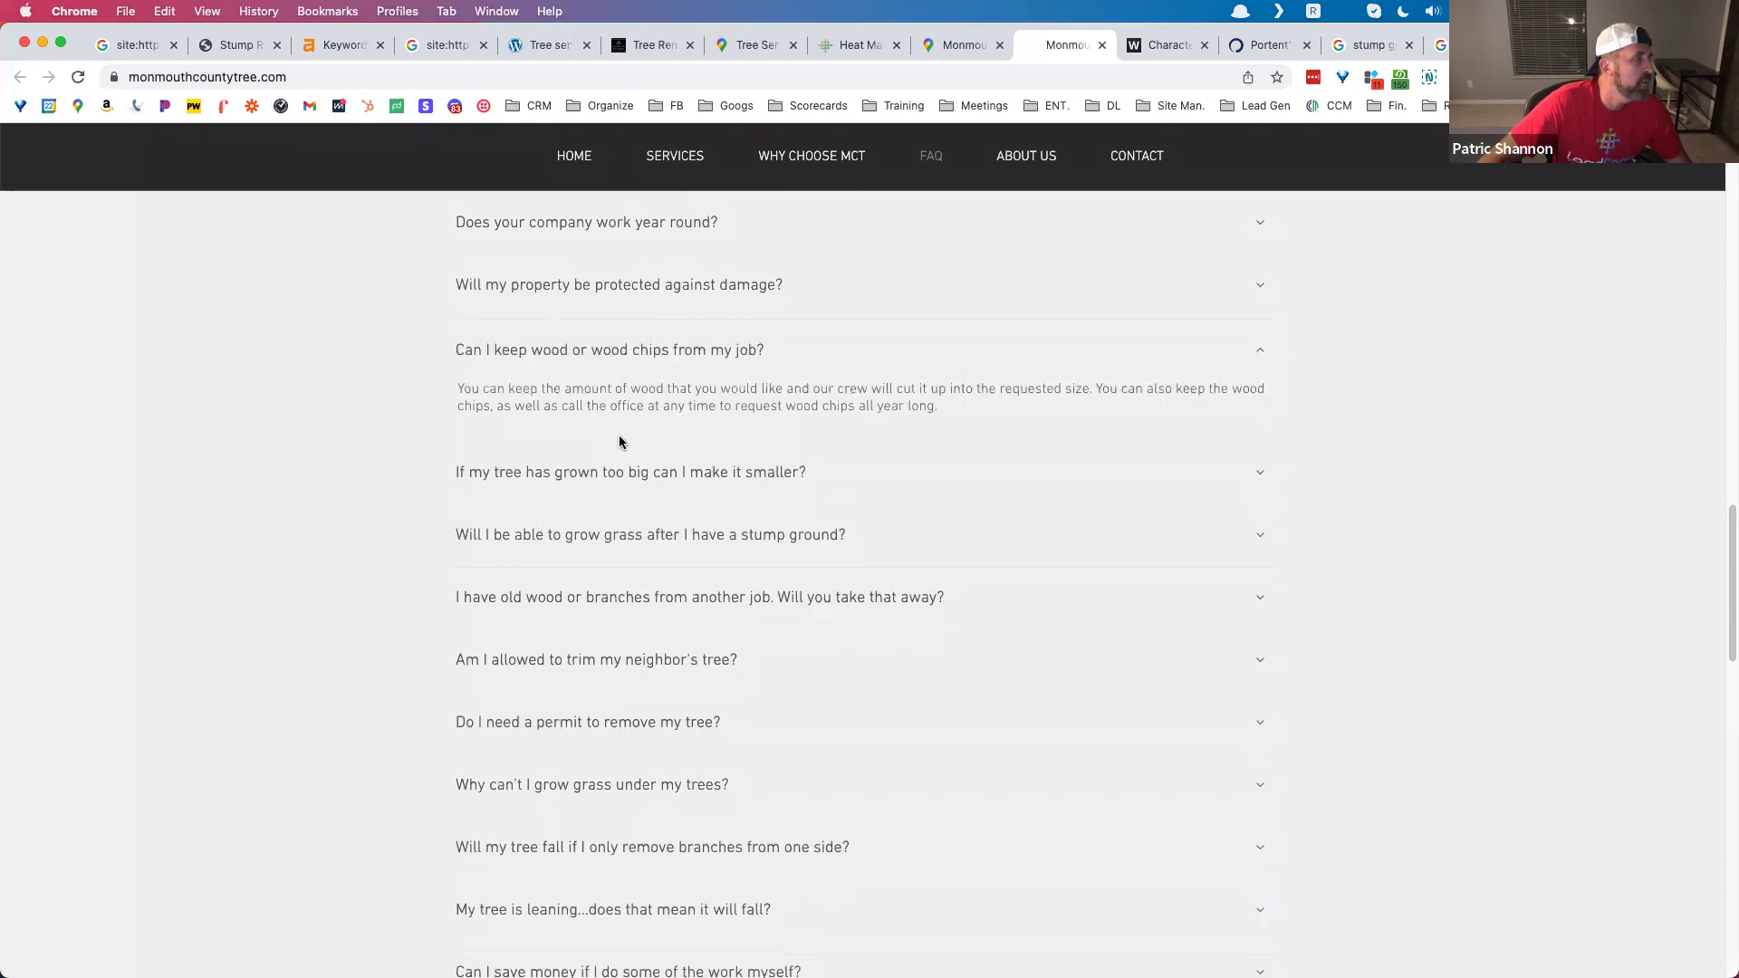
scroll(618, 433, "down", 8)
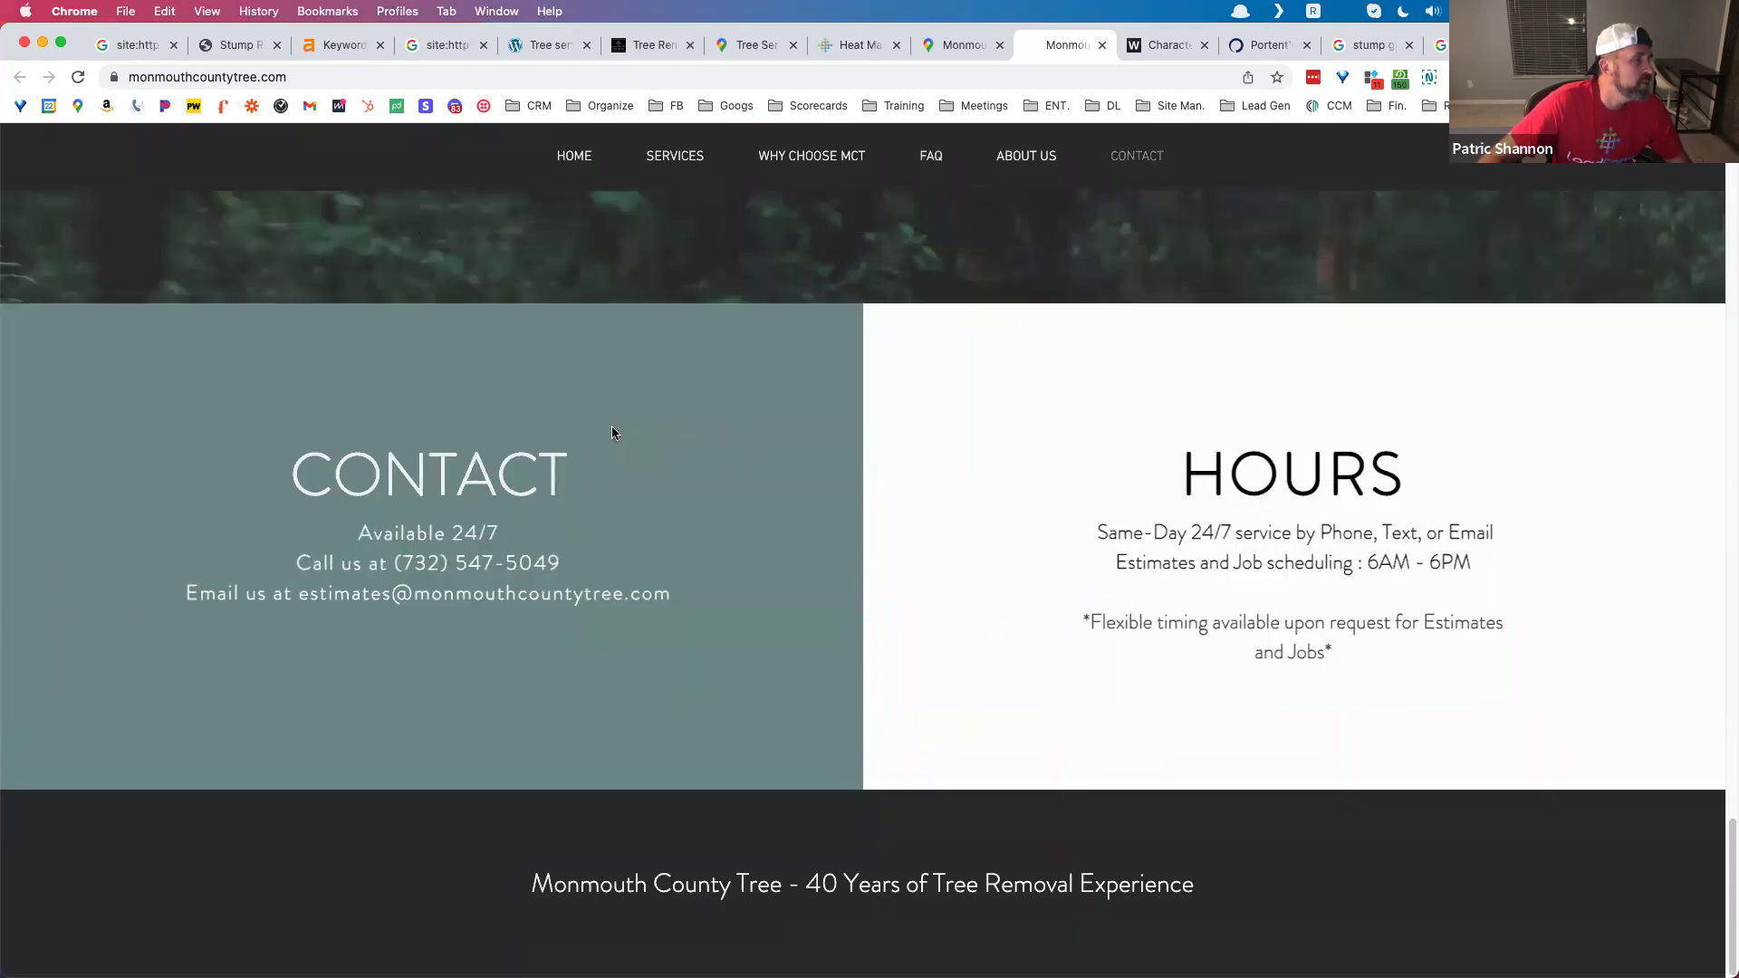
scroll(611, 429, "up", 6)
scroll(611, 437, "up", 10)
Step: Jump through the Services, Why Choose MCT, FAQ, About Us and Contact sections
left_click(682, 158)
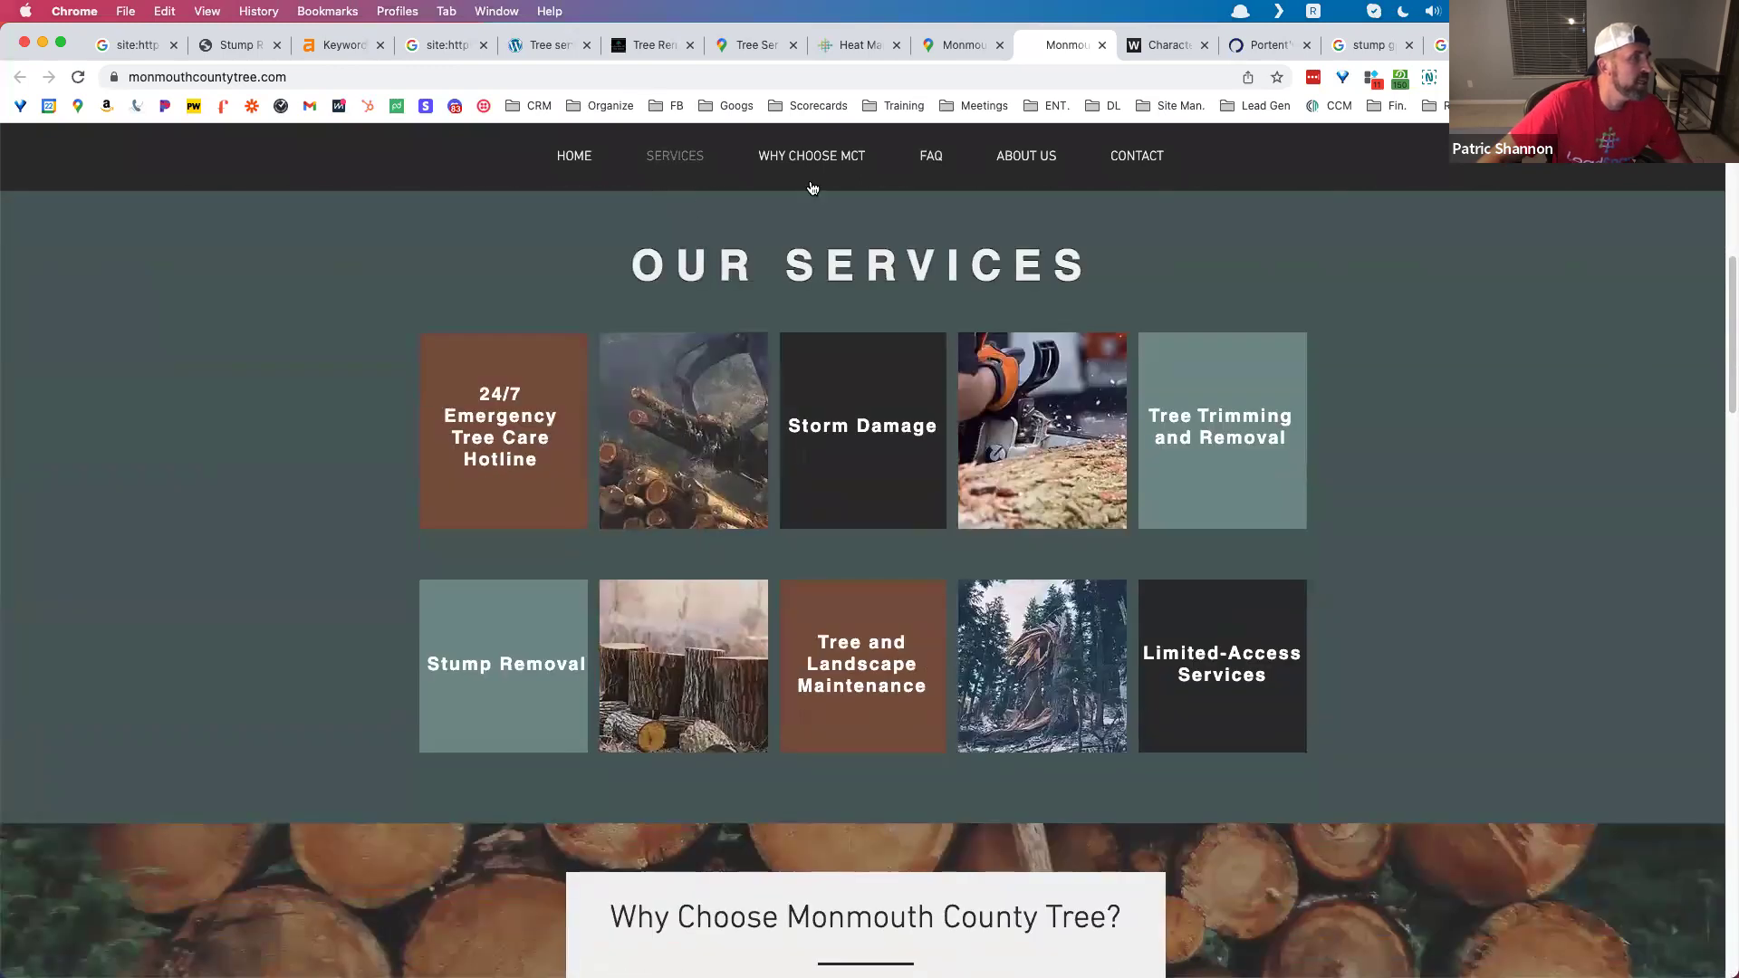
left_click(811, 157)
left_click(931, 157)
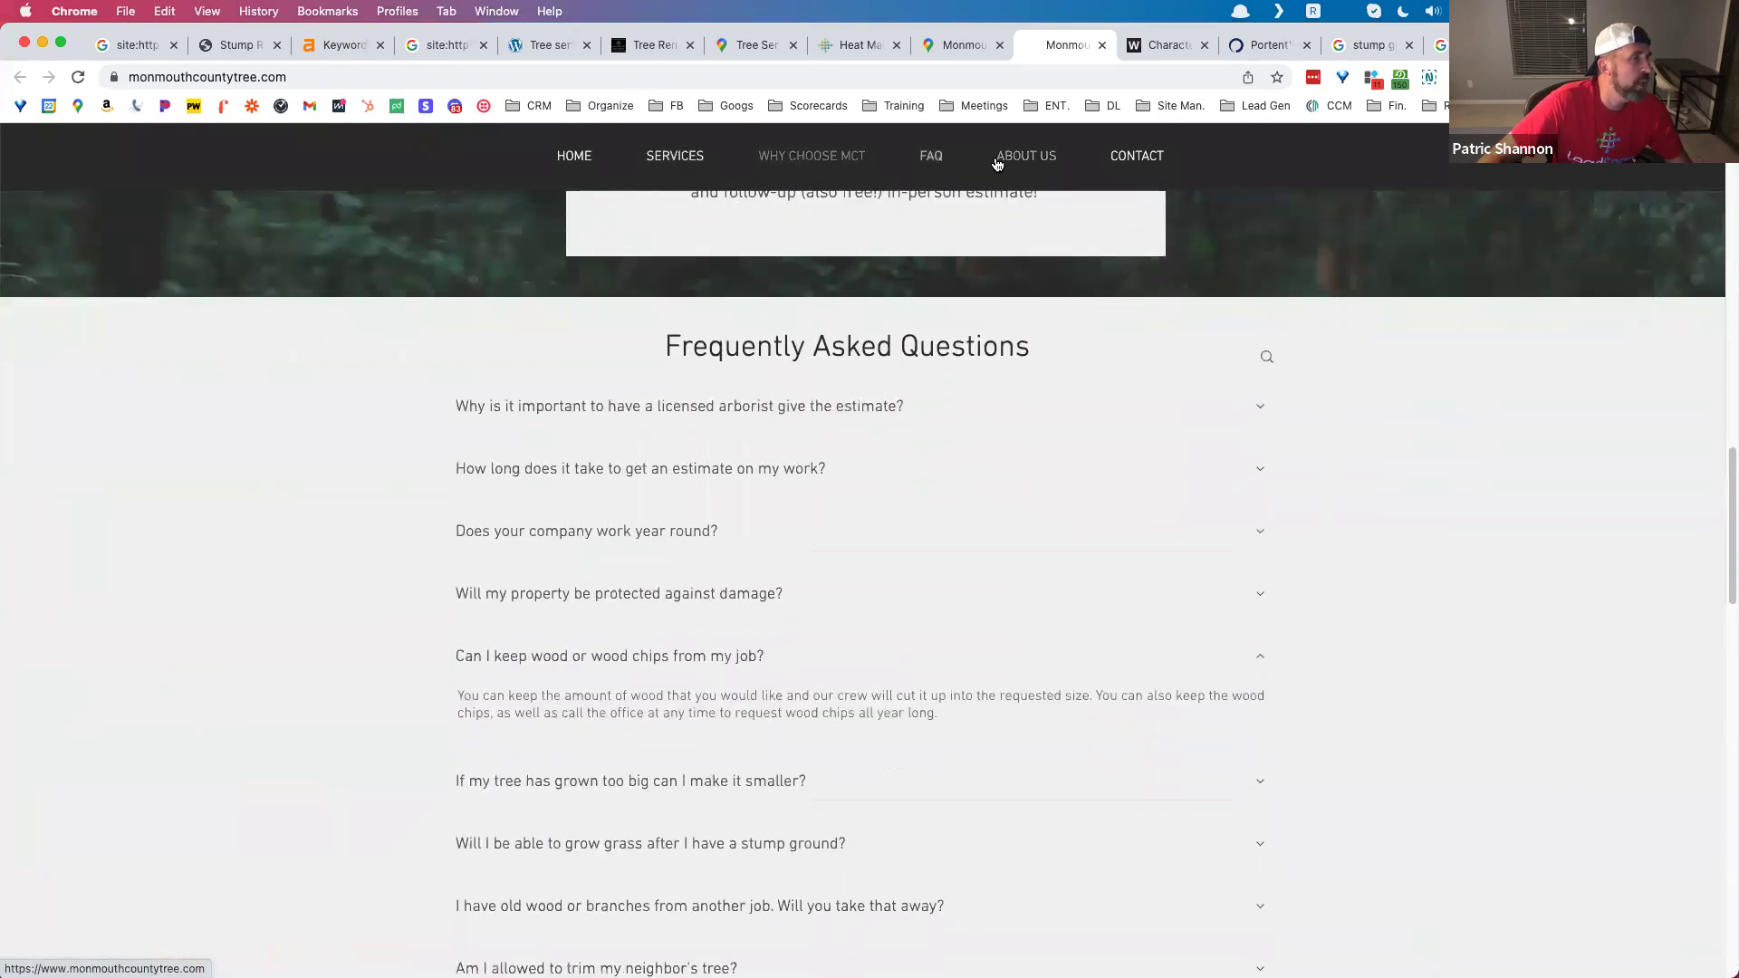
left_click(1019, 159)
left_click(1129, 158)
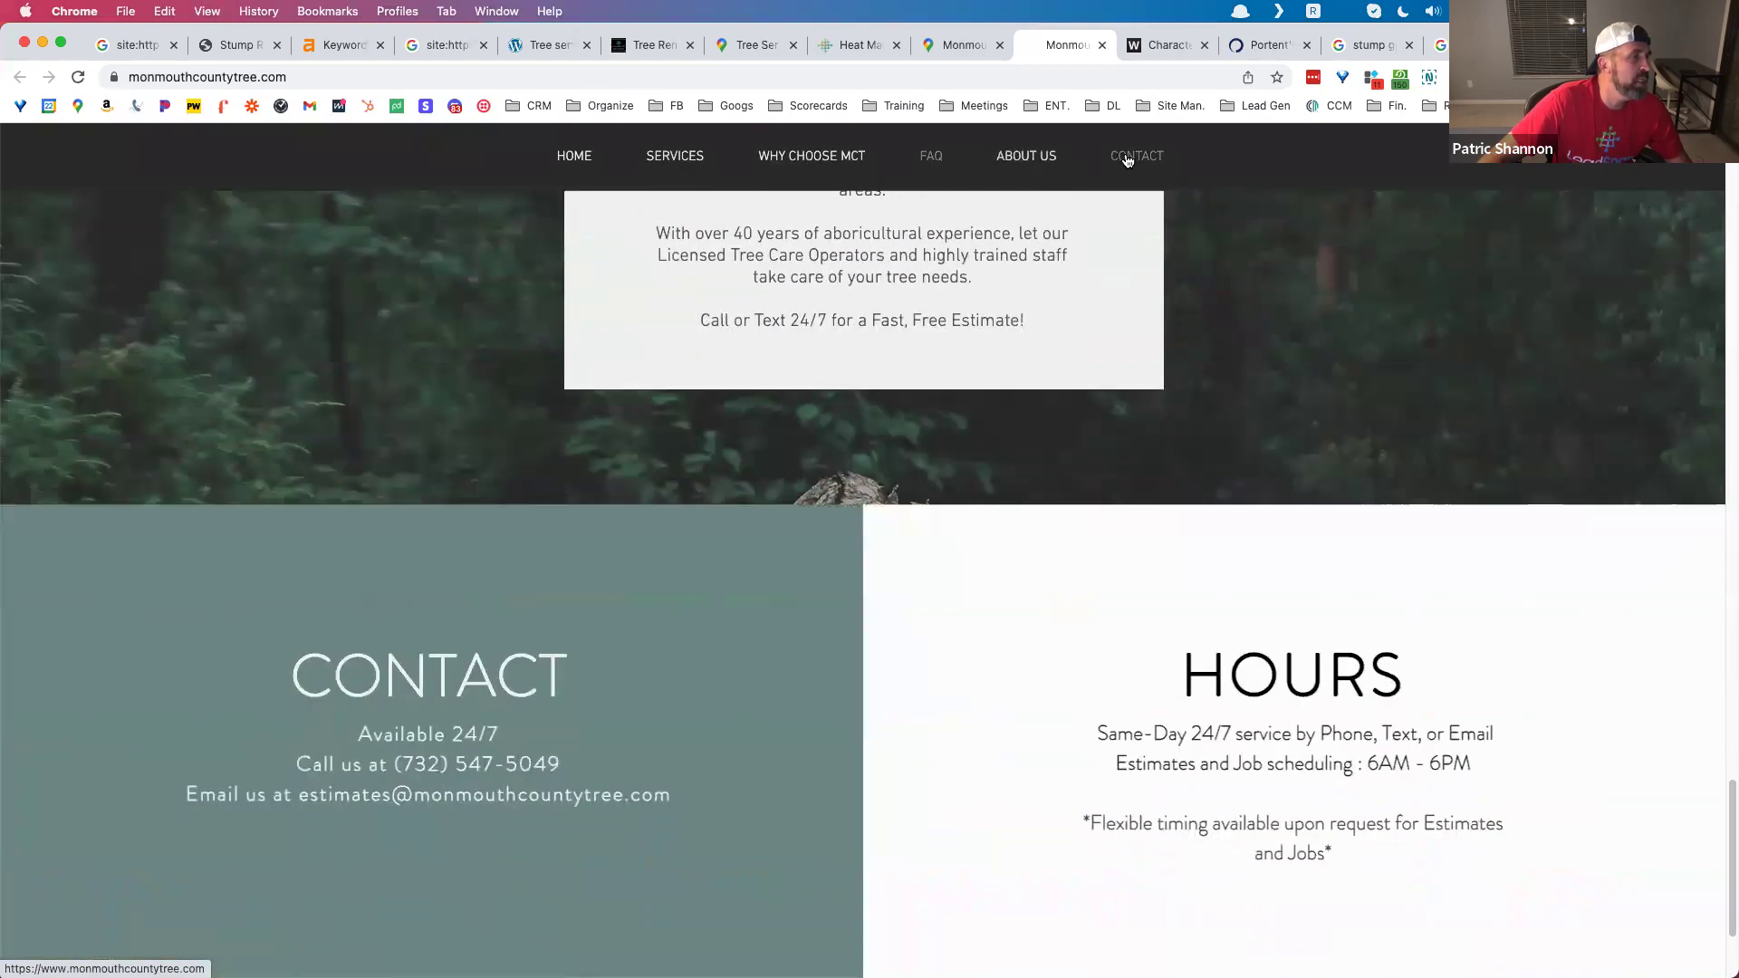
Step: Check the site's Majestic backlink stats, then bring up the Tree Services Maps listing
left_click(1487, 78)
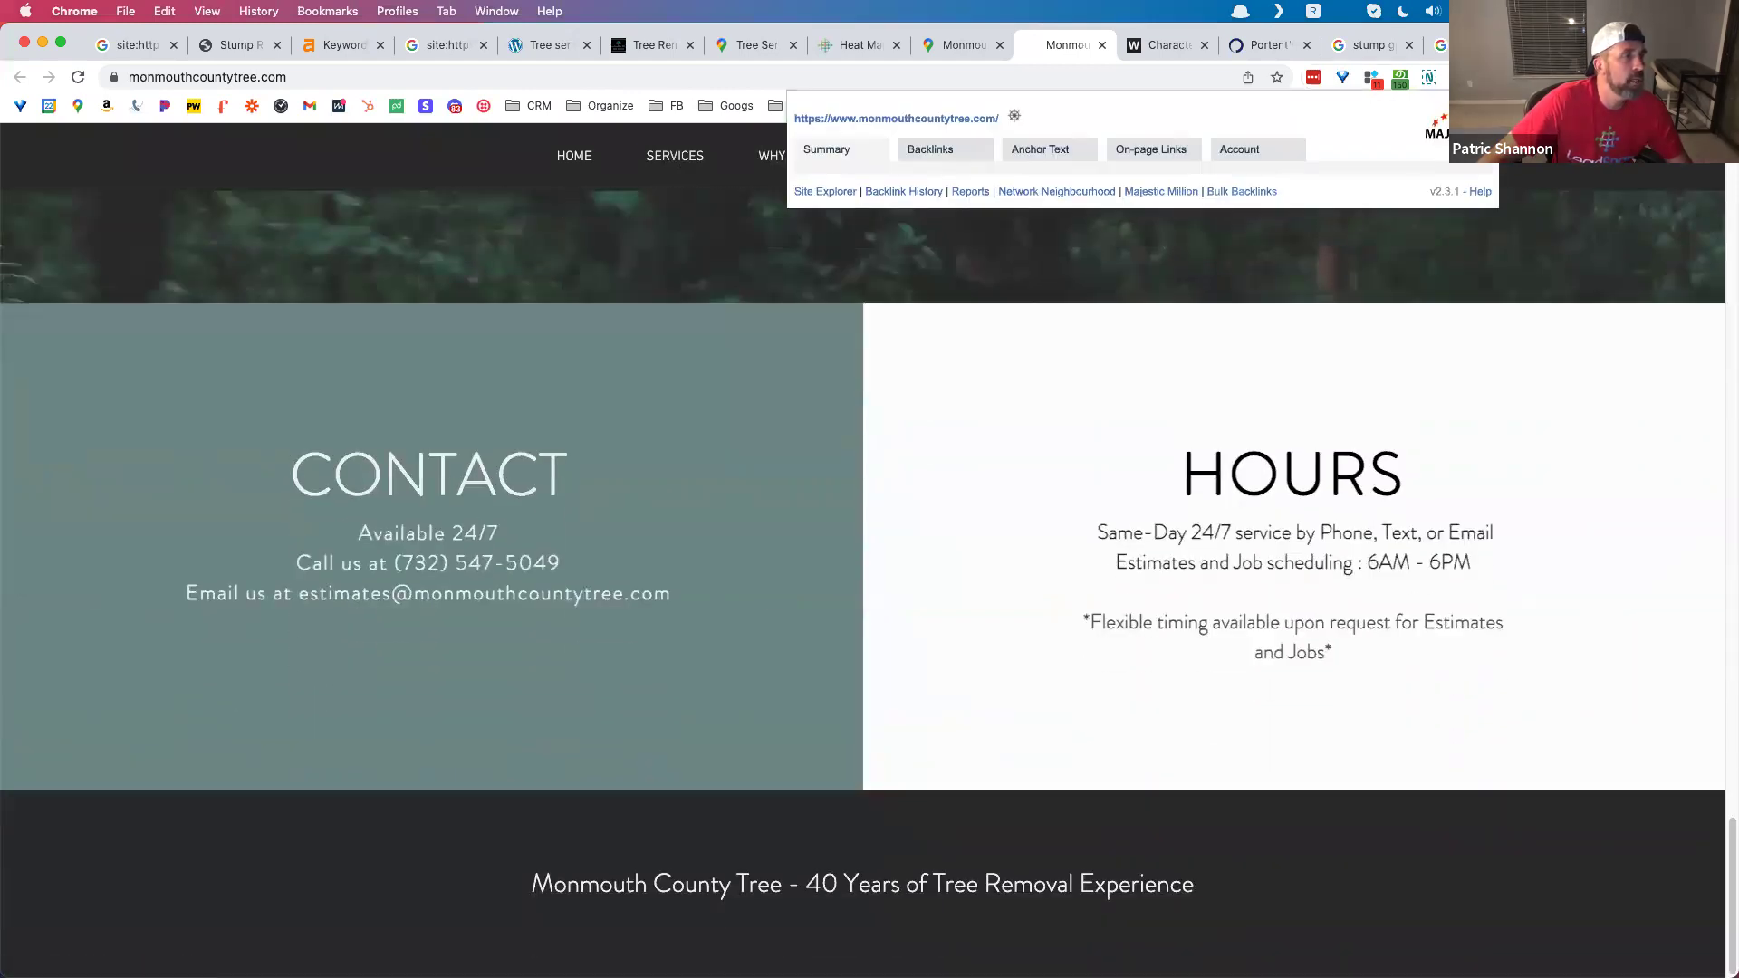
left_click(621, 306)
scroll(683, 454, "up", 20)
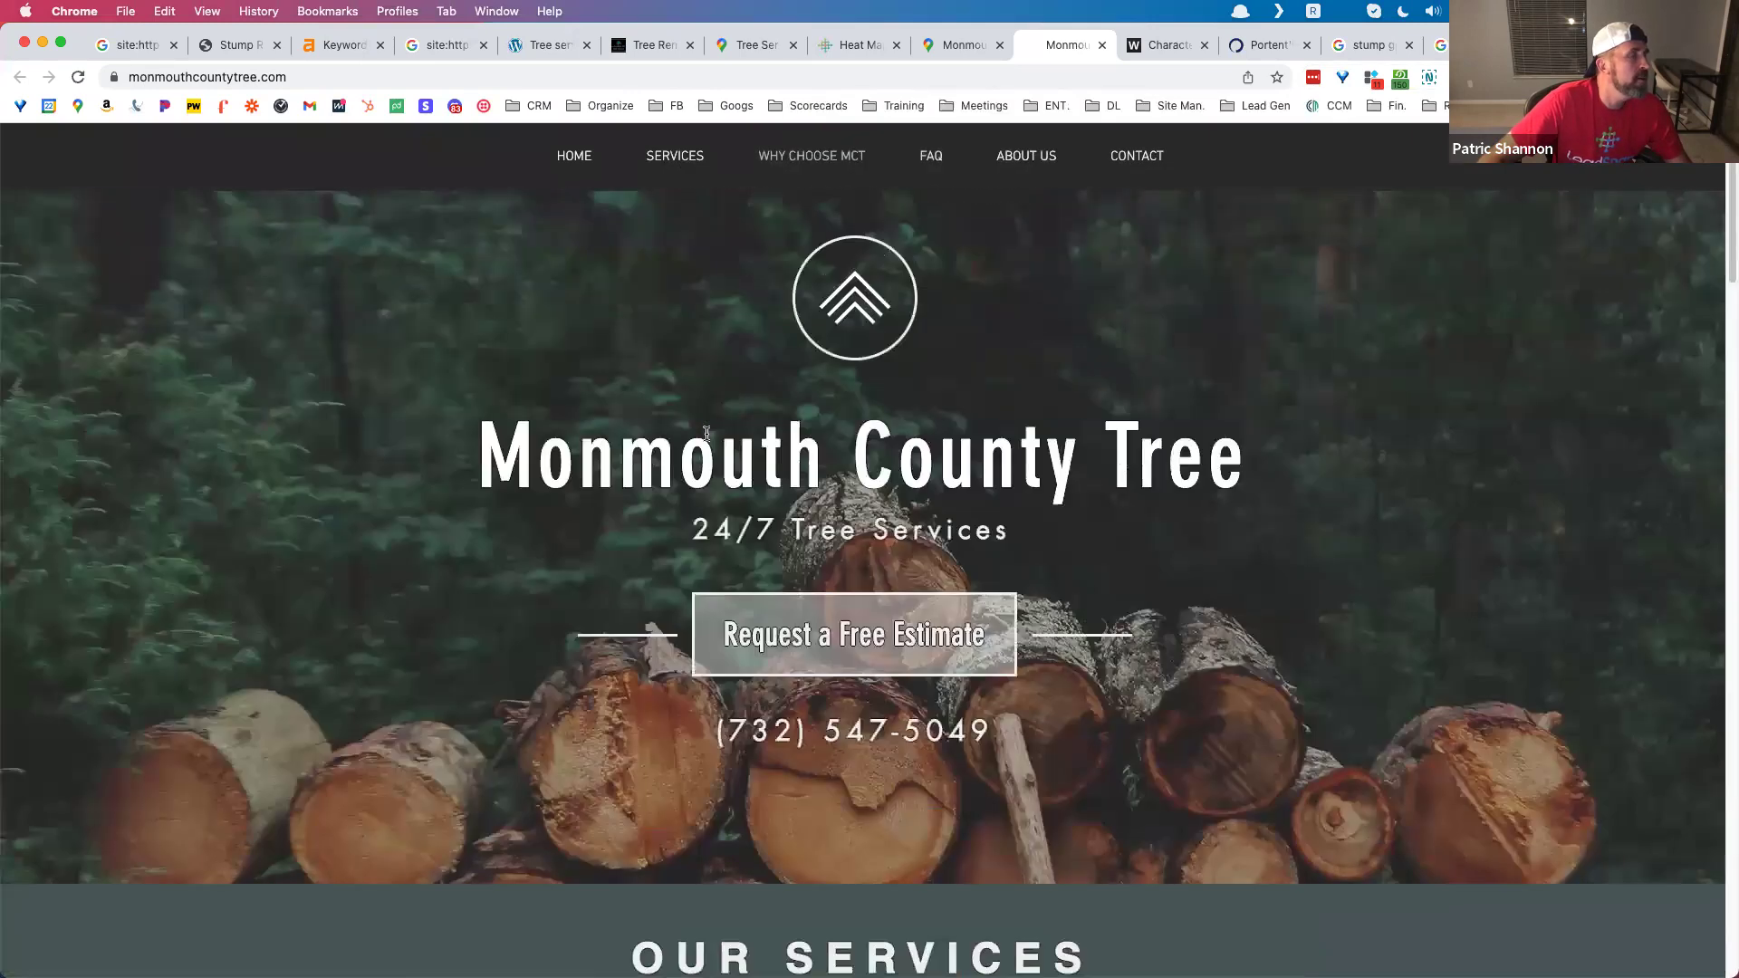
left_click(761, 47)
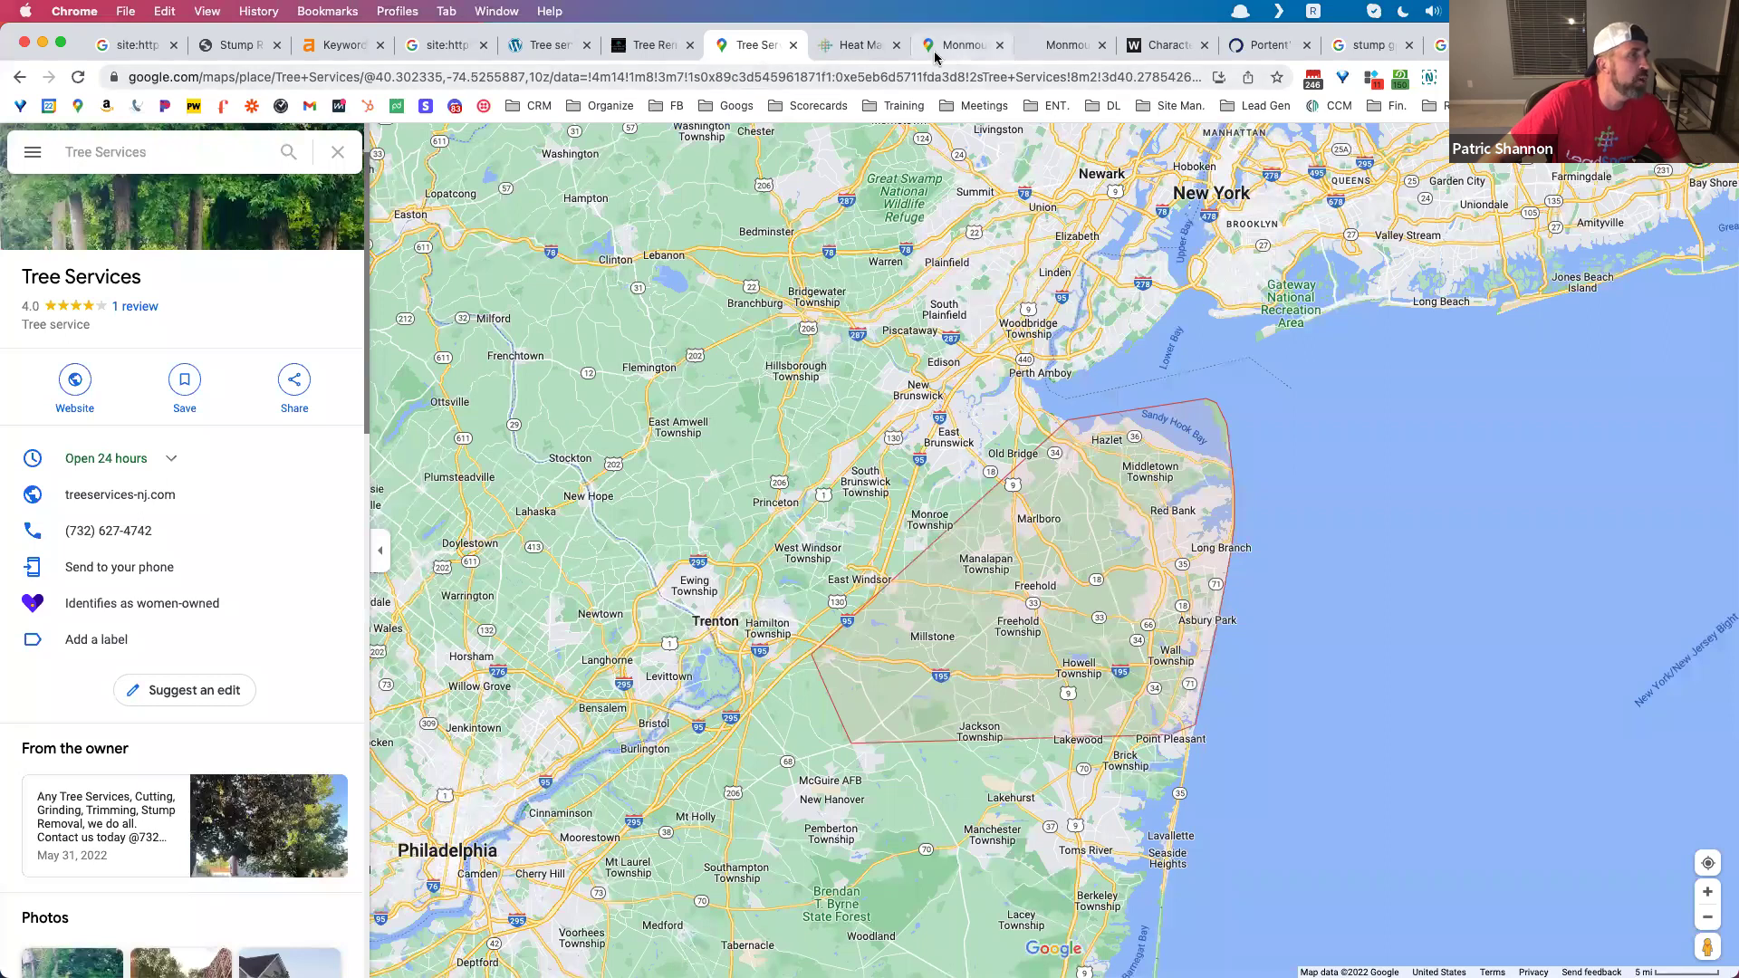
Step: Open all 94 Monmouth County Tree Service reviews and expand the first one
left_click_drag(936, 57, 854, 59)
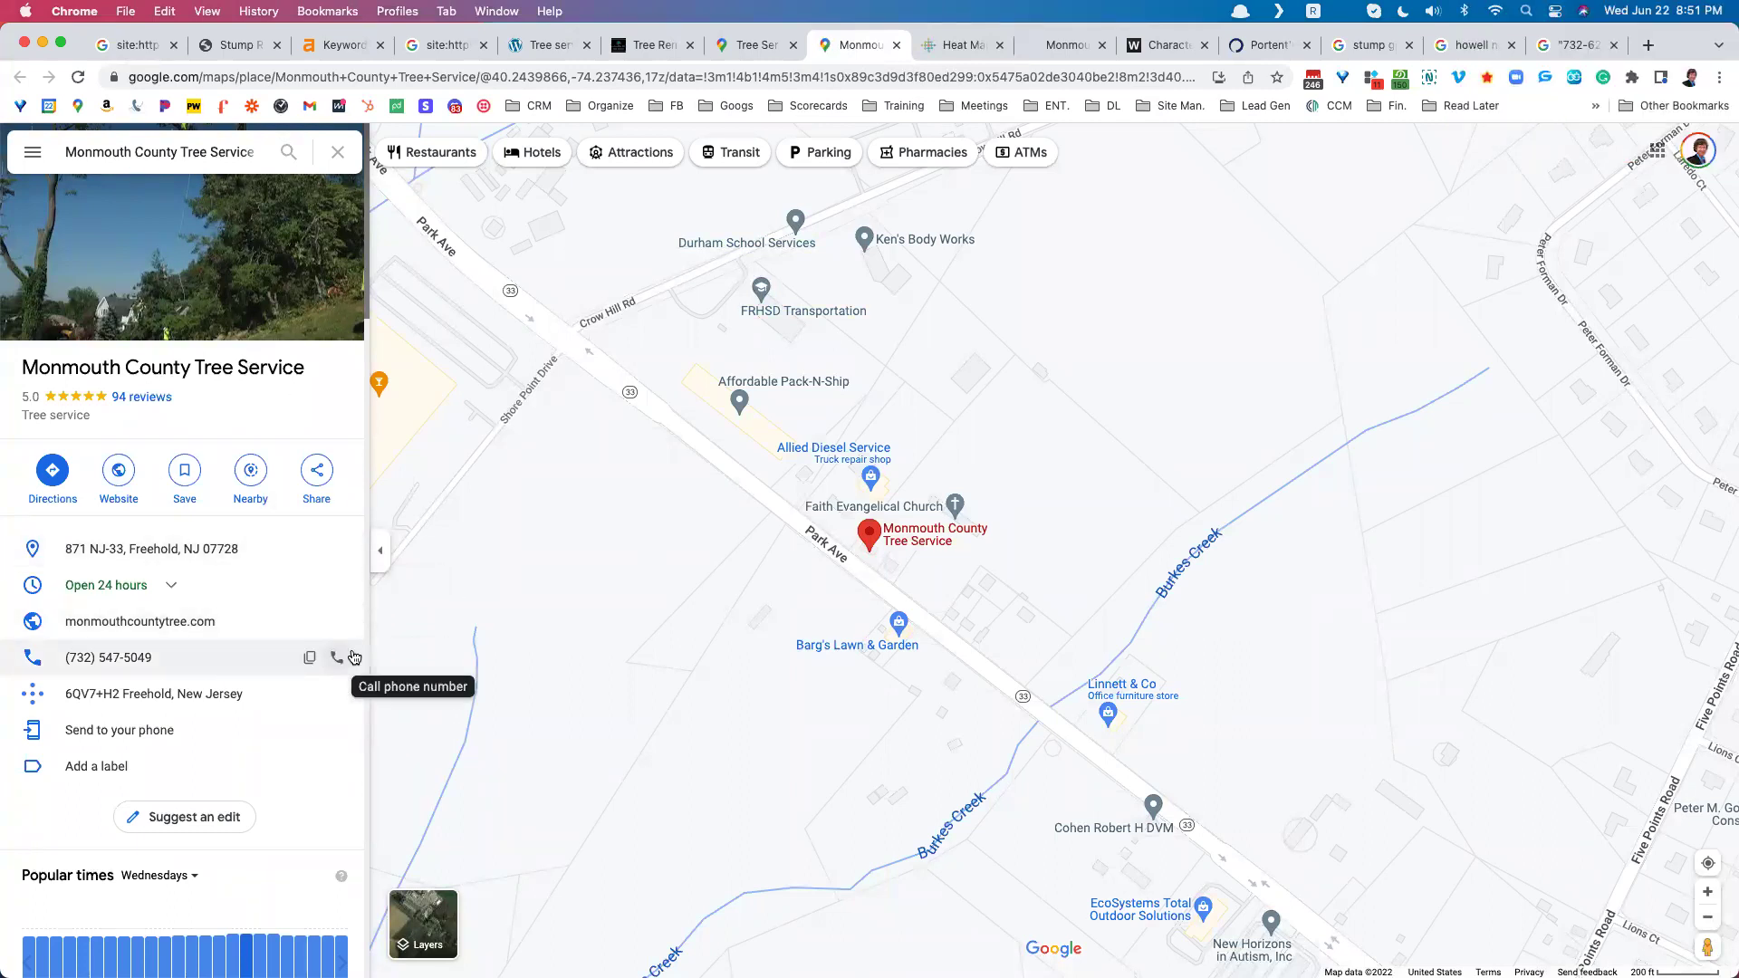
left_click(147, 401)
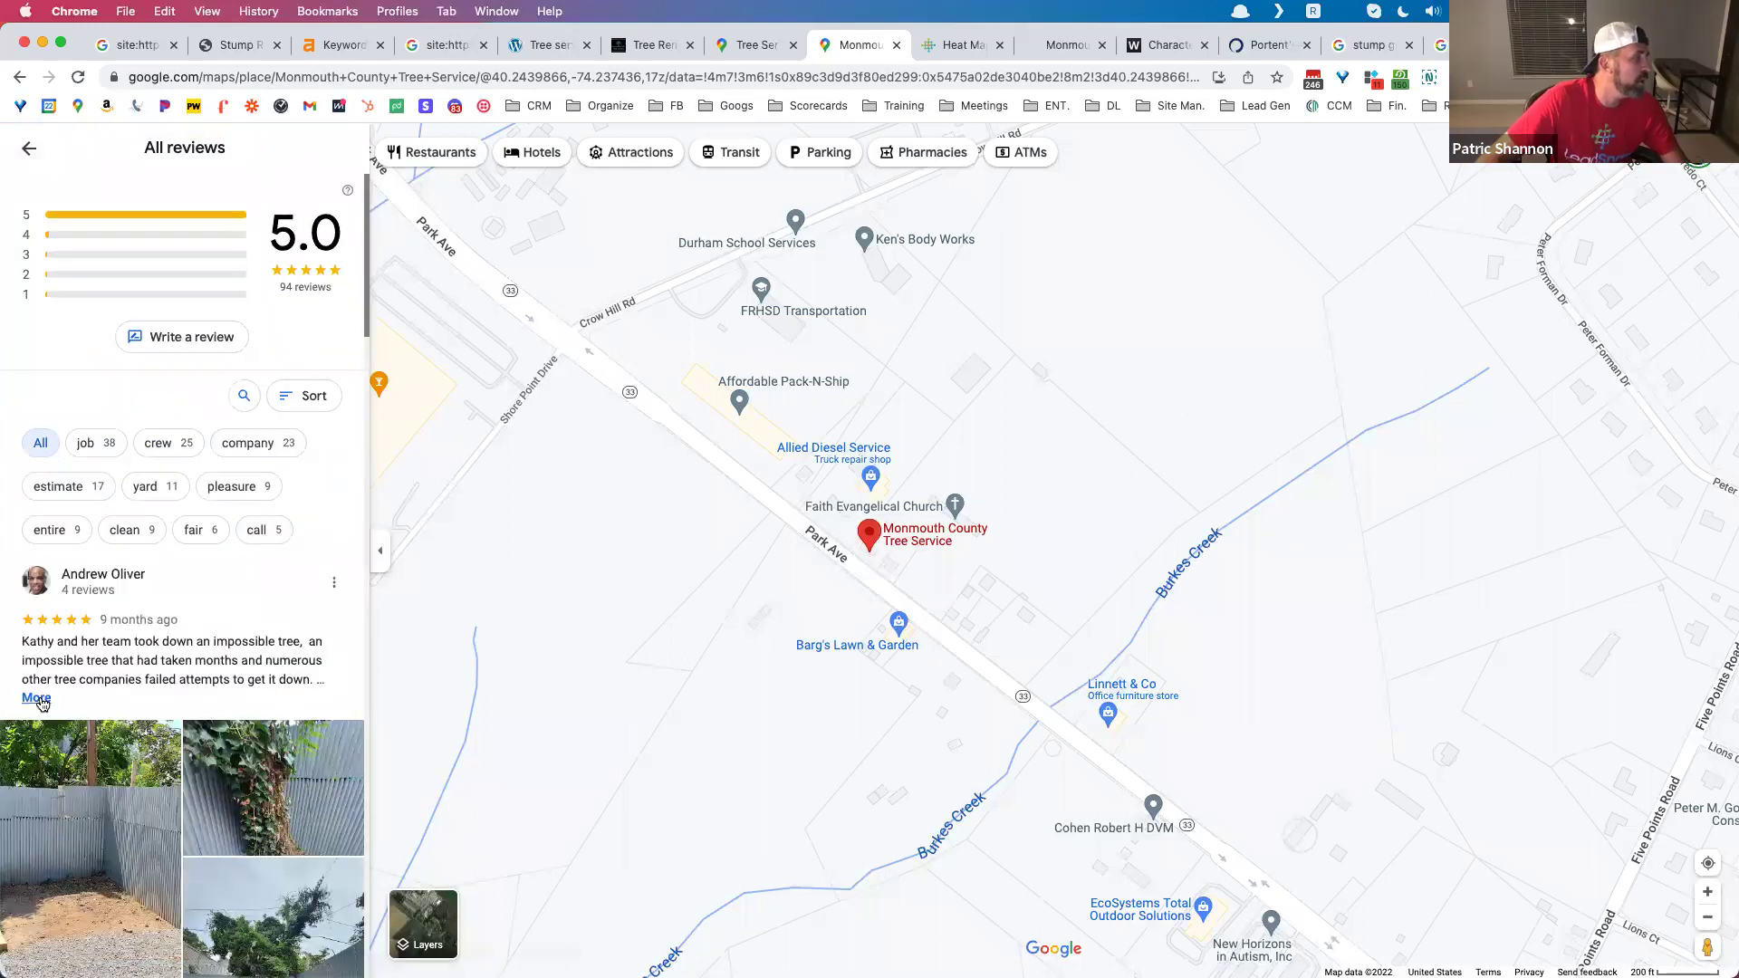
left_click(40, 698)
scroll(68, 693, "down", 3)
scroll(168, 529, "down", 3)
scroll(168, 526, "down", 4)
Step: Expand the next reviews, highlighting the cleanup and 'trees removed' phrases in the tree removal review
left_click(42, 523)
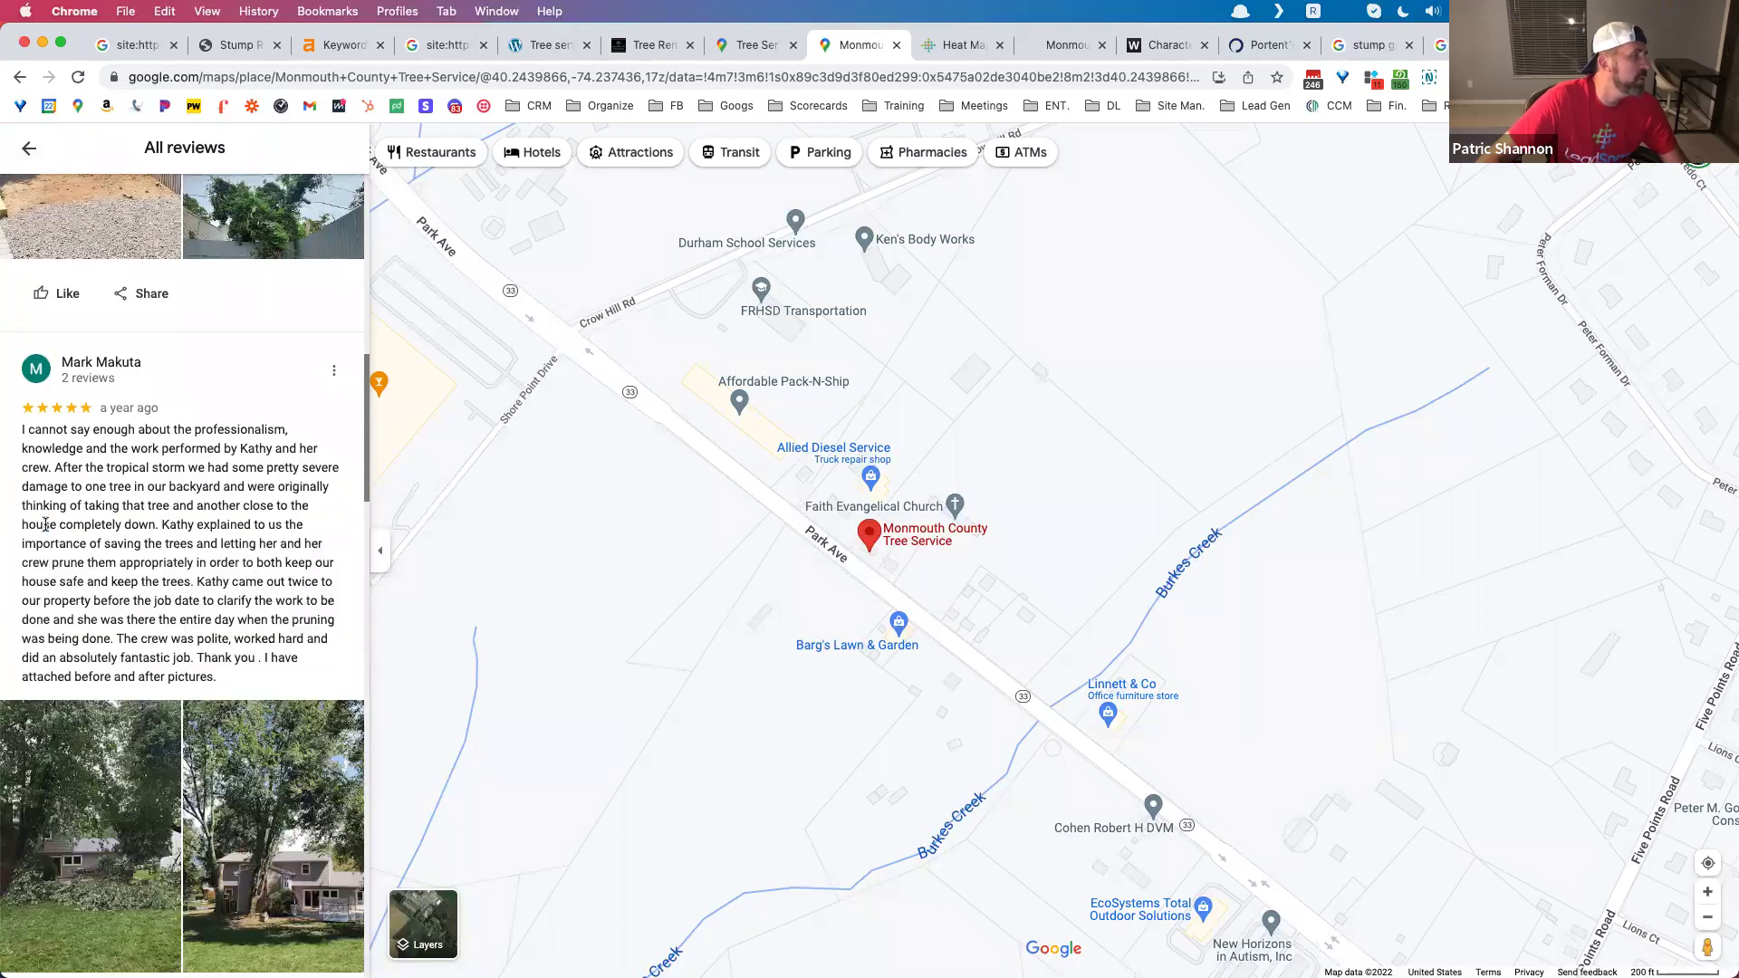
scroll(169, 534, "down", 5)
scroll(181, 548, "down", 1)
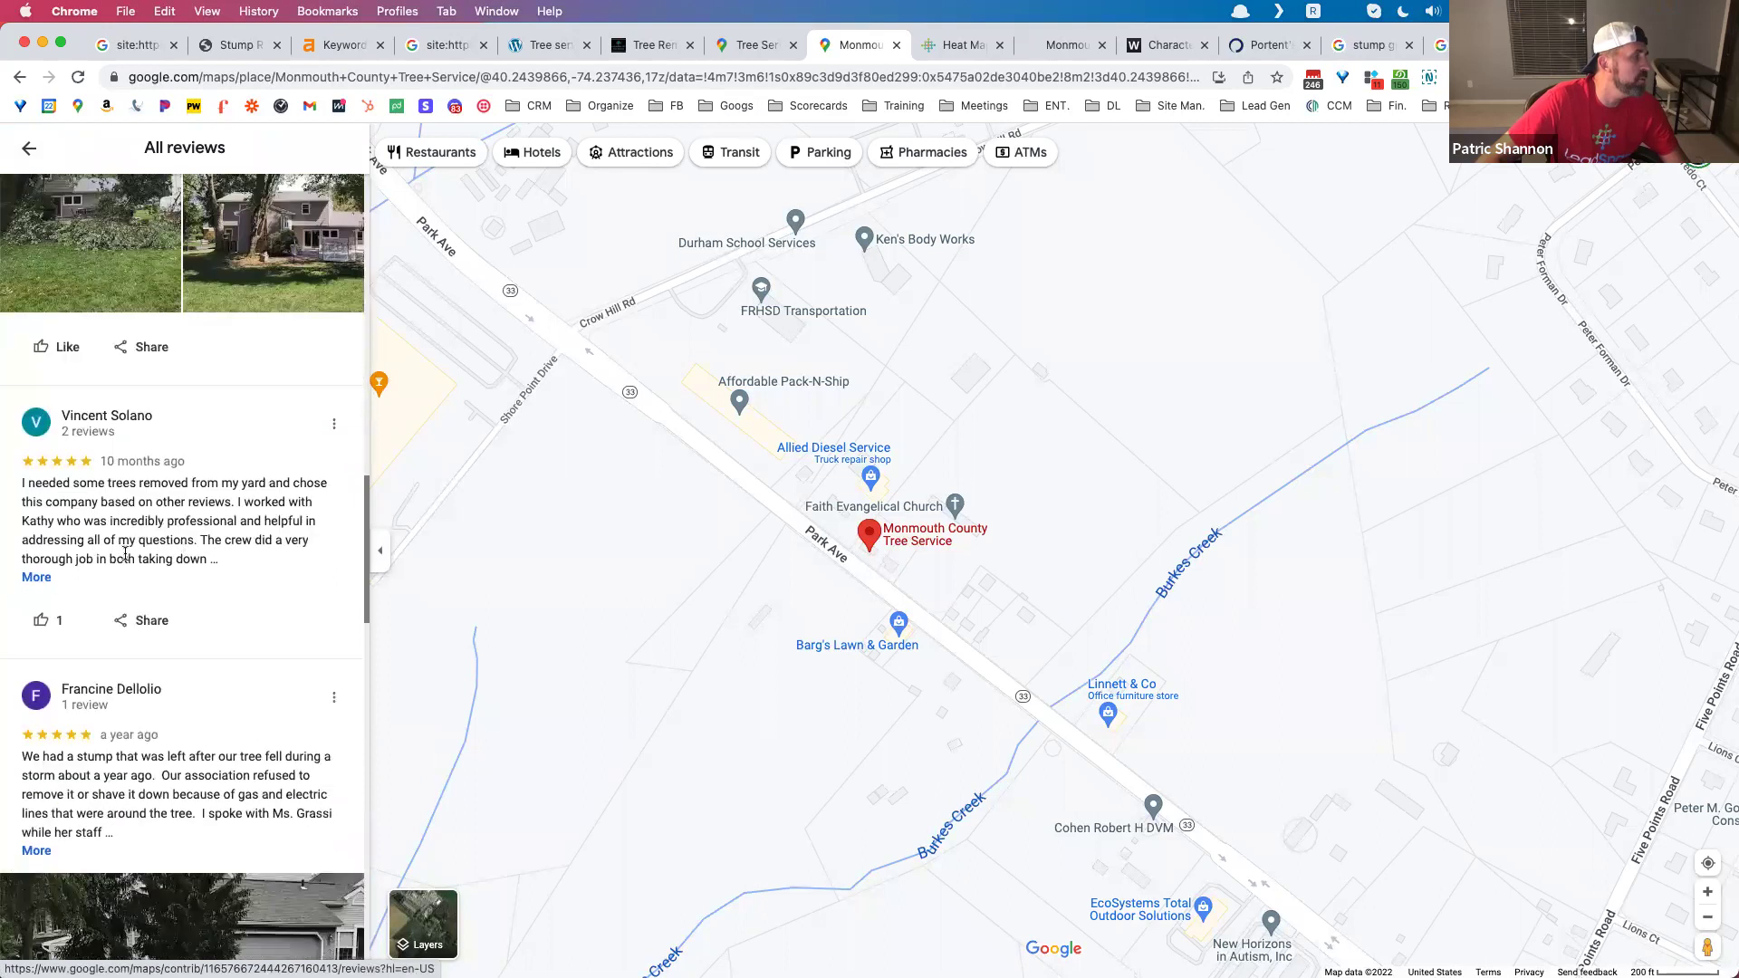
left_click(36, 577)
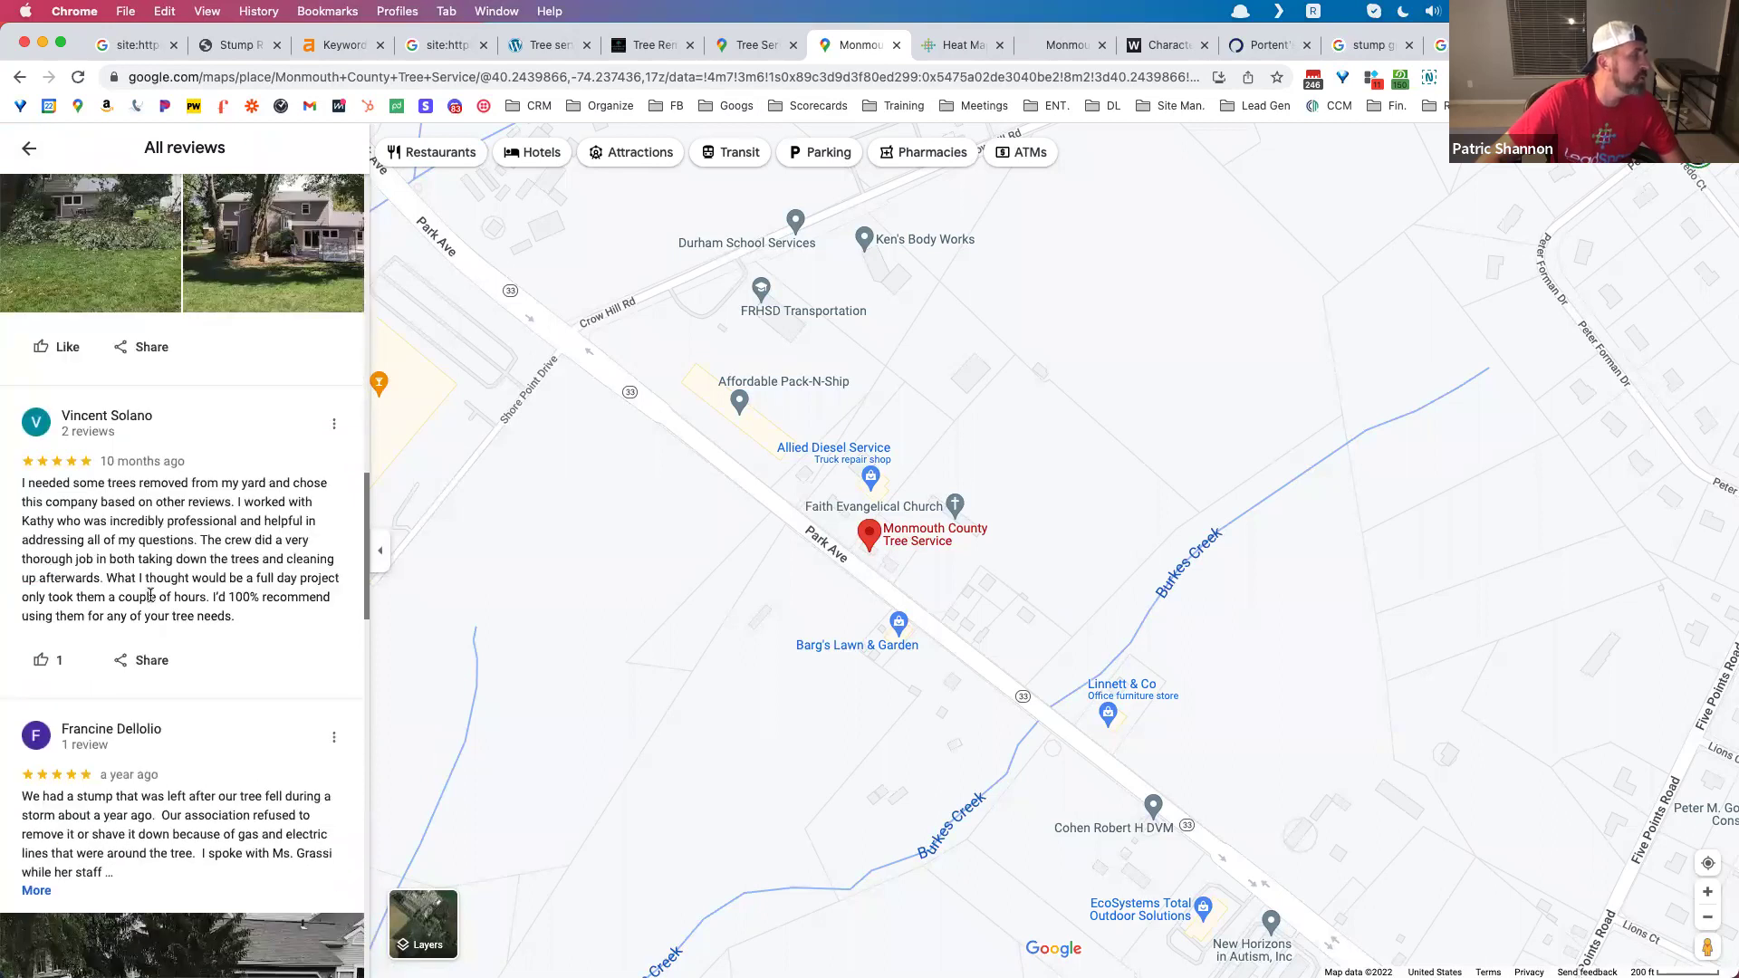
left_click_drag(211, 559, 286, 583)
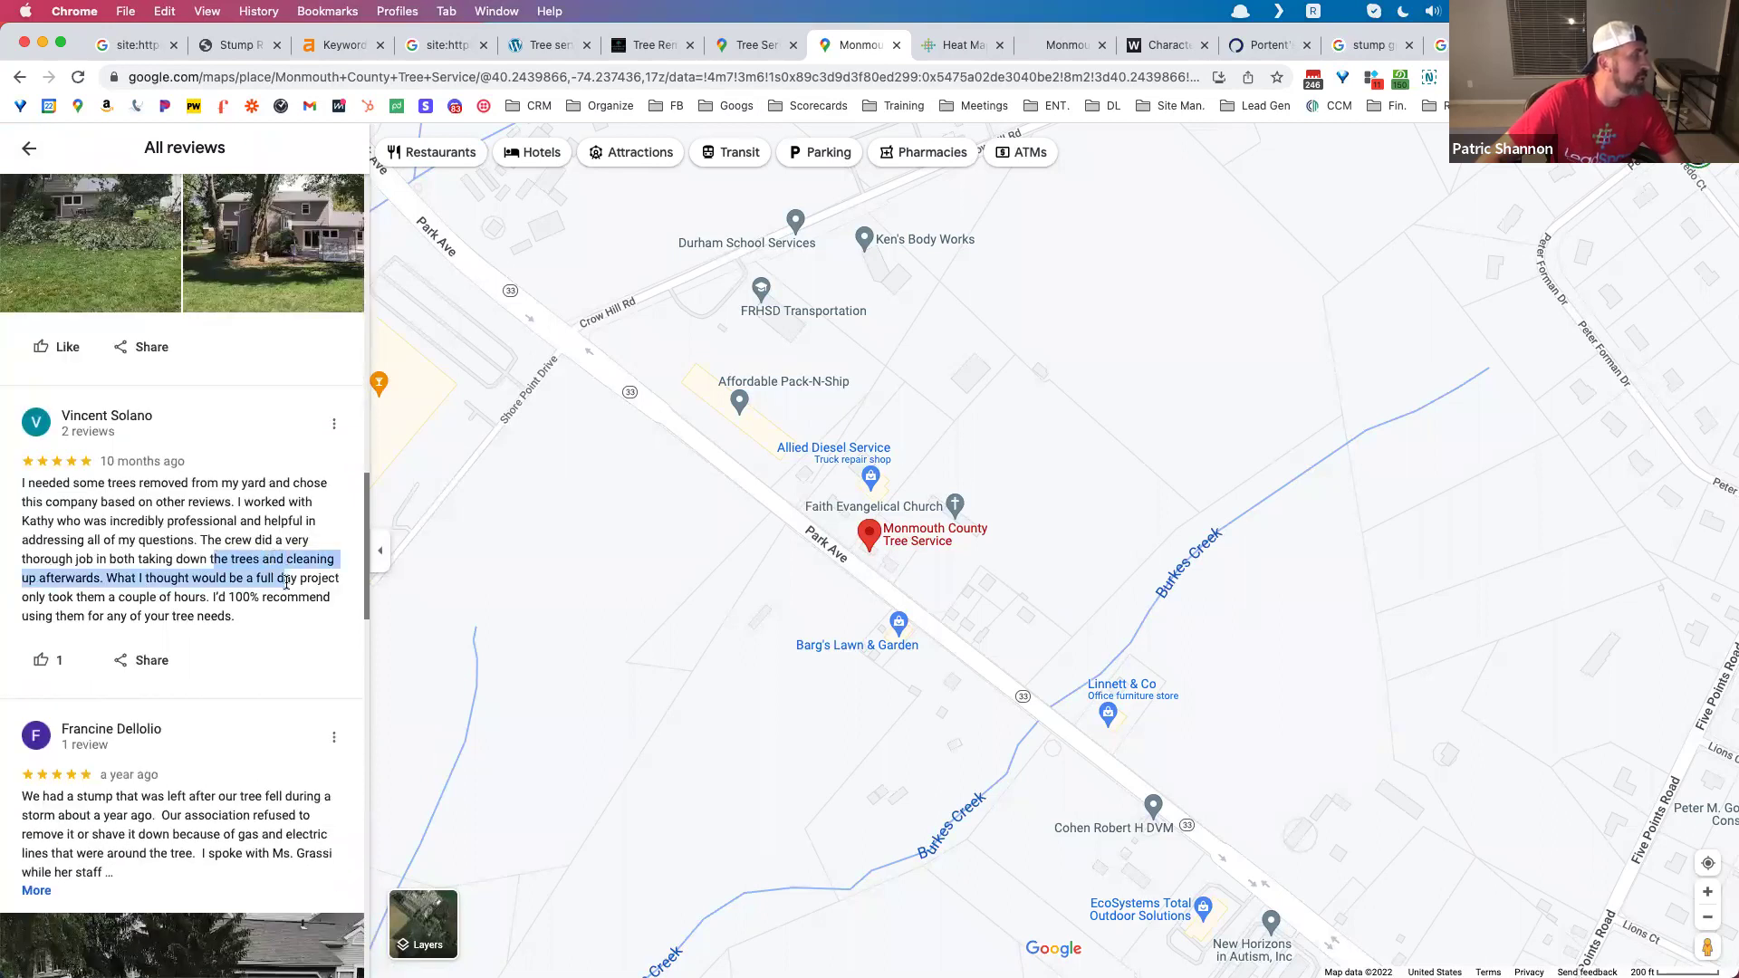
scroll(179, 590, "down", 1)
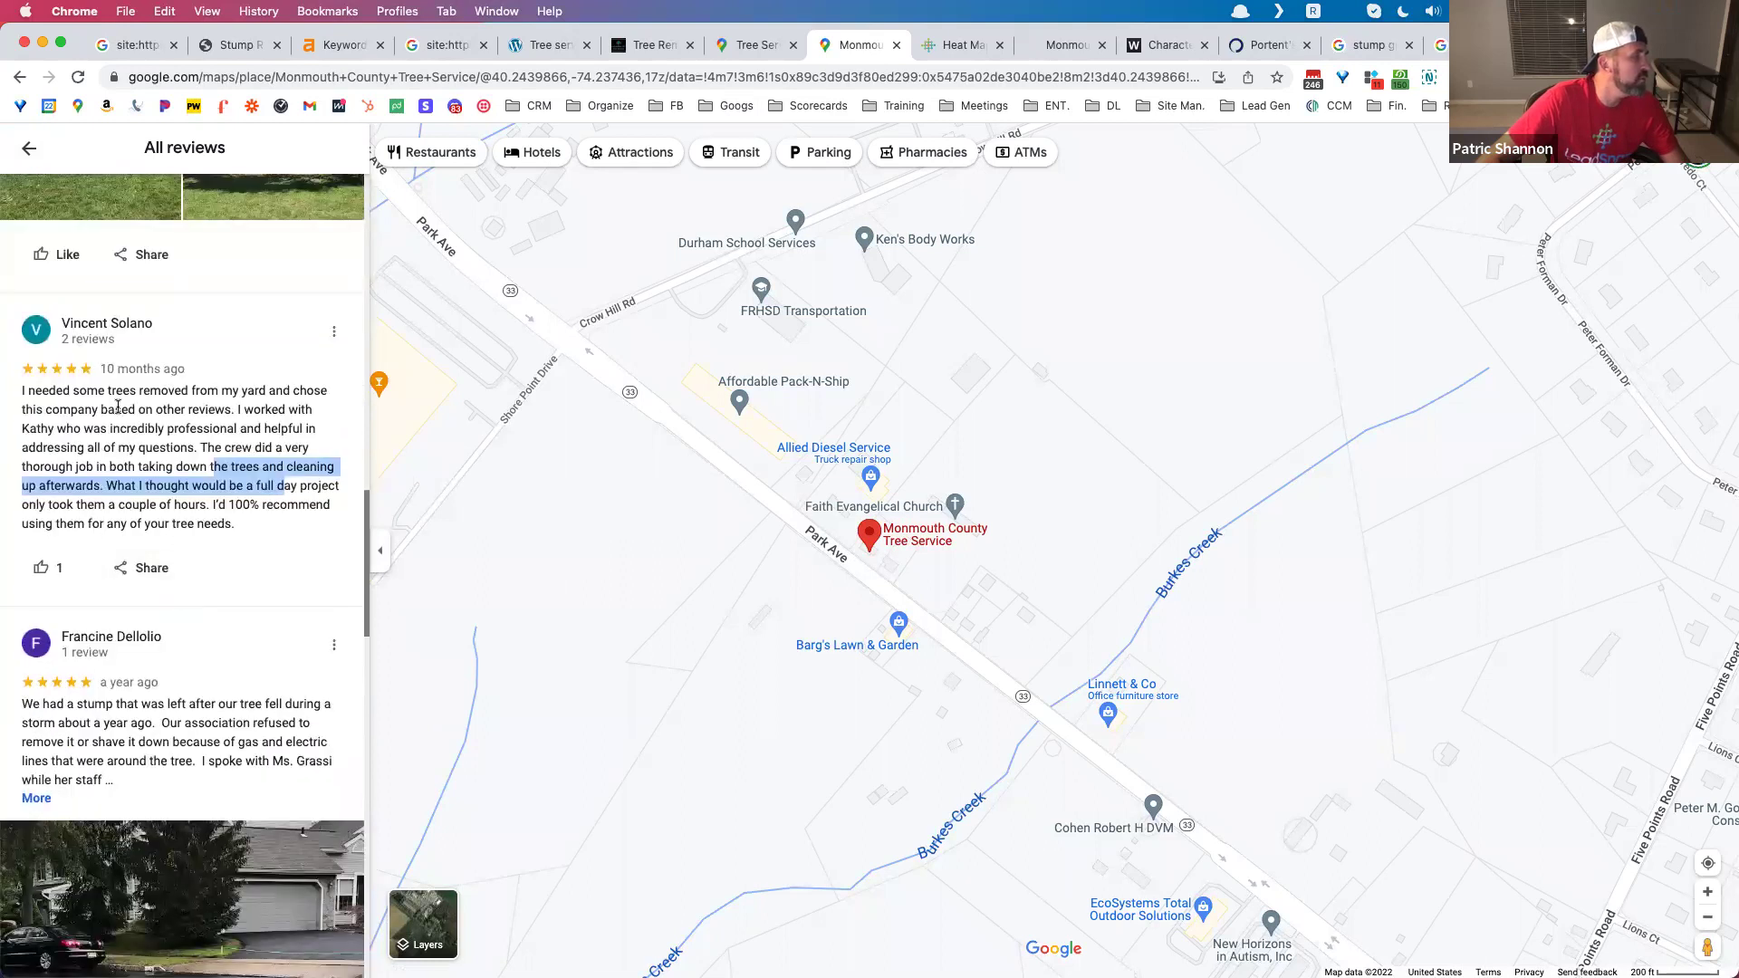
left_click_drag(107, 387, 191, 393)
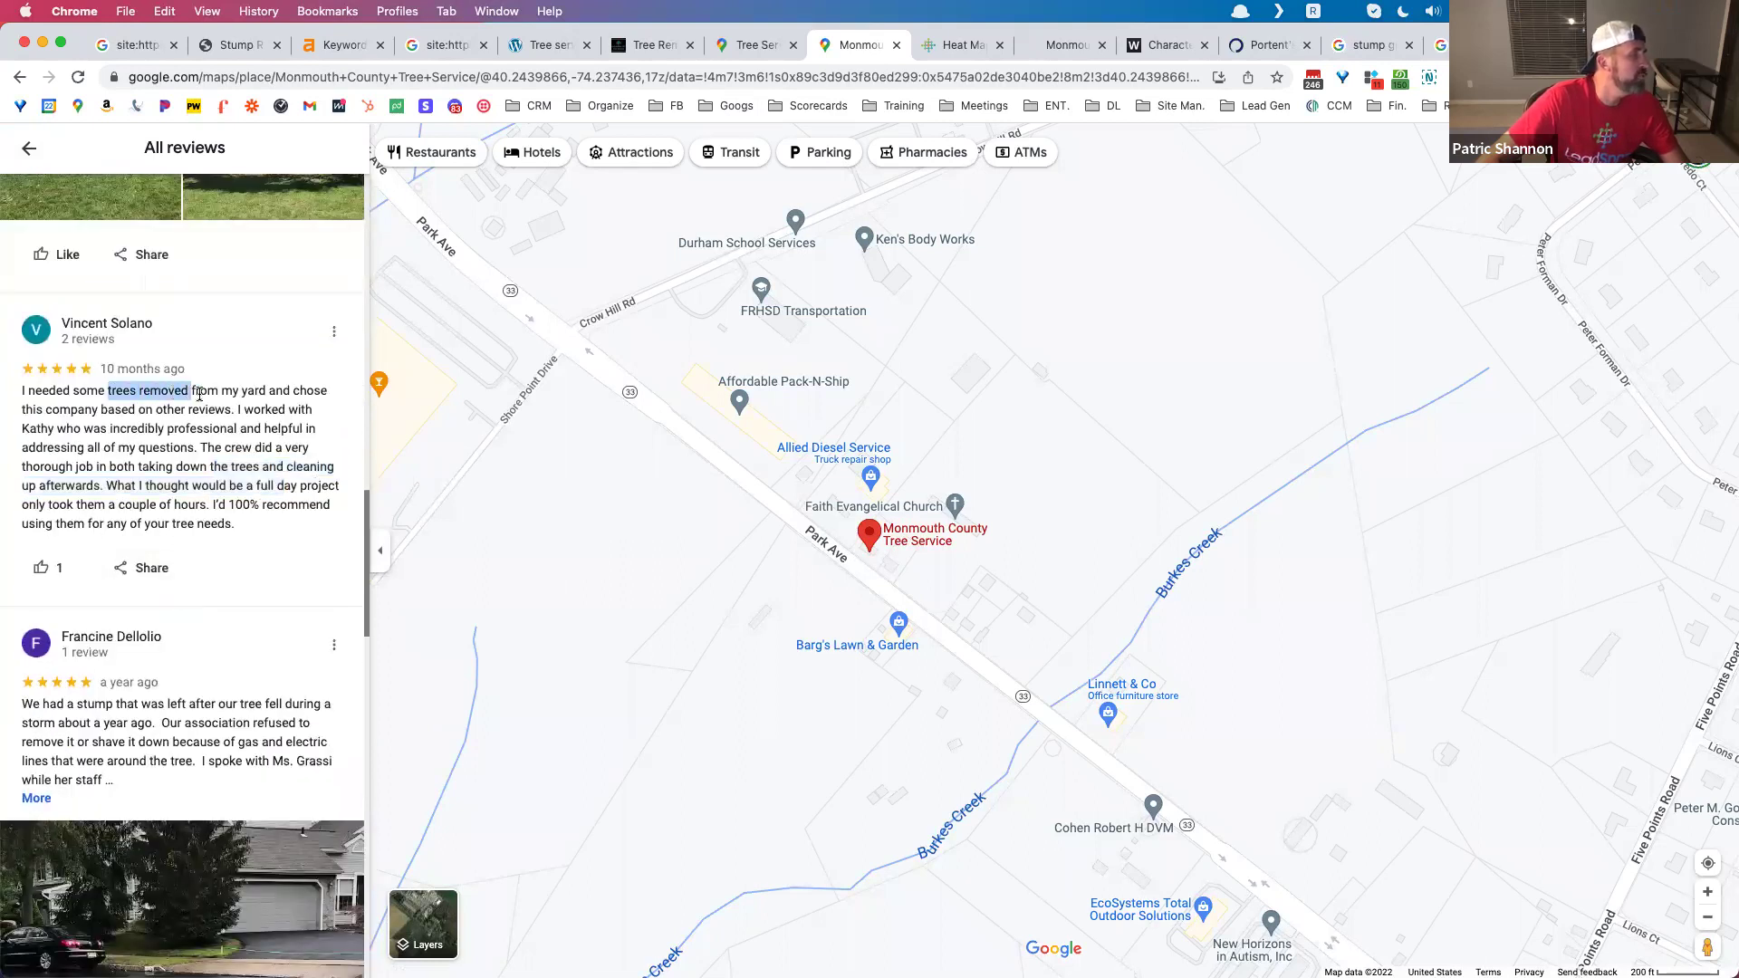
scroll(249, 590, "down", 2)
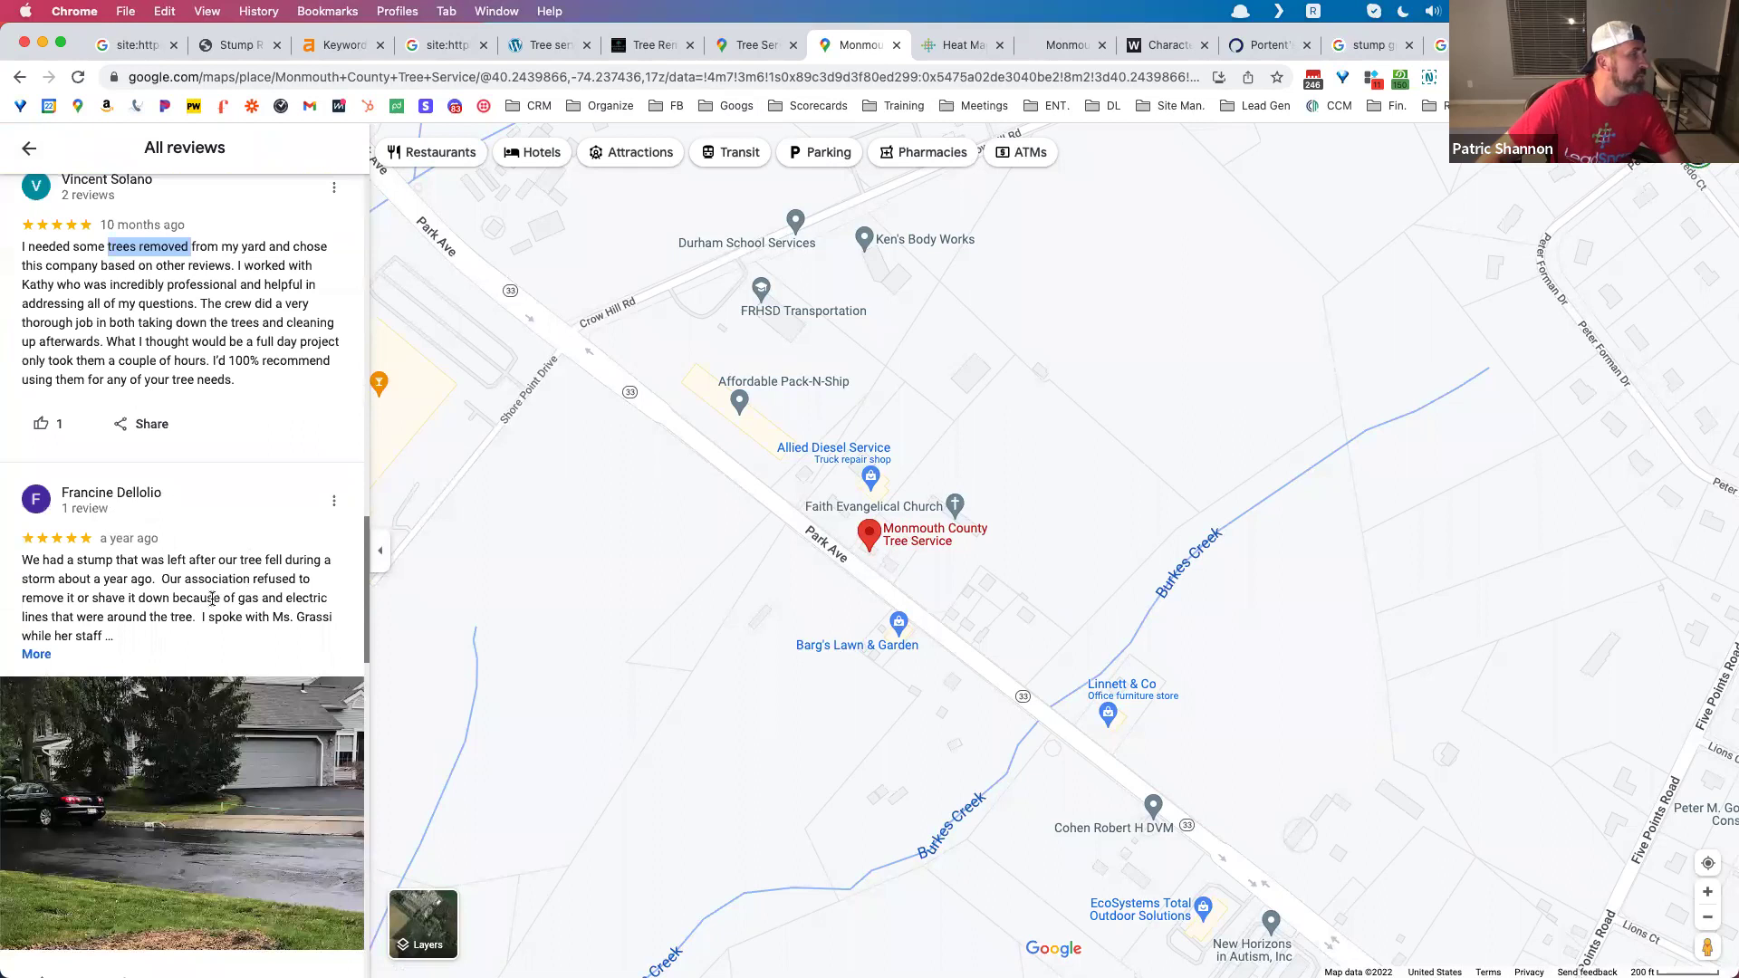
Step: Expand the stump removal review, the 28-tree removal review and the reviews around them
left_click(37, 654)
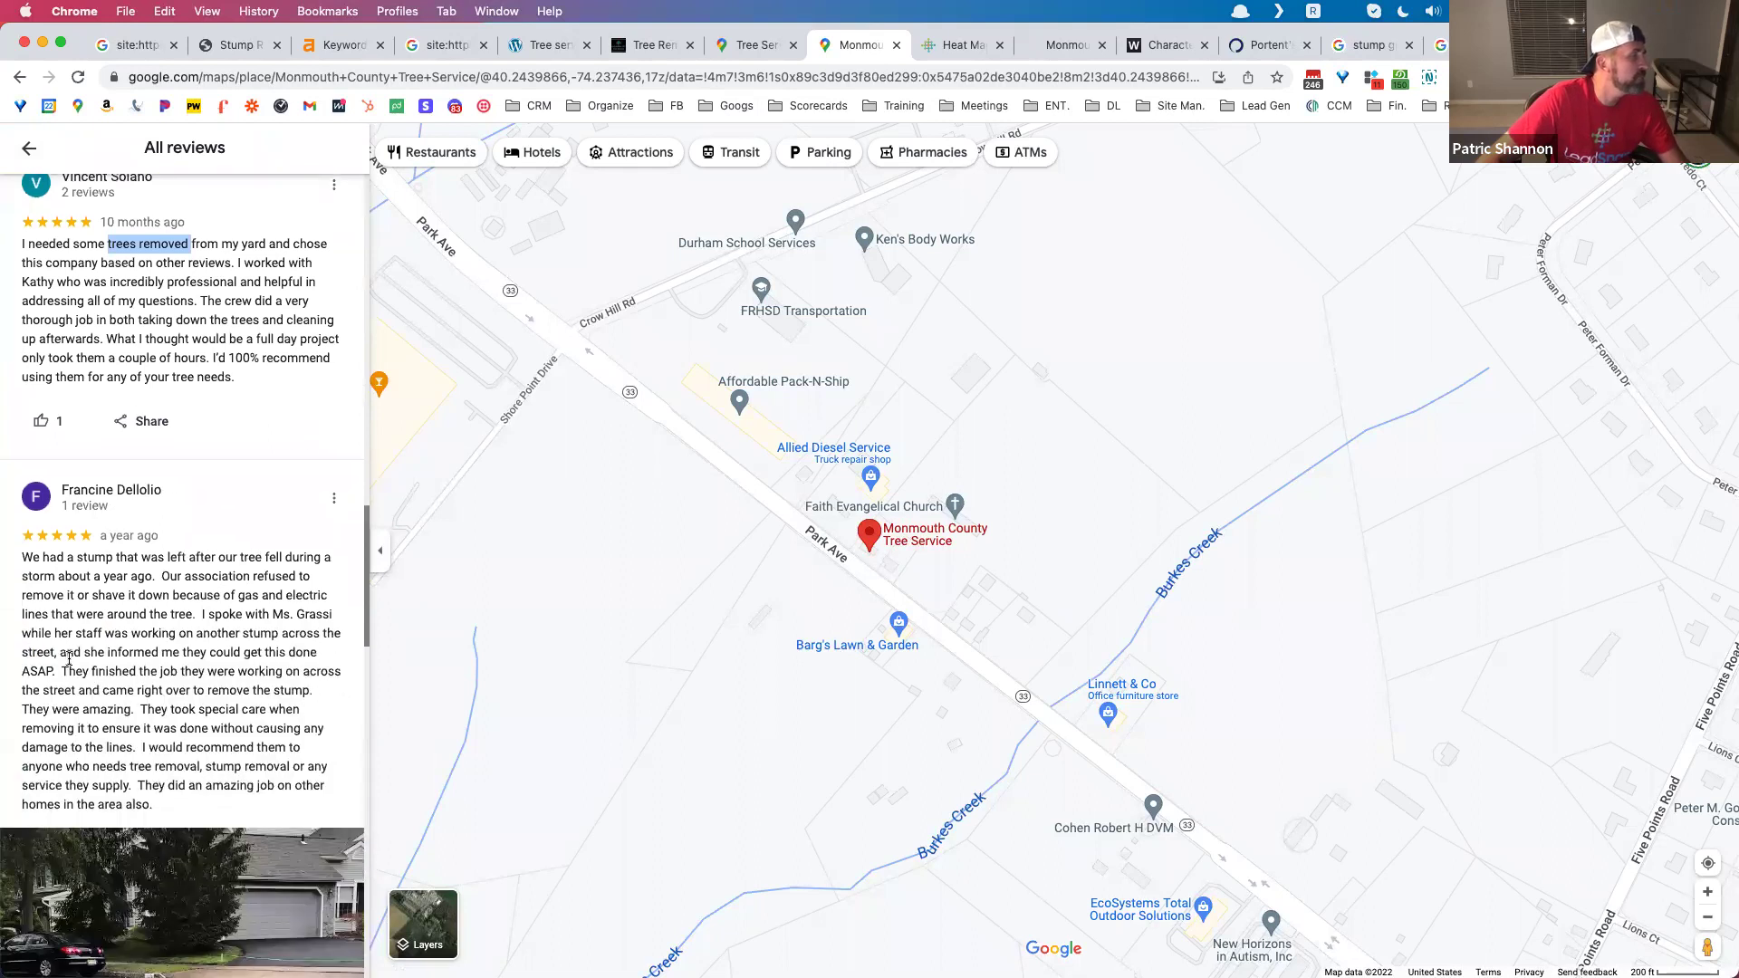
scroll(69, 658, "down", 8)
scroll(27, 634, "up", 2)
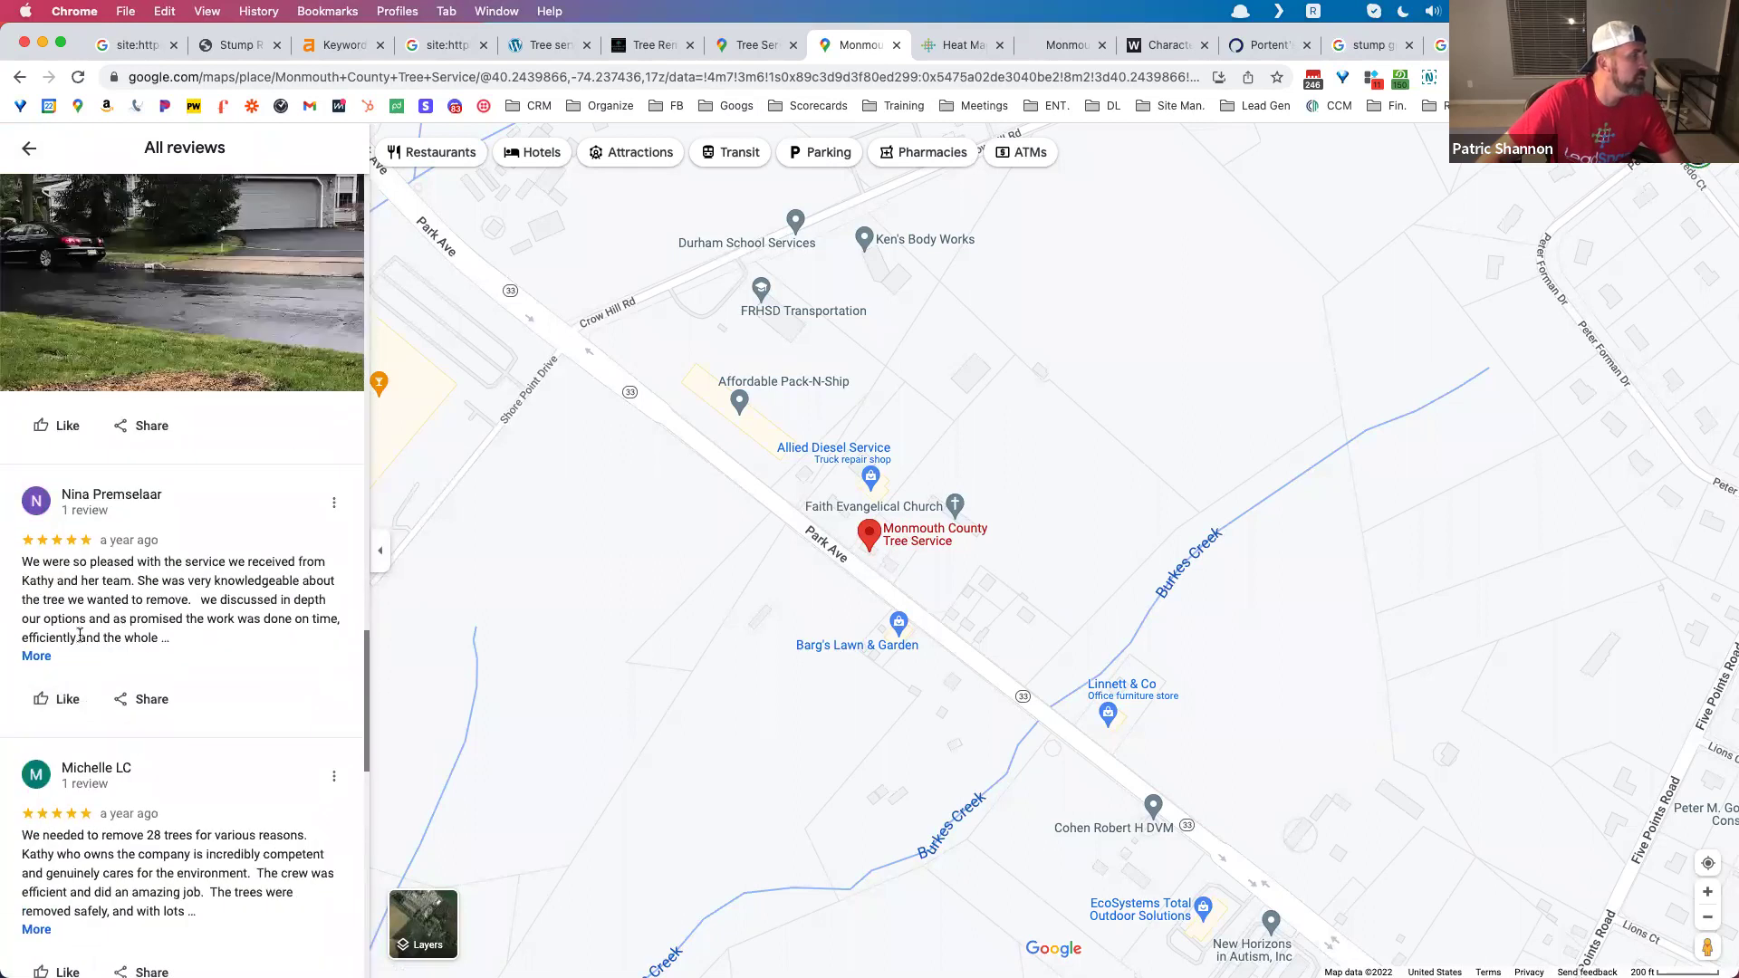
left_click(36, 658)
scroll(45, 648, "down", 4)
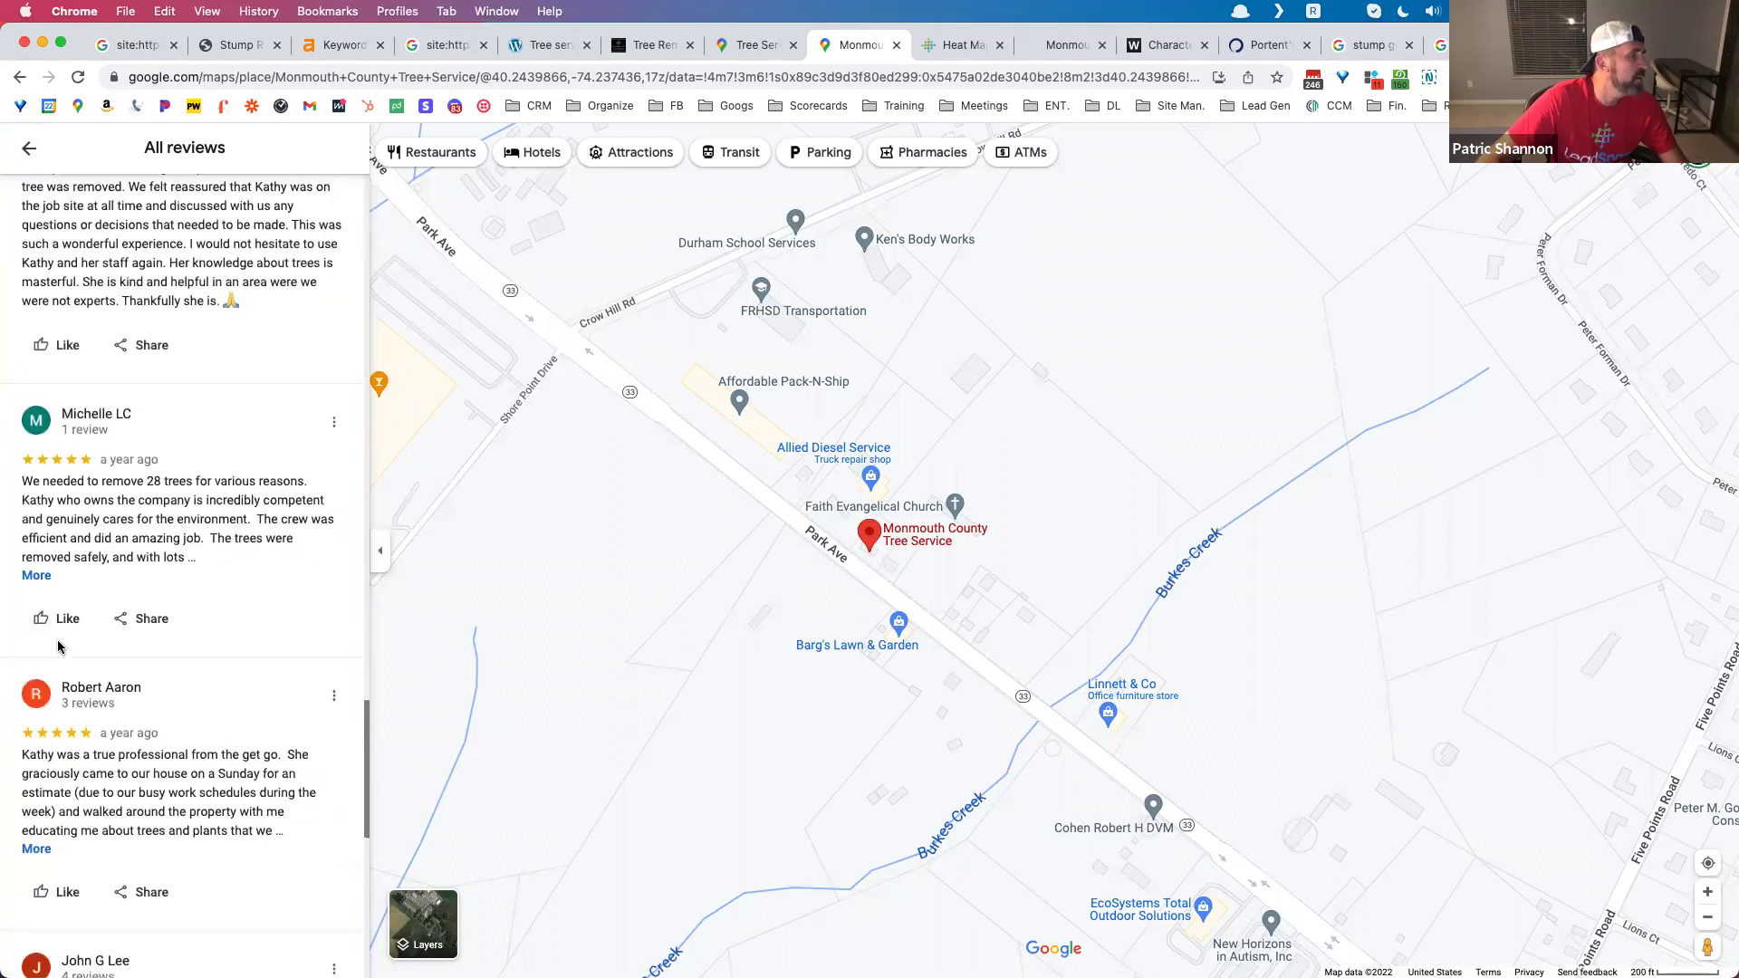
left_click(36, 575)
scroll(138, 605, "down", 4)
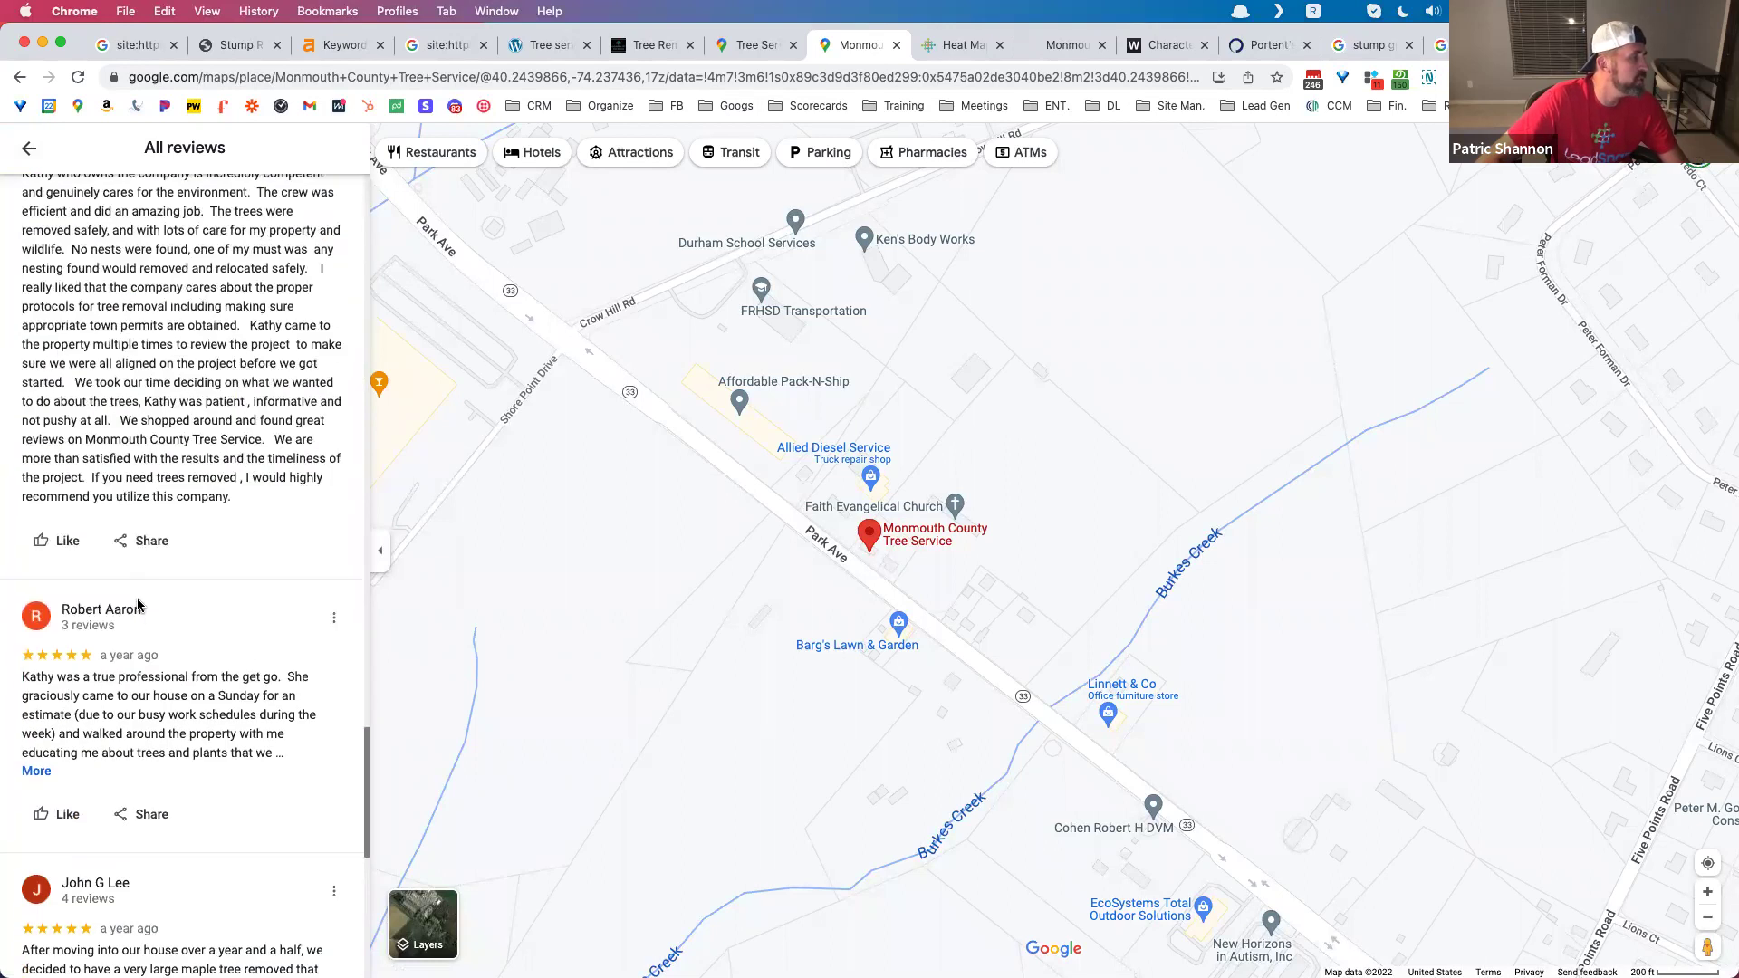
left_click(37, 771)
scroll(146, 704, "down", 1)
scroll(145, 706, "down", 1)
scroll(143, 711, "up", 20)
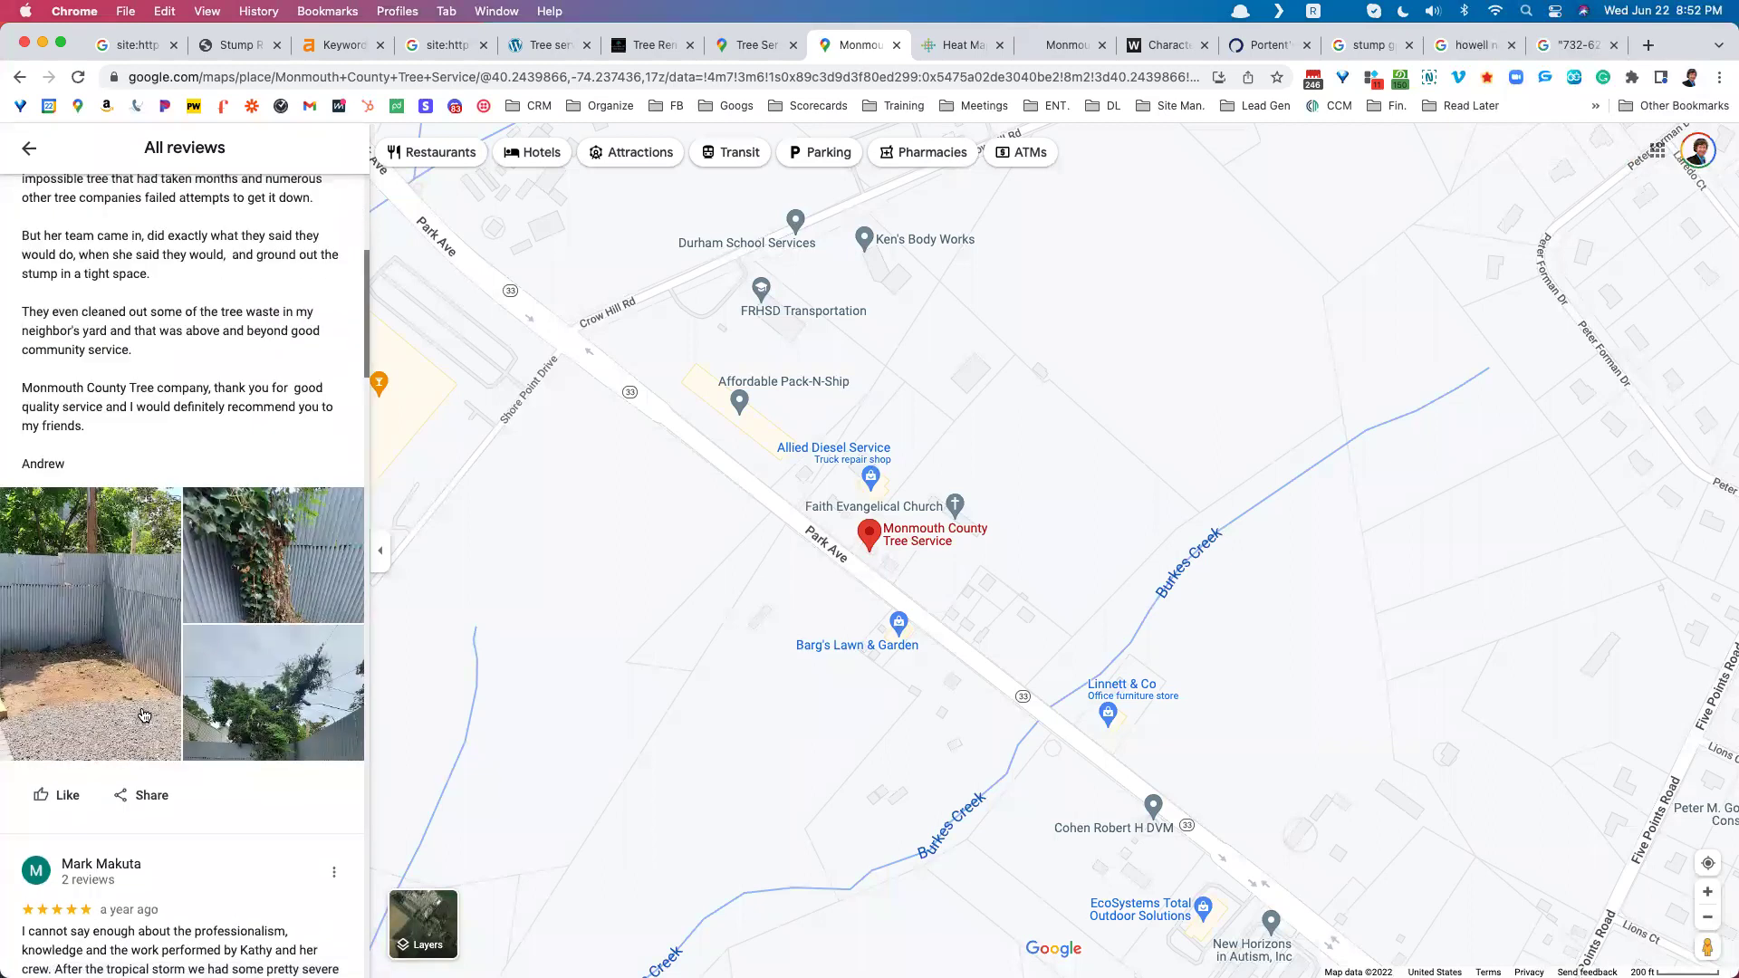
scroll(143, 716, "up", 4)
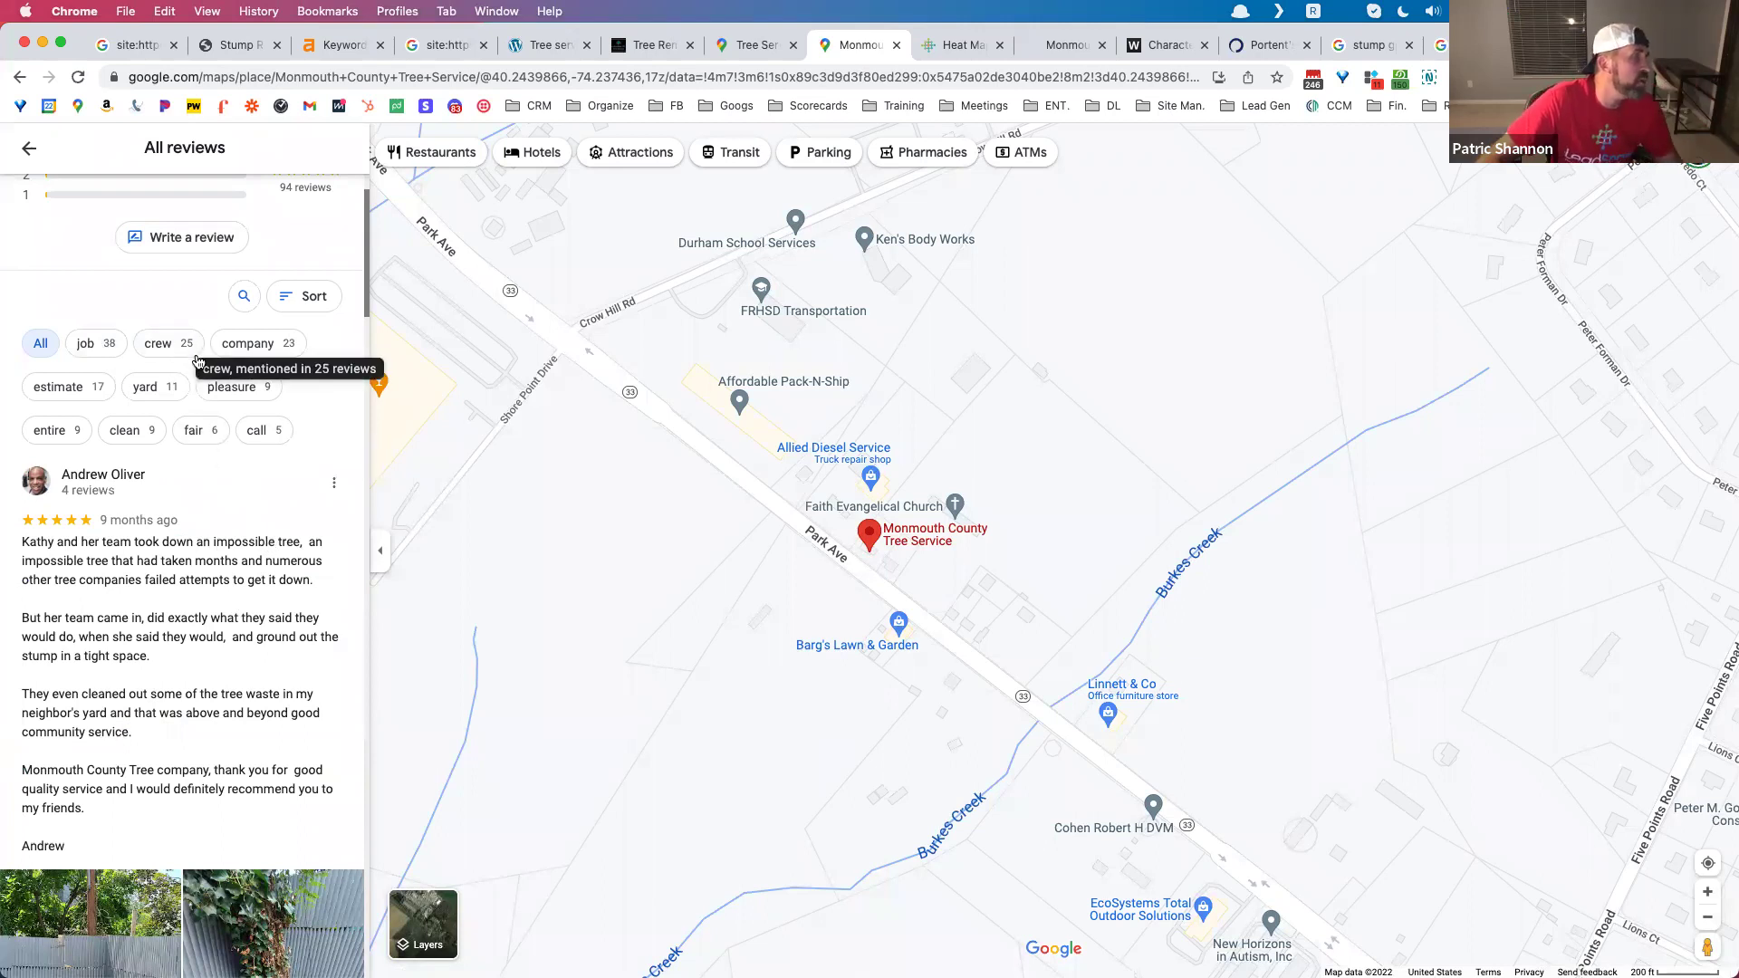
Step: Highlight the 94 reviews count, then return to the Tree Services listing
scroll(244, 543, "up", 2)
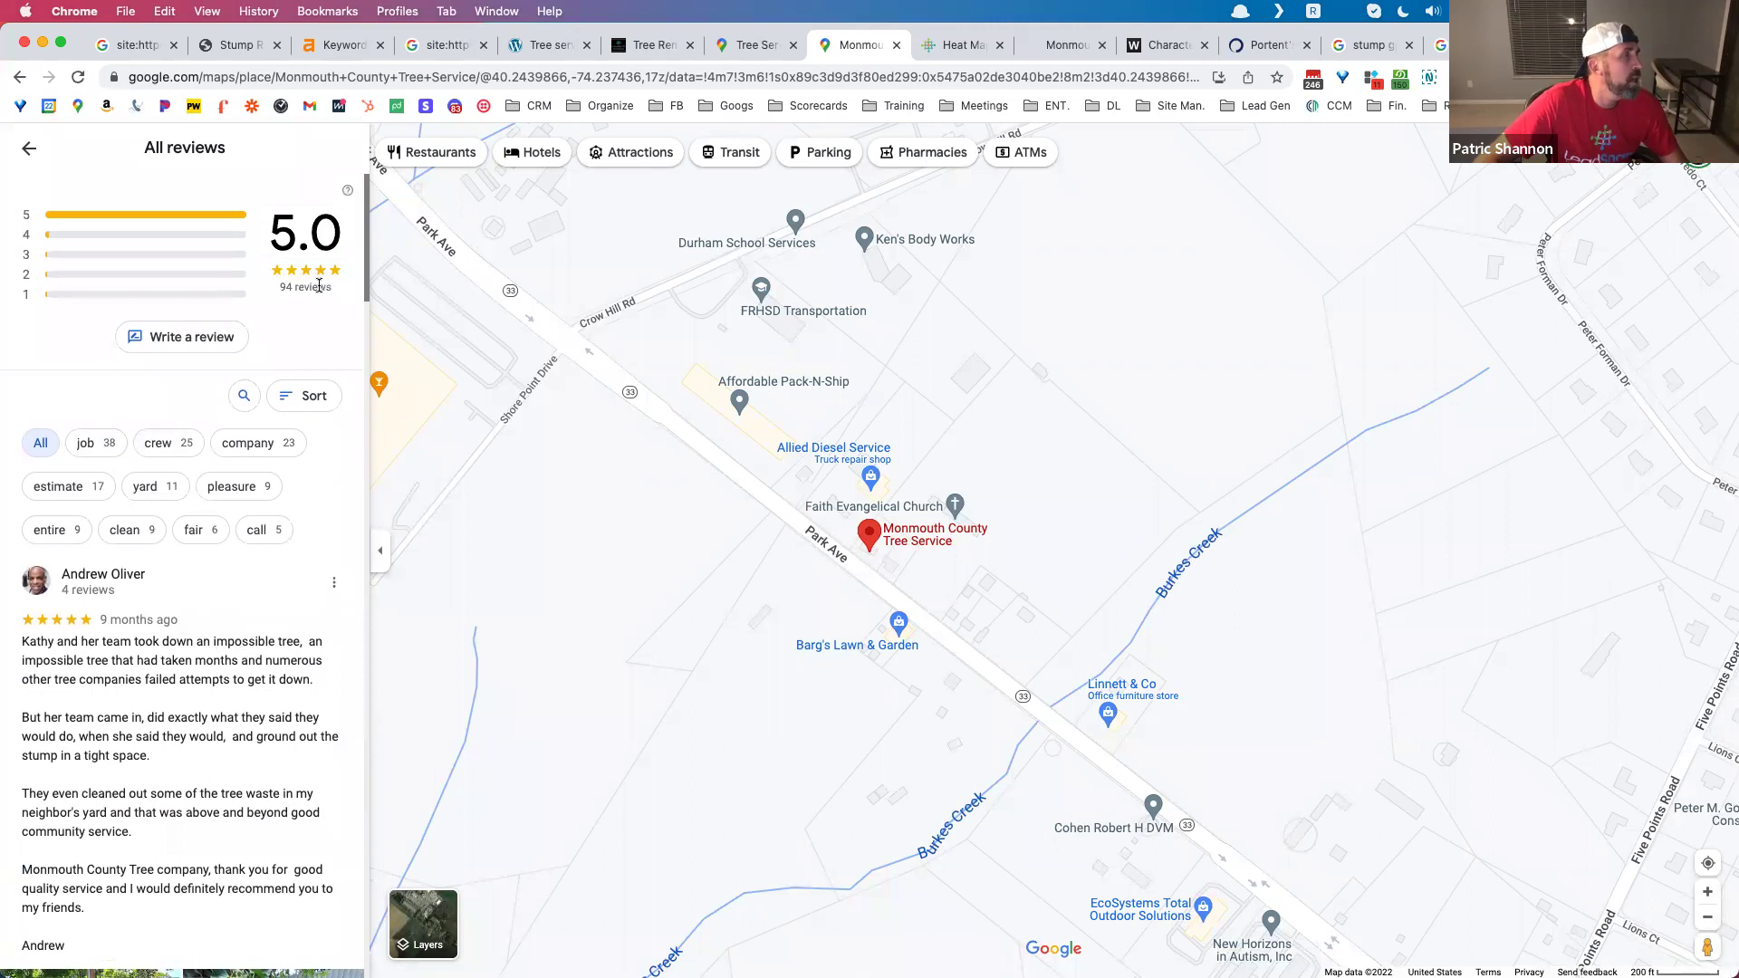
left_click_drag(279, 286, 336, 299)
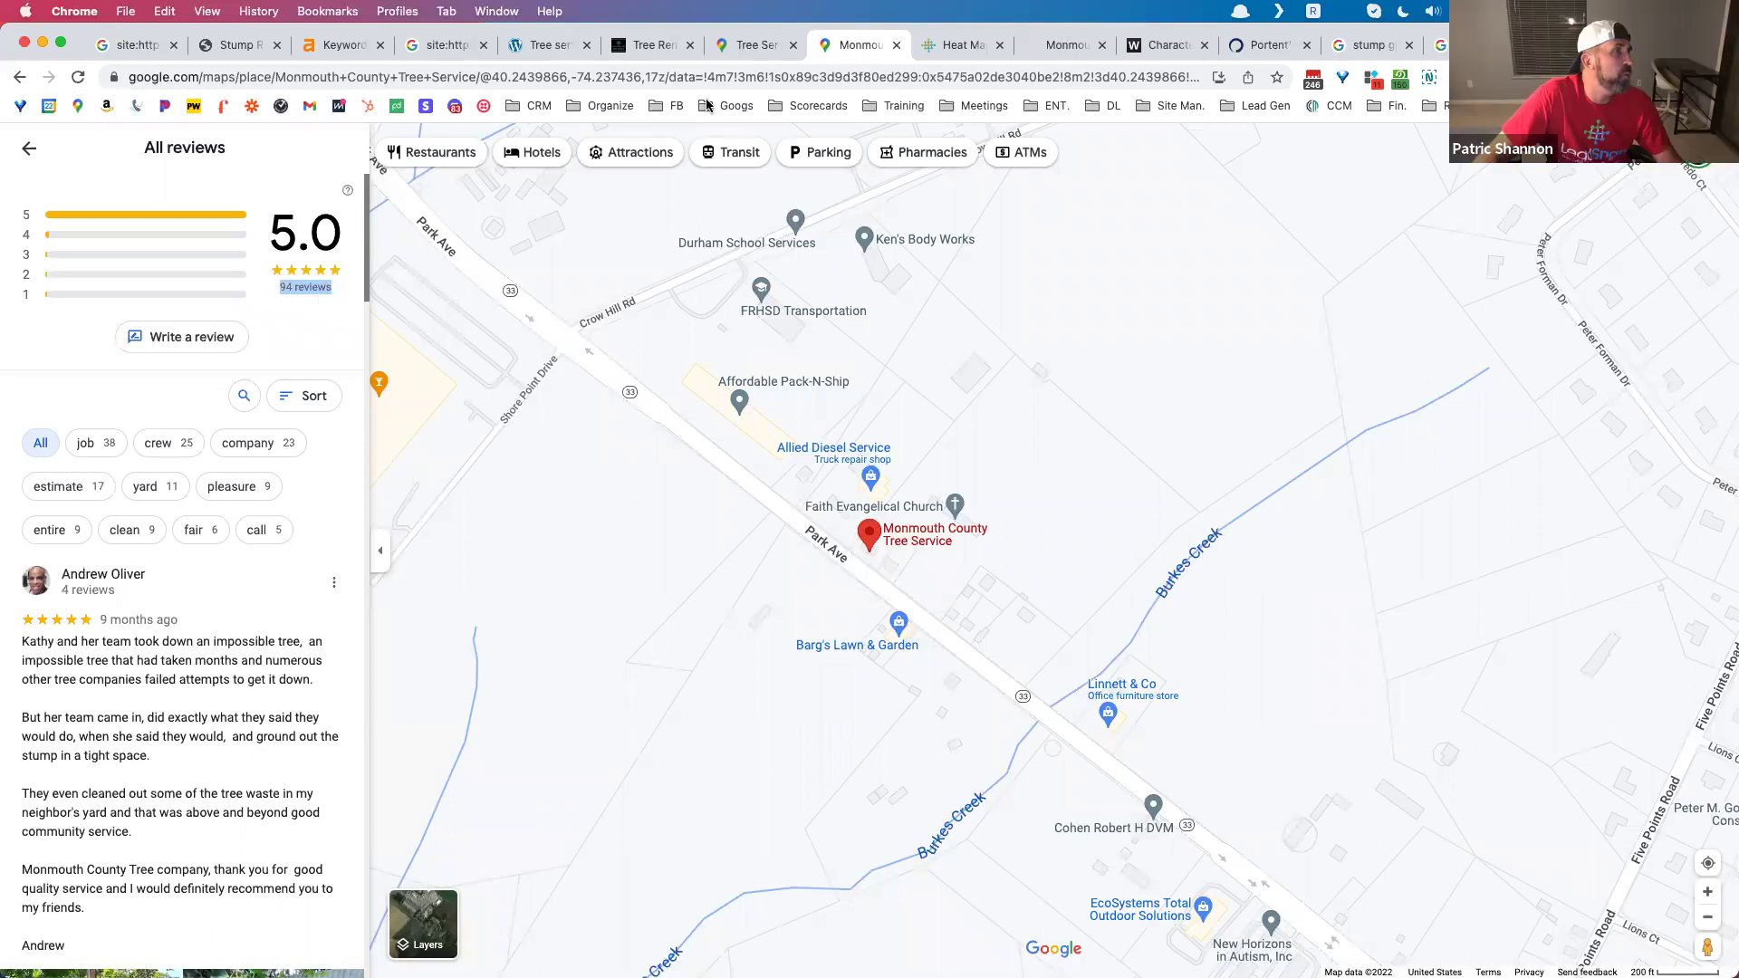
left_click(749, 49)
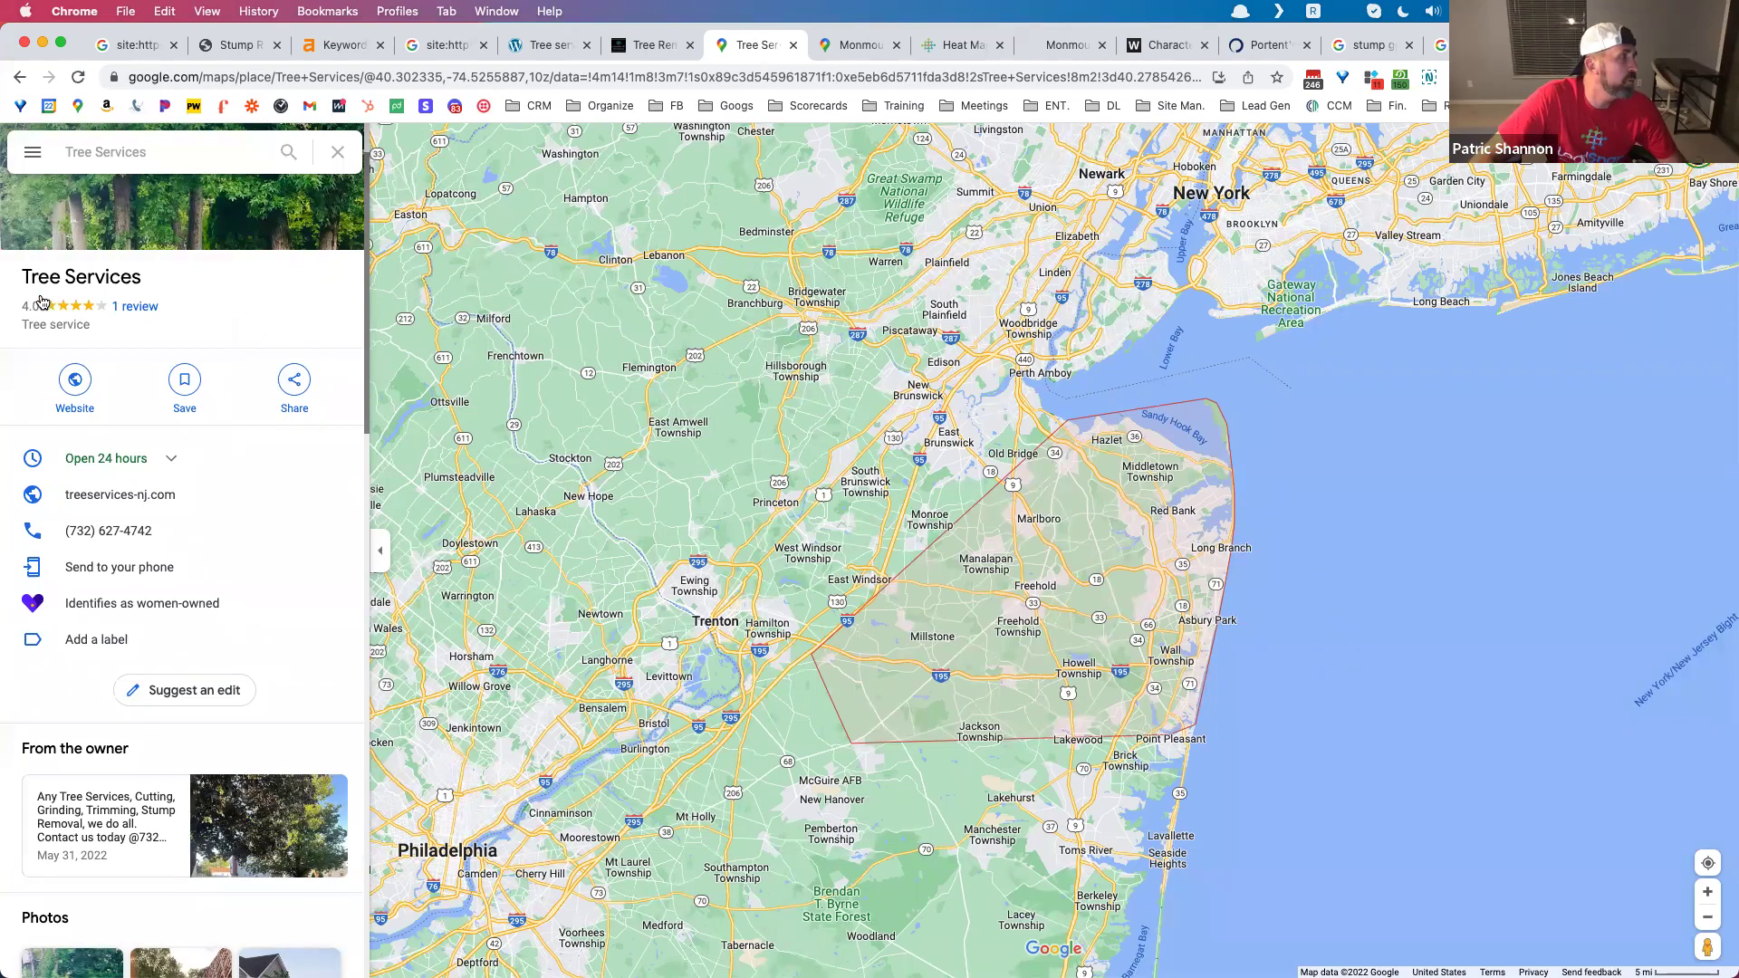
Step: Highlight the 'Tree Services' business name on its Maps listing
left_click_drag(25, 275, 147, 284)
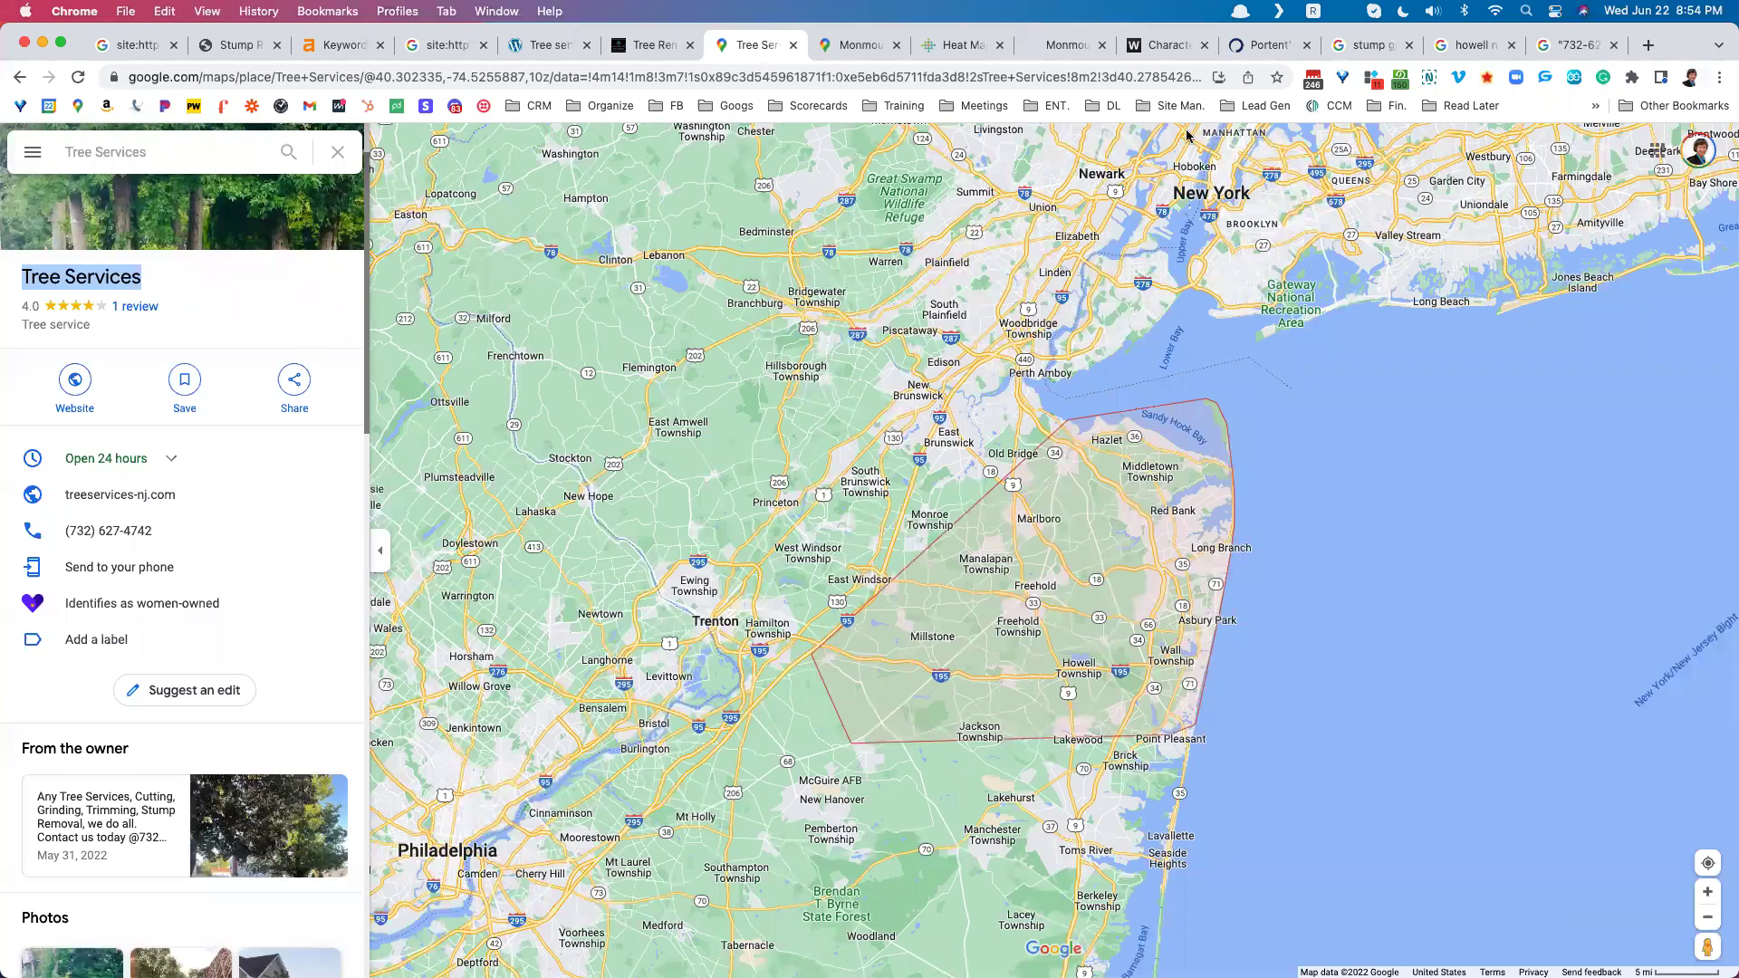
Step: Search 'does new jersey require a license for tree removal' and highlight the featured licensing snippet
left_click(1646, 47)
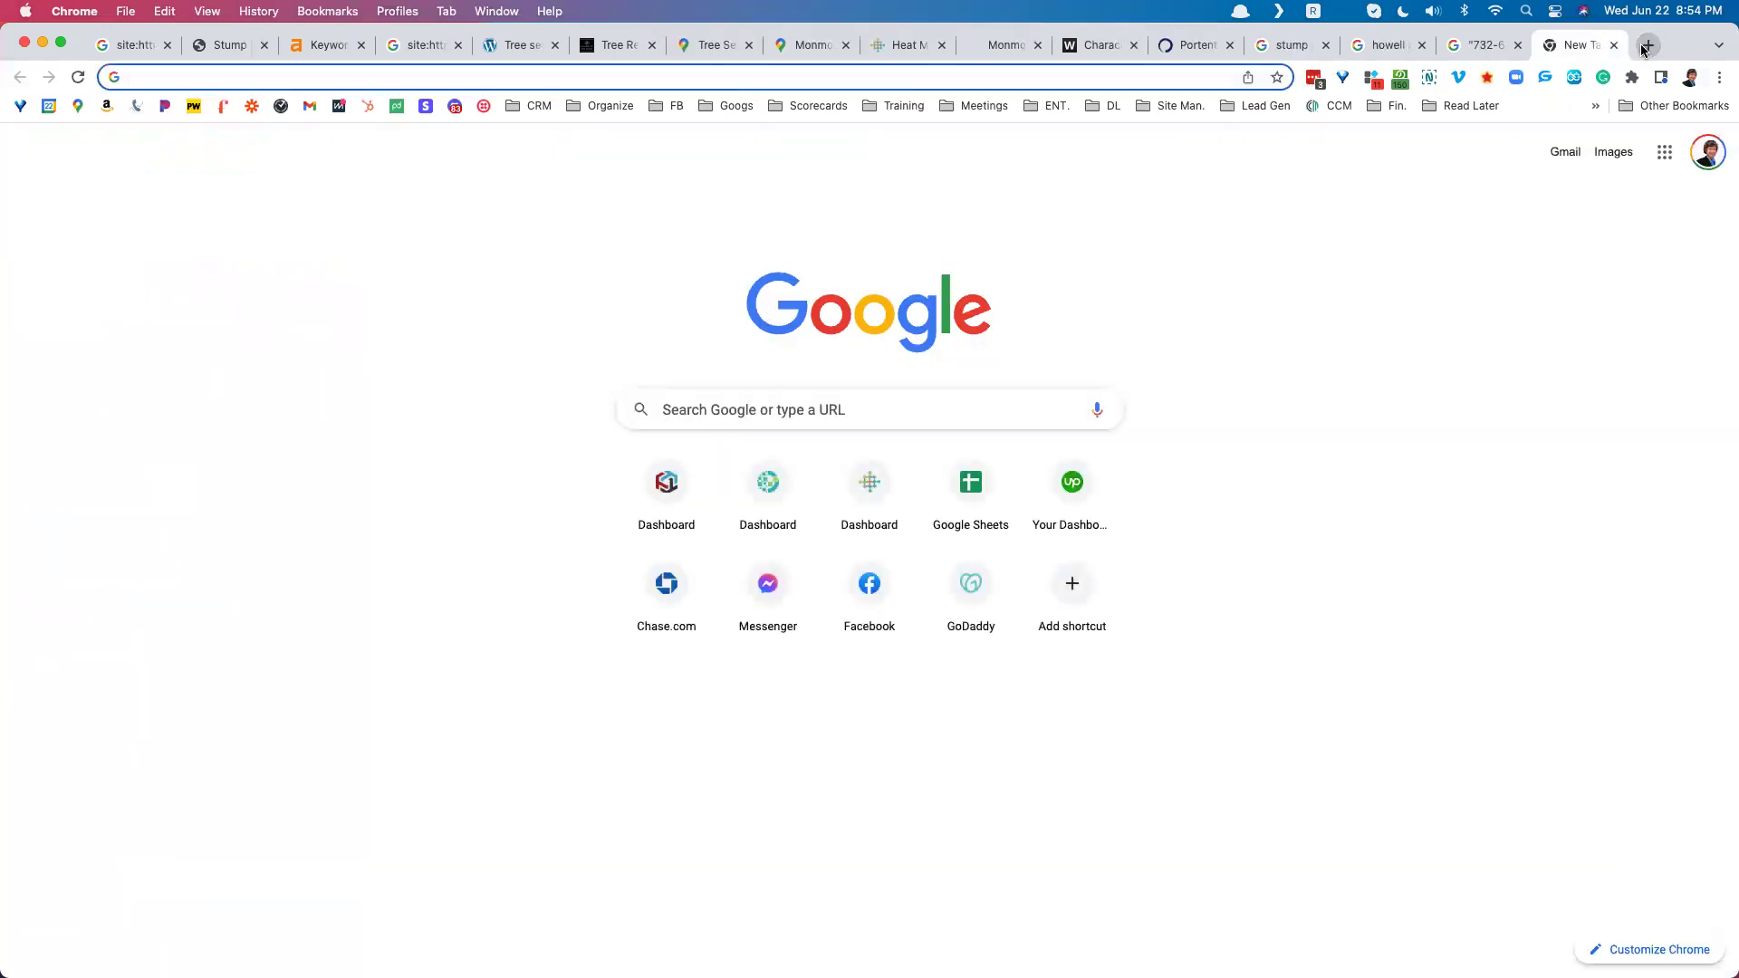
type("does ")
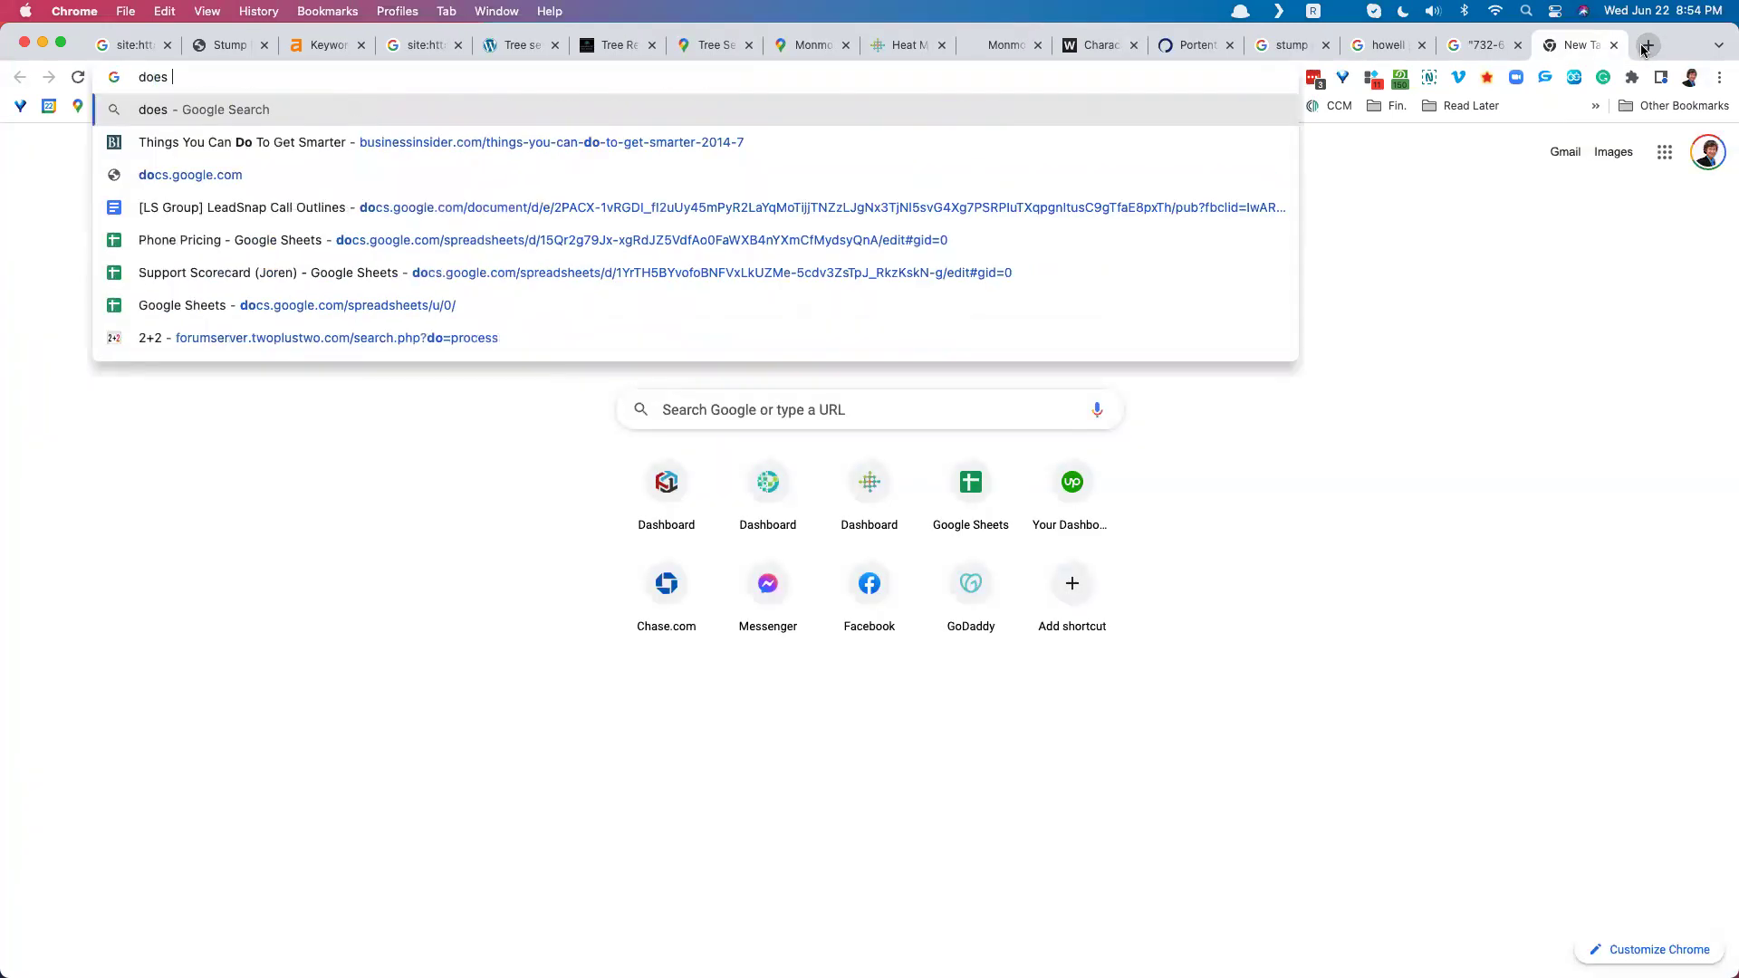
type("new jersey r")
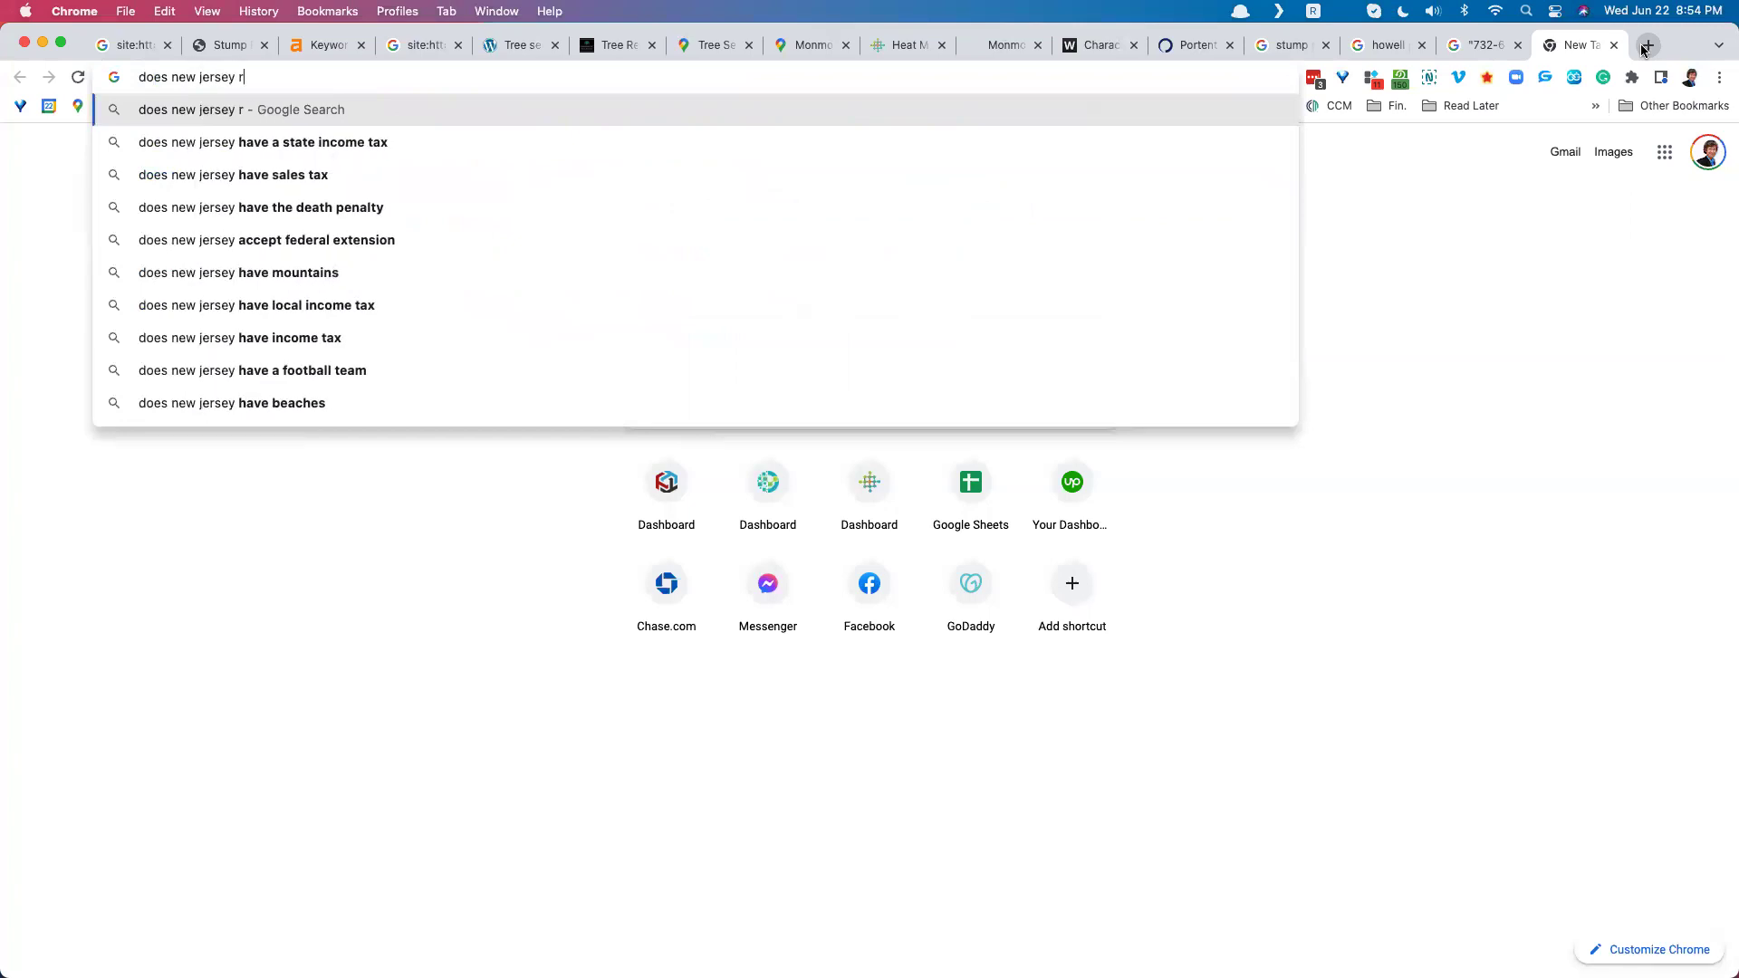
type("equire a license for tr")
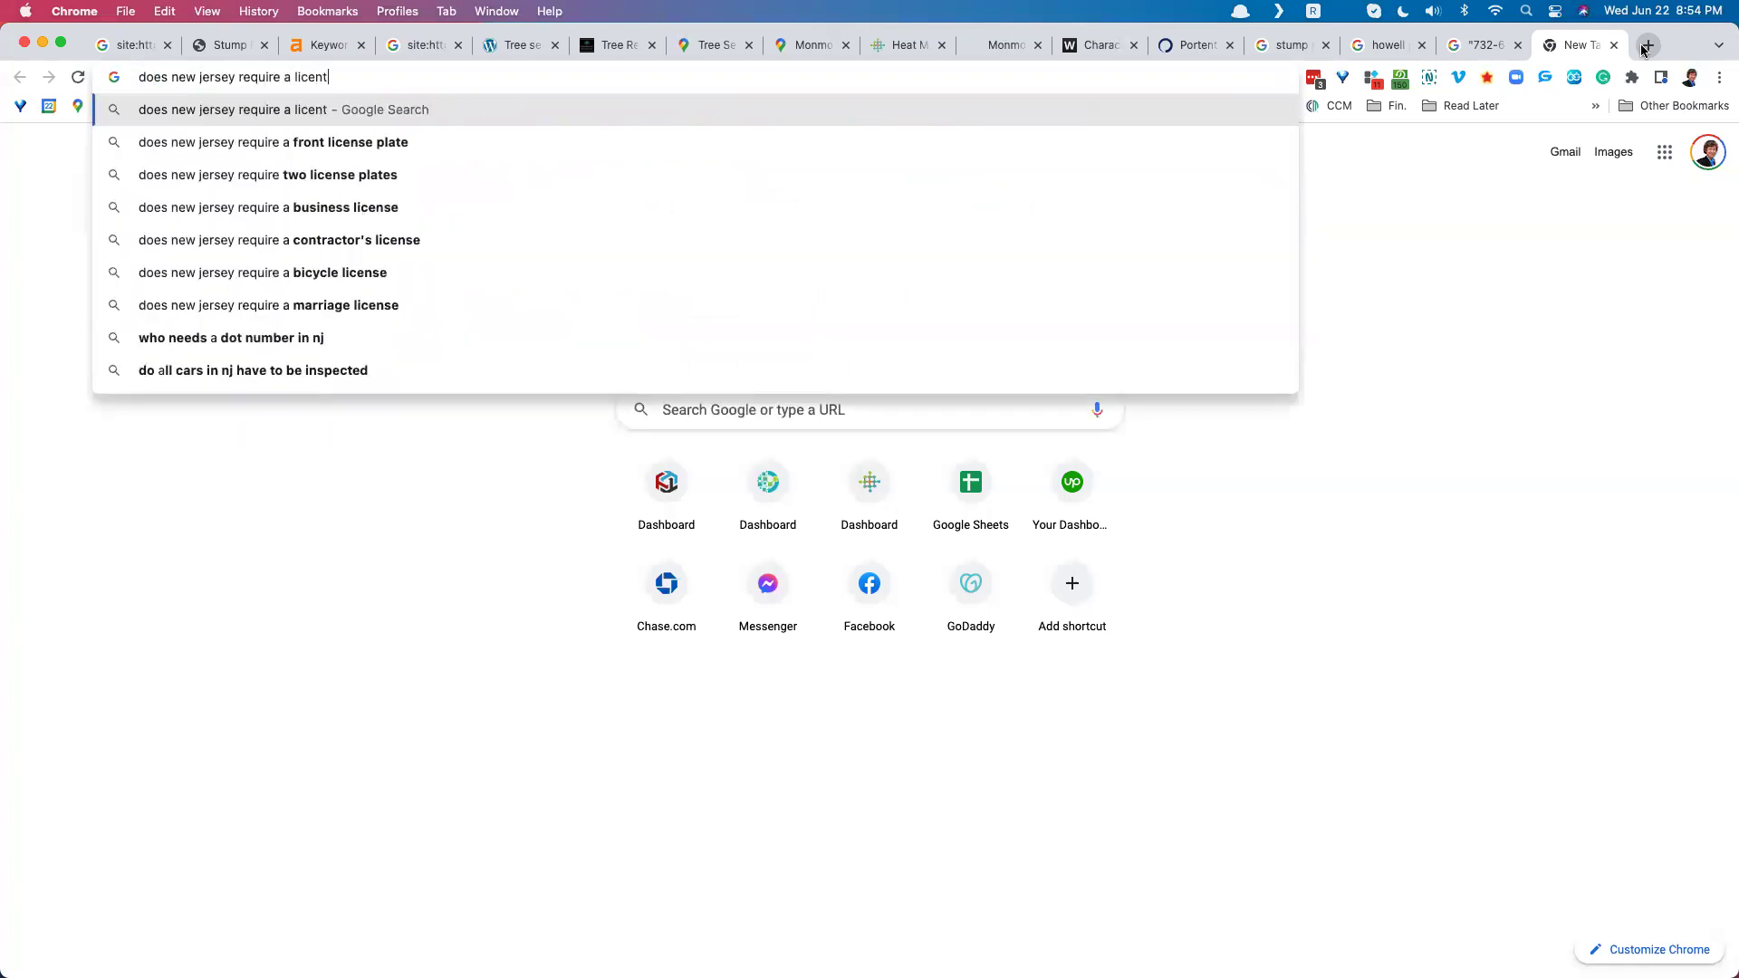
type("ee removal")
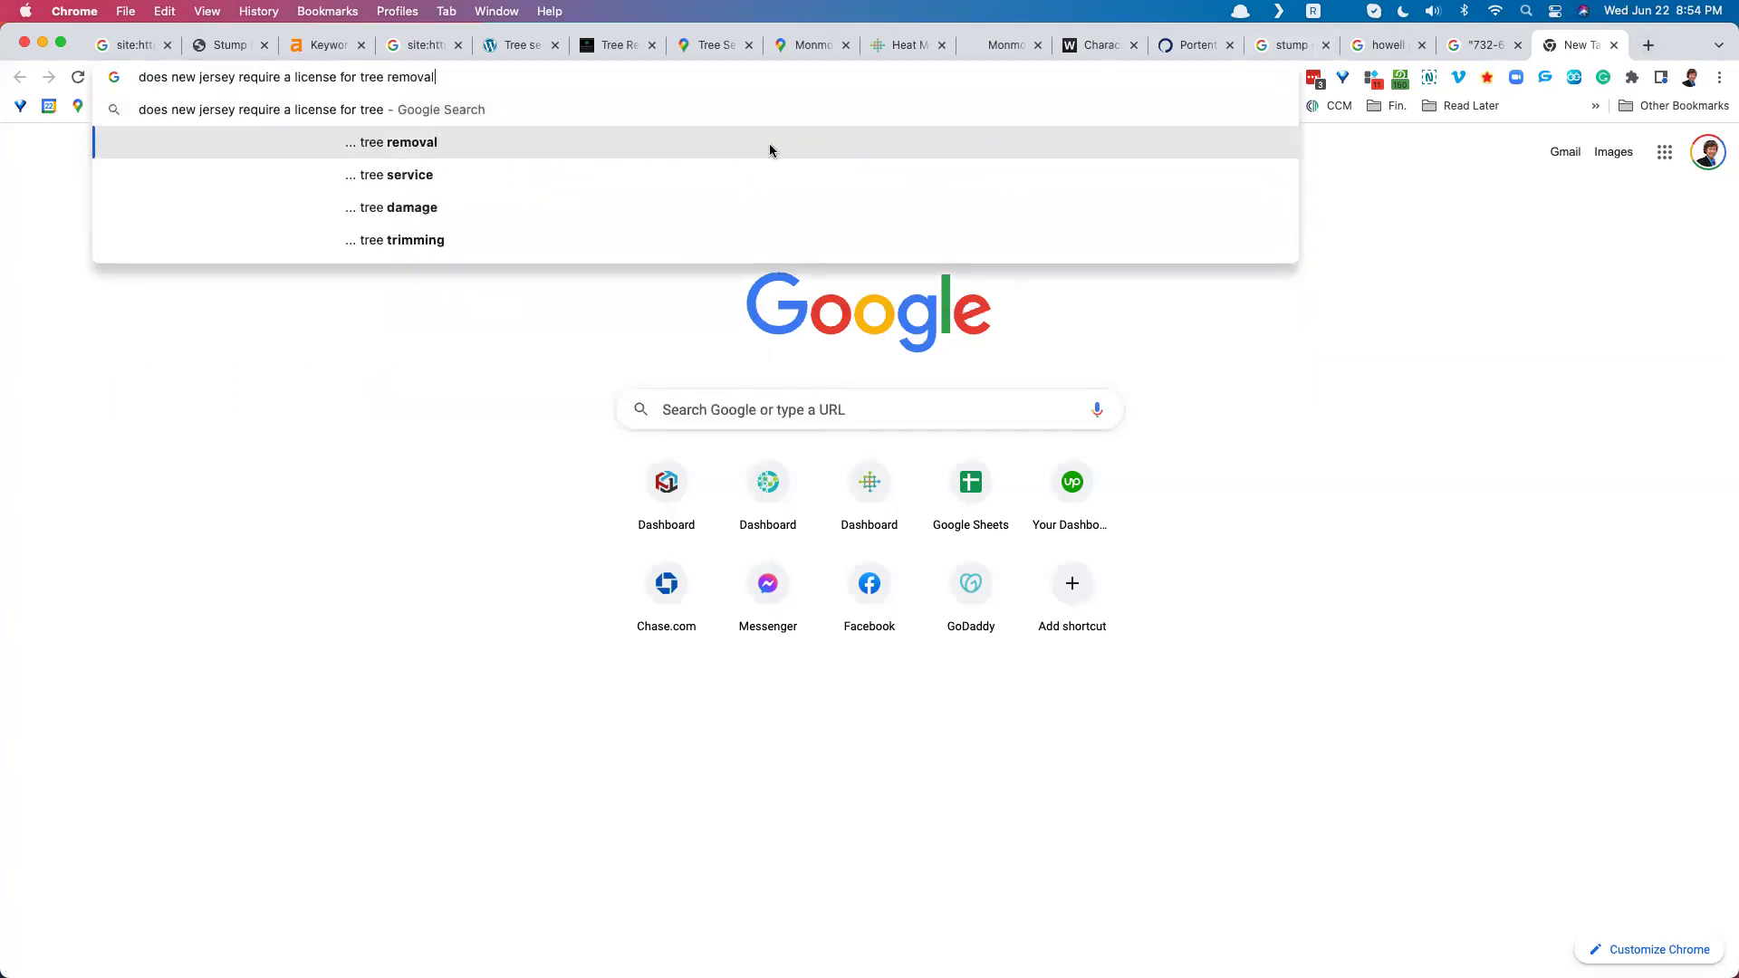
left_click(772, 145)
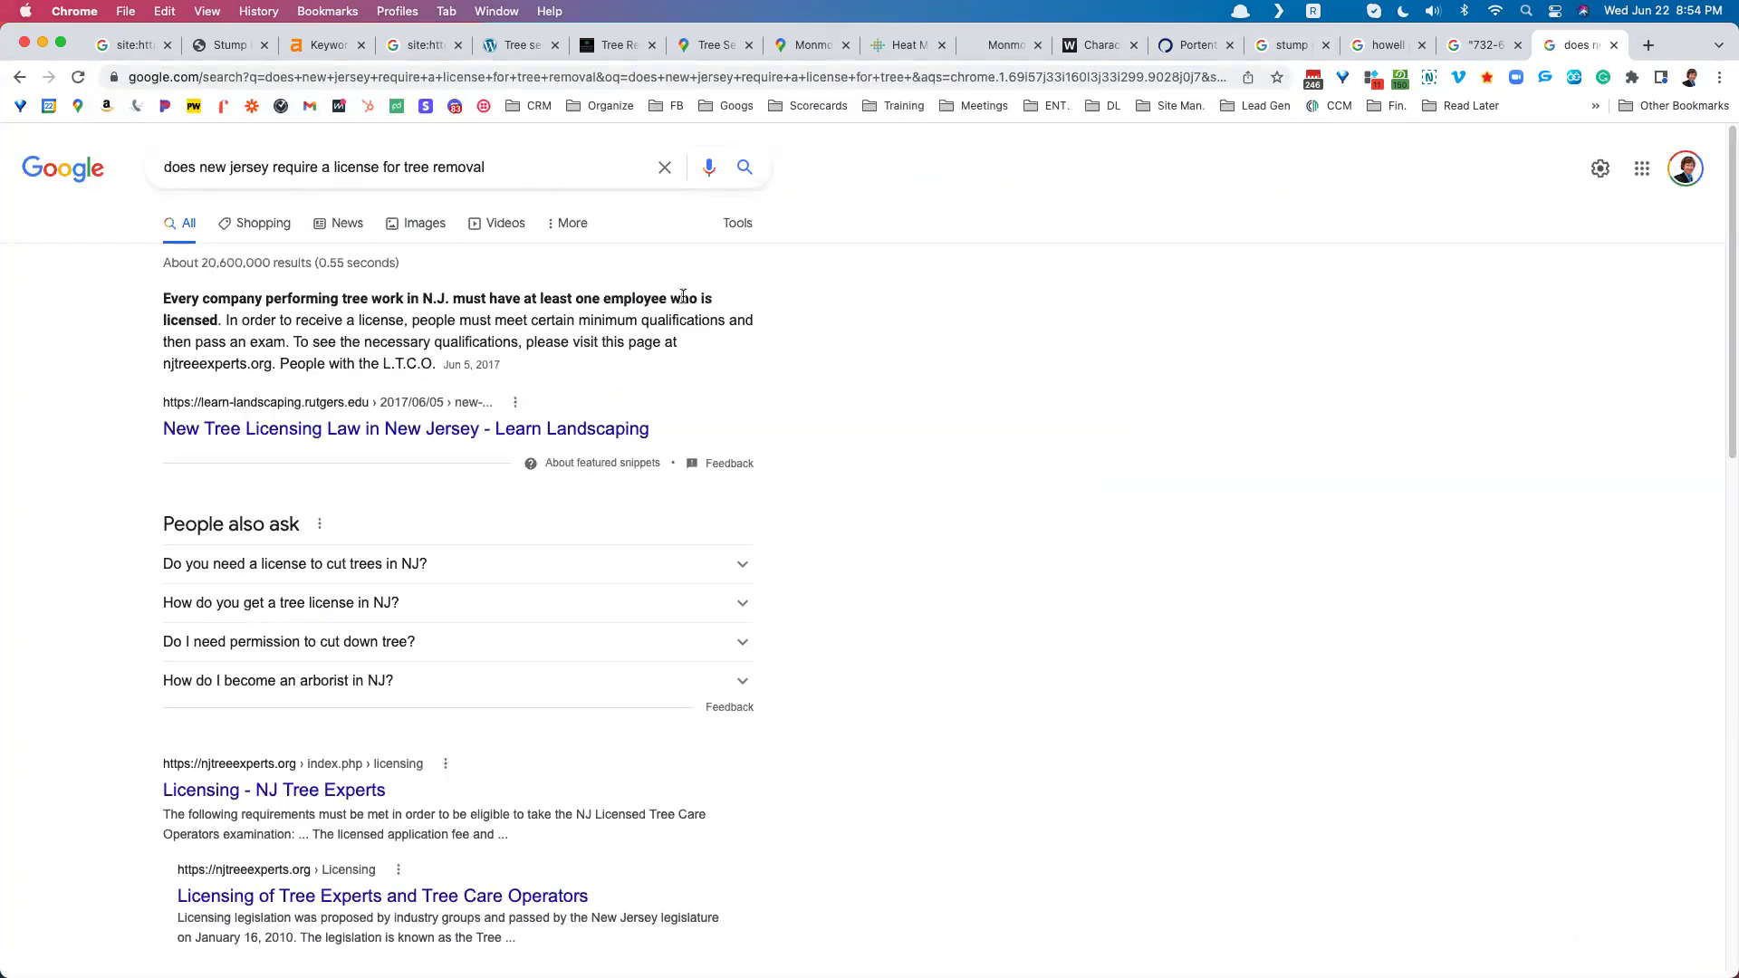
left_click_drag(352, 299, 215, 319)
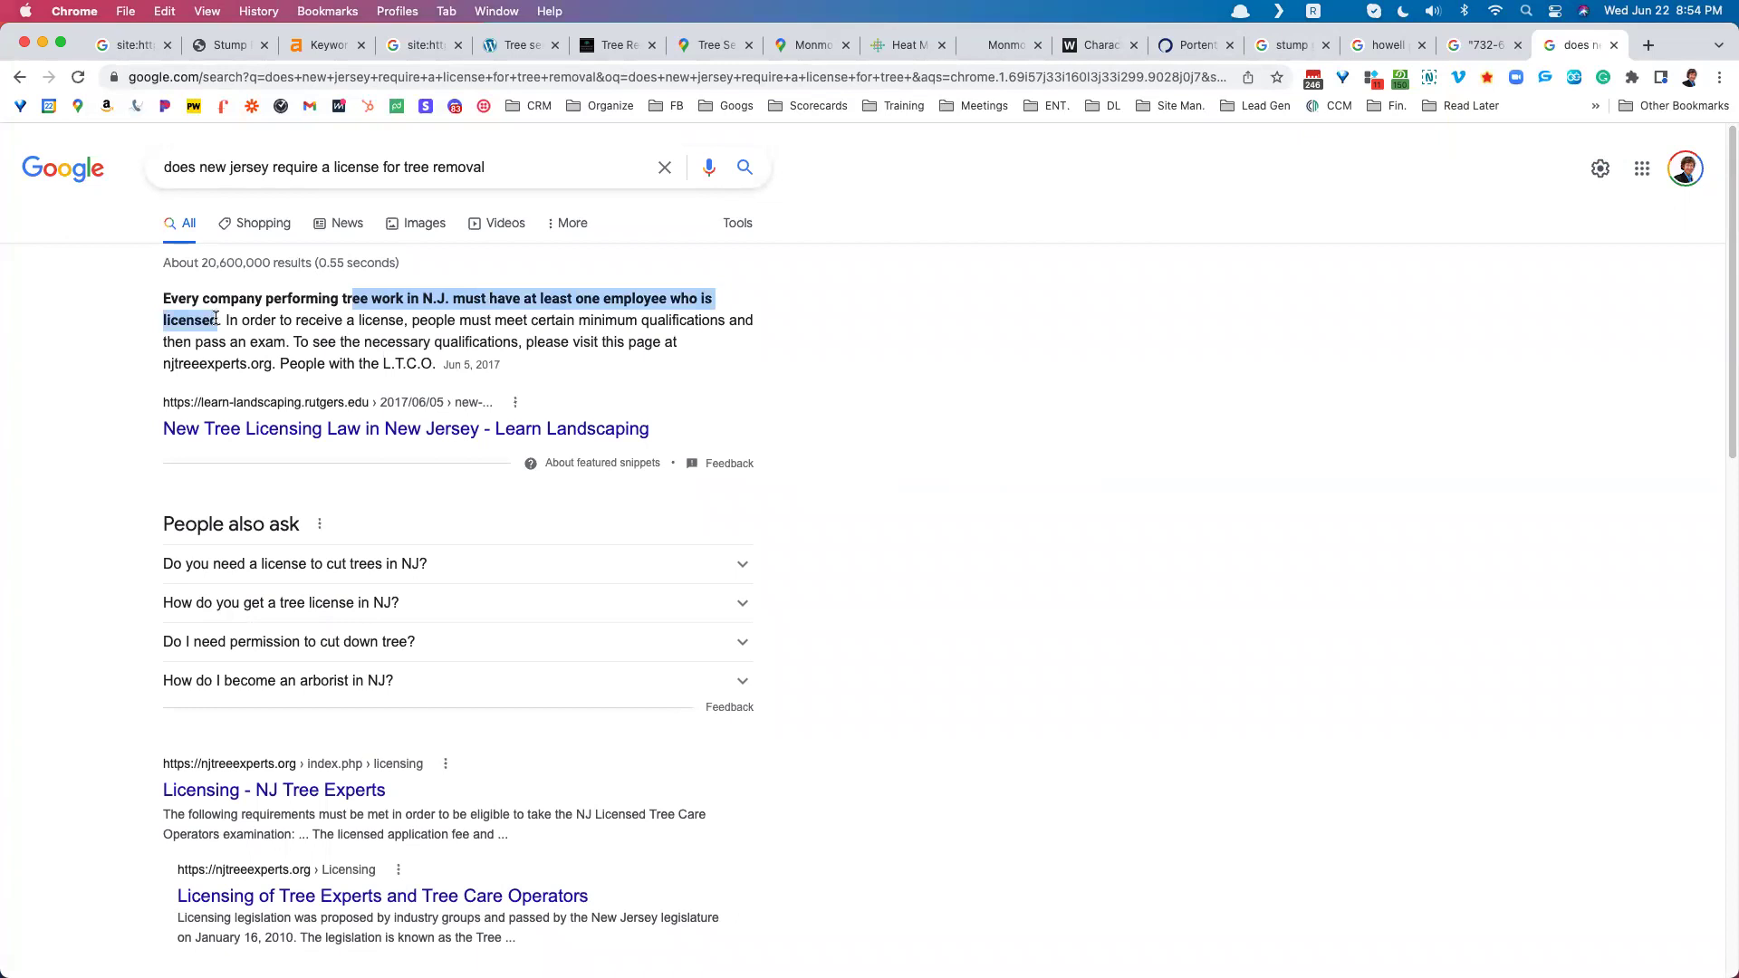
left_click(222, 312)
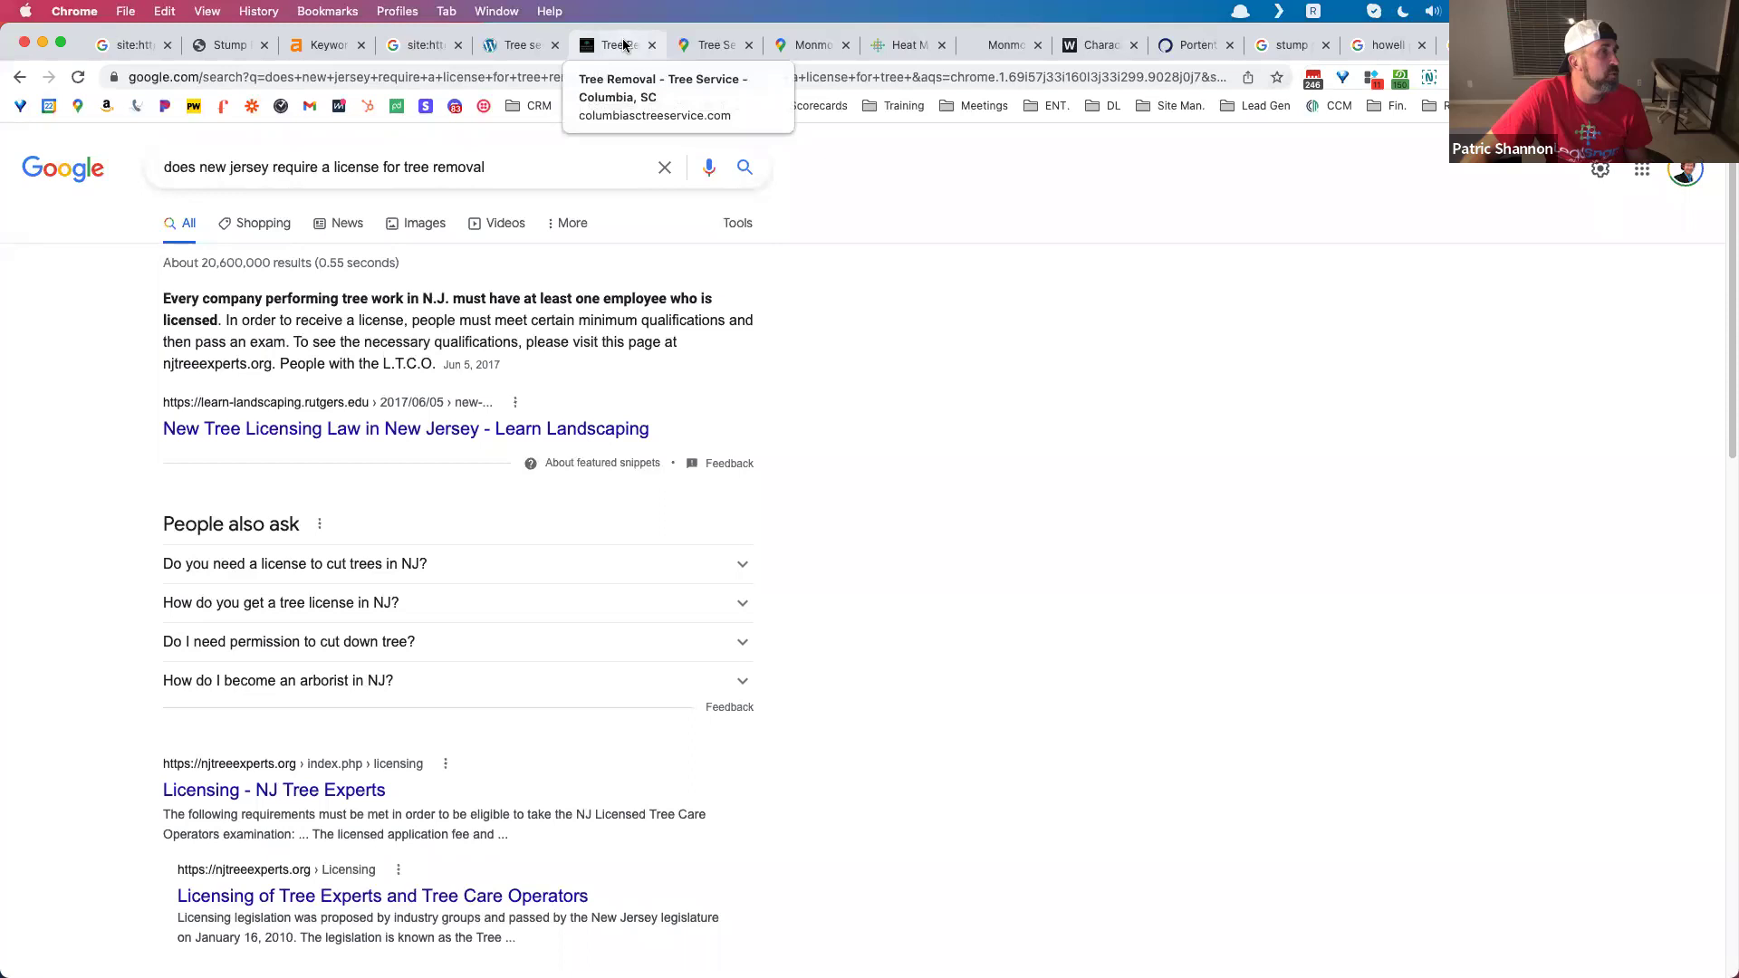
left_click(624, 47)
Step: Close the buyplaystation tree service article and the lvtreeservice.com site: search tabs
scroll(643, 286, "up", 20)
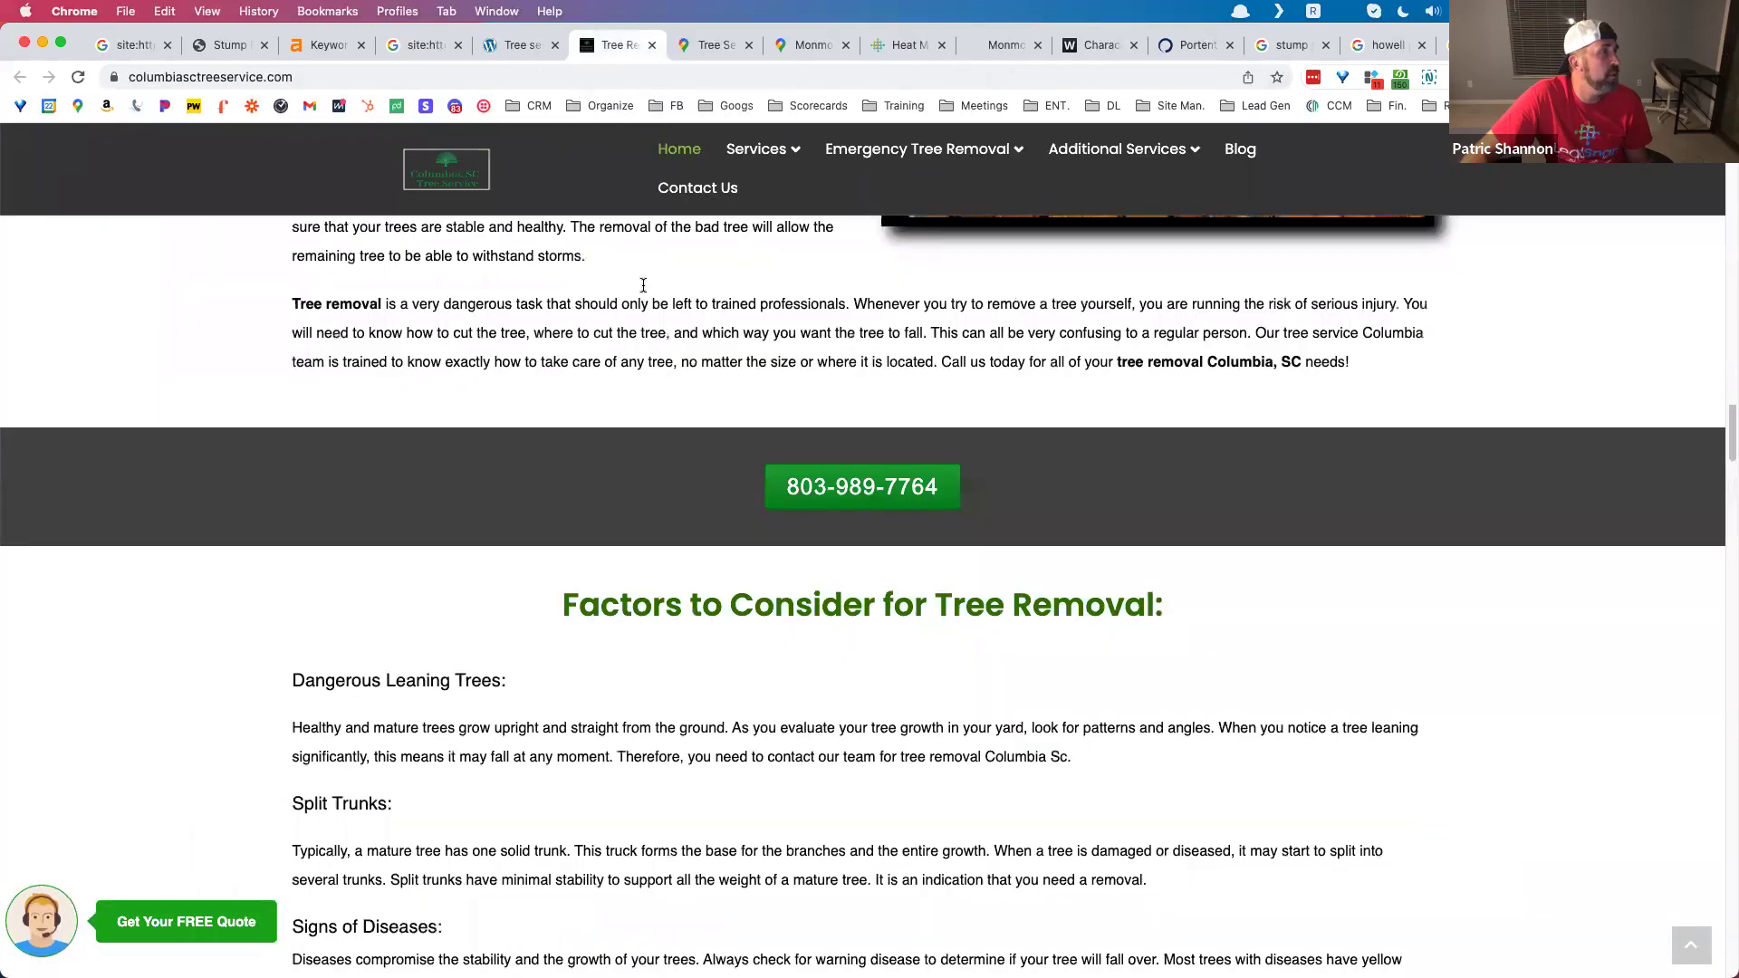
scroll(645, 291, "down", 8)
scroll(639, 283, "up", 6)
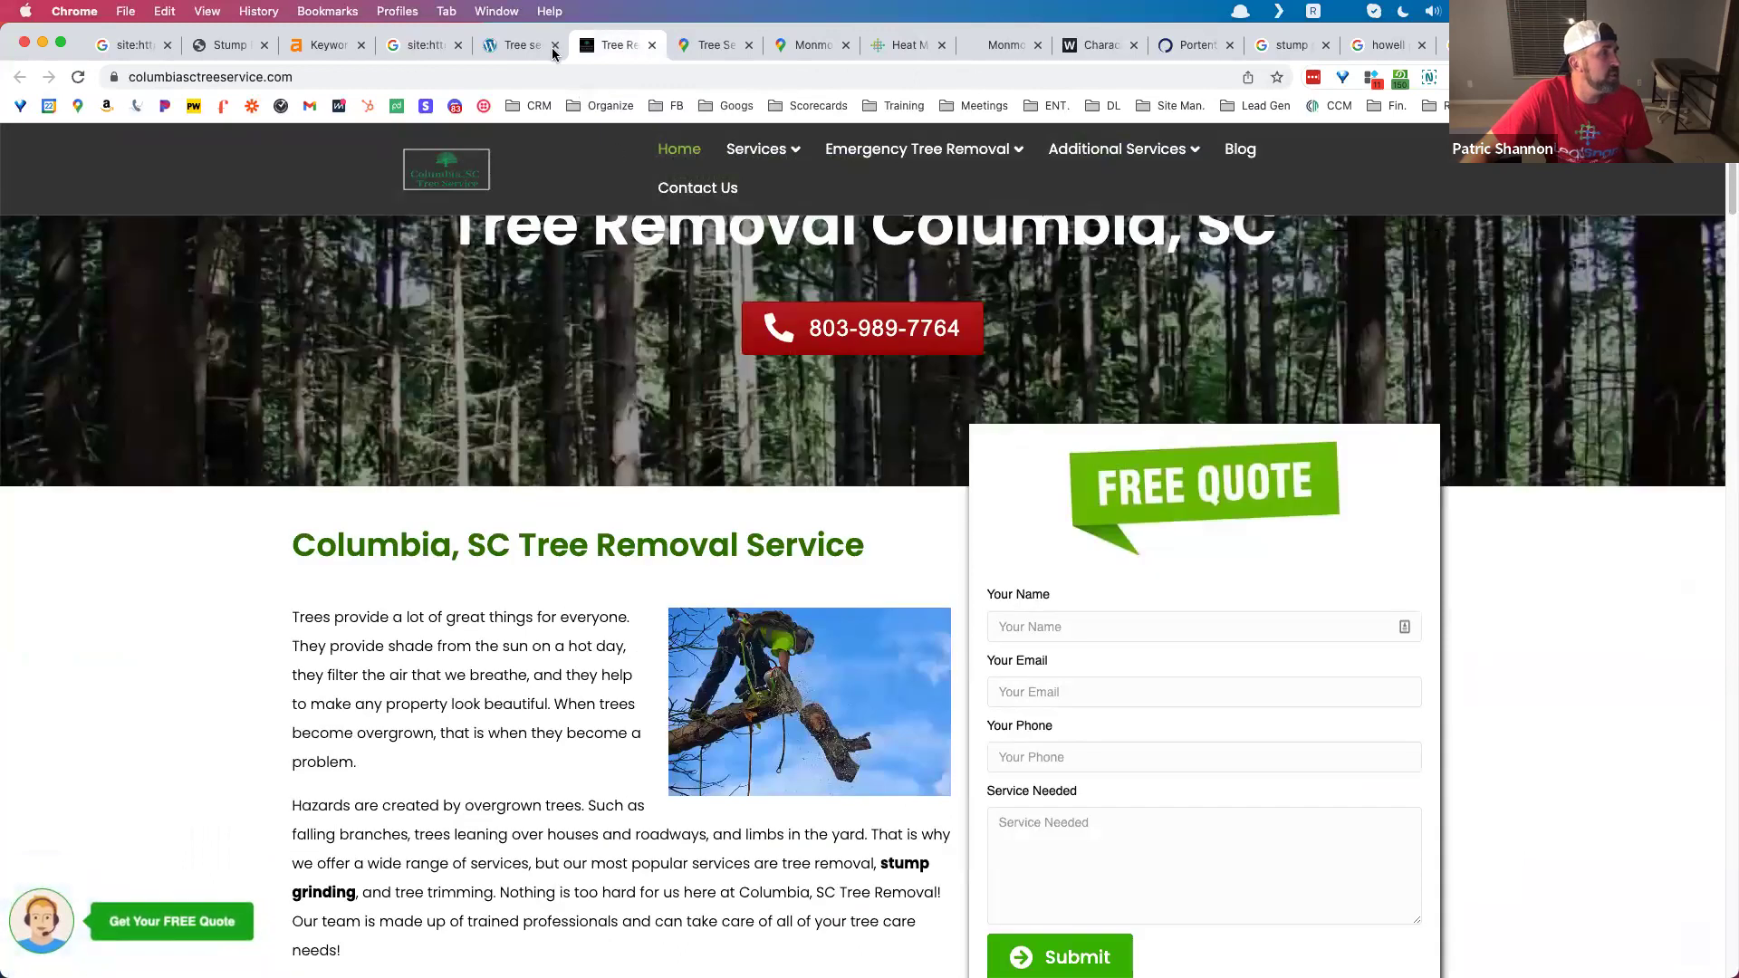
left_click(530, 45)
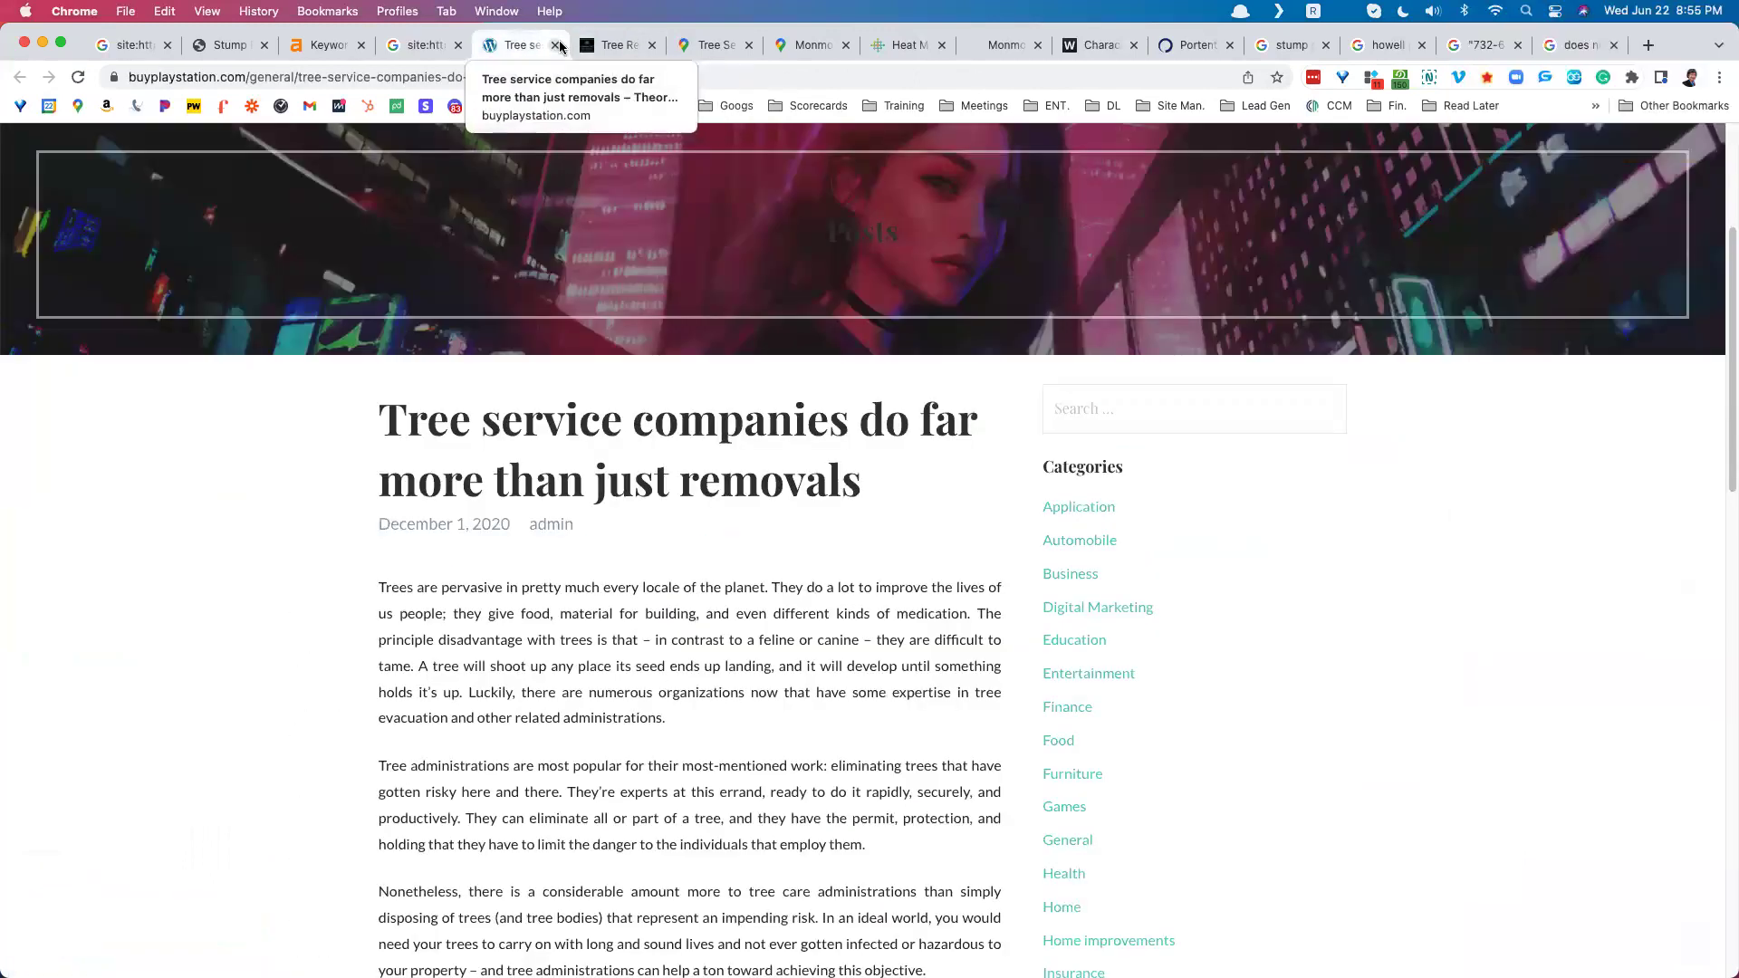
scroll(587, 367, "up", 3)
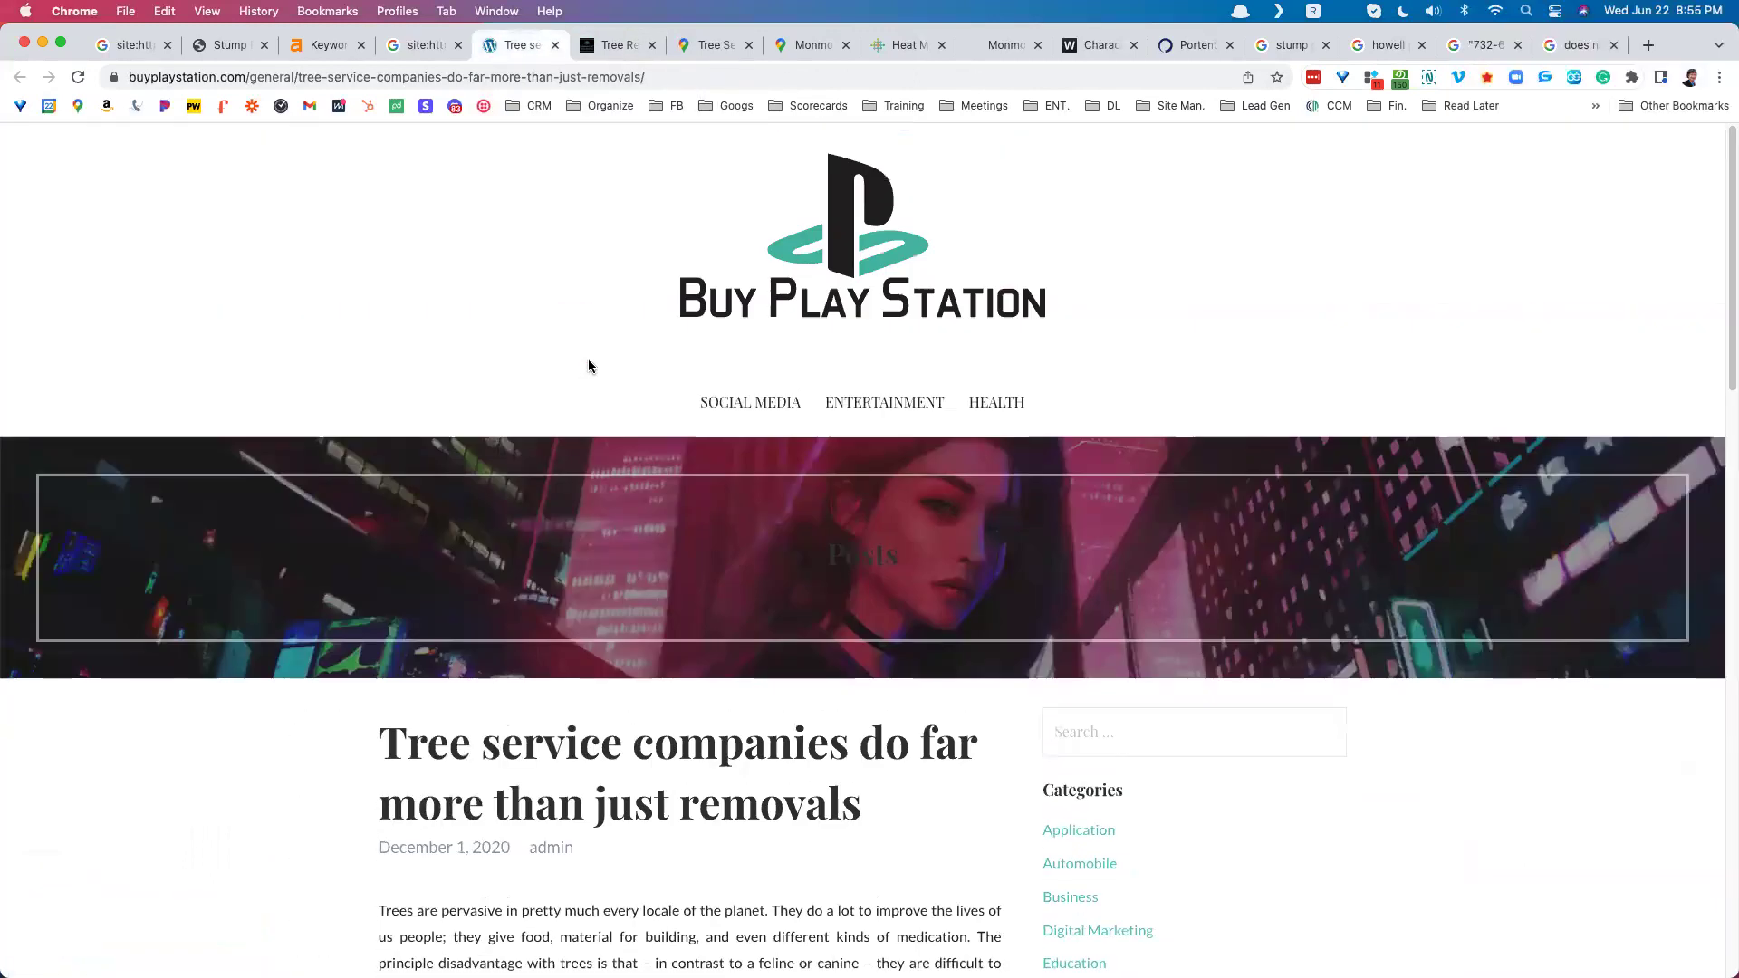
left_click(556, 45)
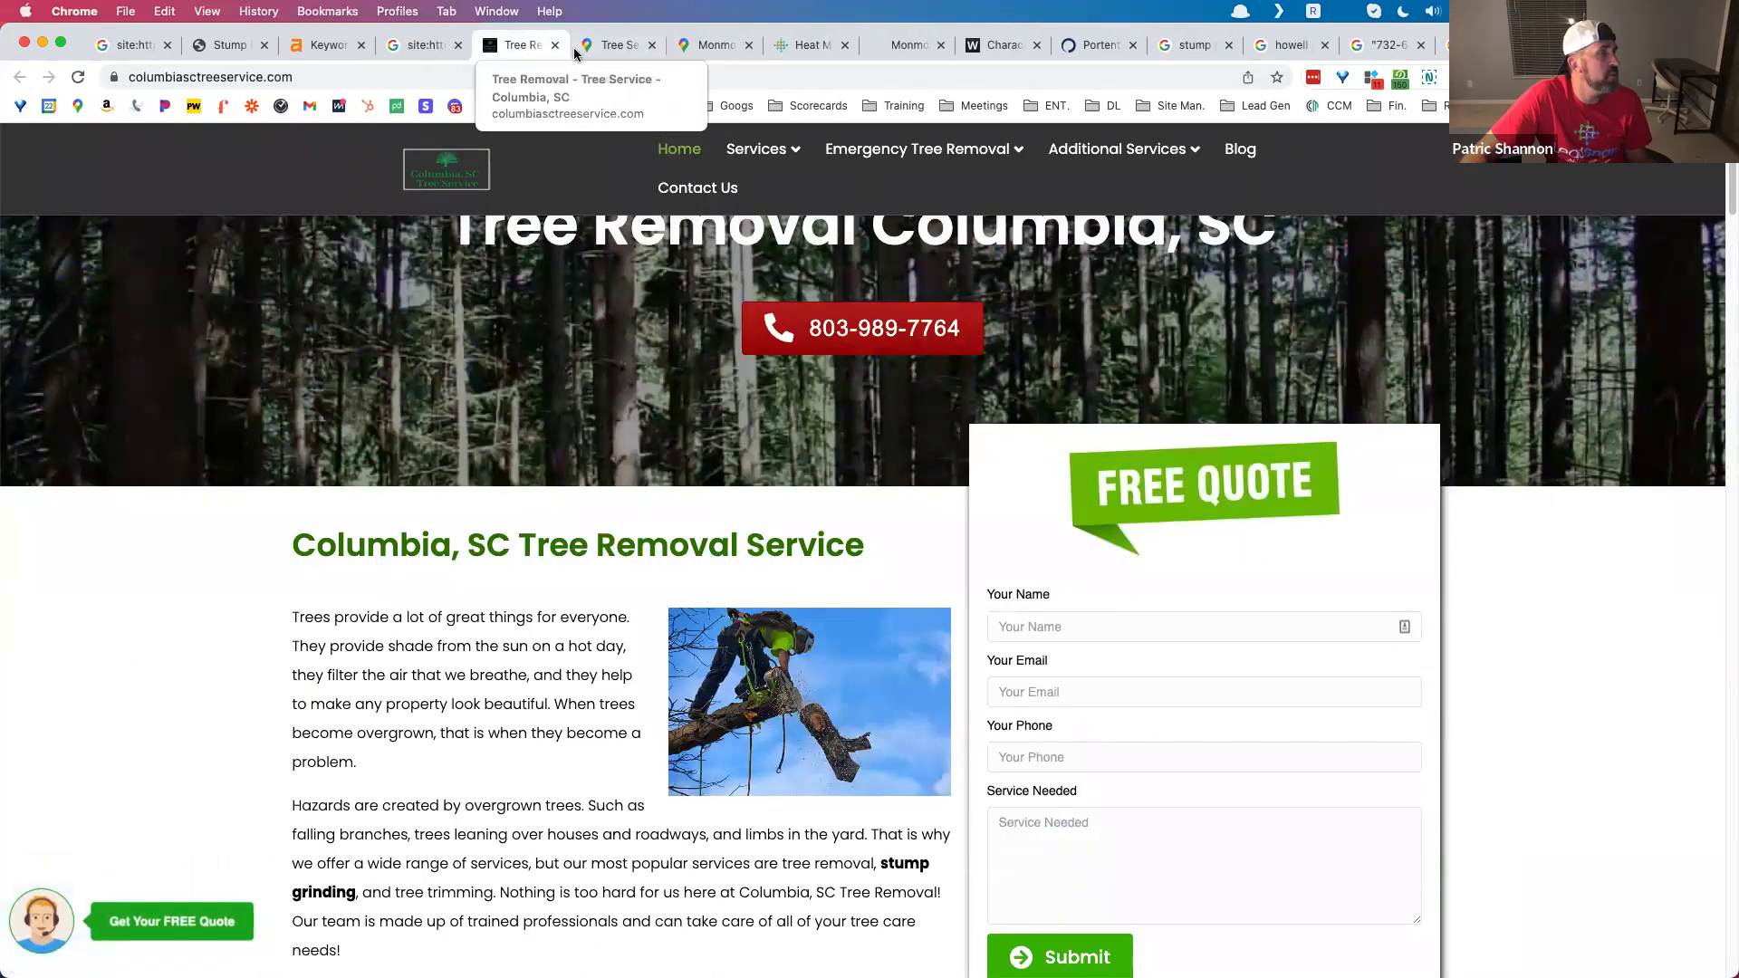
left_click(405, 45)
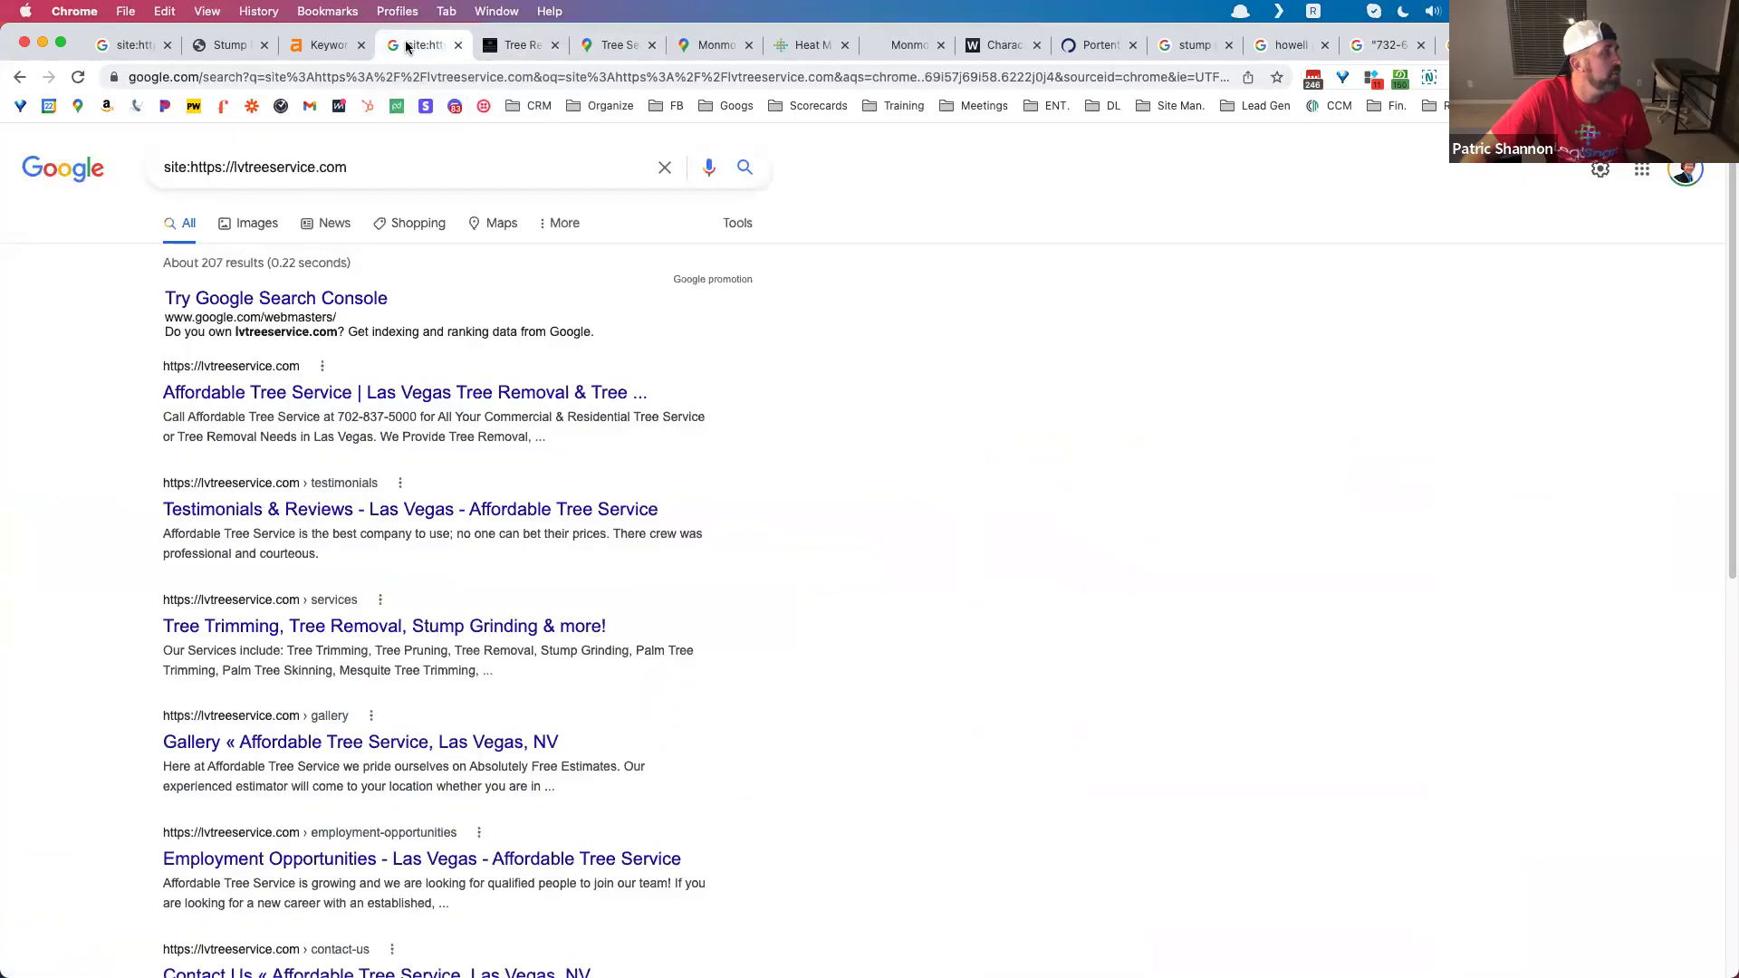
left_click(456, 46)
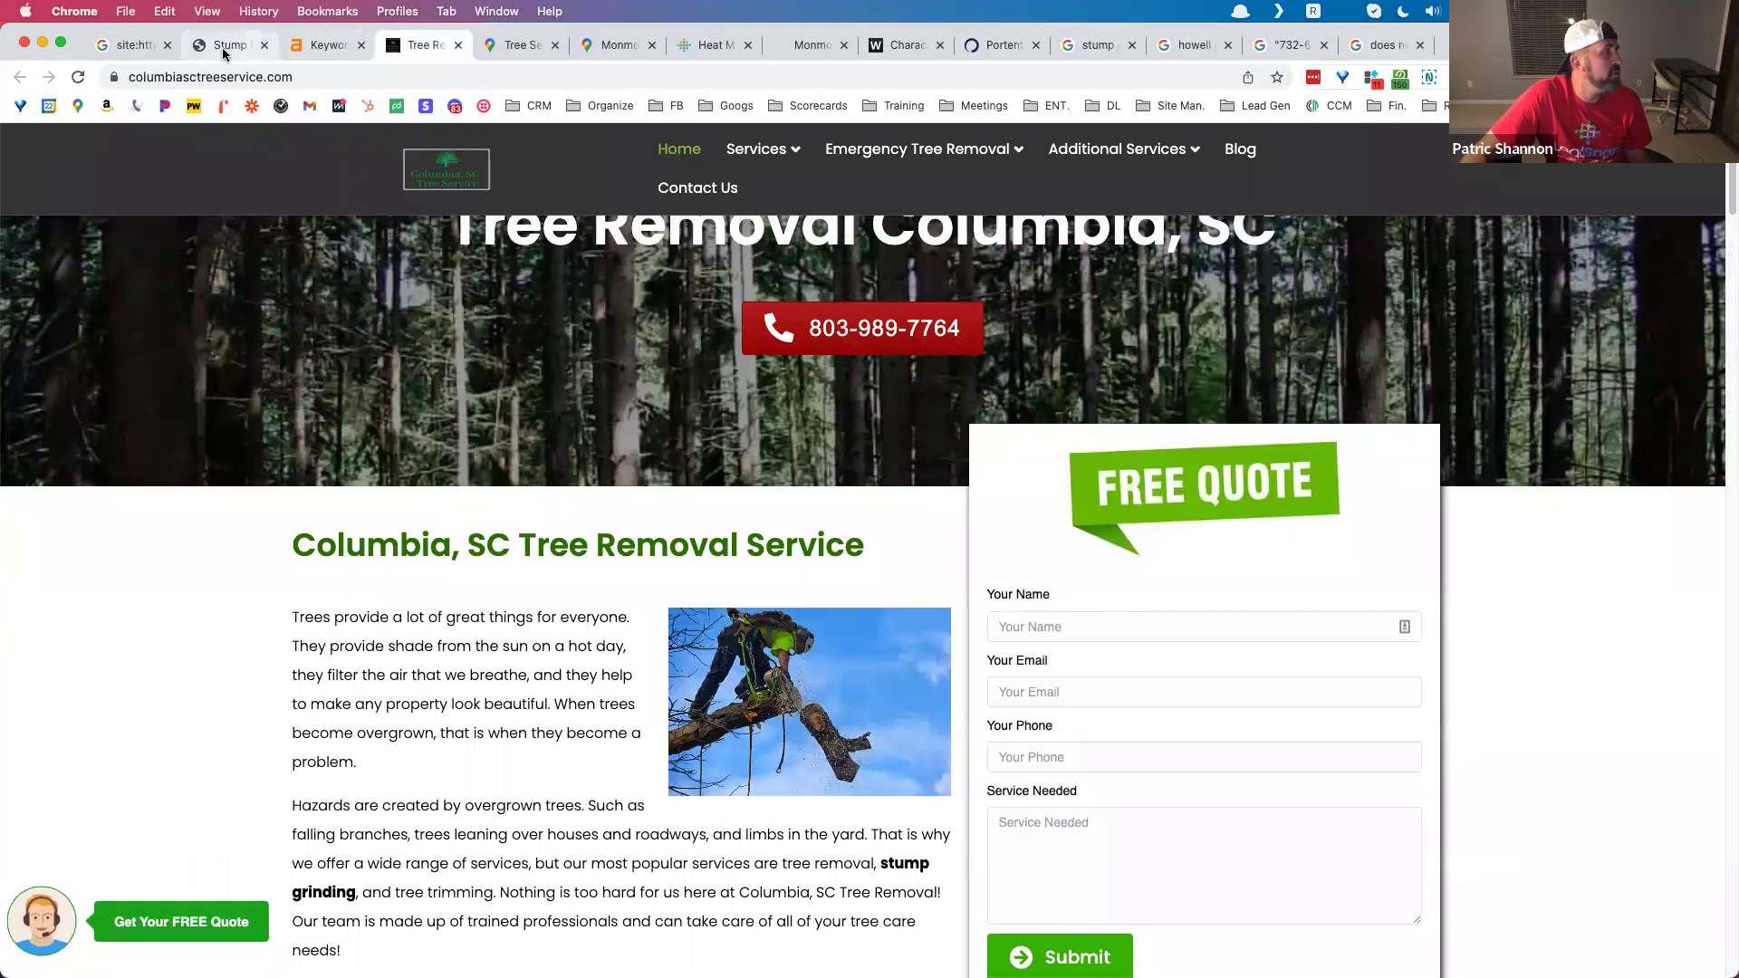
Step: Scroll through the NJ stump grinding page, then go to the treeservices-nj.com homepage
left_click(247, 45)
scroll(544, 360, "down", 5)
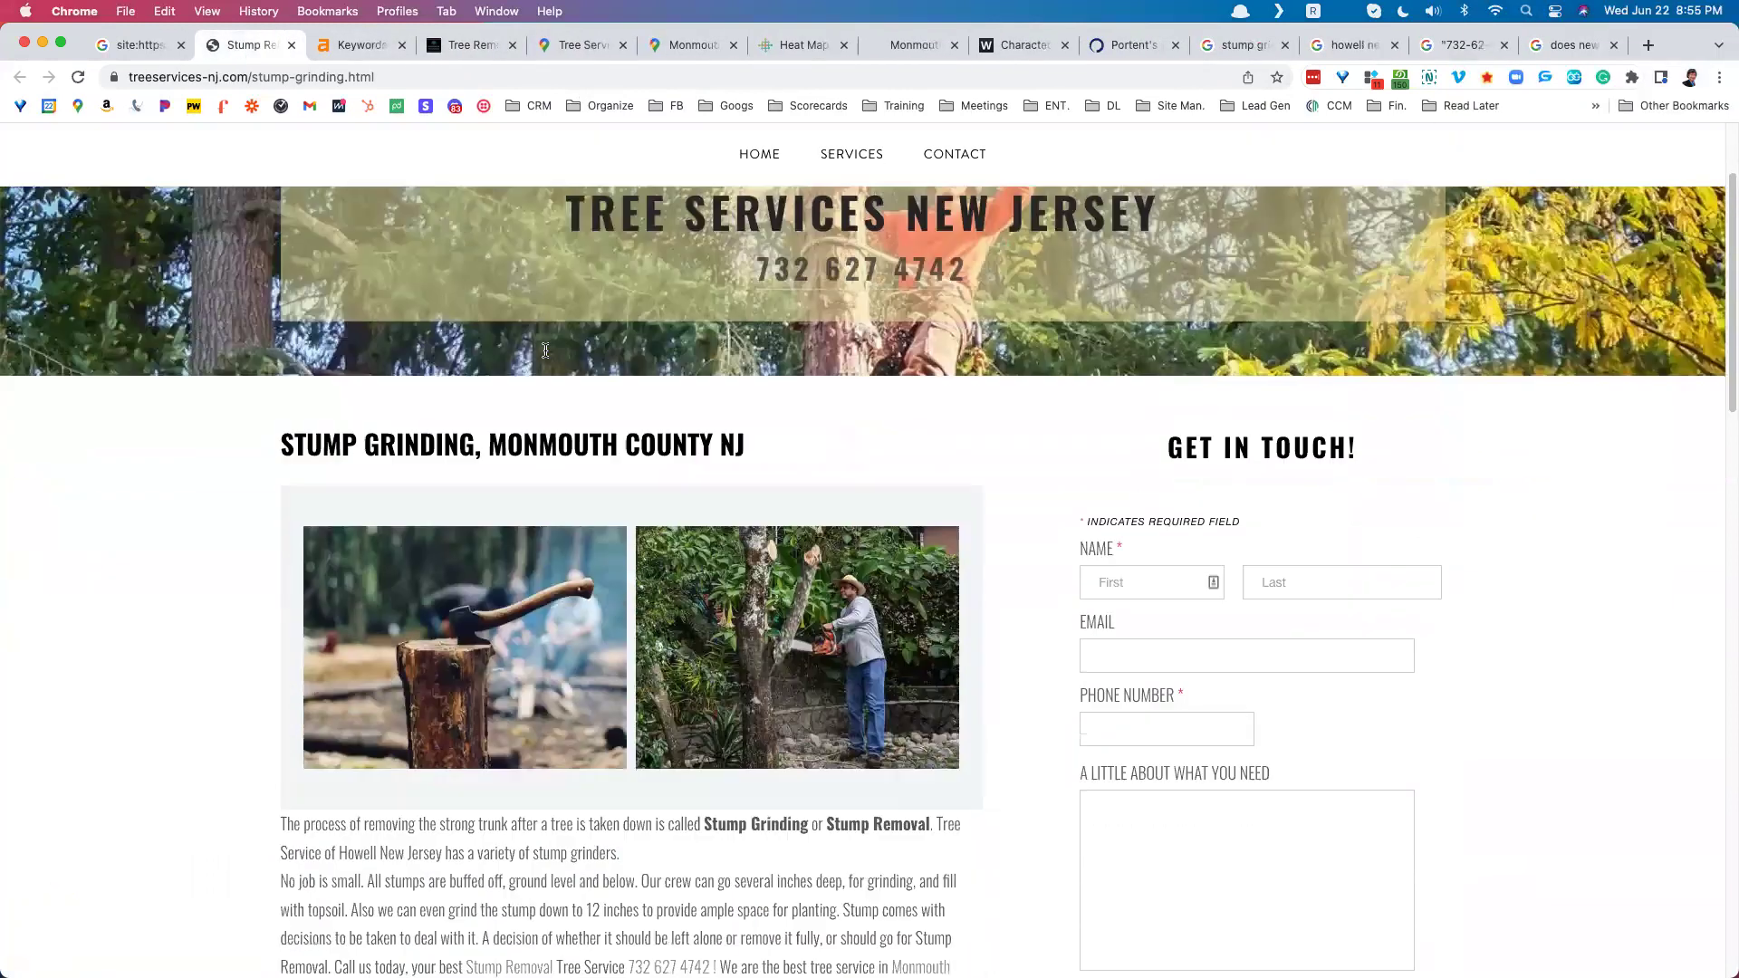
scroll(548, 475, "up", 5)
scroll(535, 492, "up", 1)
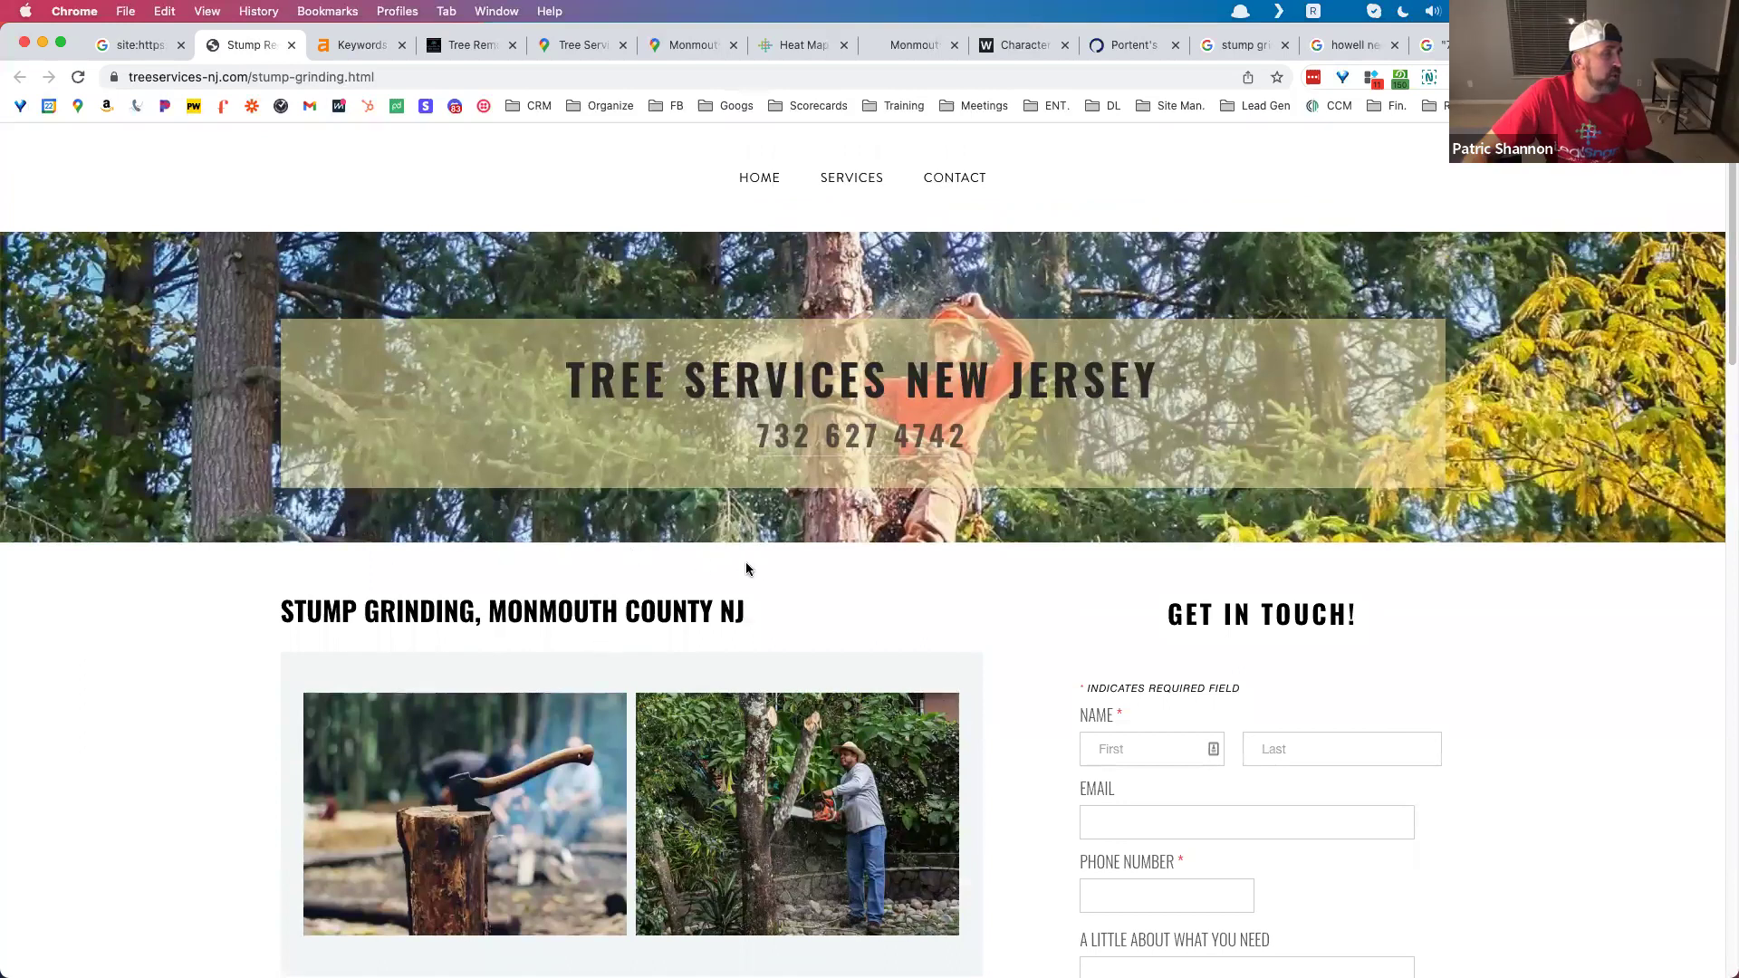
scroll(745, 568, "down", 20)
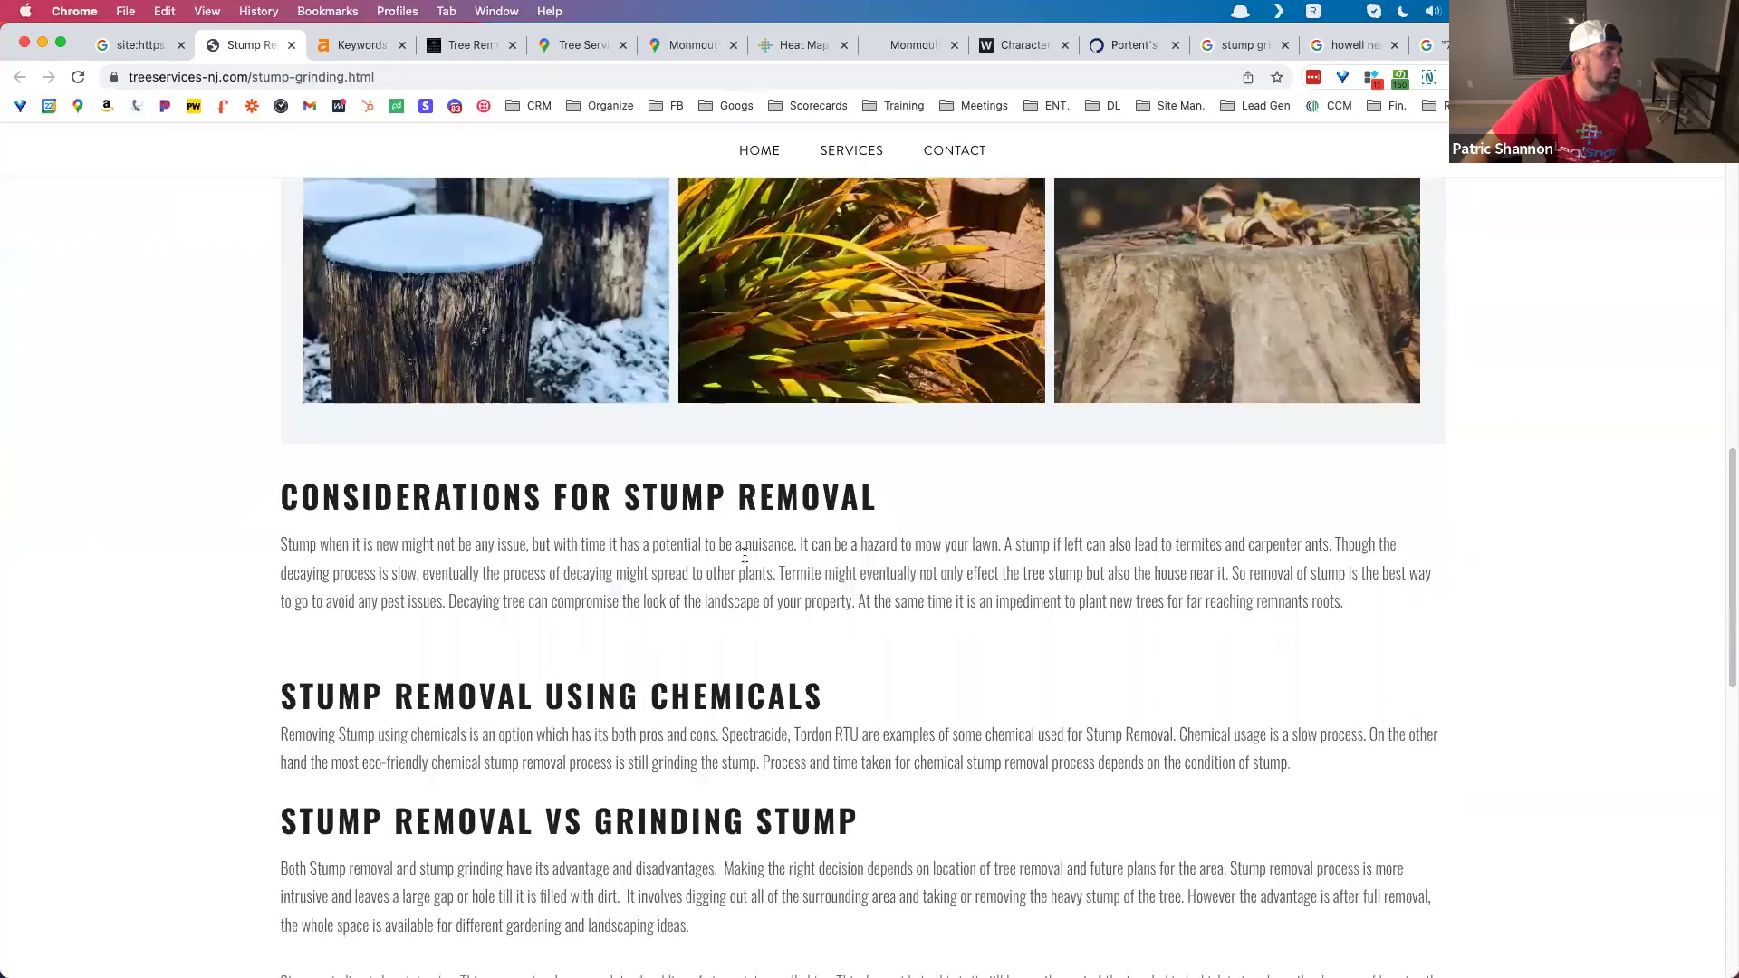
scroll(747, 563, "up", 20)
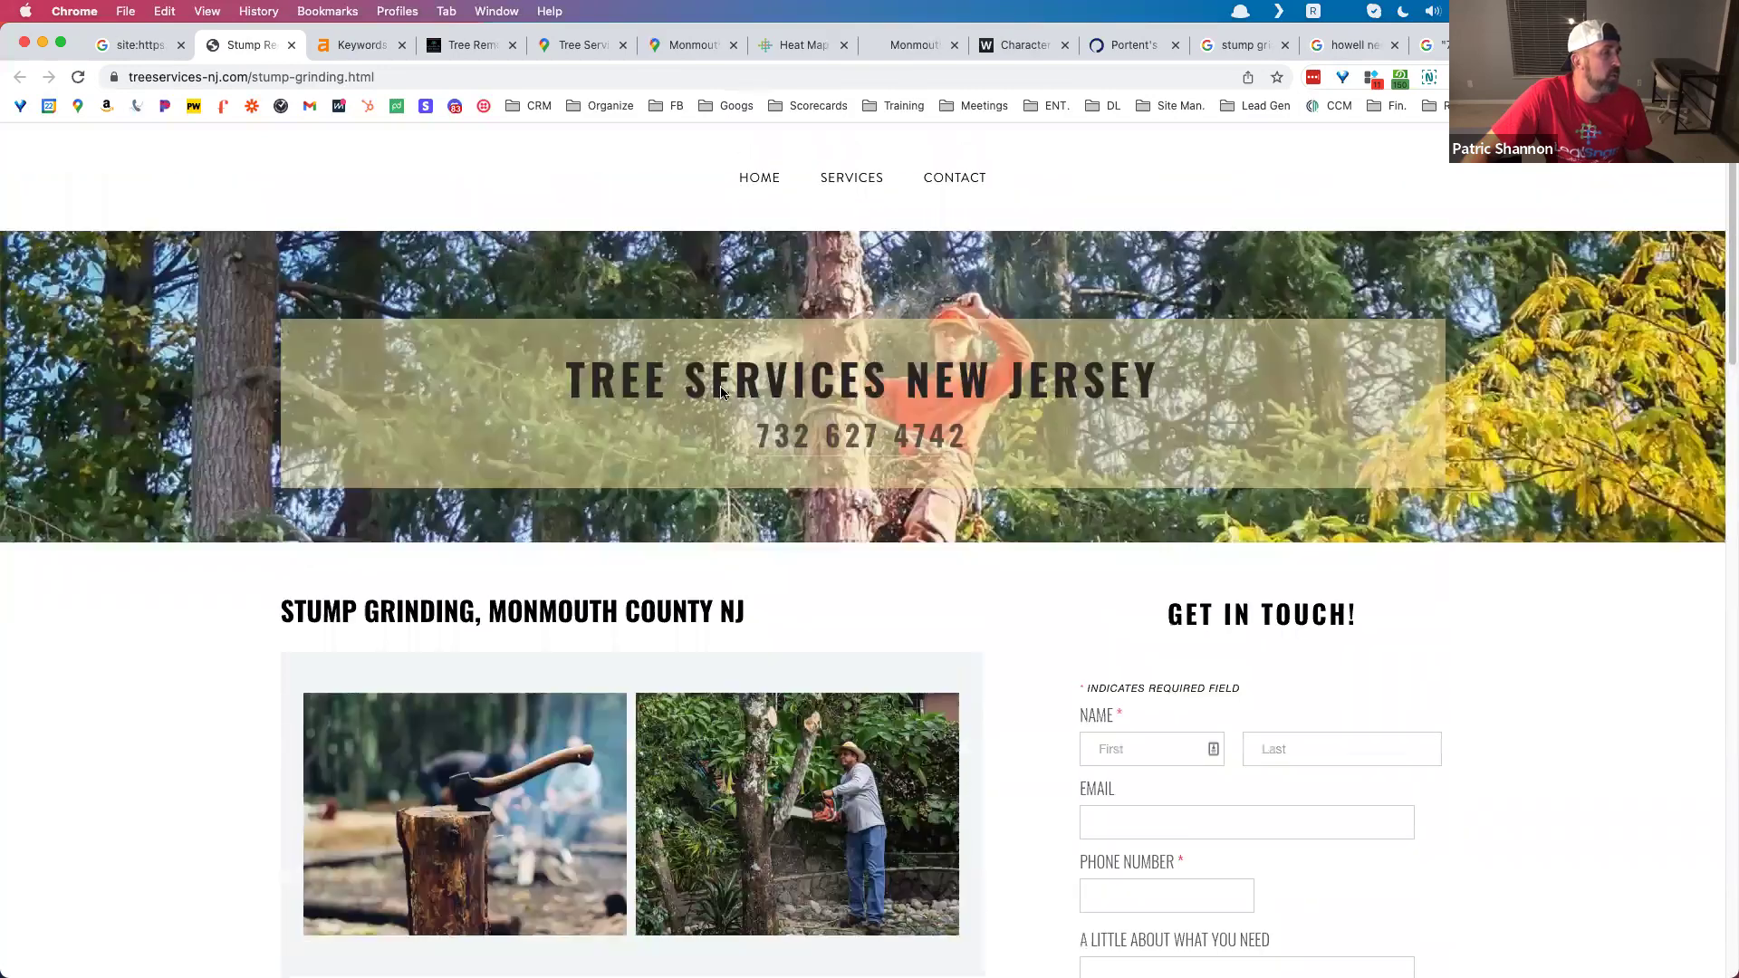
left_click(760, 181)
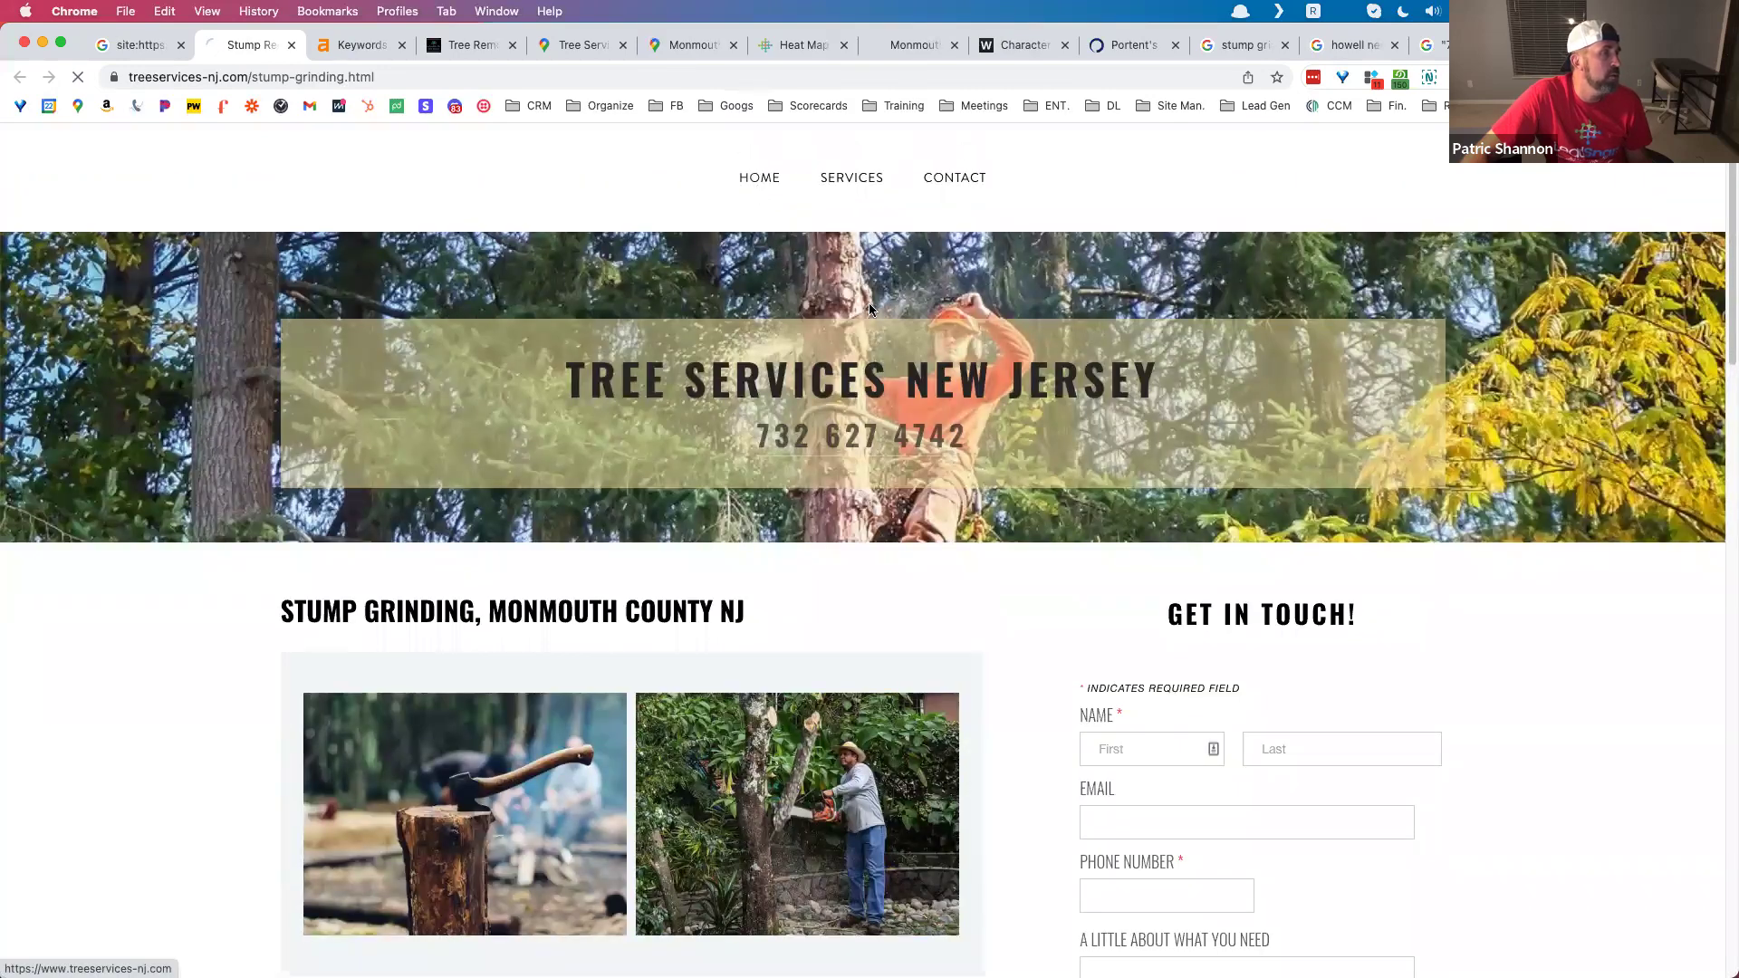
scroll(699, 512, "down", 8)
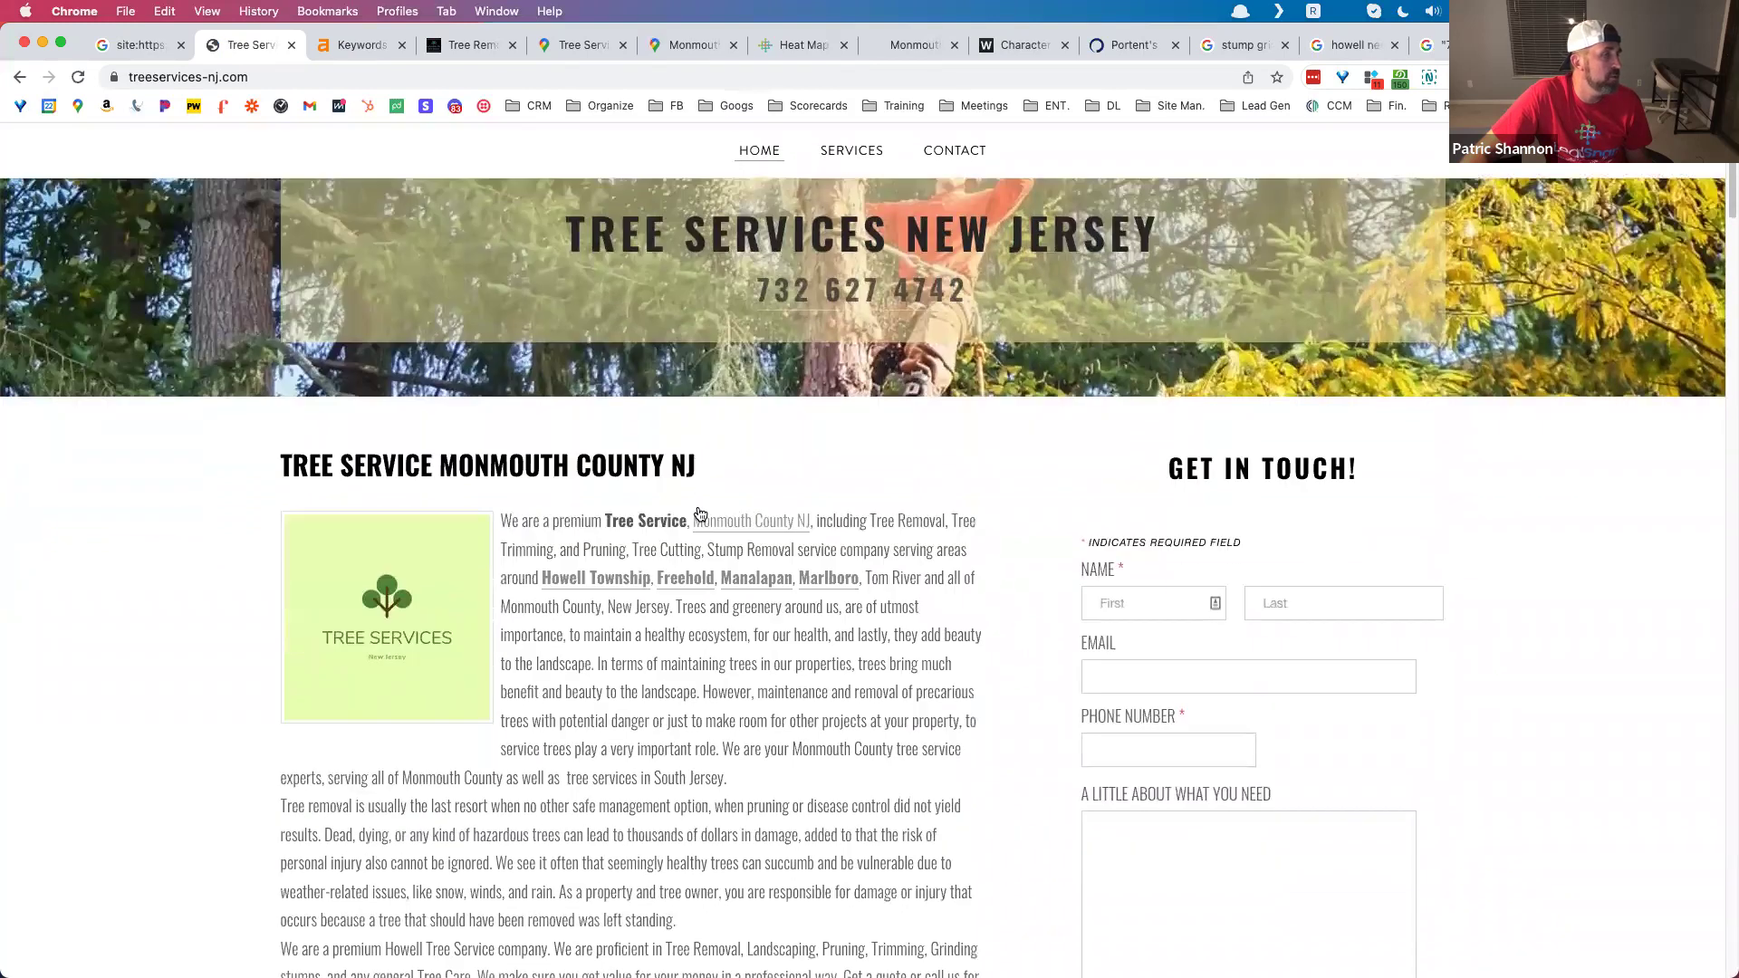
scroll(700, 505, "up", 7)
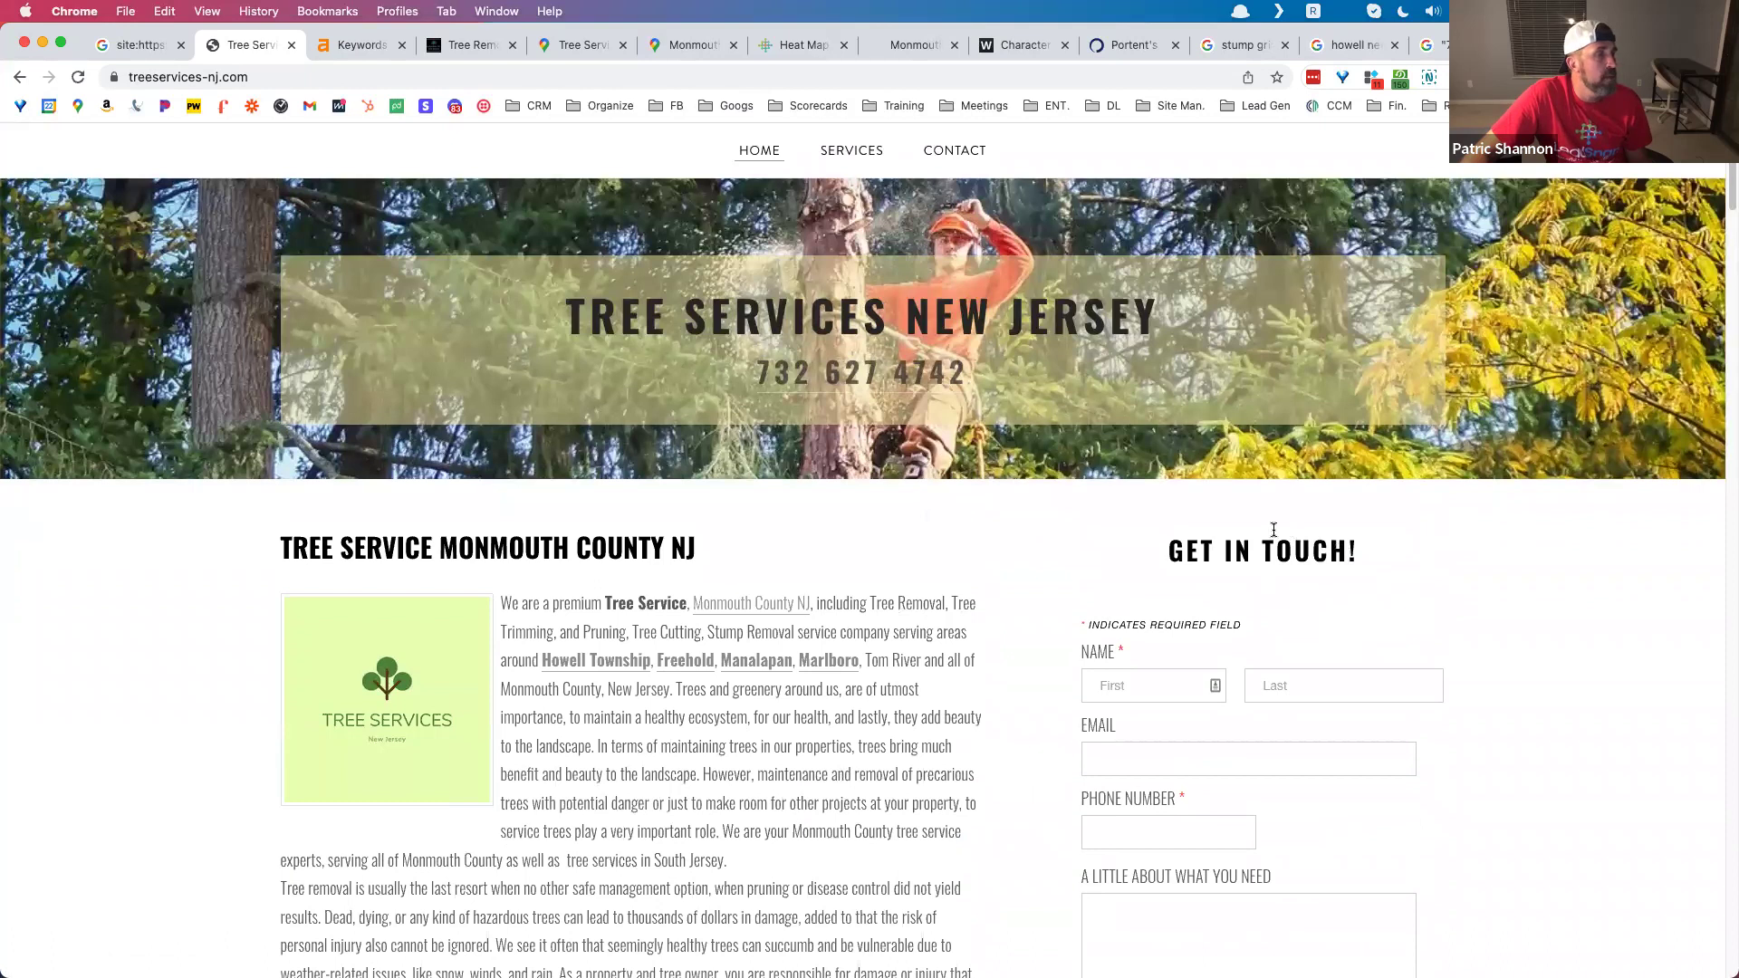
left_click_drag(1141, 555, 1254, 679)
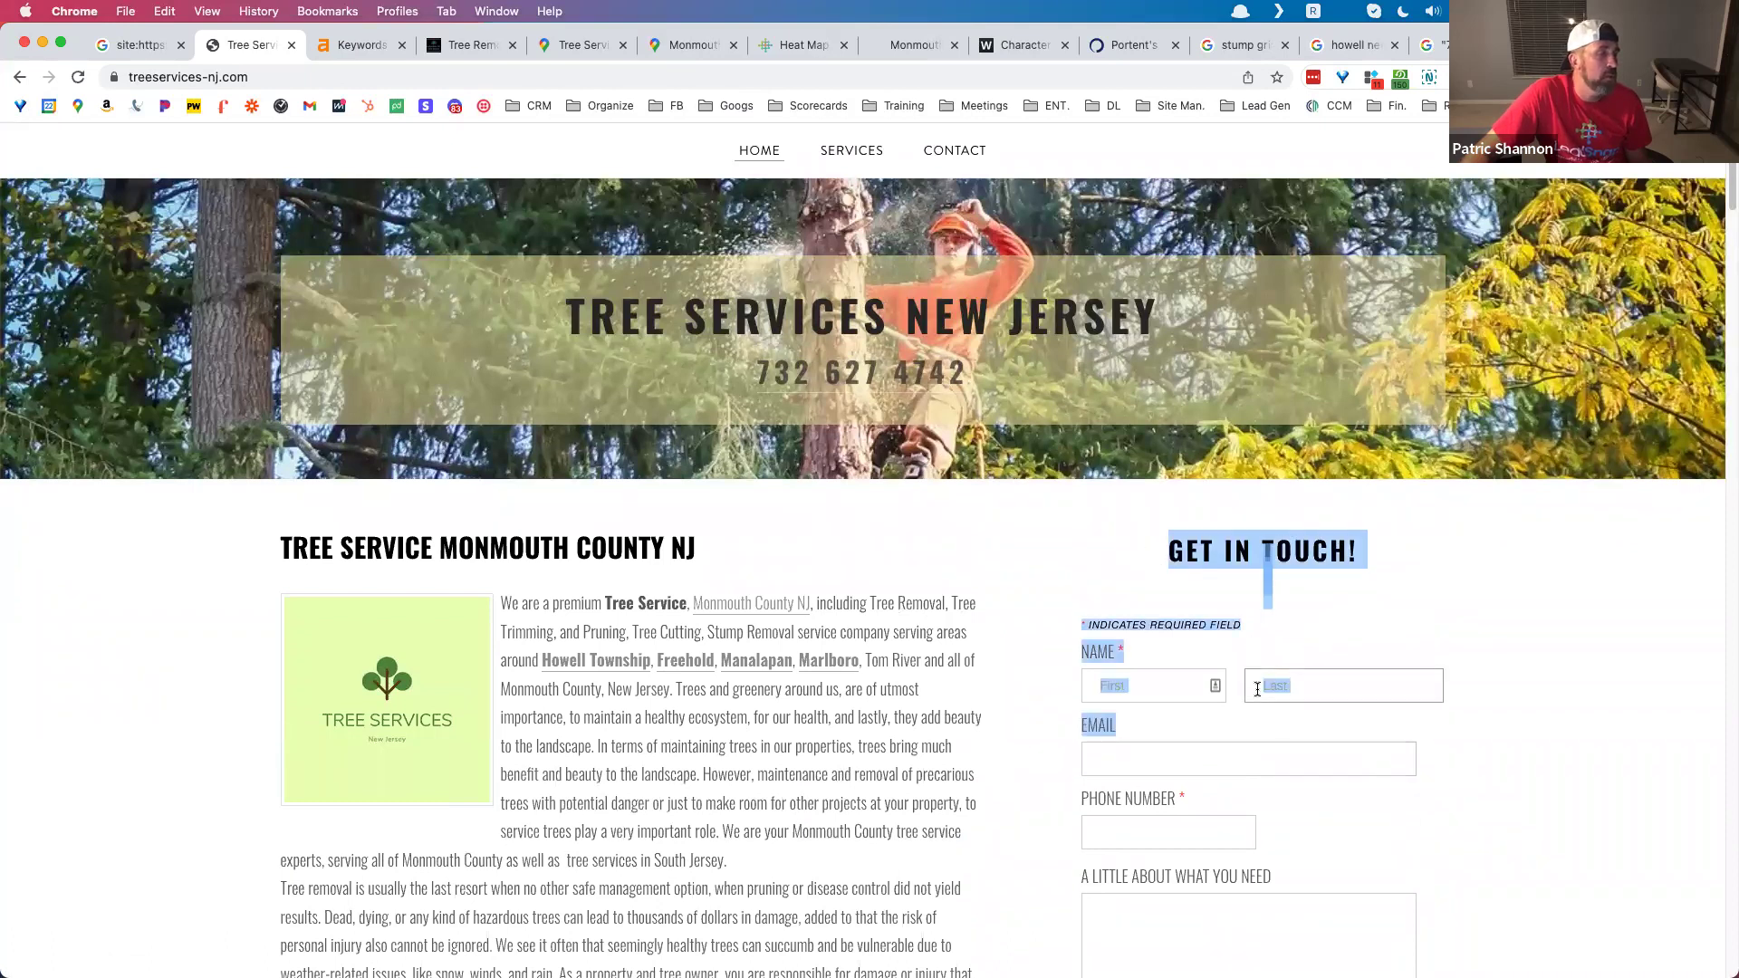
scroll(1254, 670, "down", 4)
scroll(1268, 643, "up", 4)
left_click(1274, 634)
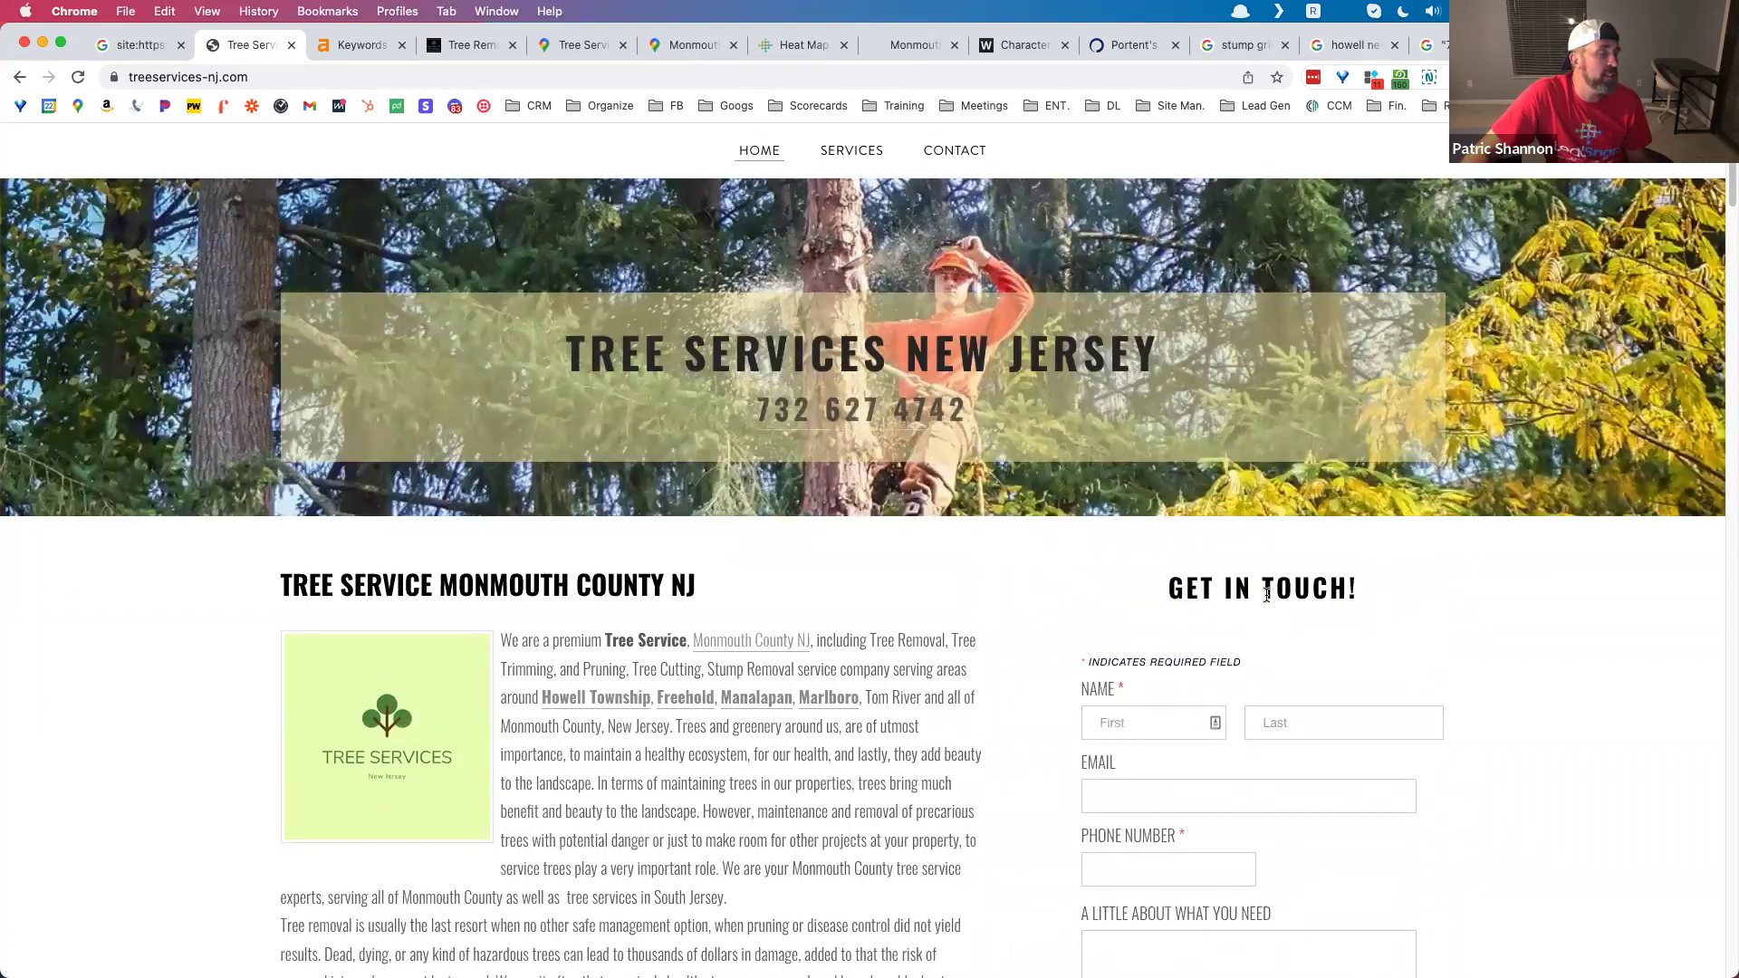
left_click_drag(1155, 595, 1221, 625)
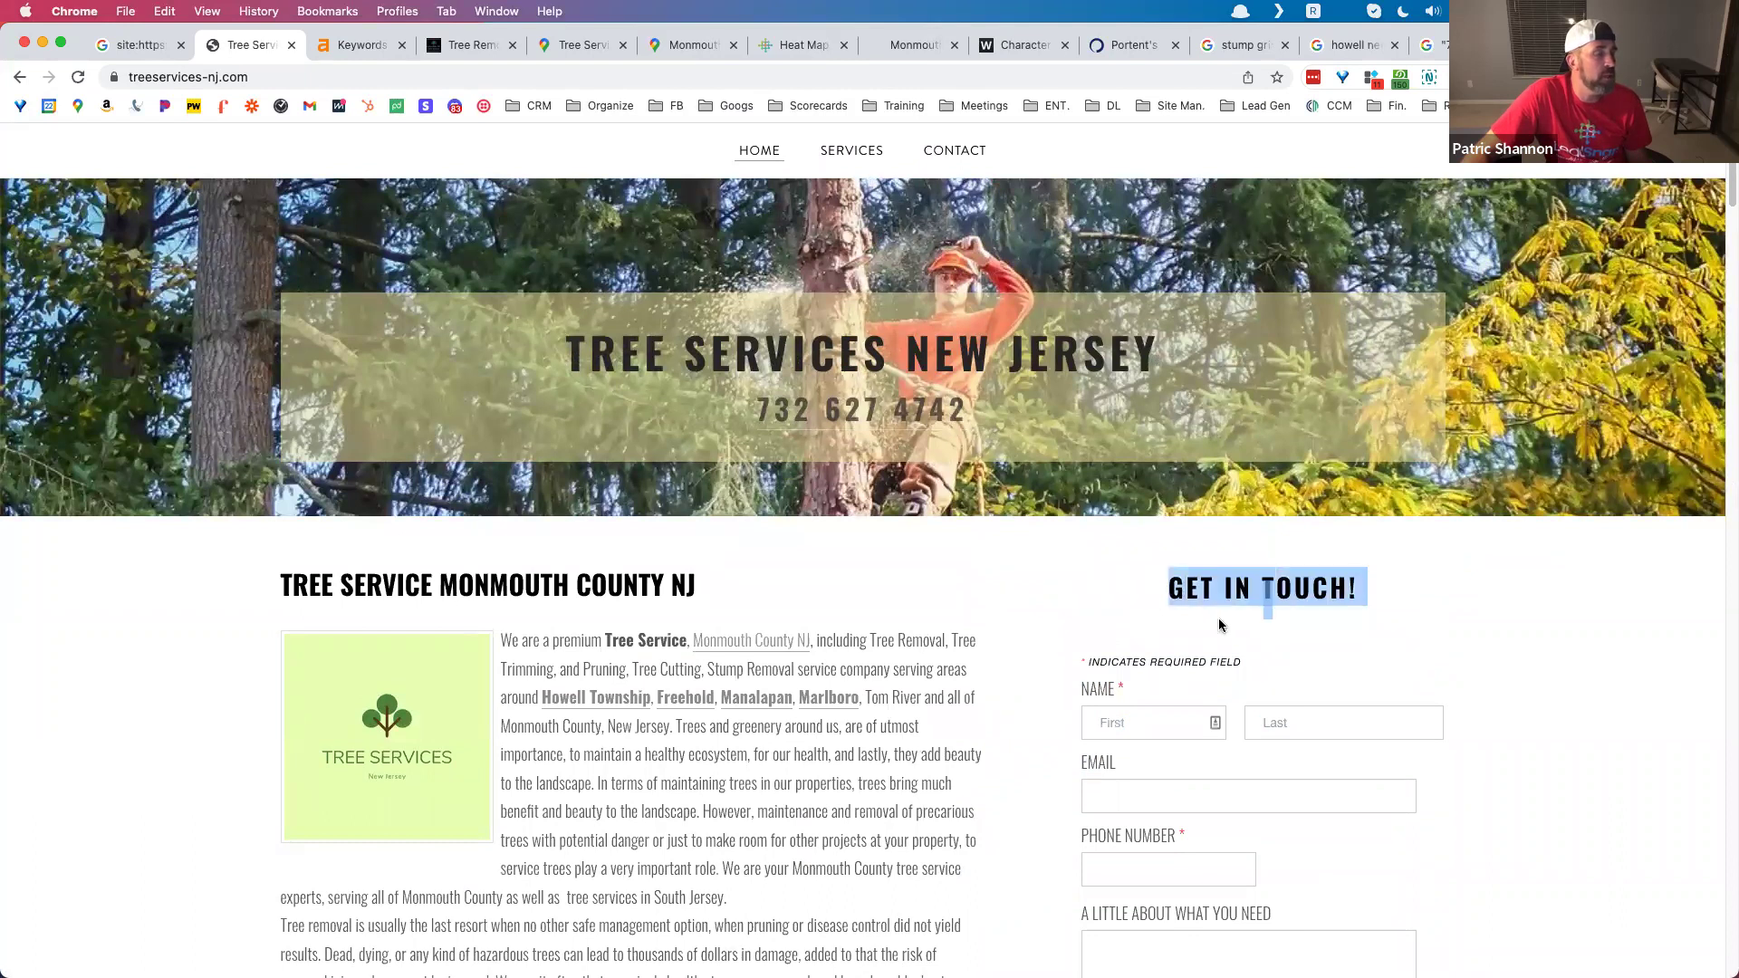
left_click(1148, 596)
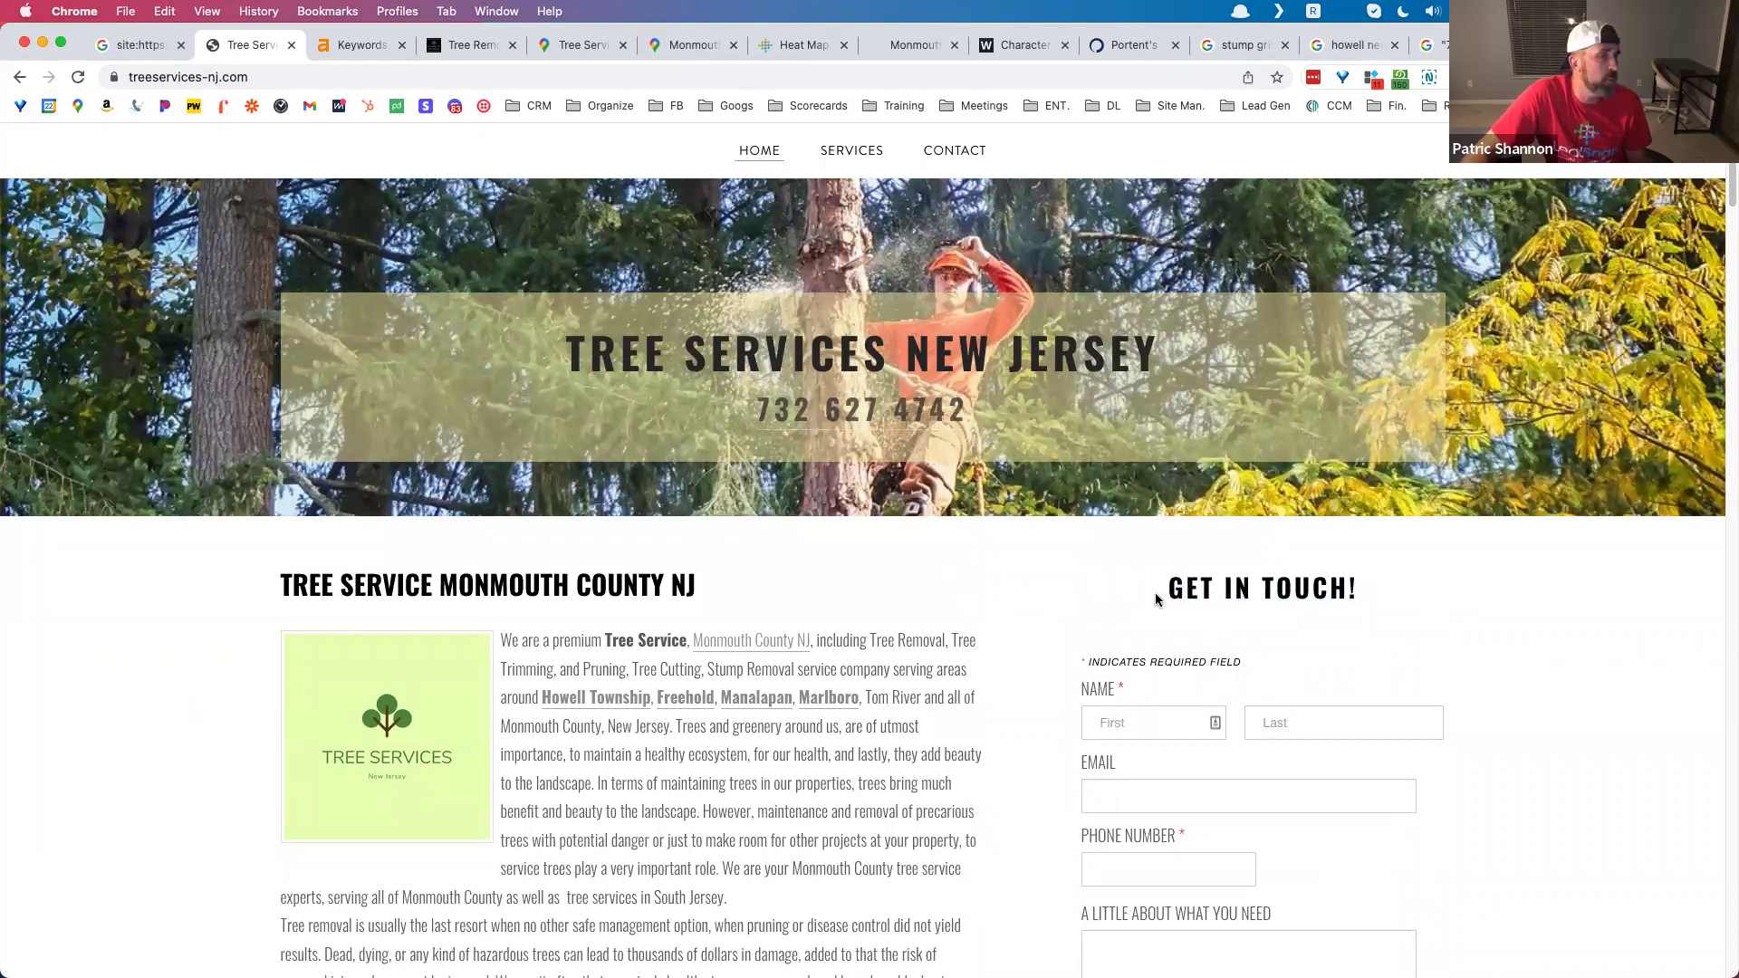
scroll(1158, 588, "down", 5)
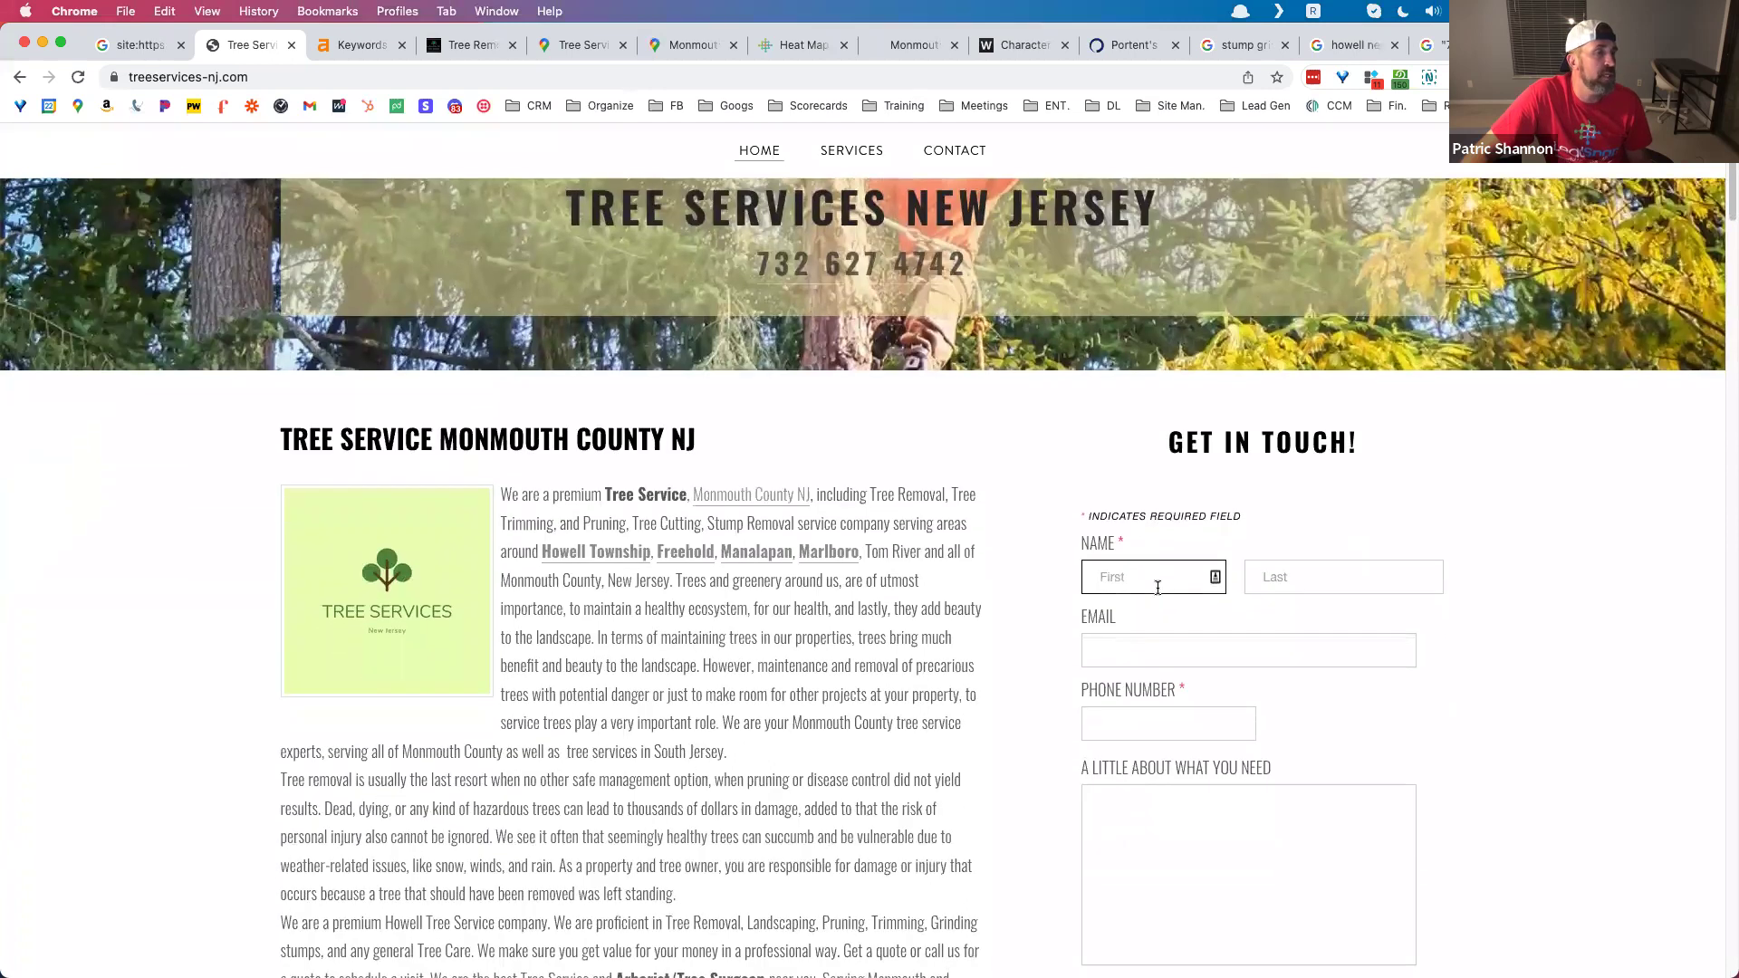
scroll(1158, 588, "up", 3)
left_click_drag(1164, 389, 1348, 912)
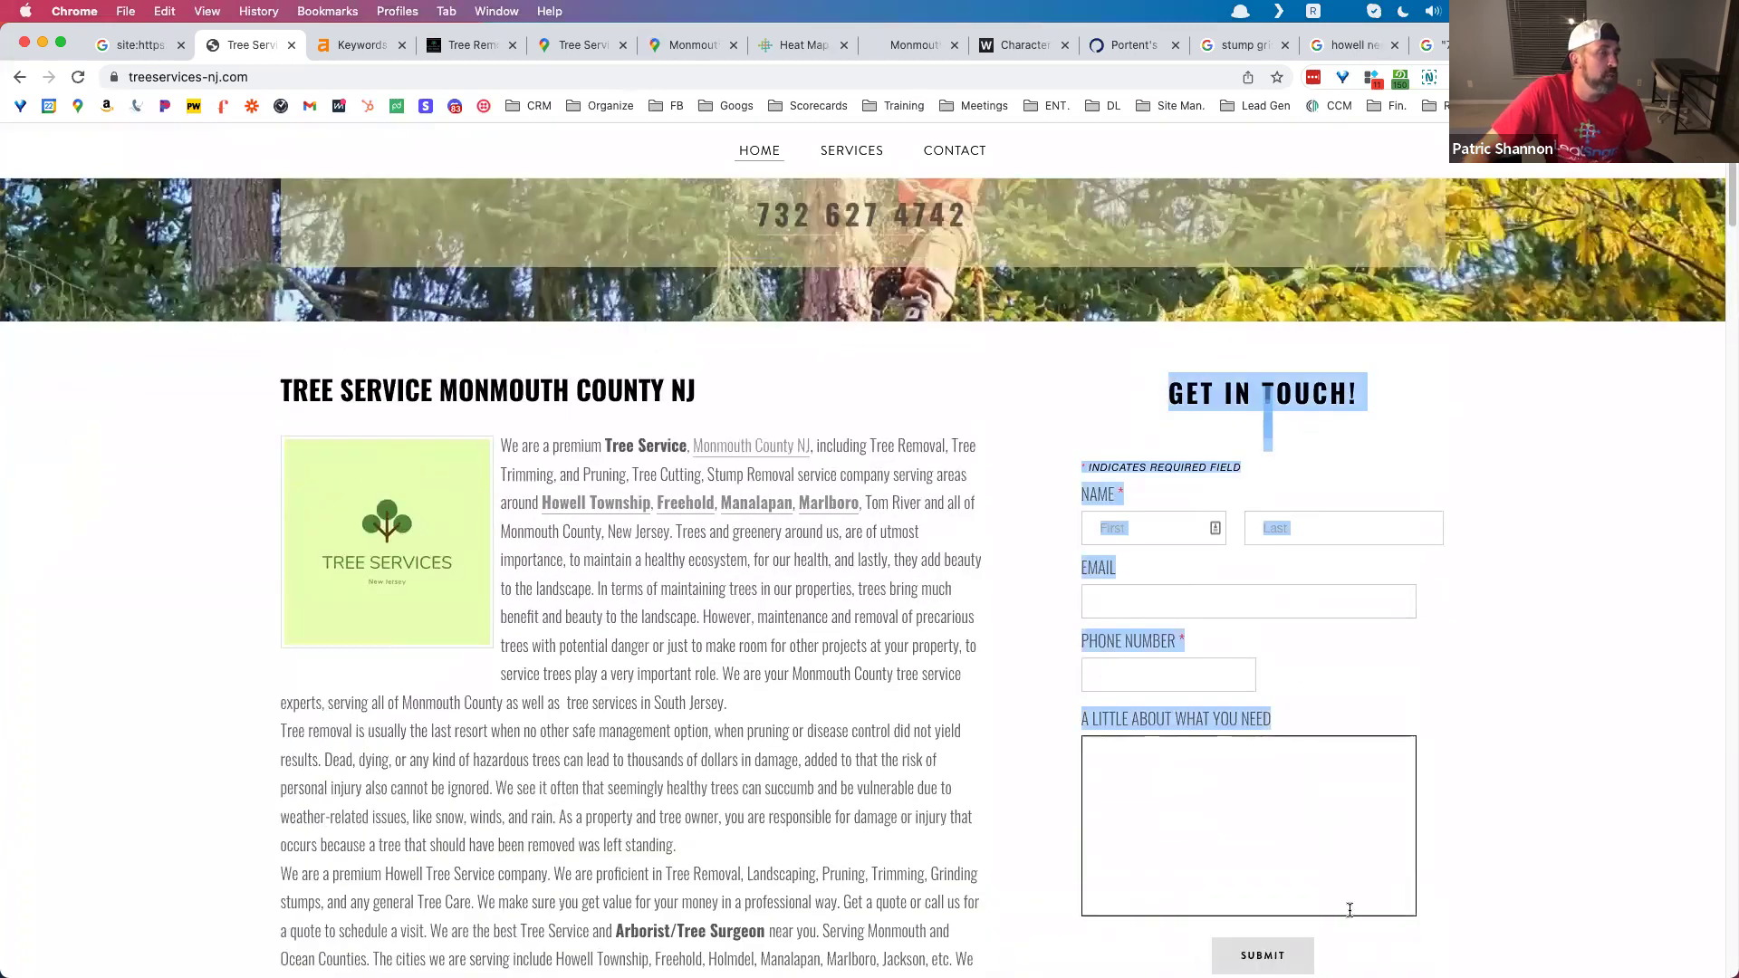
left_click(1464, 543)
scroll(1358, 869, "down", 1)
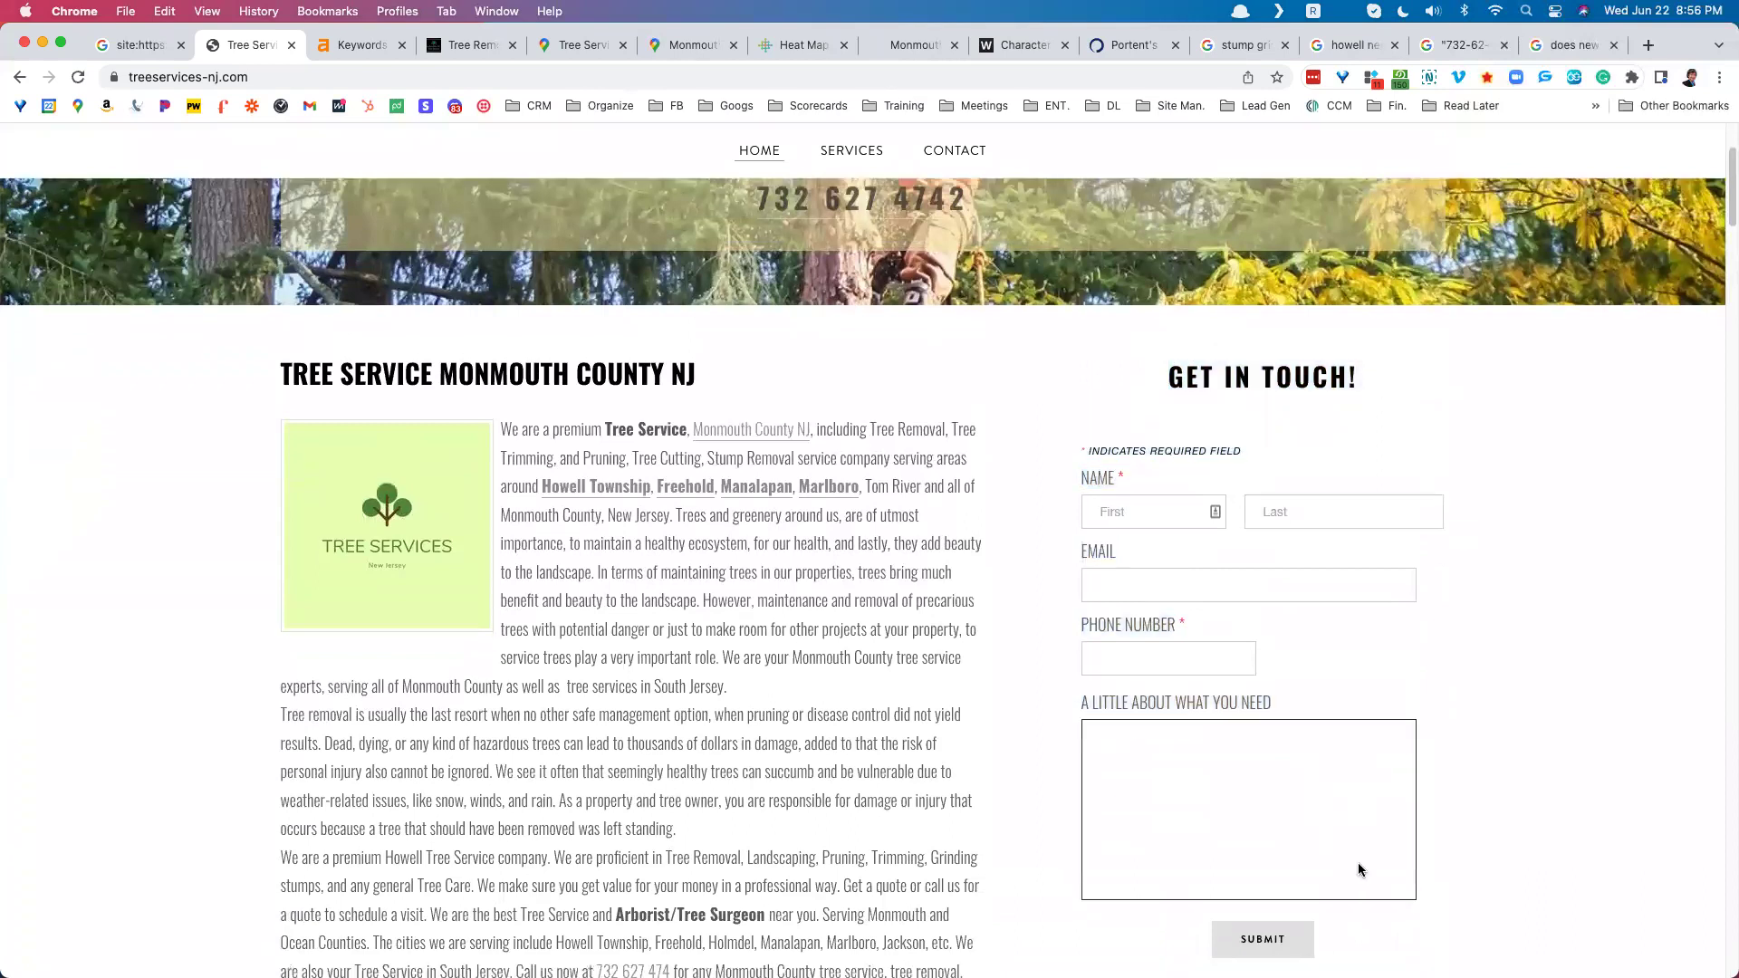
scroll(1359, 869, "down", 4)
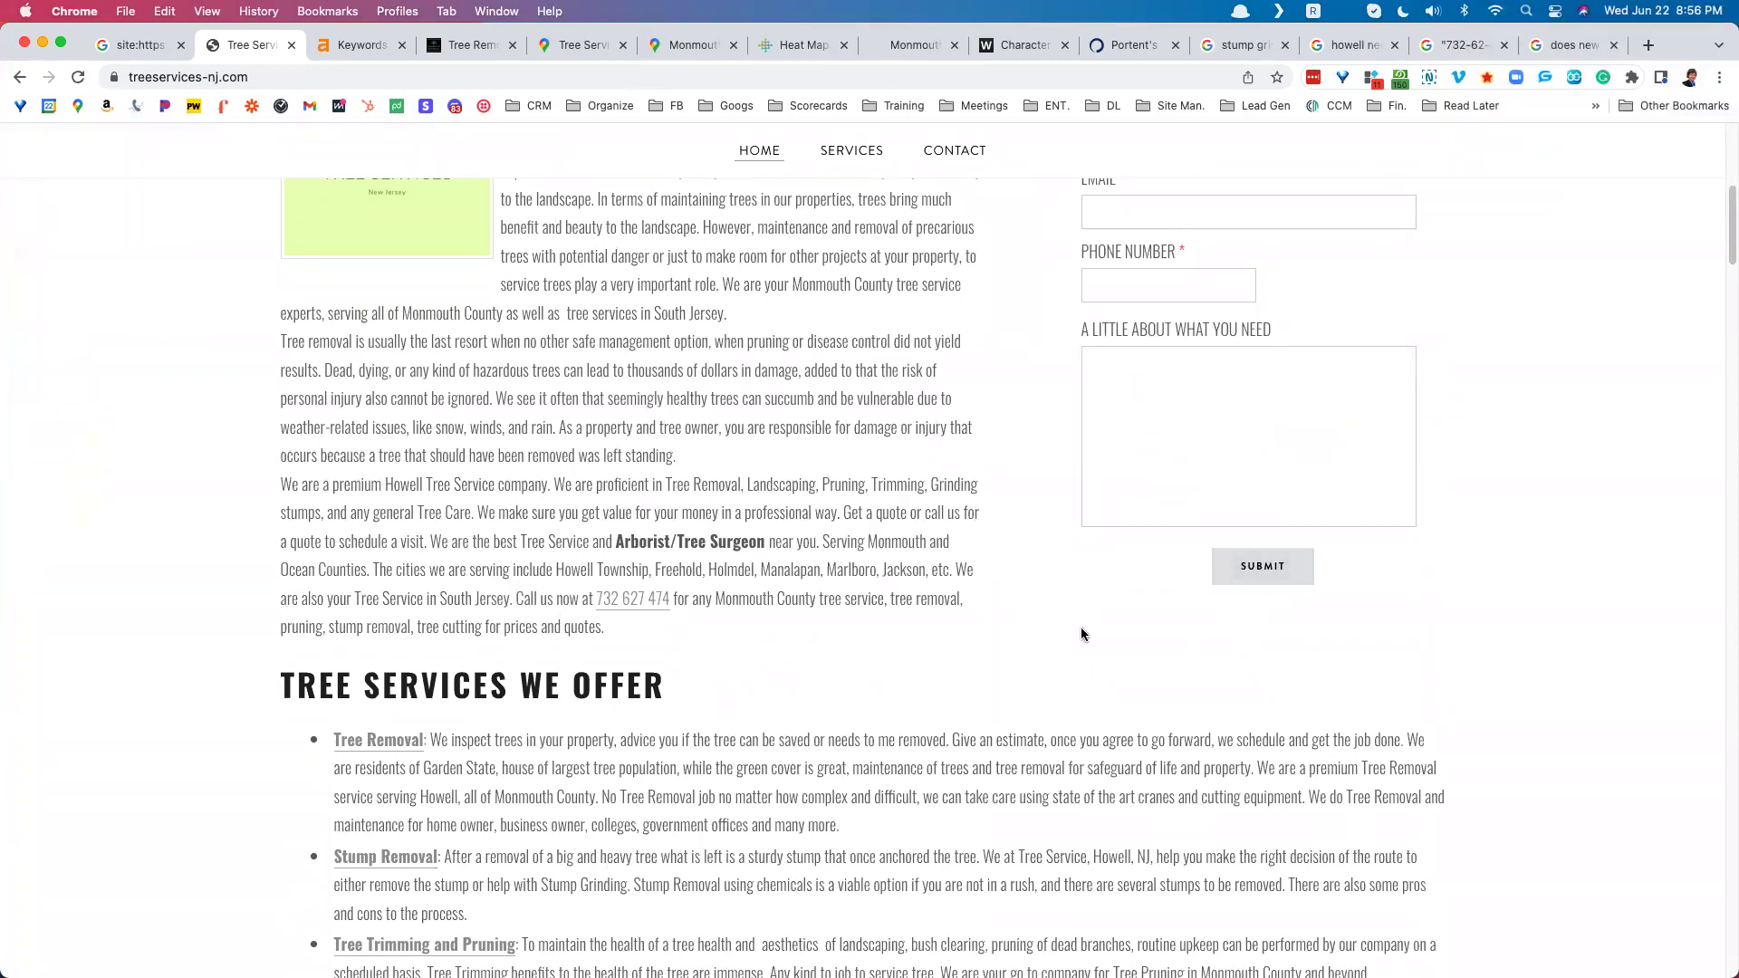
scroll(1079, 627, "up", 5)
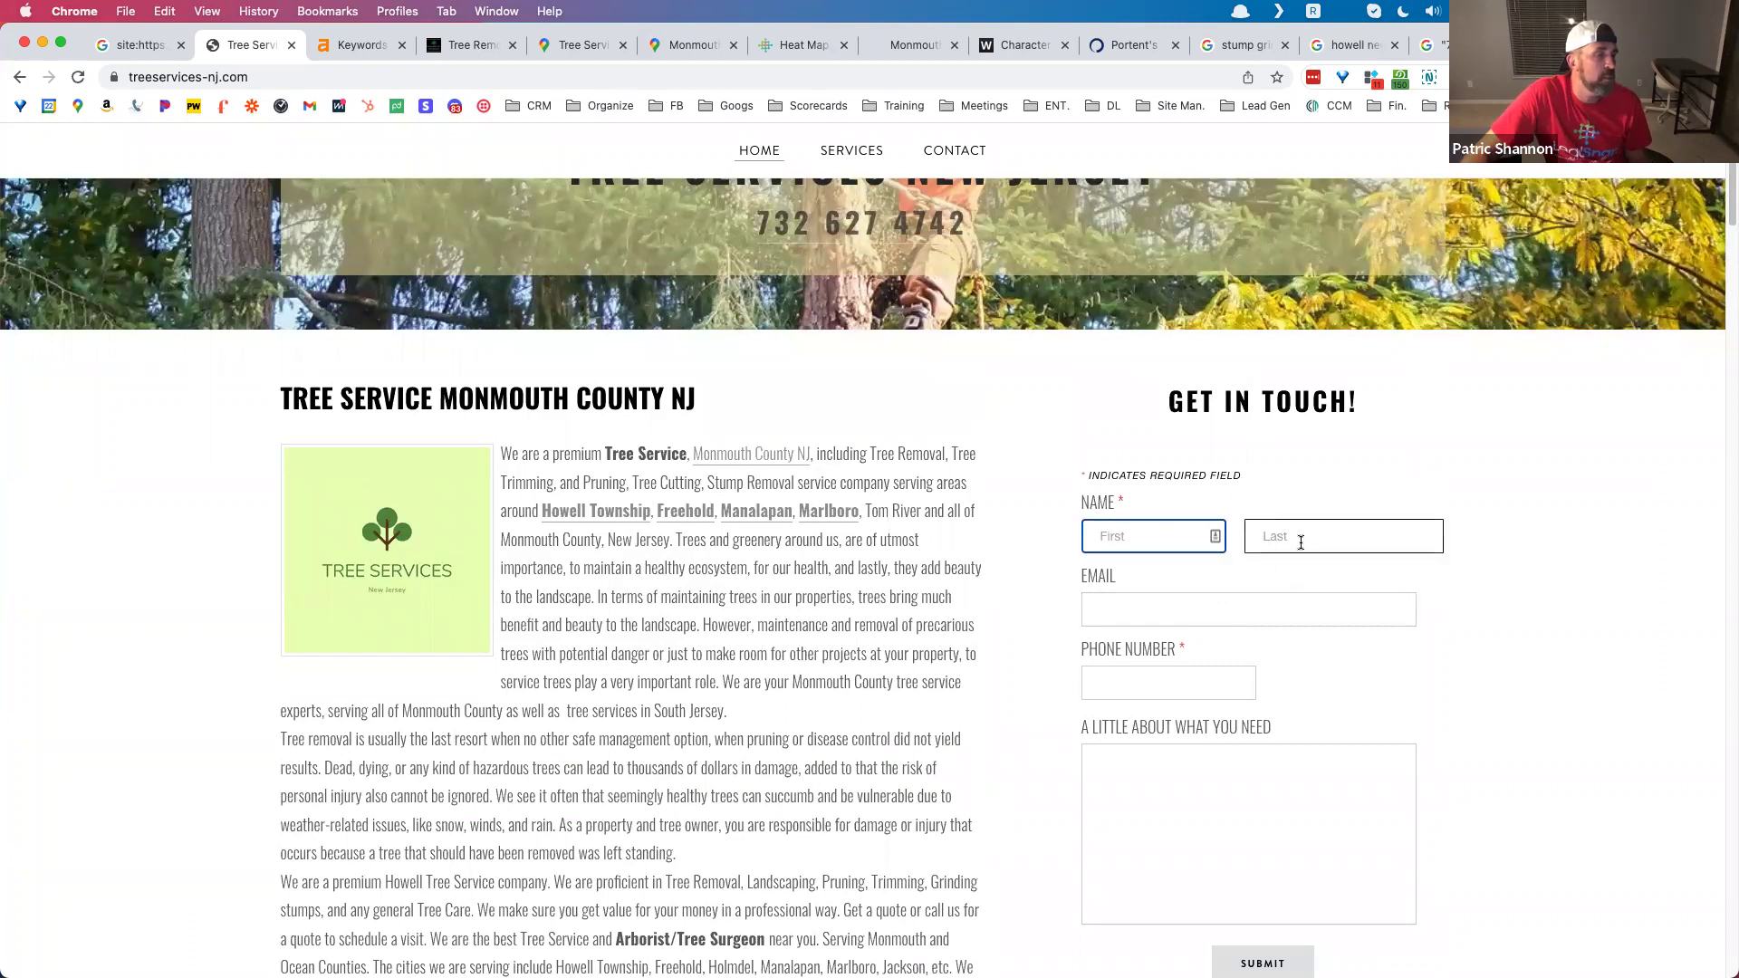
left_click(1149, 547)
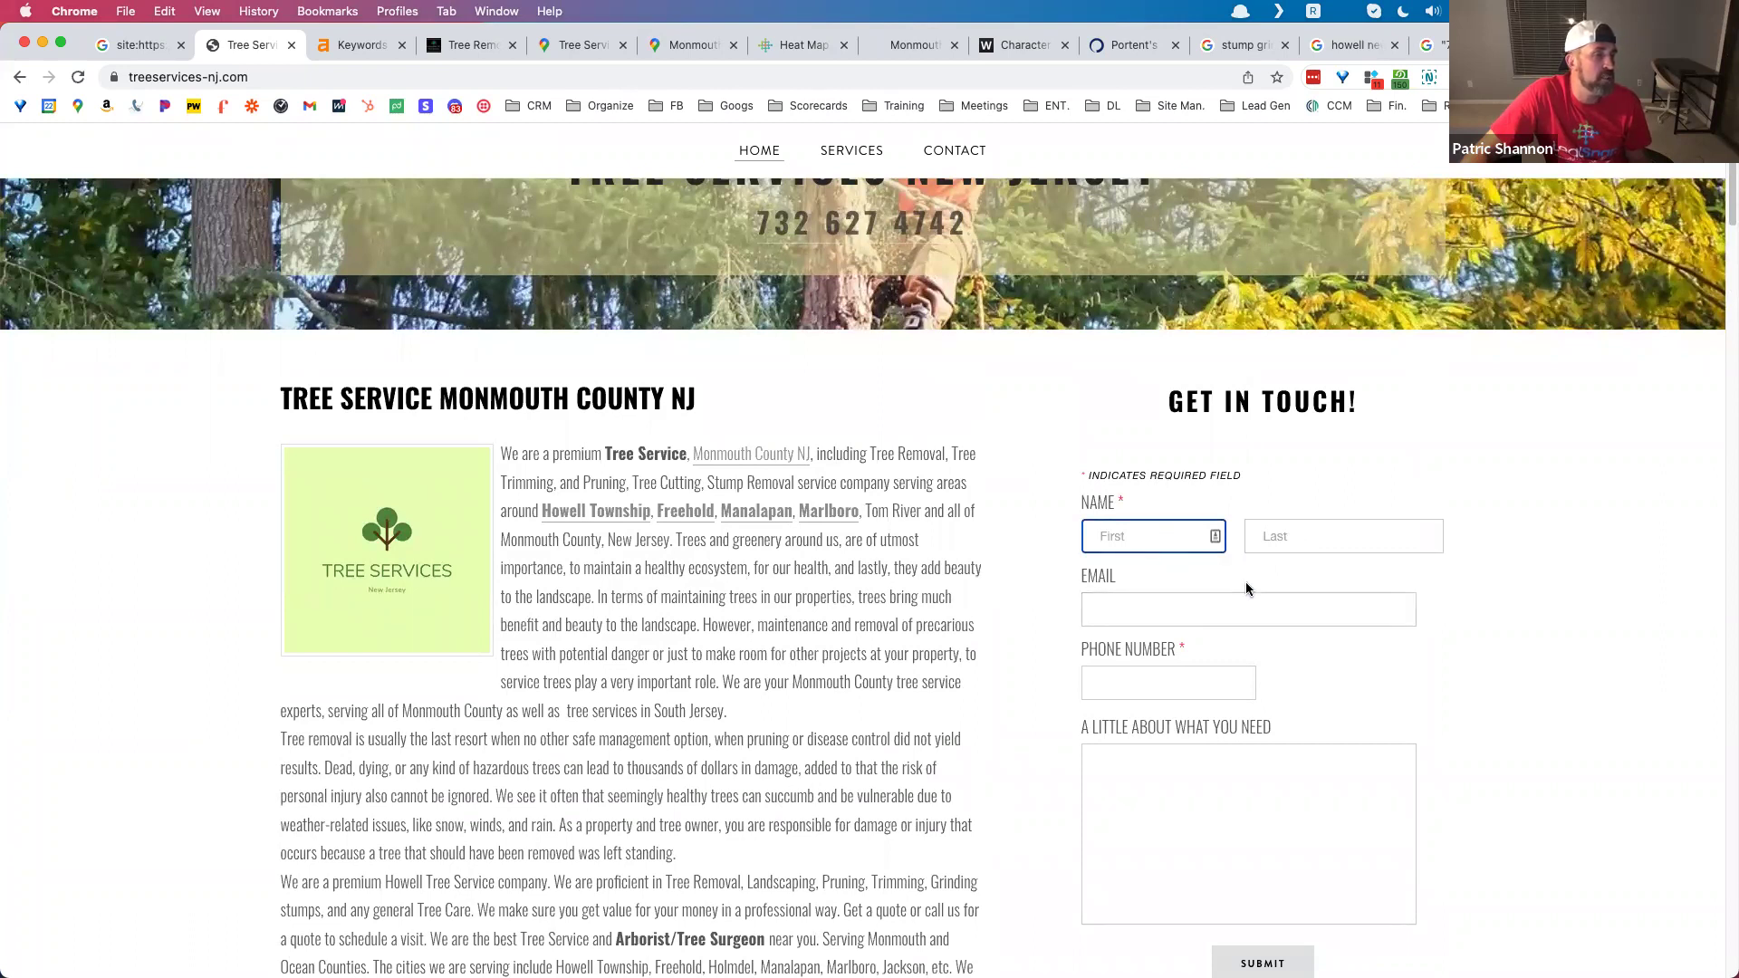
scroll(1195, 597, "down", 2)
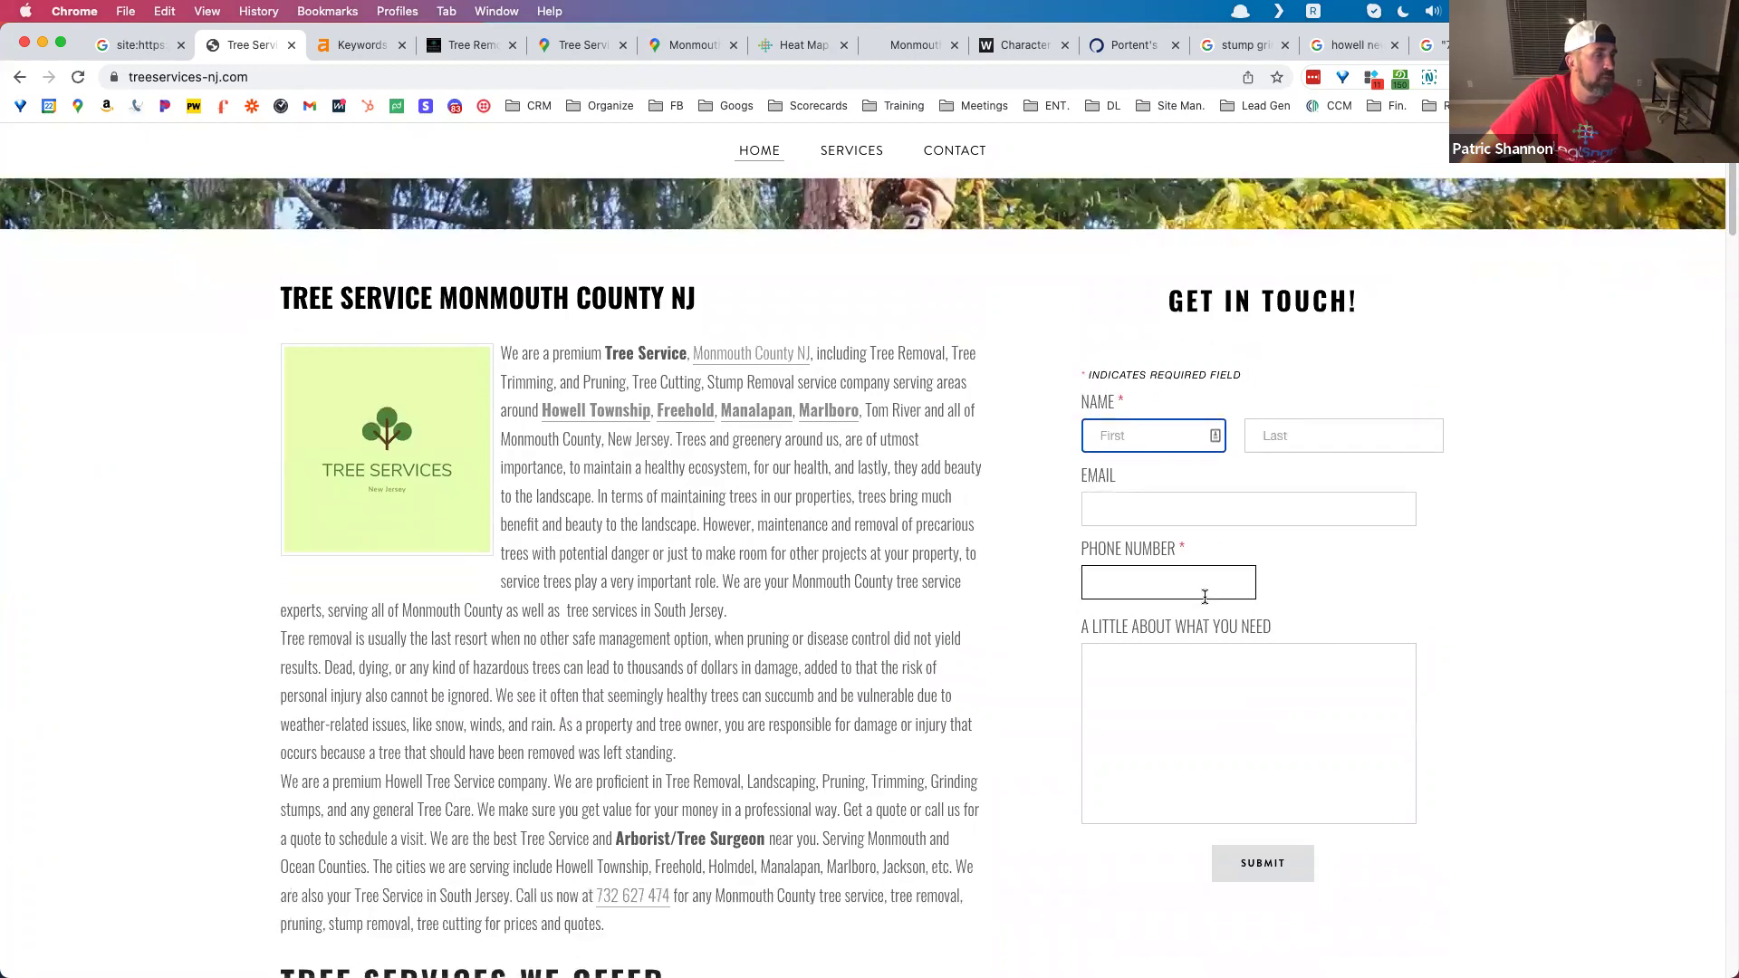
scroll(1201, 598, "down", 1)
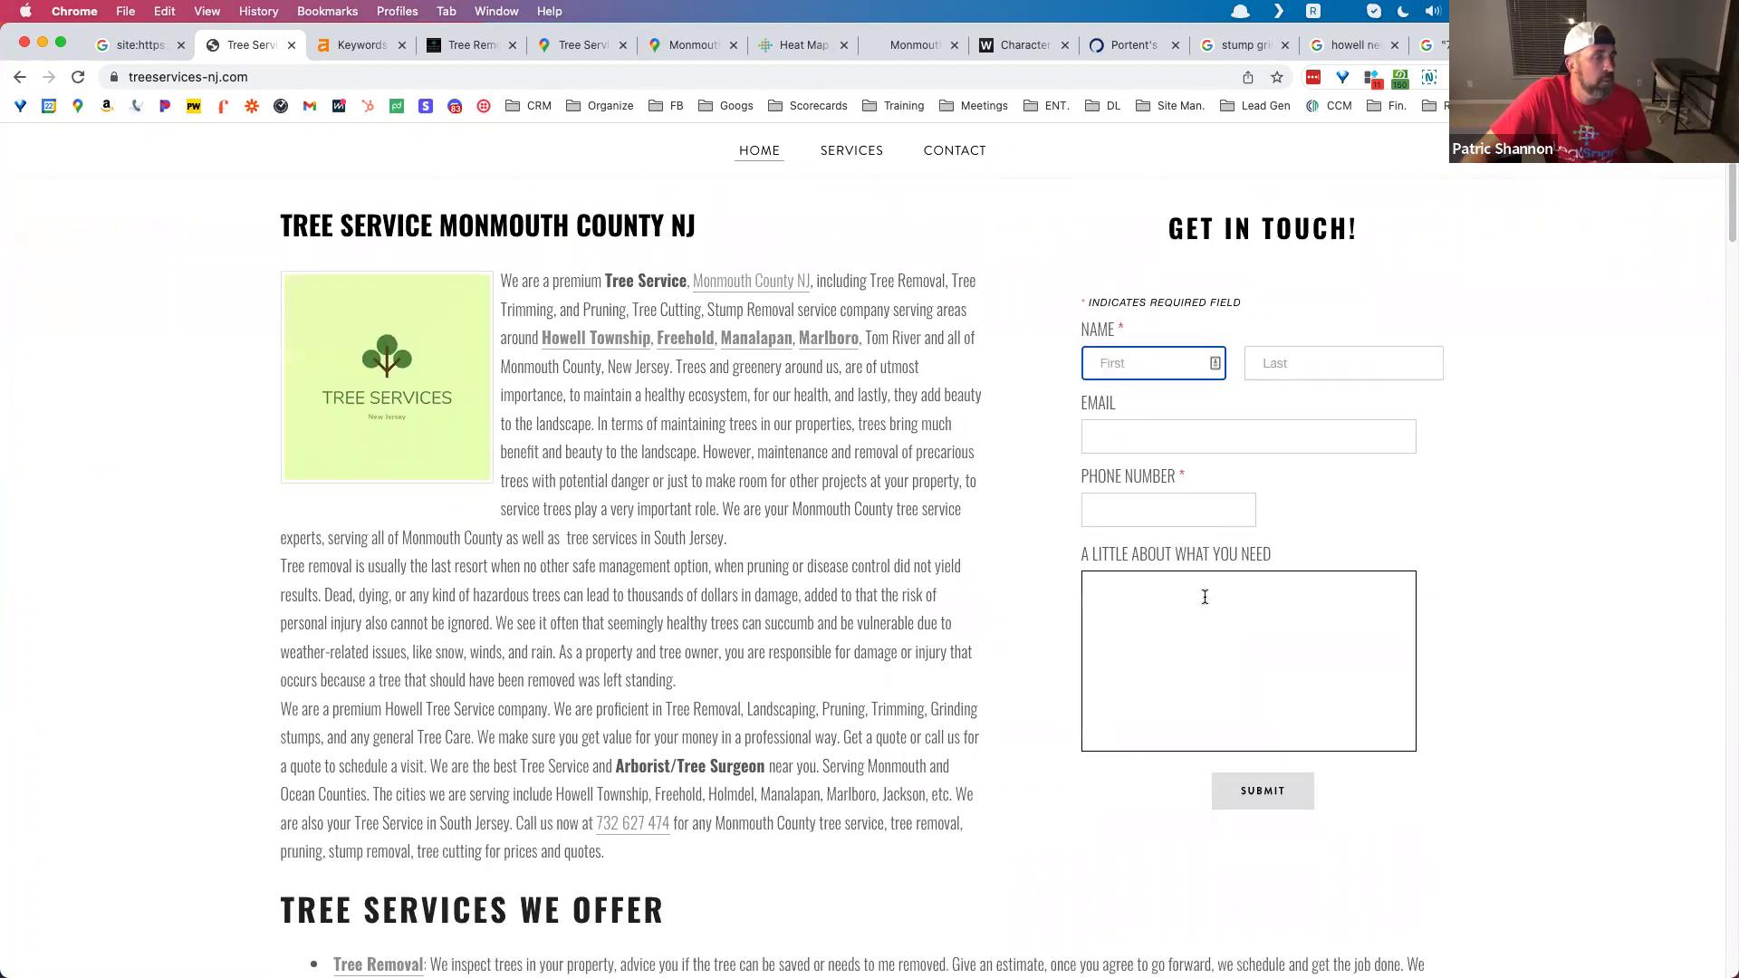
scroll(1183, 469, "down", 2)
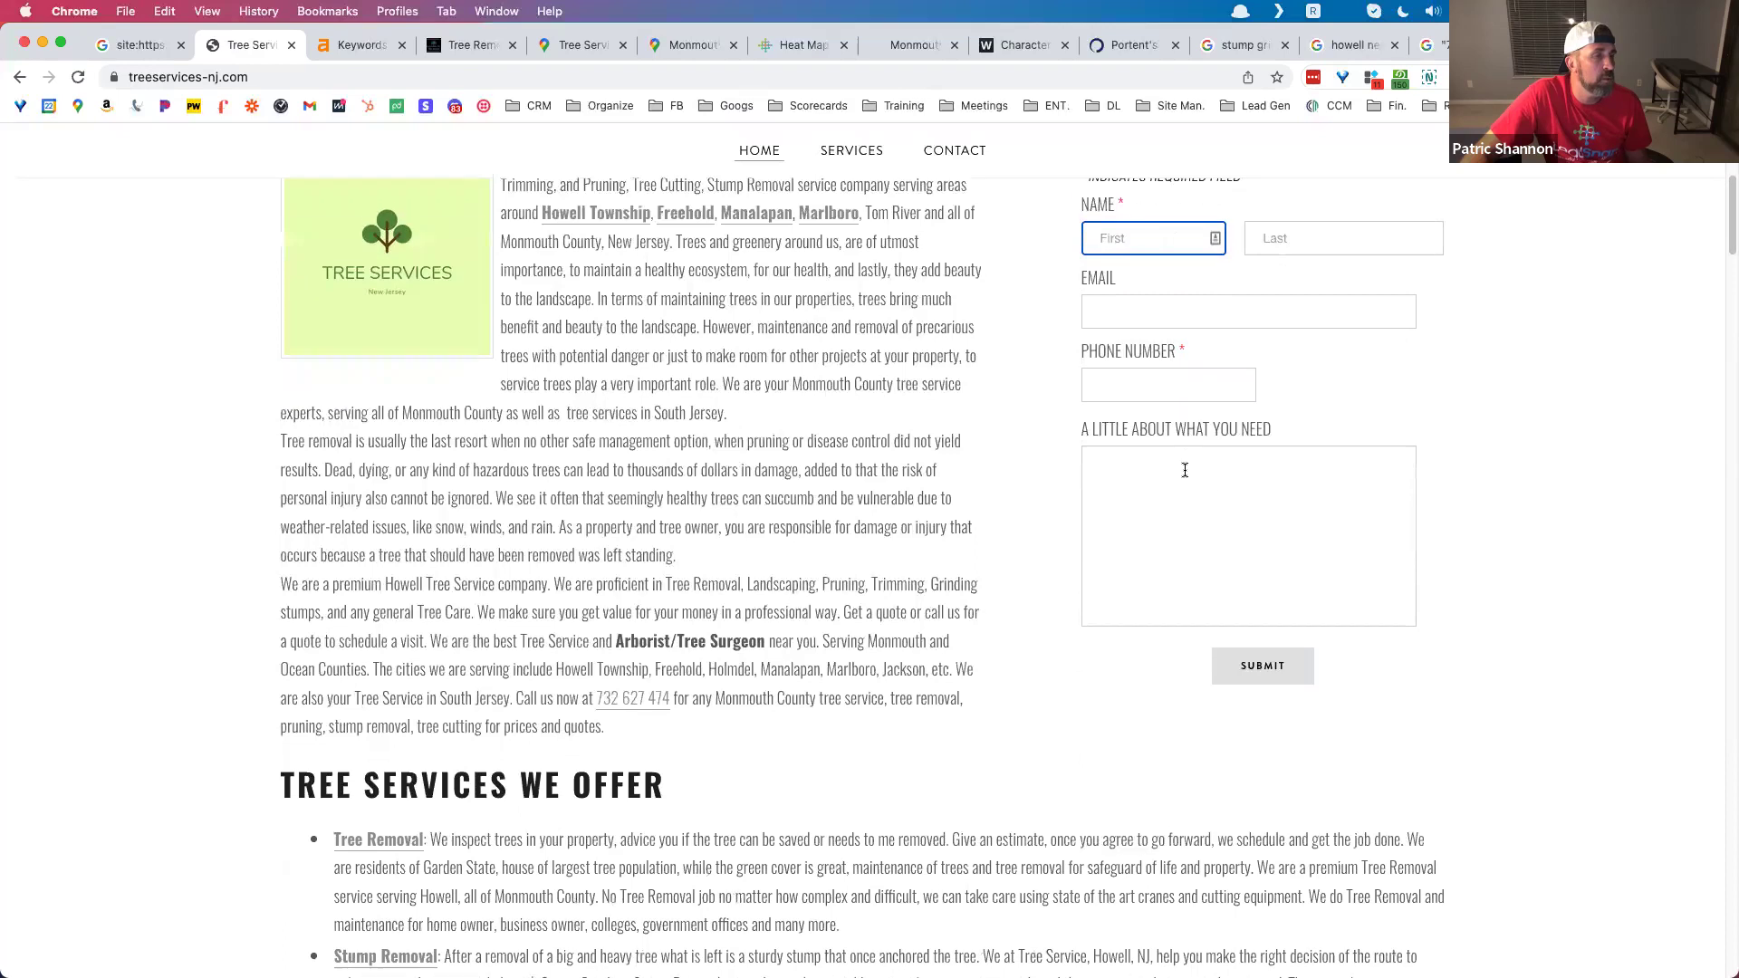
scroll(1221, 500, "down", 2)
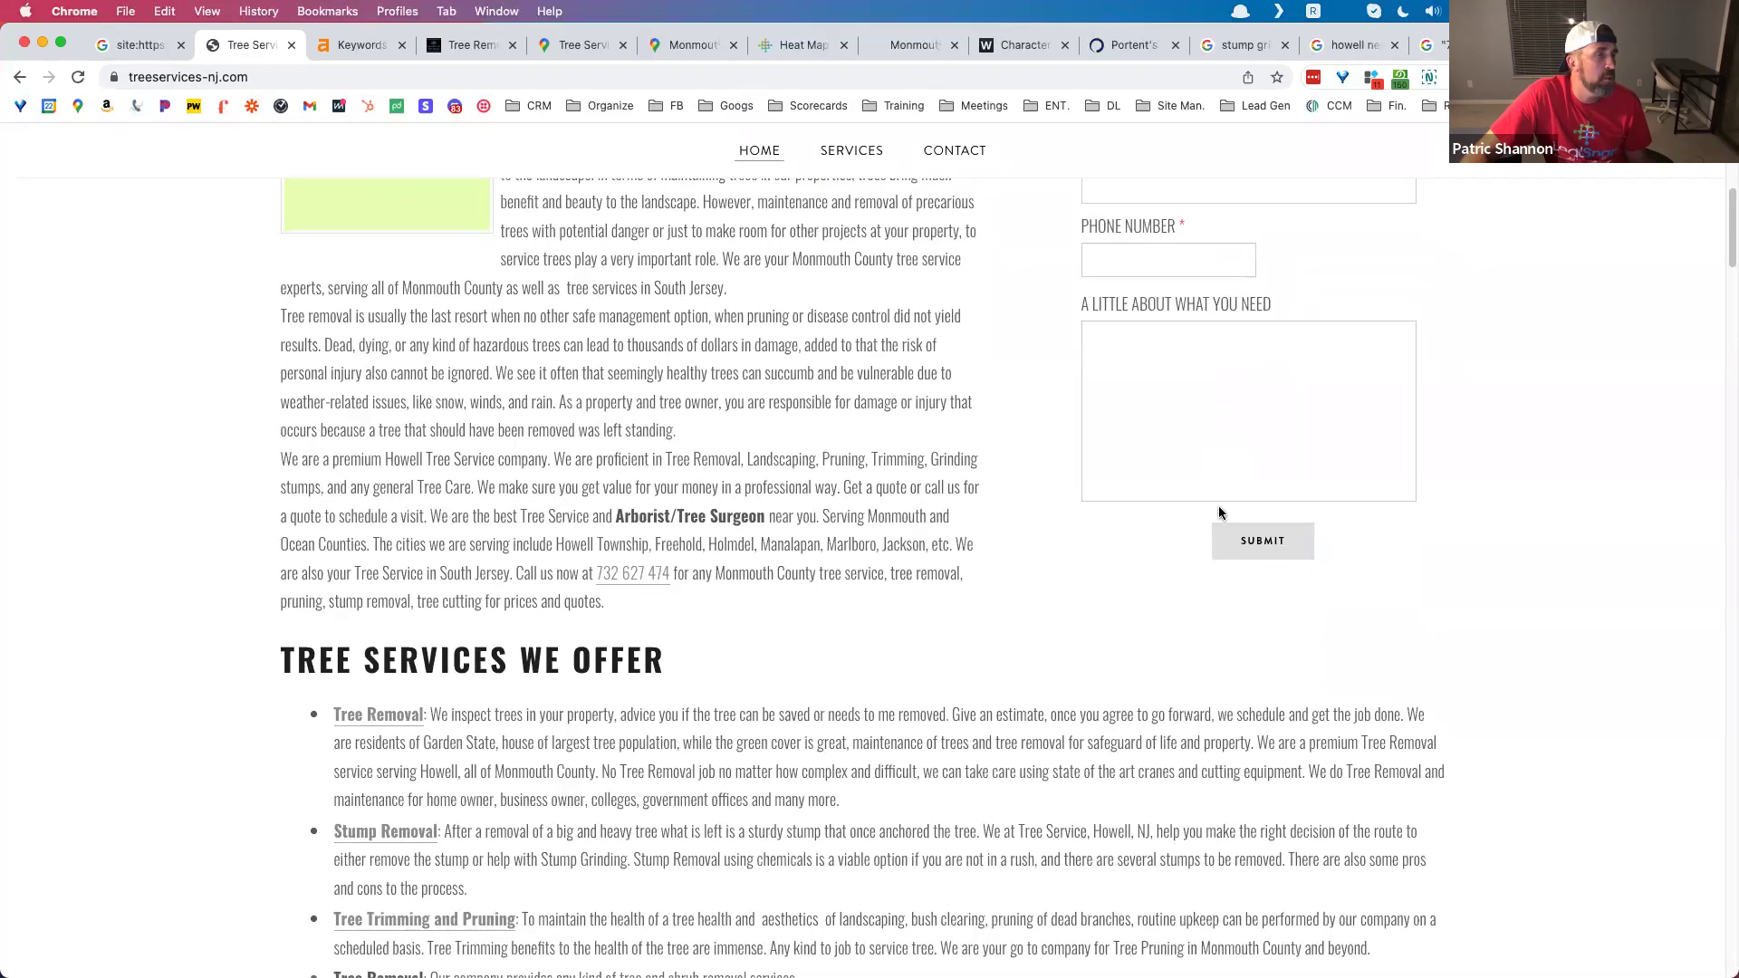
scroll(1219, 508, "up", 8)
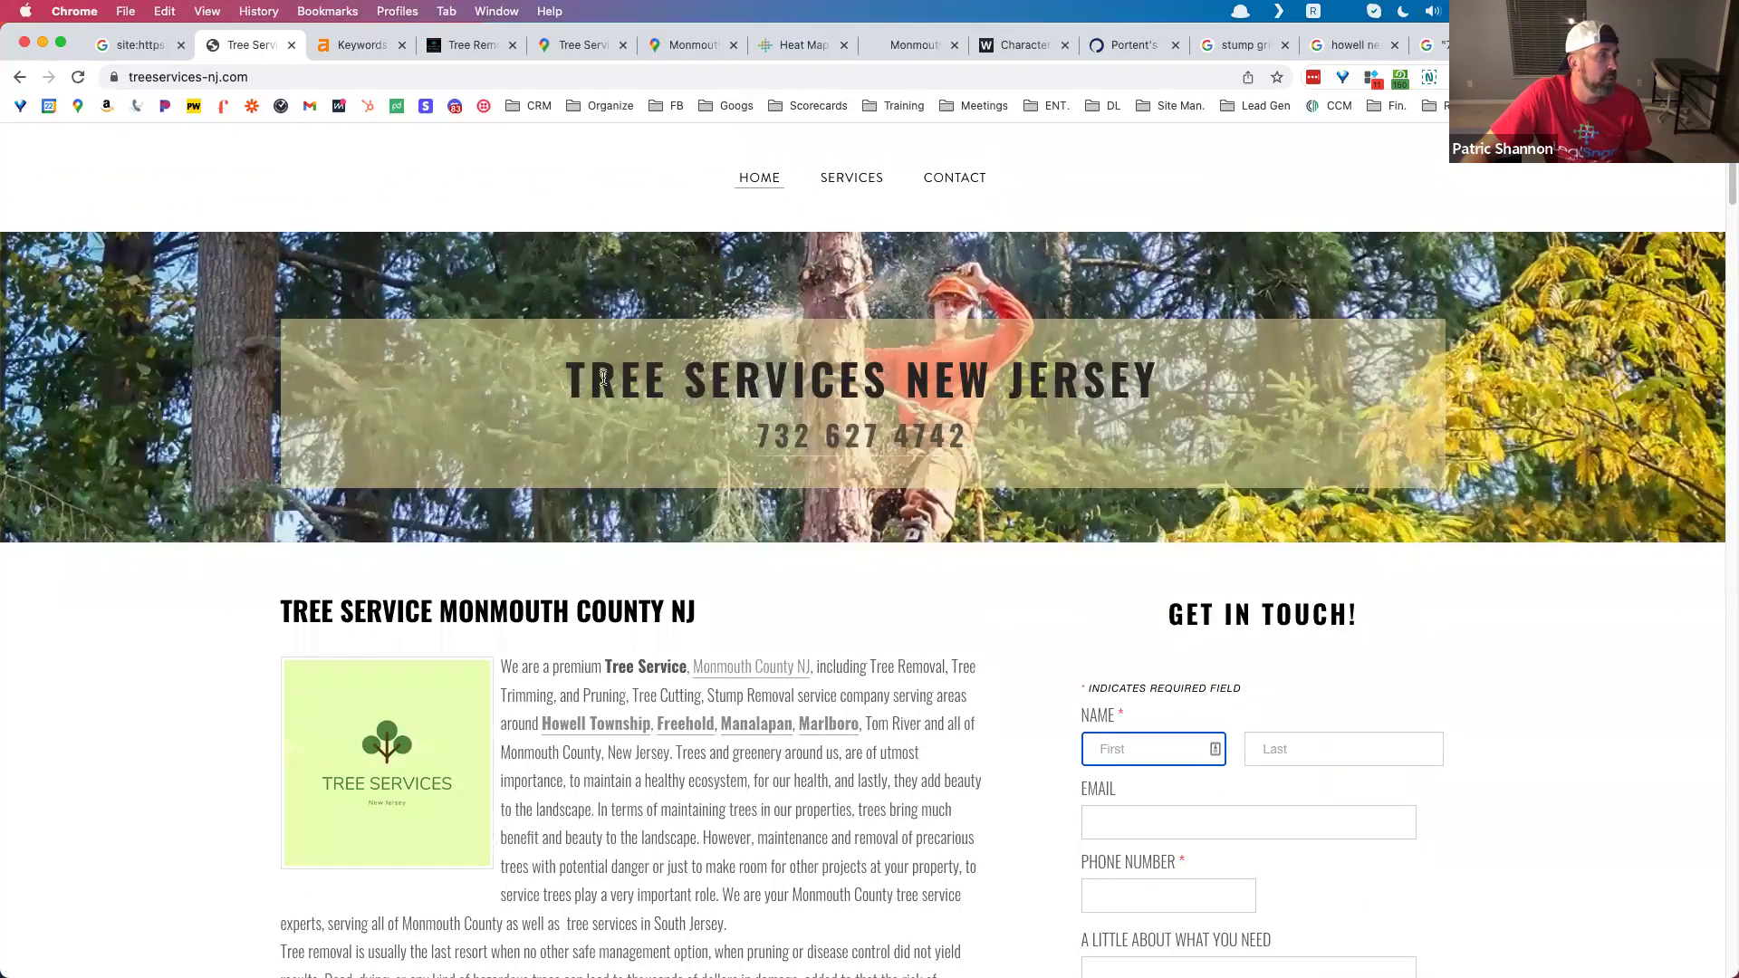
left_click_drag(577, 377, 1139, 381)
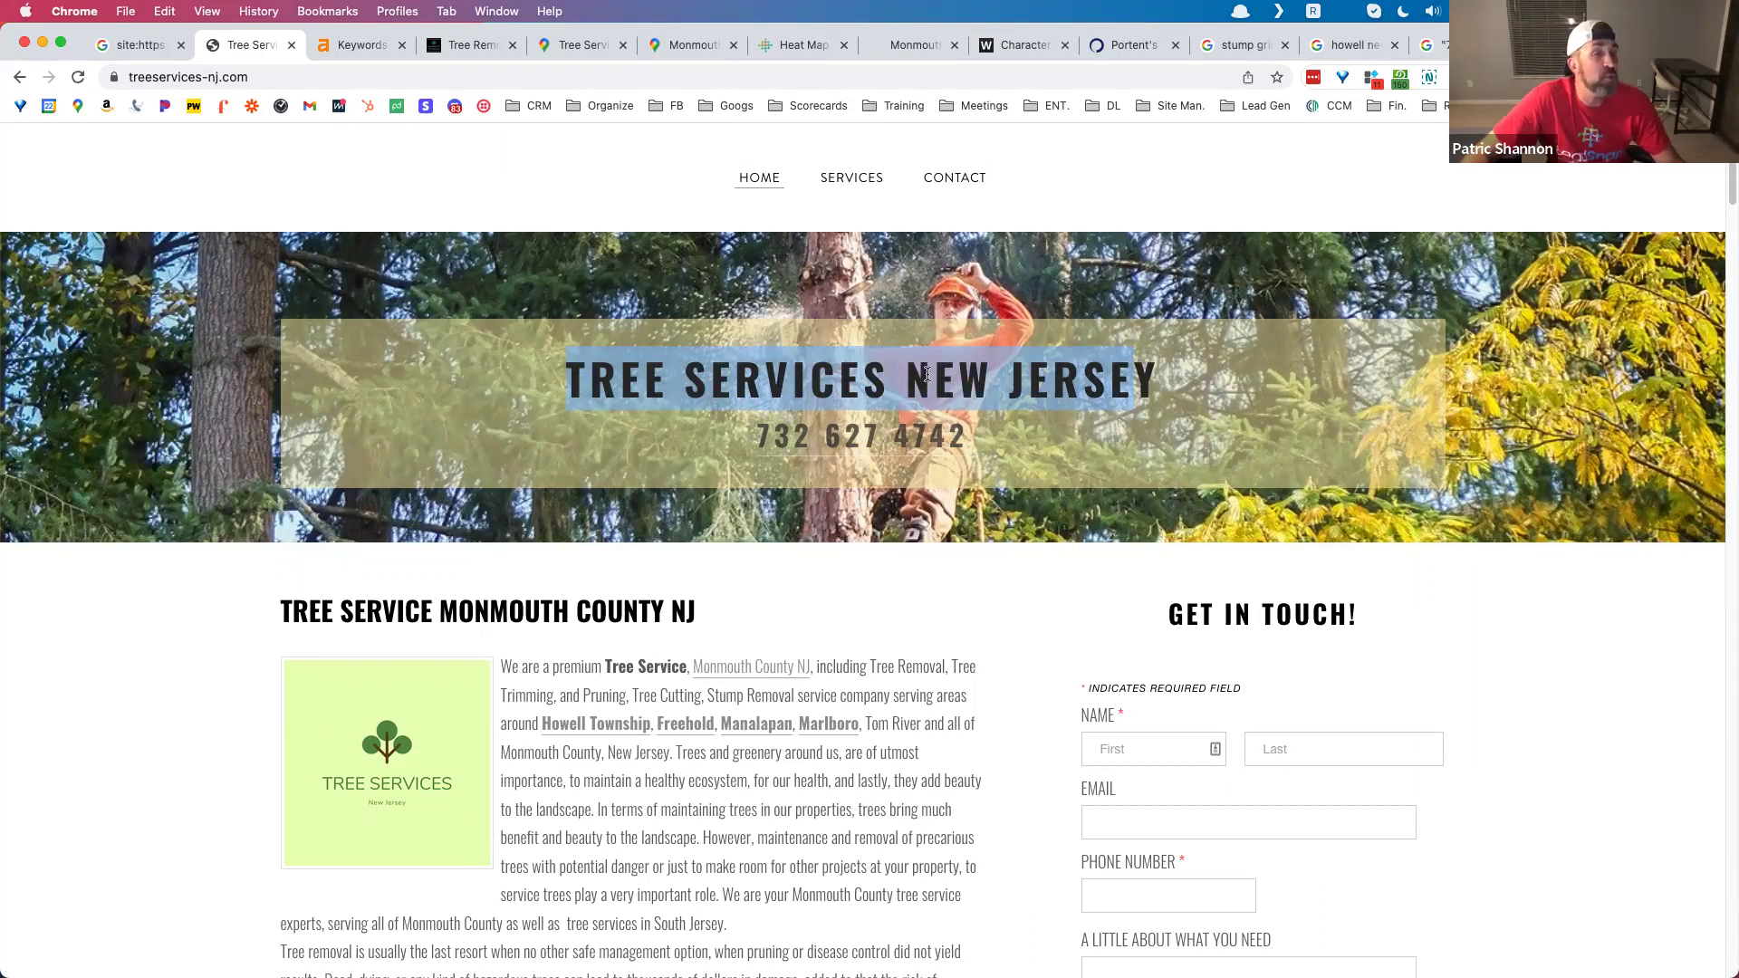
left_click(896, 369)
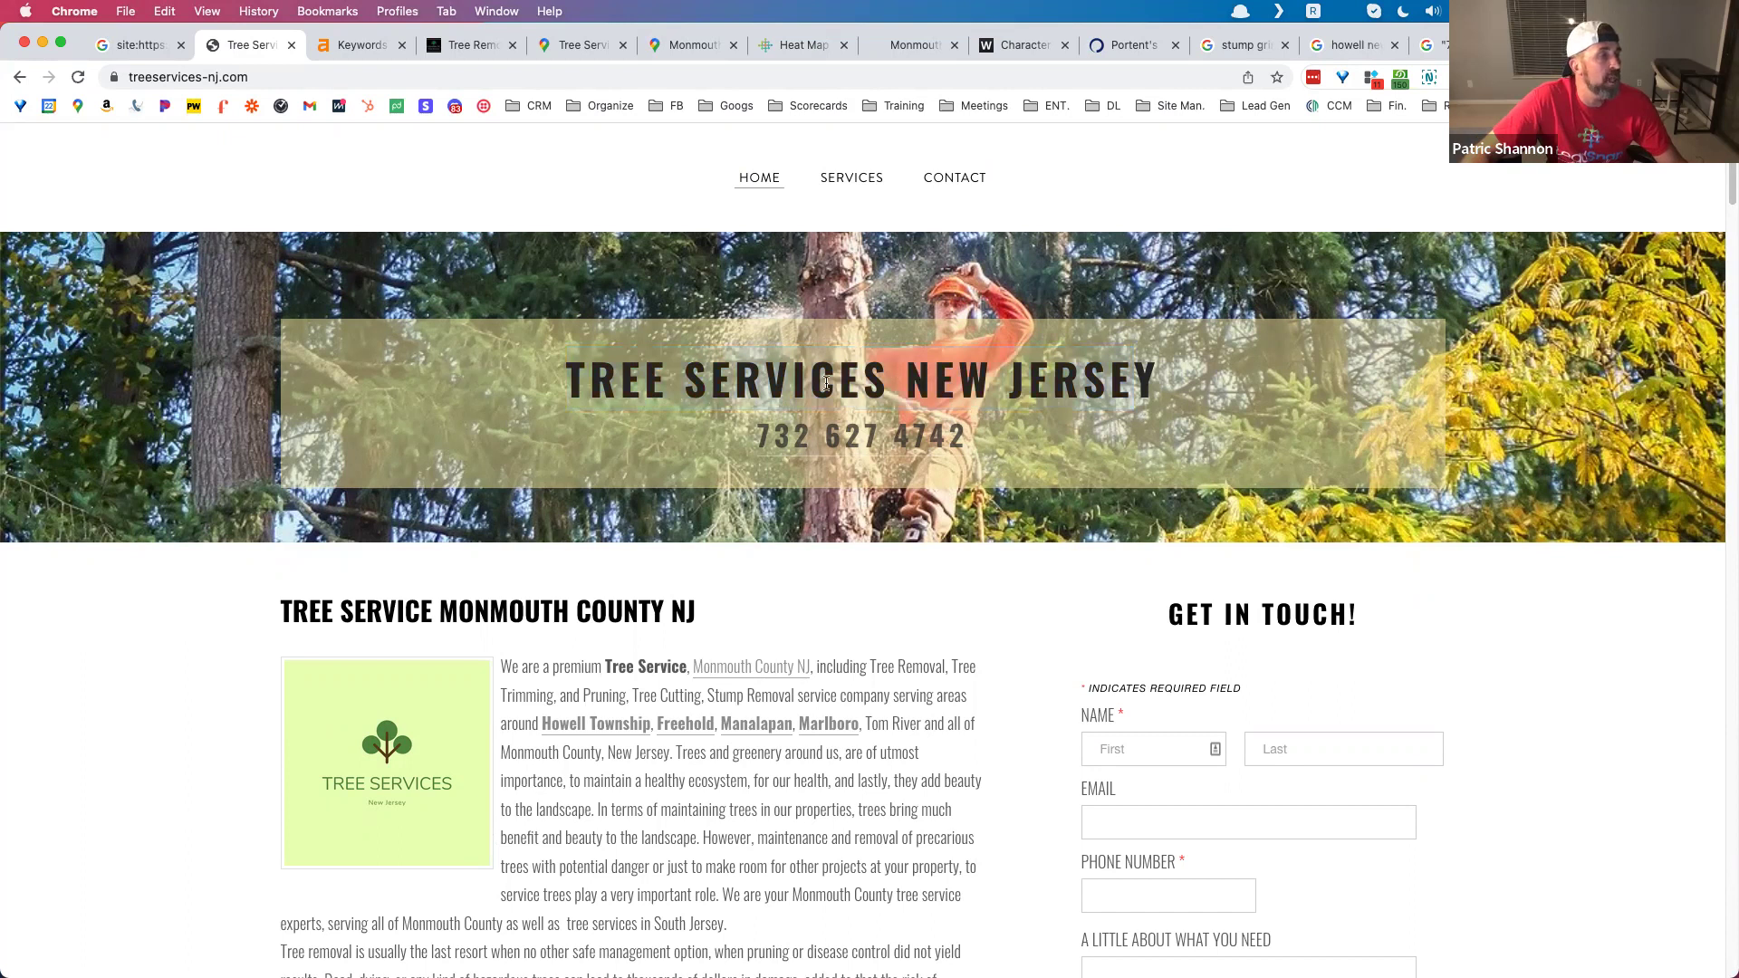
double_click(585, 374)
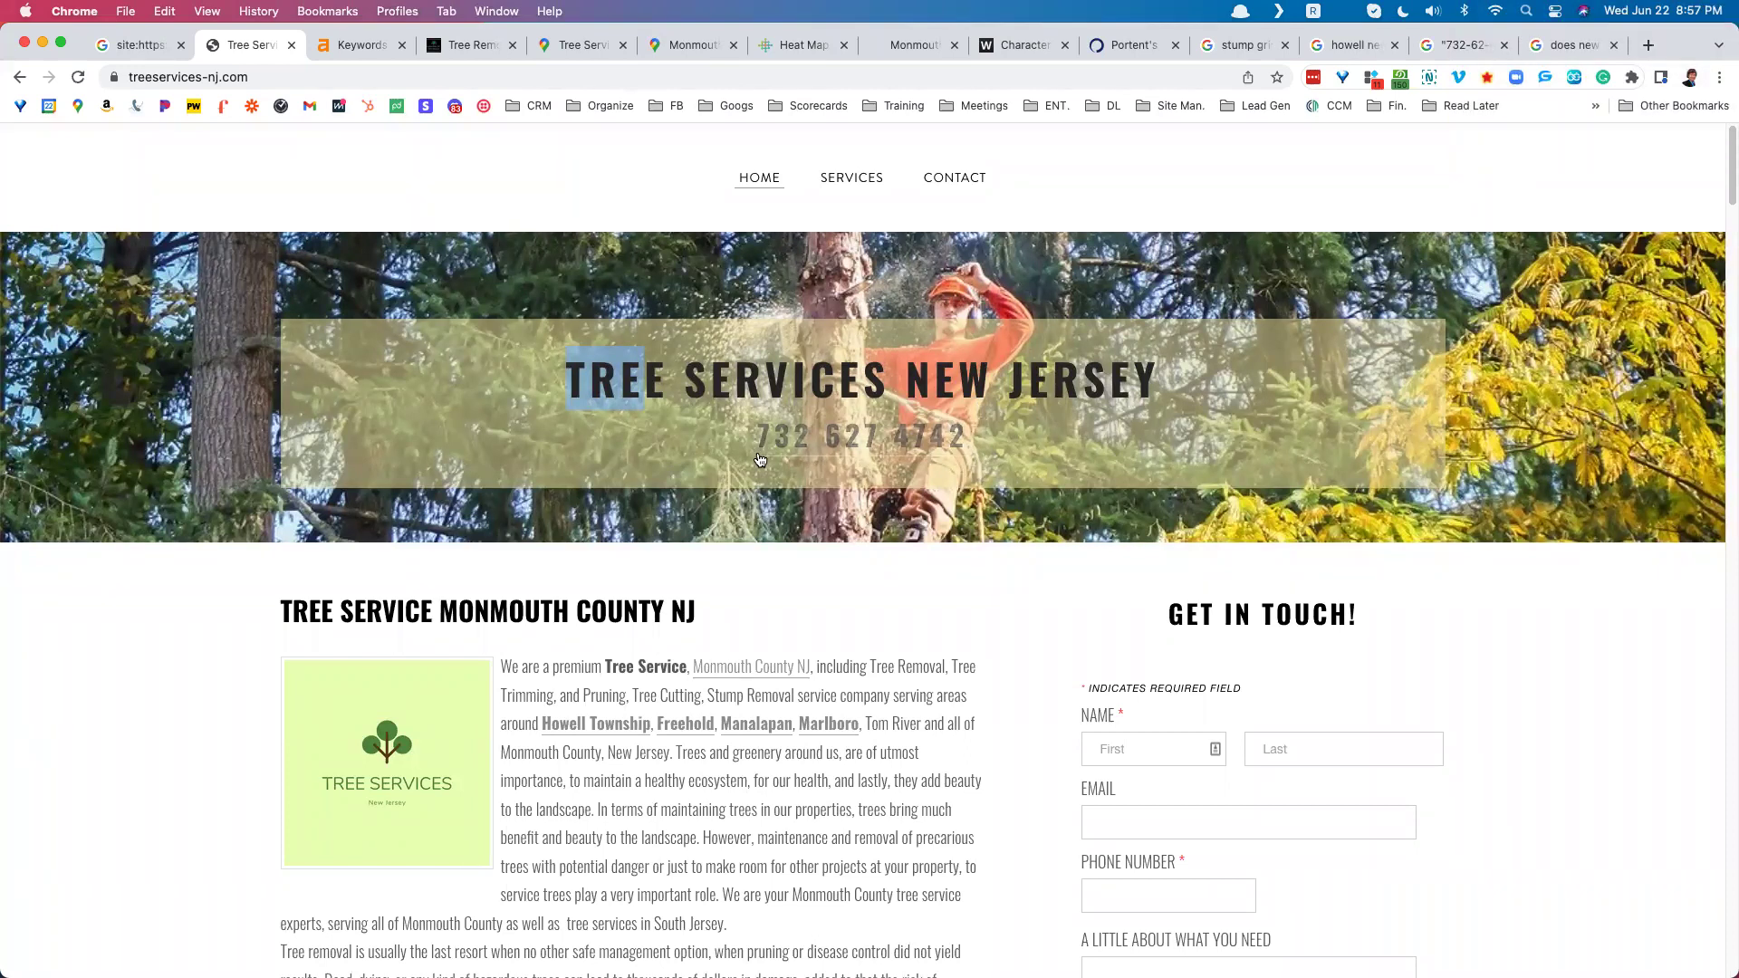
scroll(759, 459, "down", 5)
scroll(759, 460, "up", 3)
scroll(759, 459, "up", 3)
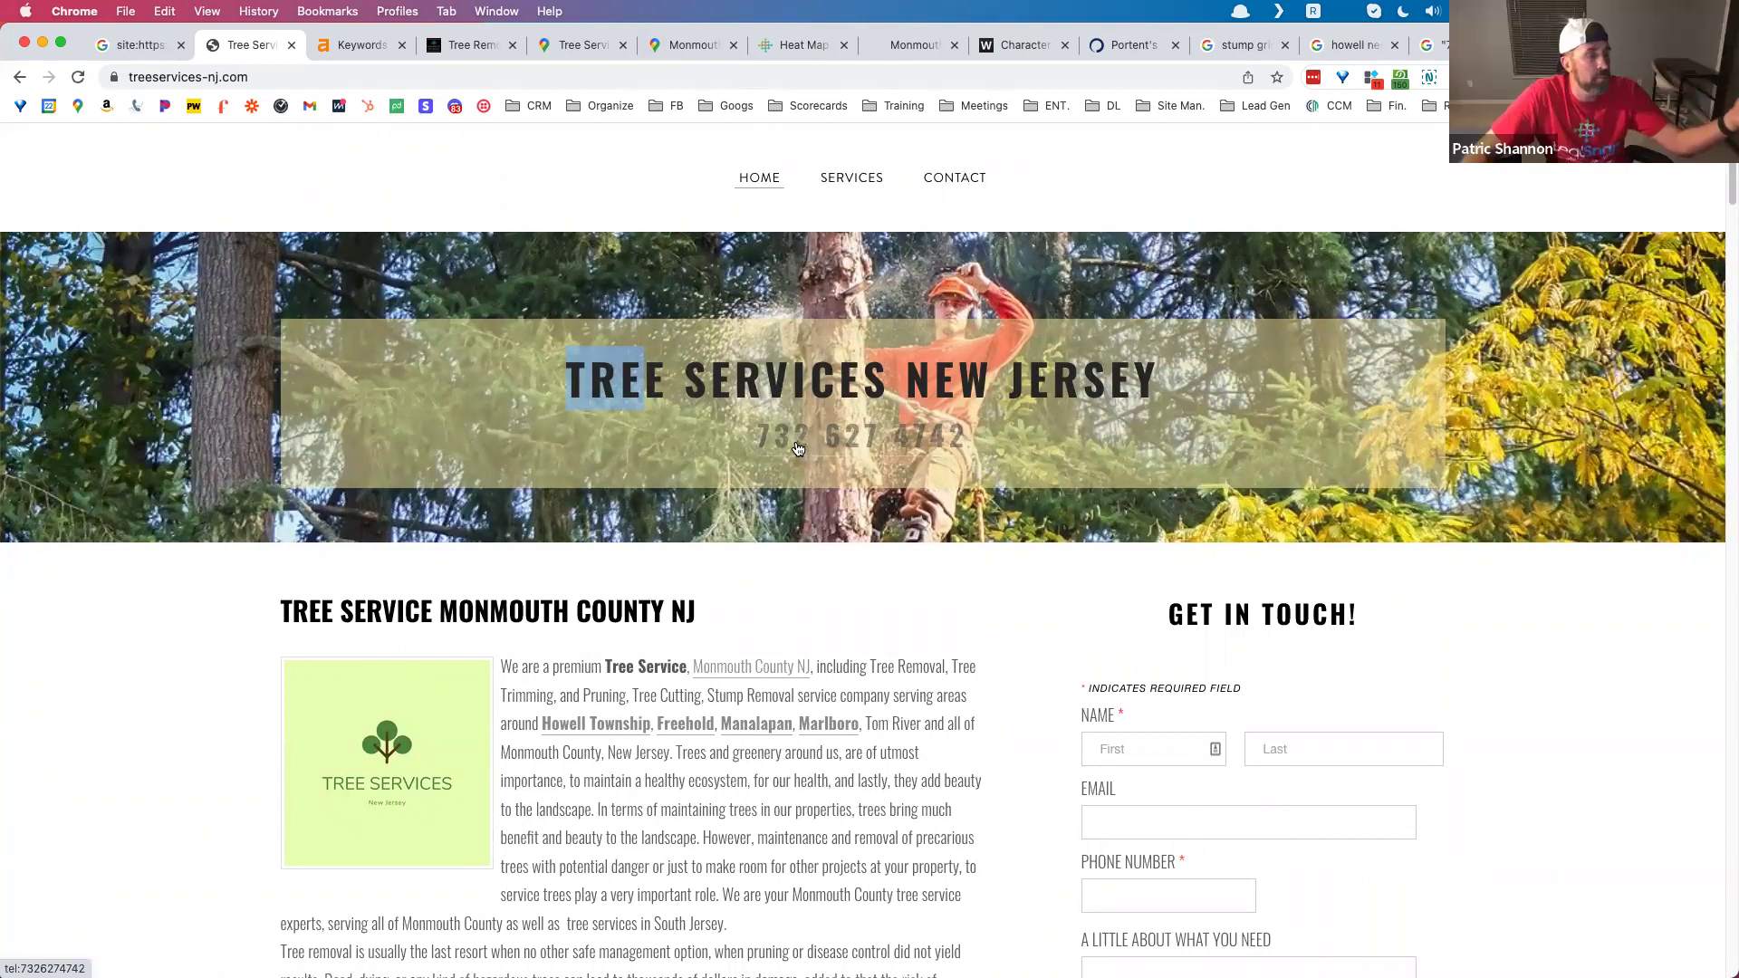
left_click(732, 420)
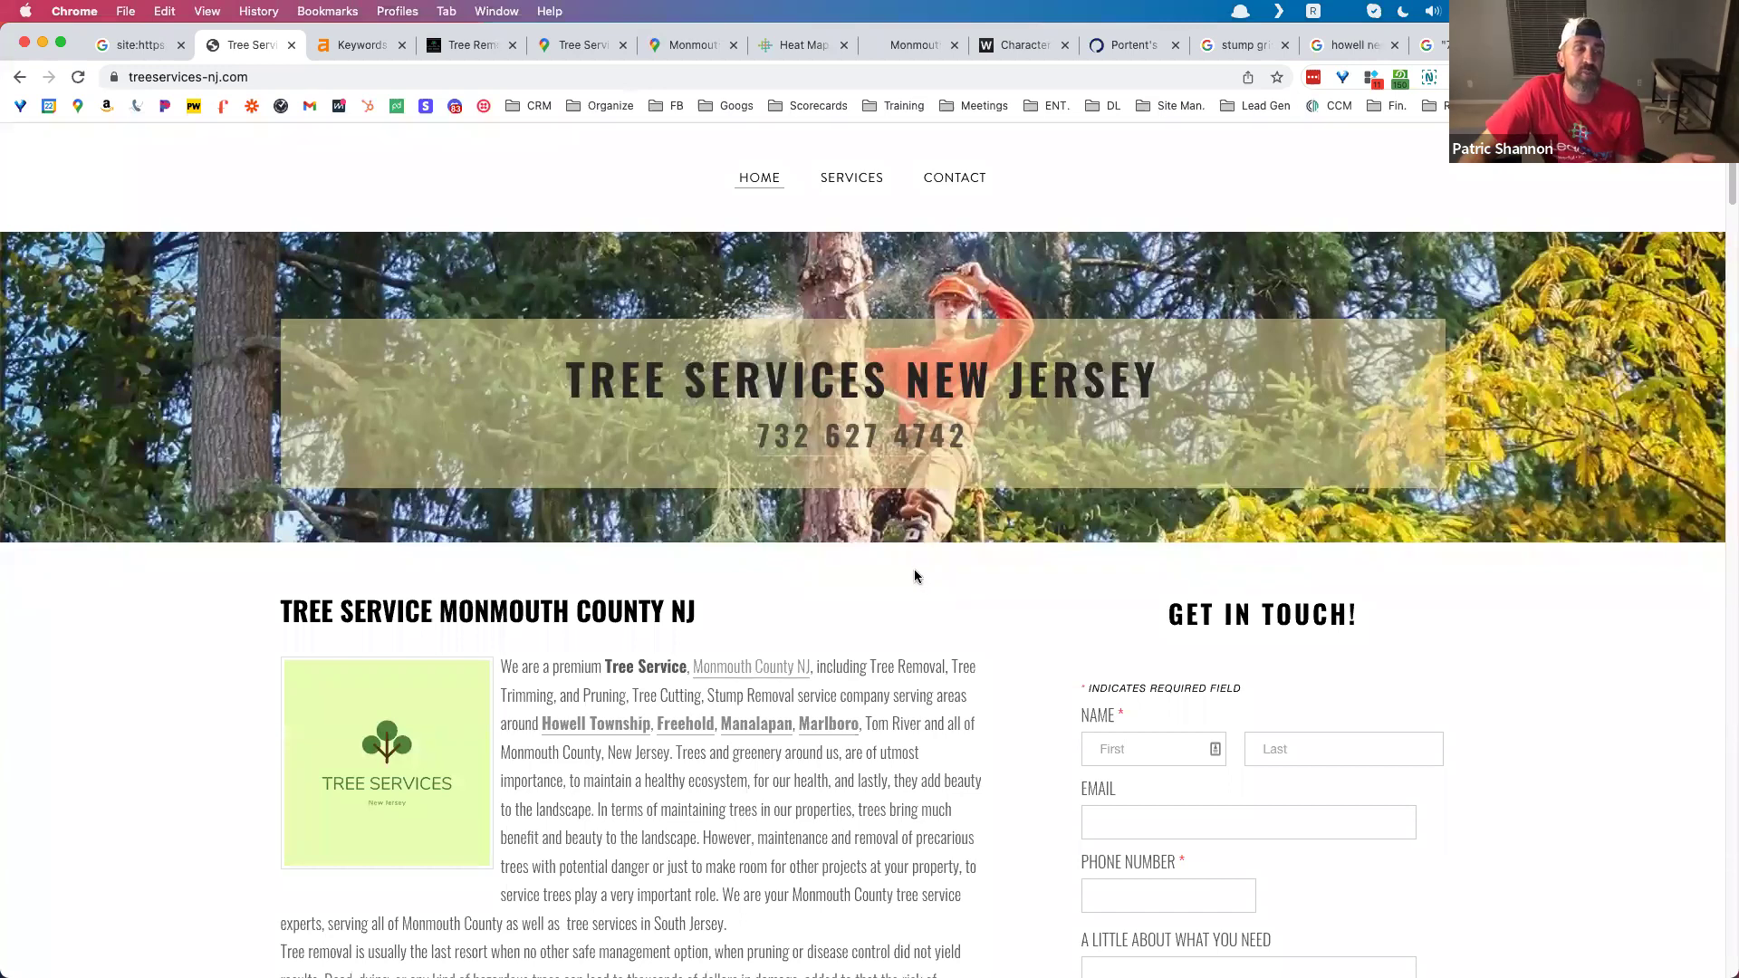
scroll(915, 576, "down", 5)
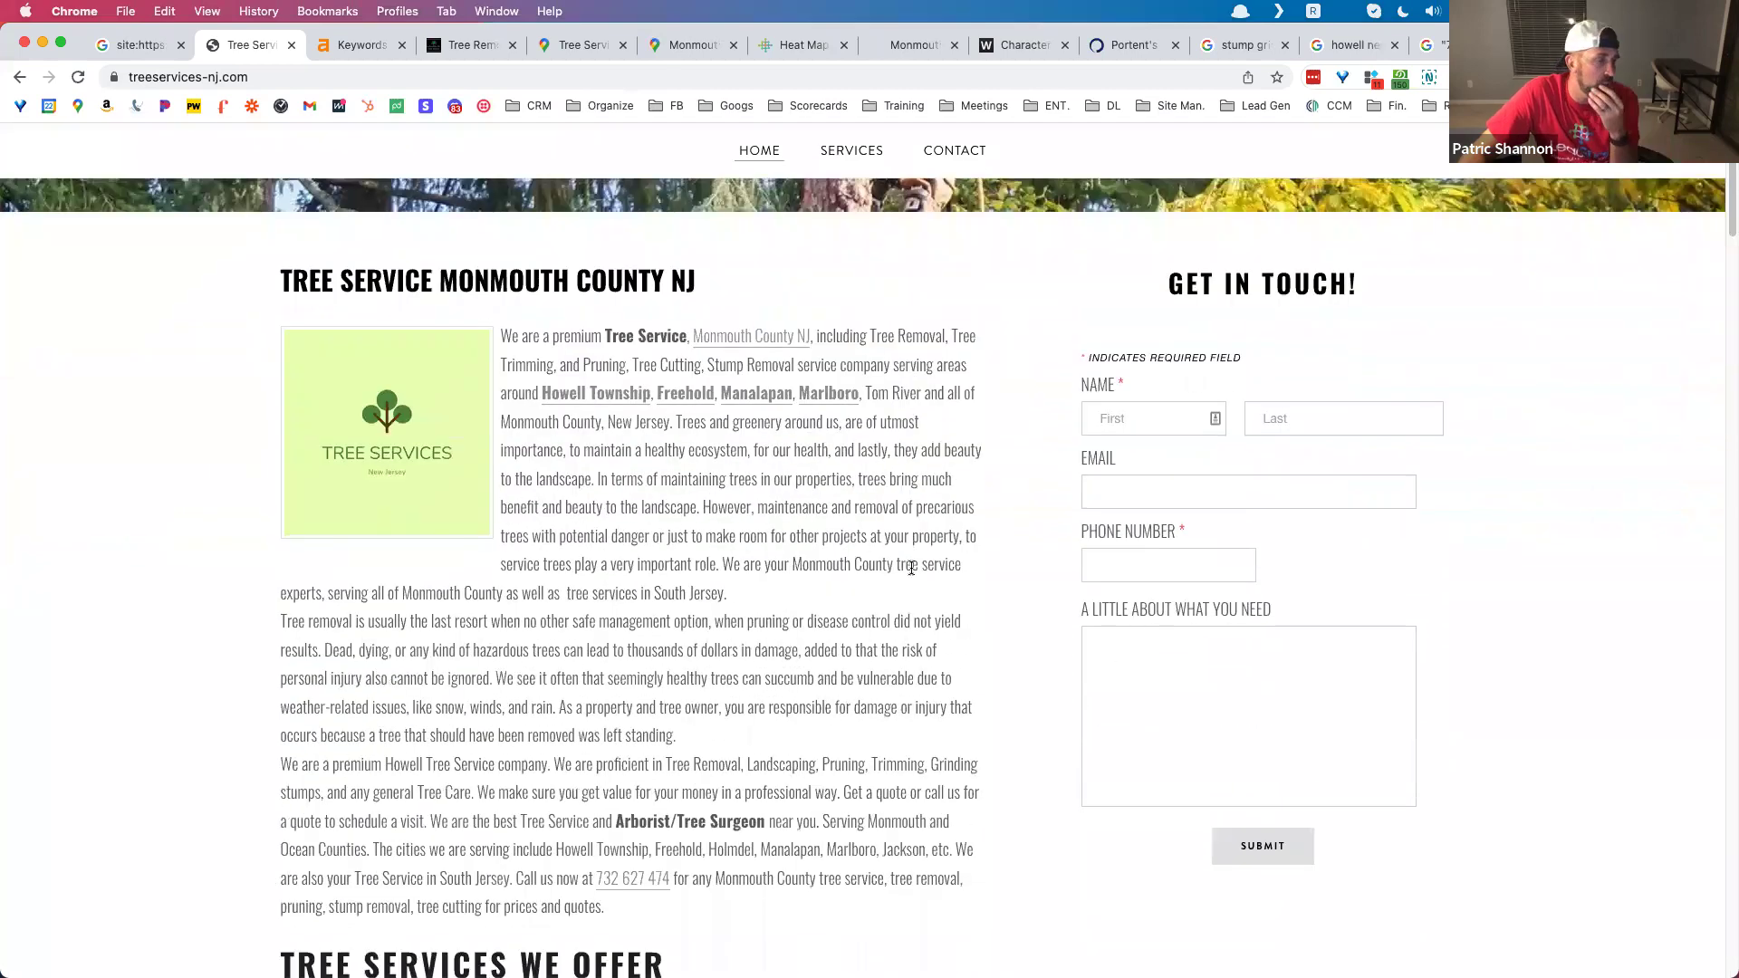
scroll(912, 568, "down", 3)
scroll(911, 568, "down", 10)
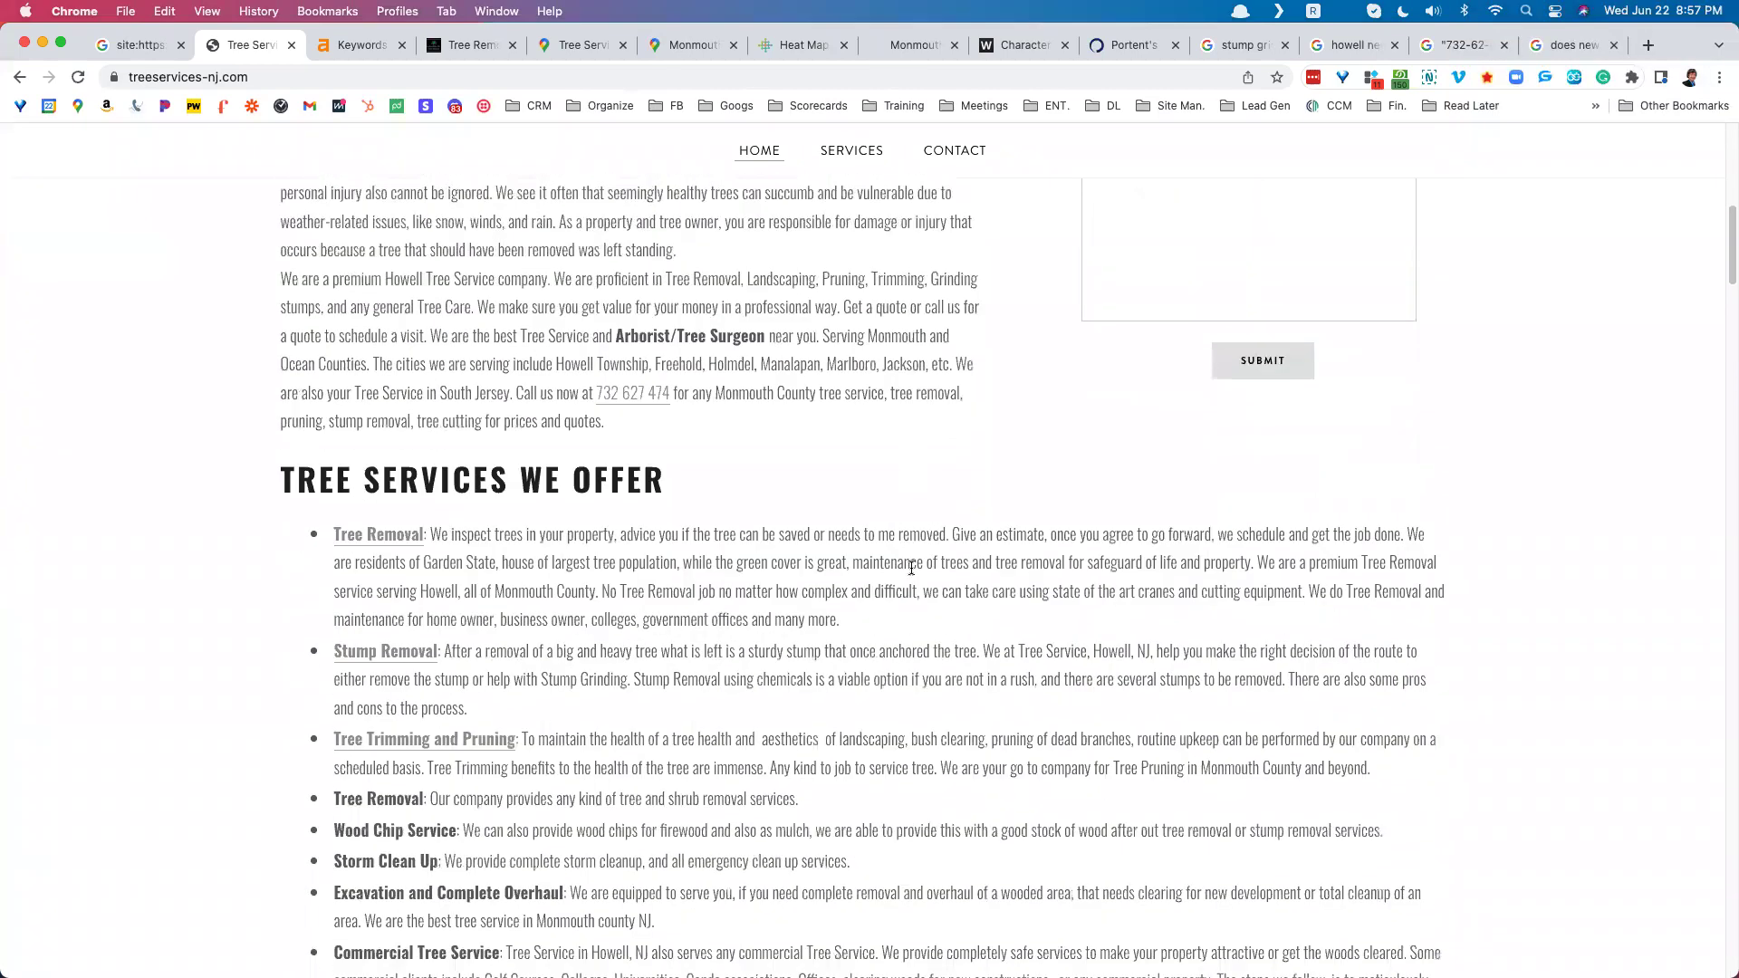
scroll(911, 568, "down", 7)
scroll(926, 569, "up", 5)
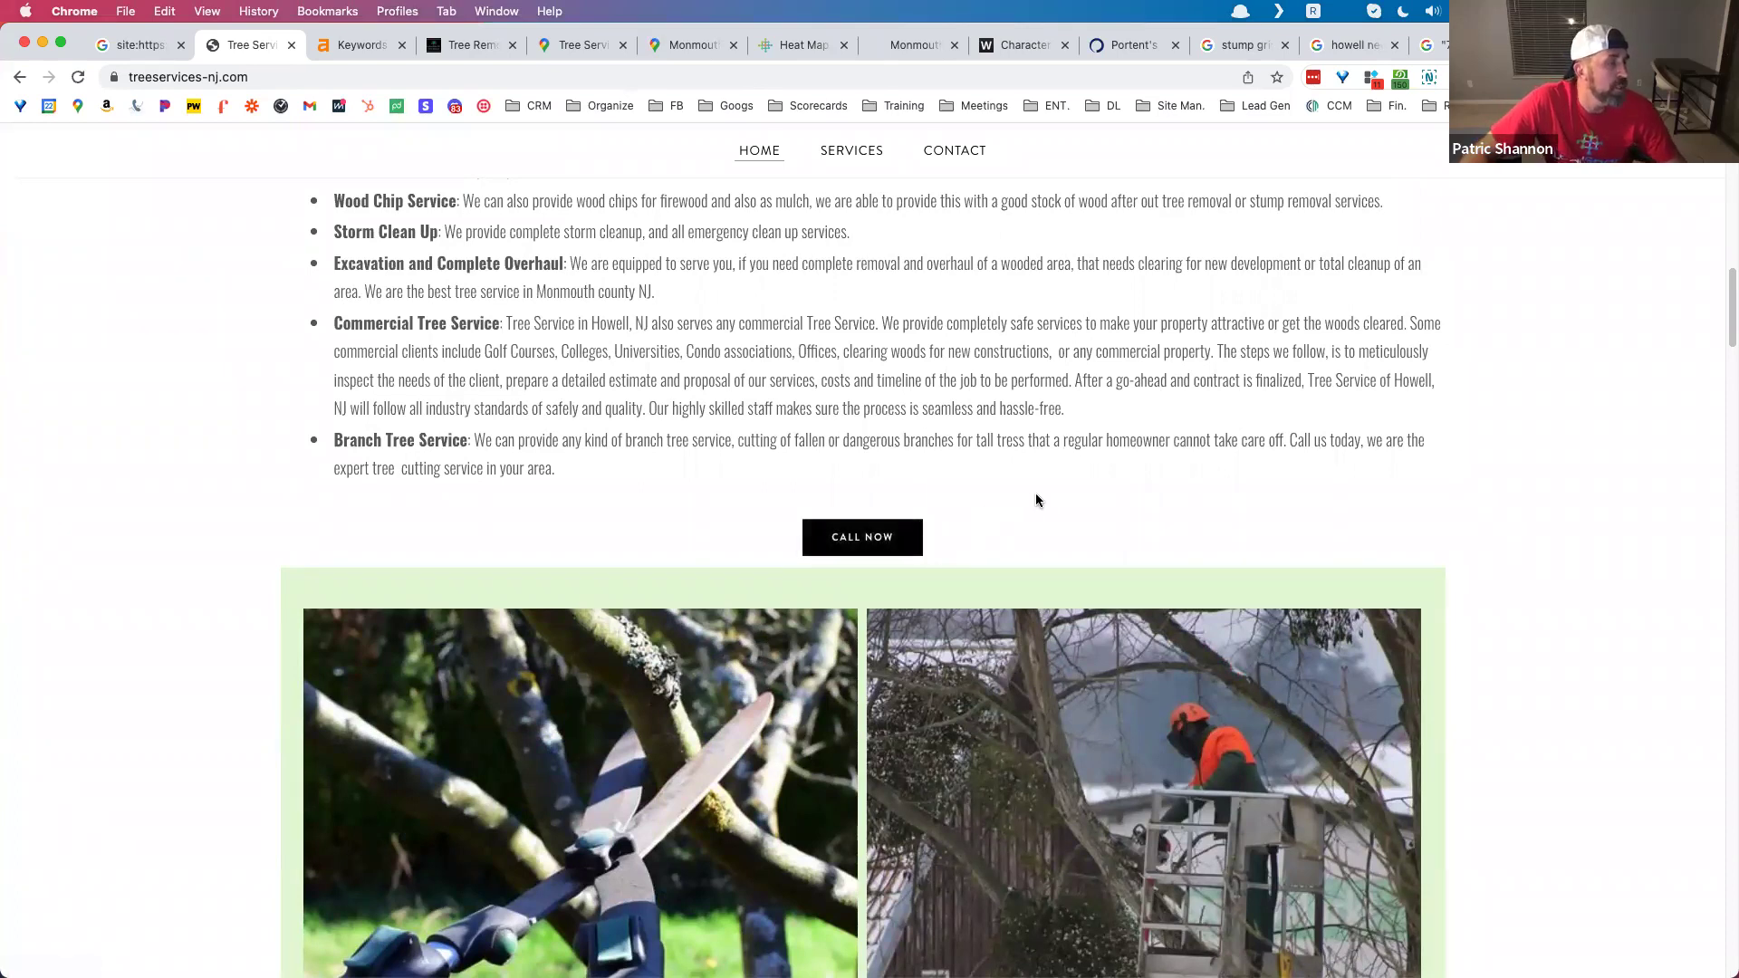
scroll(1008, 500, "down", 5)
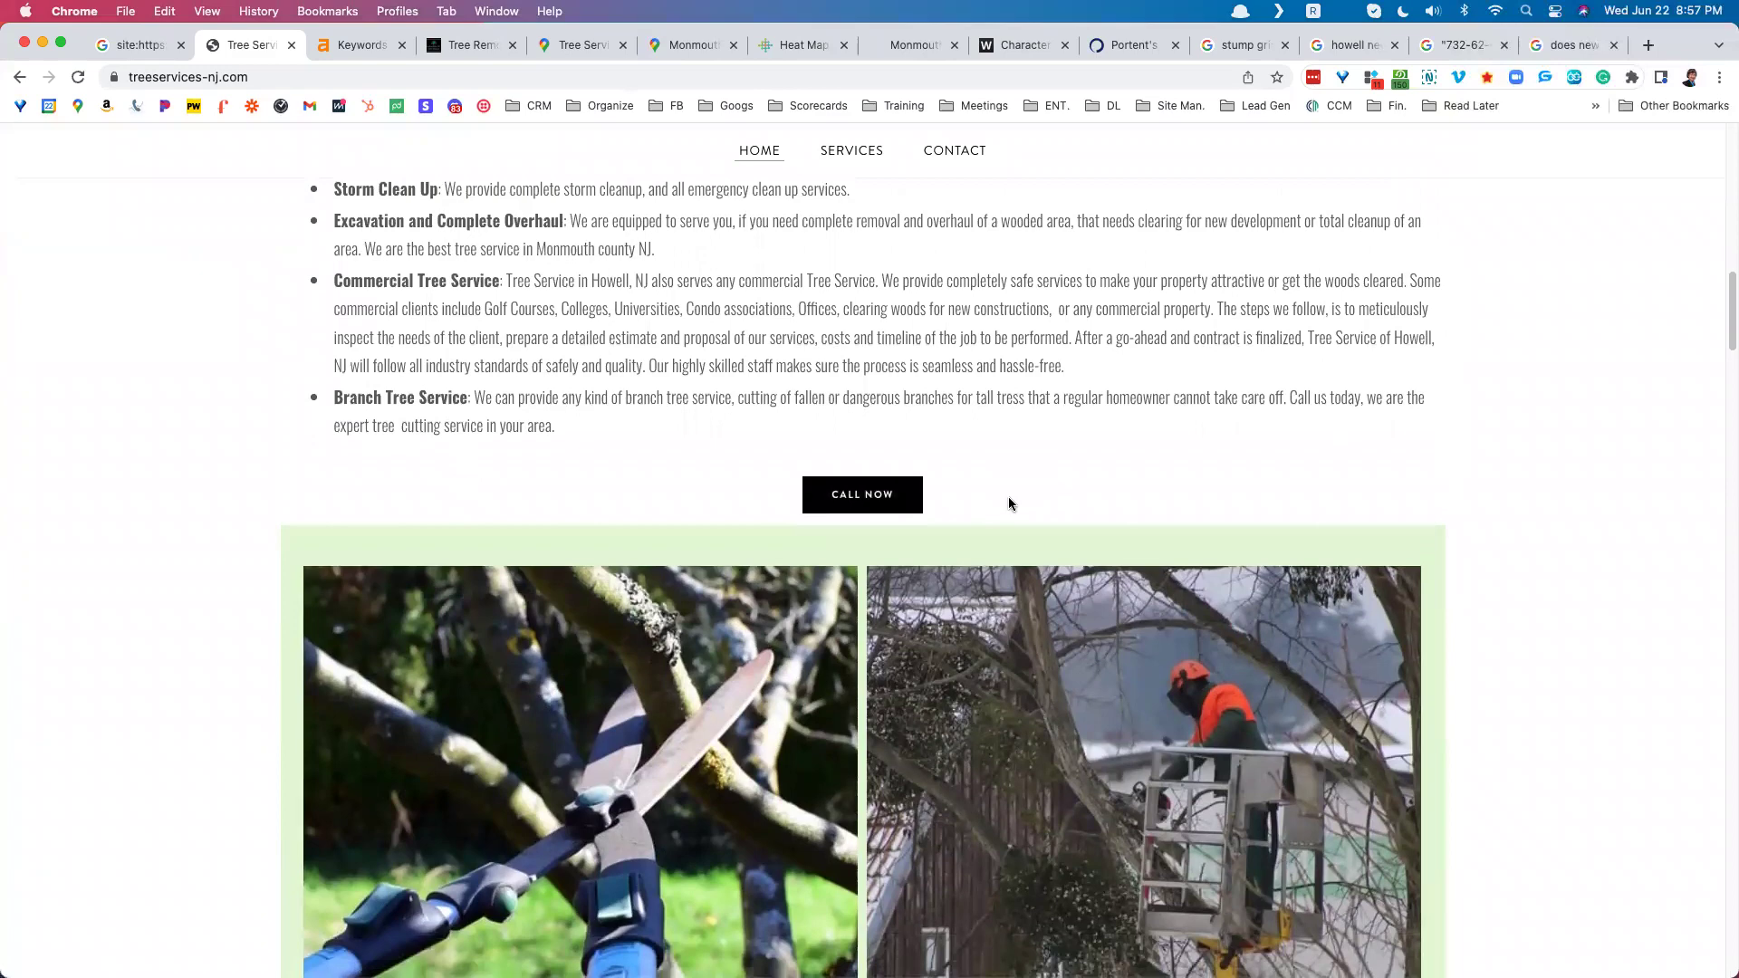
scroll(1008, 504, "down", 6)
scroll(1008, 503, "down", 7)
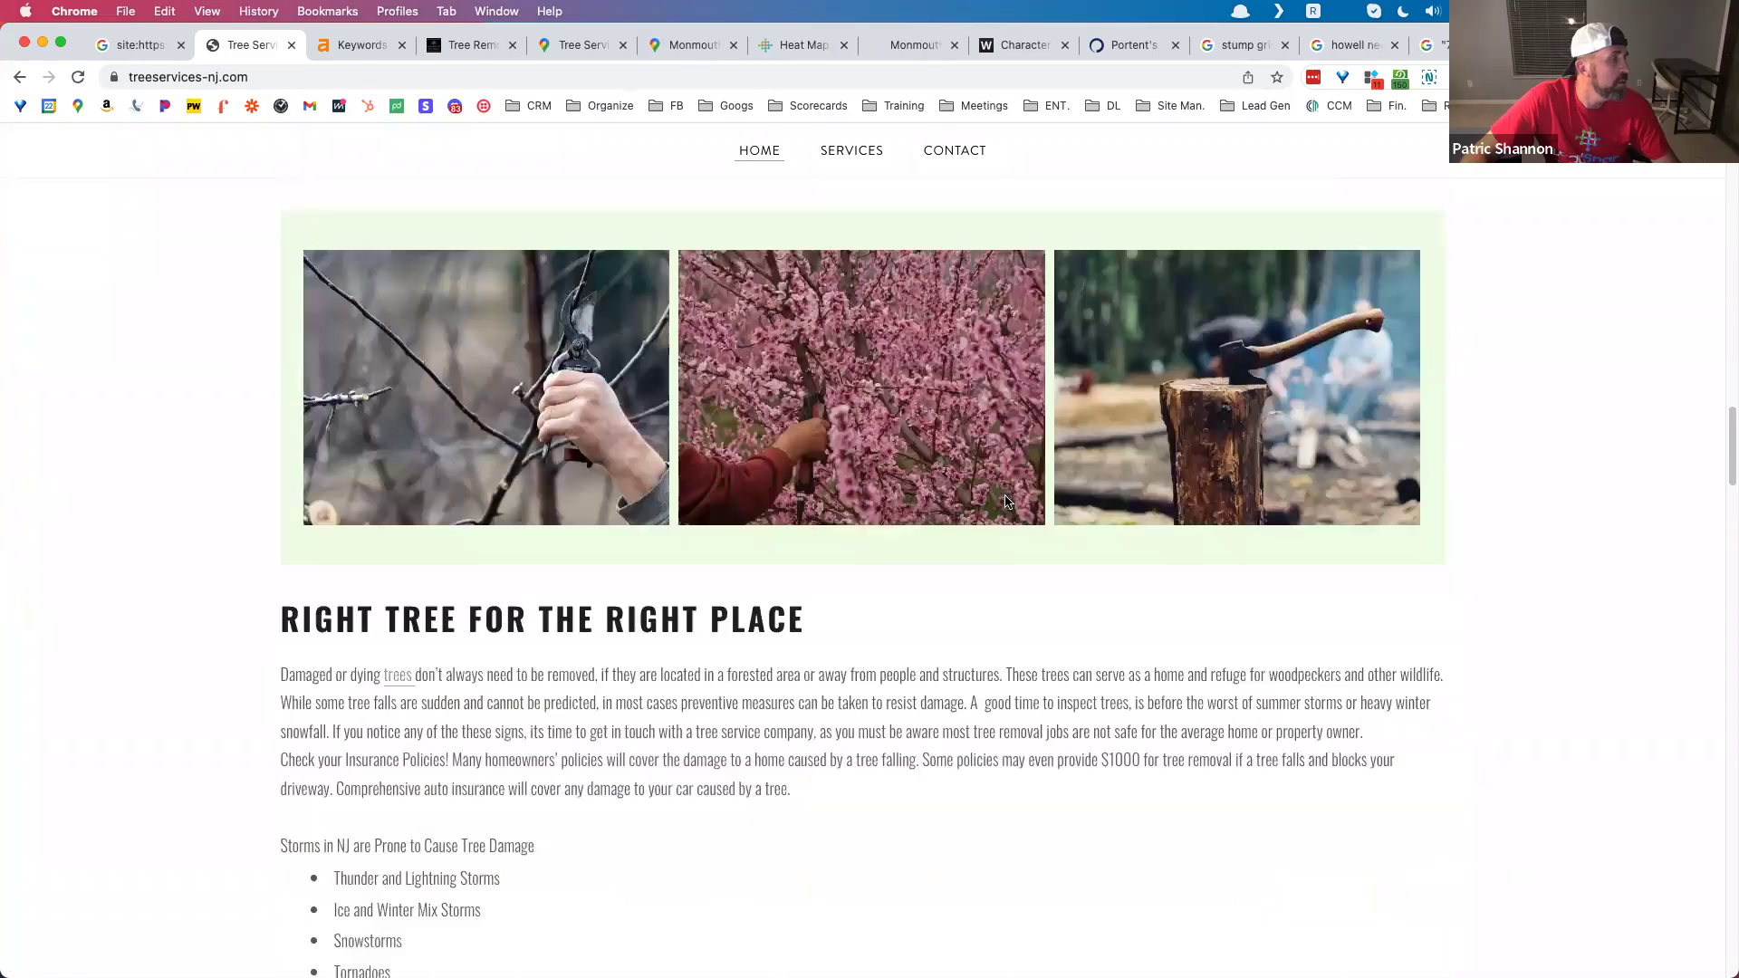
scroll(1008, 503, "down", 15)
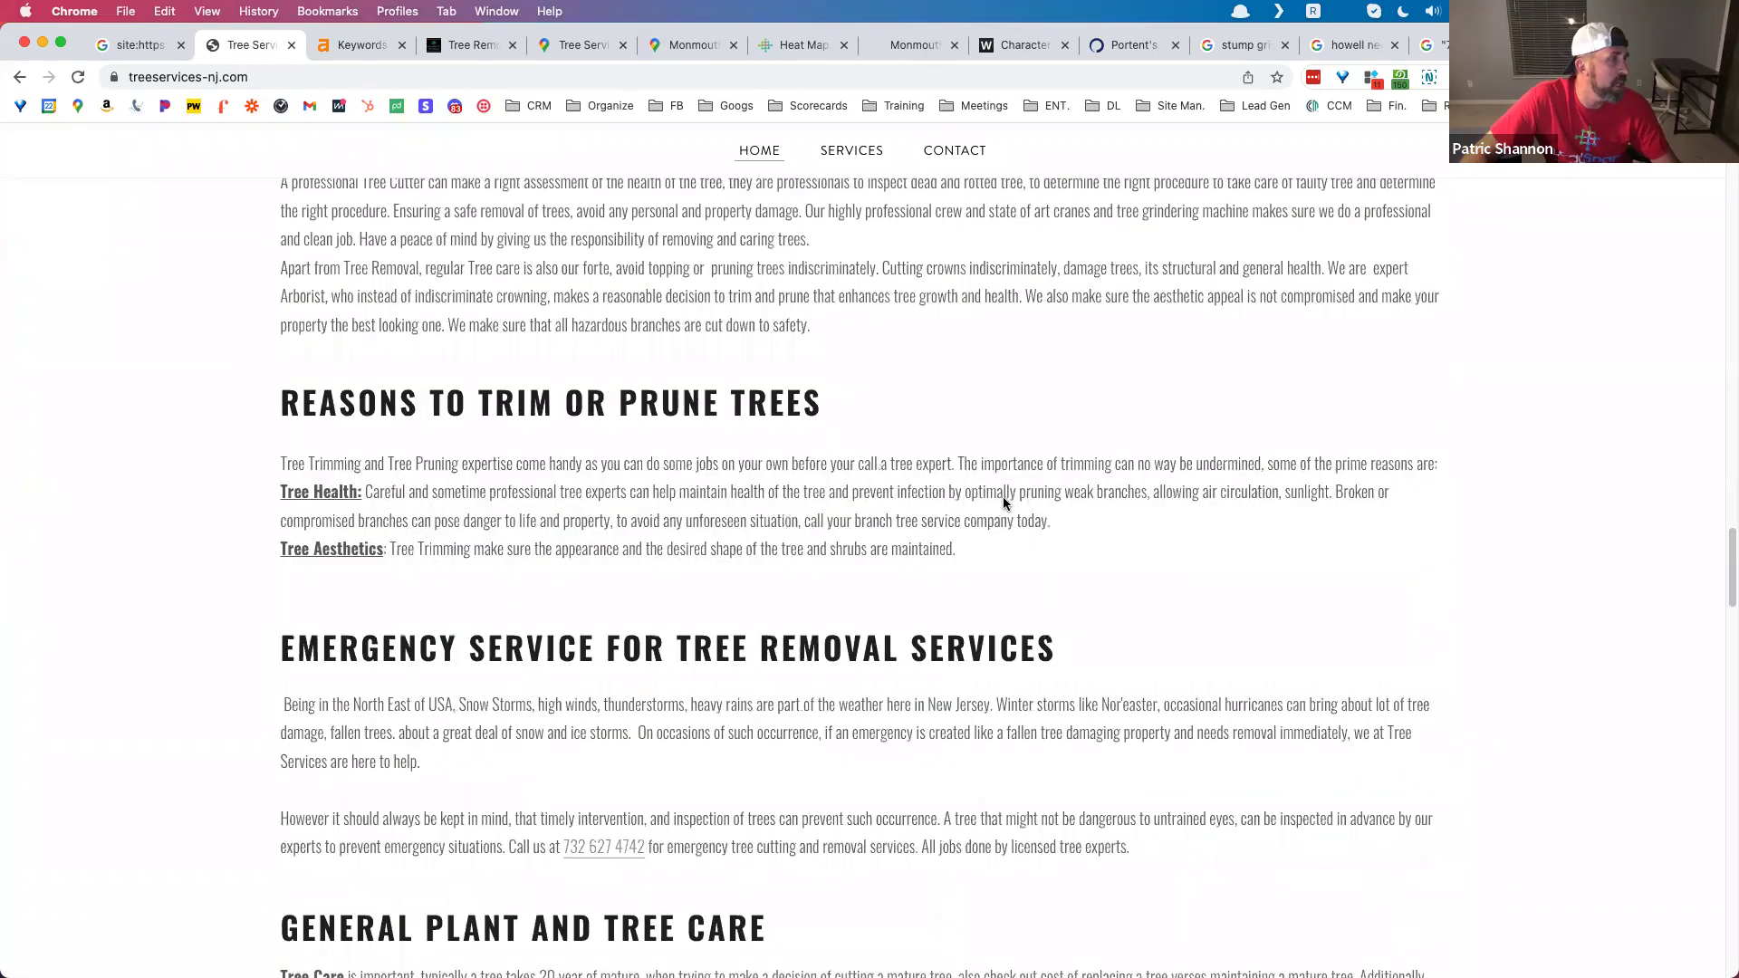
scroll(1003, 505, "down", 15)
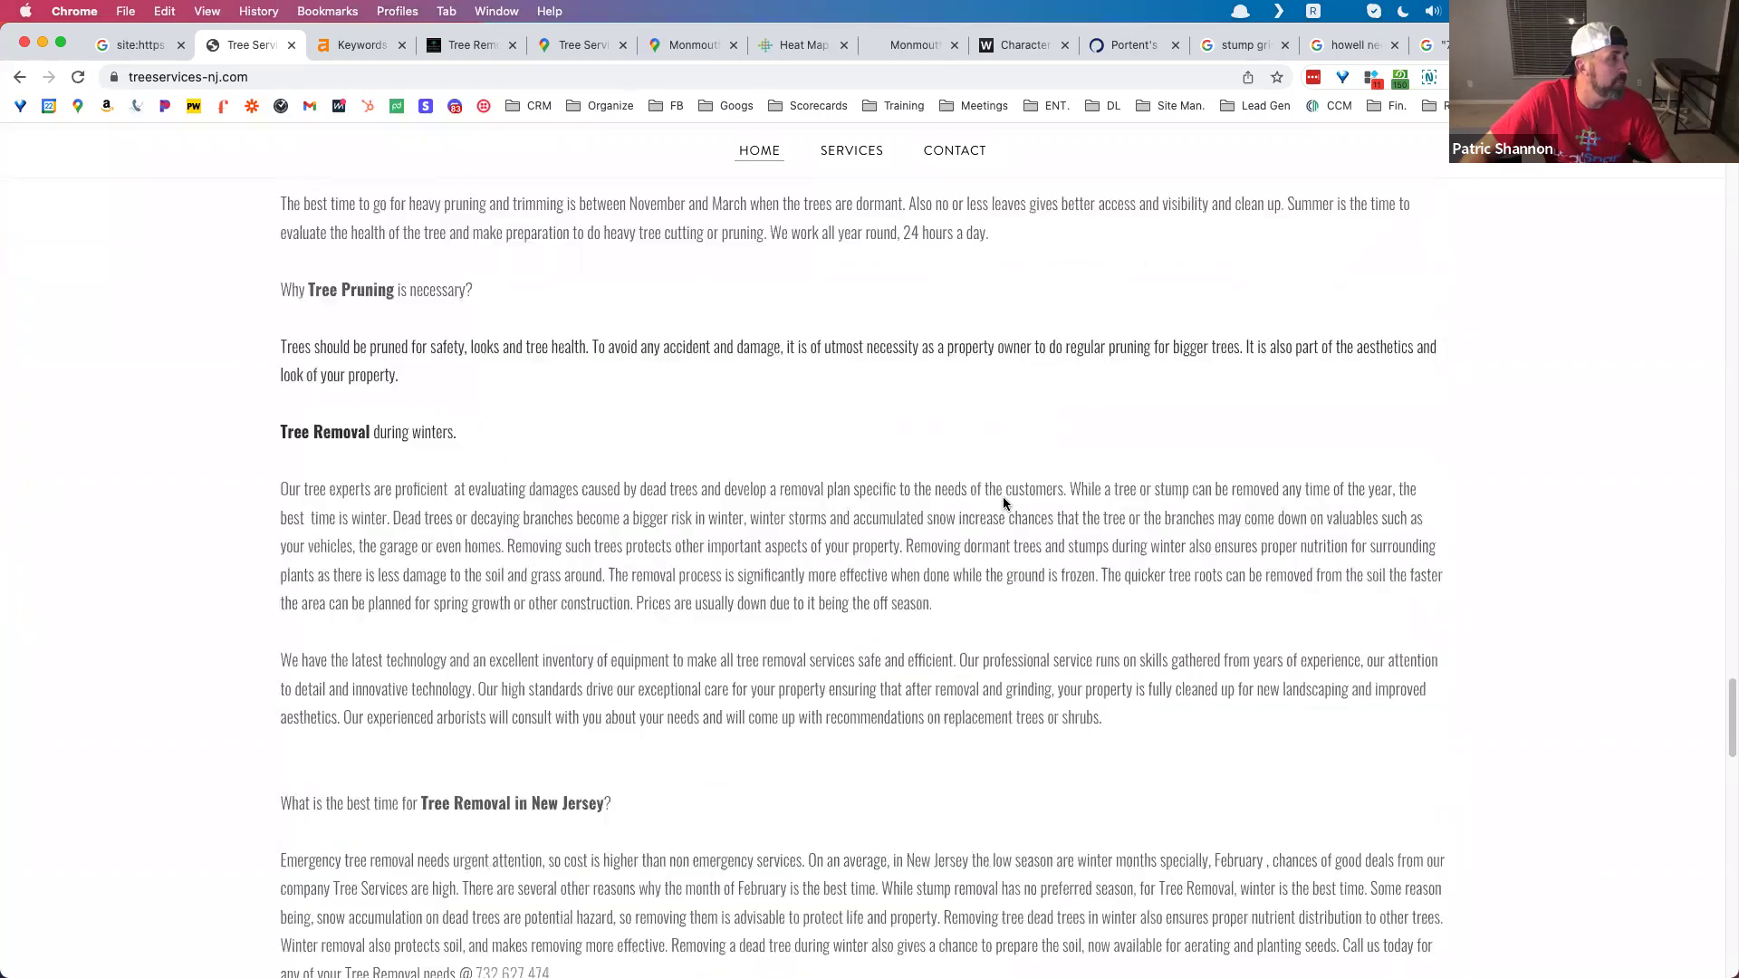
scroll(1003, 503, "up", 10)
scroll(1003, 500, "down", 4)
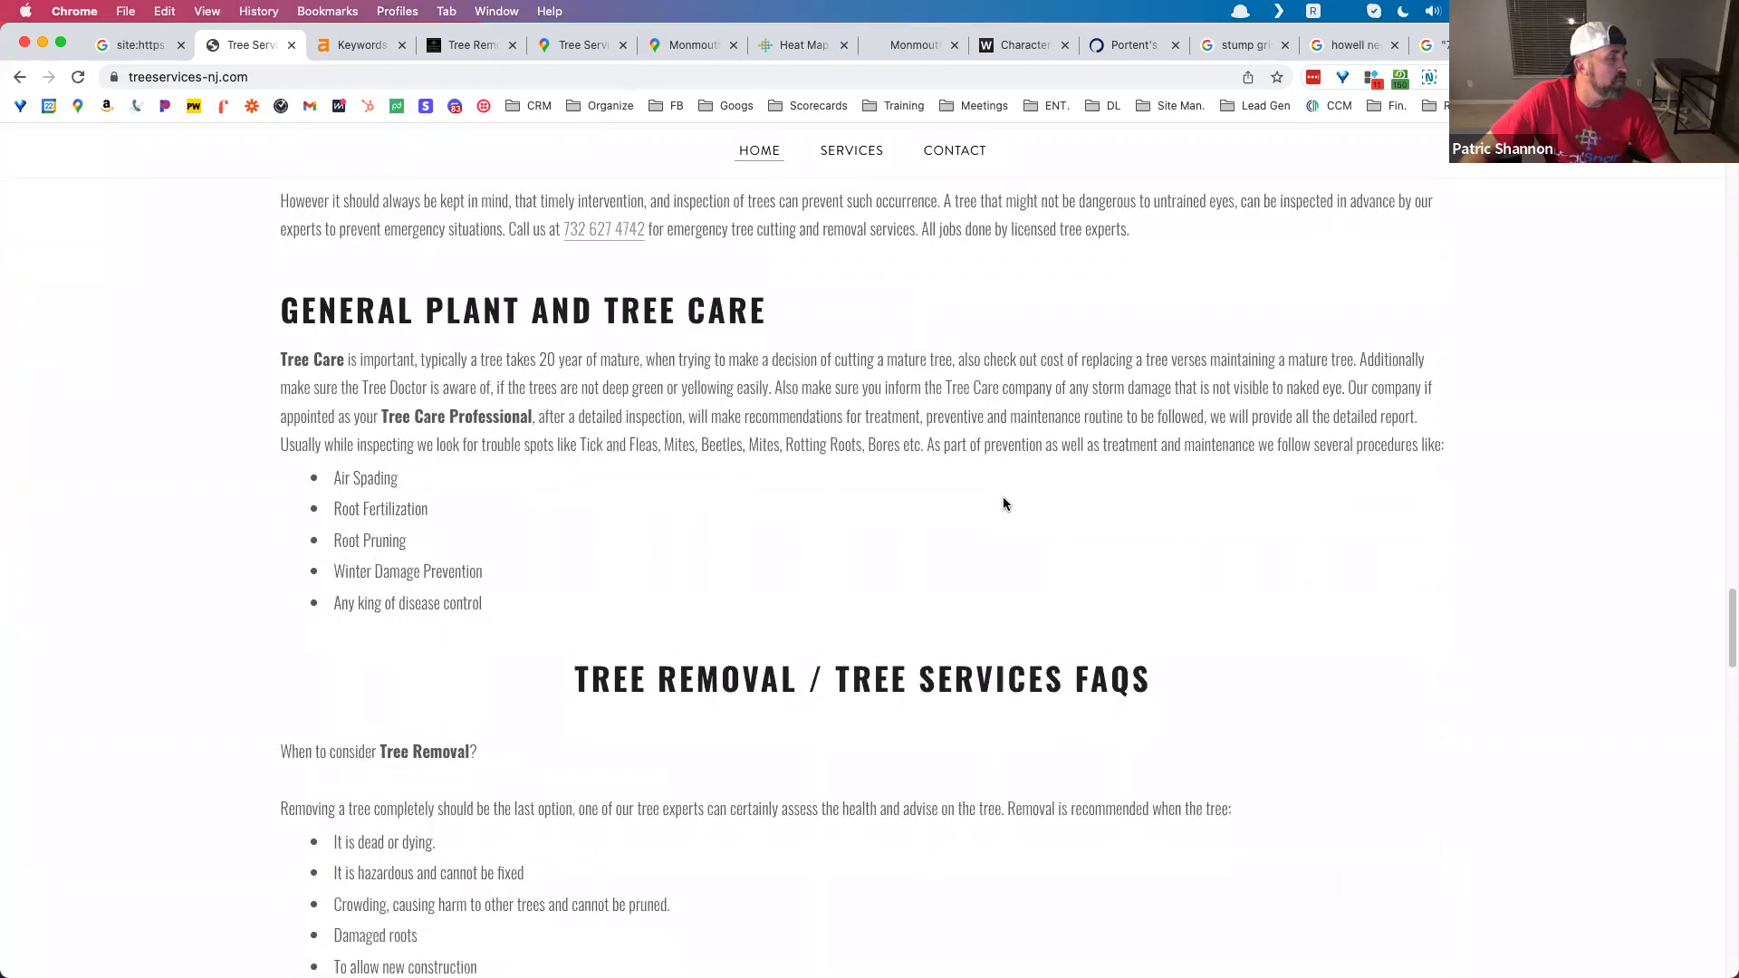
scroll(1003, 500, "down", 15)
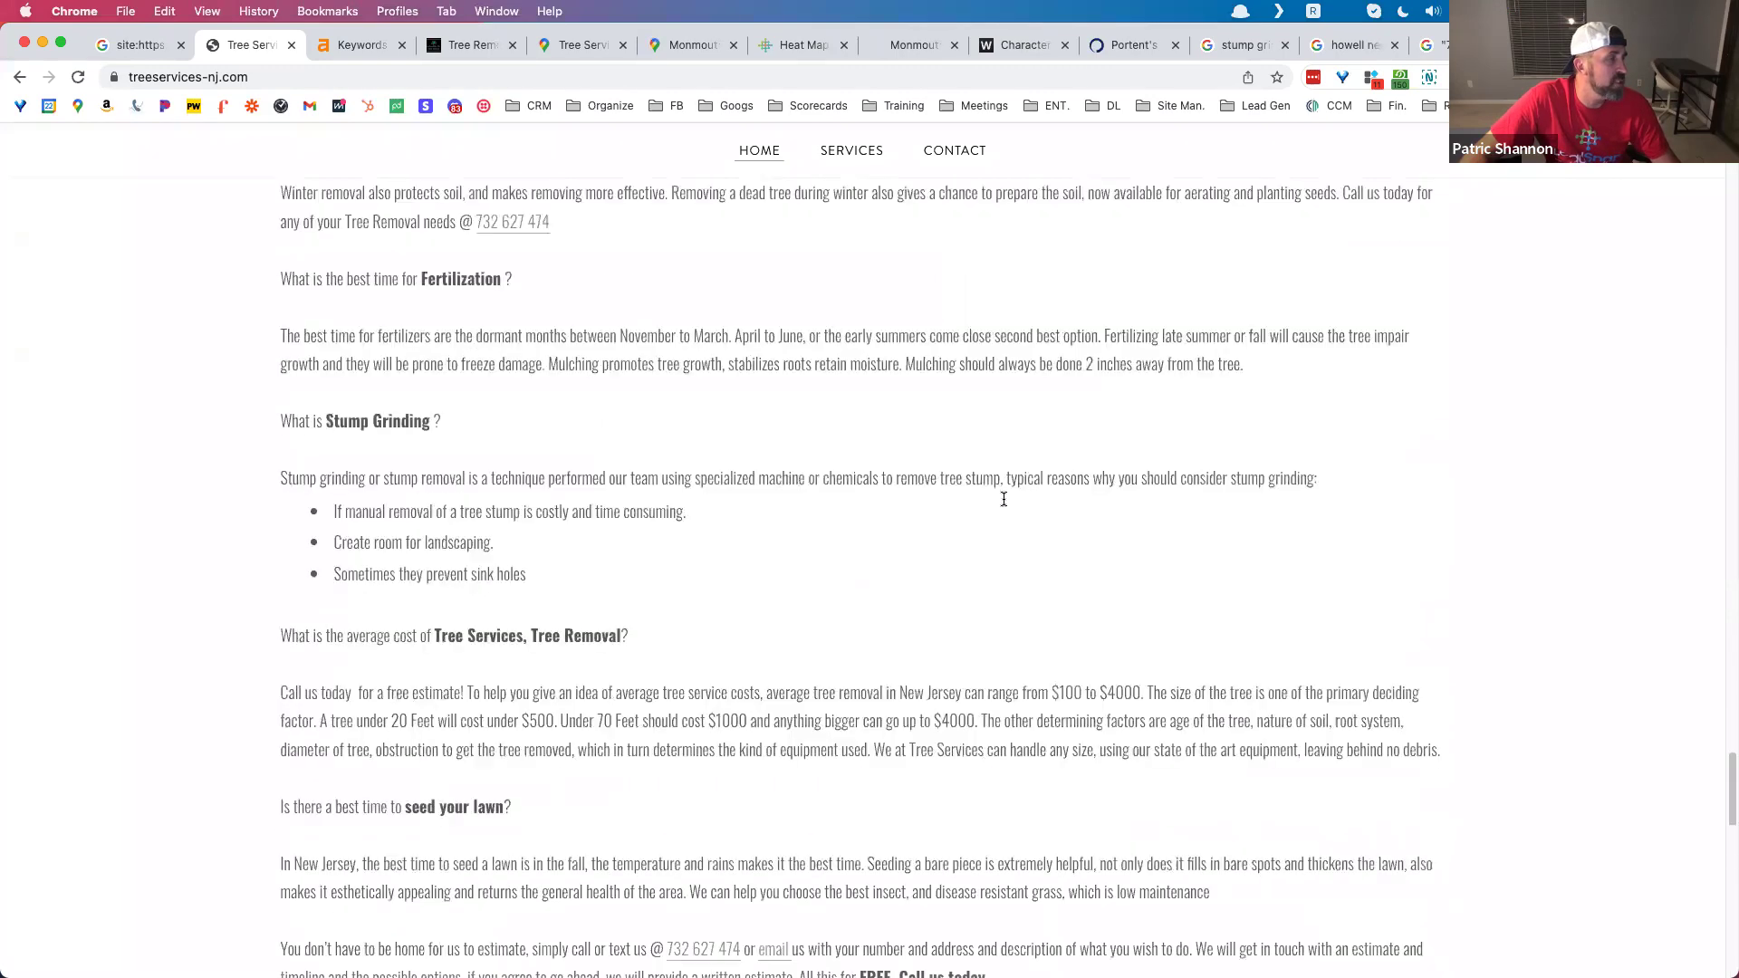
scroll(1003, 501, "down", 5)
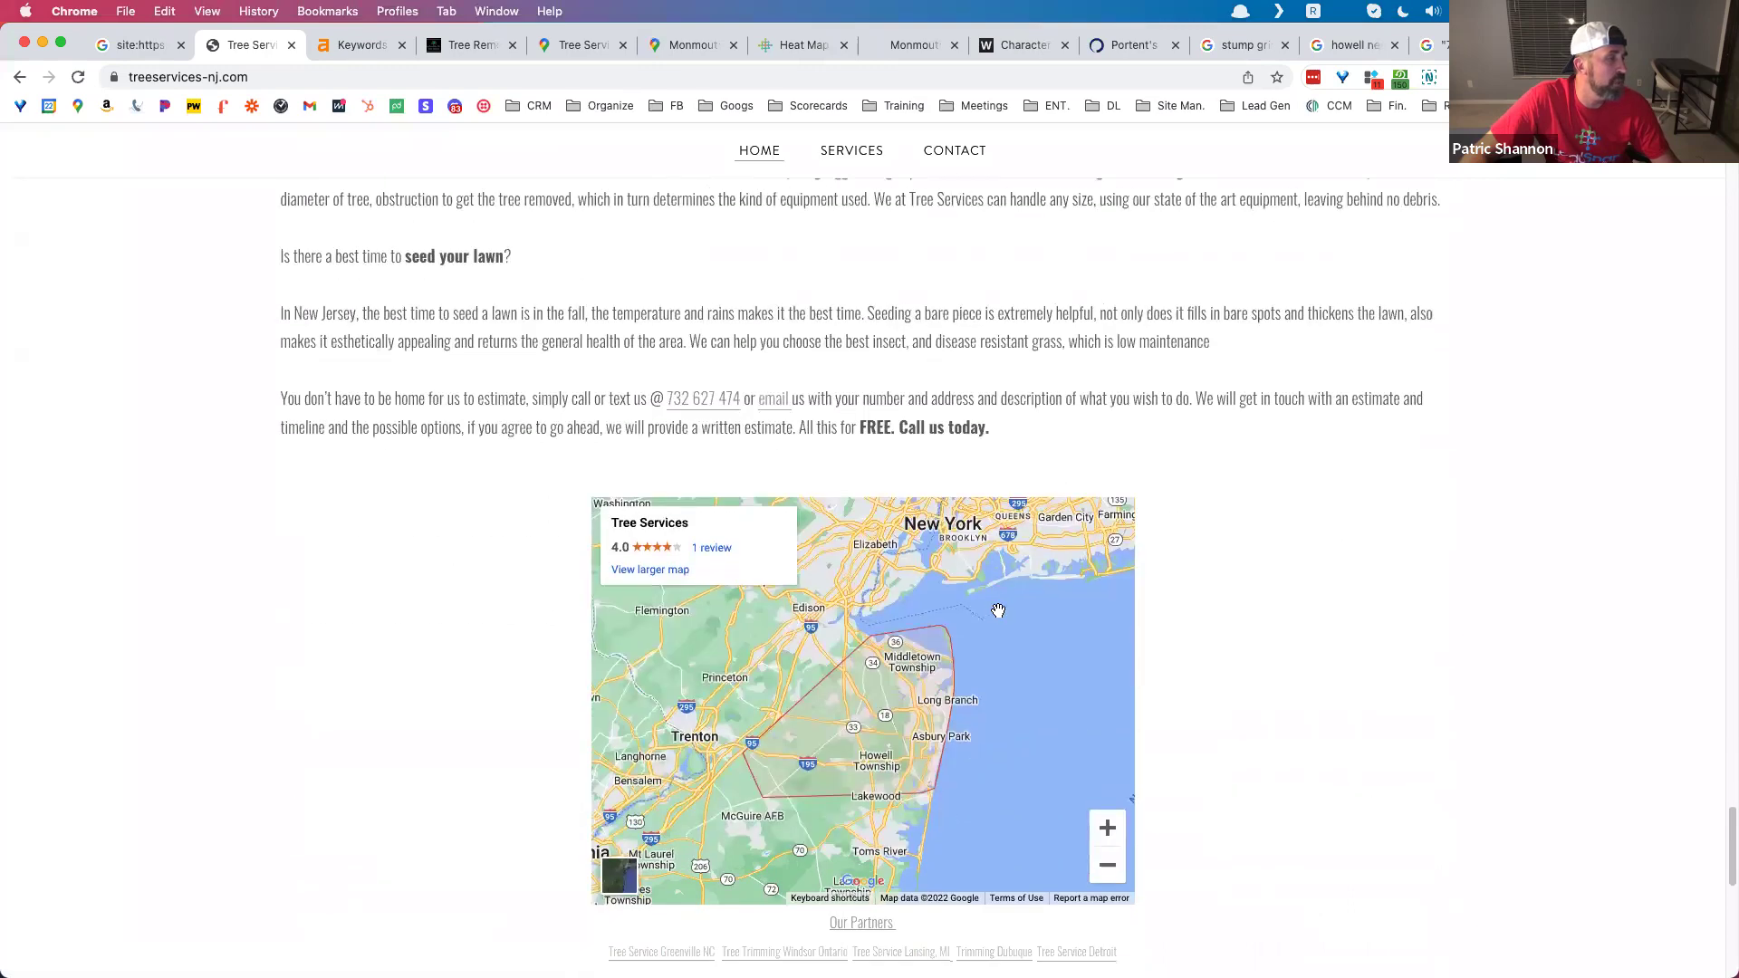
scroll(961, 594, "up", 20)
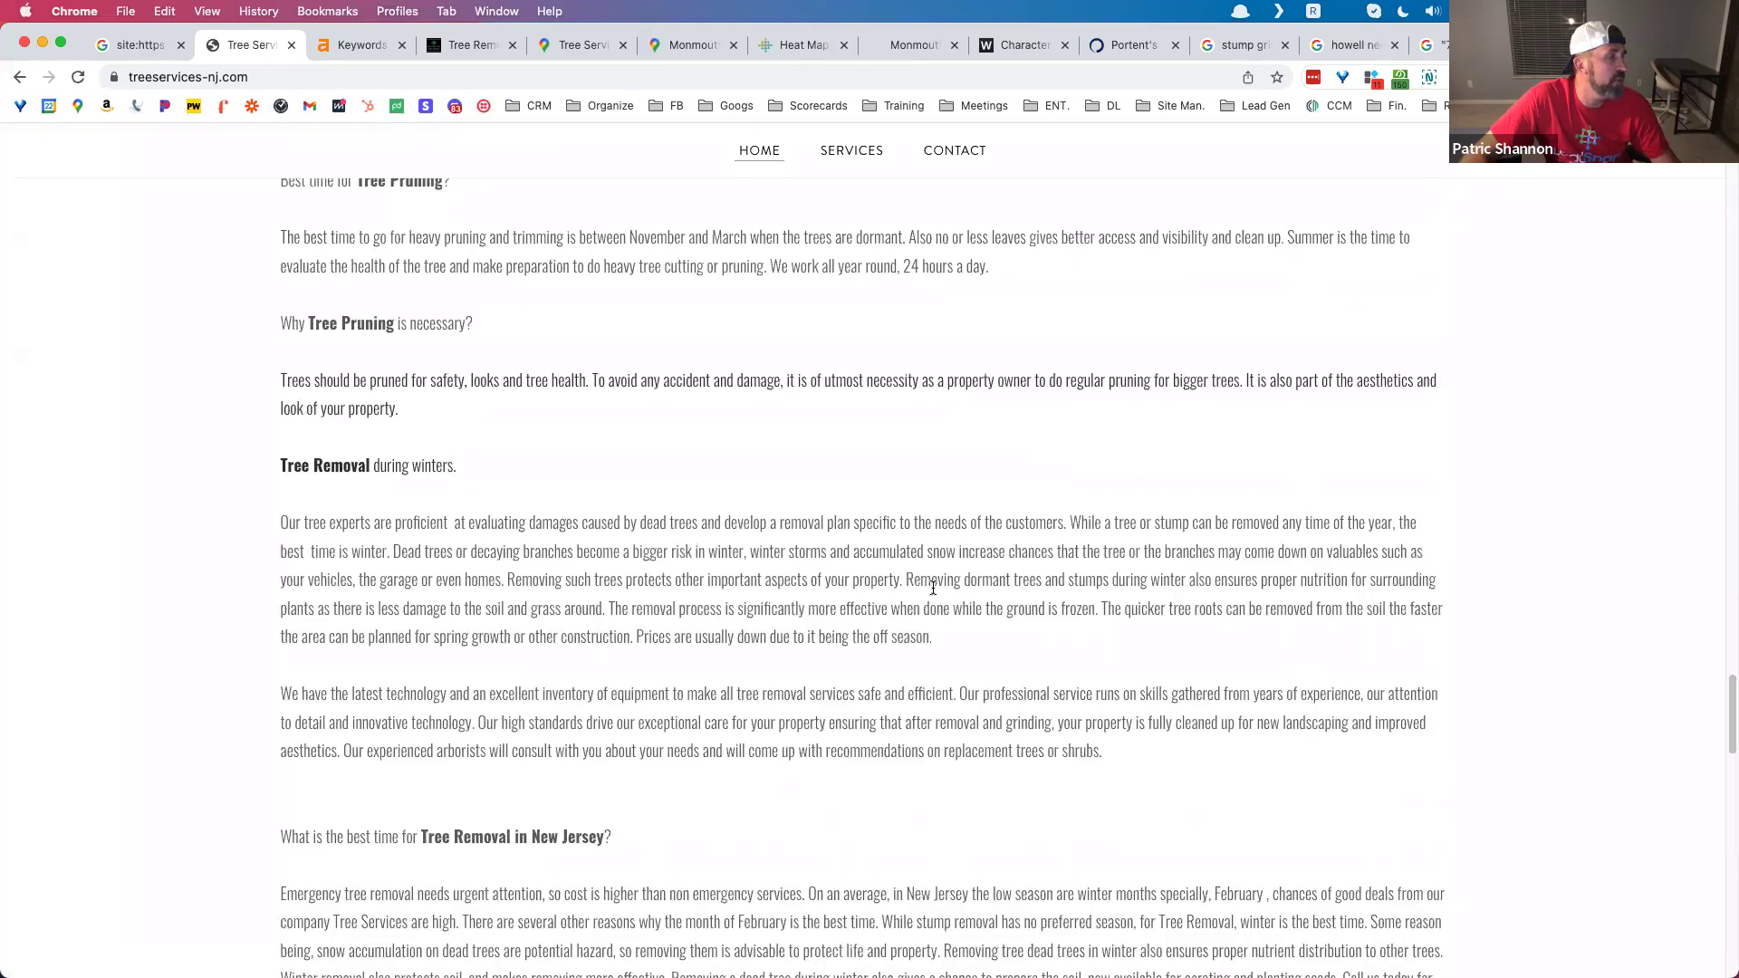
scroll(795, 603, "up", 5)
scroll(792, 600, "down", 7)
scroll(788, 597, "up", 8)
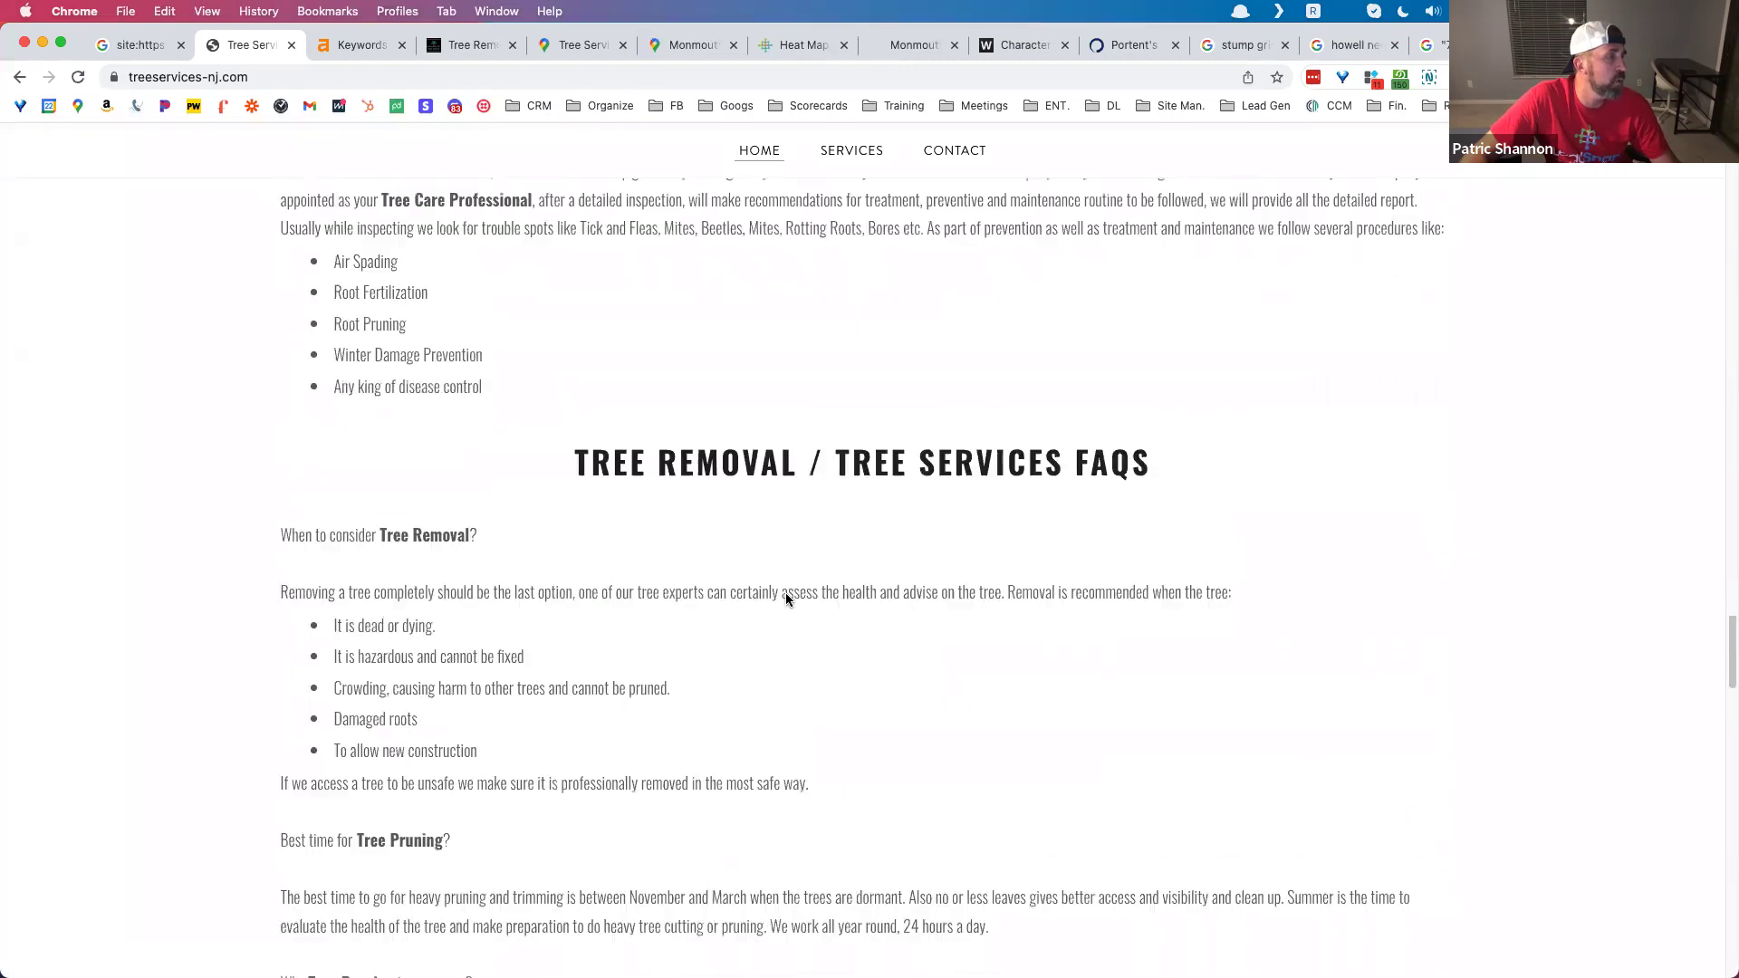
scroll(786, 595, "down", 12)
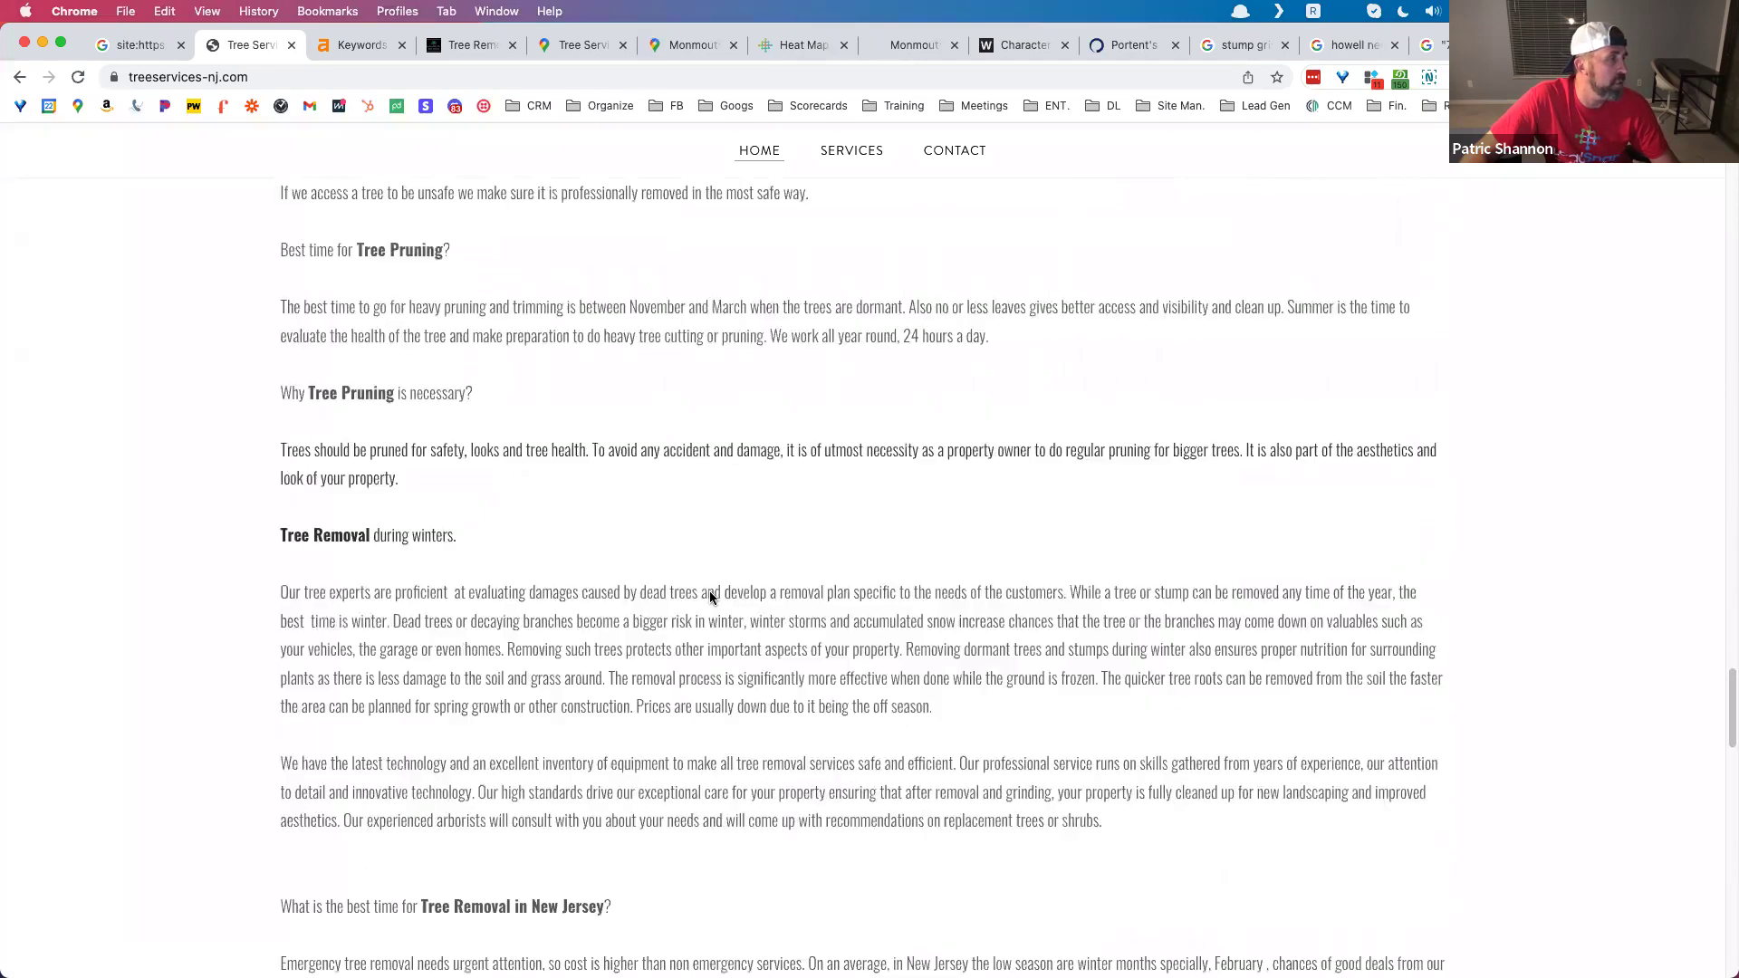
scroll(711, 596, "up", 15)
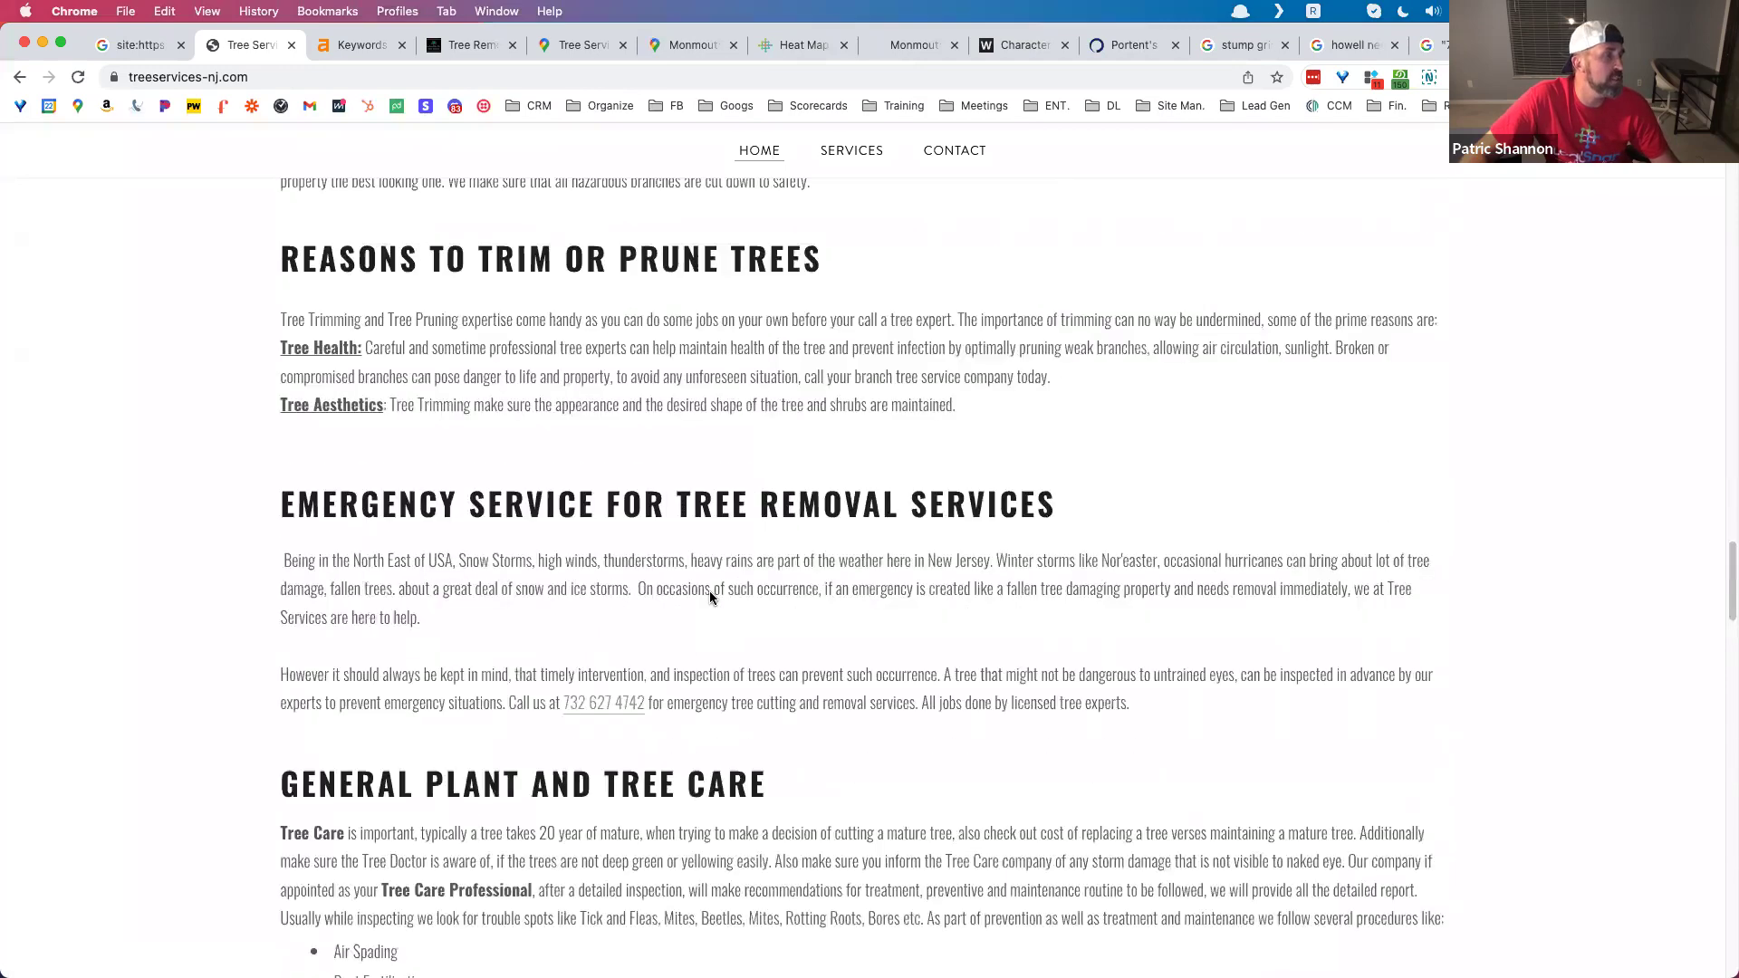
scroll(708, 590, "up", 10)
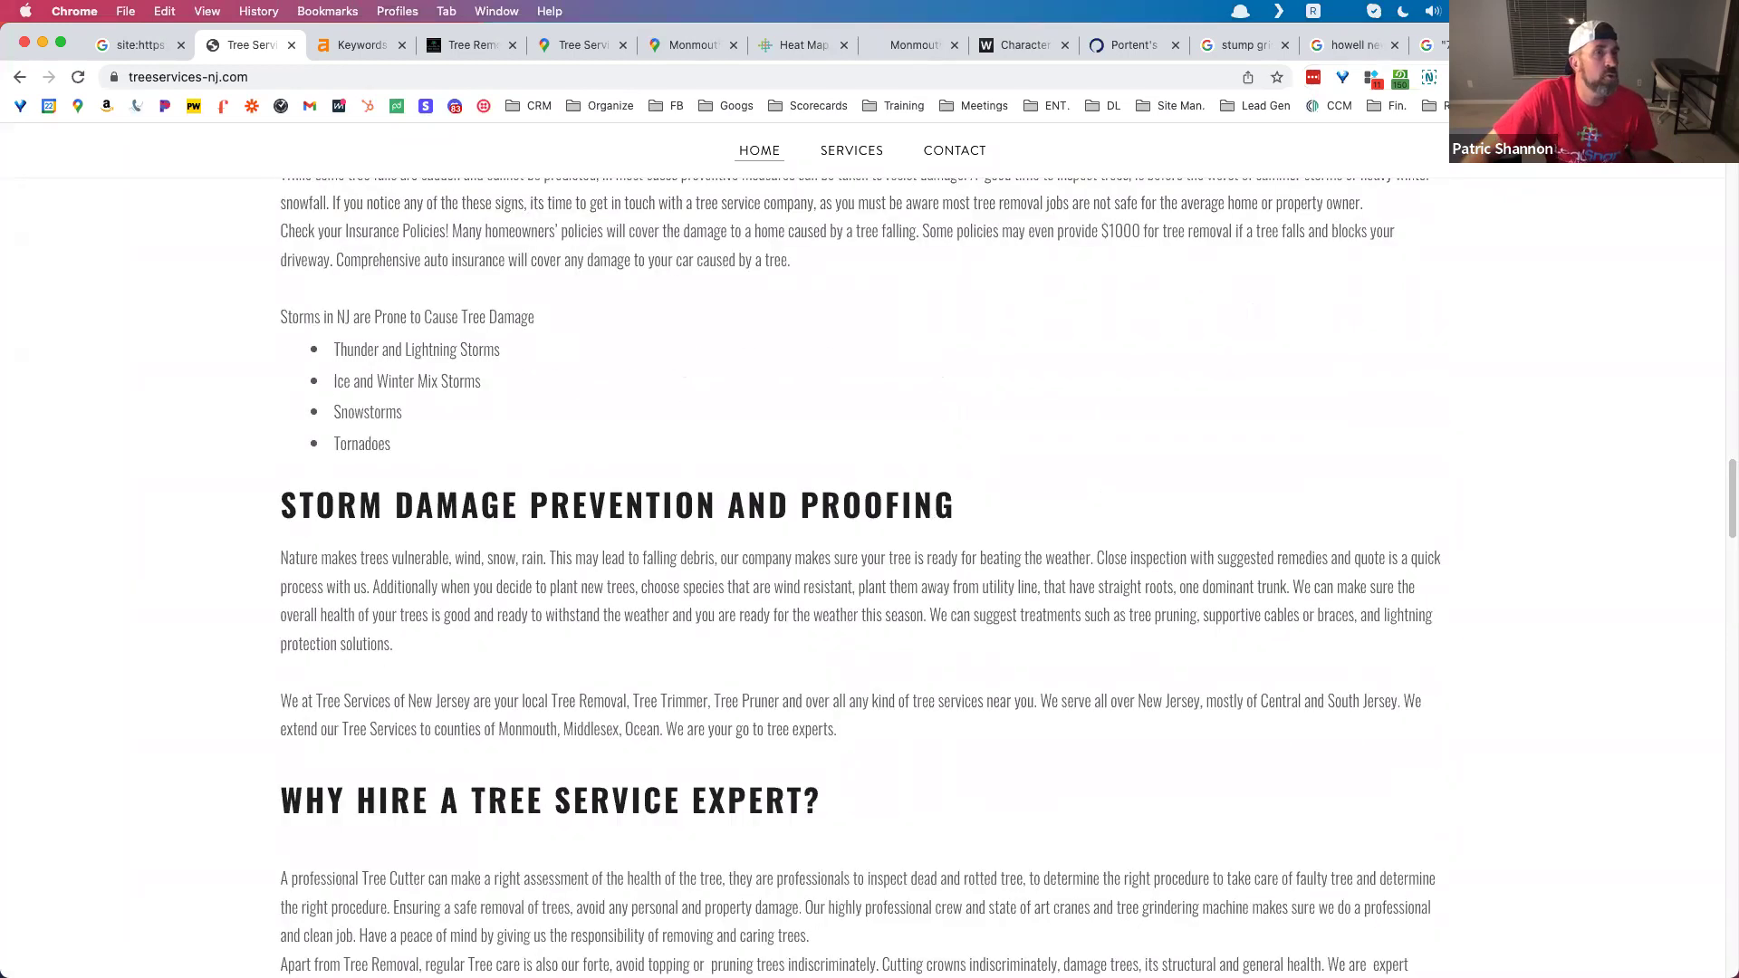
Step: Search 'tree service infographic' images and preview the tree care, planting benefits and cost guide infographics
key("super+t")
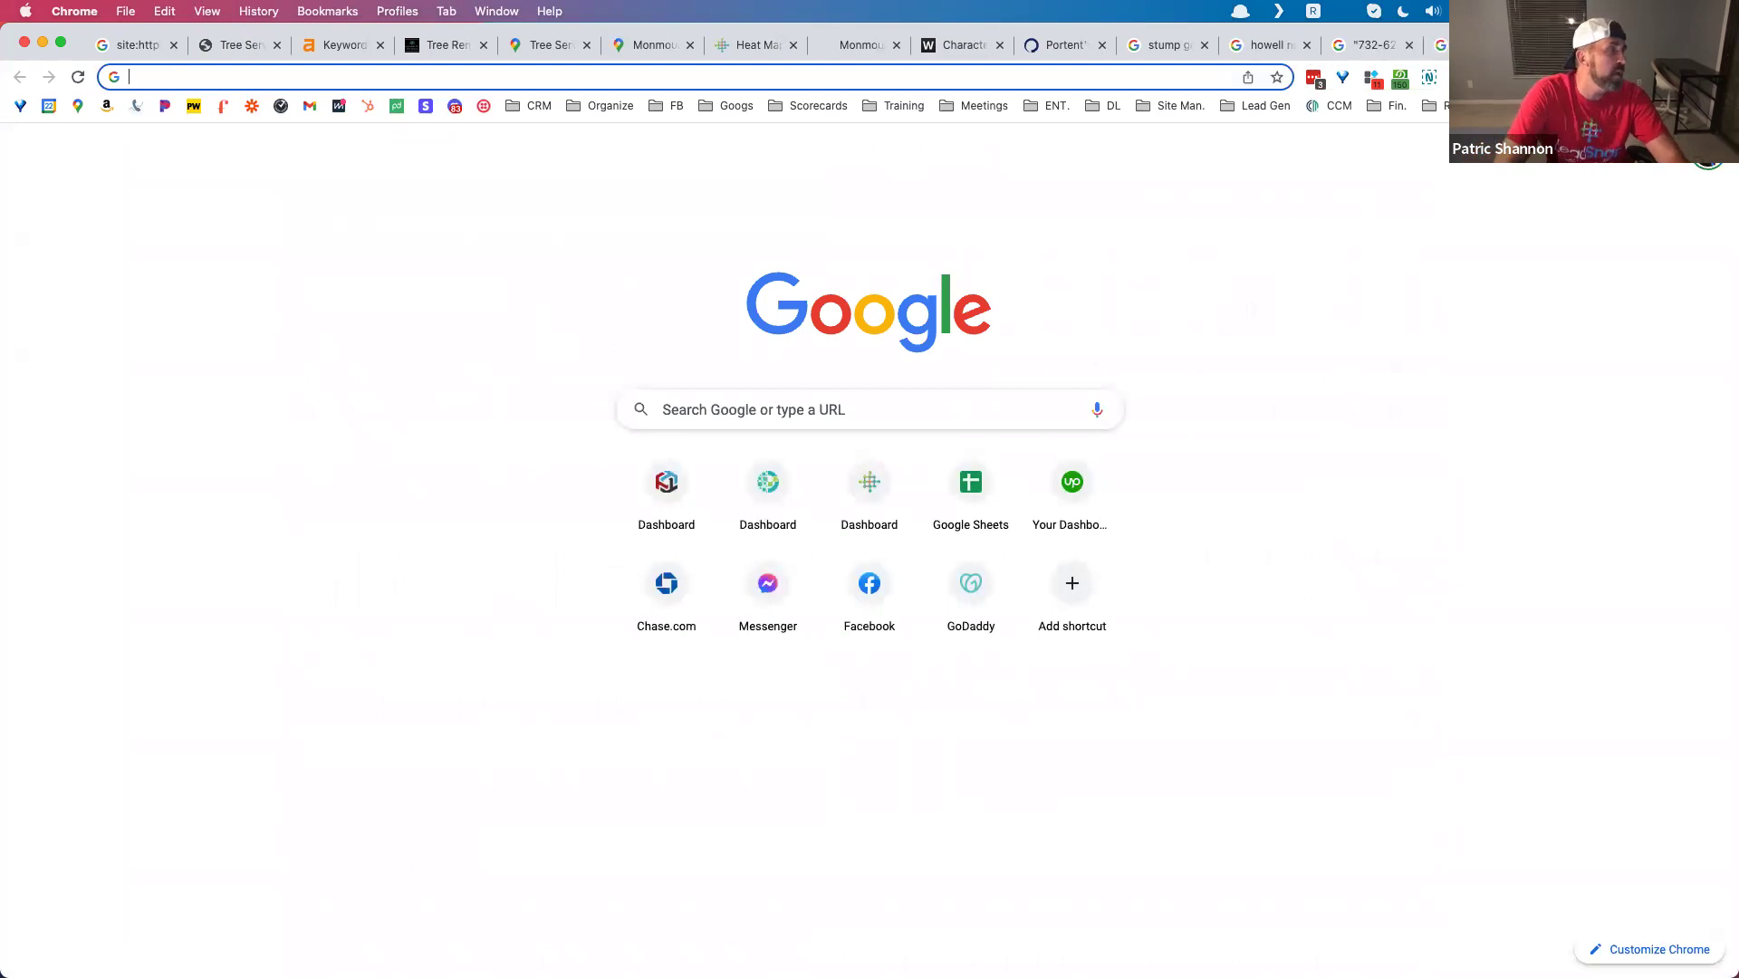
type("tree service infor")
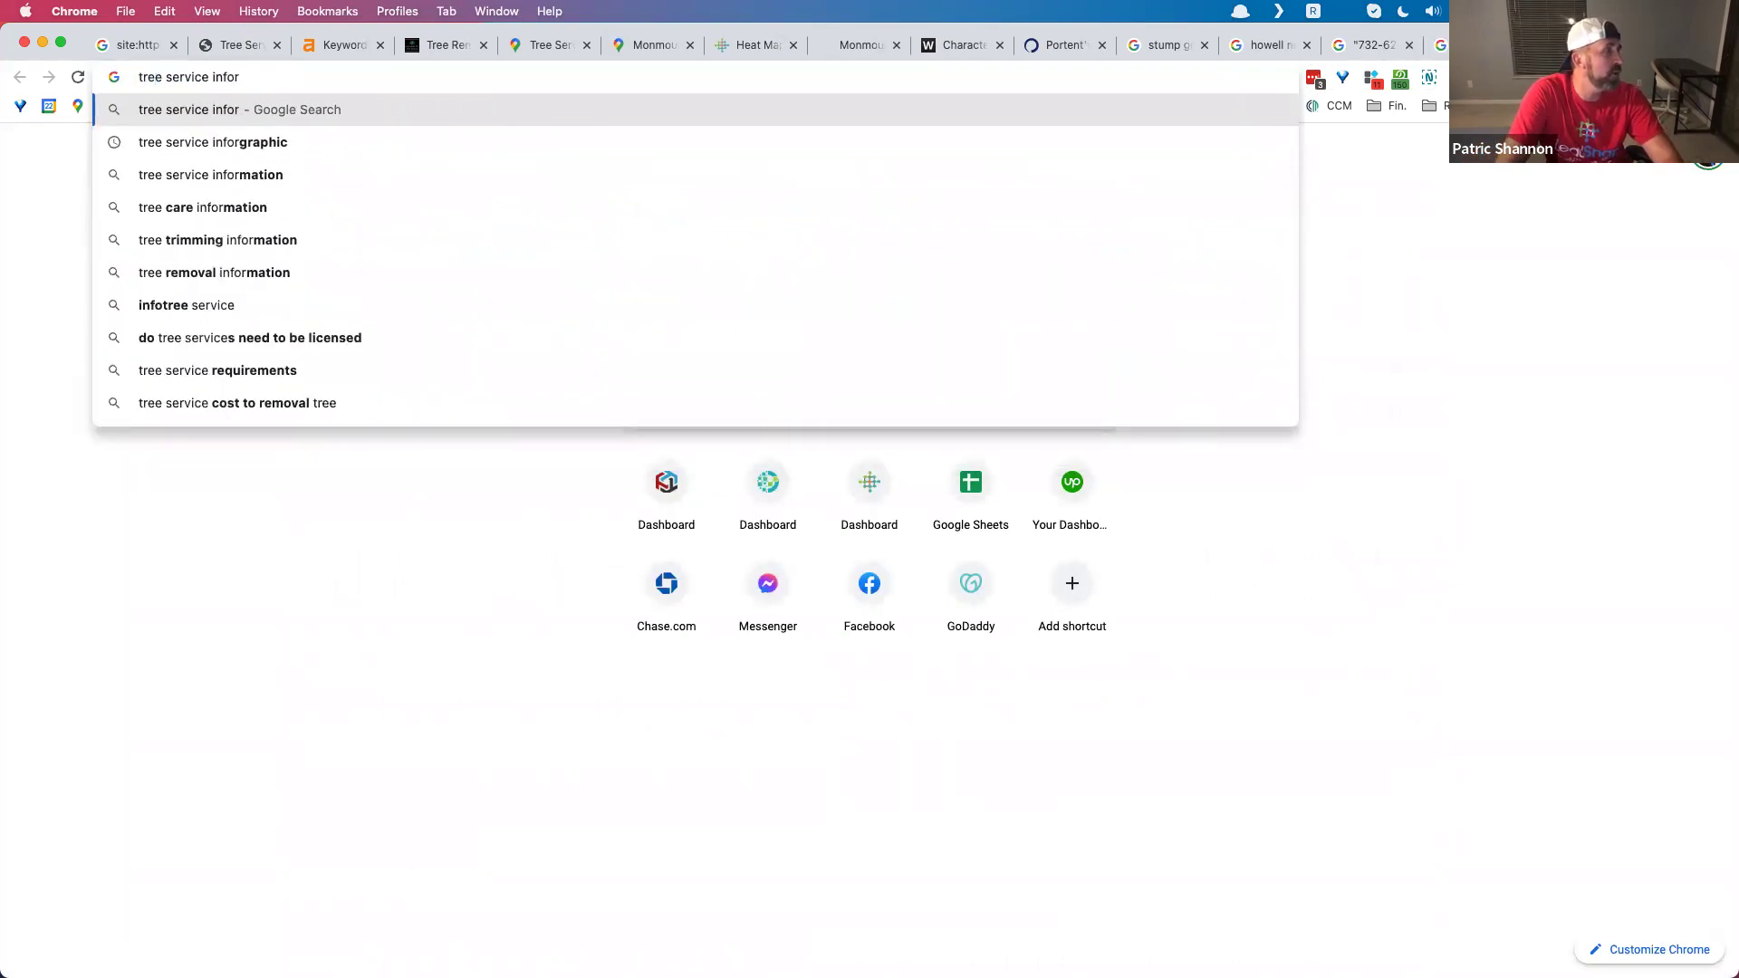
left_click(905, 138)
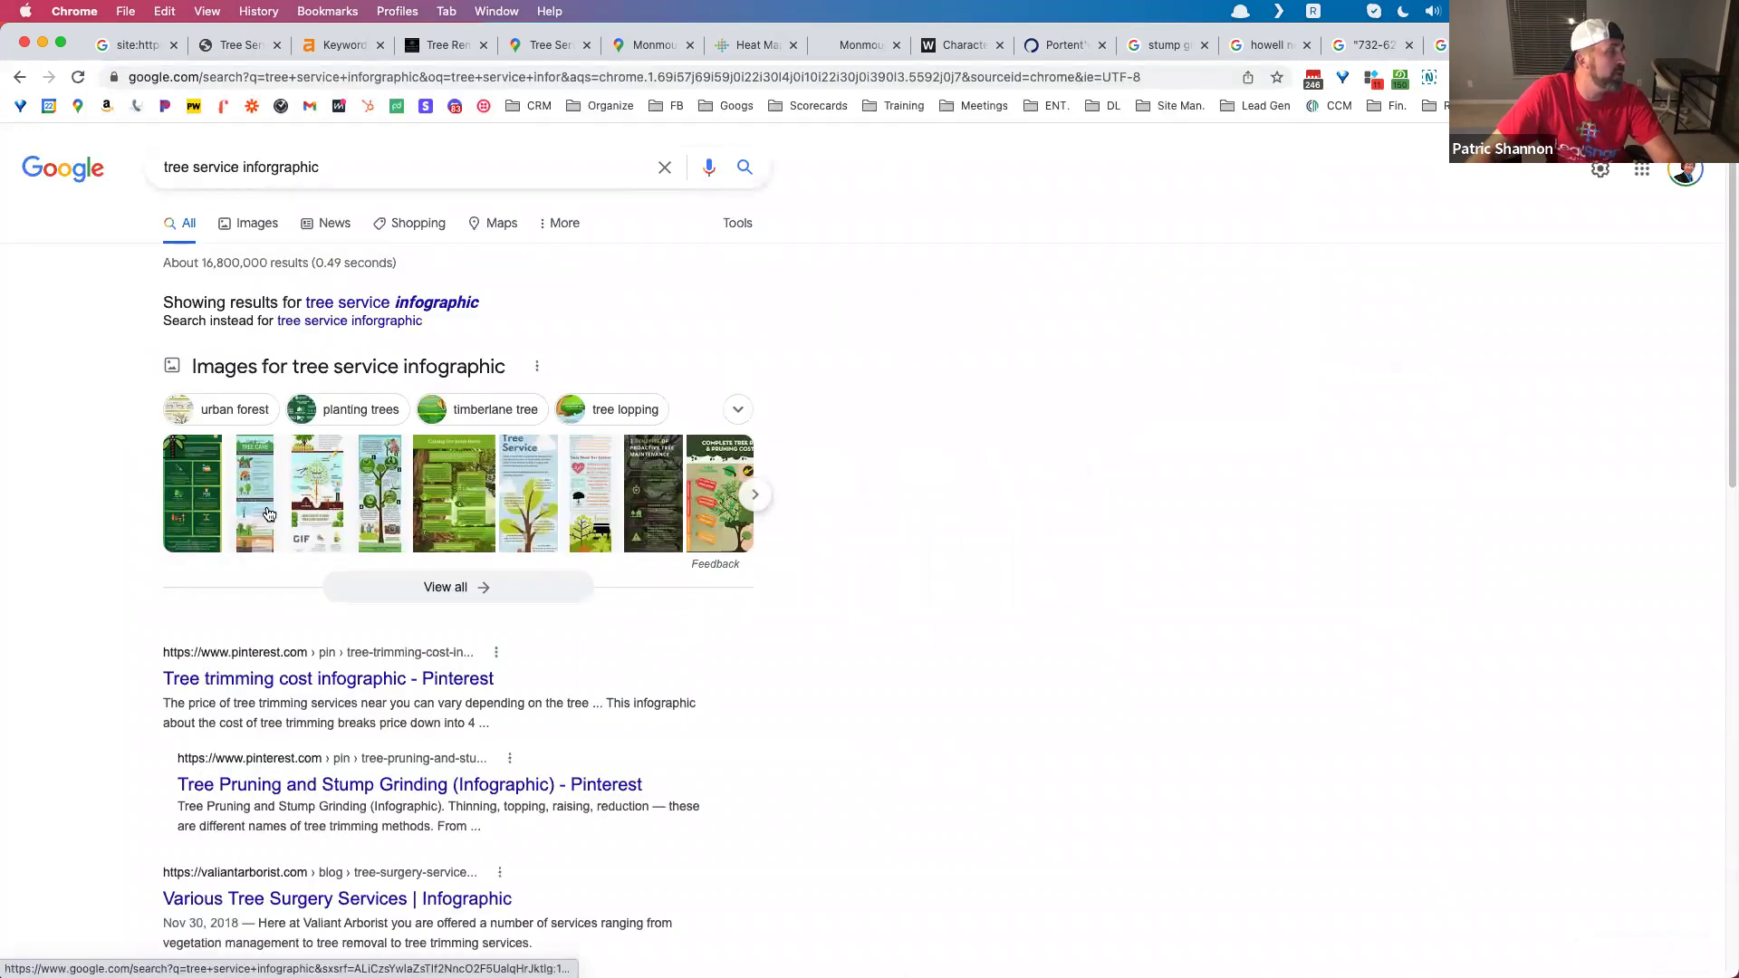
left_click(445, 498)
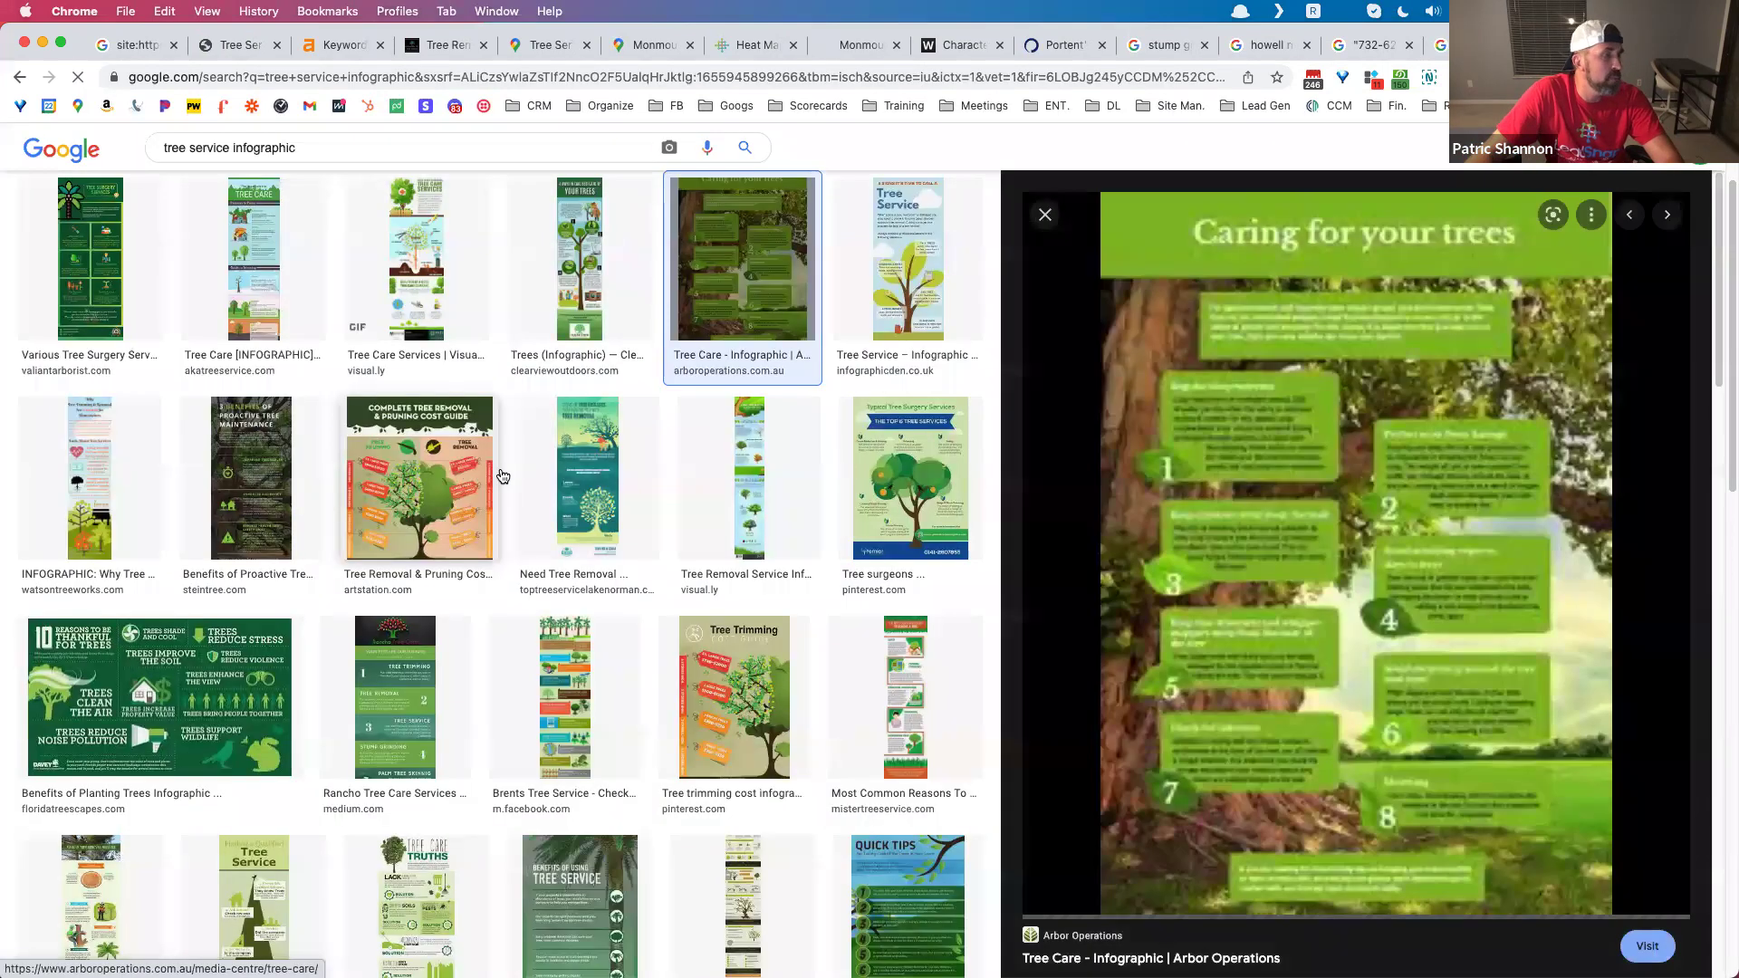
left_click(221, 692)
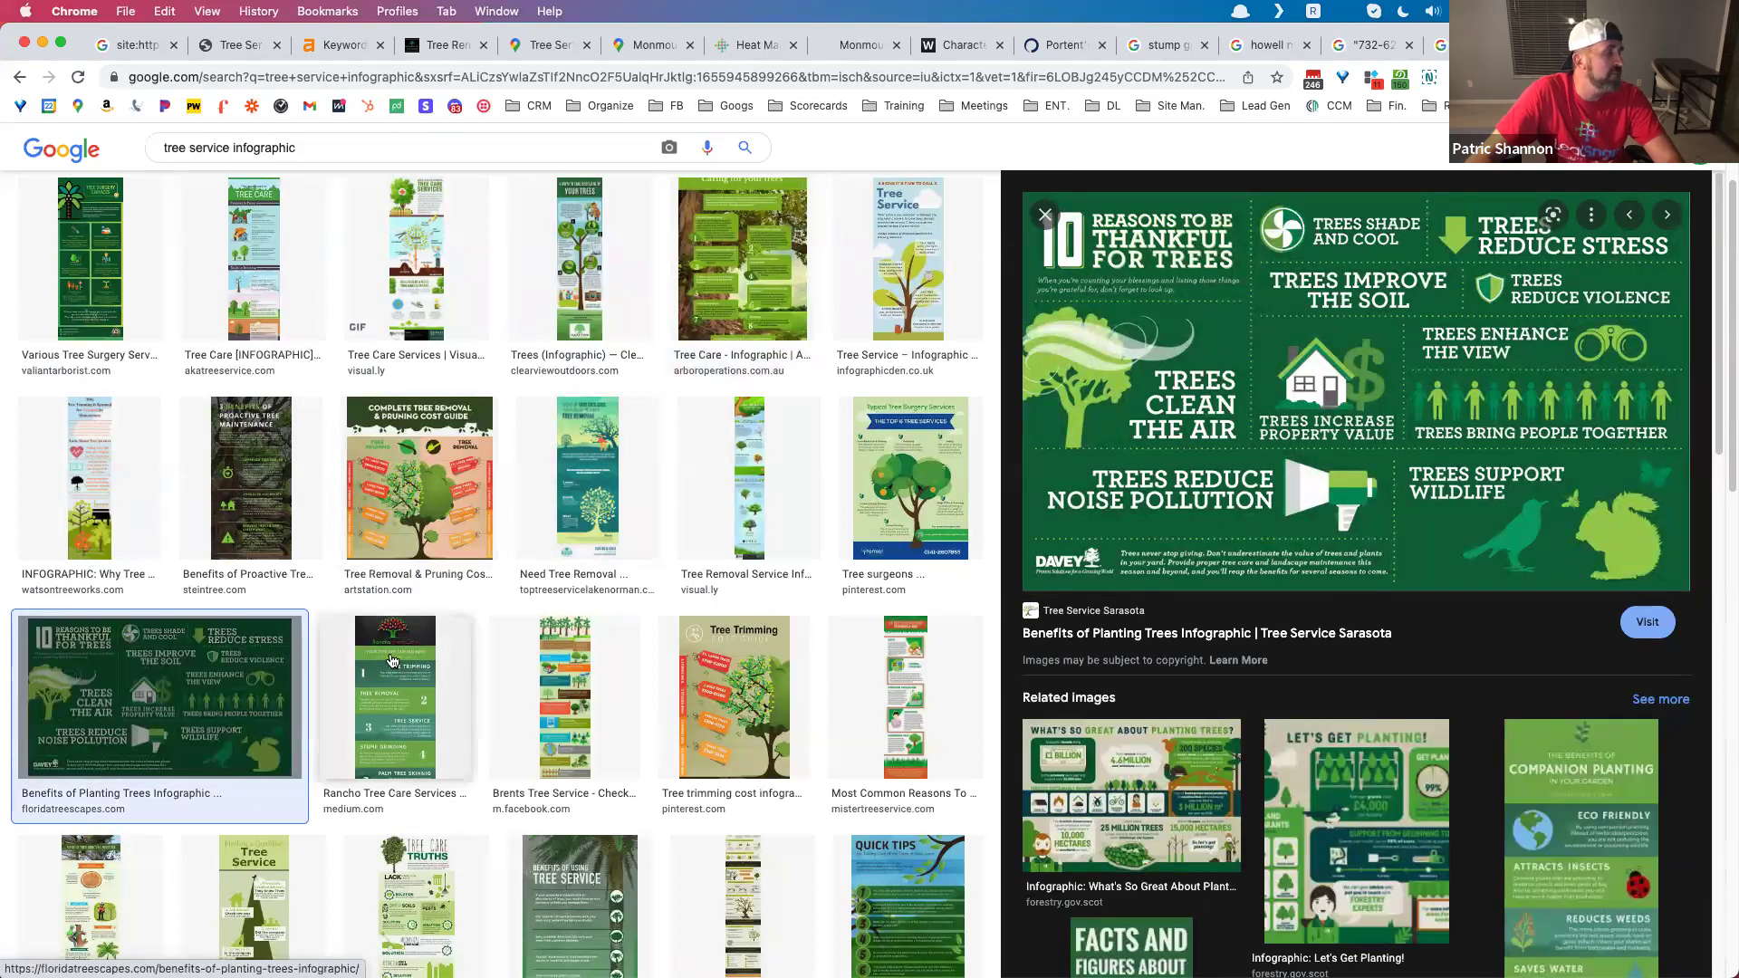
left_click(448, 516)
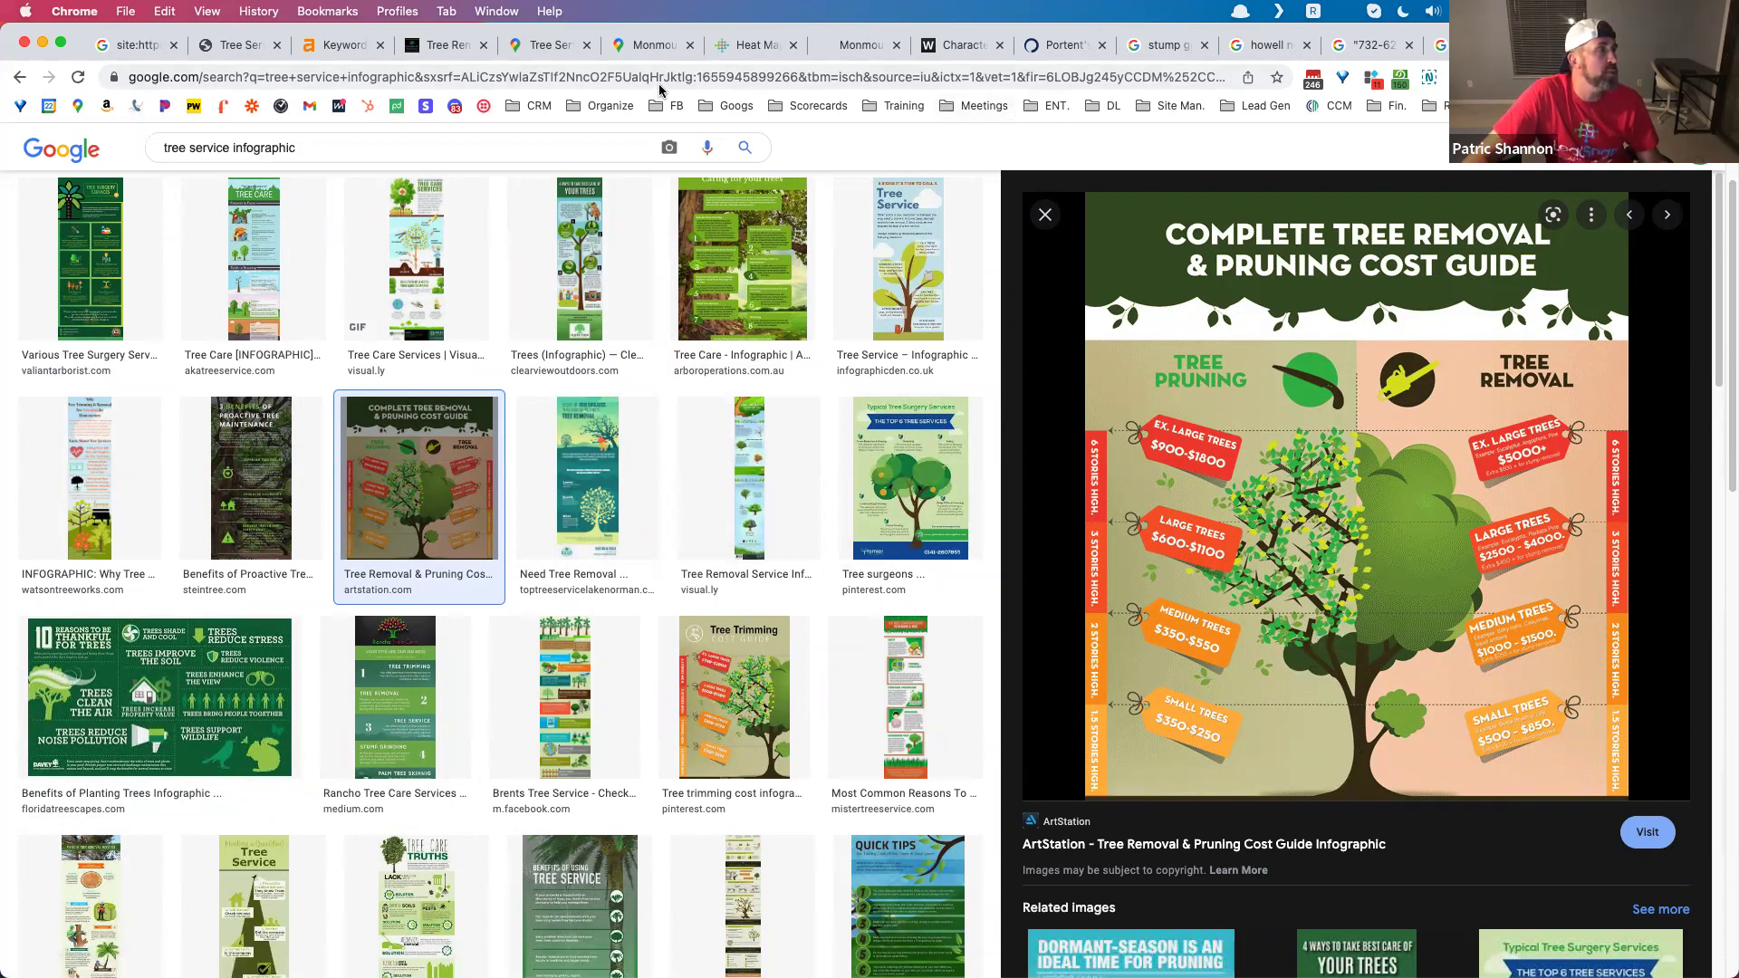
left_click(240, 45)
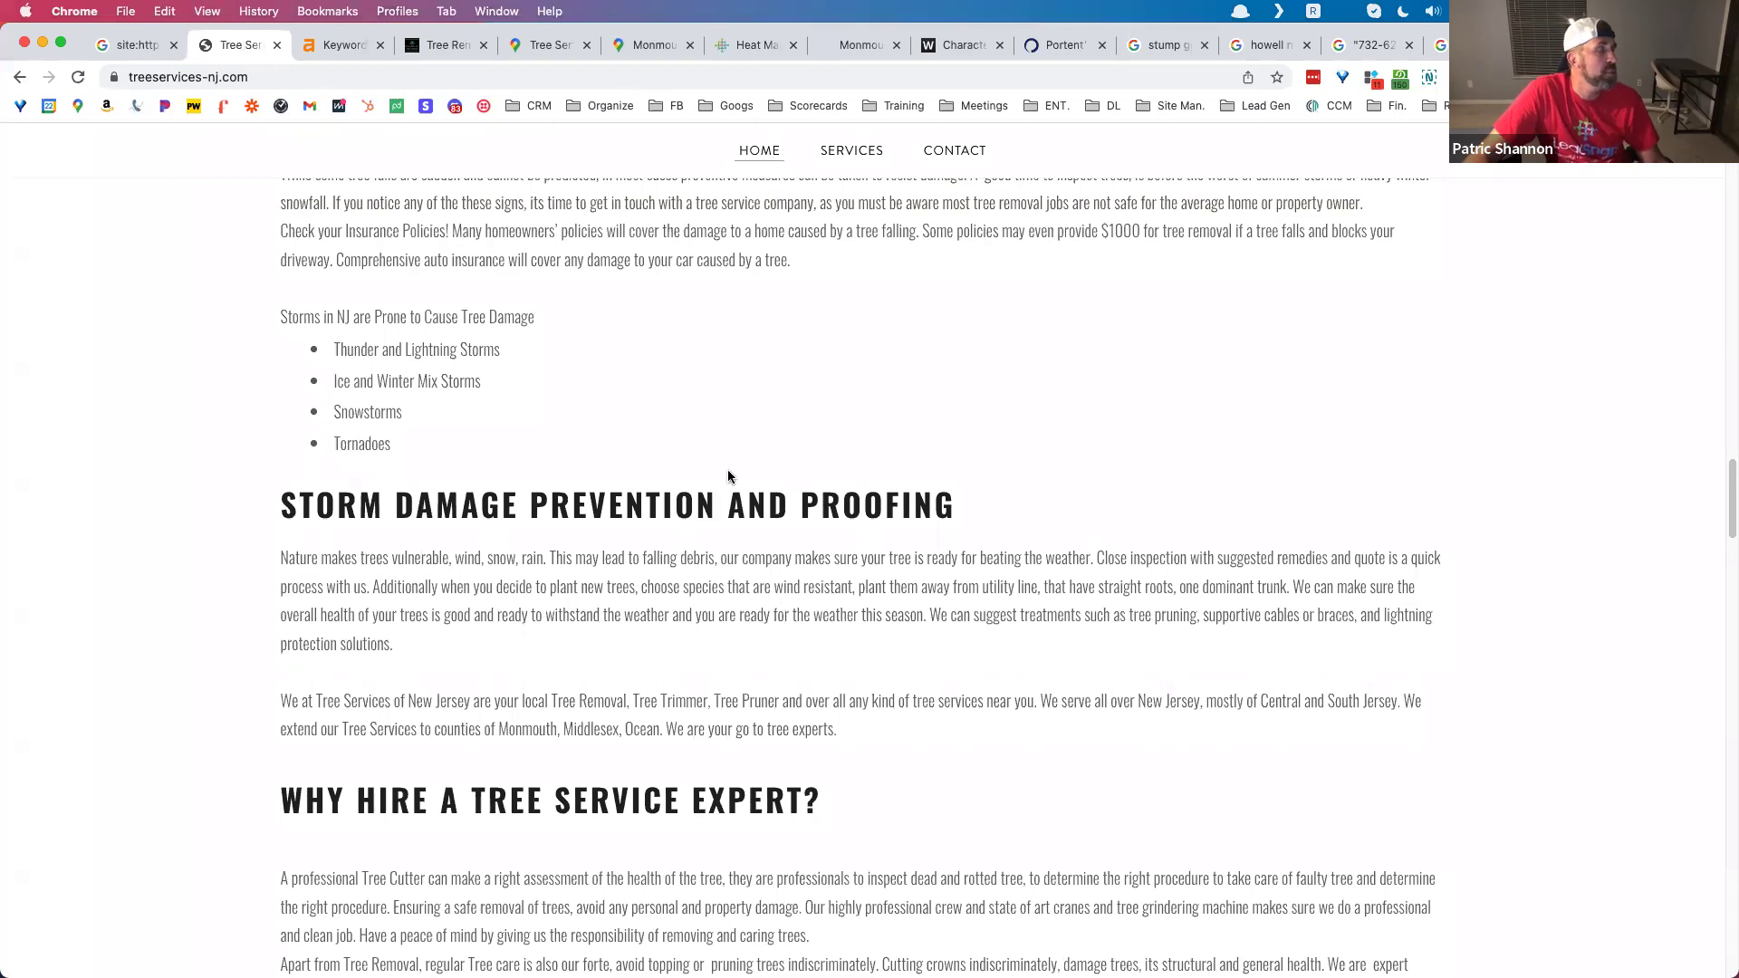
Step: Scroll through the treeservices-nj.com homepage content, then return to the LeadSnap heat map tab
scroll(727, 469, "up", 5)
scroll(725, 467, "up", 15)
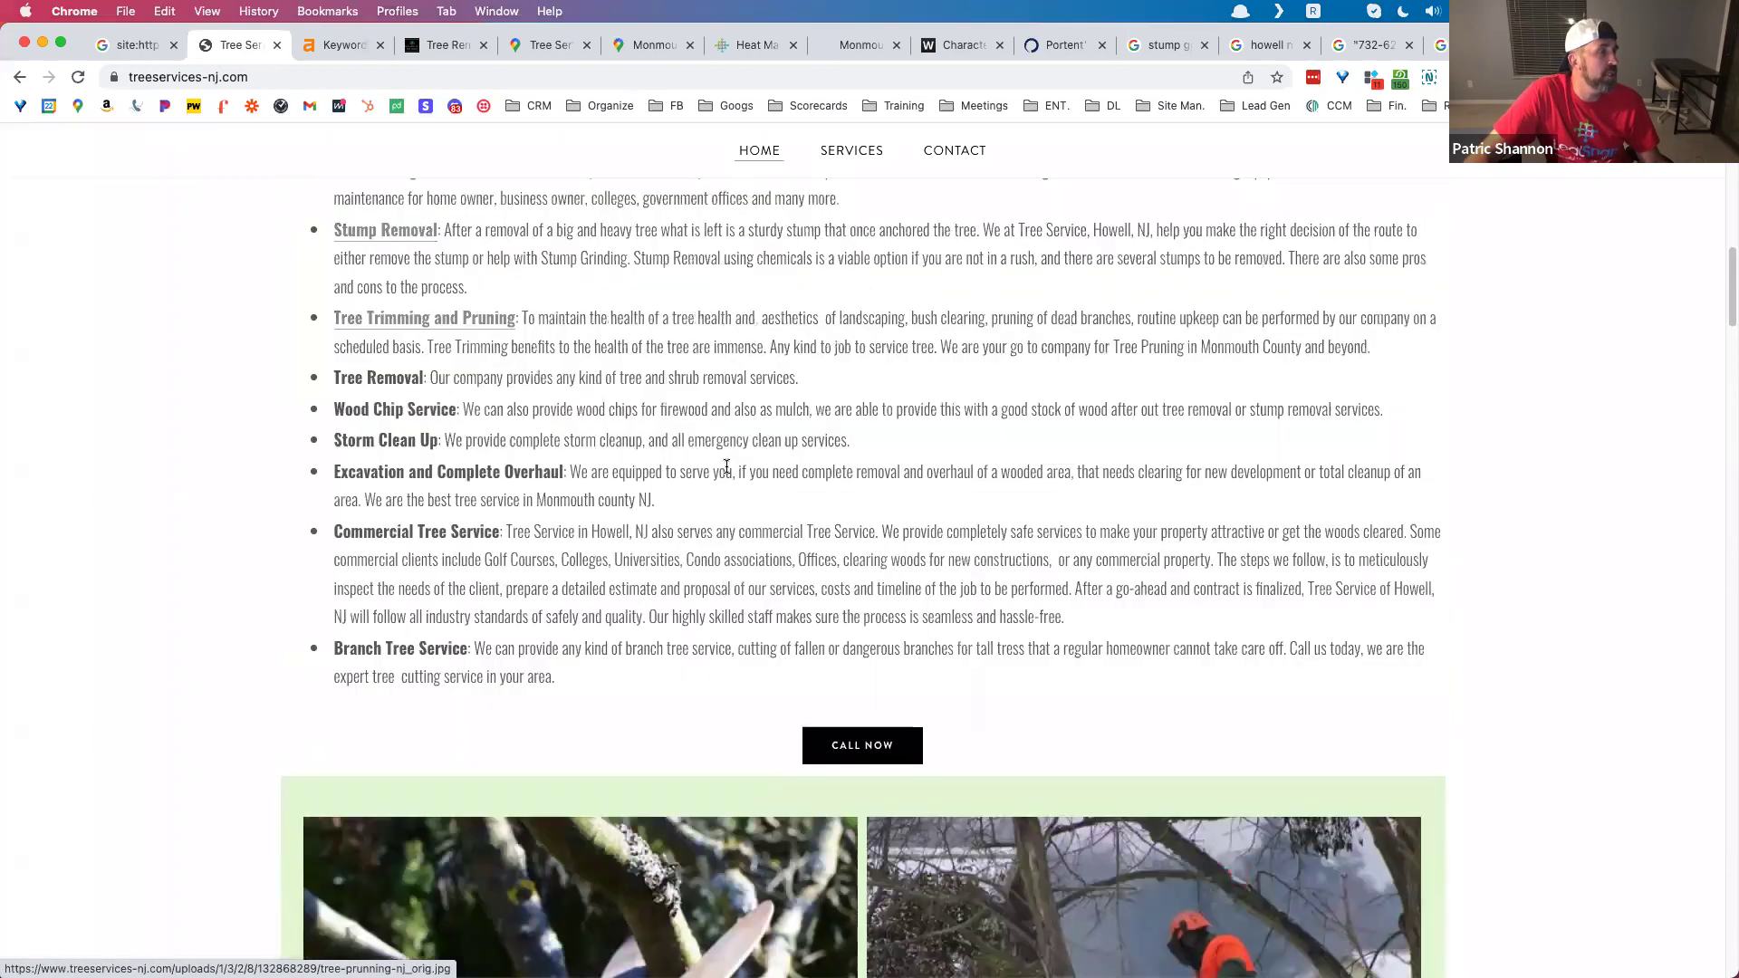
scroll(727, 470, "up", 10)
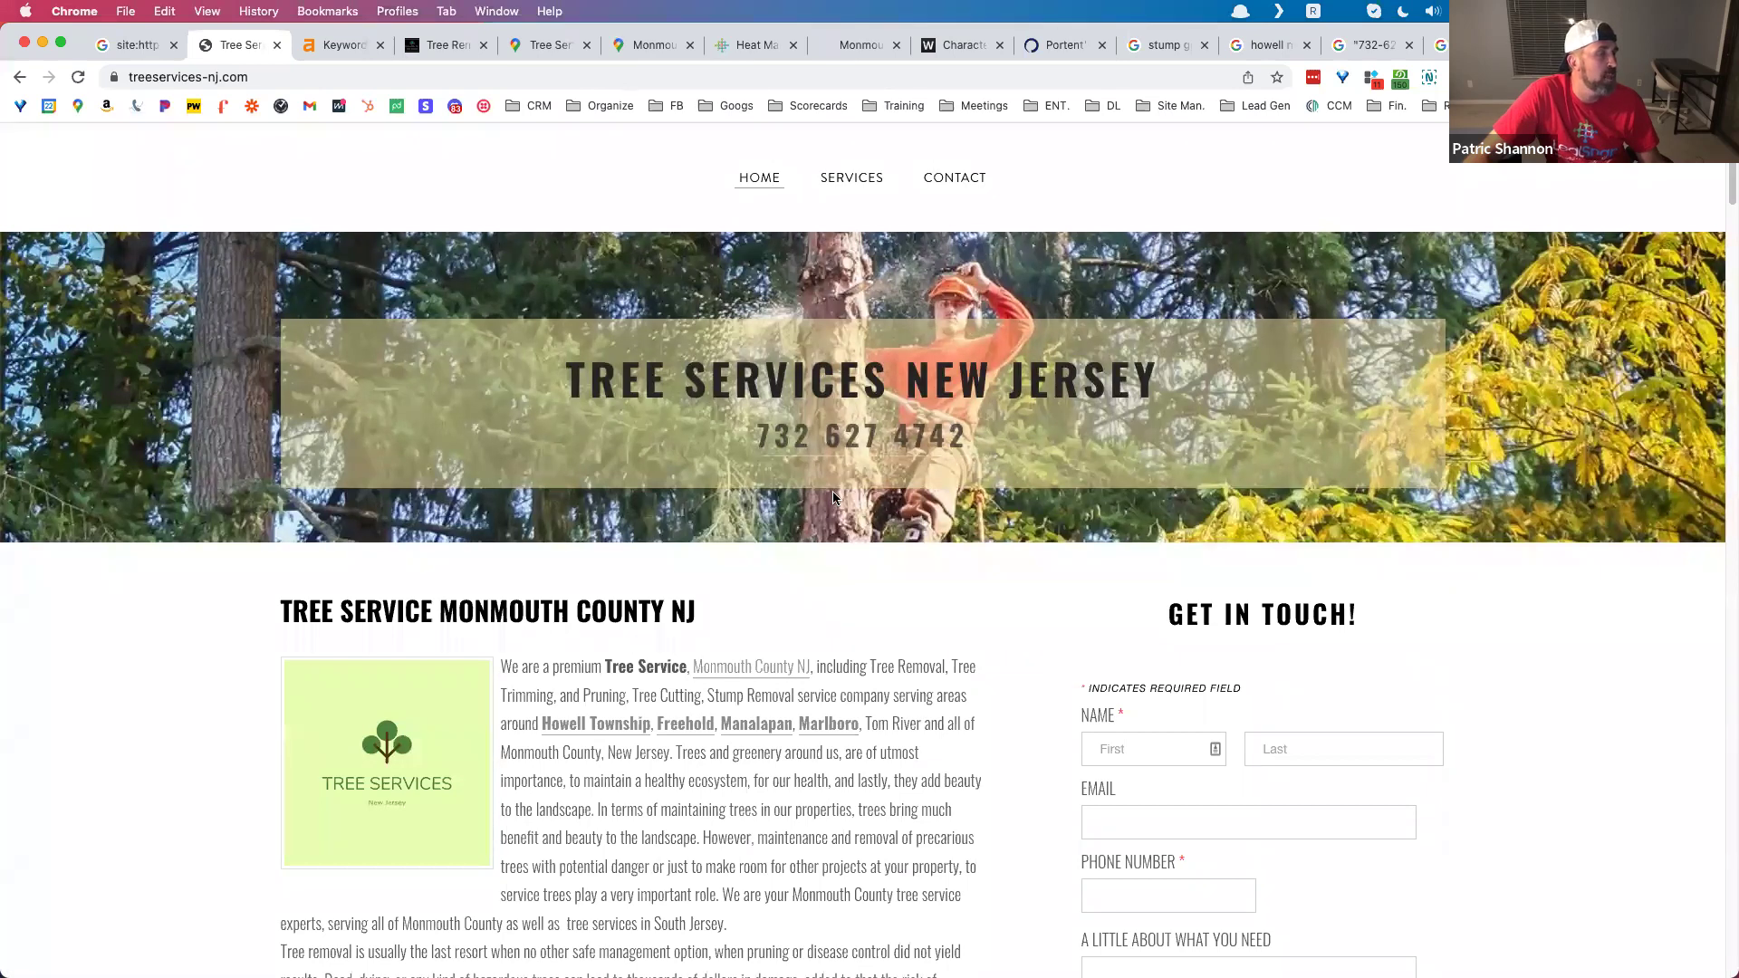
scroll(788, 469, "down", 1)
scroll(788, 469, "down", 5)
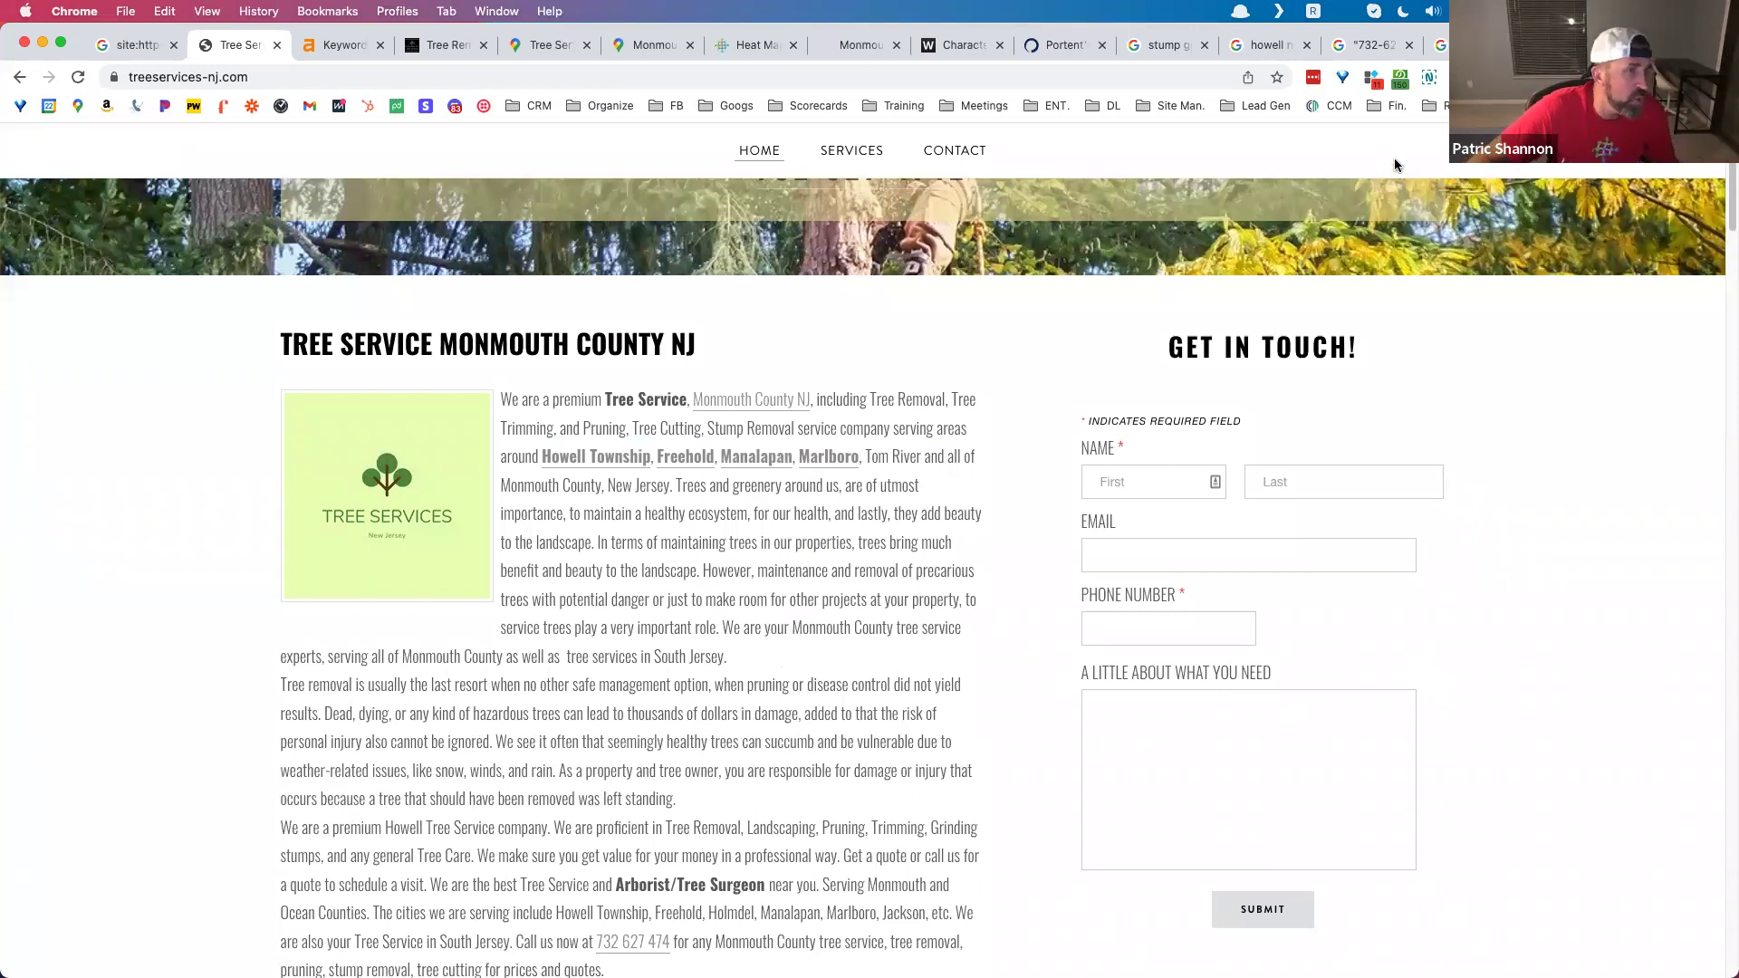
scroll(976, 399, "up", 5)
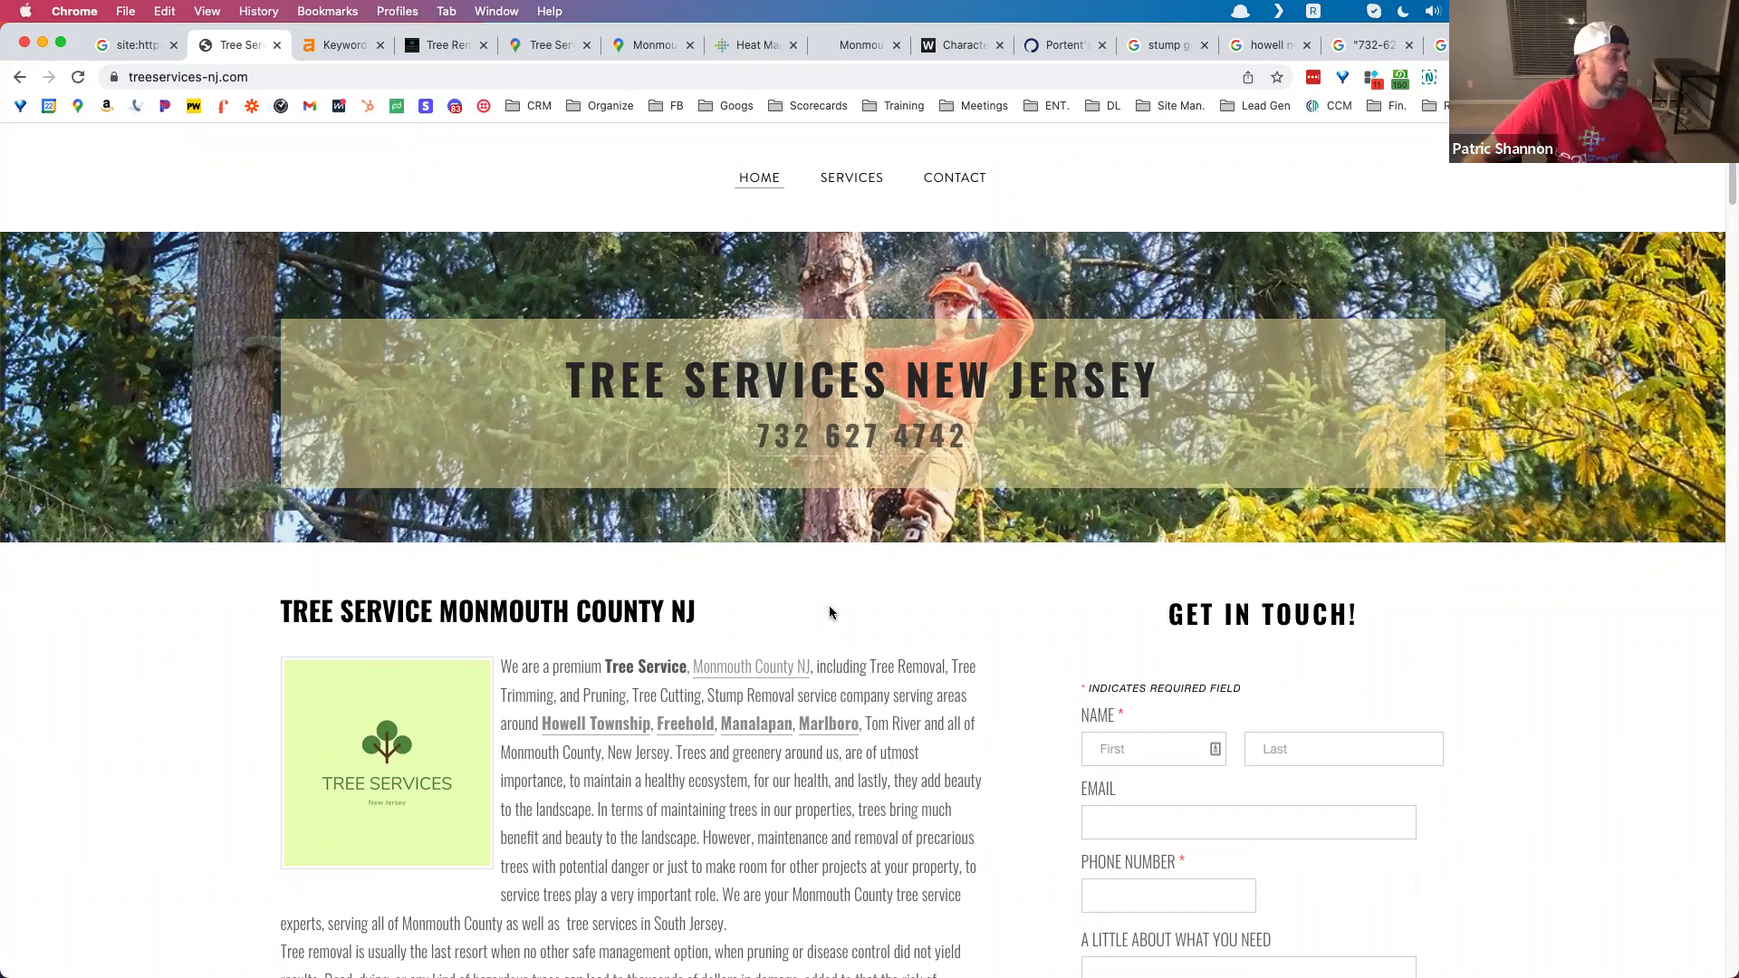
scroll(830, 613, "down", 10)
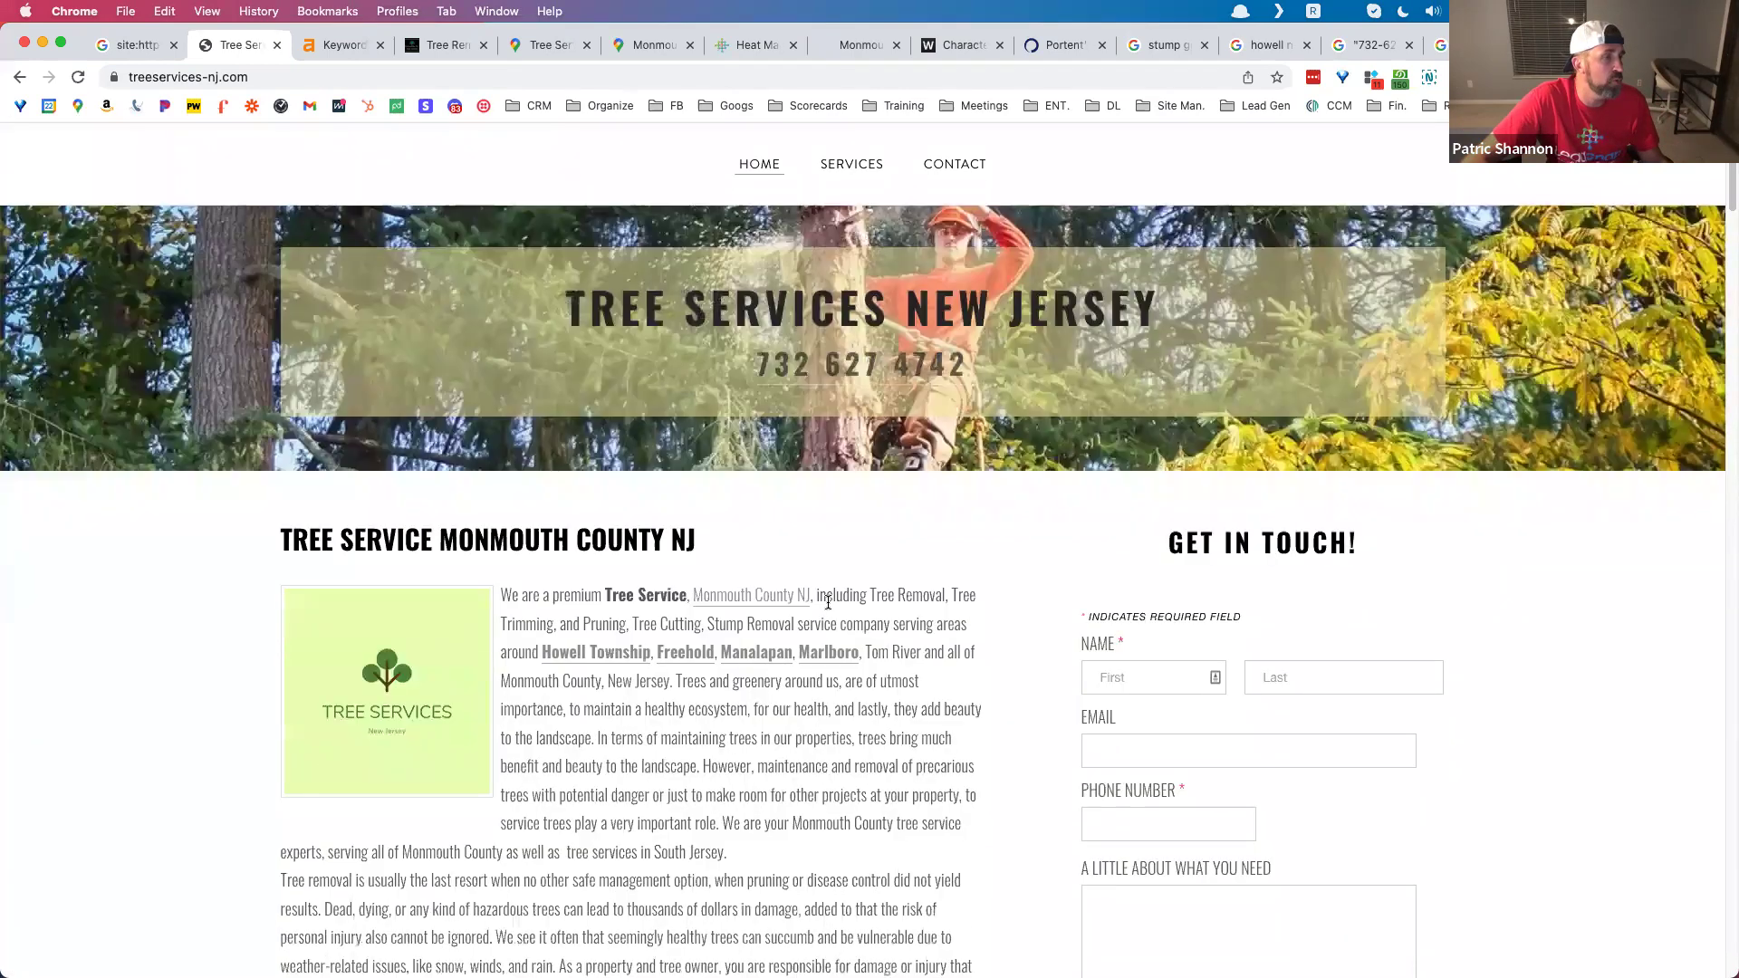
scroll(828, 602, "up", 10)
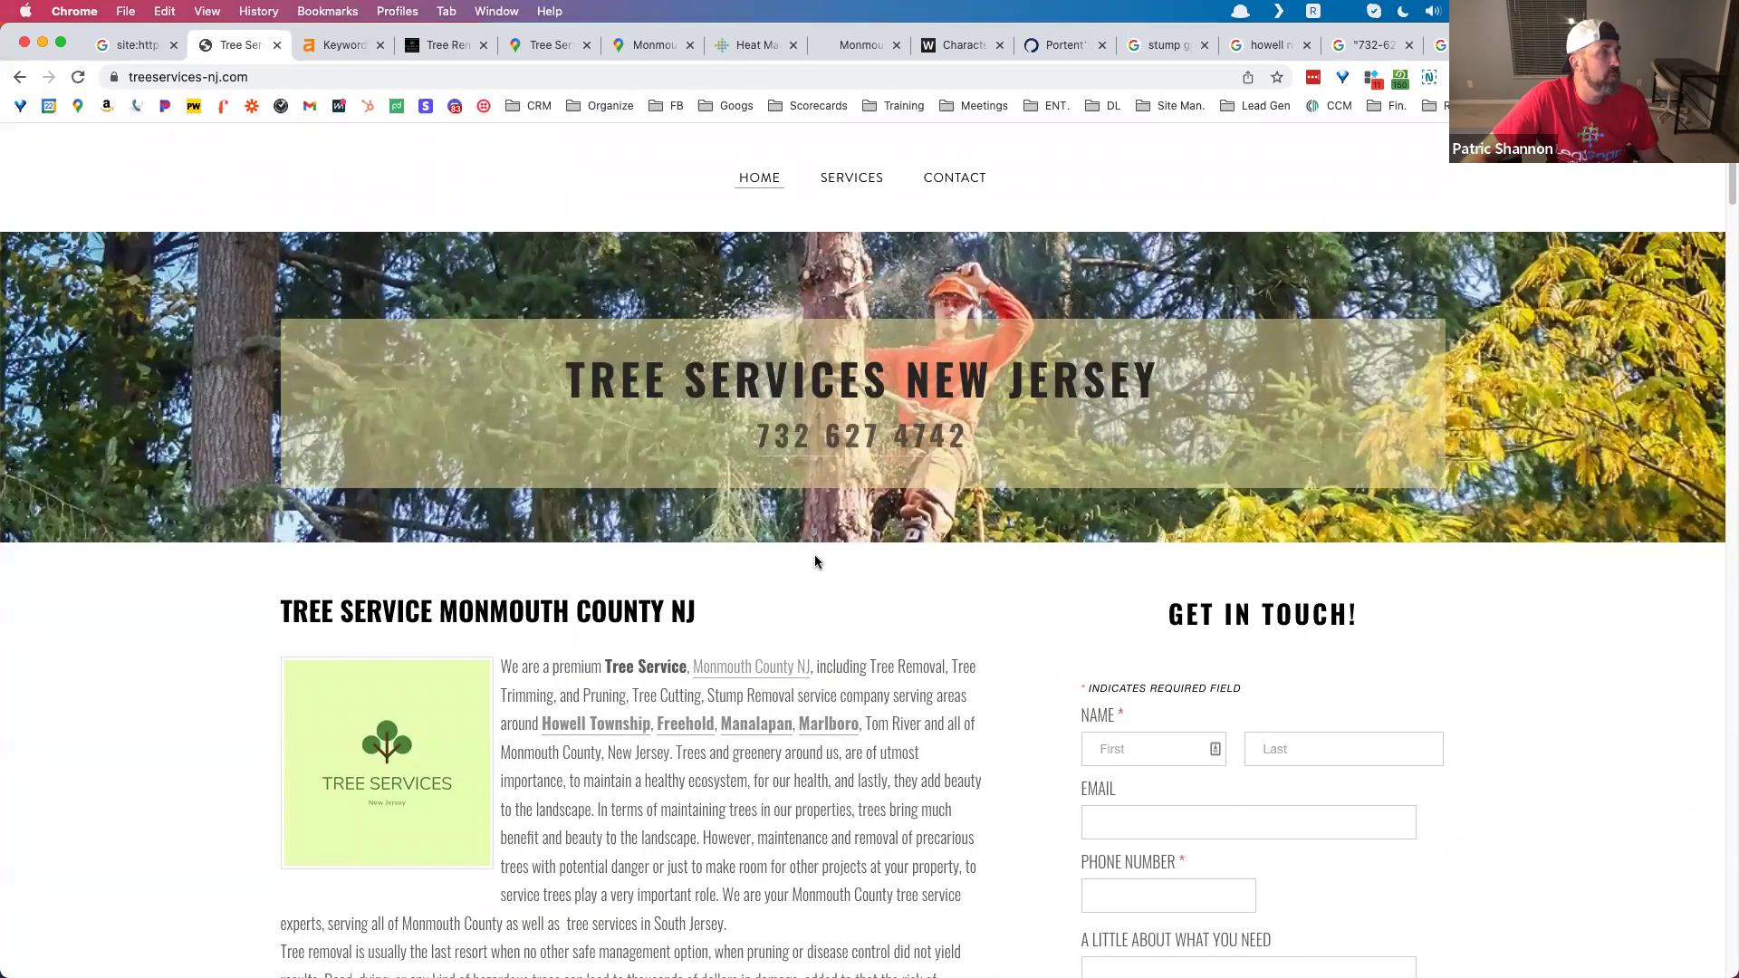
left_click(743, 43)
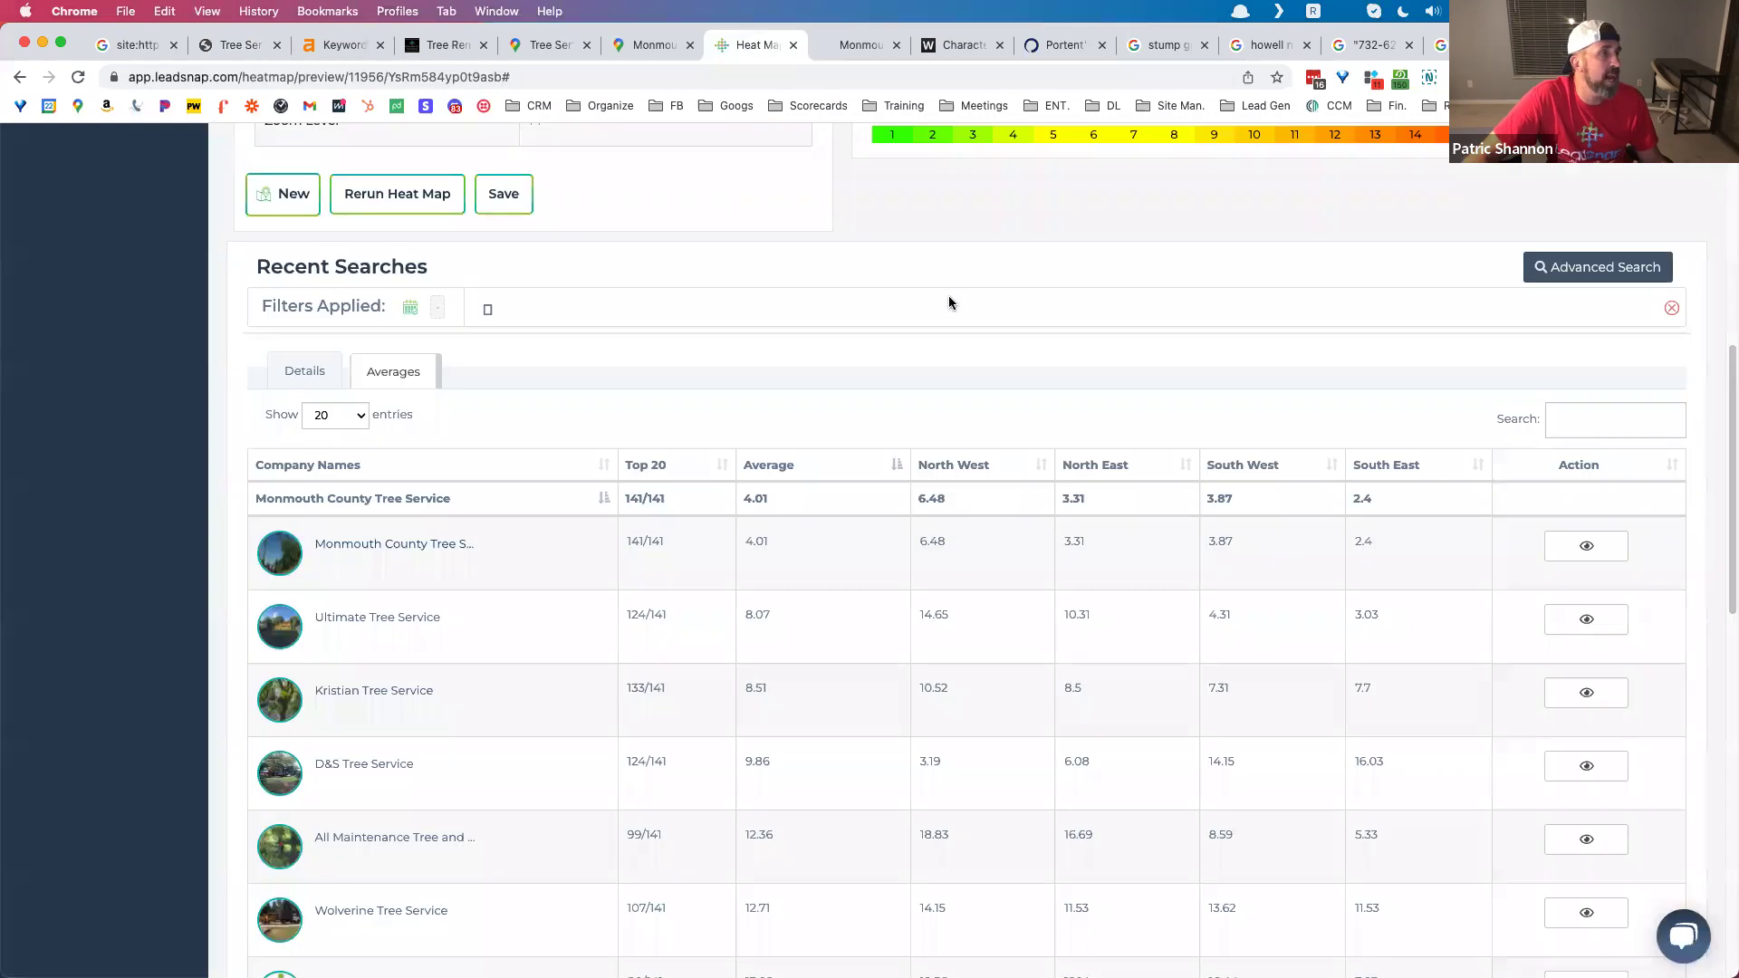
Step: Scroll up to the Heat Map Details, then switch to Monmouth County Tree Service's Maps reviews
scroll(949, 302, "up", 7)
scroll(894, 424, "down", 5)
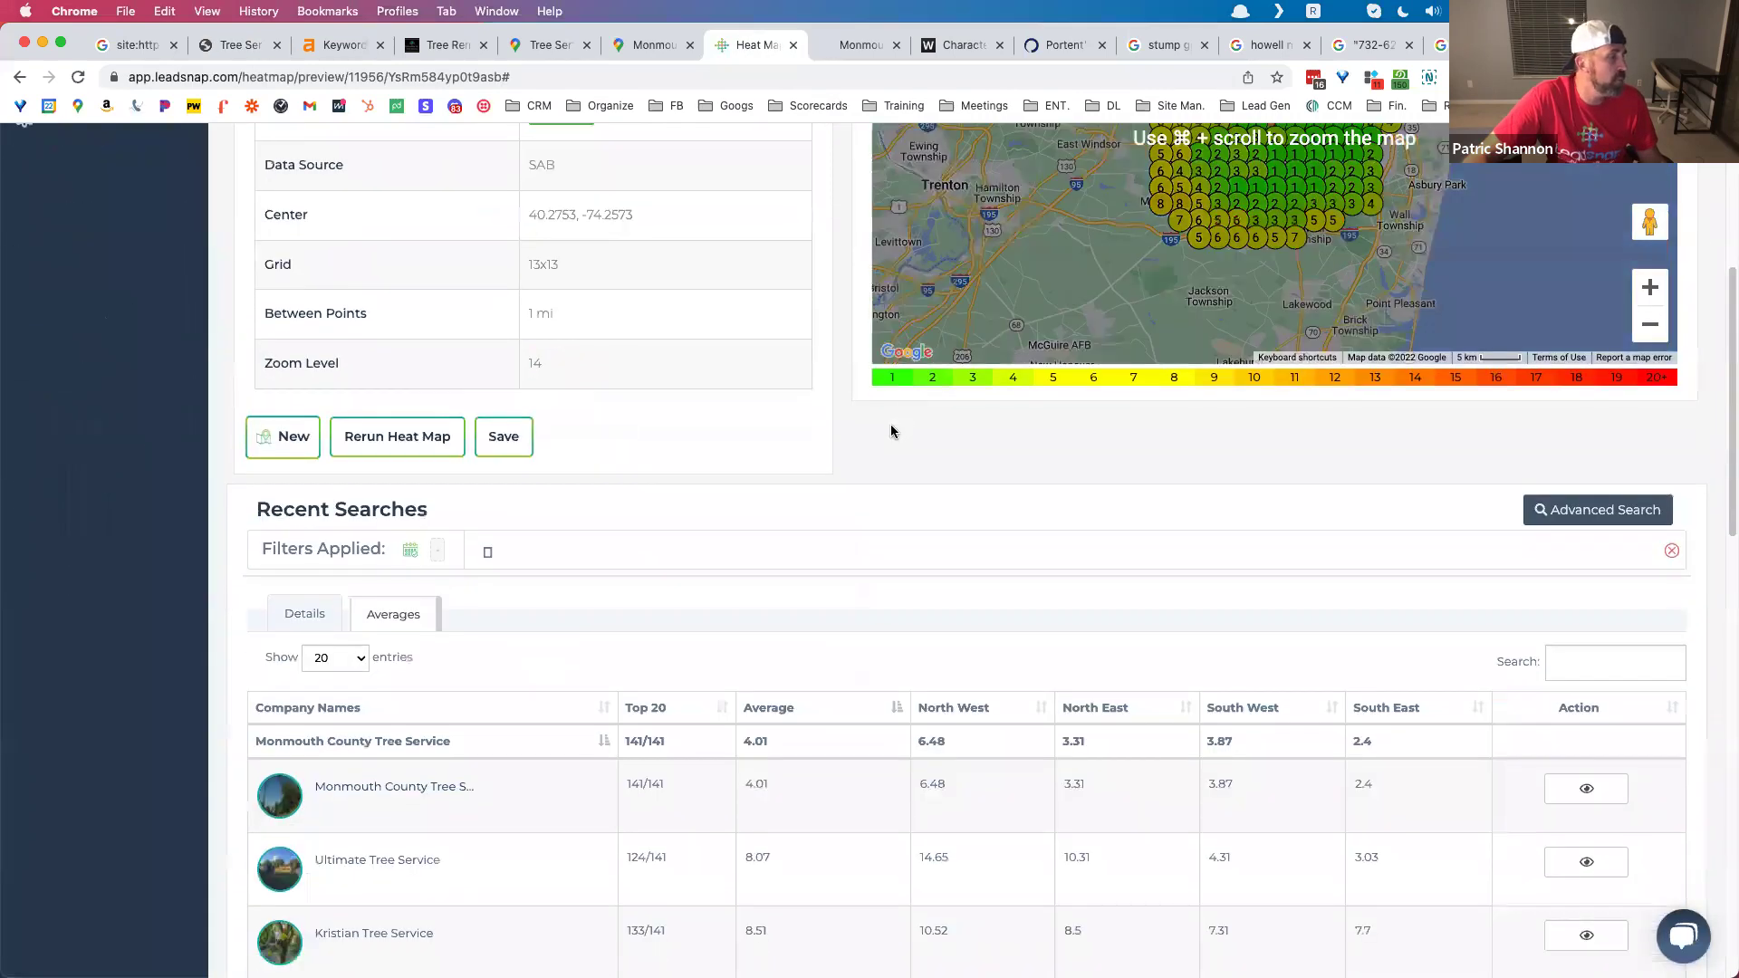
scroll(889, 424, "up", 1)
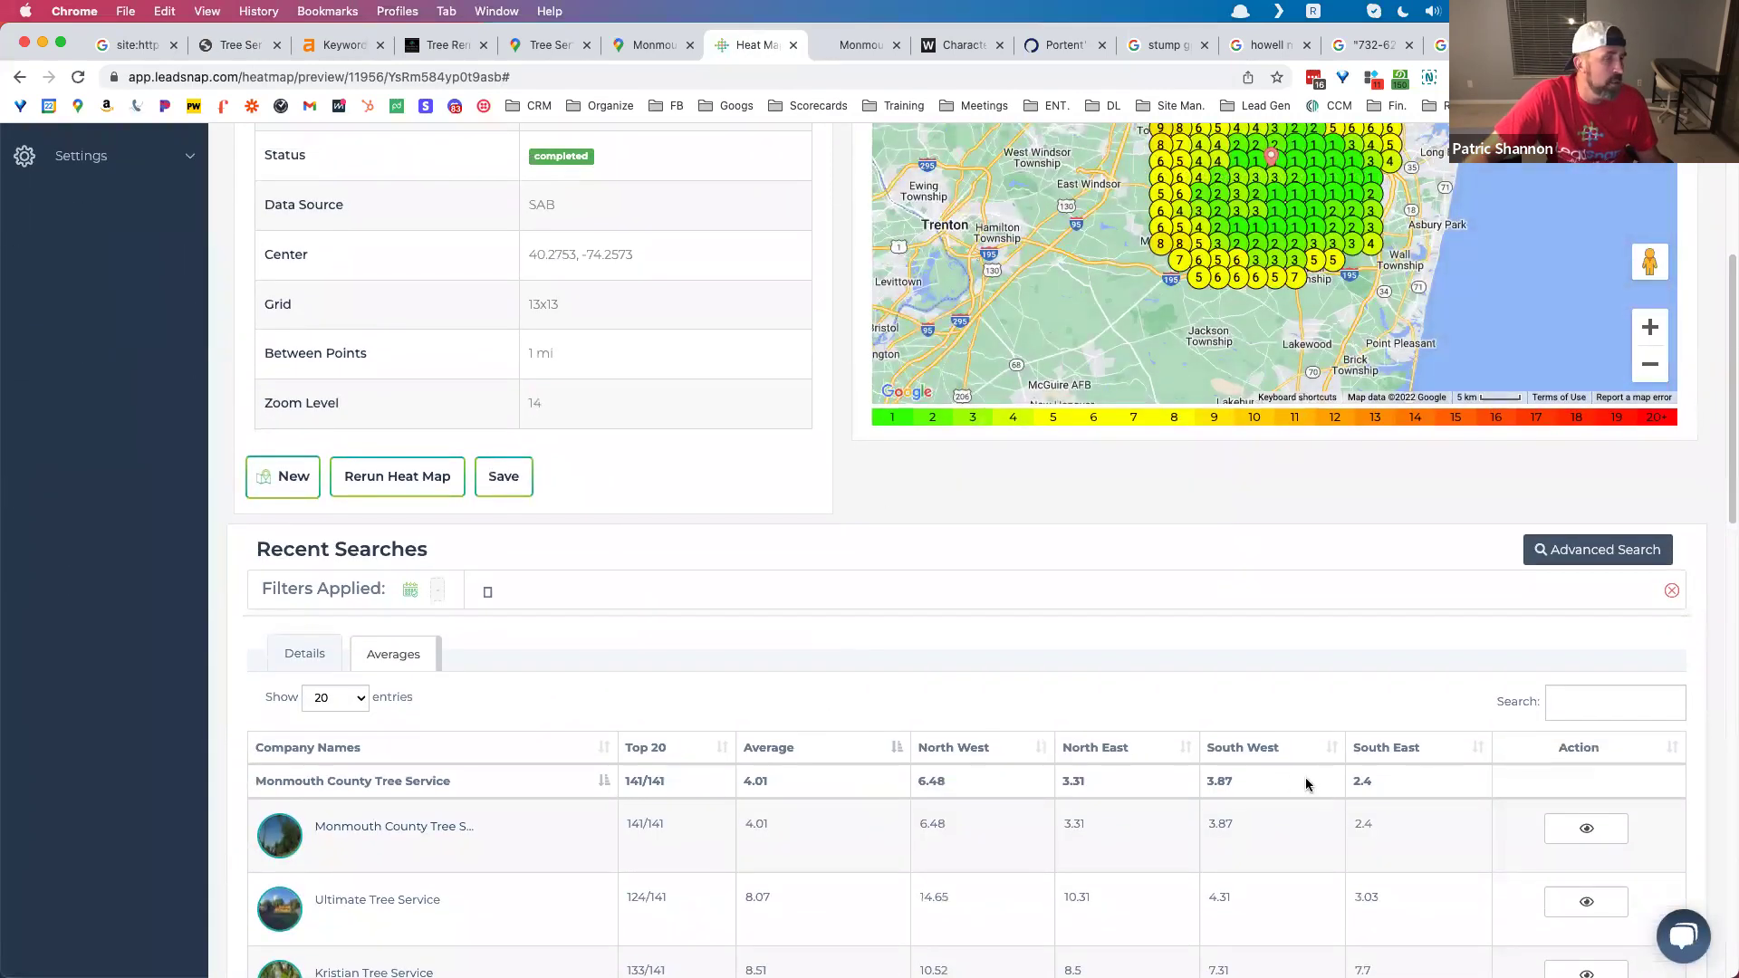
scroll(1067, 627, "up", 8)
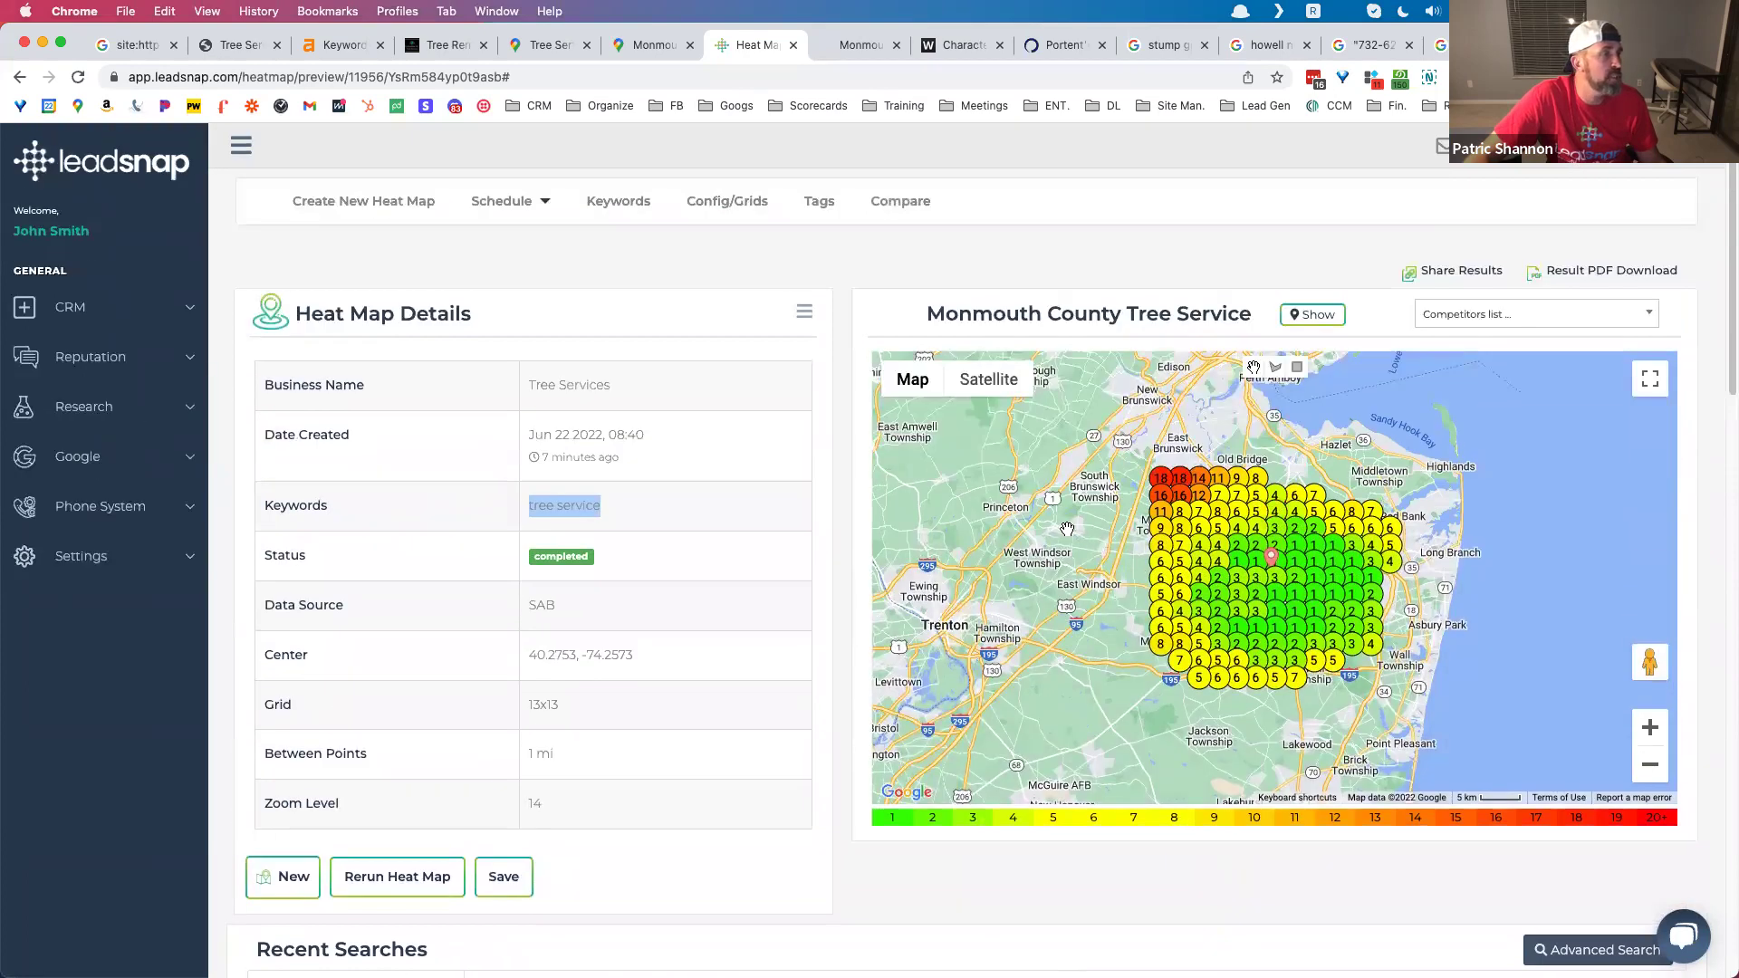
left_click(648, 44)
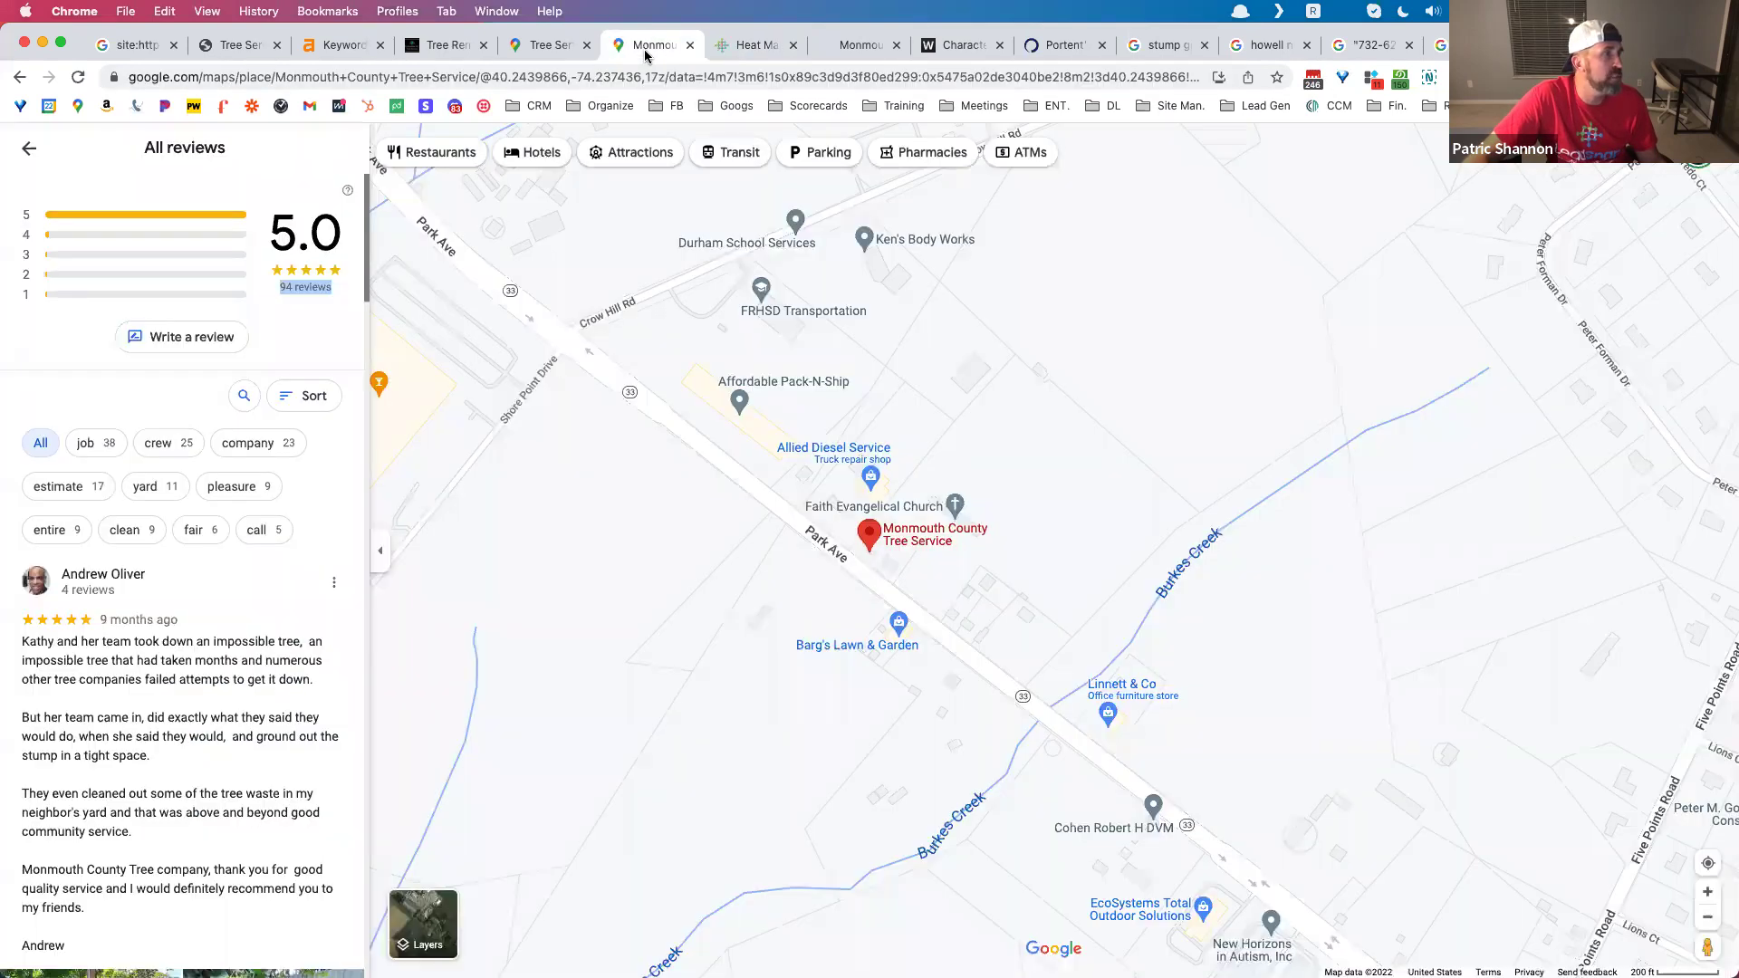
Step: Zoom out on the Tree Services Maps listing's central New Jersey service area, then return to Monmouth County Tree Service's heat map
left_click(538, 47)
scroll(513, 340, "down", 3)
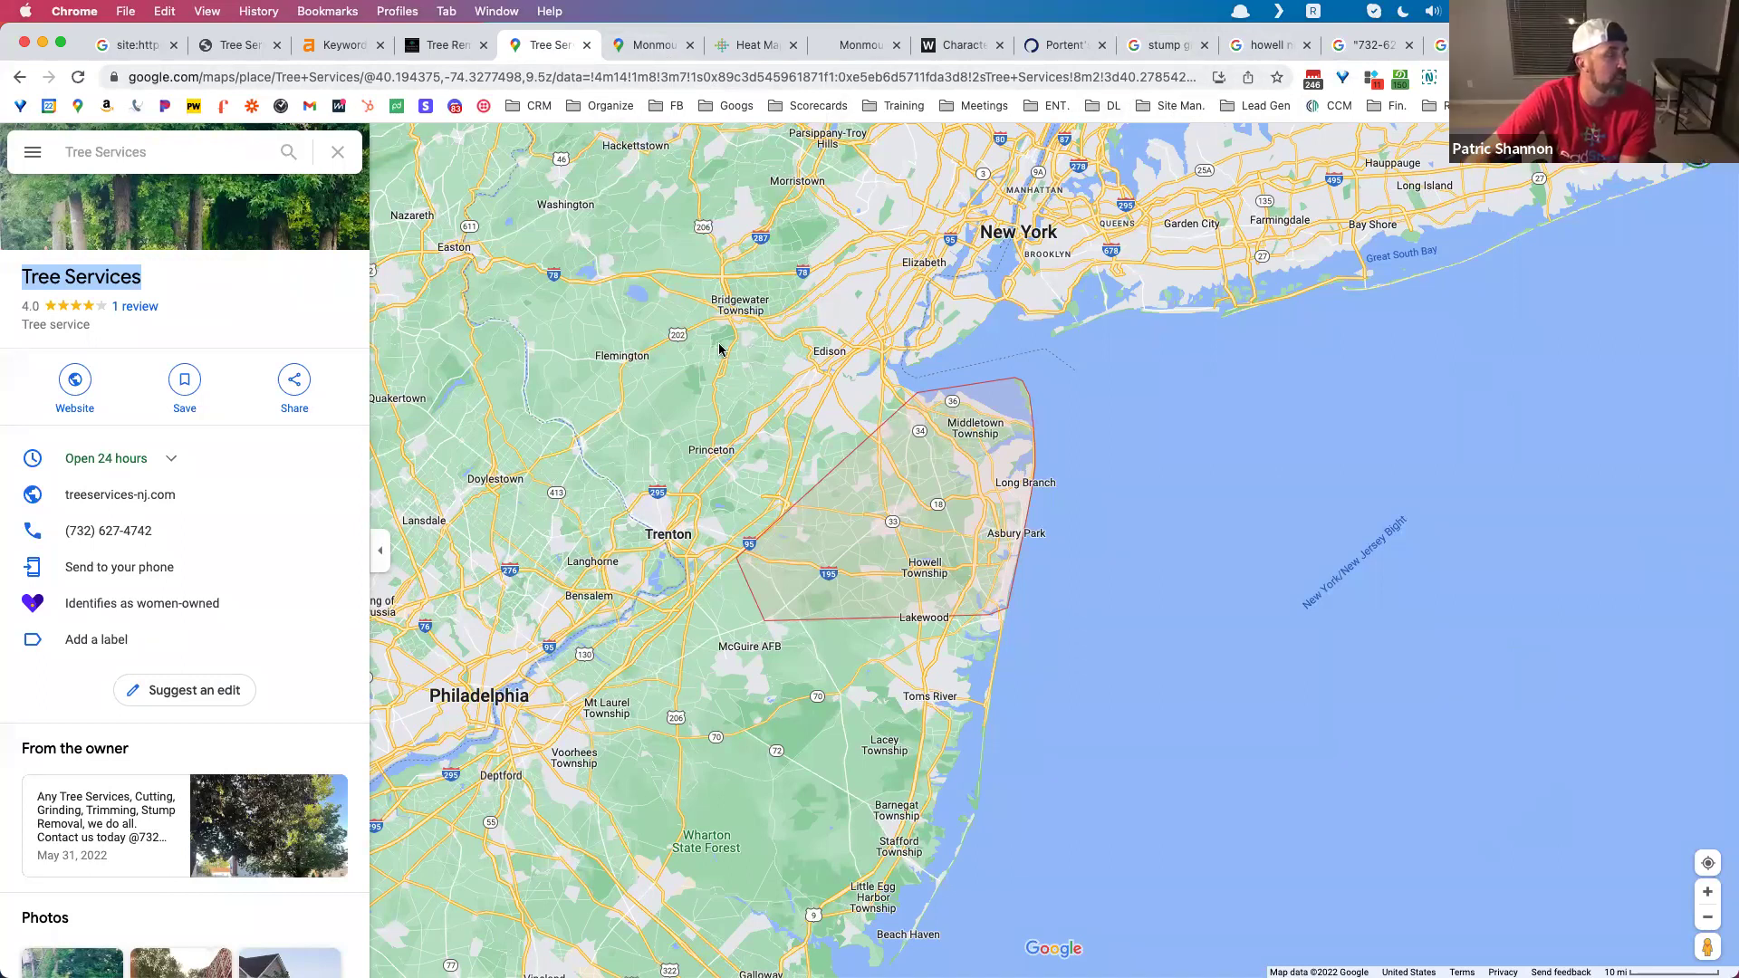
left_click(754, 49)
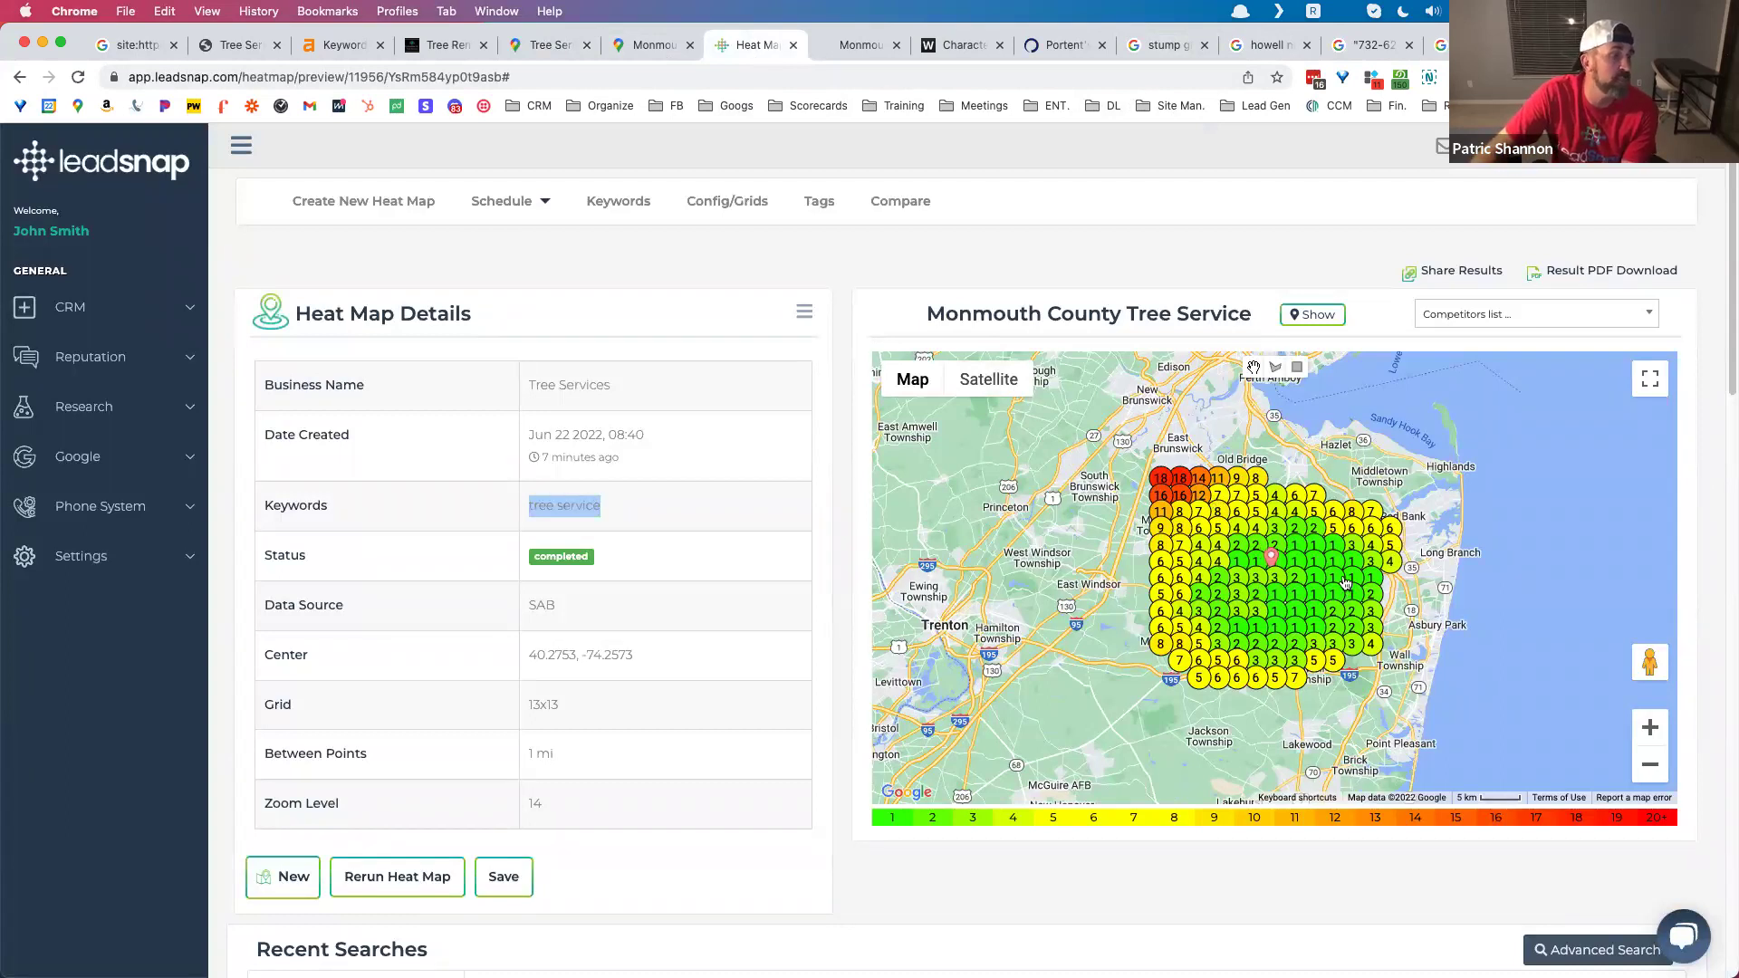
scroll(1346, 590, "down", 5)
scroll(817, 681, "down", 2)
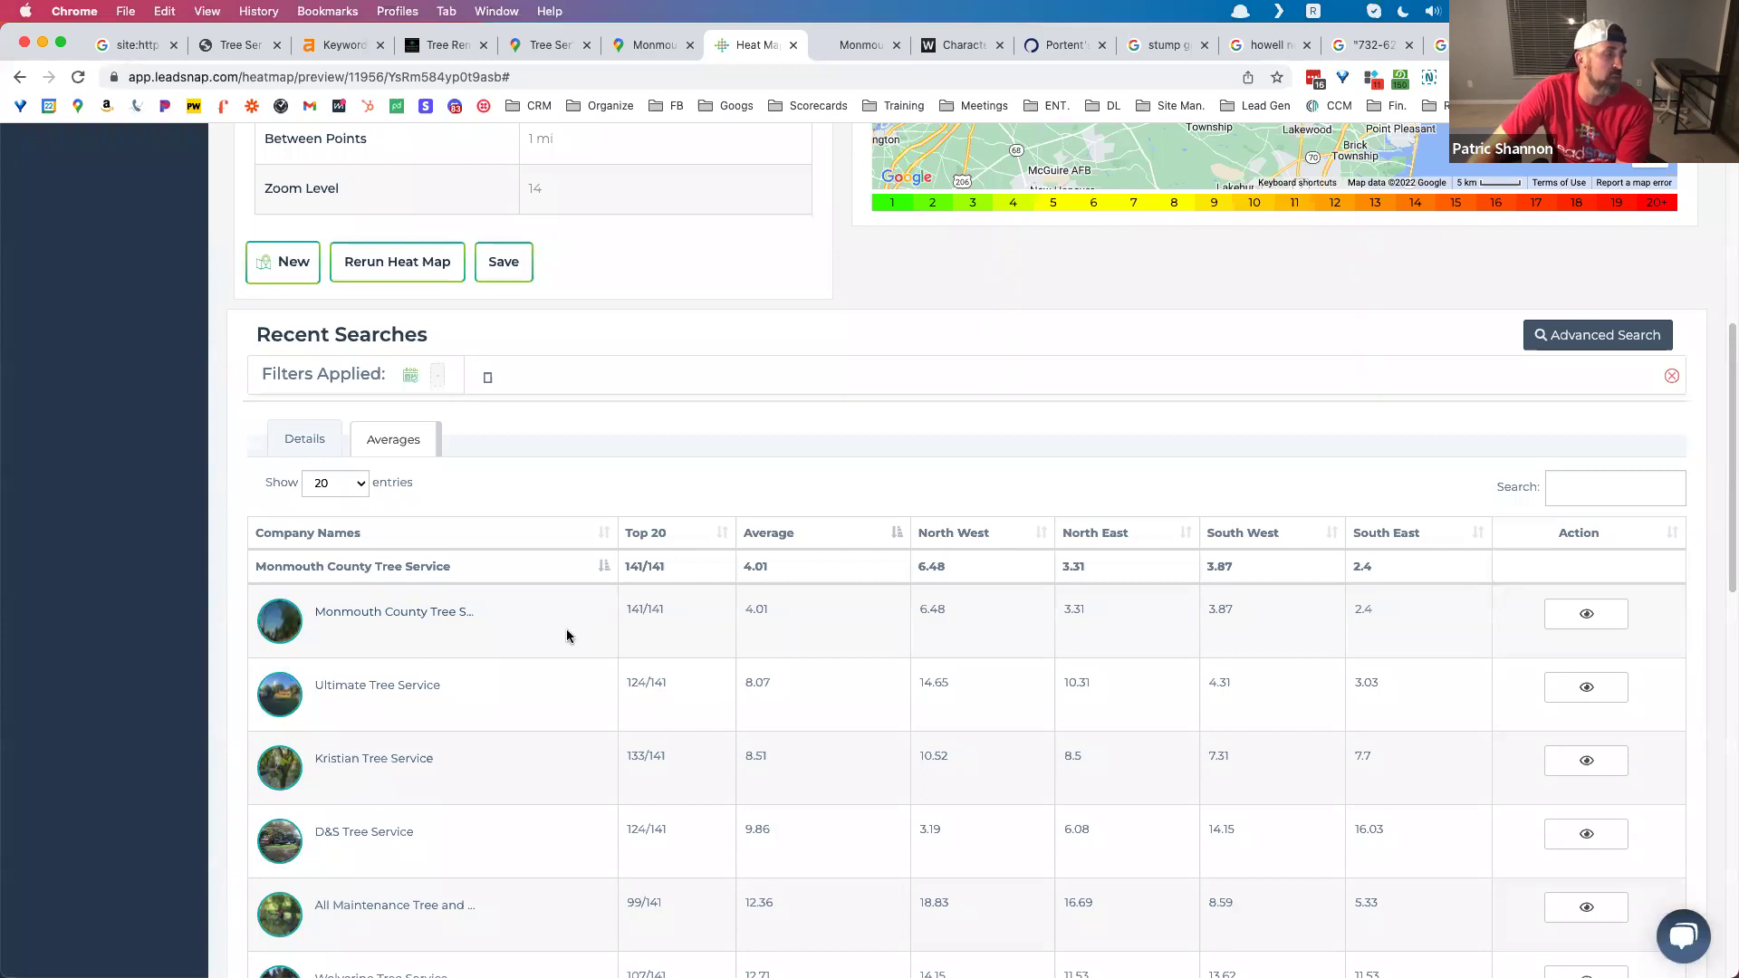
left_click(402, 688)
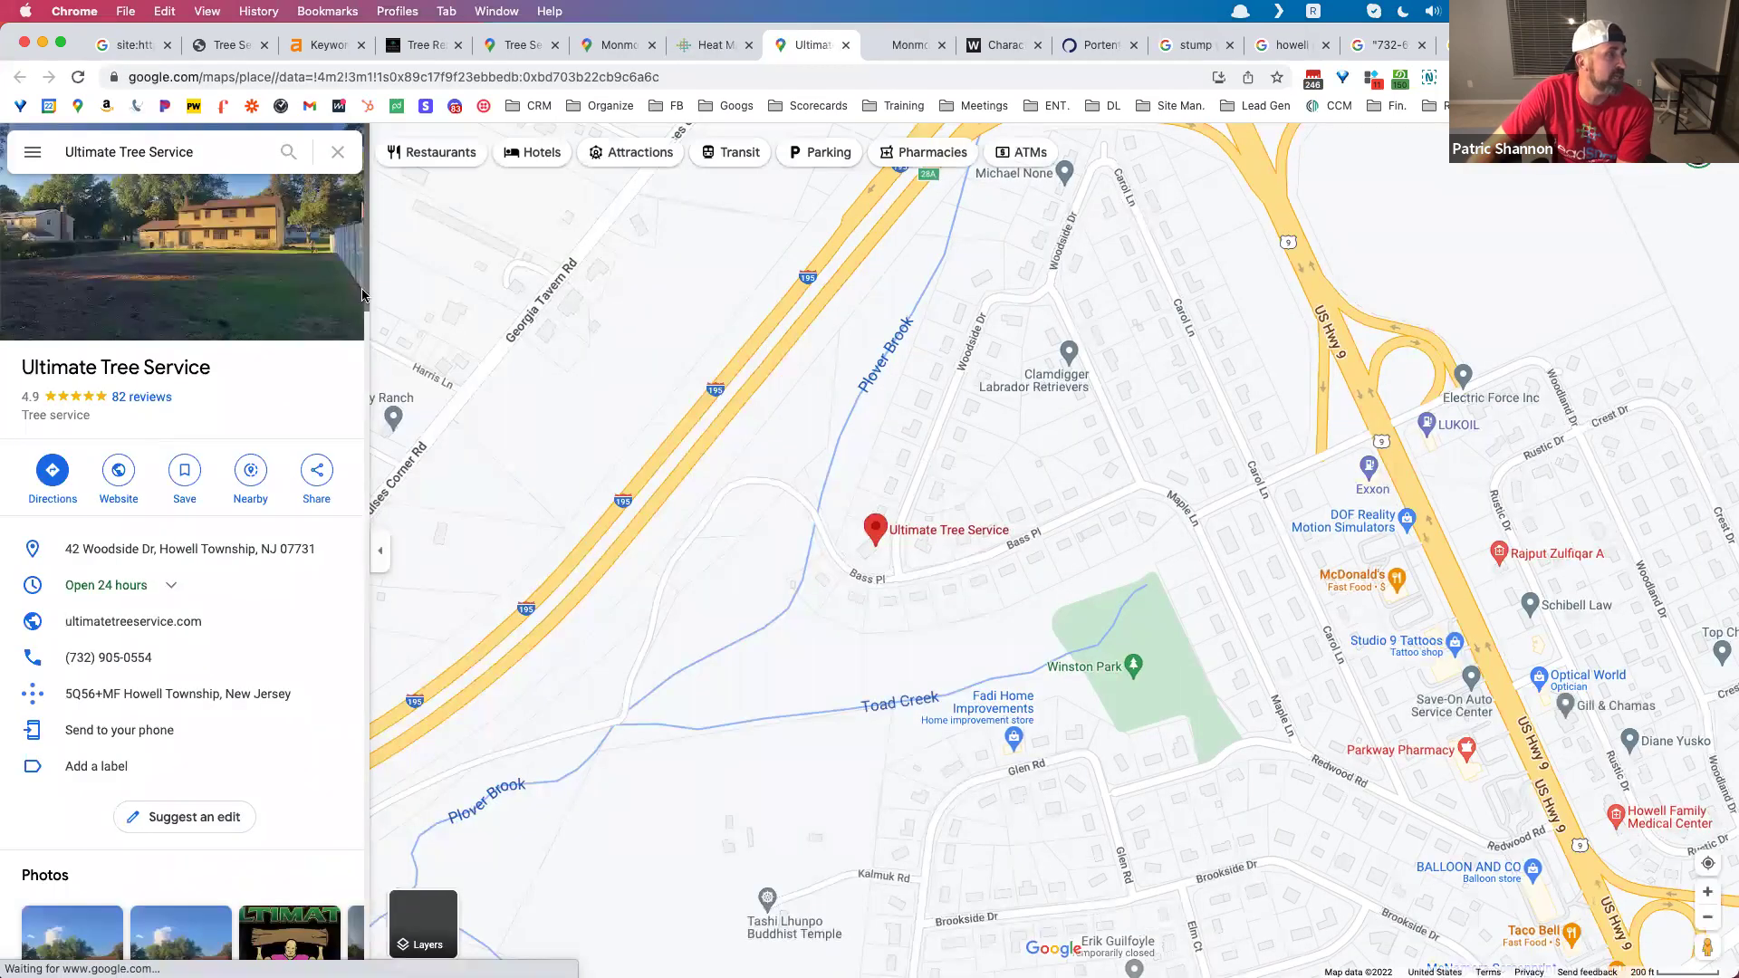
left_click(708, 47)
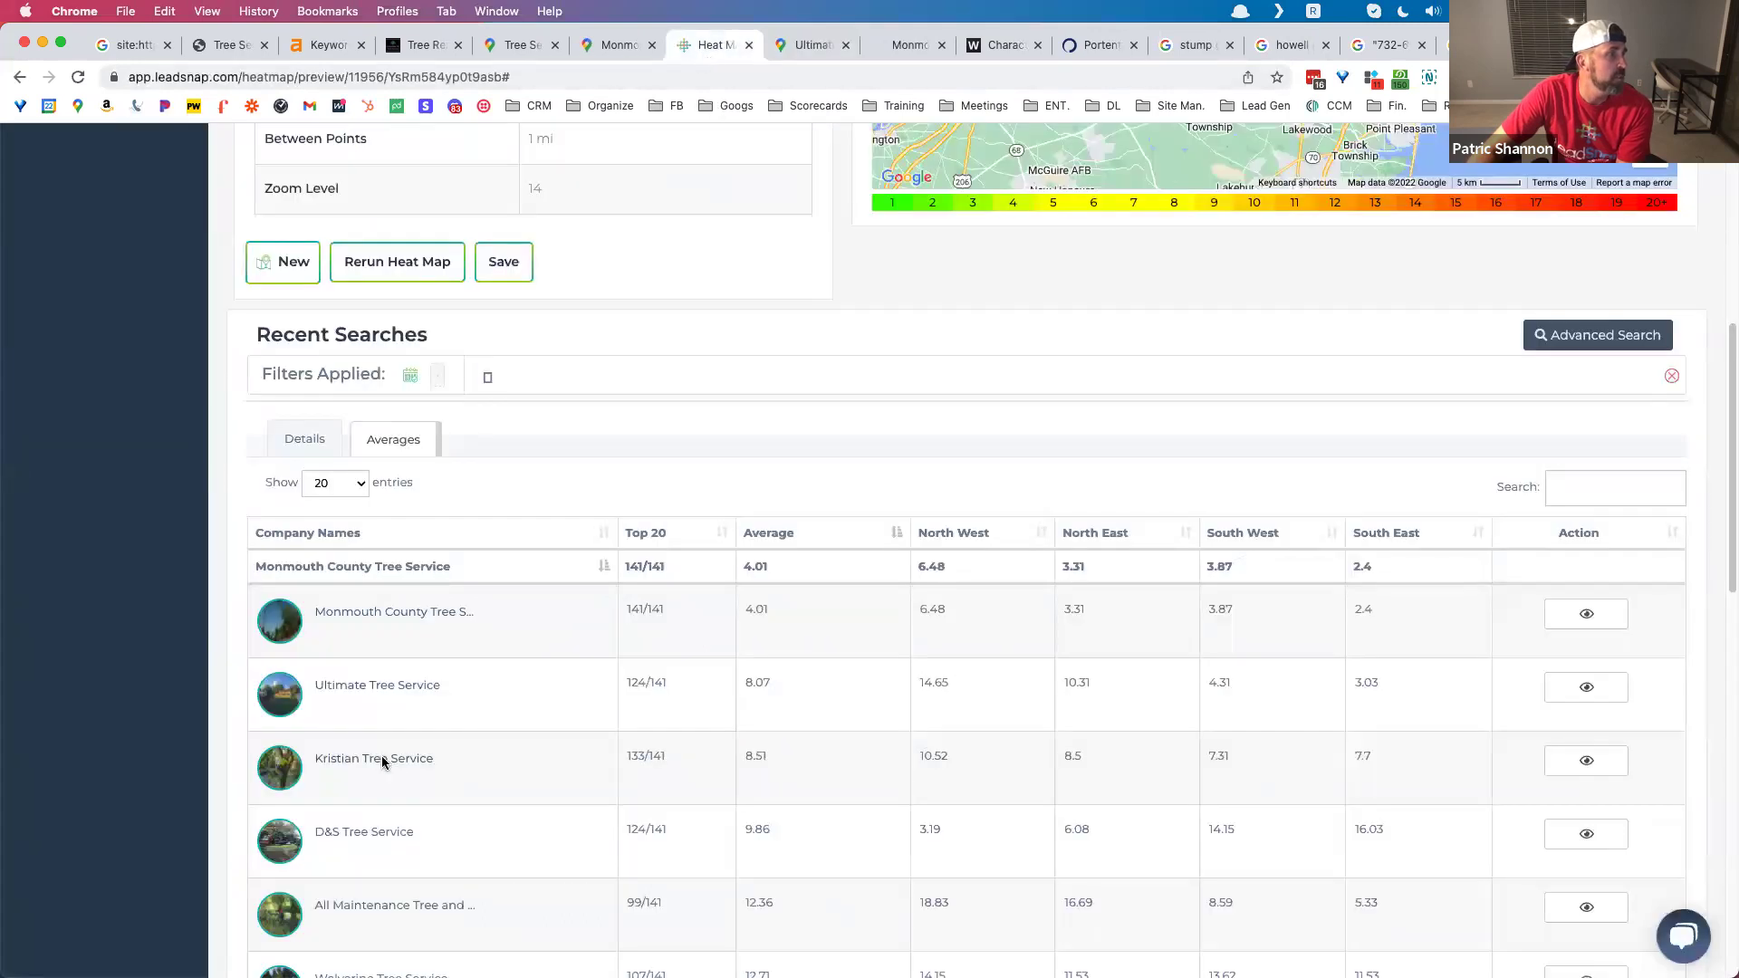
left_click(382, 755)
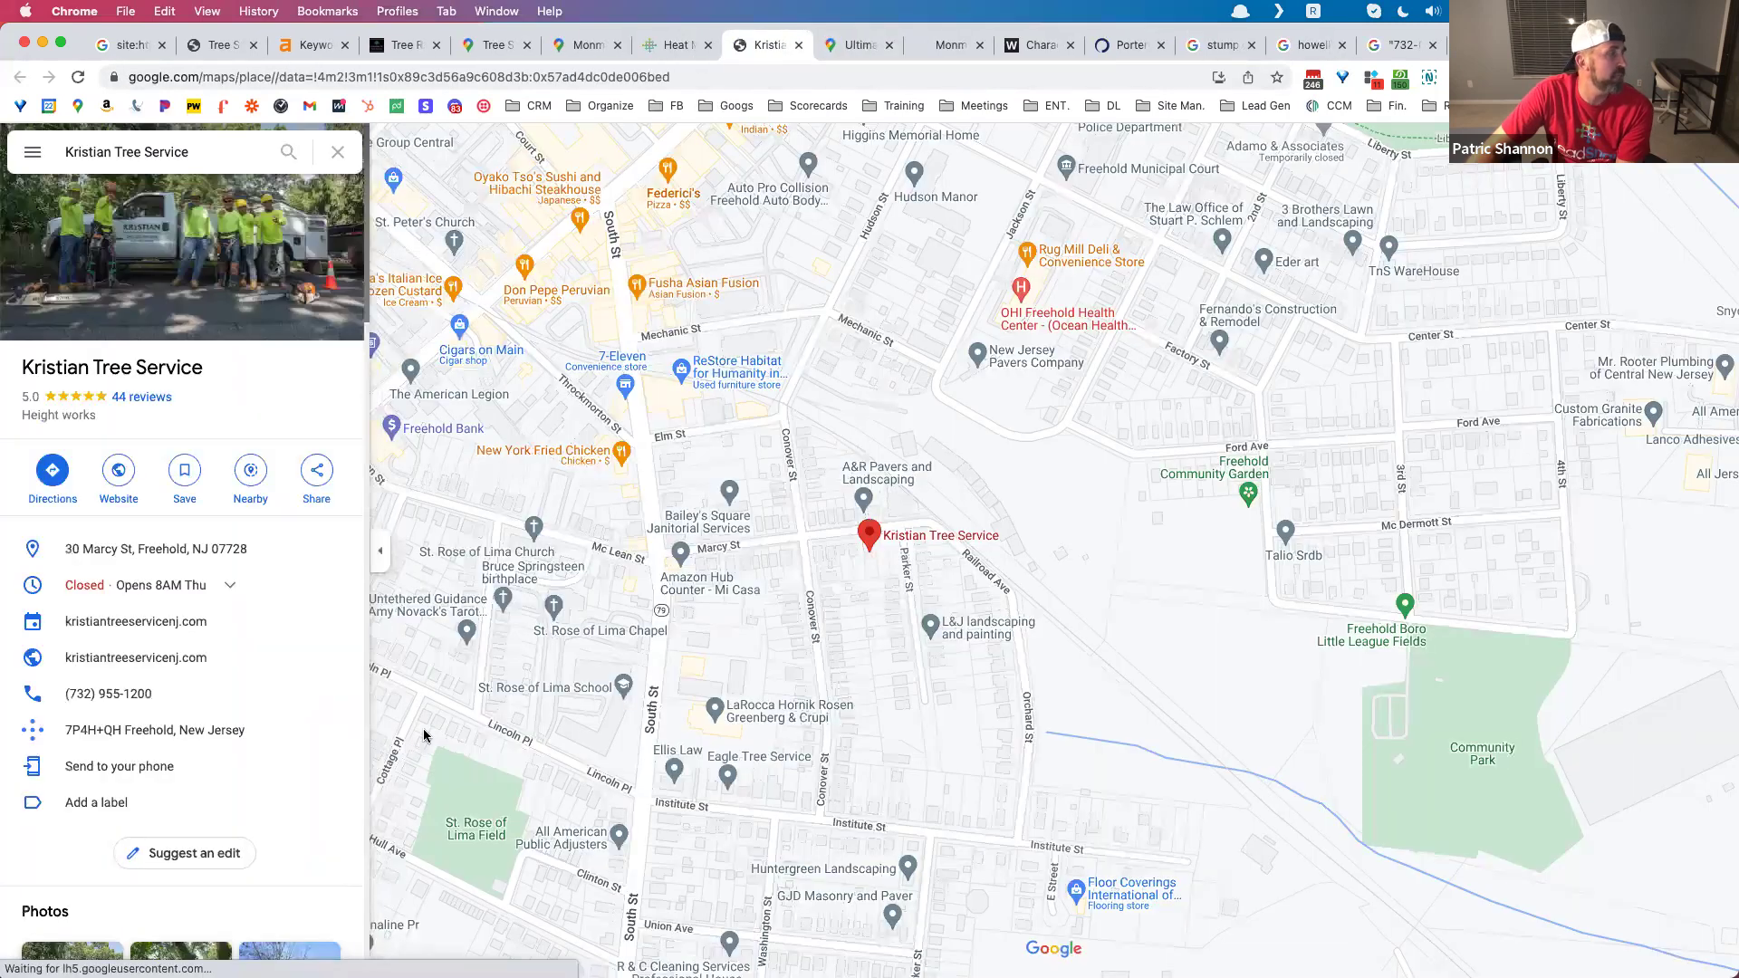
left_click(799, 46)
left_click(799, 45)
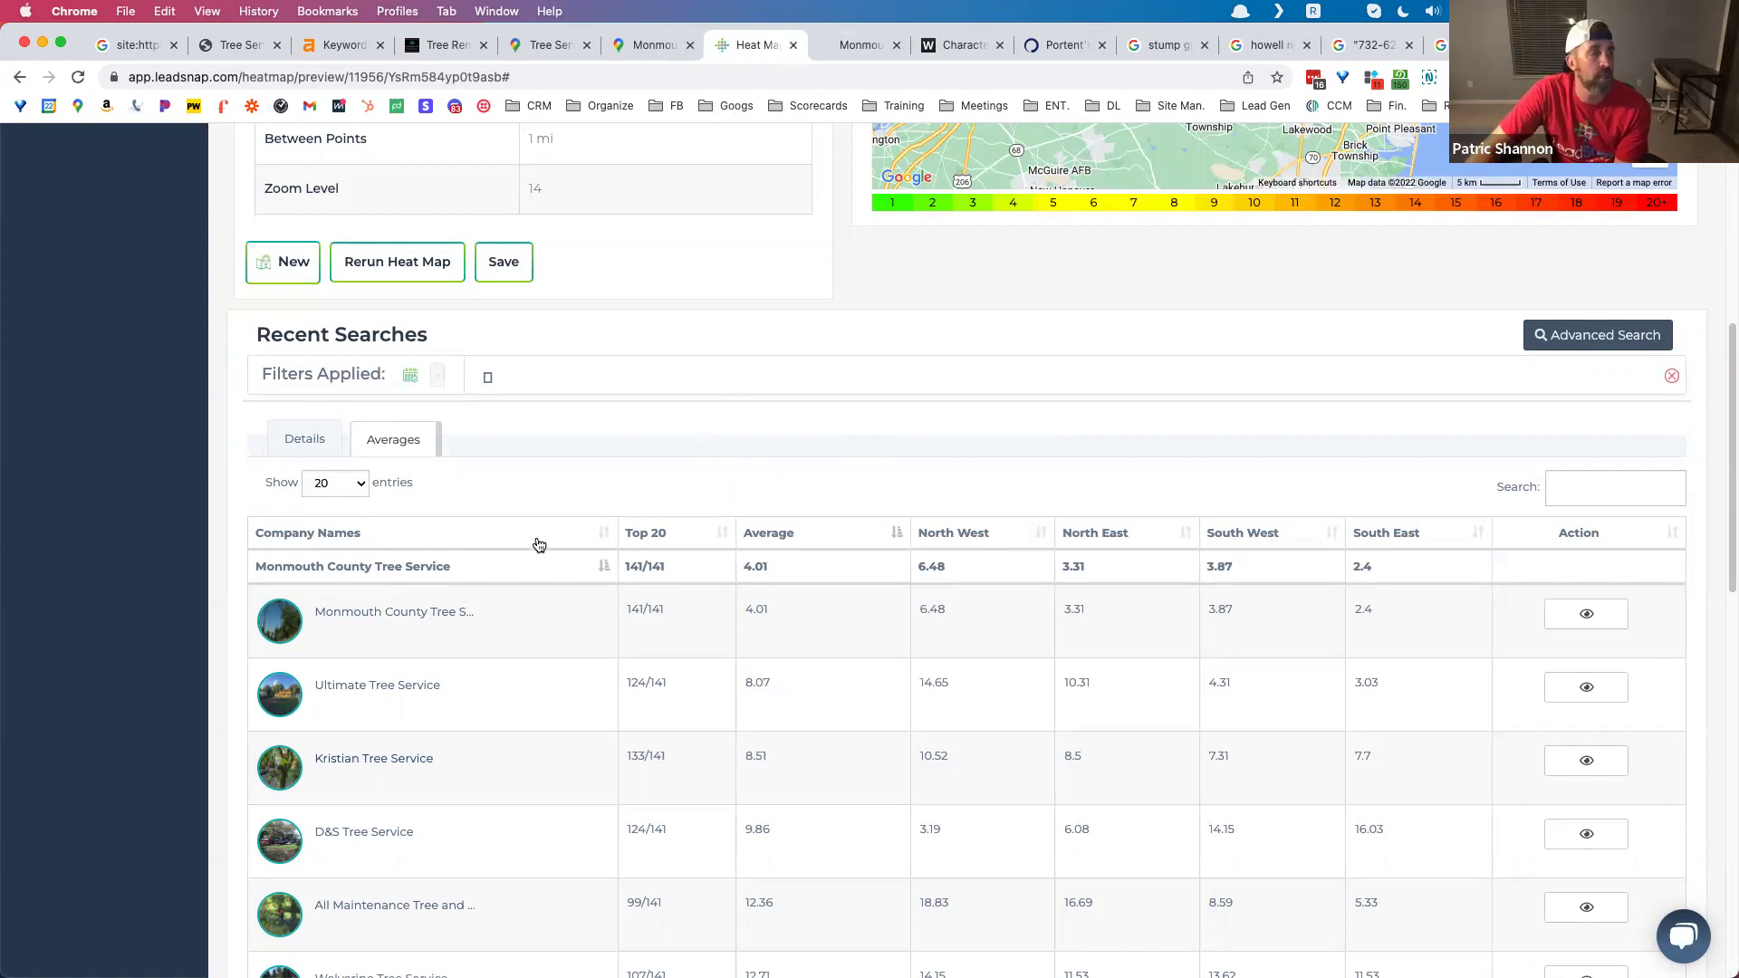
Step: Bring back the Tree Services Google Maps listing, rated 4.0 from 1 review, with its central New Jersey service area
scroll(559, 530, "up", 10)
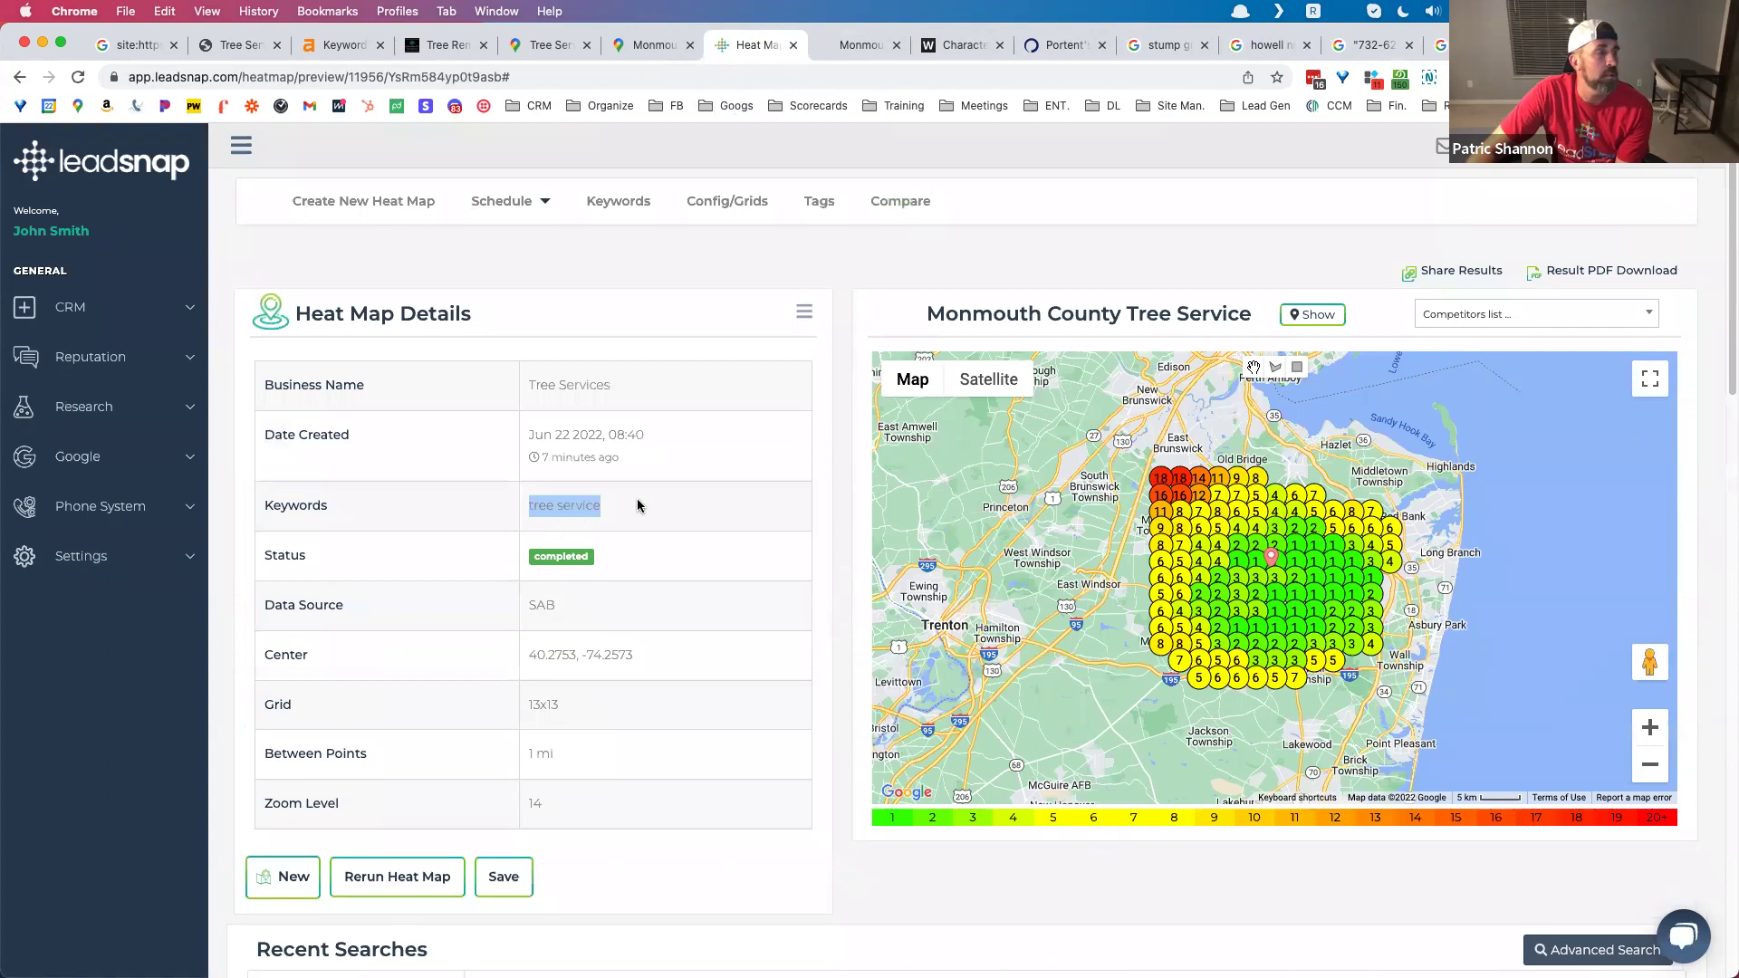
left_click(705, 487)
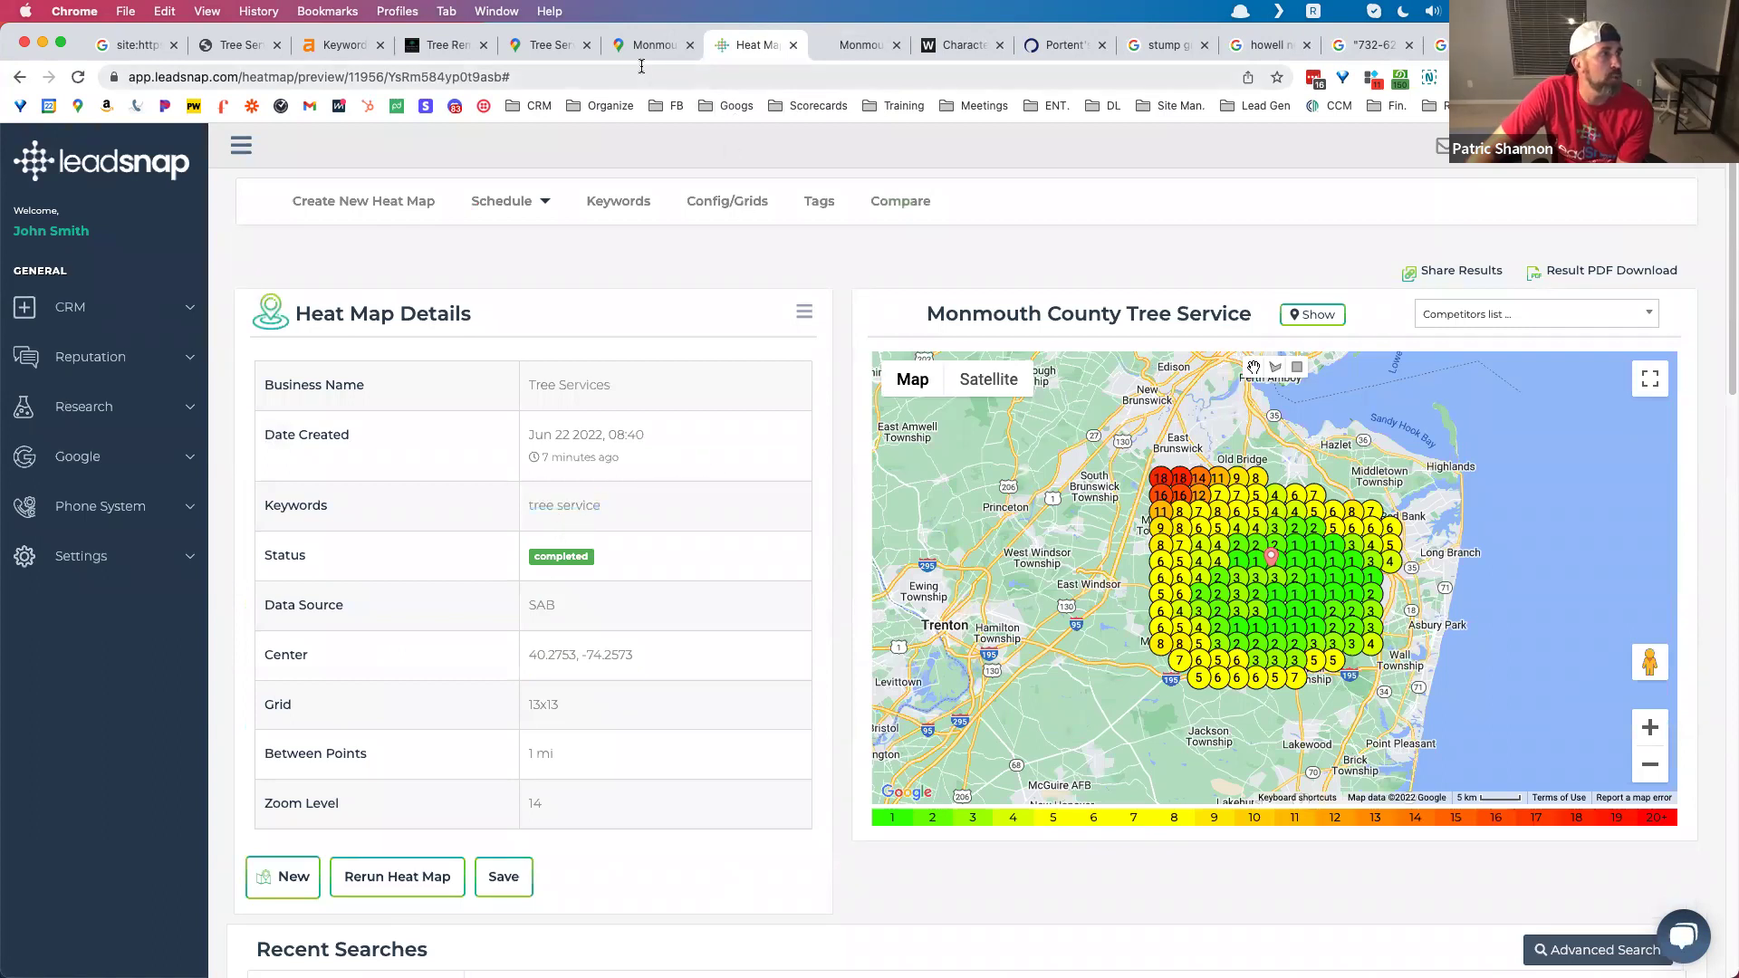
left_click(565, 54)
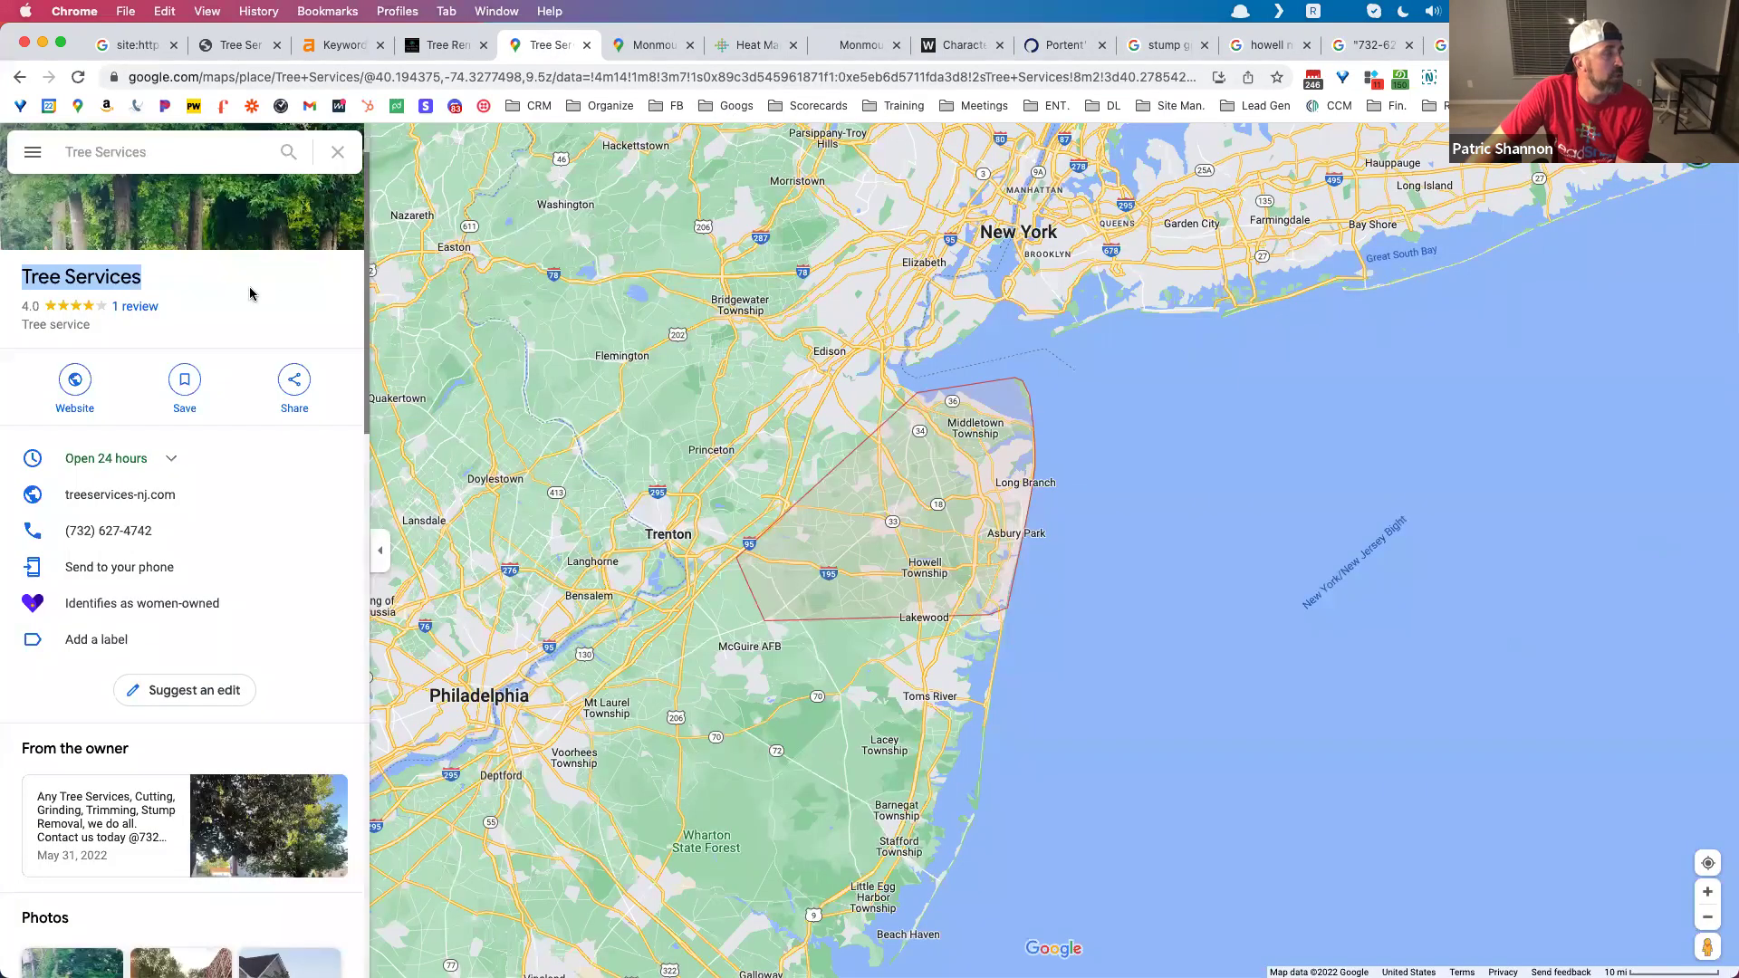
scroll(276, 326, "up", 2)
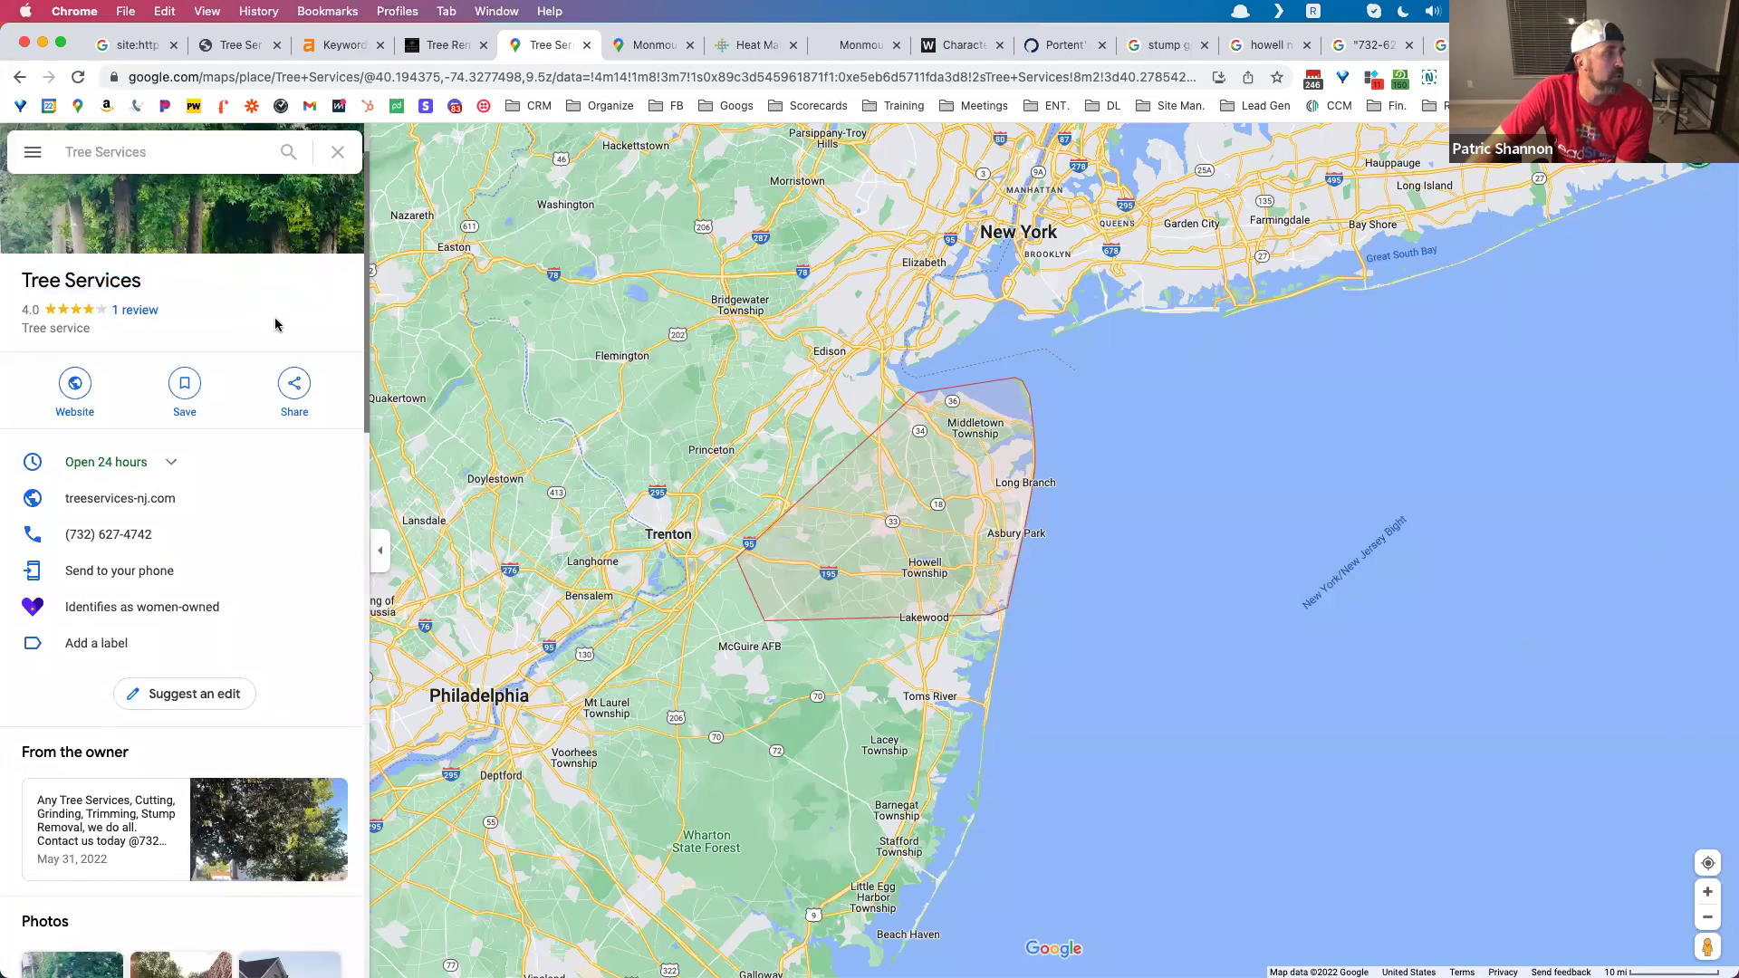